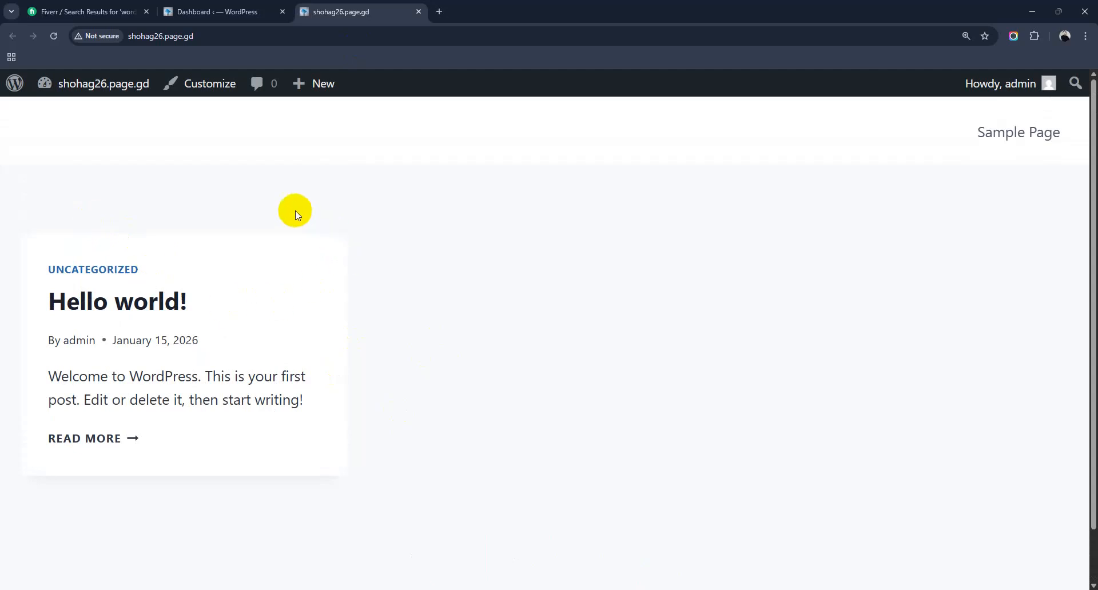
Switch to the site's WordPress admin dashboard and open the list of installed themes
left_click(206, 12)
mouse_move(125, 275)
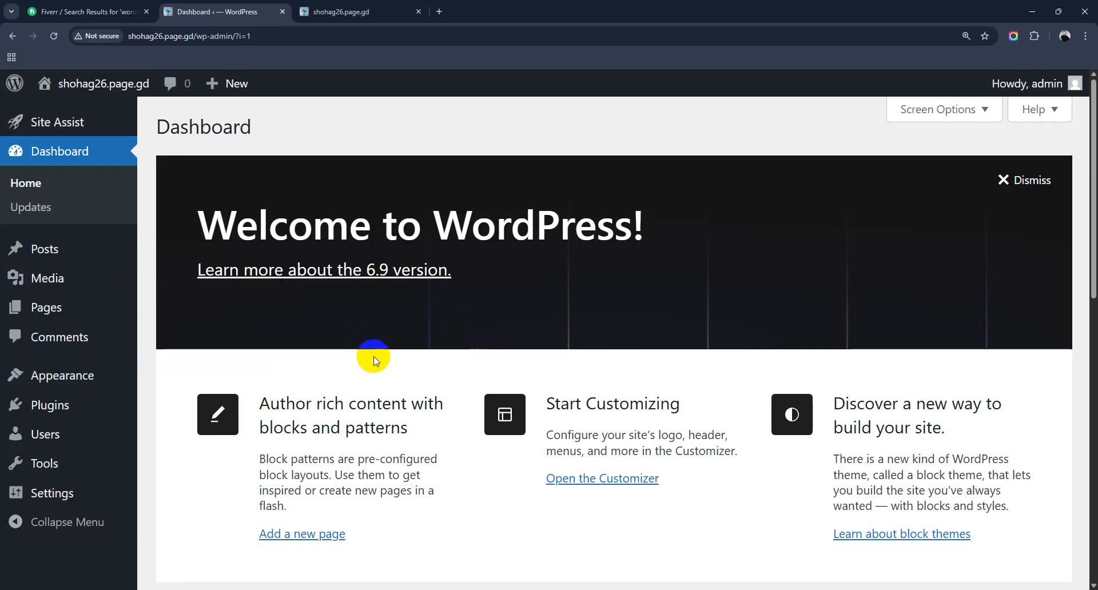
mouse_move(117, 373)
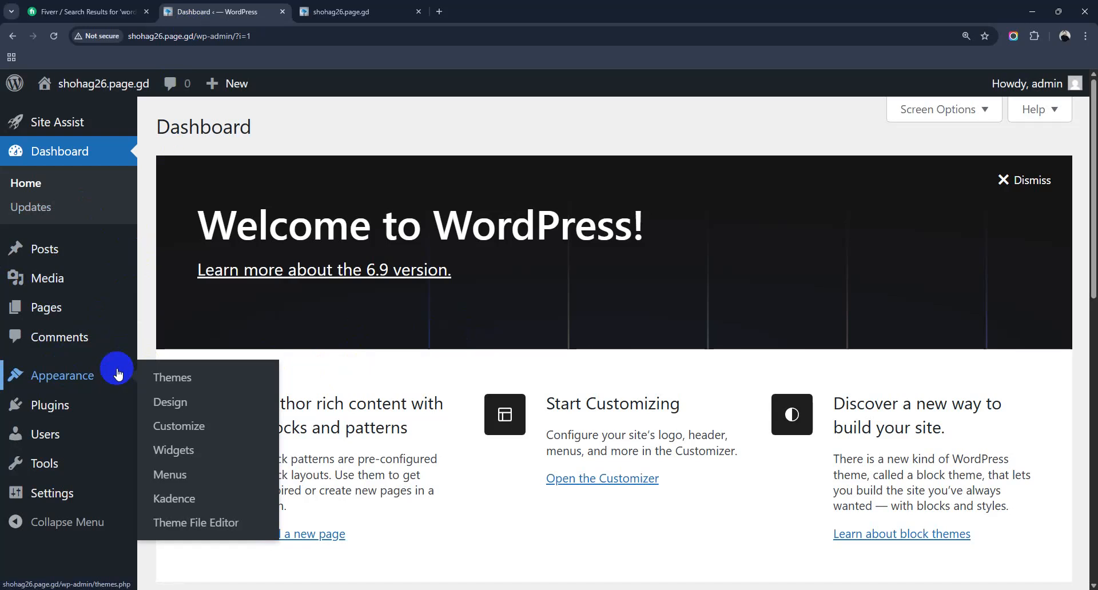
left_click(205, 376)
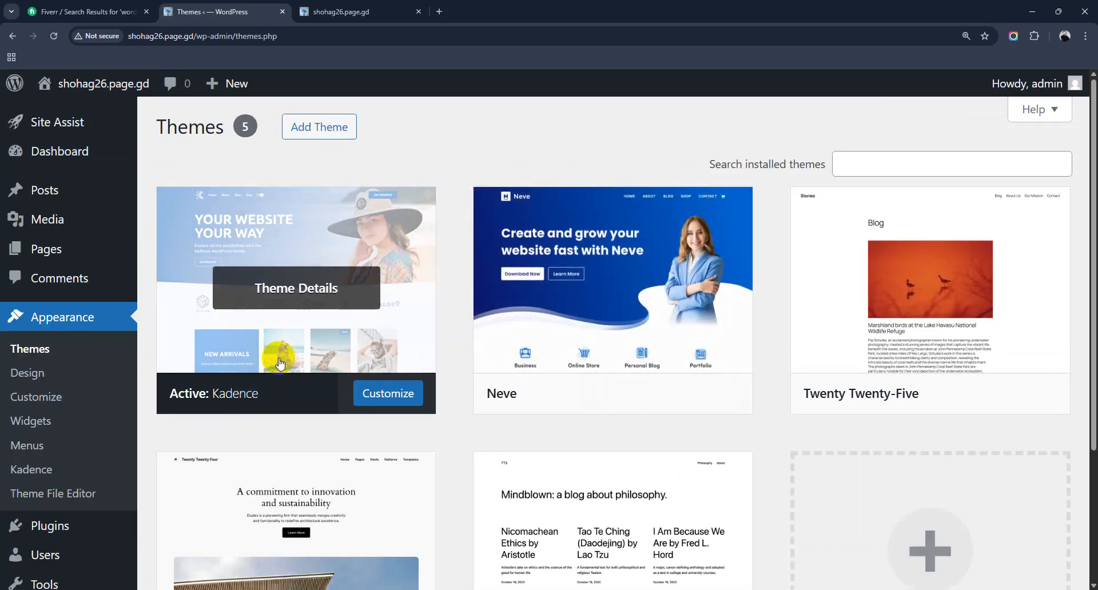
Delete the inactive Neve theme from the installed themes and confirm the deletion
left_click(626, 321)
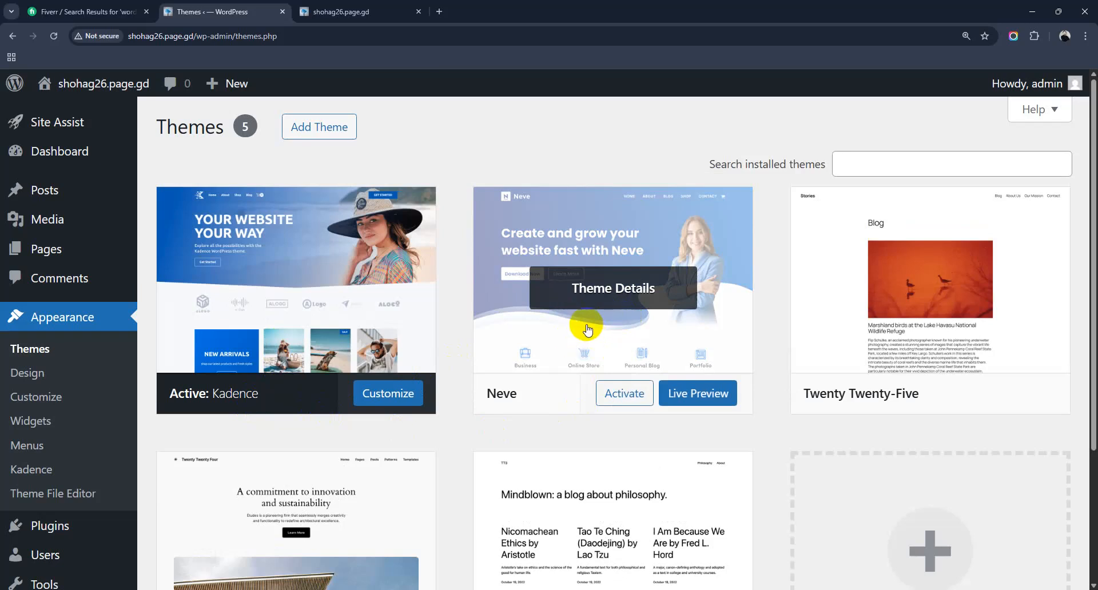
left_click(551, 305)
left_click(615, 294)
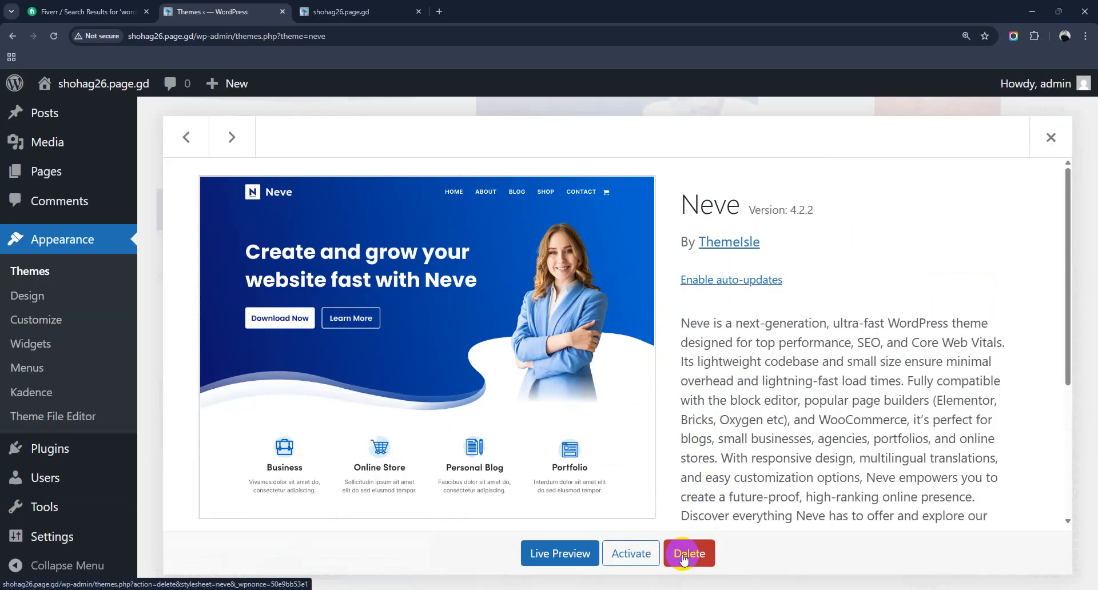
left_click(682, 555)
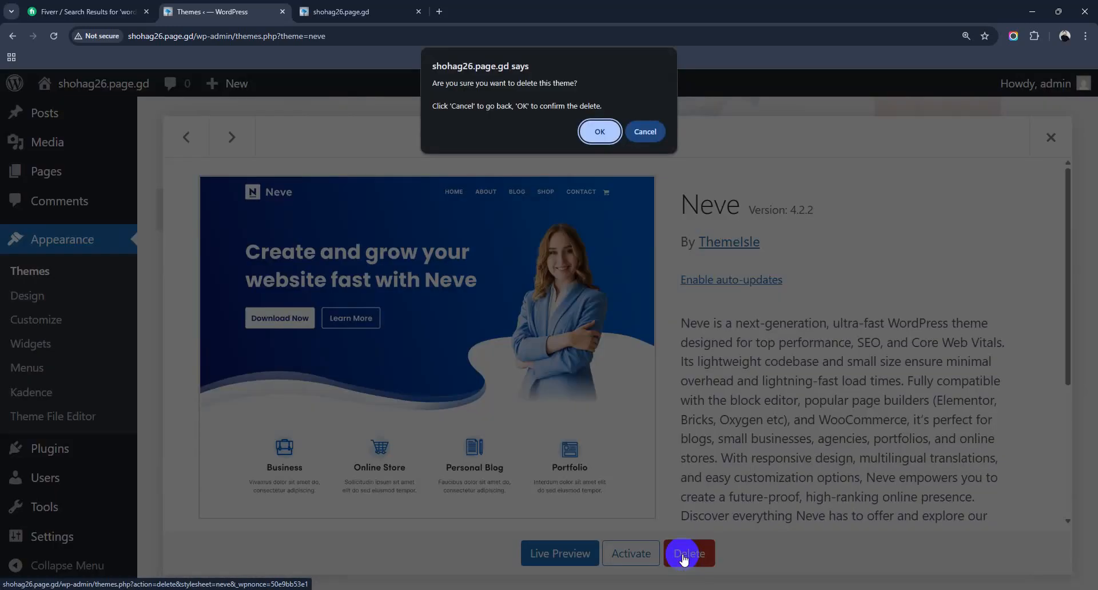
left_click(601, 131)
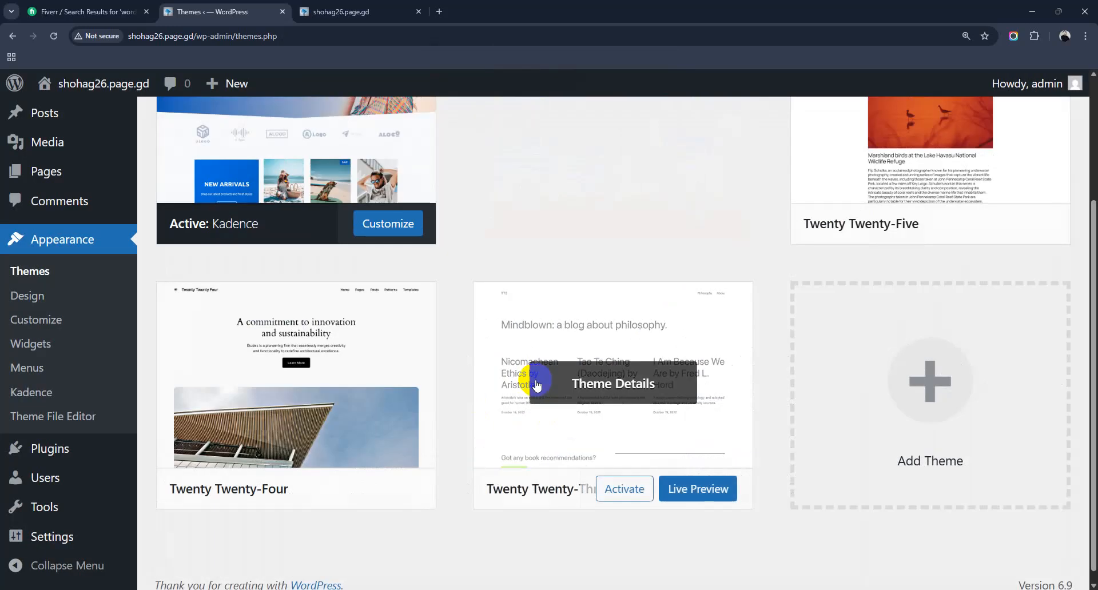
Delete the inactive Twenty Twenty-Five theme and confirm the deletion
scroll(626, 350, "up", 3)
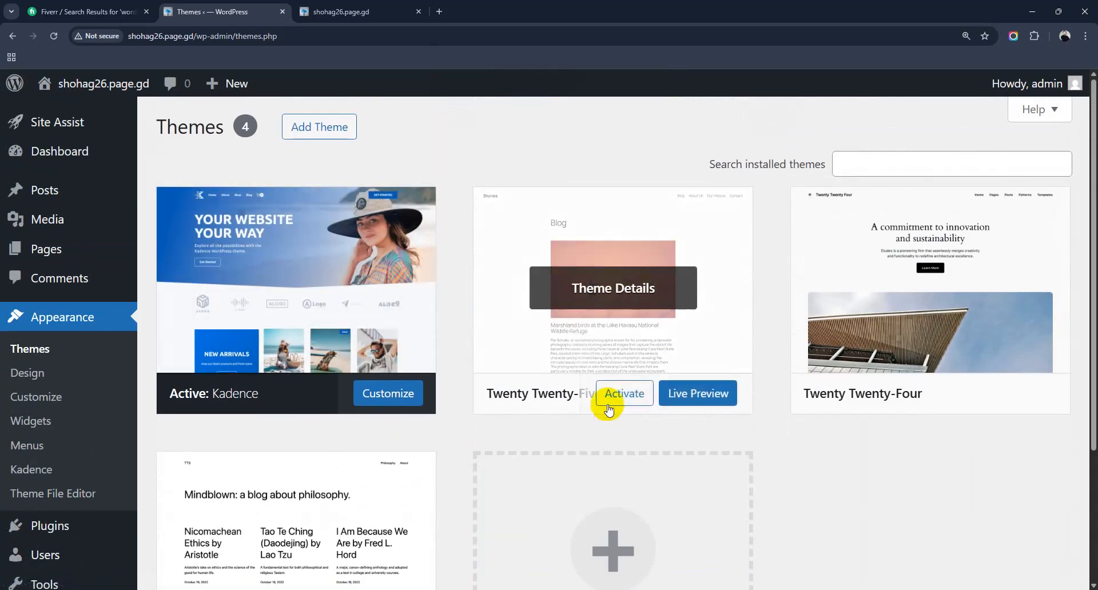
scroll(606, 400, "down", 1)
scroll(610, 376, "down", 2)
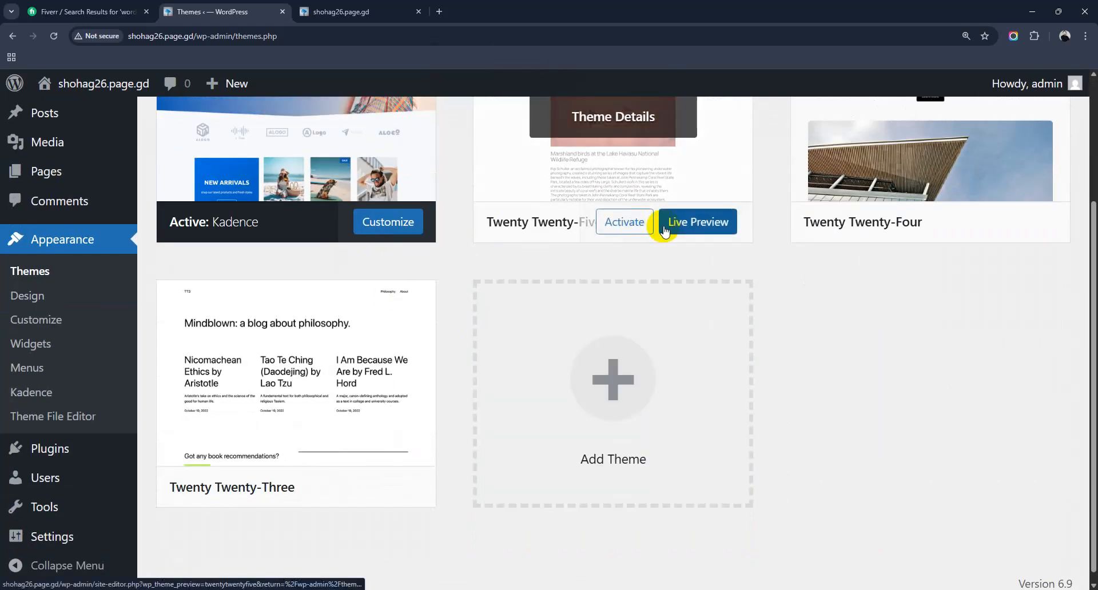
left_click(656, 307)
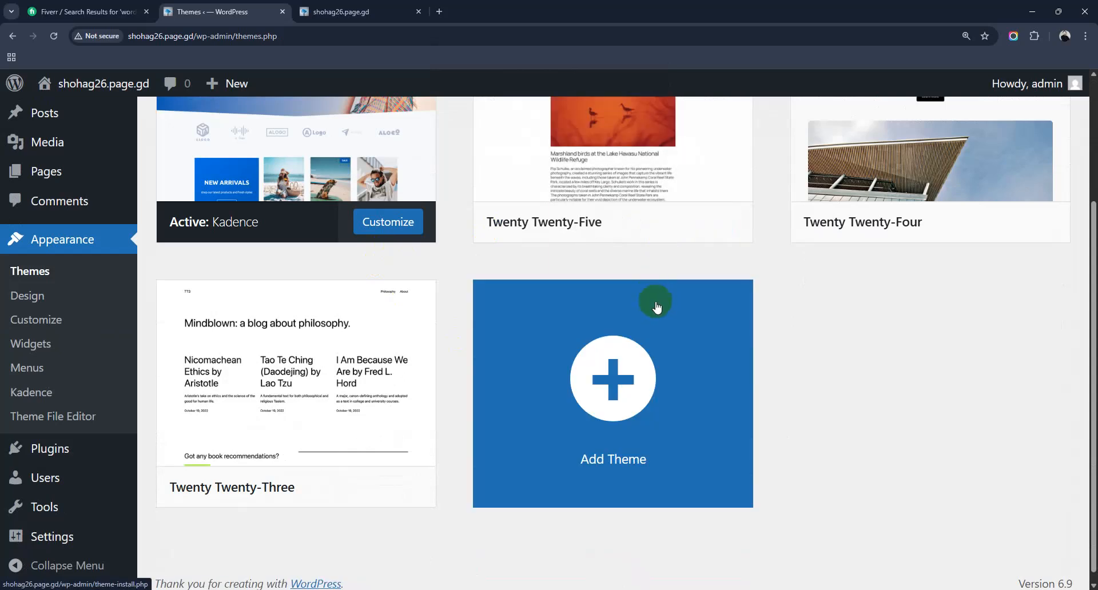
scroll(656, 307, "up", 3)
left_click(631, 298)
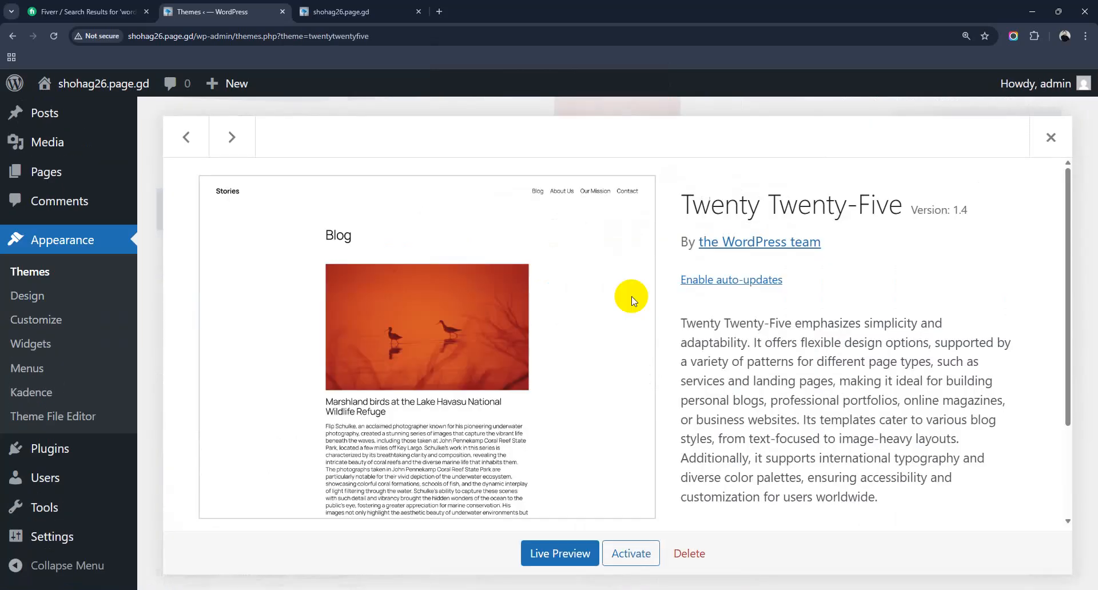
left_click(690, 553)
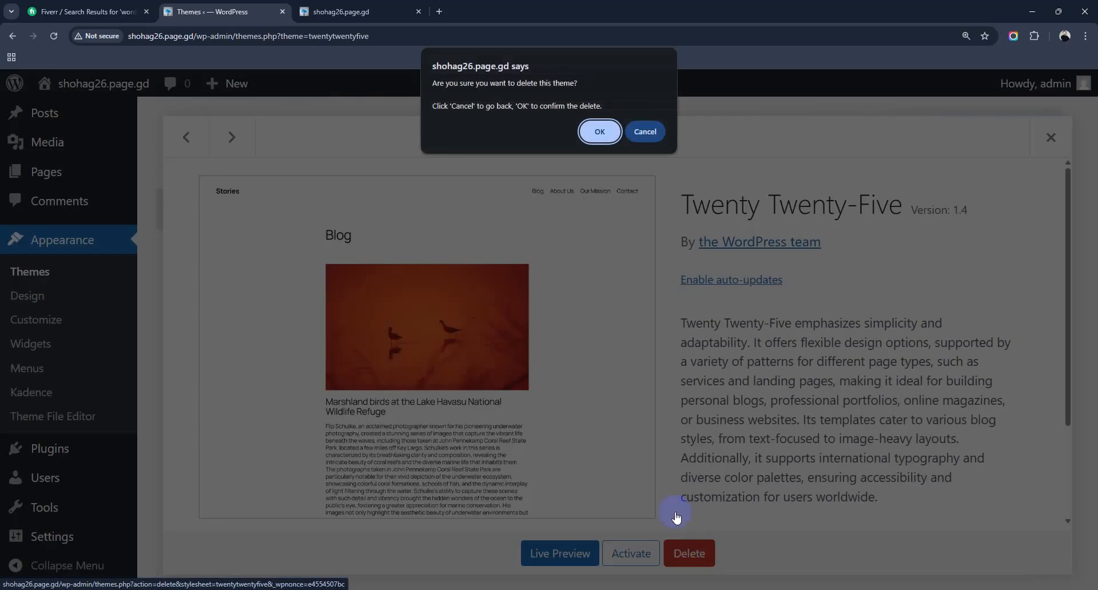
left_click(598, 131)
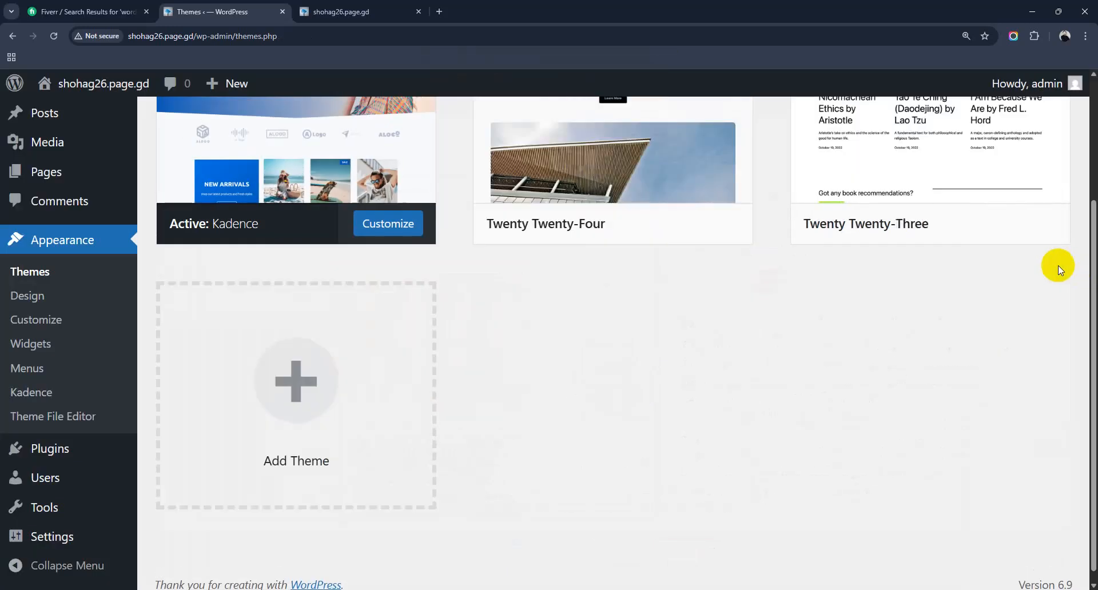
Delete the inactive Twenty Twenty-Four theme and confirm the deletion
scroll(622, 288, "up", 3)
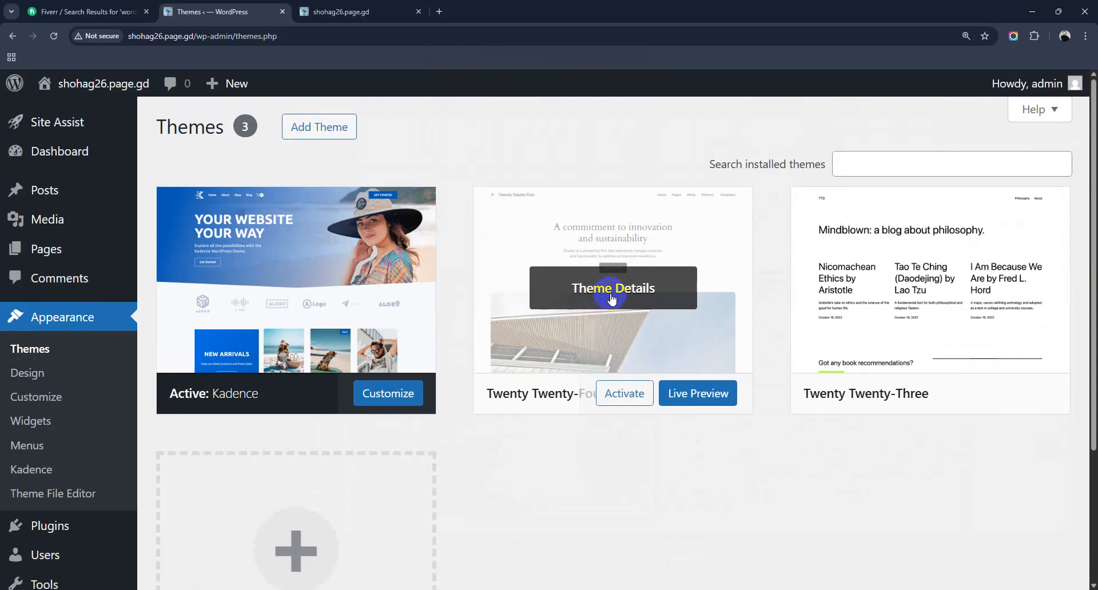
left_click(621, 295)
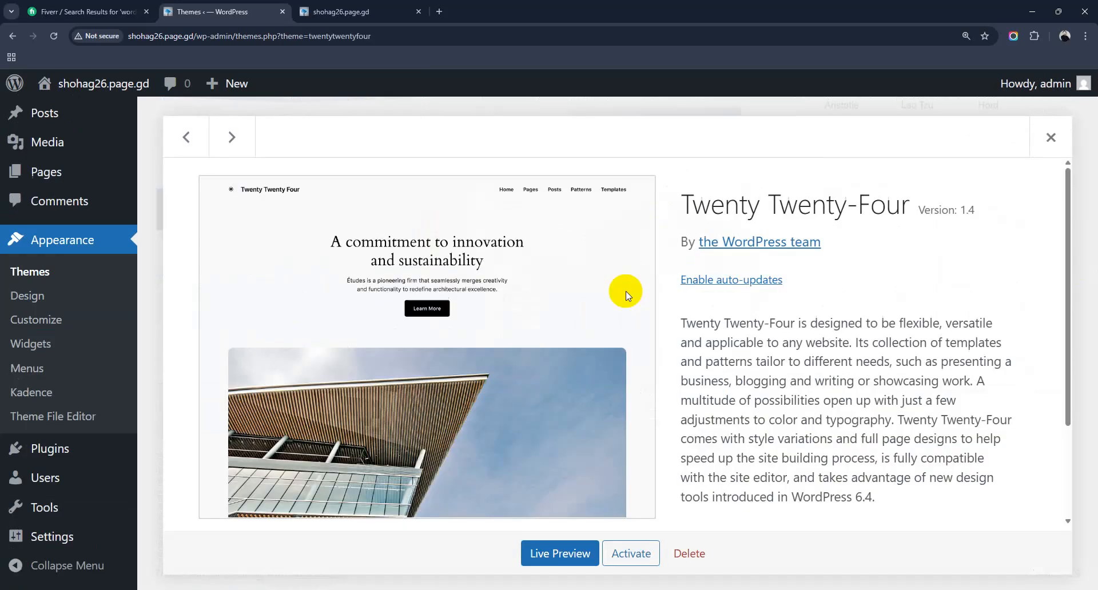
left_click(708, 552)
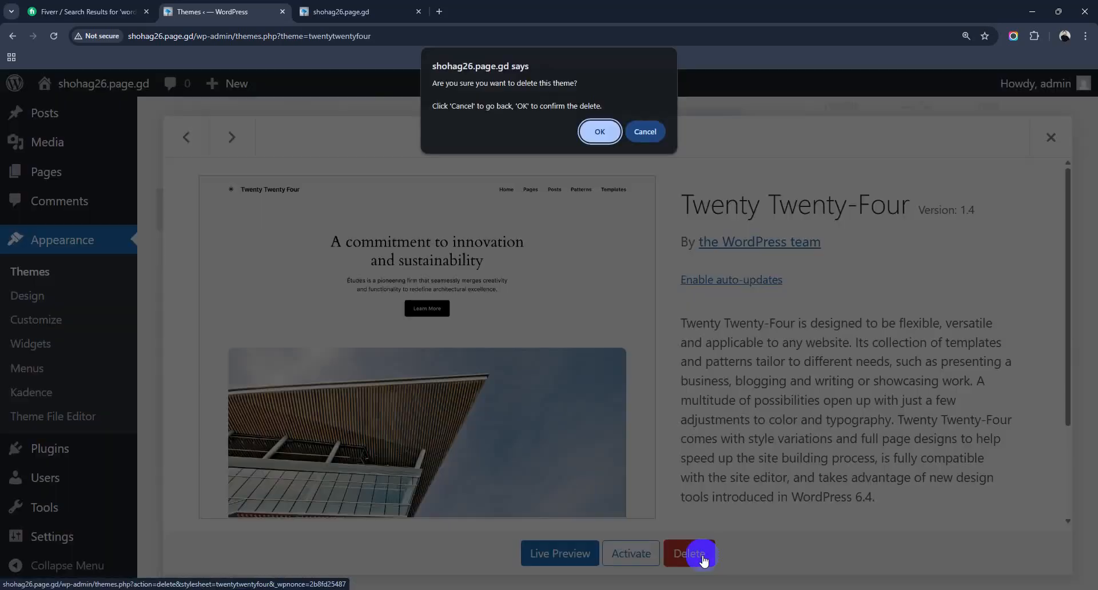
left_click(598, 133)
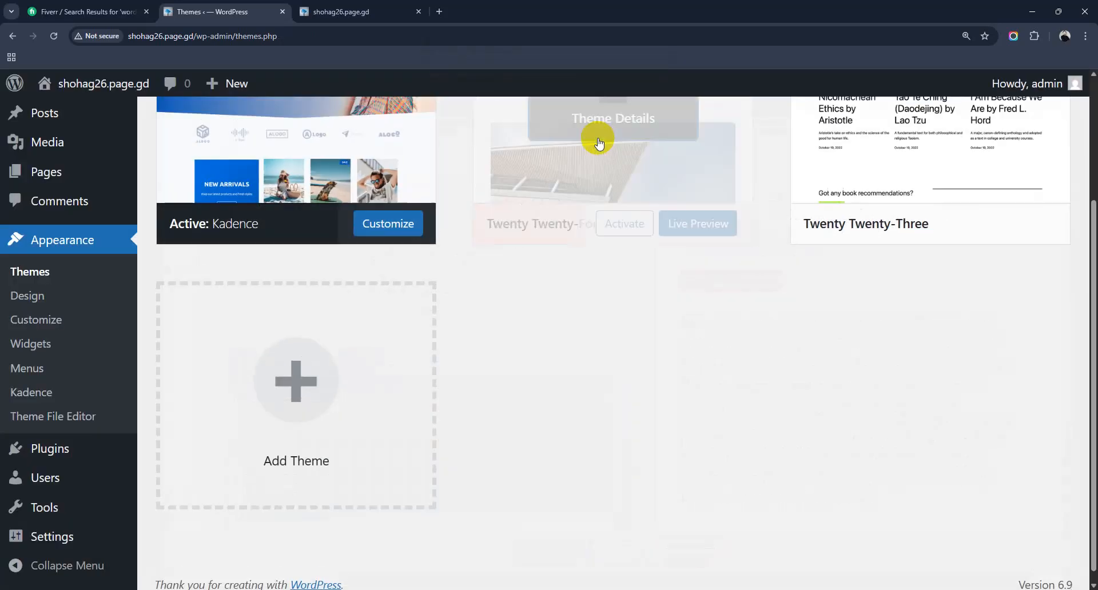
Delete the inactive Twenty Twenty-Three theme and confirm the deletion
left_click(620, 294)
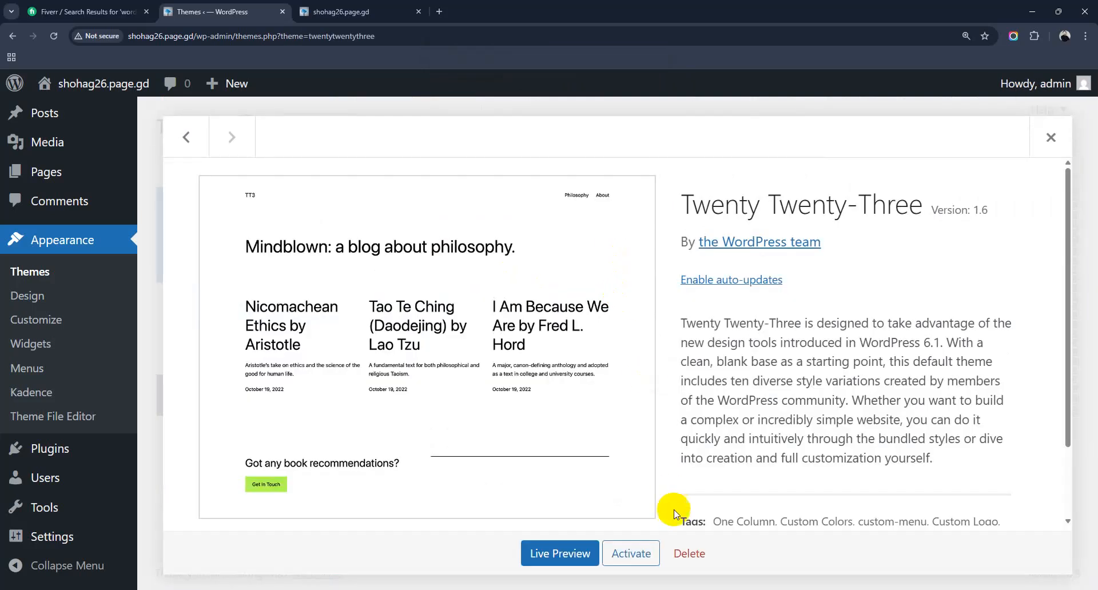
left_click(689, 553)
left_click(600, 133)
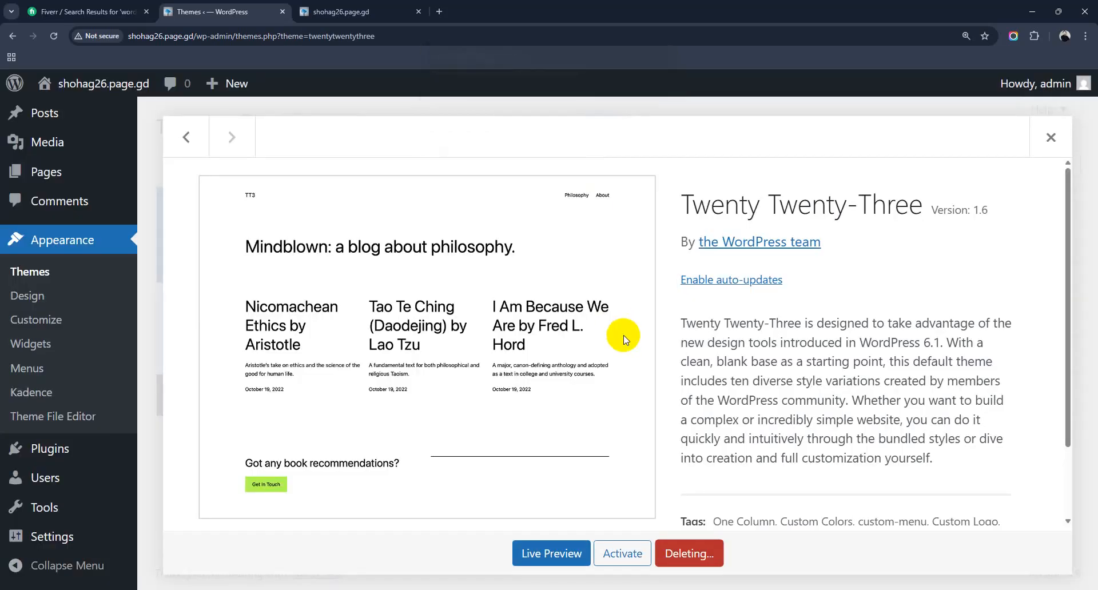
scroll(573, 387, "up", 4)
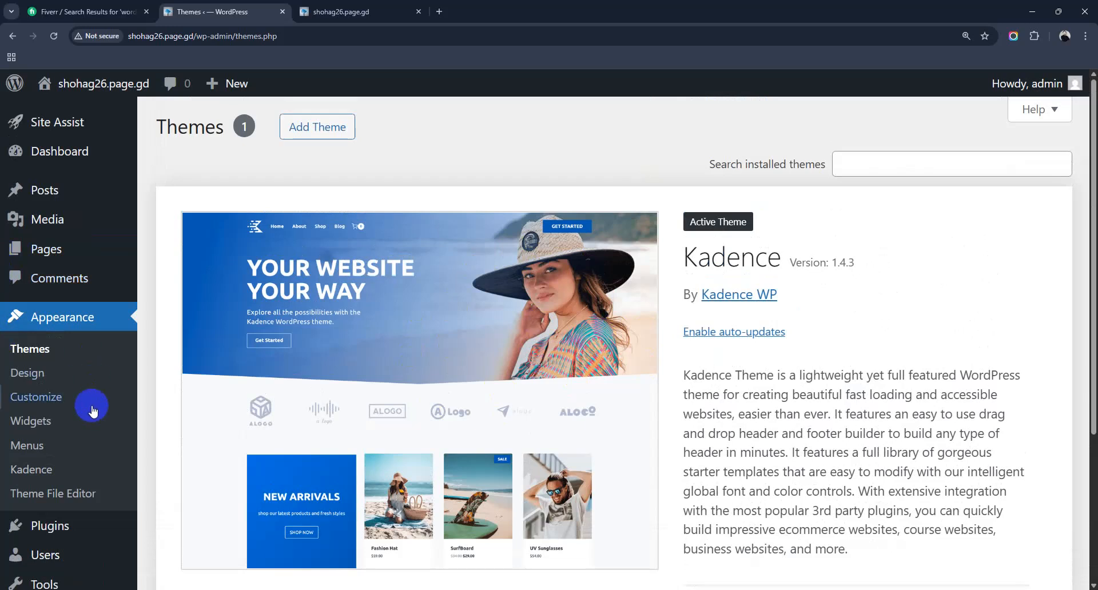
Open the list of installed plugins and review which ones are active or inactive
scroll(75, 412, "down", 3)
mouse_move(66, 448)
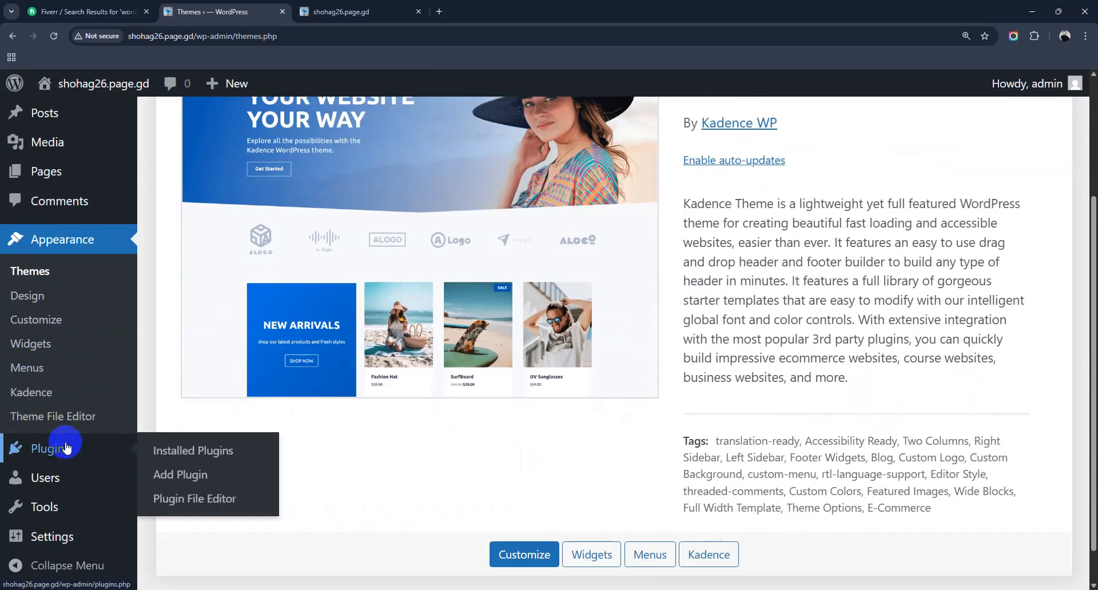
left_click(212, 455)
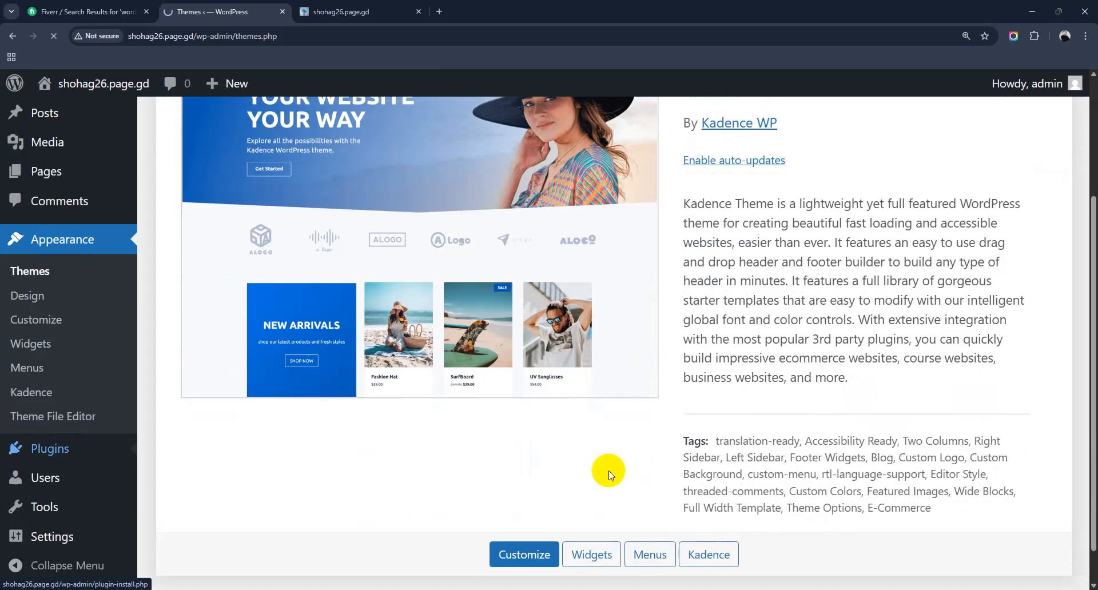
scroll(437, 423, "down", 6)
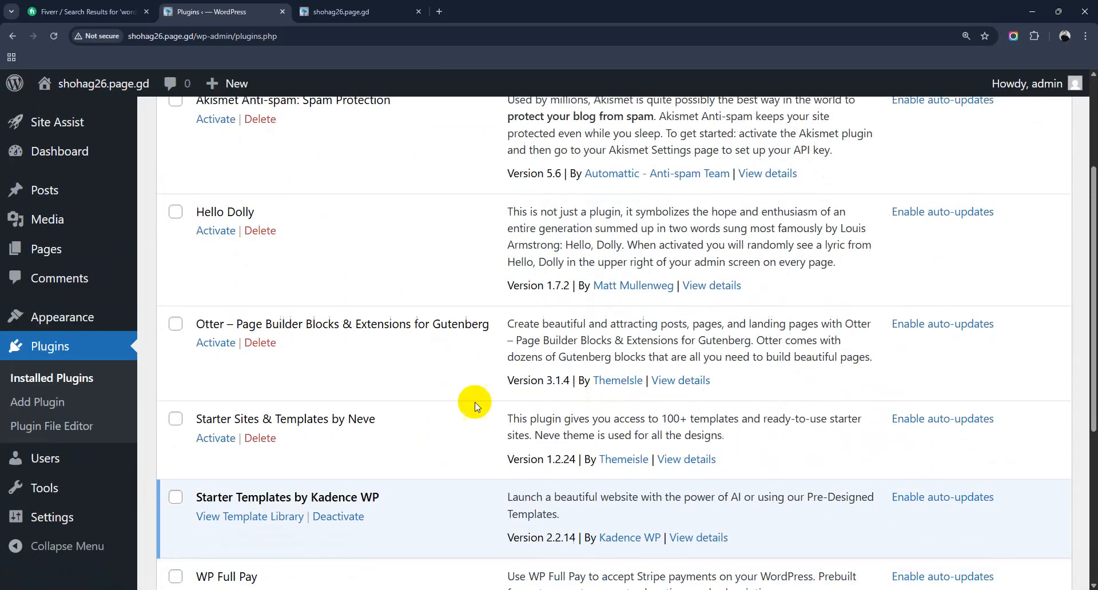
scroll(420, 391, "up", 2)
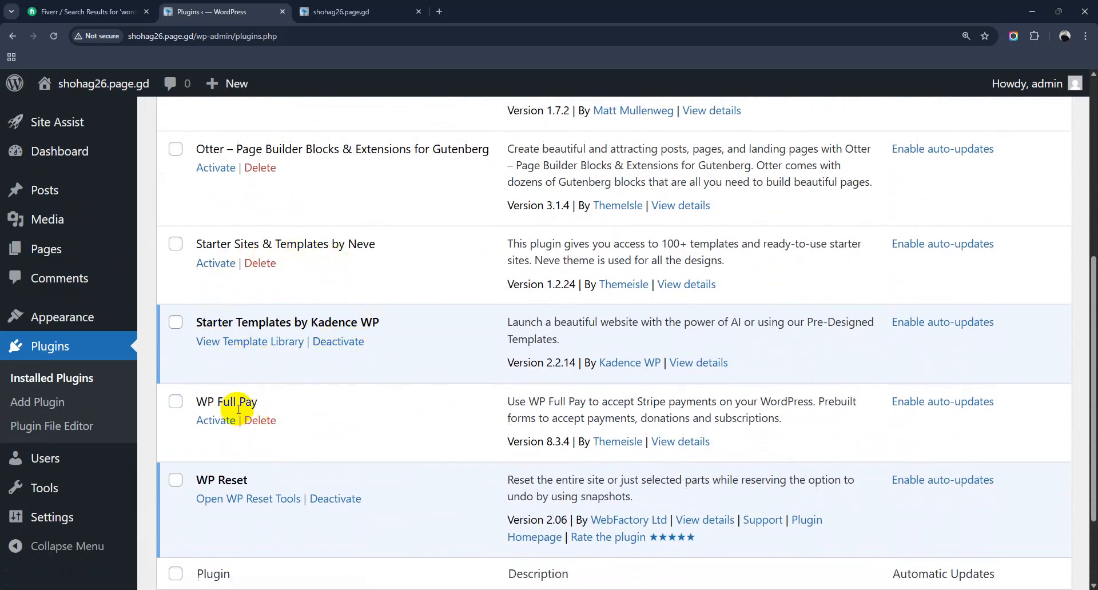
scroll(248, 411, "up", 3)
scroll(247, 238, "up", 3)
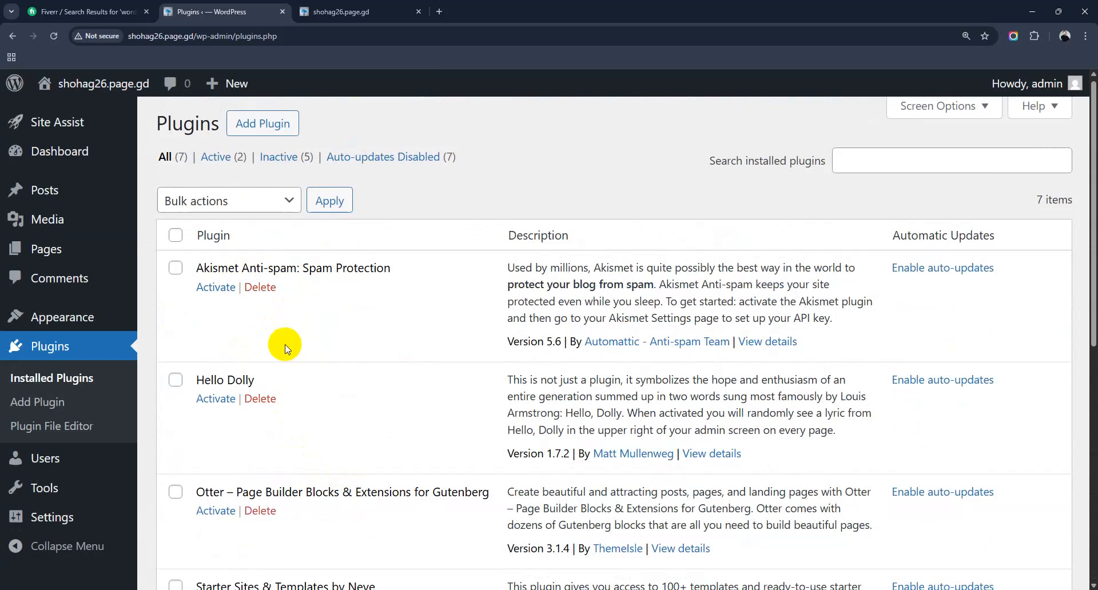
Bulk-delete the plugins Akismet Anti-spam, Hello Dolly, Otter, Starter Sites & Templates by Neve and WP Full Pay, confirming the deletion
left_click(177, 269)
left_click(175, 379)
scroll(237, 369, "down", 2)
left_click(176, 378)
scroll(183, 380, "down", 3)
left_click(176, 309)
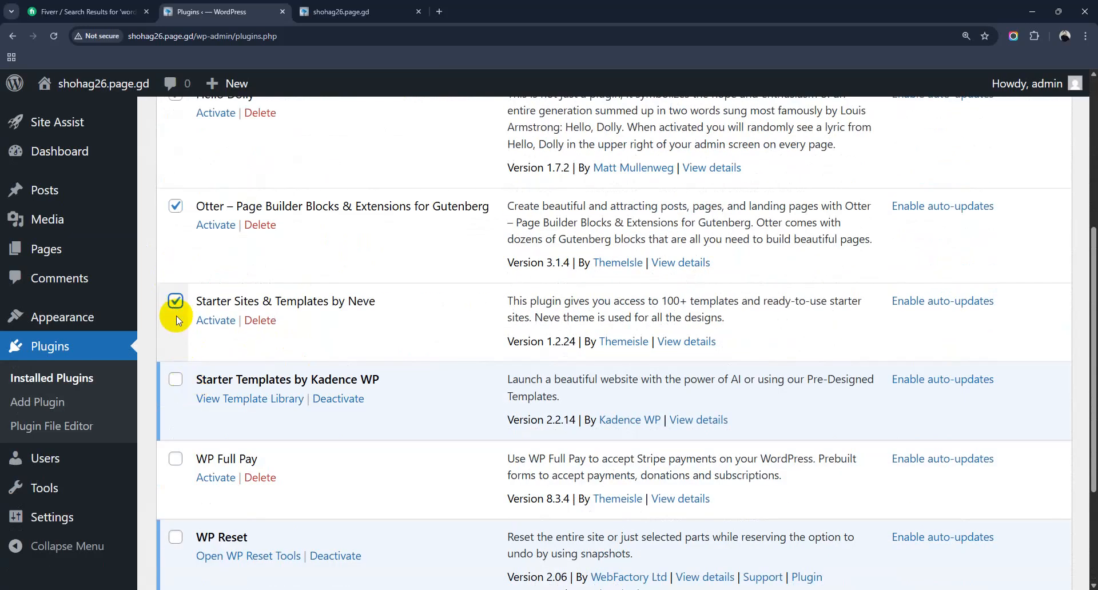
scroll(179, 378, "down", 3)
left_click(177, 291)
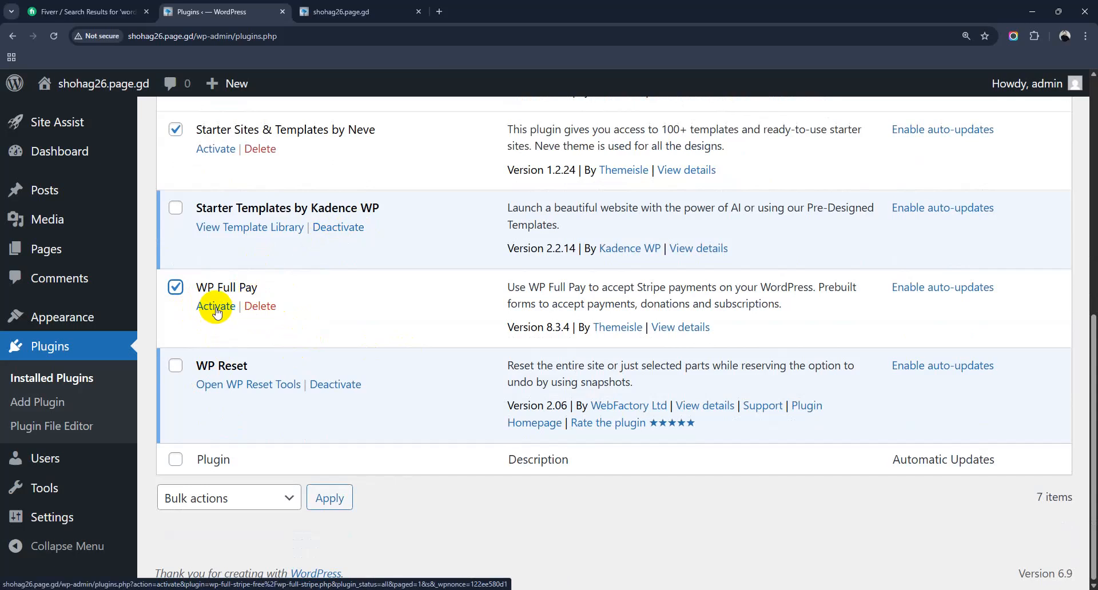
scroll(216, 309, "up", 8)
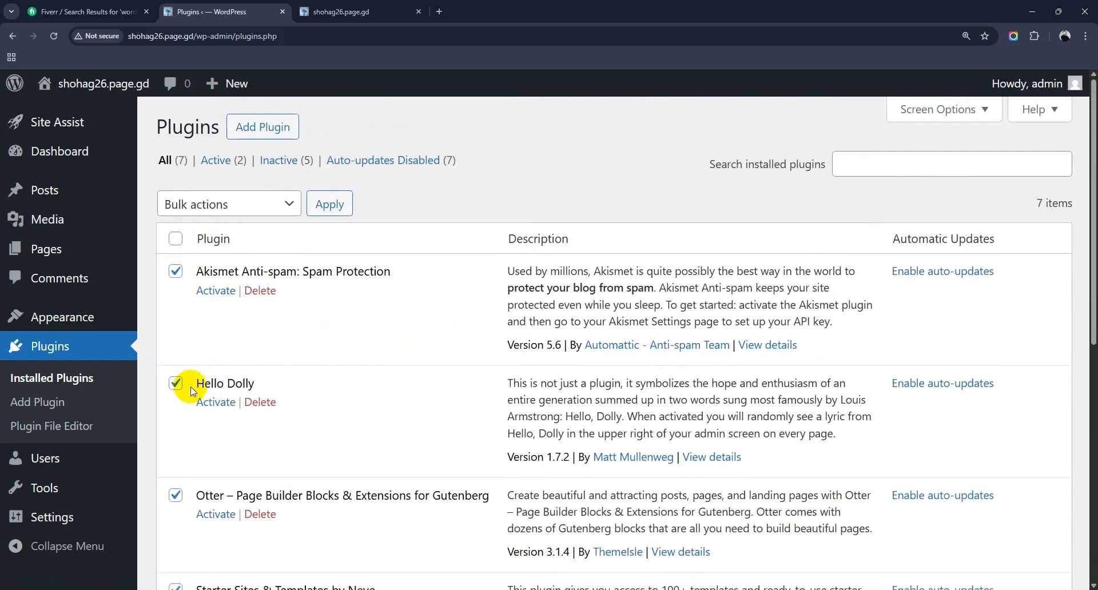
left_click(274, 207)
left_click(185, 312)
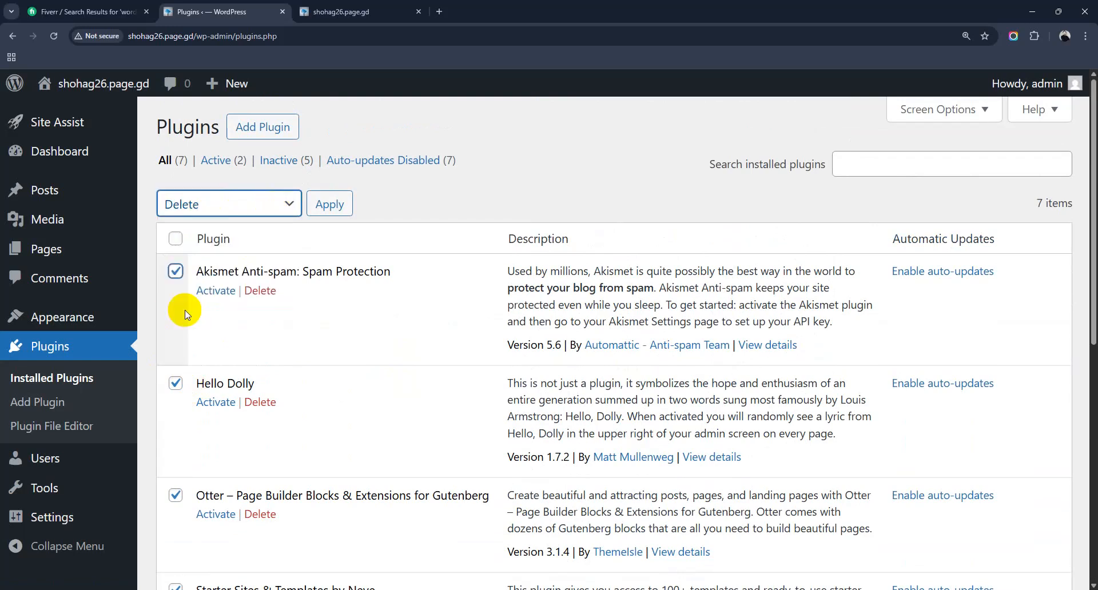
left_click(330, 204)
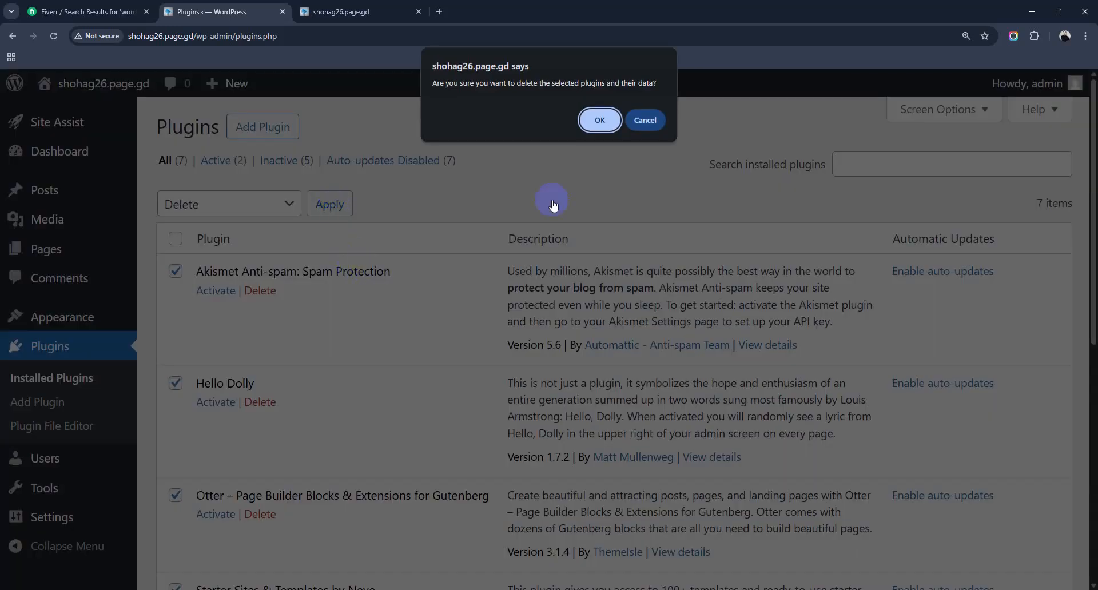
left_click(599, 120)
scroll(334, 350, "down", 1)
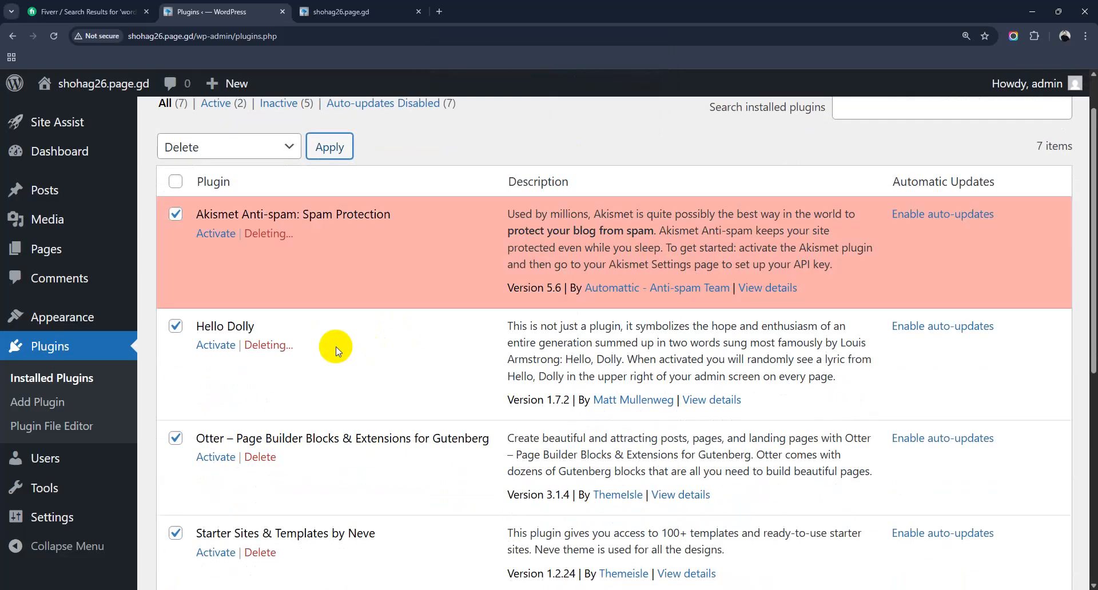
scroll(314, 332, "down", 3)
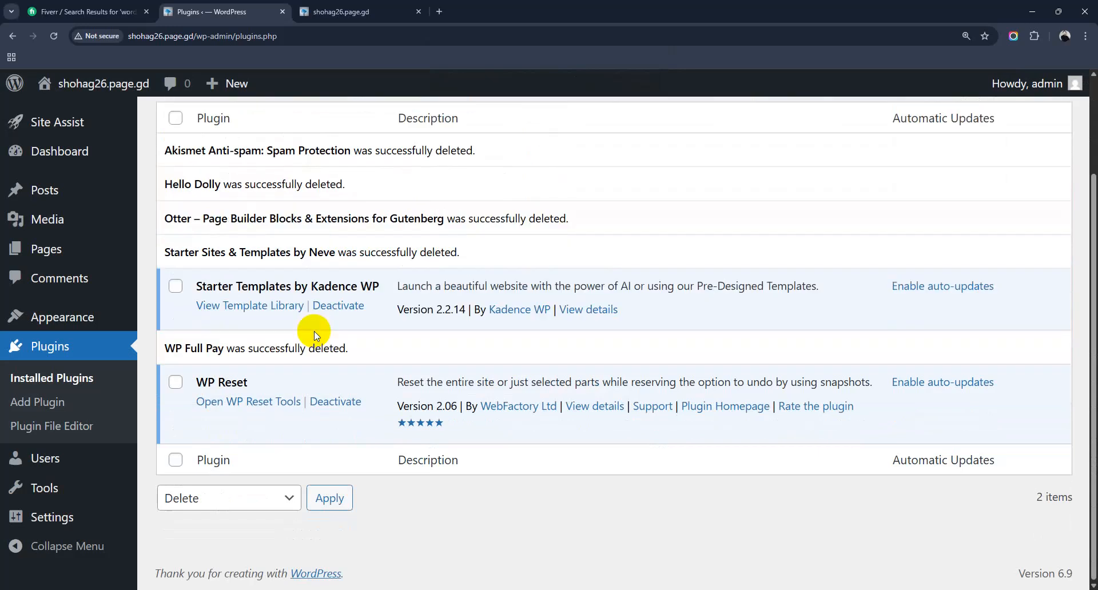
scroll(373, 365, "up", 2)
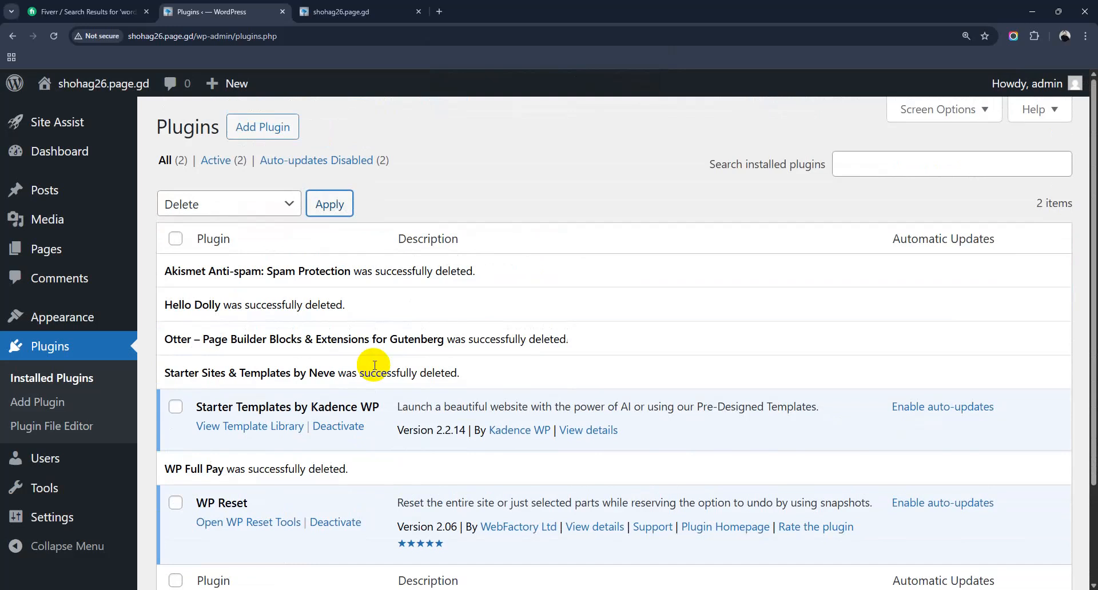
Check the list of all pages and the media library for existing content
left_click(167, 251)
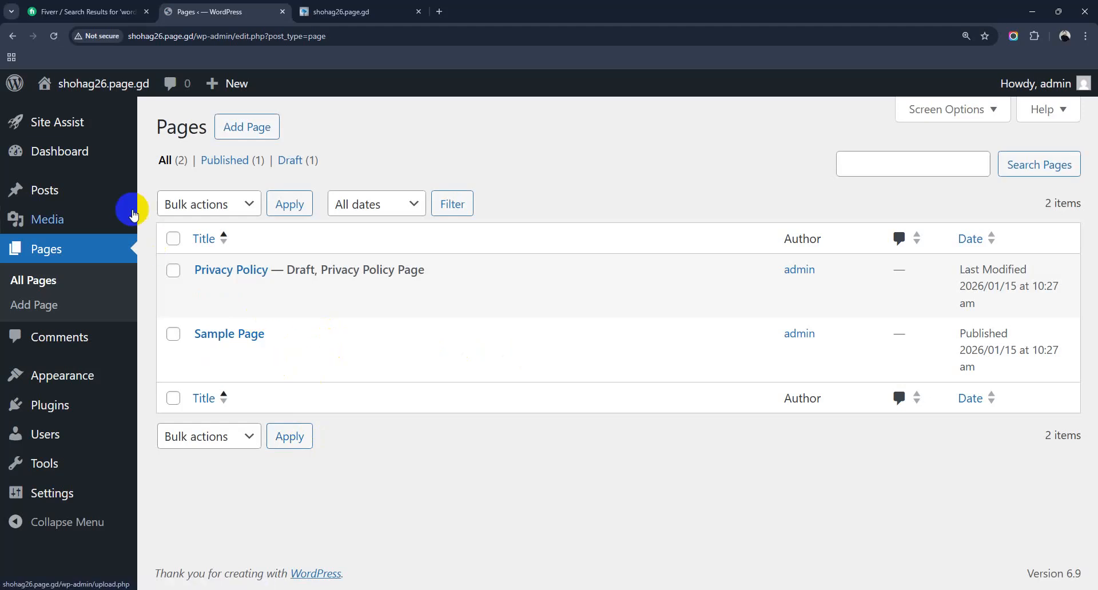
mouse_move(91, 216)
left_click(180, 223)
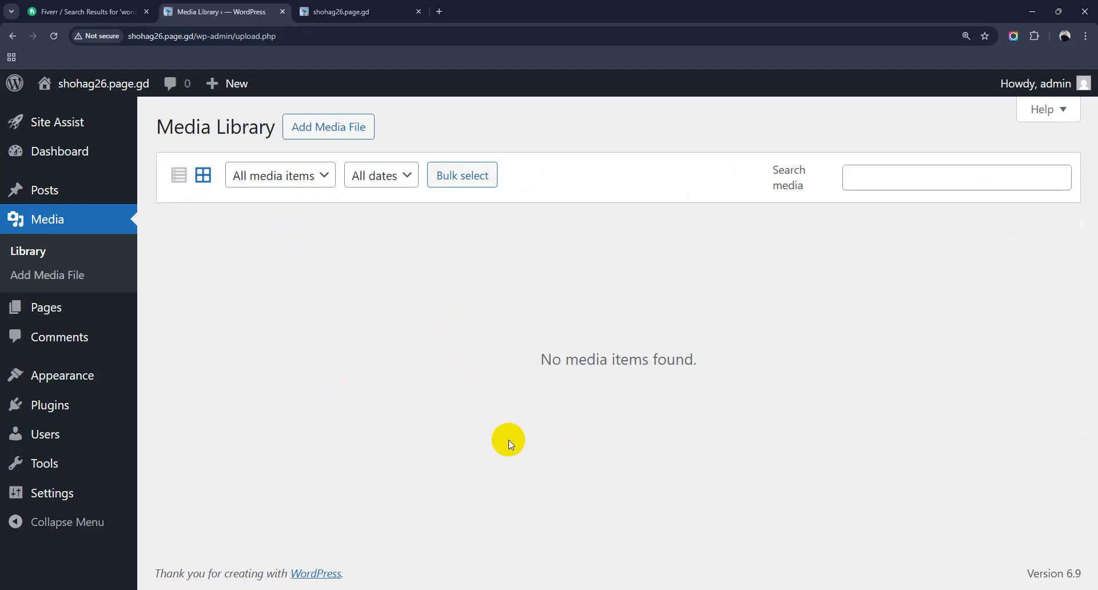
Reload the site's live front page and check how it looks after the cleanup
left_click(341, 11)
left_click(53, 36)
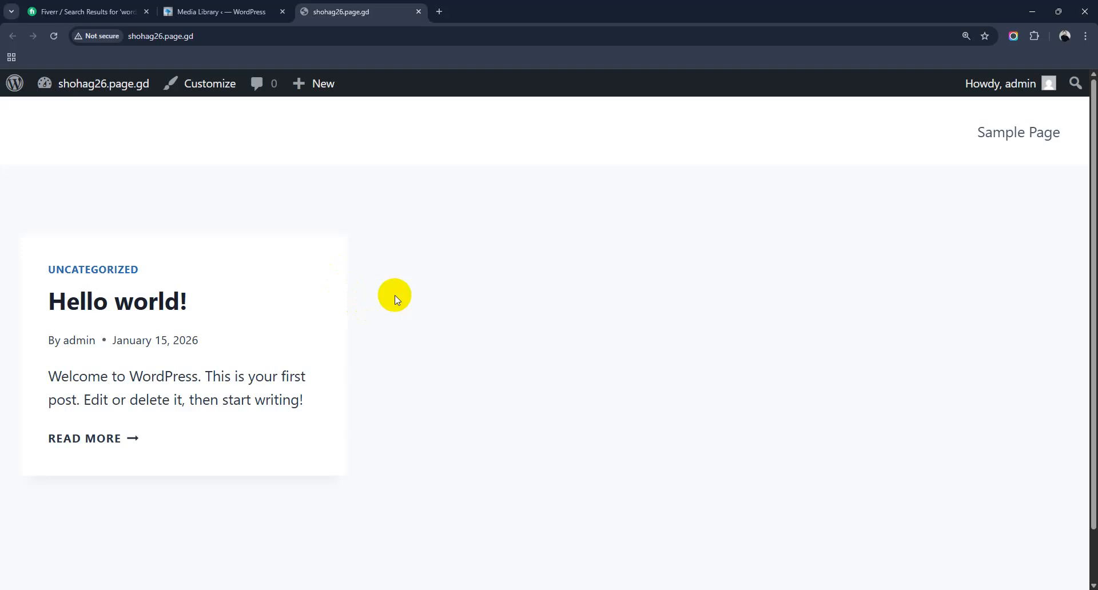
scroll(395, 295, "down", 1)
scroll(396, 297, "up", 1)
Open Notepad, maximize its window and start a new blank note
left_click(440, 589)
scroll(639, 365, "down", 1)
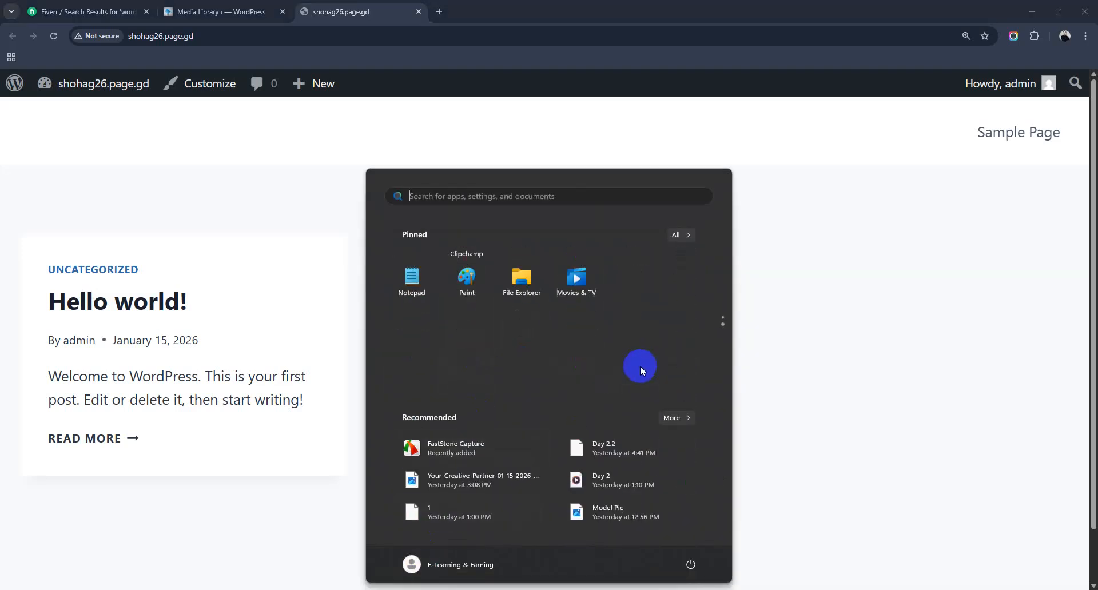
scroll(620, 388, "up", 1)
scroll(449, 400, "down", 1)
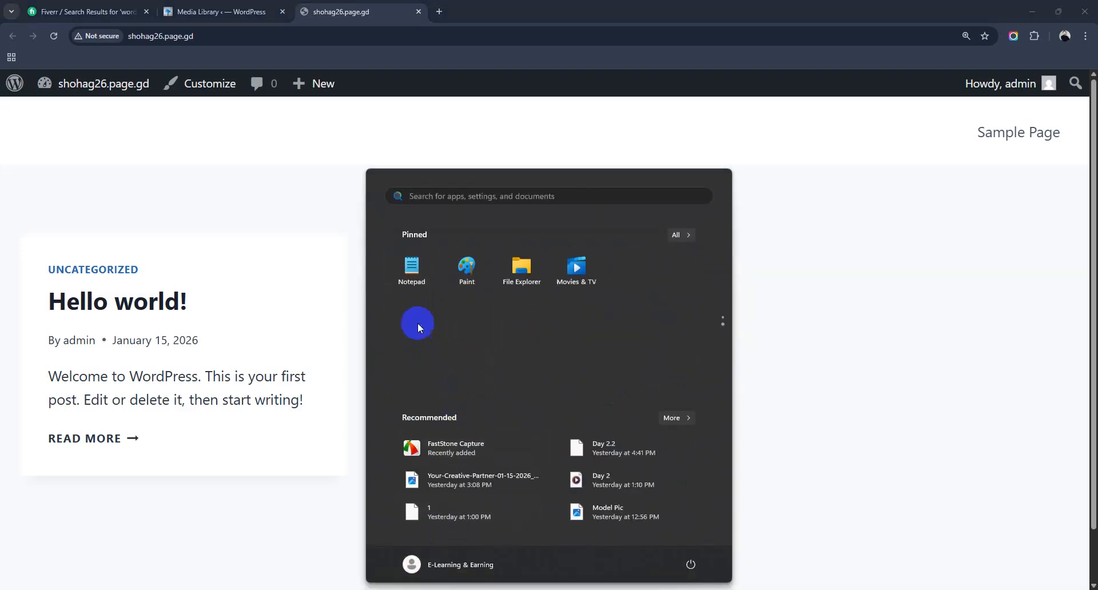
left_click(406, 272)
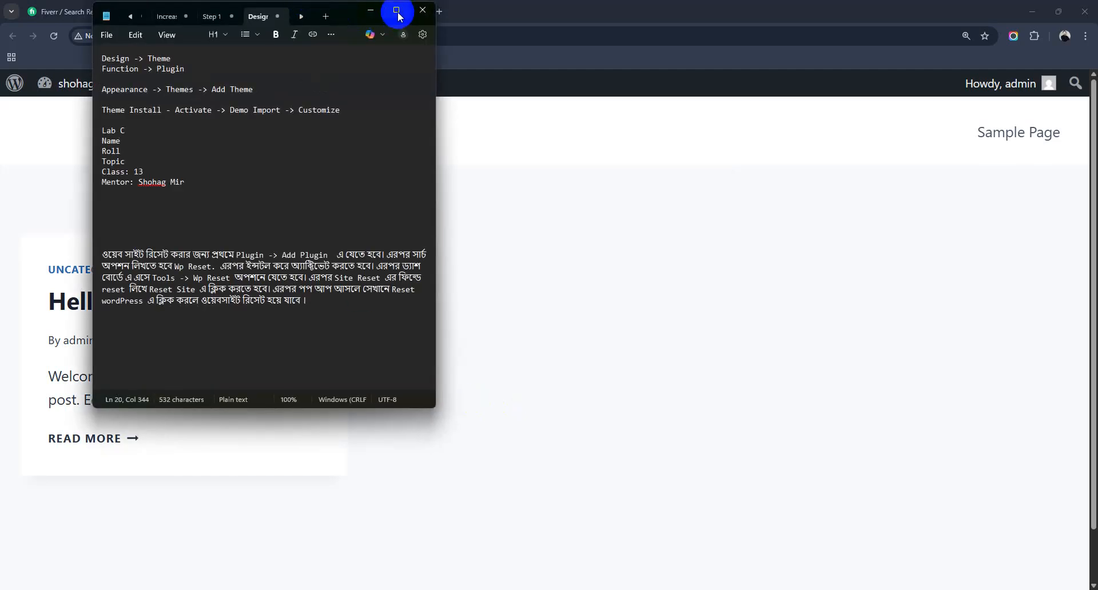
left_click(397, 11)
left_click(725, 10)
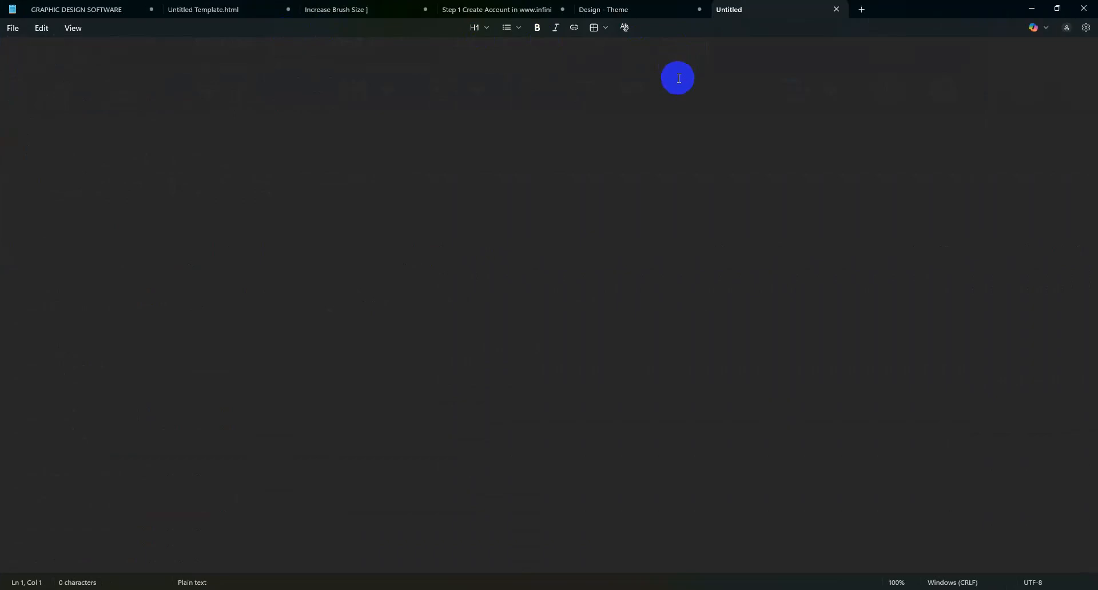
Below two blank lines, write the dashed list entries "- Visual Composer" and "- Elementor"
key("Return")
key("Return")
type("- Visual Composer")
scroll(475, 199, "up", 20)
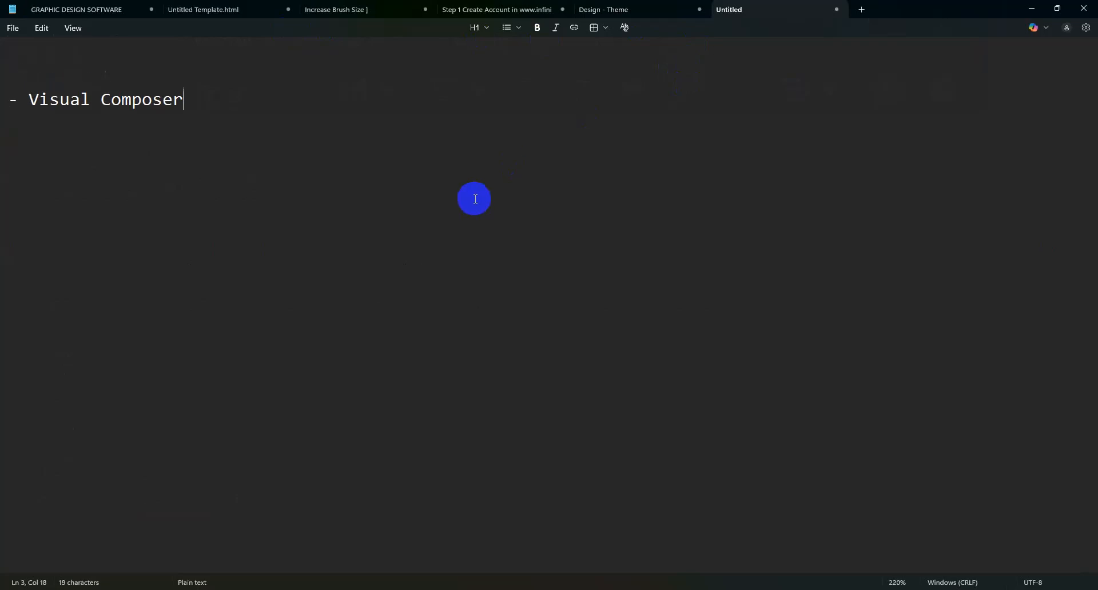
key("Return")
type("- E")
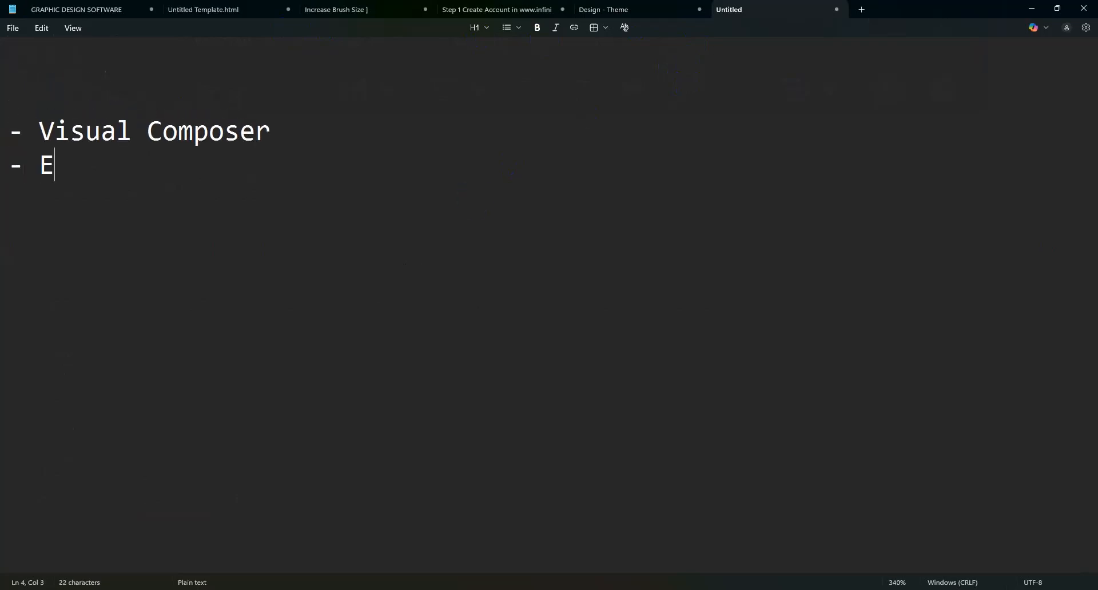
type("lementor")
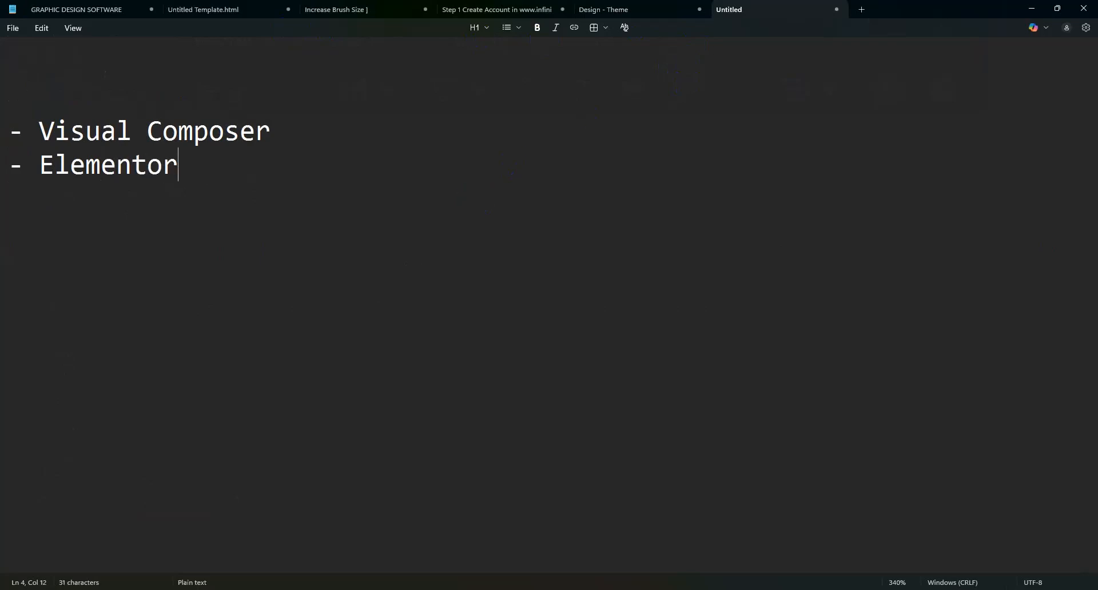
Add the entries "- Beaver" and "- Divi" to the list, with a space after each dash
key("Return")
type("-")
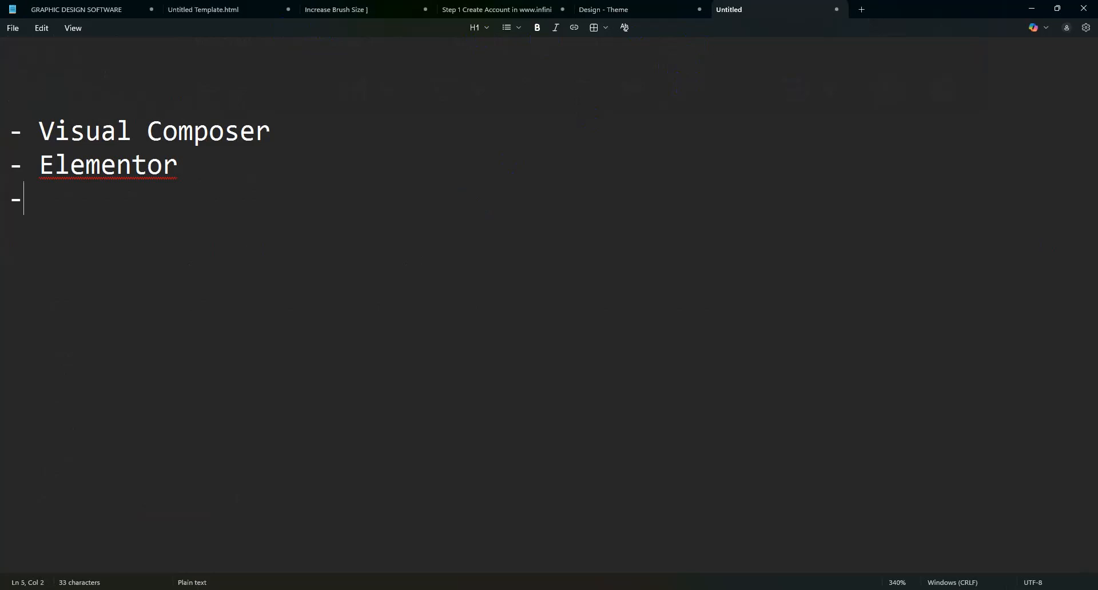
type("Beaver")
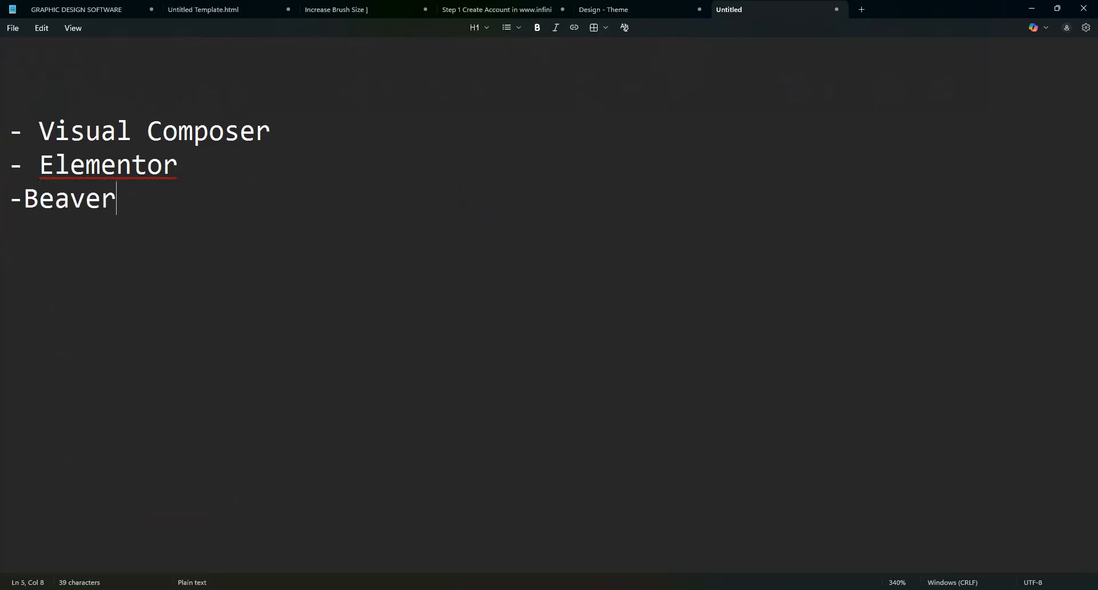
key("Left")
key("Left")
key("Left")
key("Left")
key("Left")
key("Left")
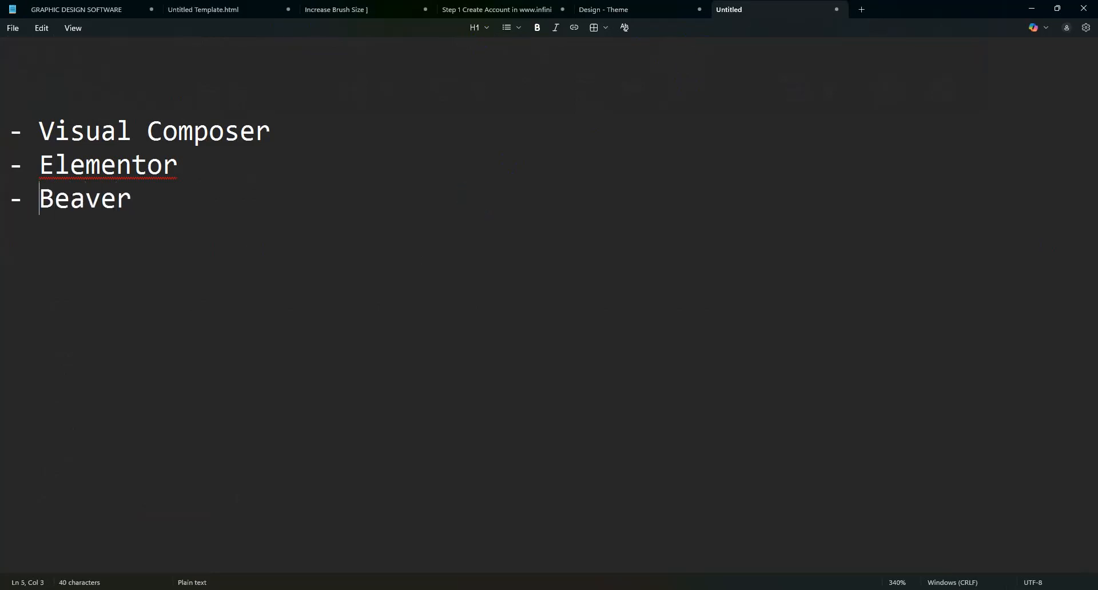
key("Right")
key("Right")
key("Right")
key("Right")
key("Right")
key("Right")
key("Return")
type("- Divi")
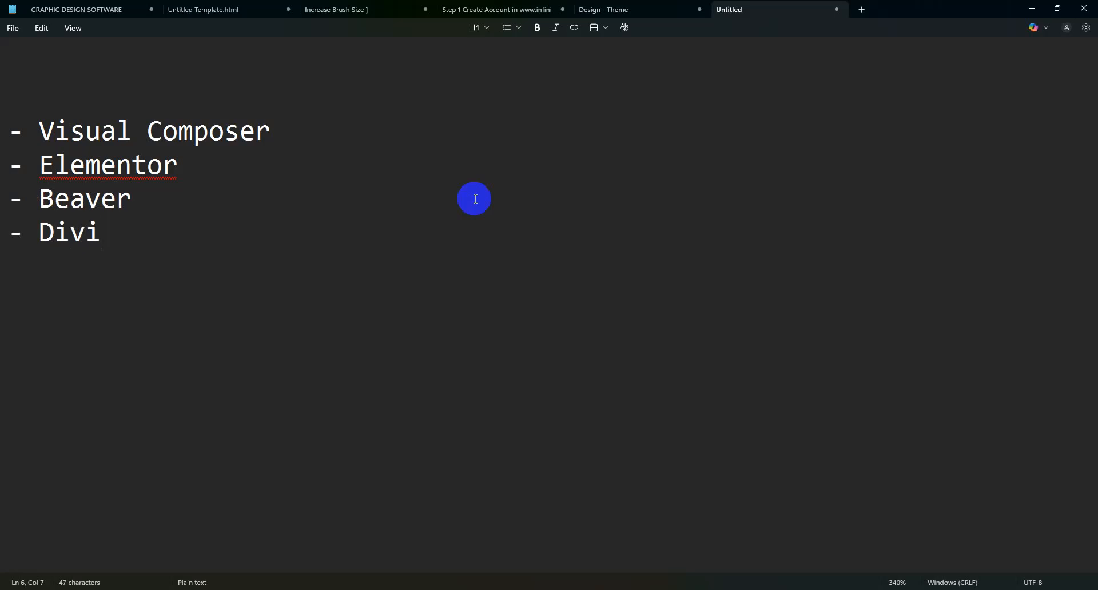
Highlight the whole page builder list in the note for review, finishing with only the word Elementor selected
left_click(40, 130)
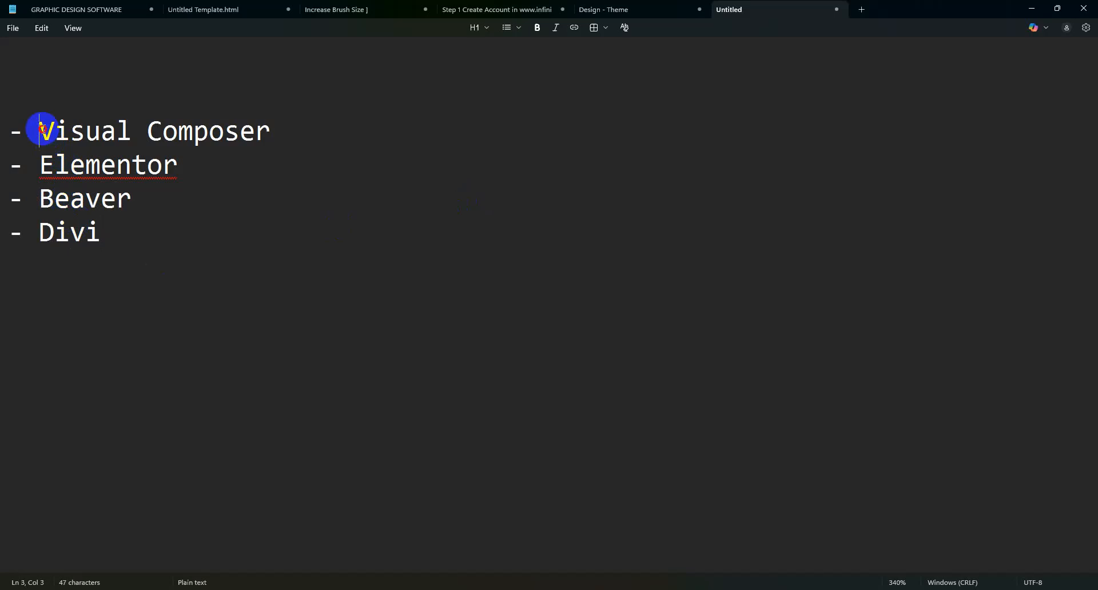
left_click_drag(40, 130, 118, 236)
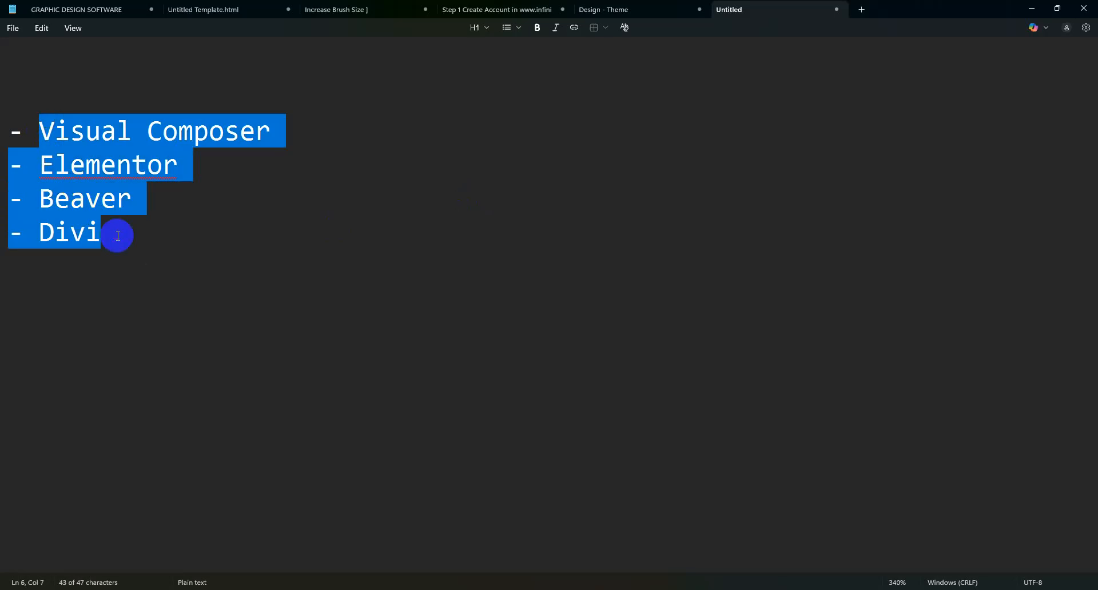
left_click(179, 253)
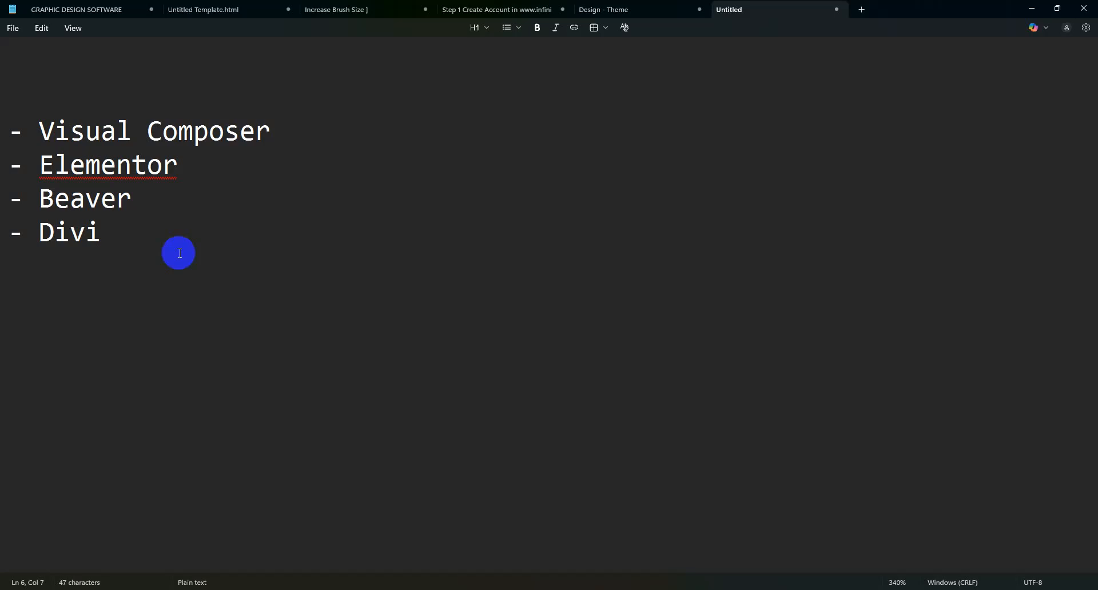
left_click_drag(118, 244, 35, 108)
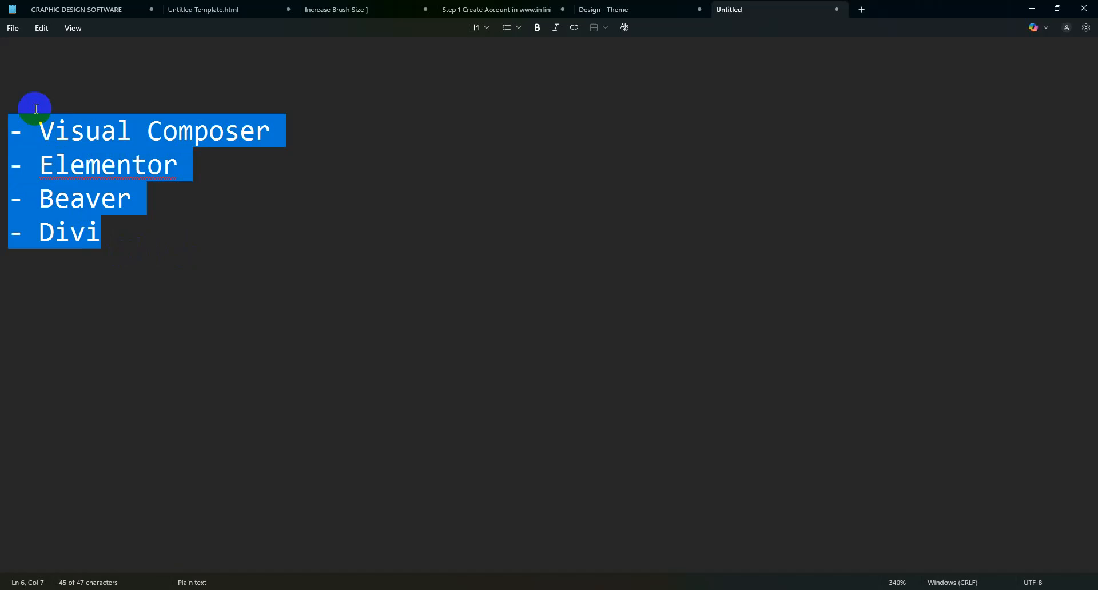
left_click(179, 164)
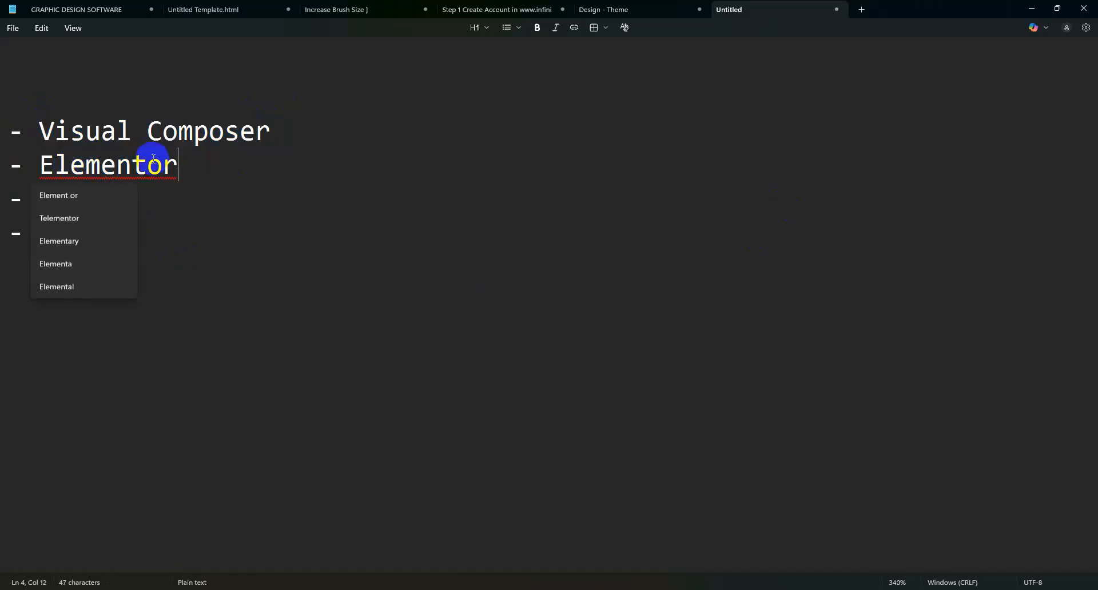
left_click(194, 191)
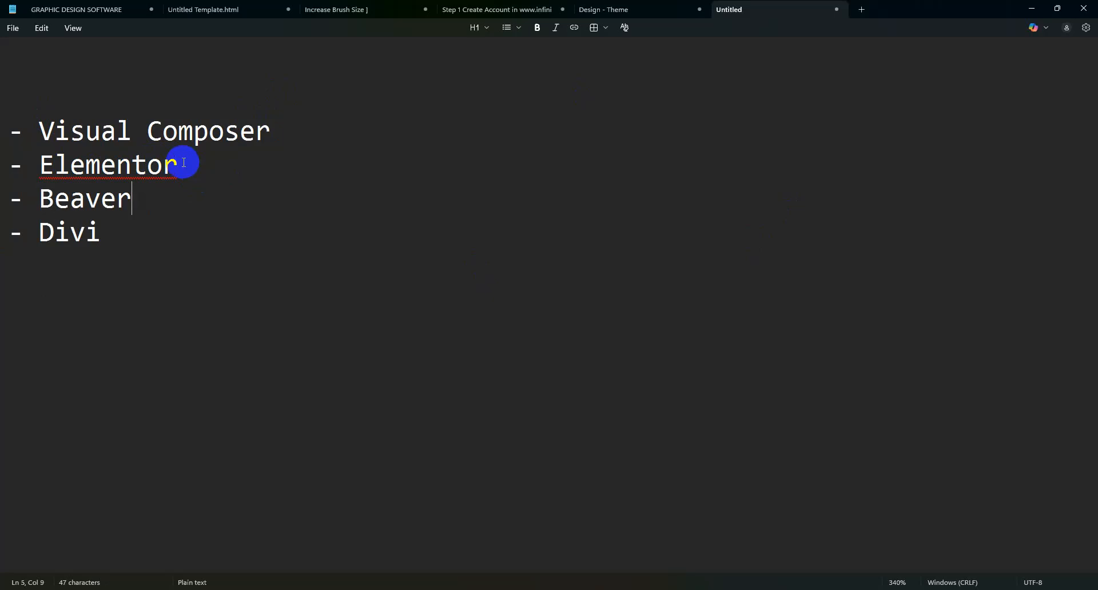
left_click(183, 162)
left_click_drag(186, 163, 38, 166)
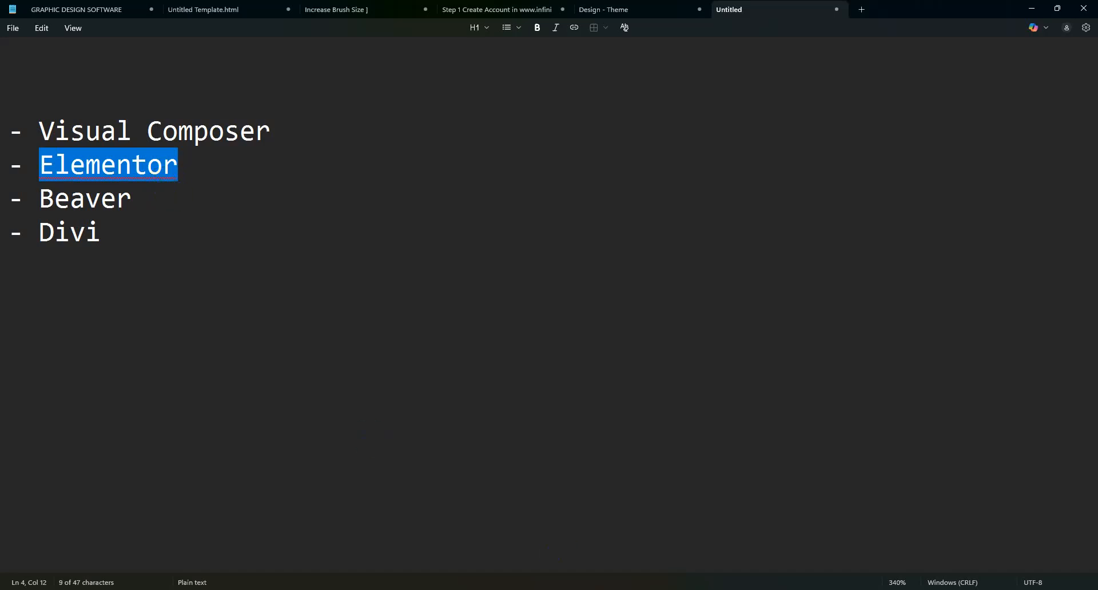
Switch to Chrome and search Google for "elementor pro price" in a new tab
left_click(686, 555)
left_click(439, 12)
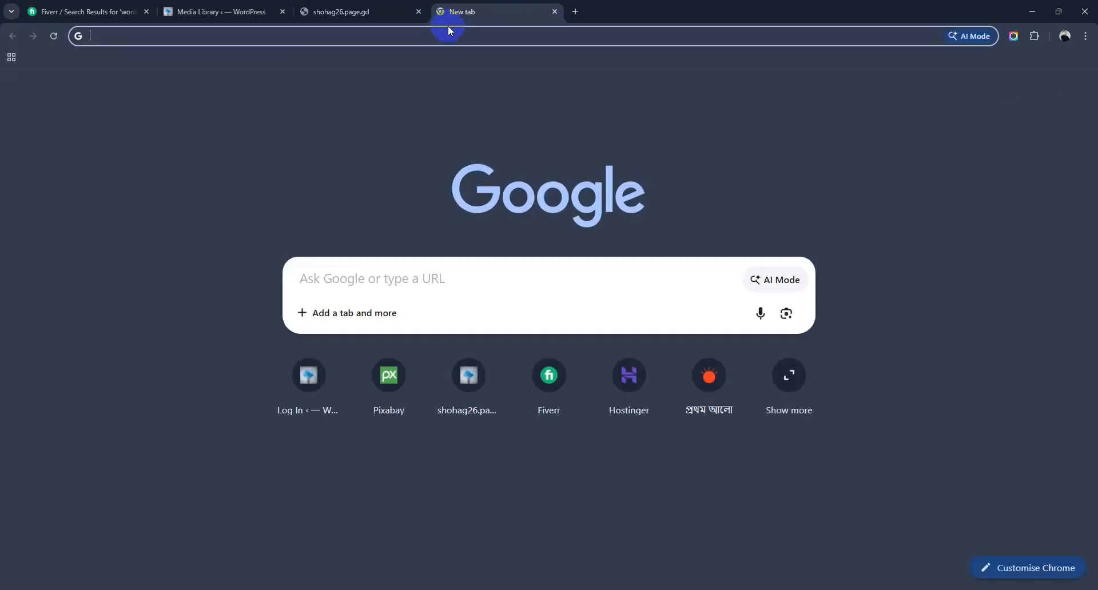
left_click(452, 33)
type("ele")
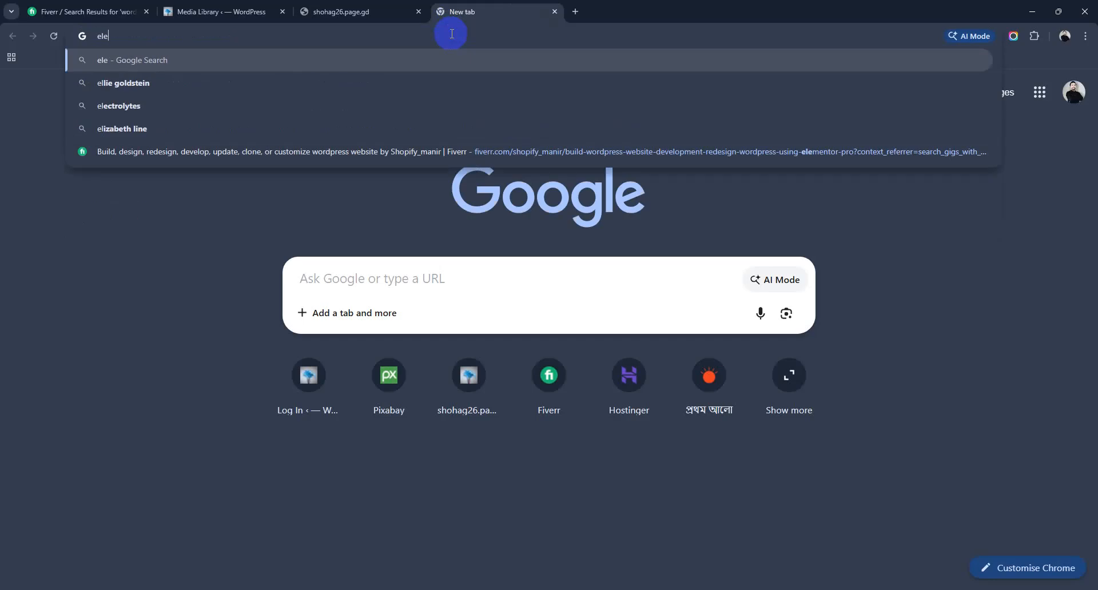
type("mentor ")
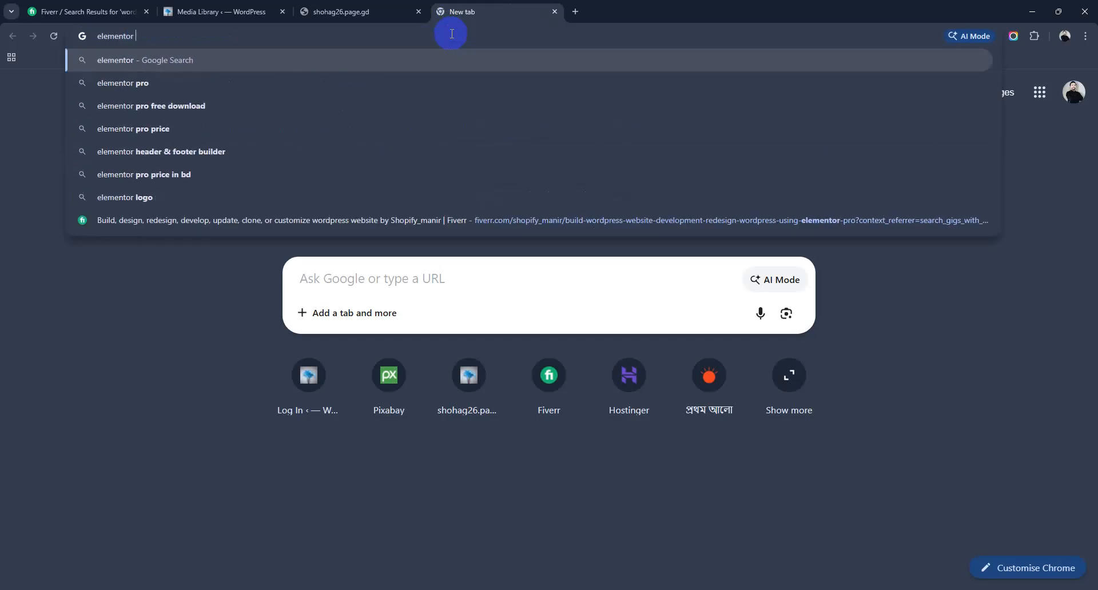
type("pro")
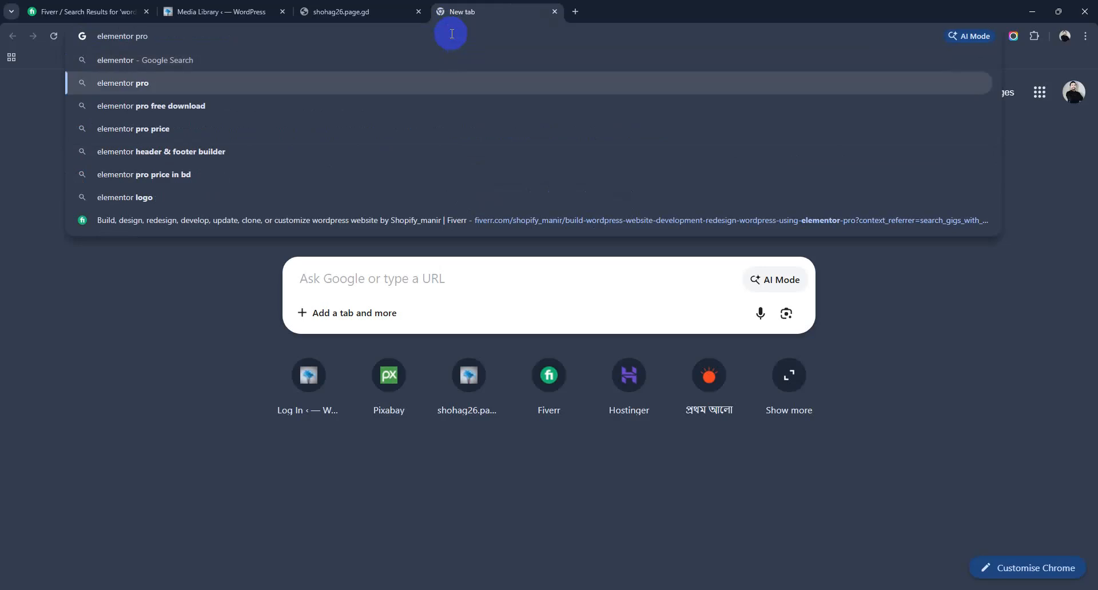
key("Down")
key("Down")
key("Return")
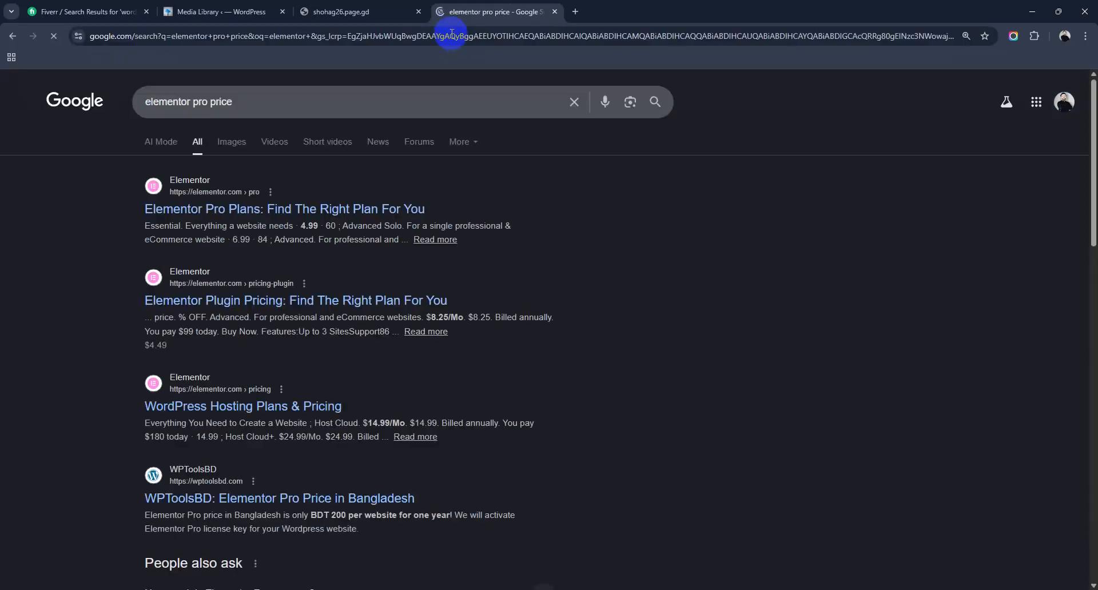
Open the Elementor Pro Plans result in a separate tab and compare the plans' prices and features, highlighting Essential's Popup Builder entry
right_click(421, 213)
left_click(480, 228)
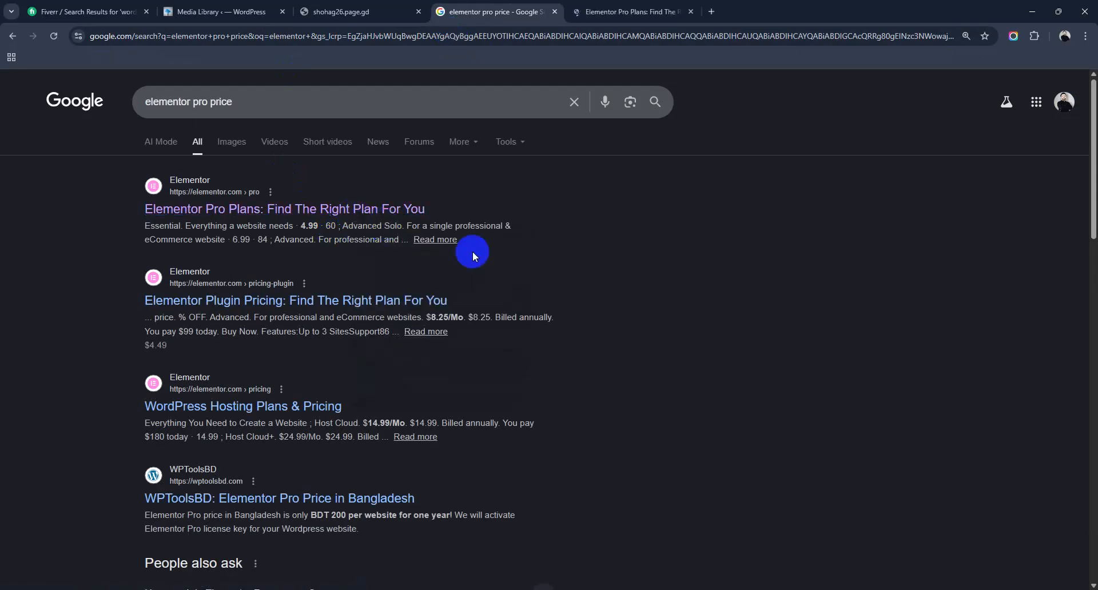
left_click(613, 13)
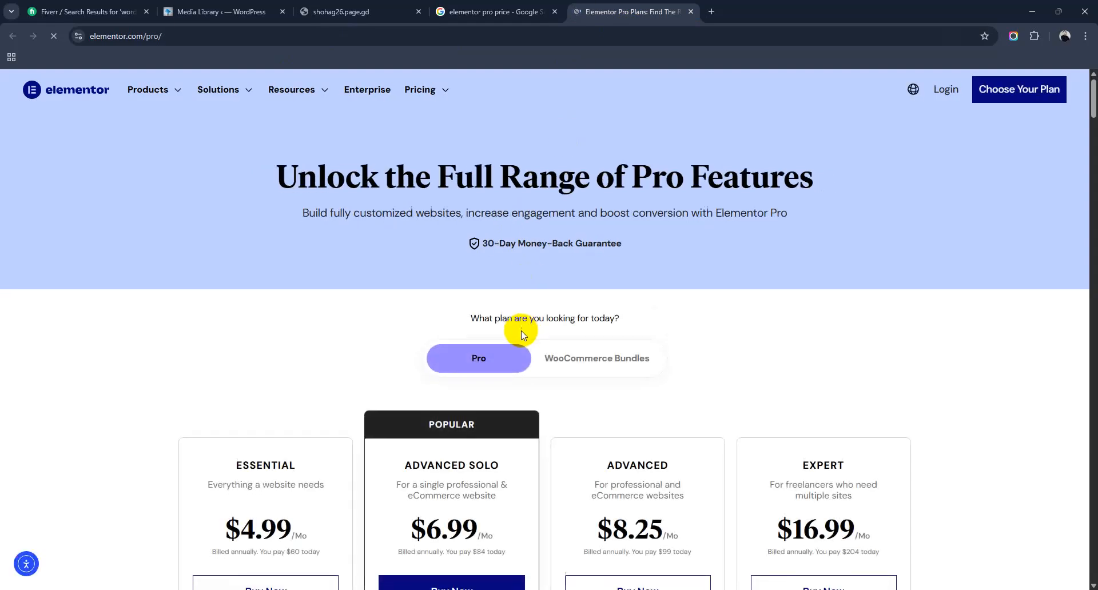
scroll(521, 333, "down", 4)
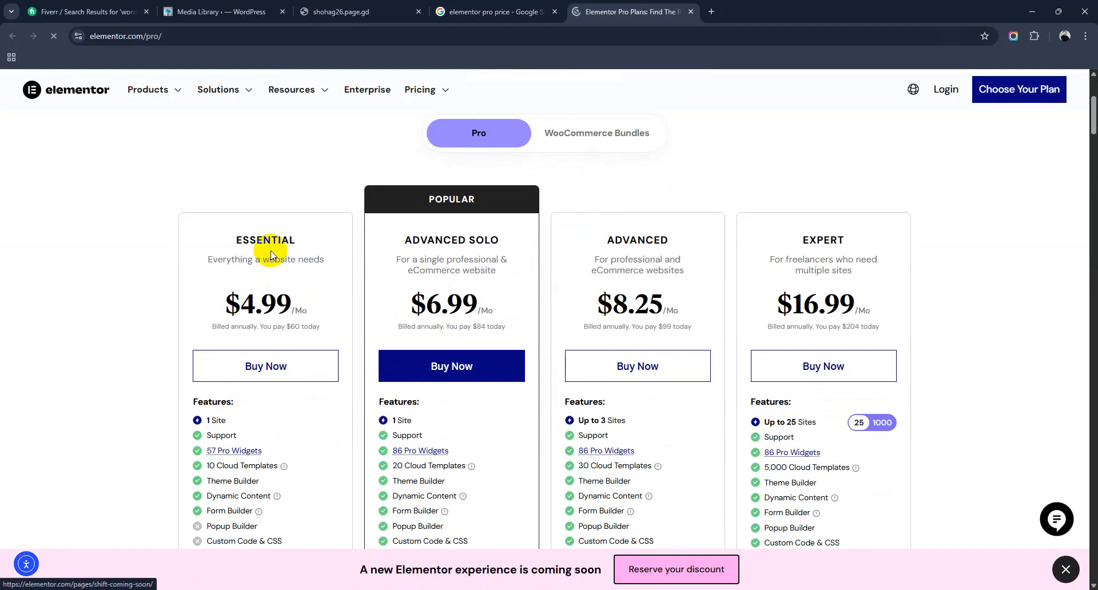
scroll(272, 255, "down", 1)
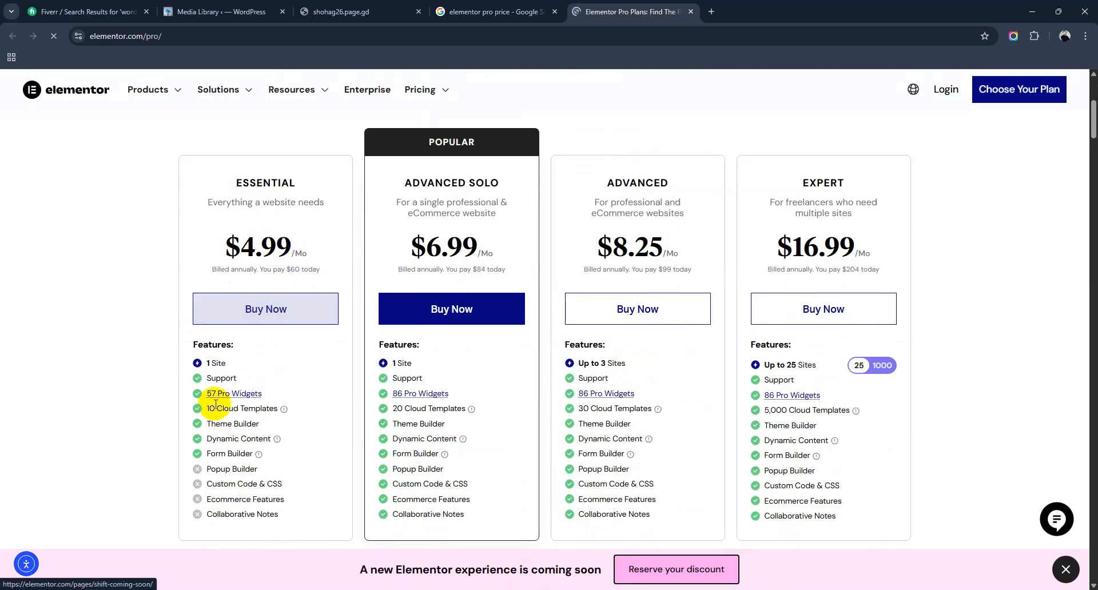
scroll(217, 475, "down", 1)
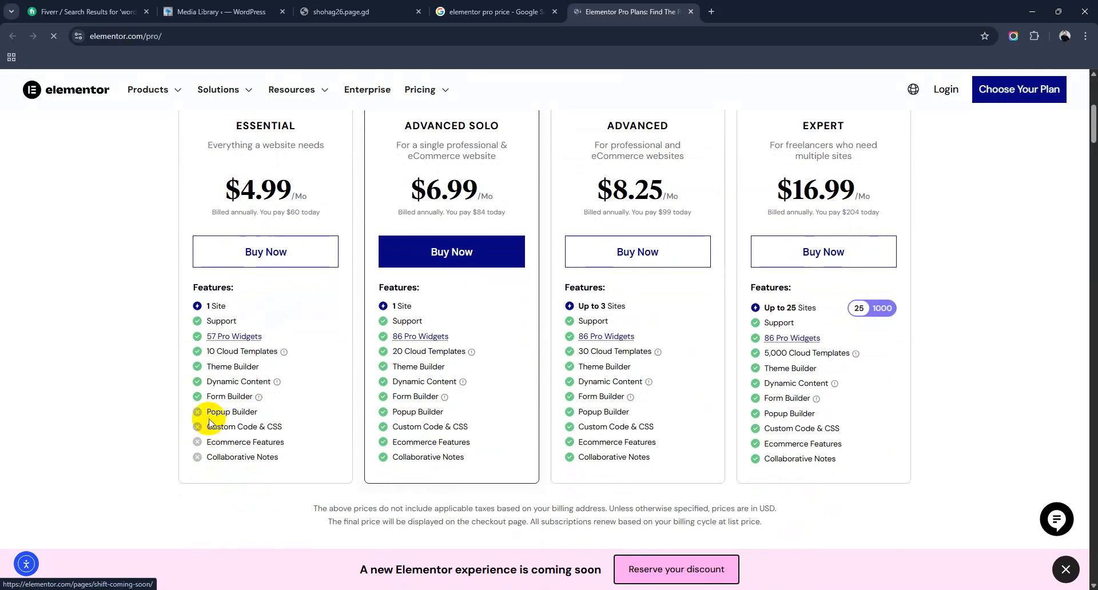
left_click_drag(210, 414, 256, 414)
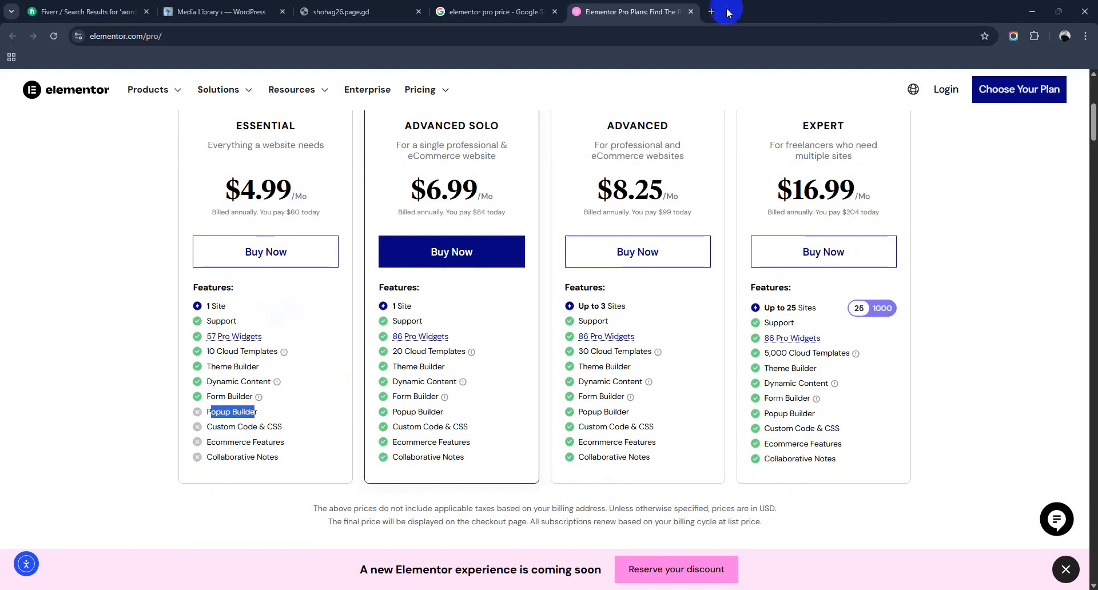
Search for "nsda certificate verify" in a new tab, open the NSDA Portal result and look over its home page
left_click(712, 12)
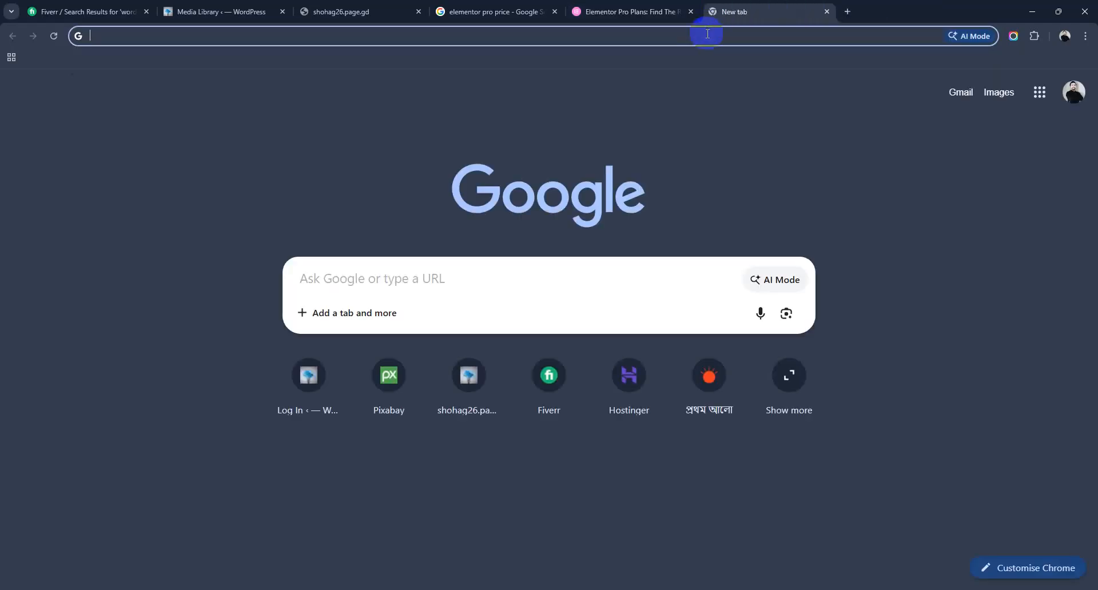
type("nsda")
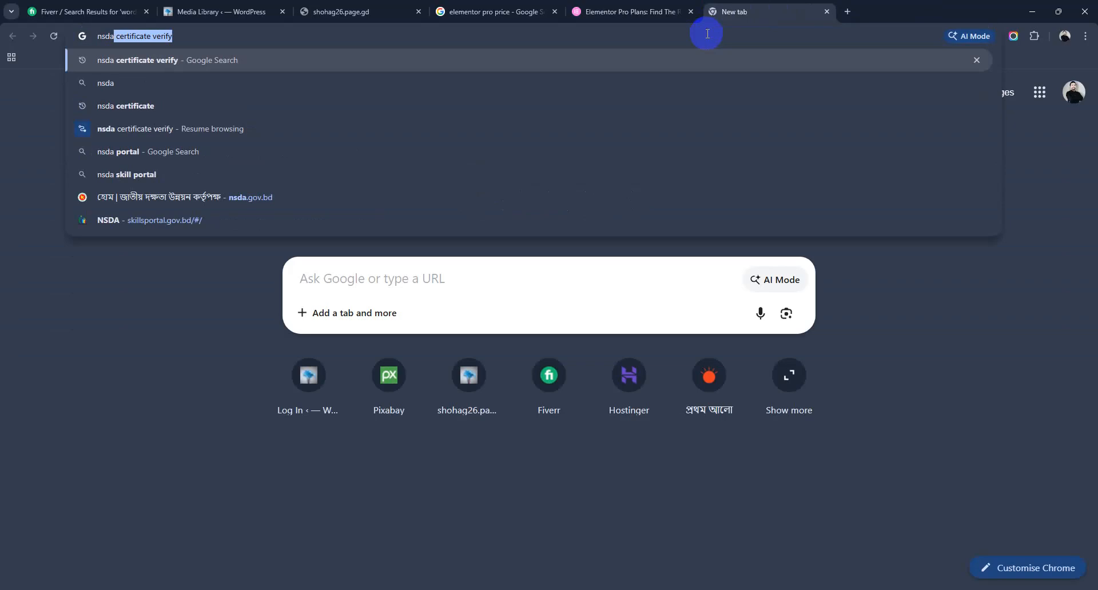
key("Return")
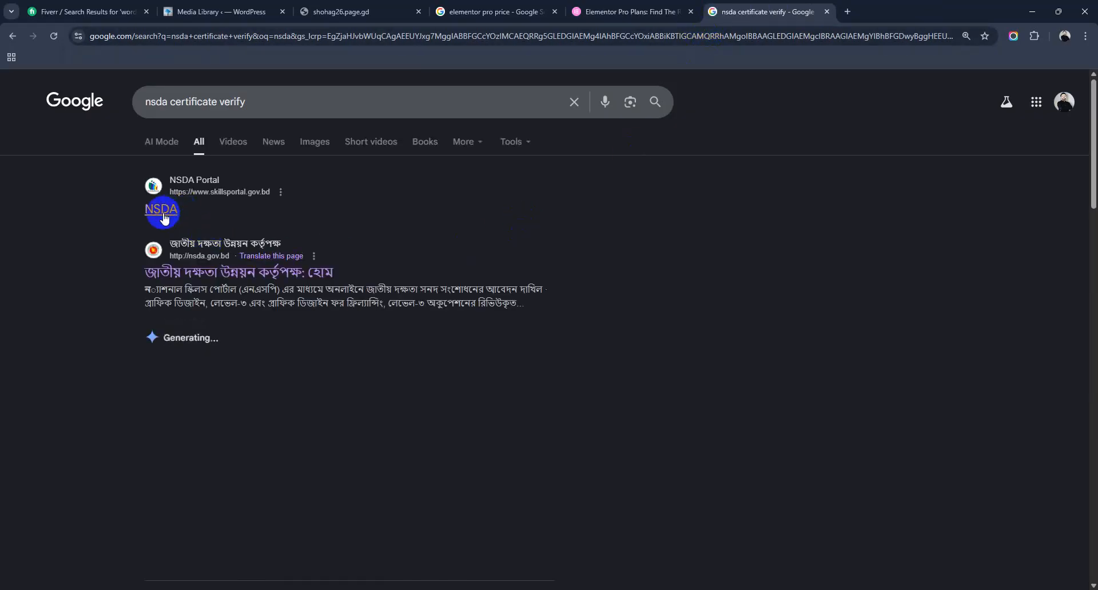
left_click(163, 211)
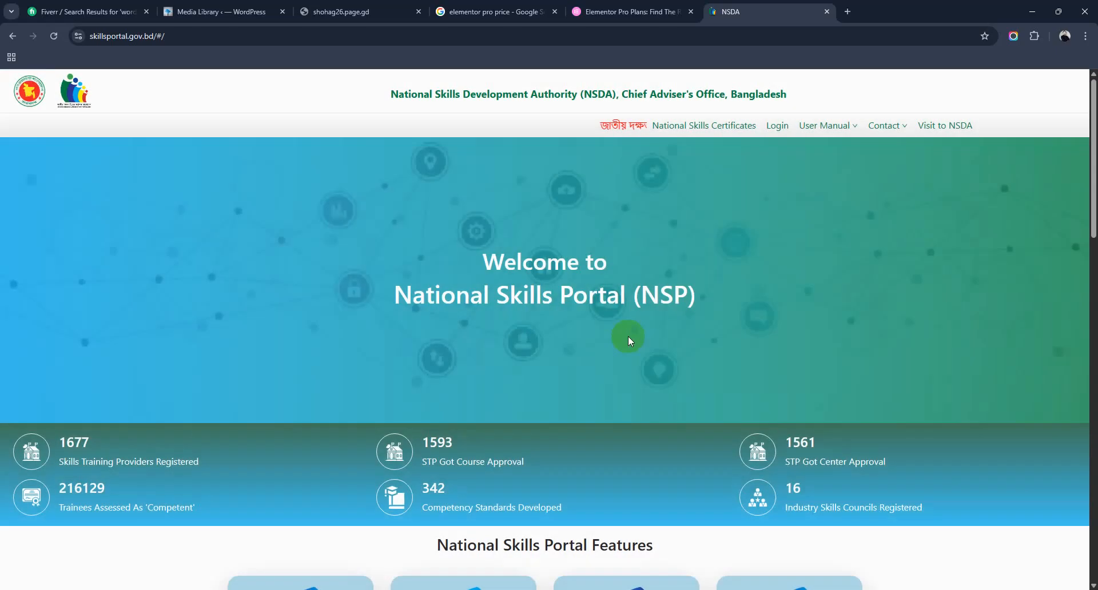
scroll(636, 353, "down", 4)
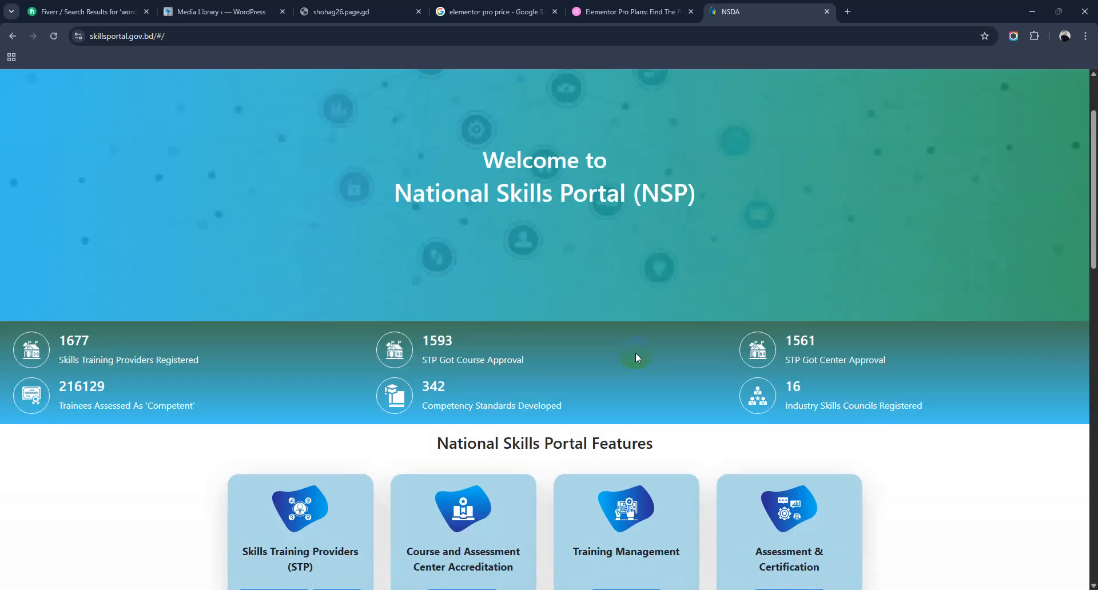
Load nsda.gov.bd in the skills portal's tab and dismiss the announcement pop-up over its home page
scroll(635, 353, "up", 4)
left_click(78, 98)
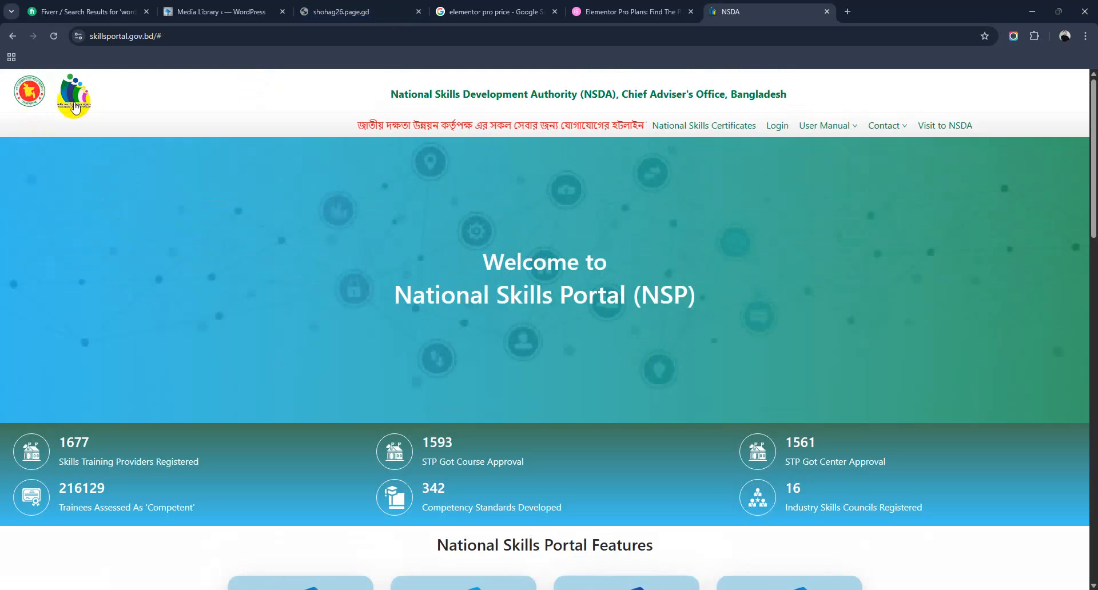
left_click(171, 37)
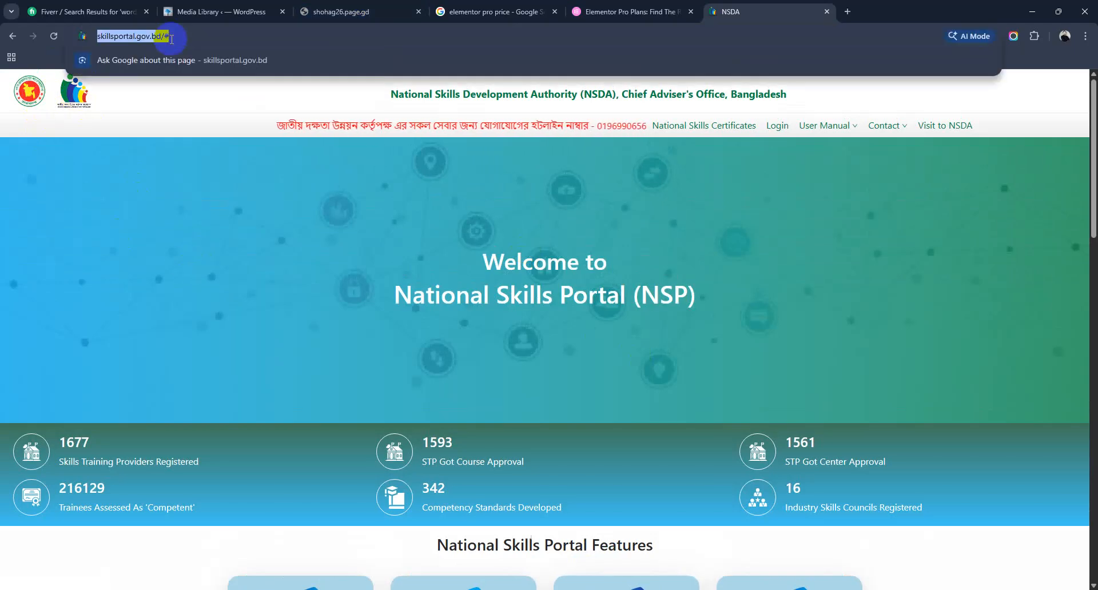
type("nsda.g")
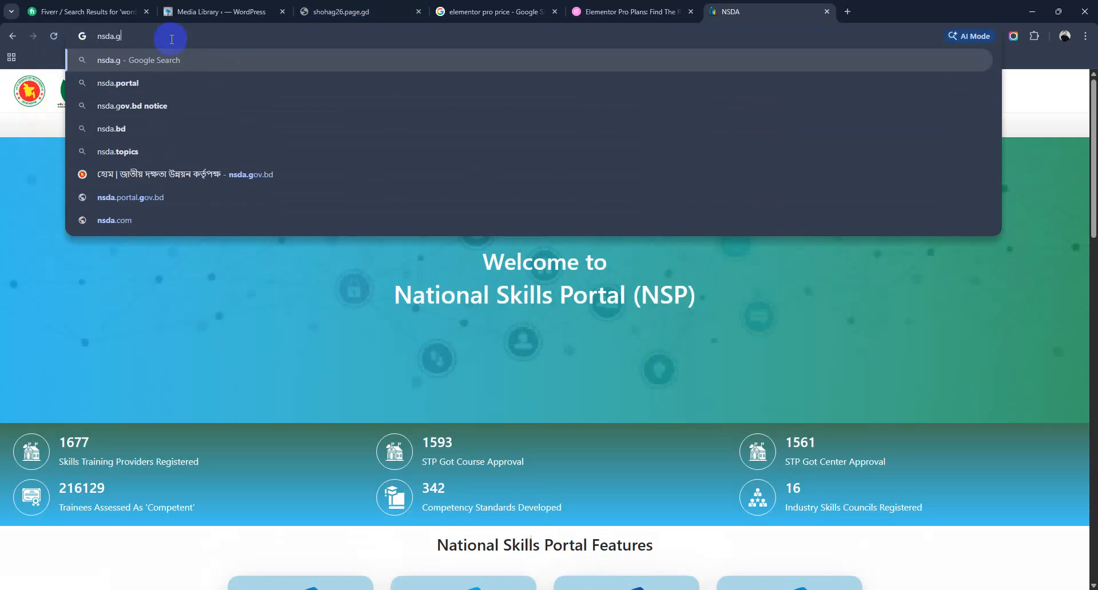
type("ov.bd")
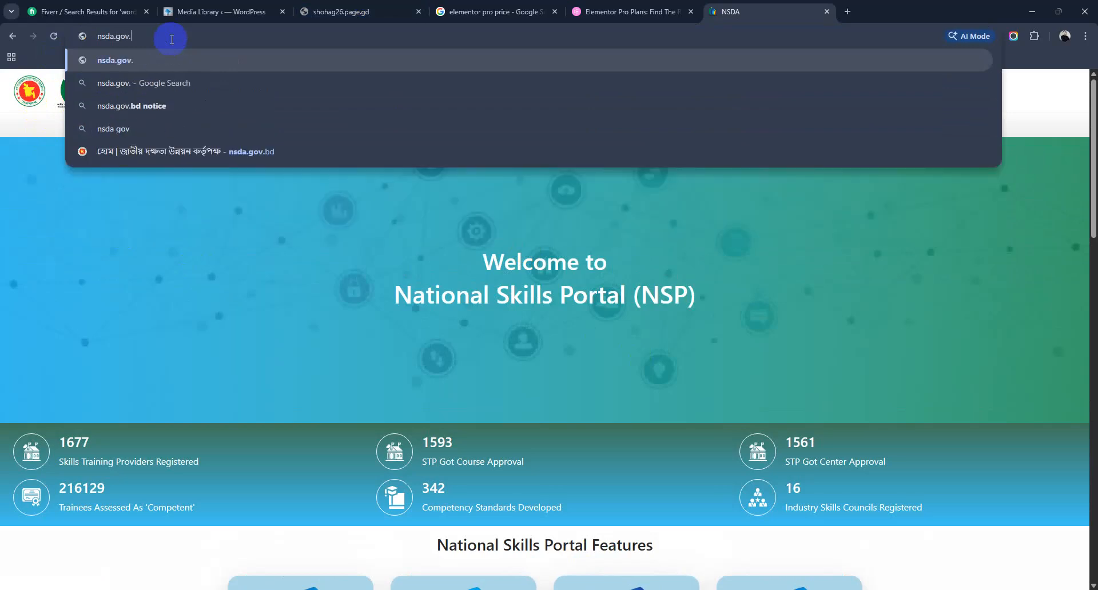
key("Return")
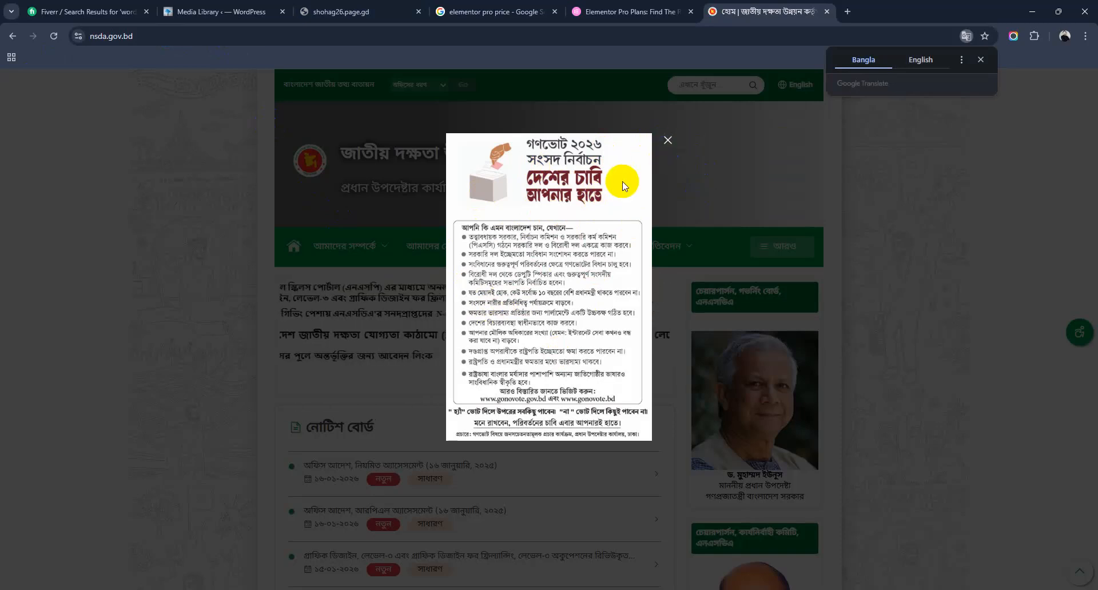
left_click(668, 141)
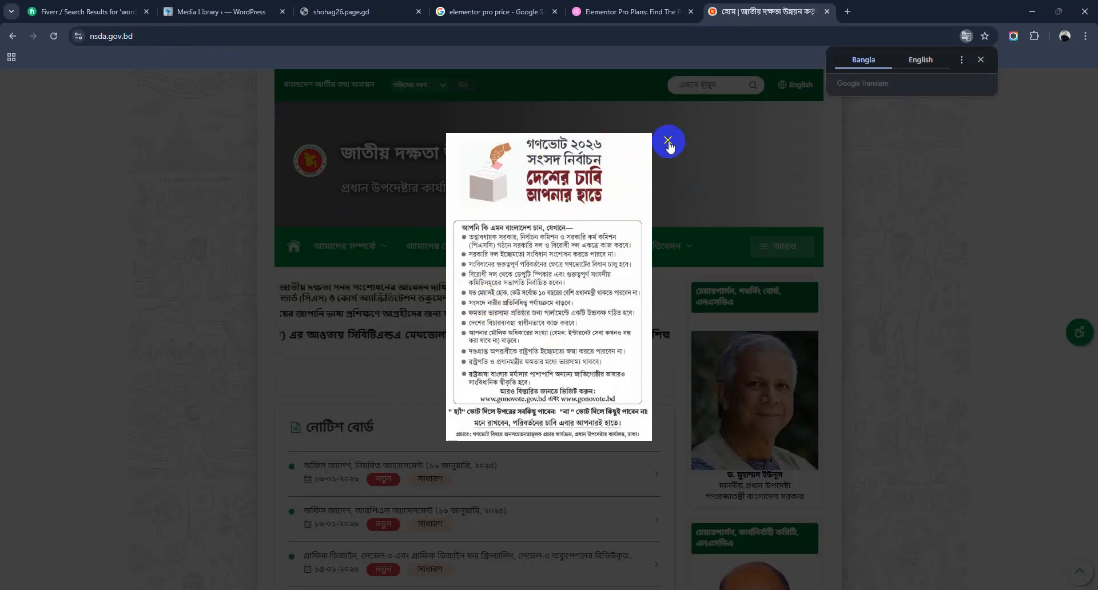
left_click(668, 142)
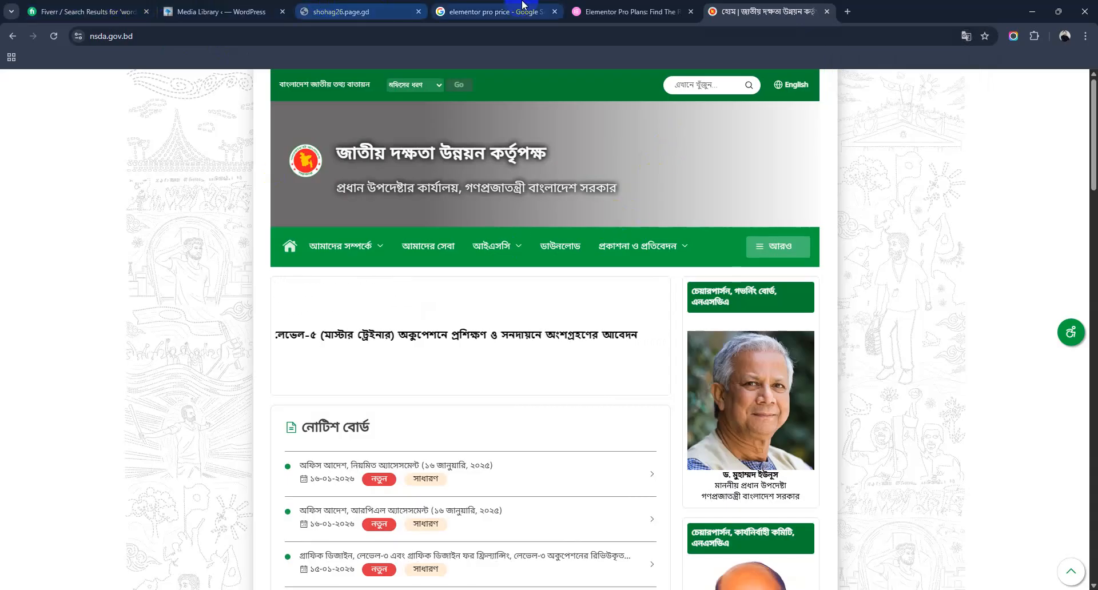
Return to the Elementor Pro plans page, highlight the Advanced plan's monthly price and look over the plan cards and the sections below
left_click(626, 12)
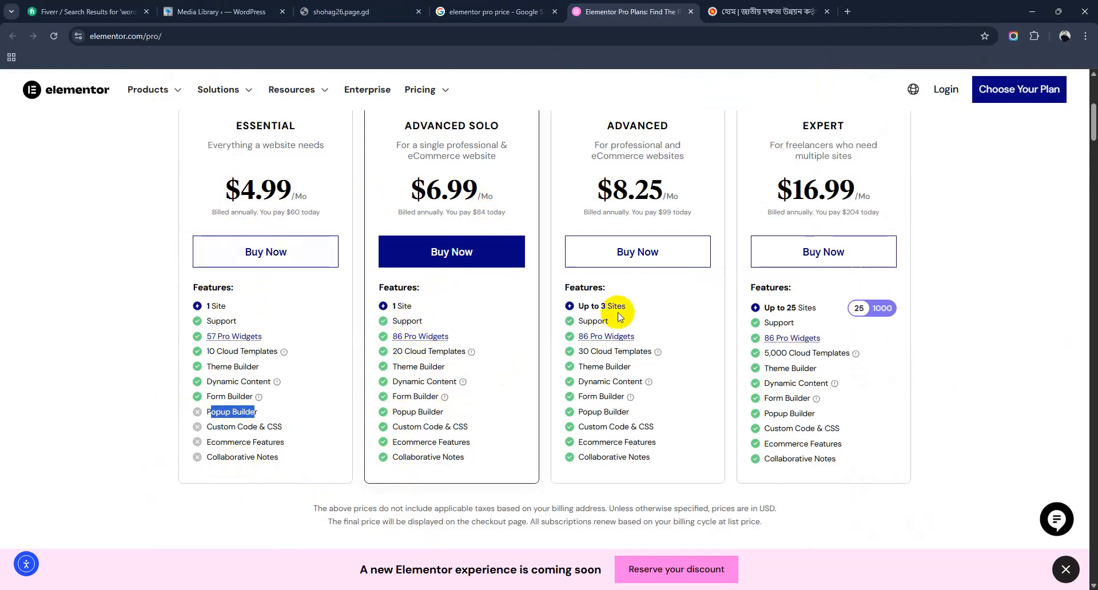
left_click_drag(611, 203, 678, 197)
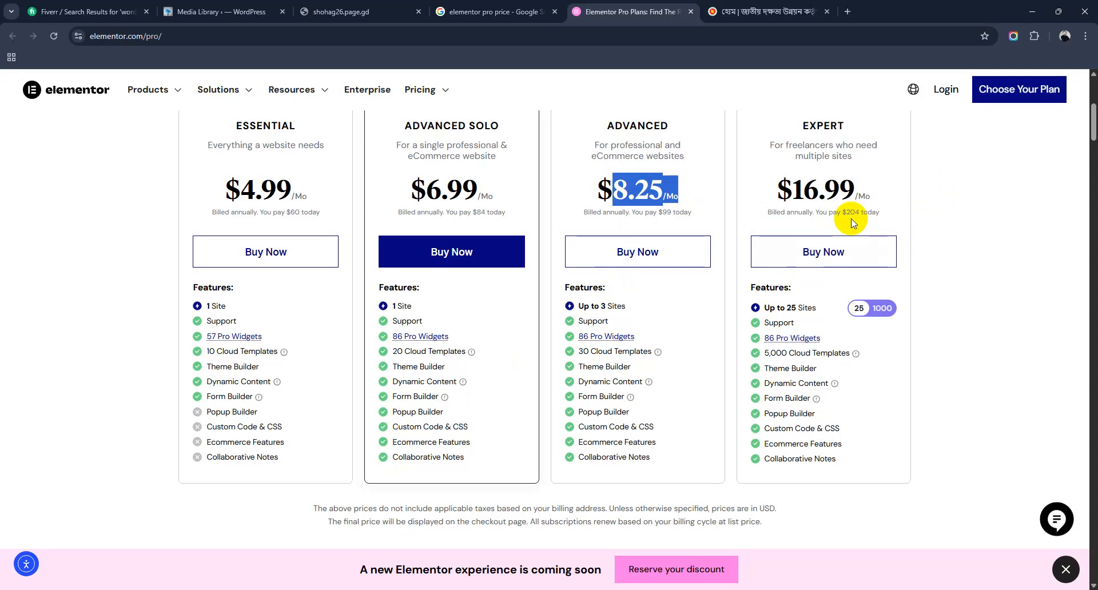
scroll(852, 222, "up", 3)
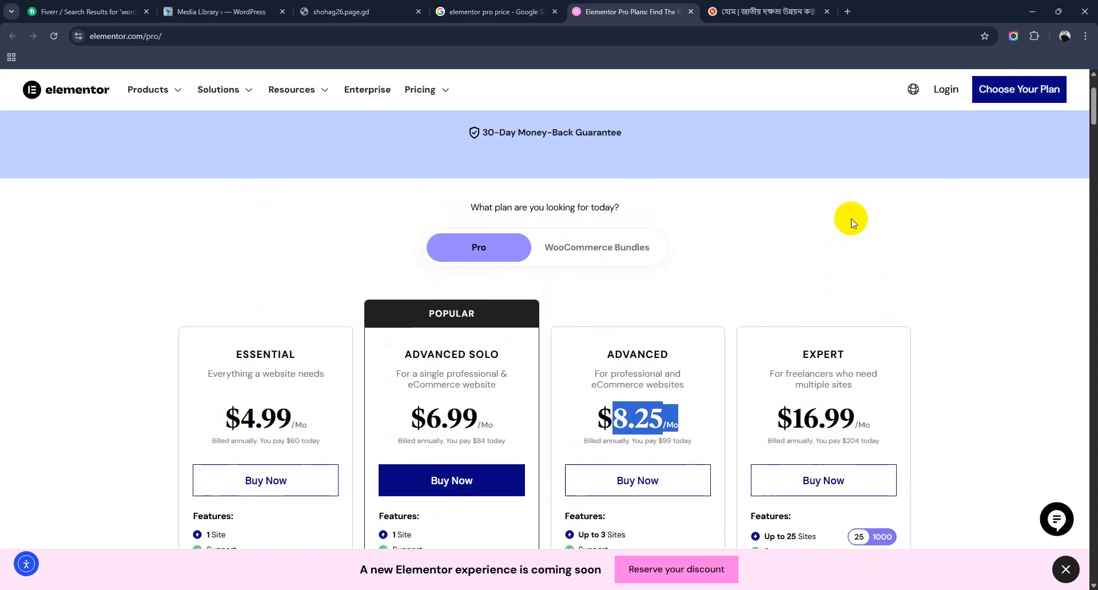
scroll(712, 287, "down", 5)
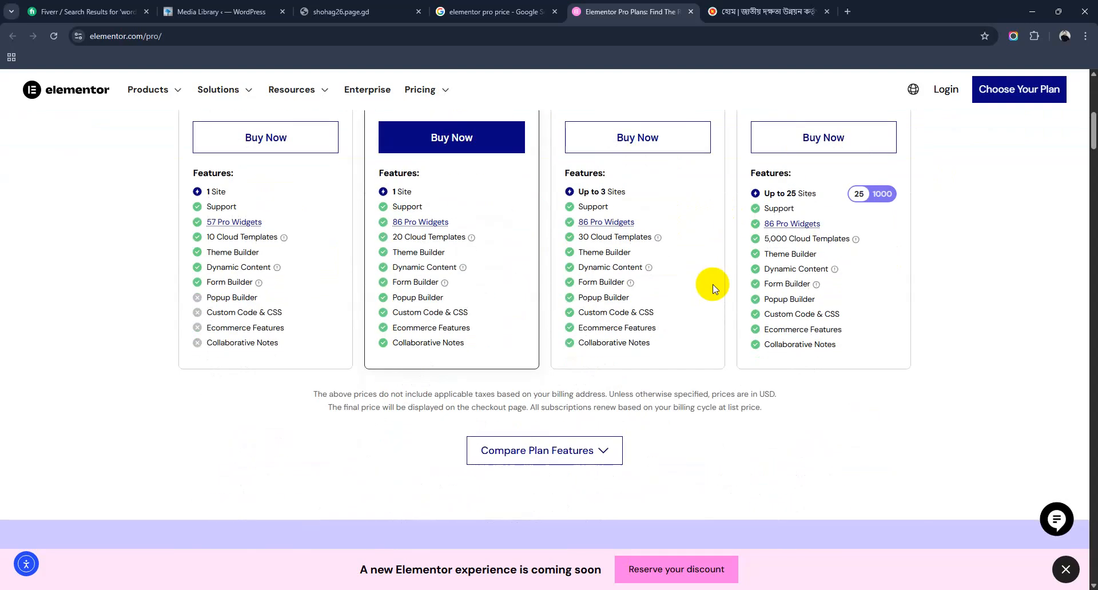
scroll(681, 323, "down", 3)
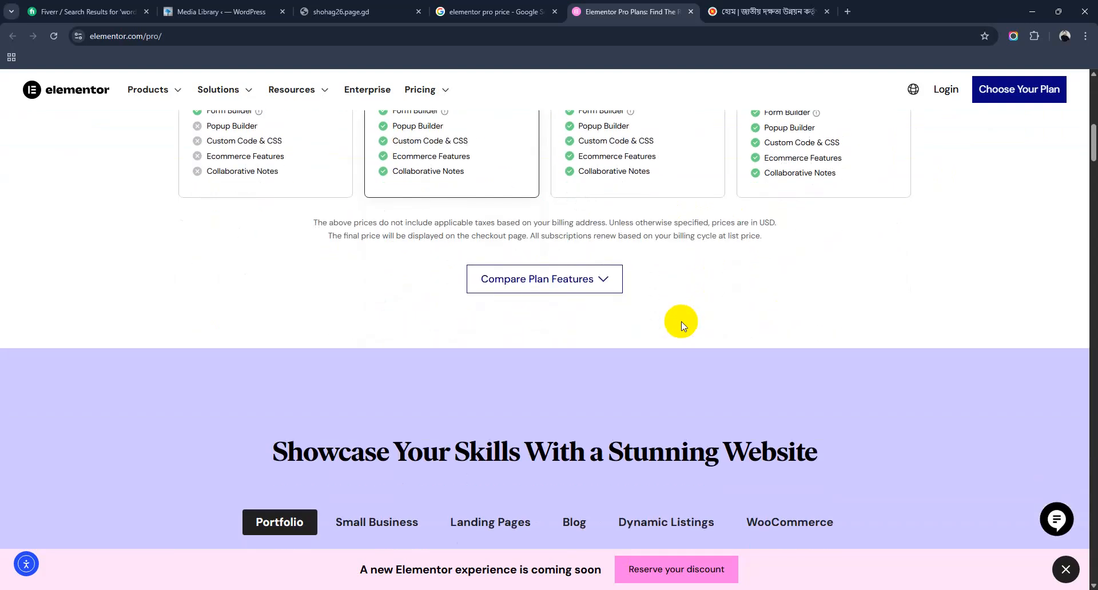
scroll(681, 321, "down", 4)
scroll(681, 322, "up", 7)
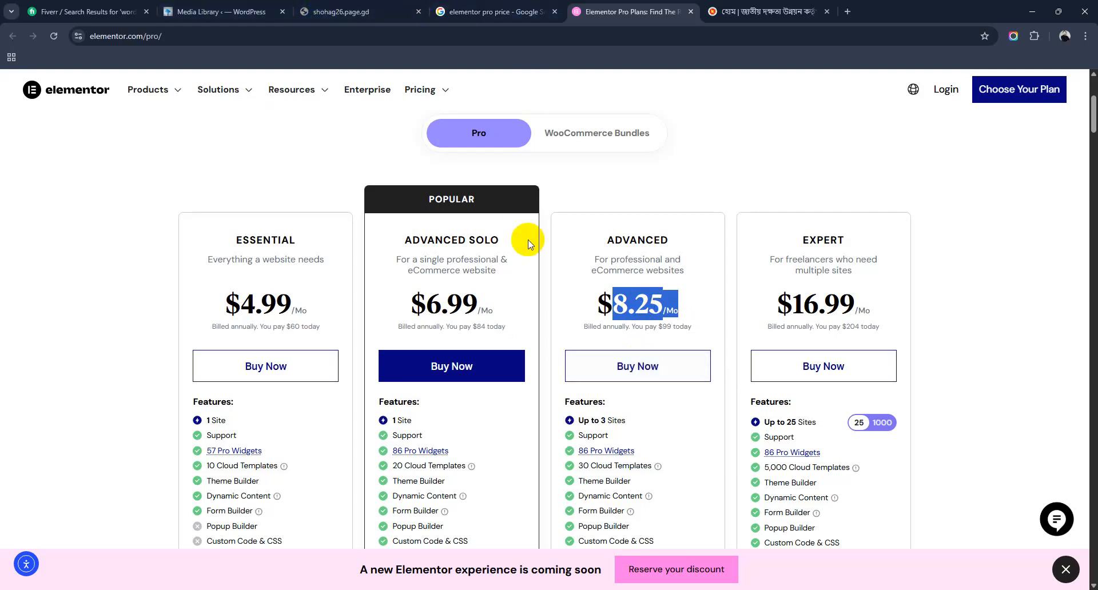
Switch to the WordPress admin tab, open the Add Plugins page and search for "elementor"
left_click(250, 6)
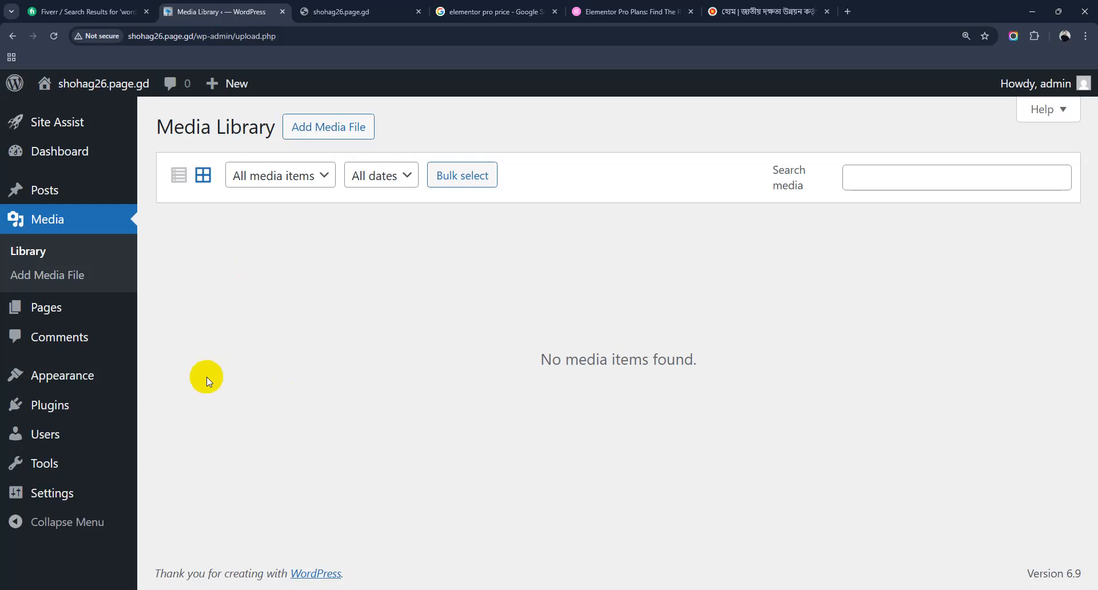
mouse_move(74, 408)
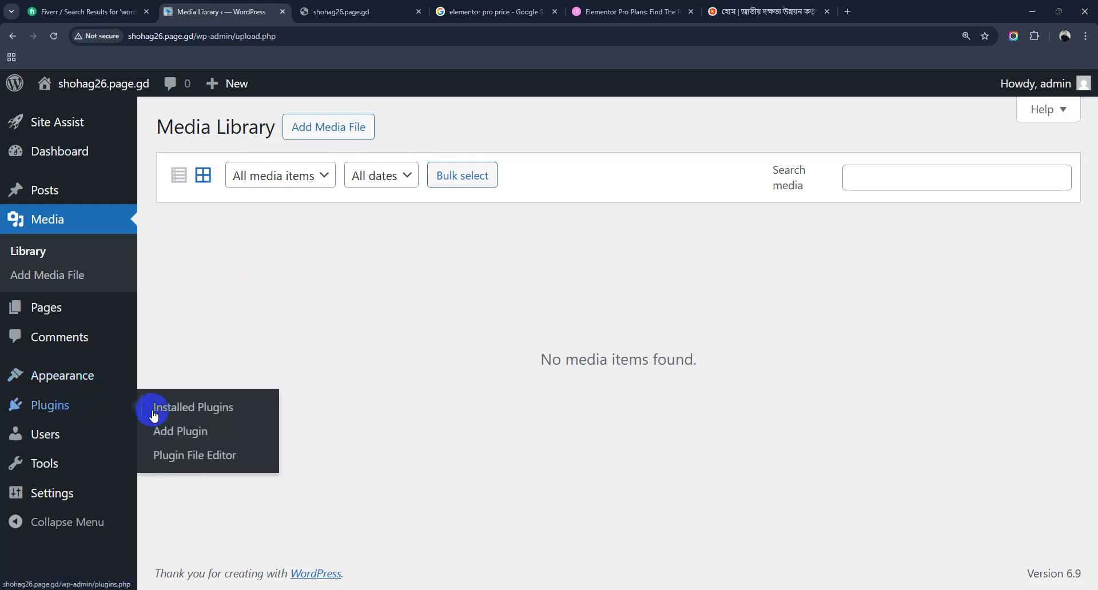
left_click(202, 435)
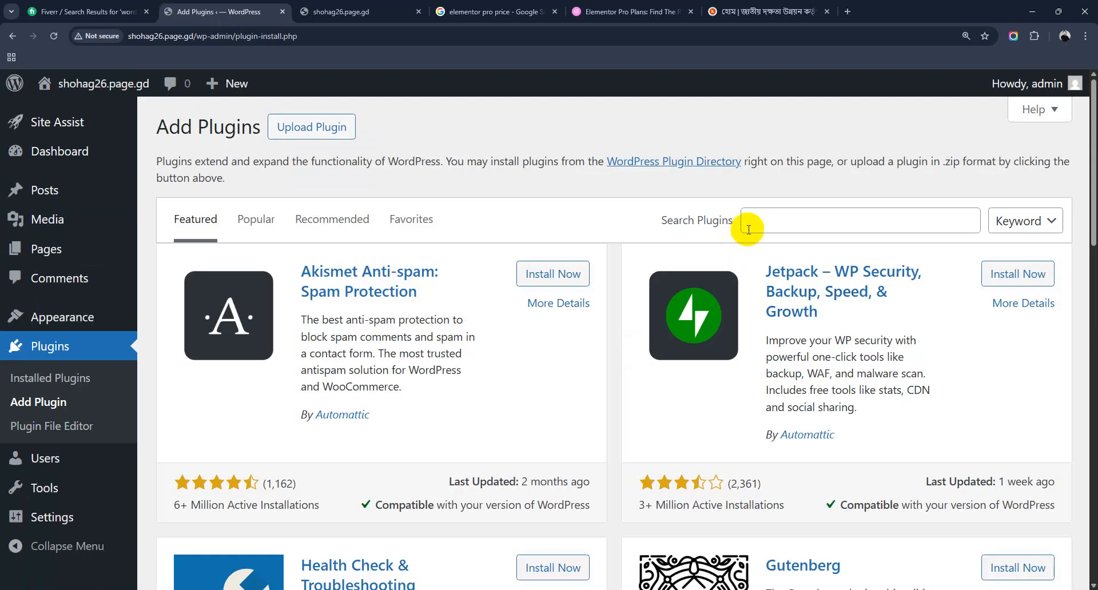
left_click(748, 225)
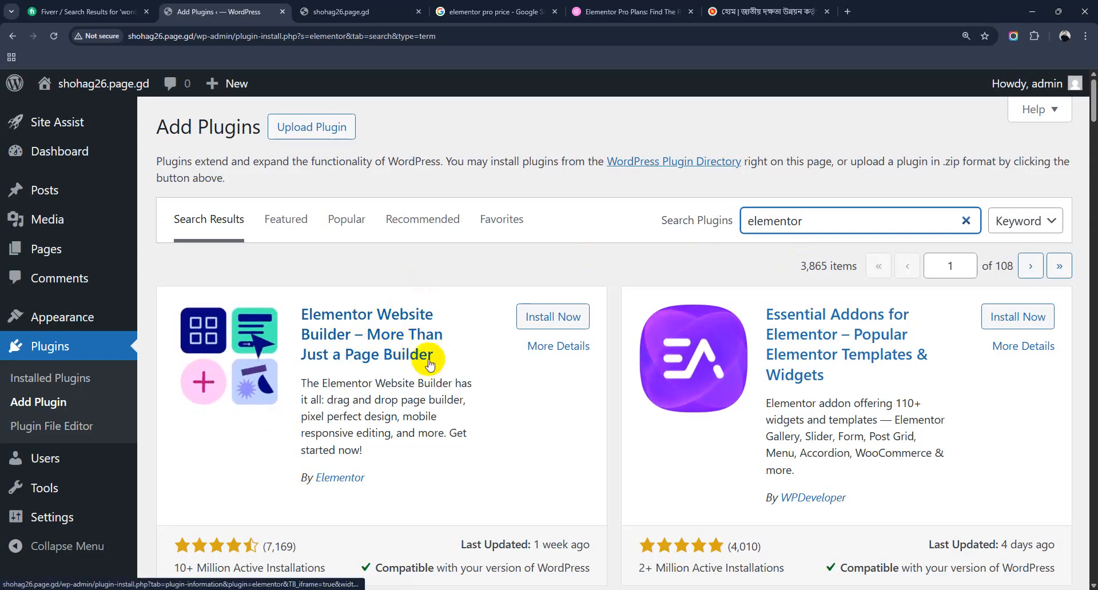
Examine the Elementor Website Builder result, highlighting its active installations figure and its WordPress compatibility note
scroll(354, 476, "down", 1)
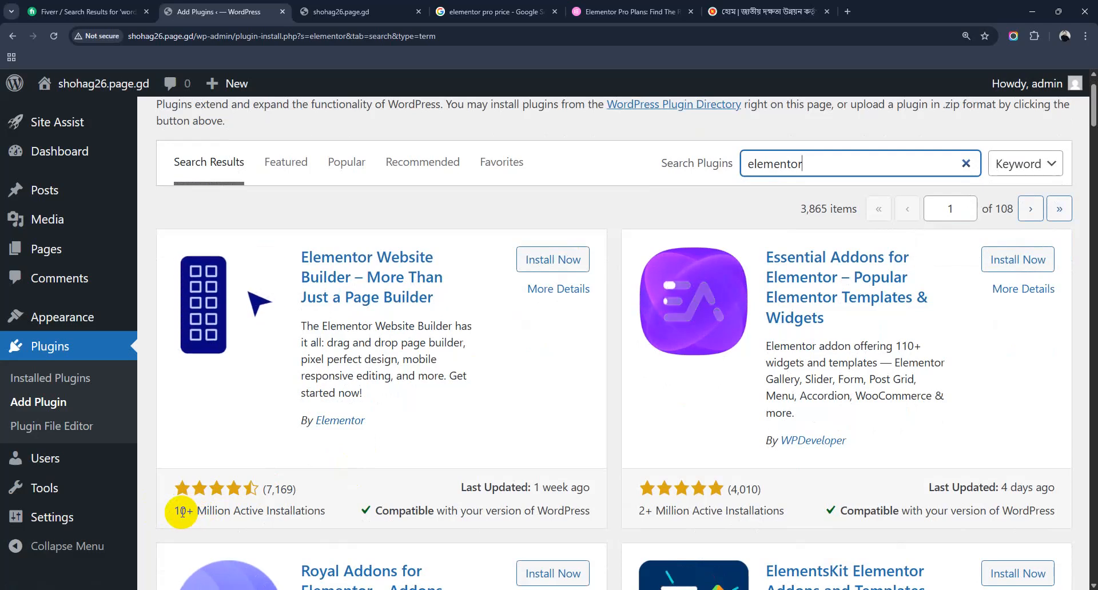
left_click_drag(172, 511, 338, 510)
left_click(337, 517)
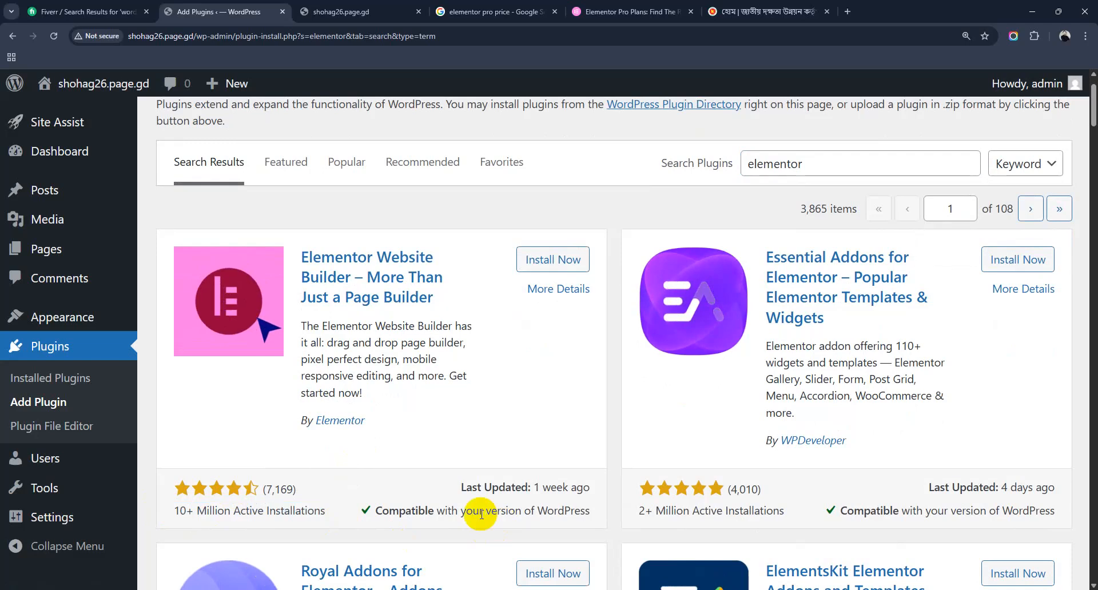
left_click_drag(459, 512, 586, 514)
left_click(453, 511)
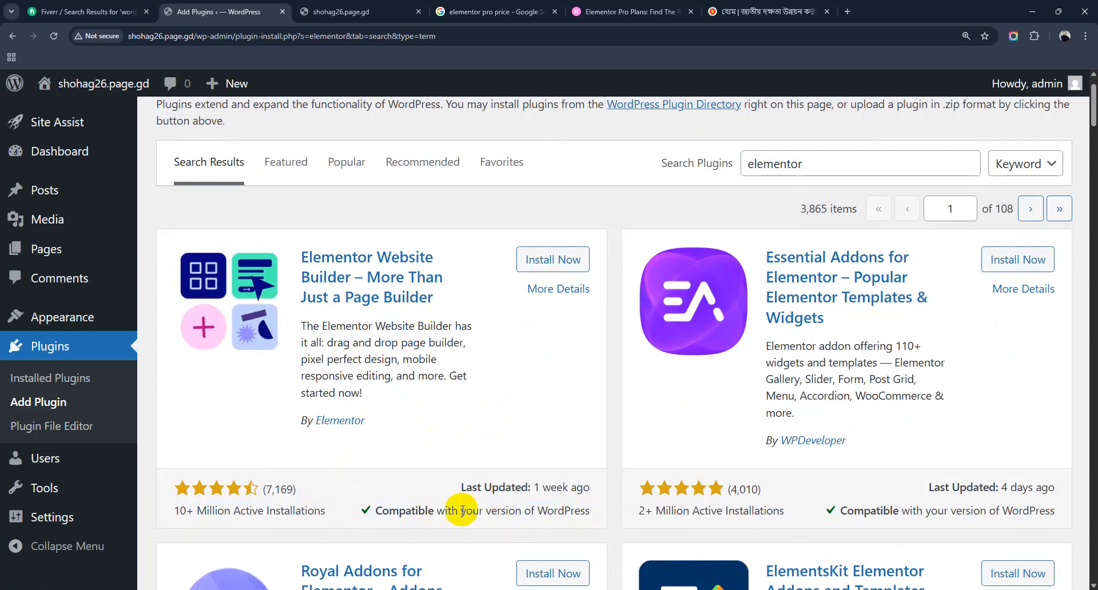
scroll(462, 511, "down", 3)
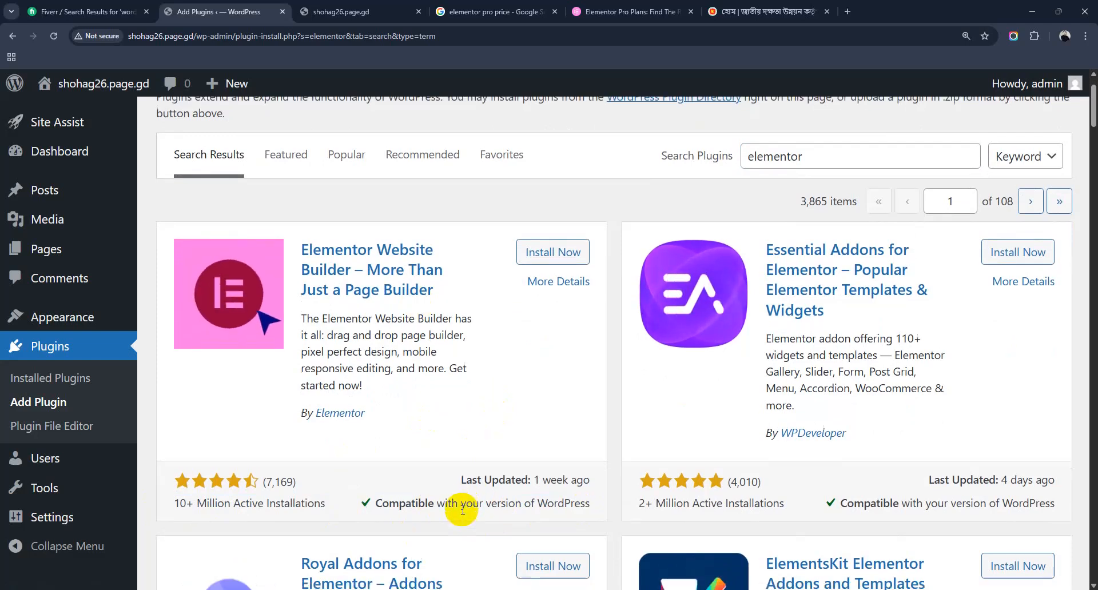
left_click_drag(378, 340, 549, 339)
left_click_drag(412, 339, 499, 343)
Browse the other Elementor add-on results and highlight the "Untested with your version of WordPress" note on the POSIMYTH sticky header plugin
scroll(500, 345, "down", 8)
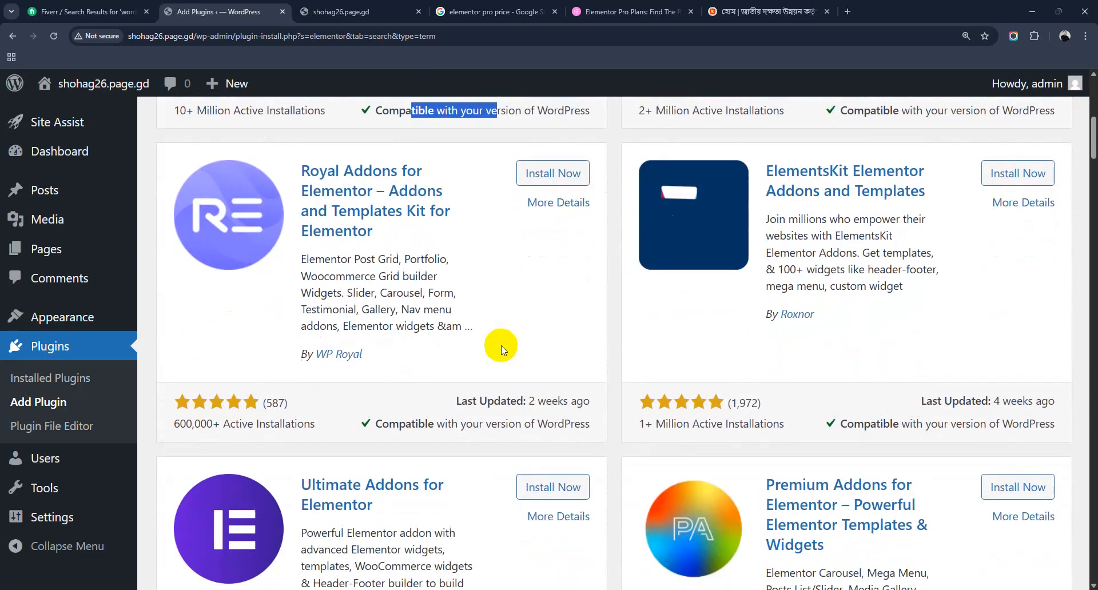
scroll(501, 345, "down", 14)
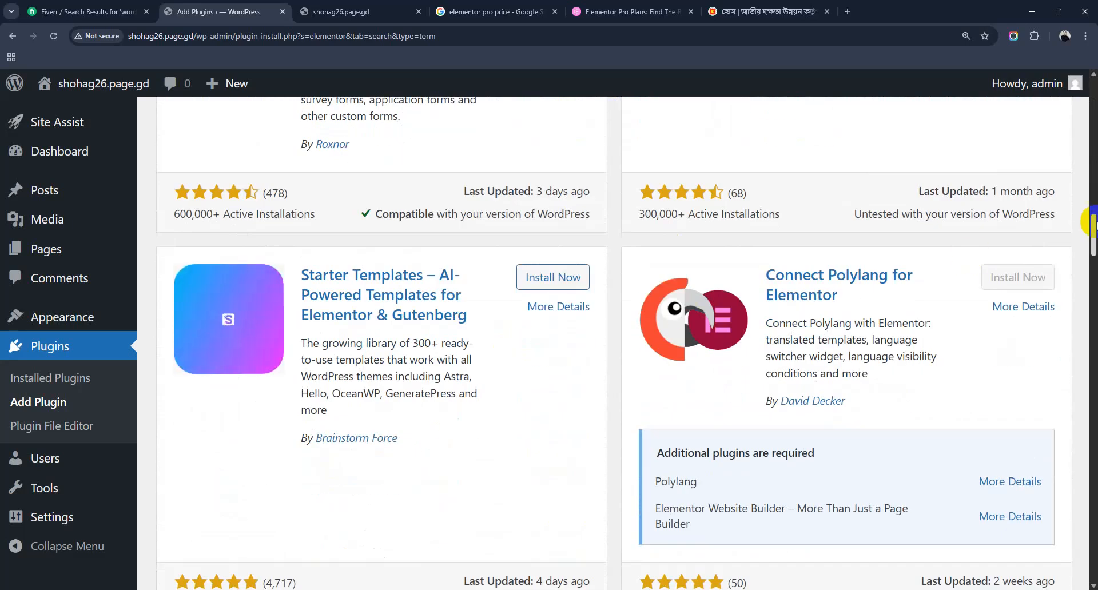
scroll(892, 285, "up", 2)
left_click_drag(859, 326, 984, 330)
left_click(984, 331)
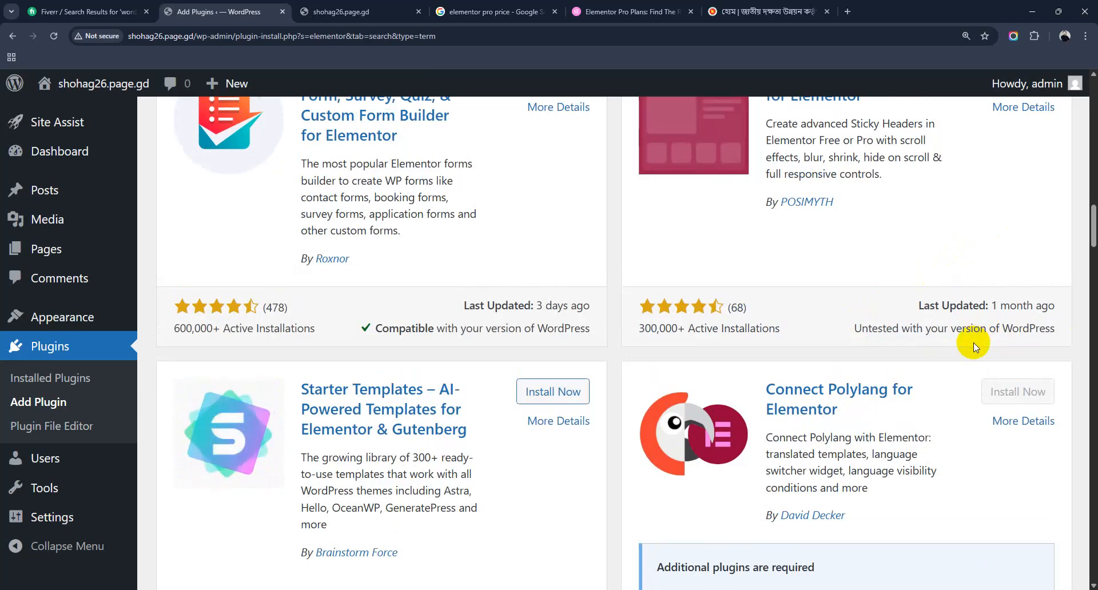
left_click(854, 327)
left_click_drag(854, 327, 1054, 335)
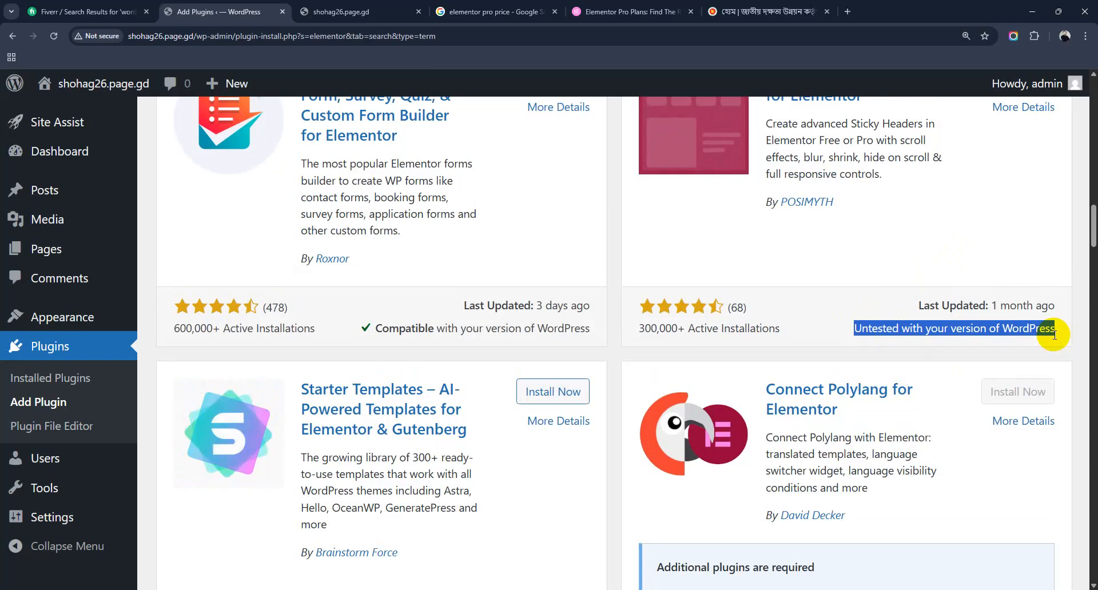
Install the Elementor Website Builder plugin from the search results and activate it
scroll(681, 409, "up", 20)
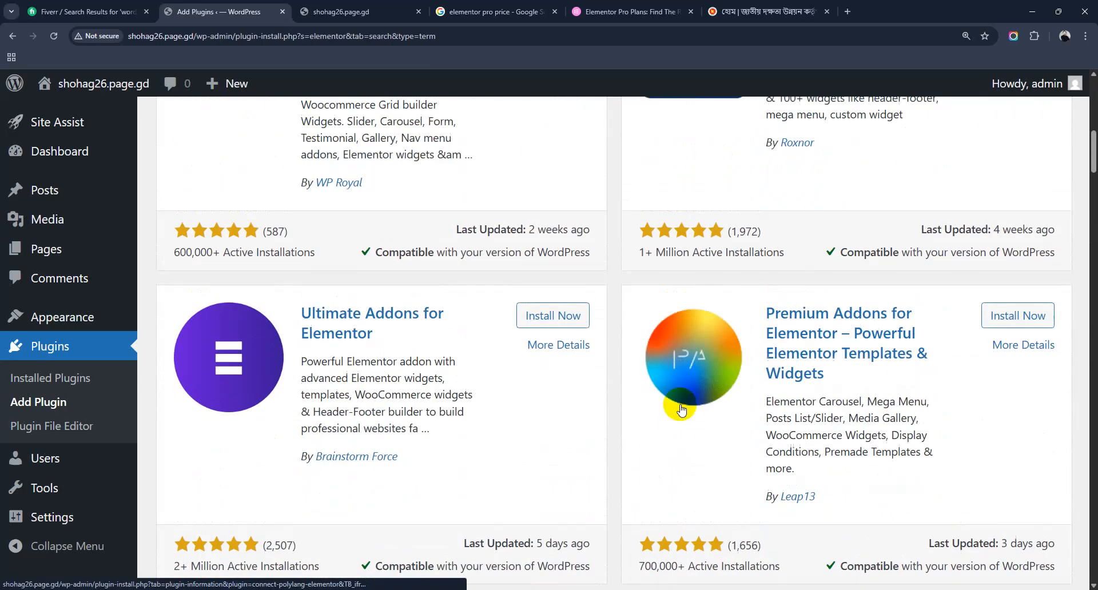
scroll(663, 405, "up", 2)
scroll(686, 435, "down", 3)
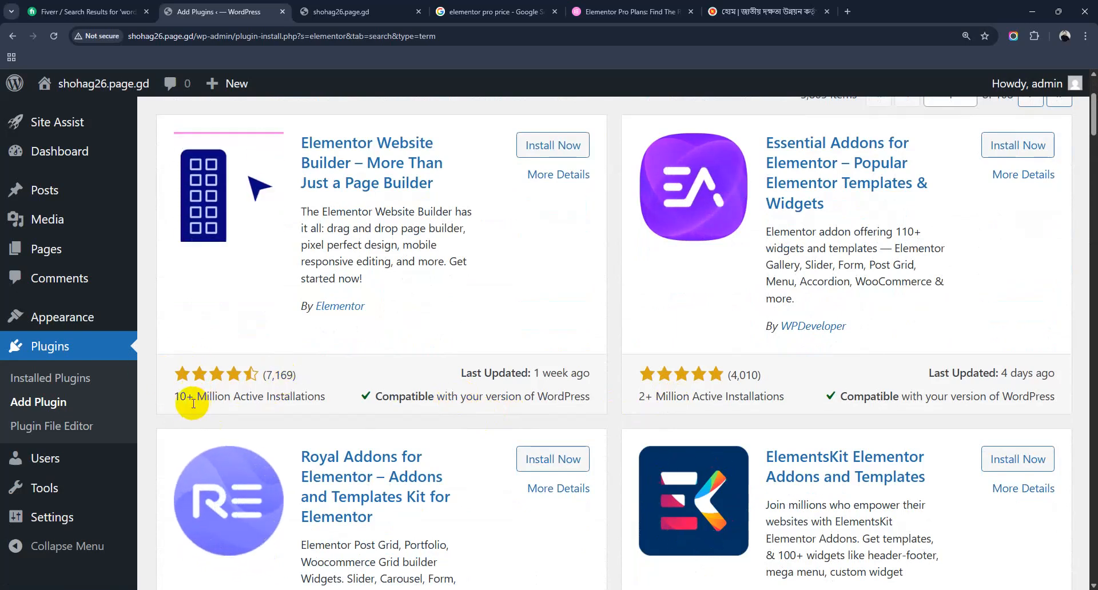
scroll(486, 281, "up", 2)
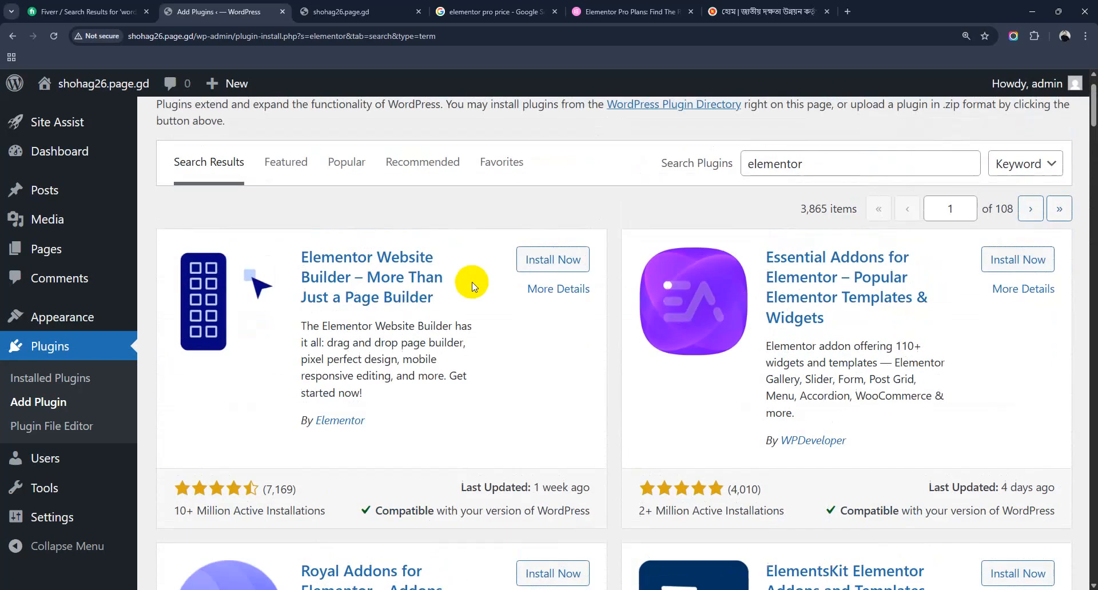
left_click(558, 260)
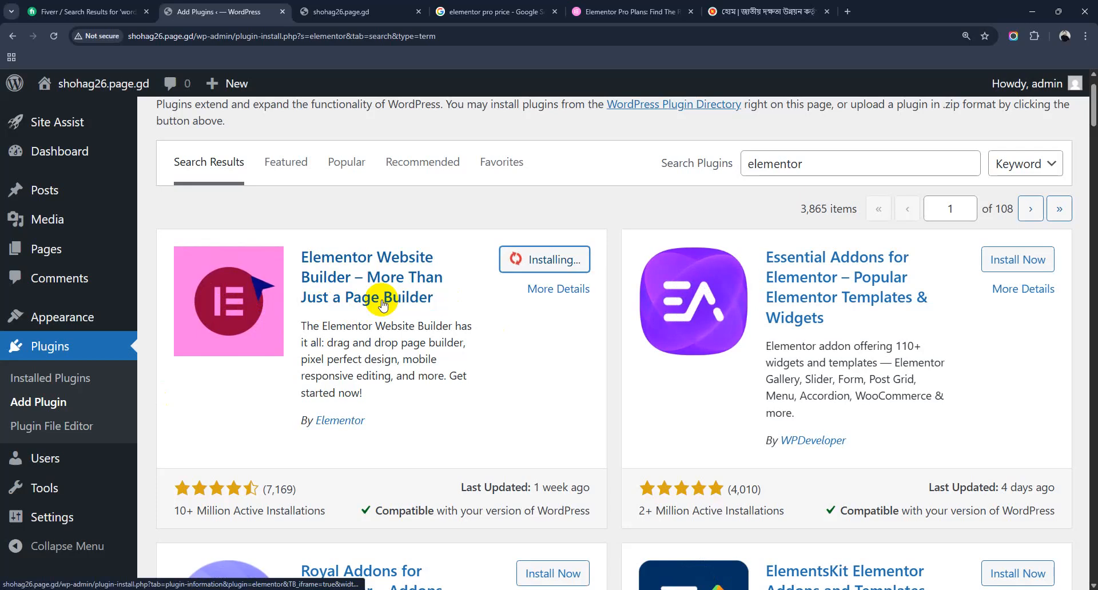
left_click(629, 12)
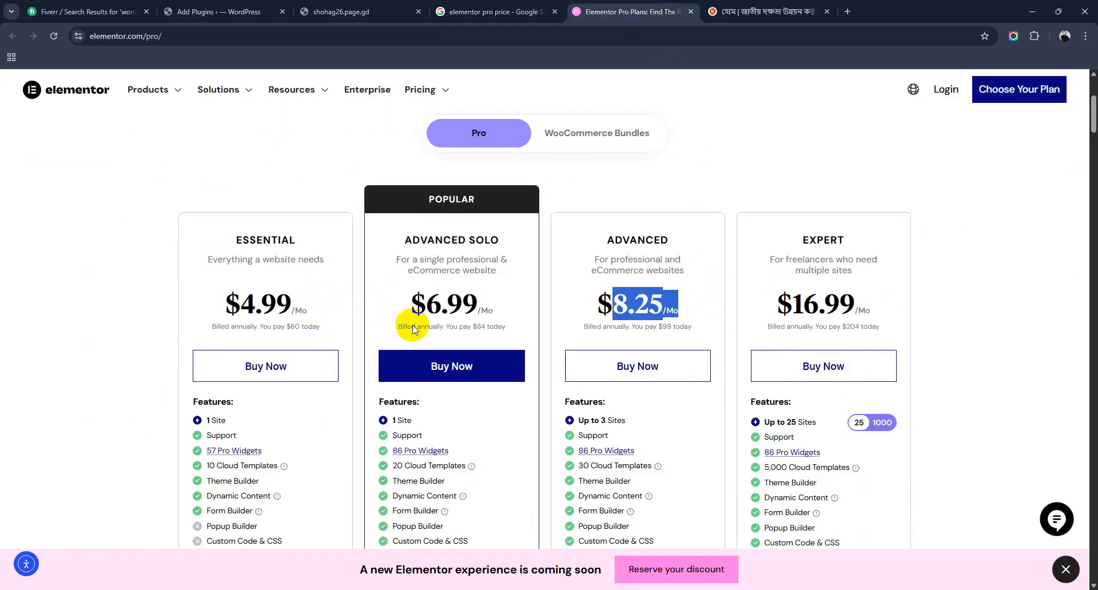
key("ctrl+2")
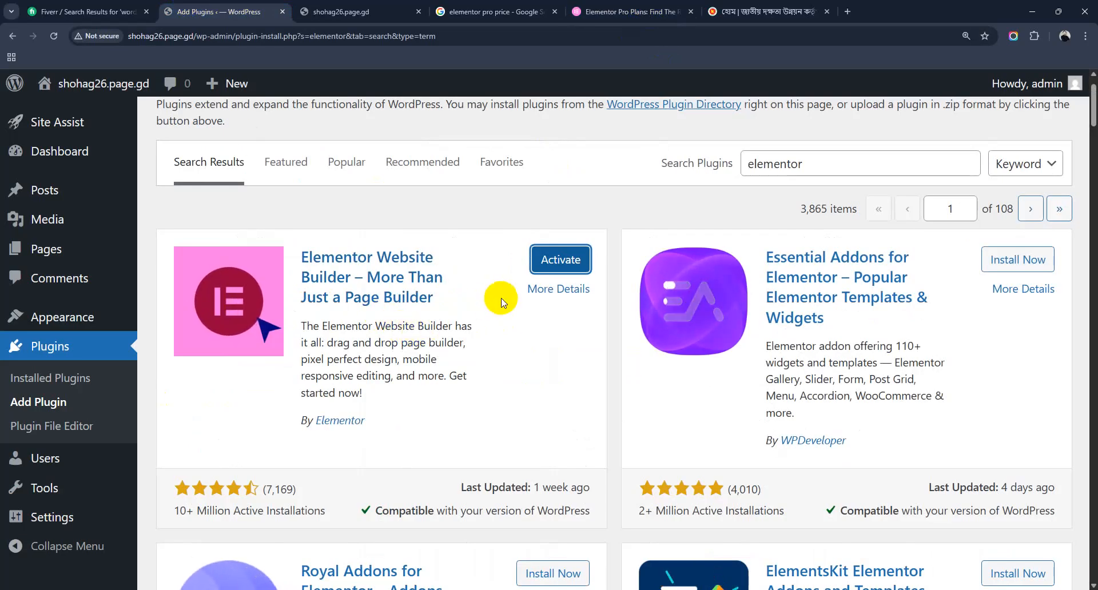
left_click(563, 265)
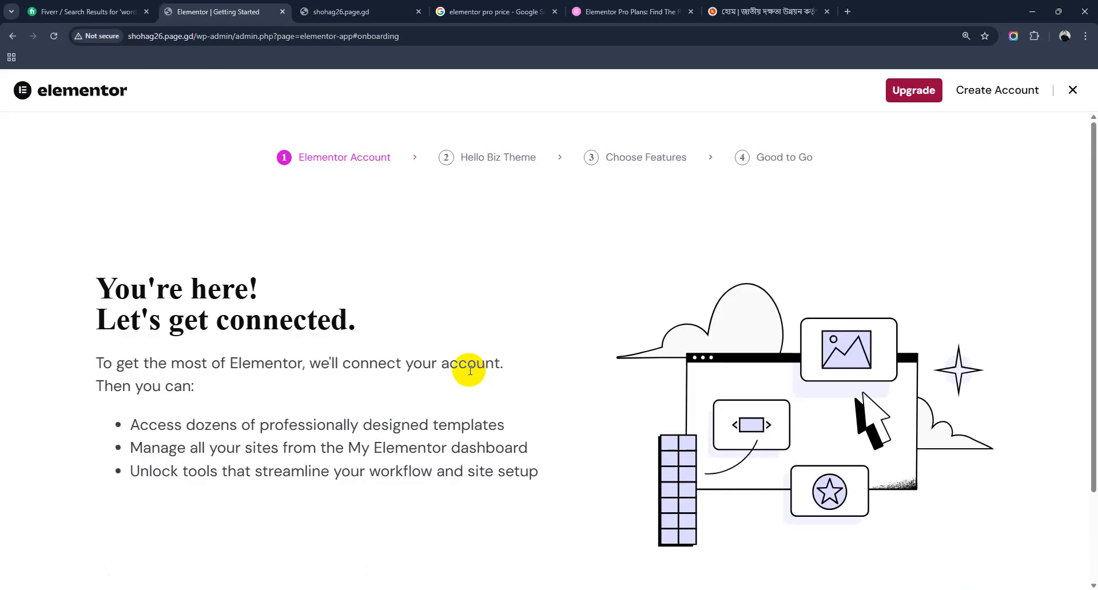
Look over the Elementor onboarding page and its setup options, highlighting the Hello Biz Theme stage
scroll(301, 392, "down", 2)
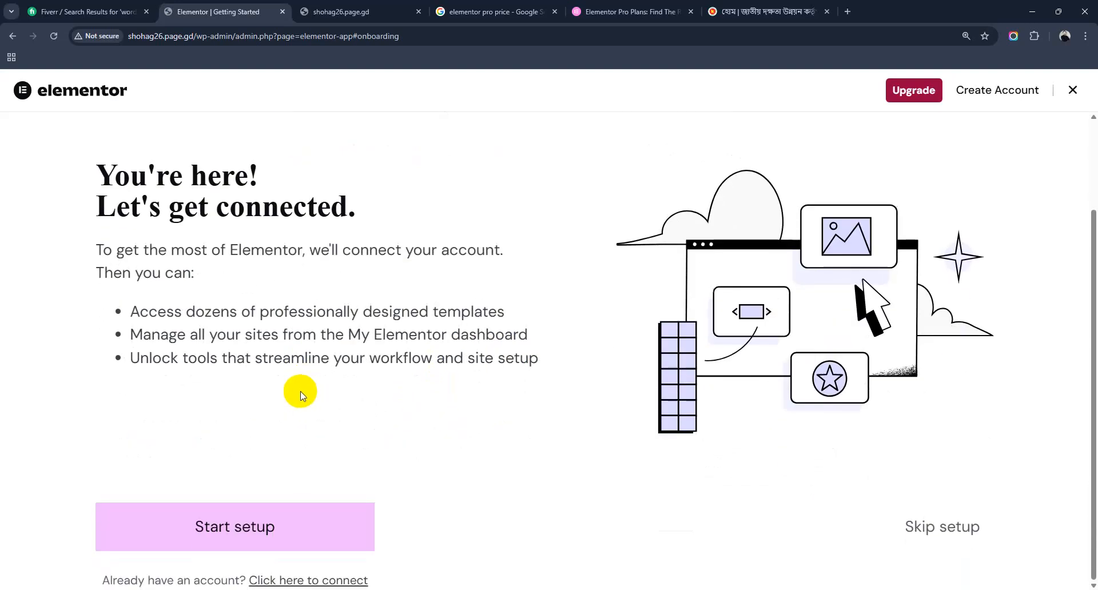
scroll(471, 456, "up", 2)
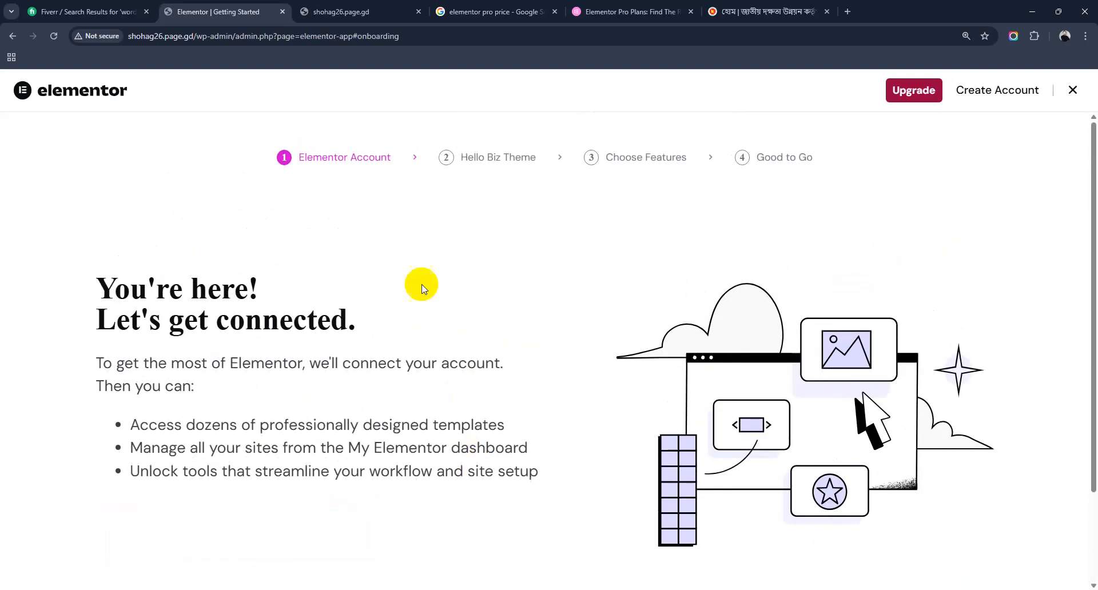
left_click_drag(462, 157, 526, 157)
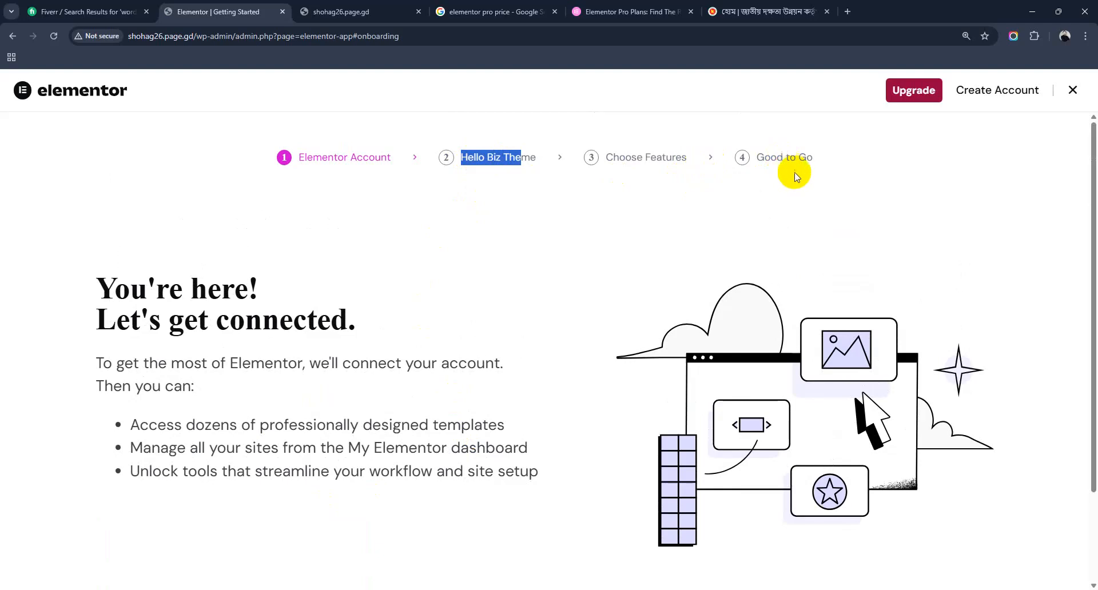
Skip every stage of the Elementor onboarding, from account connection through the Hello Biz theme and Pro features to the final starting options
scroll(835, 343, "down", 2)
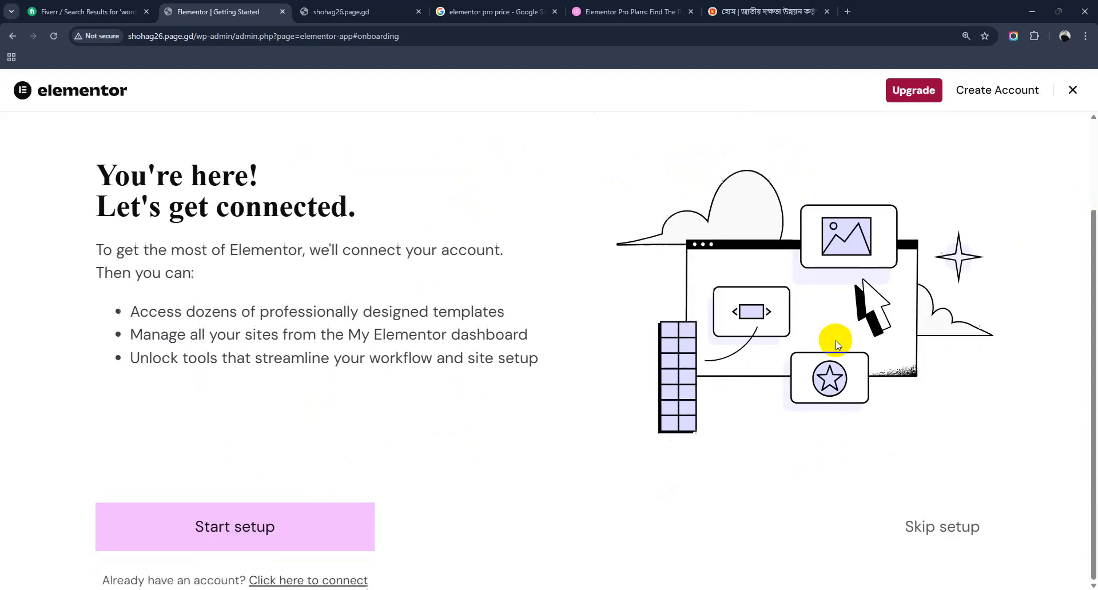
left_click(951, 527)
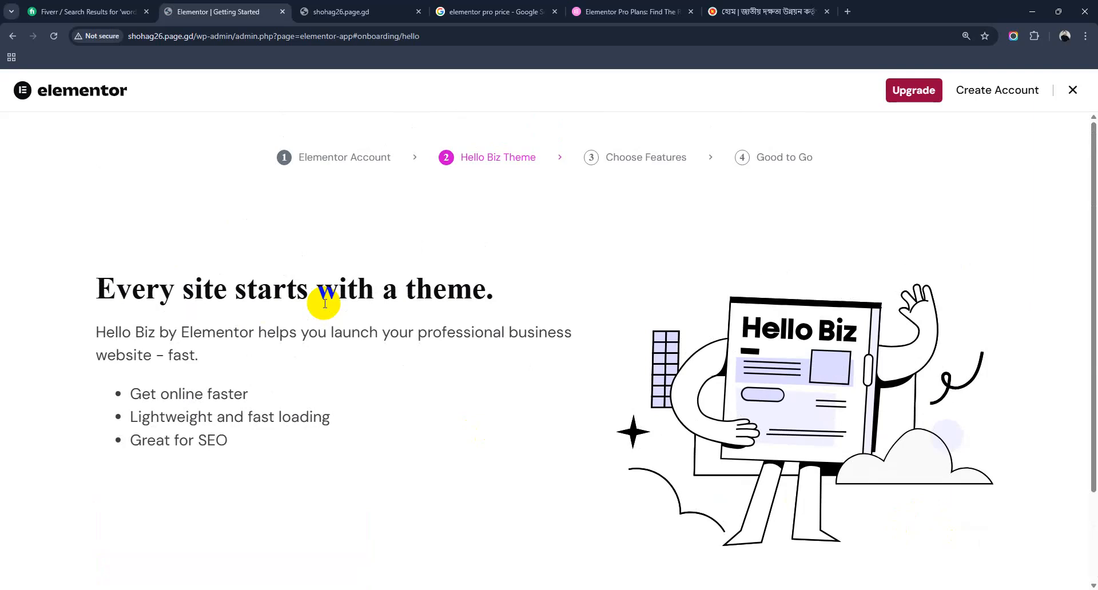
scroll(509, 375, "down", 2)
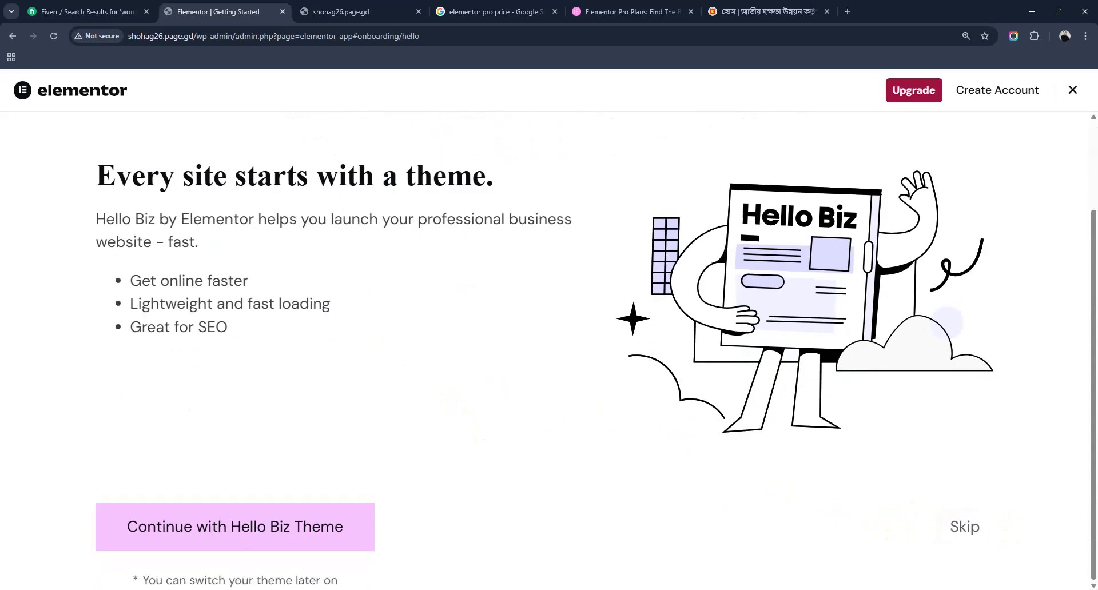
left_click(972, 526)
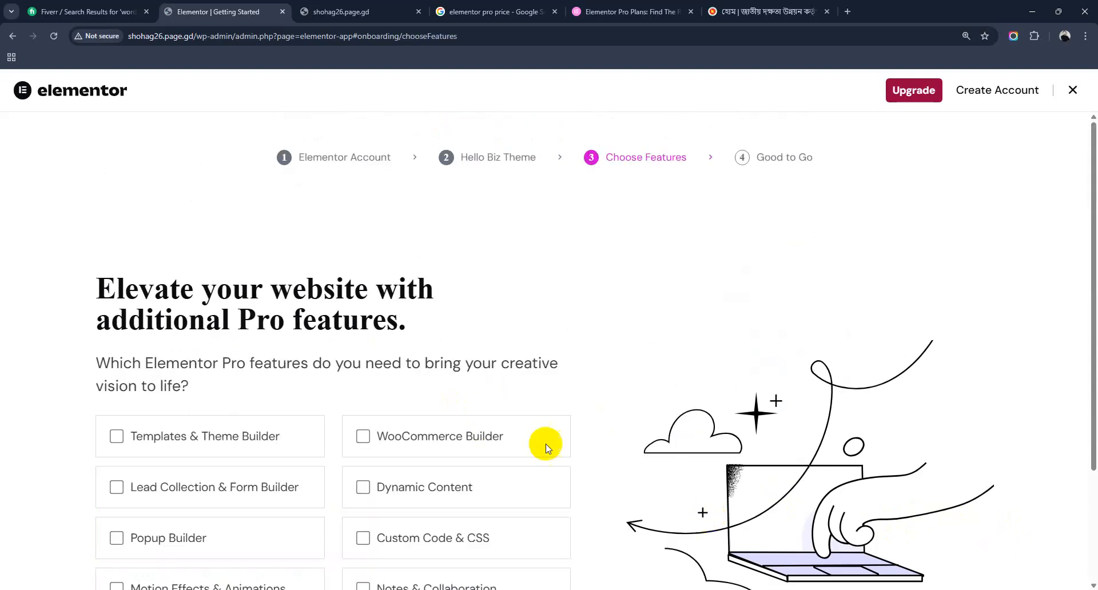
scroll(158, 393, "down", 3)
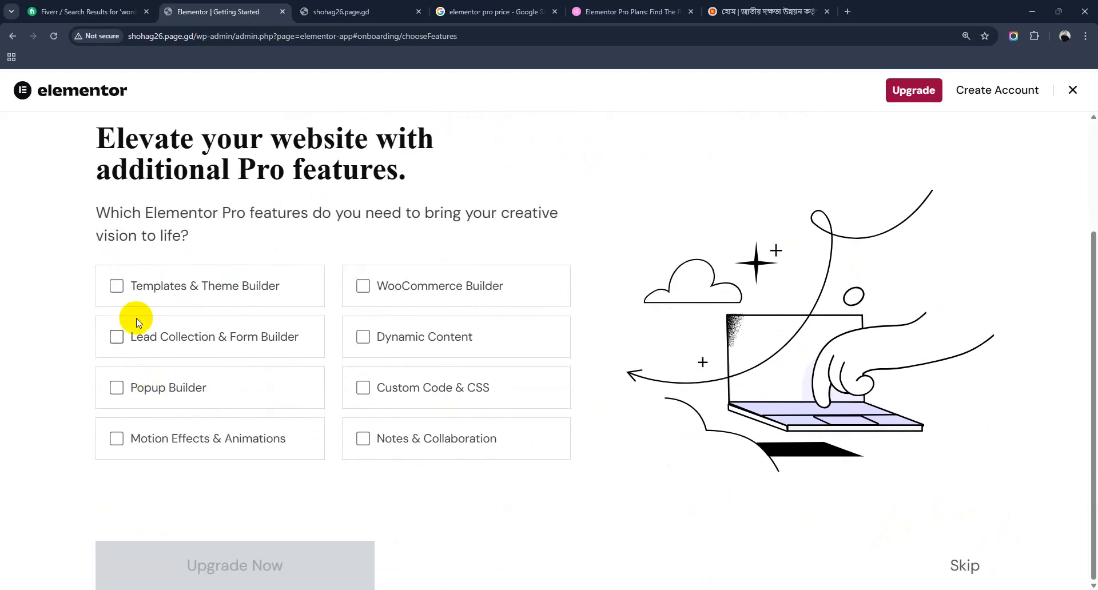
left_click_drag(234, 188, 408, 173)
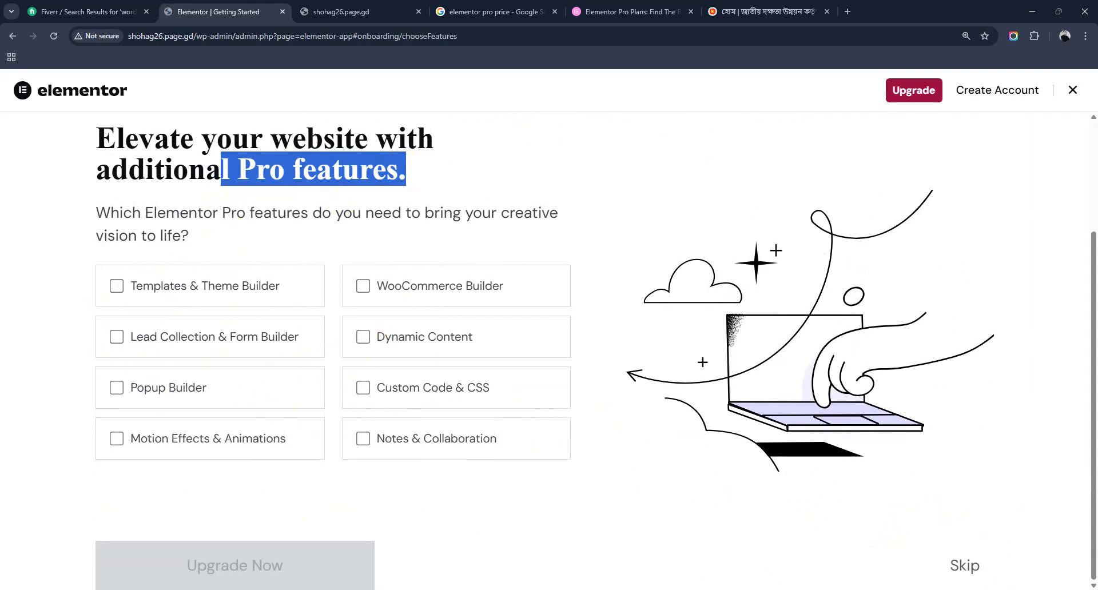
left_click(965, 564)
scroll(715, 423, "down", 8)
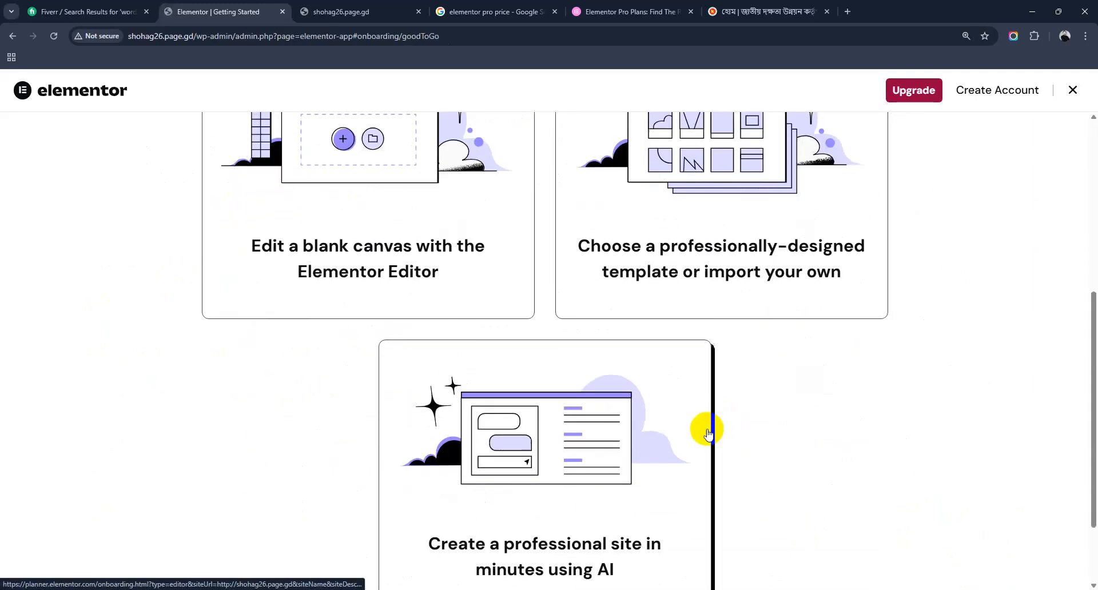
left_click(959, 572)
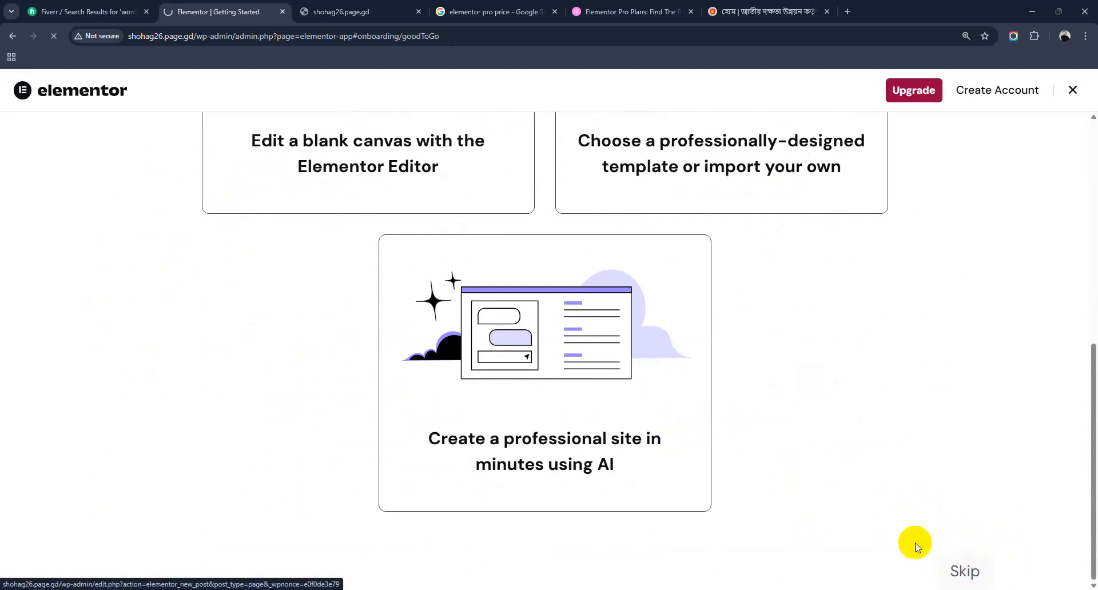
scroll(727, 443, "up", 5)
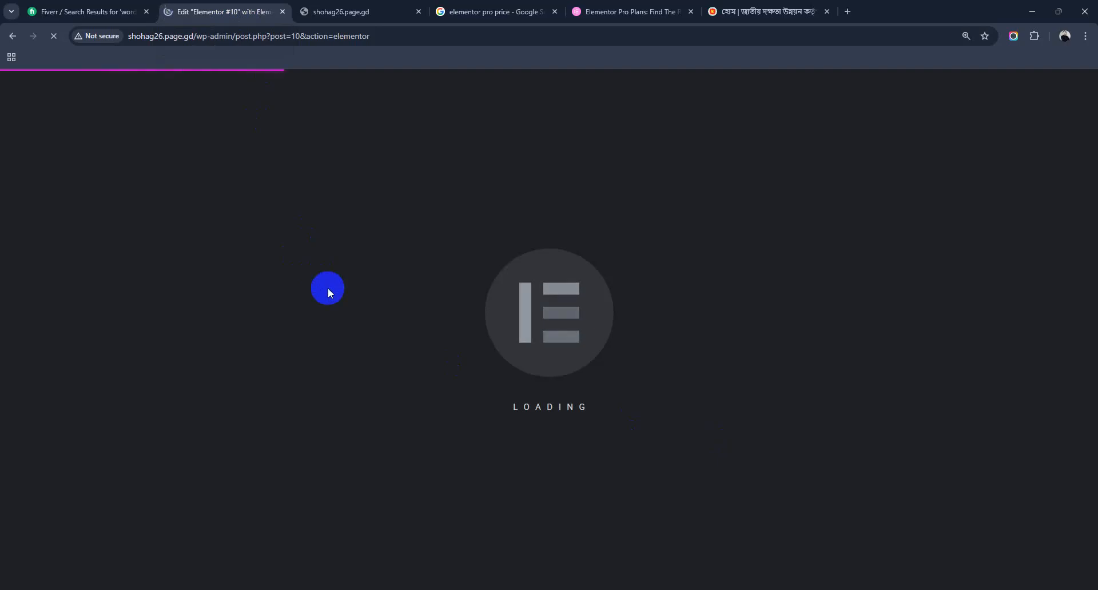
Leave the loading Elementor editor by shortening the page address to shohag26.page.gd/wp-admin and open the WordPress dashboard
left_click(197, 35)
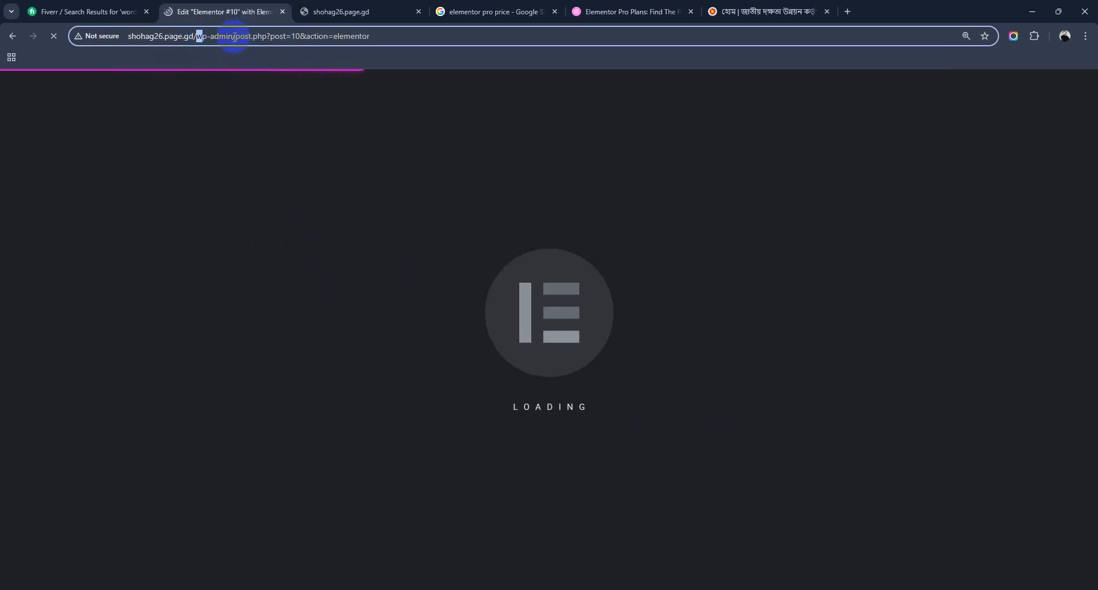
left_click_drag(233, 36, 481, 39)
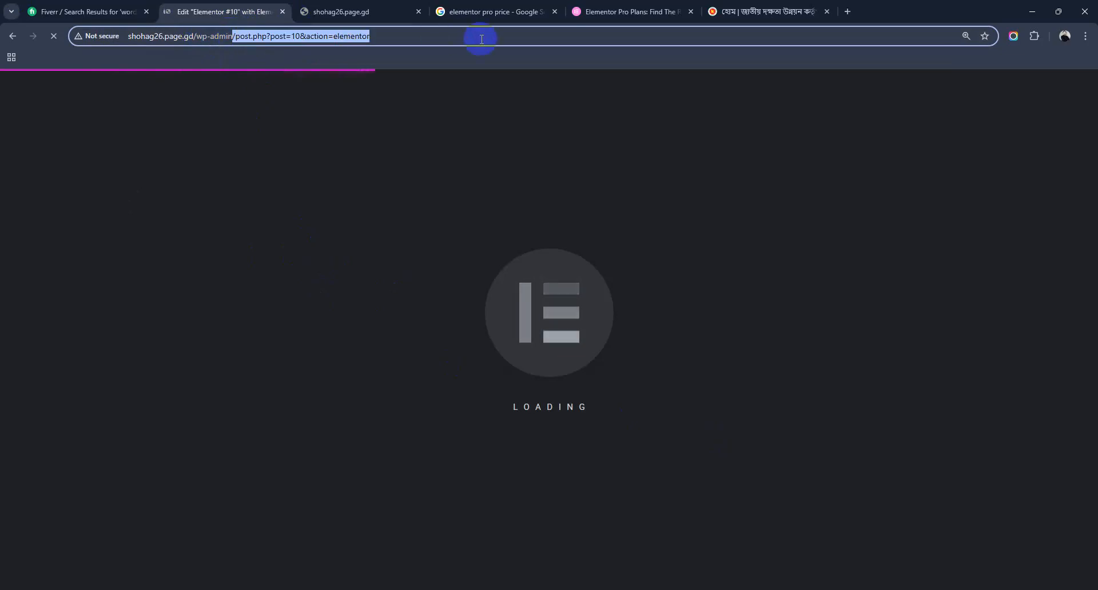
key("BackSpace")
key("Return")
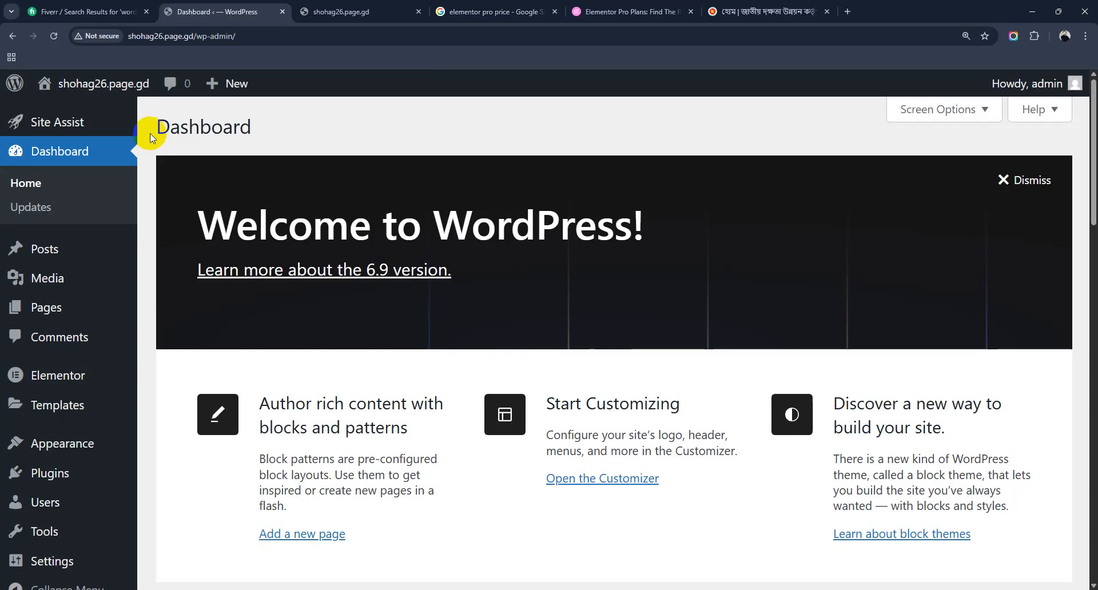
Open the installed themes page and look over the details of the active Kadence theme
mouse_move(77, 444)
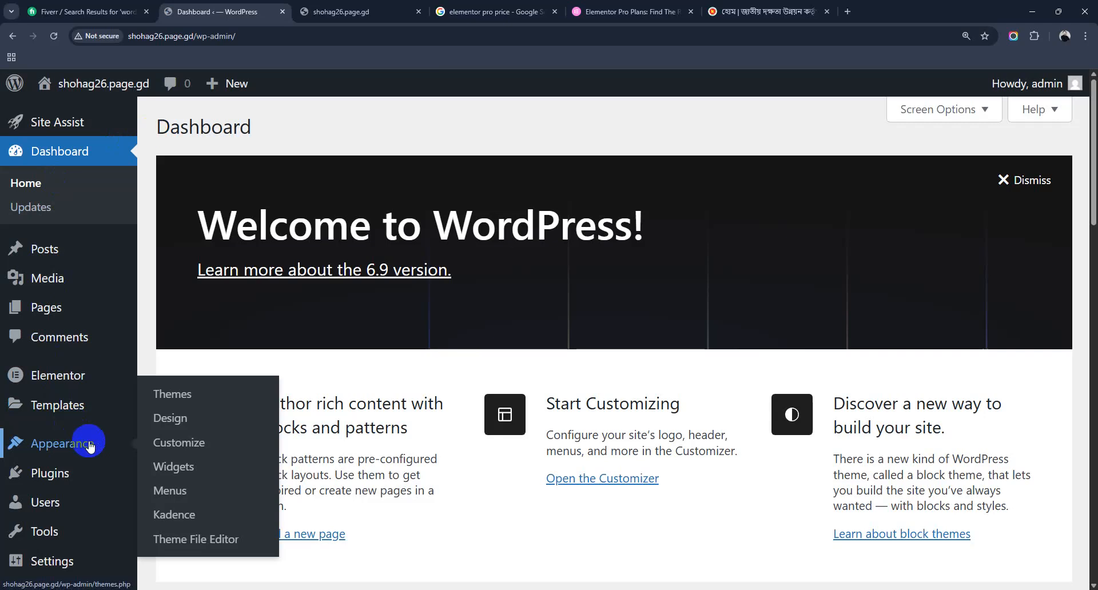
left_click(223, 391)
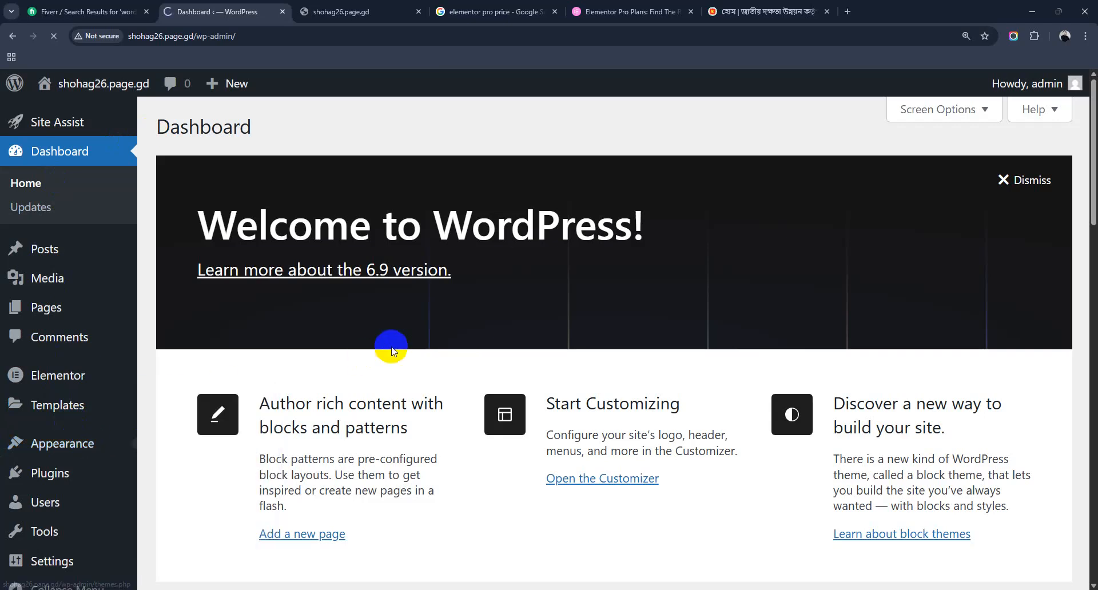
scroll(392, 350, "down", 4)
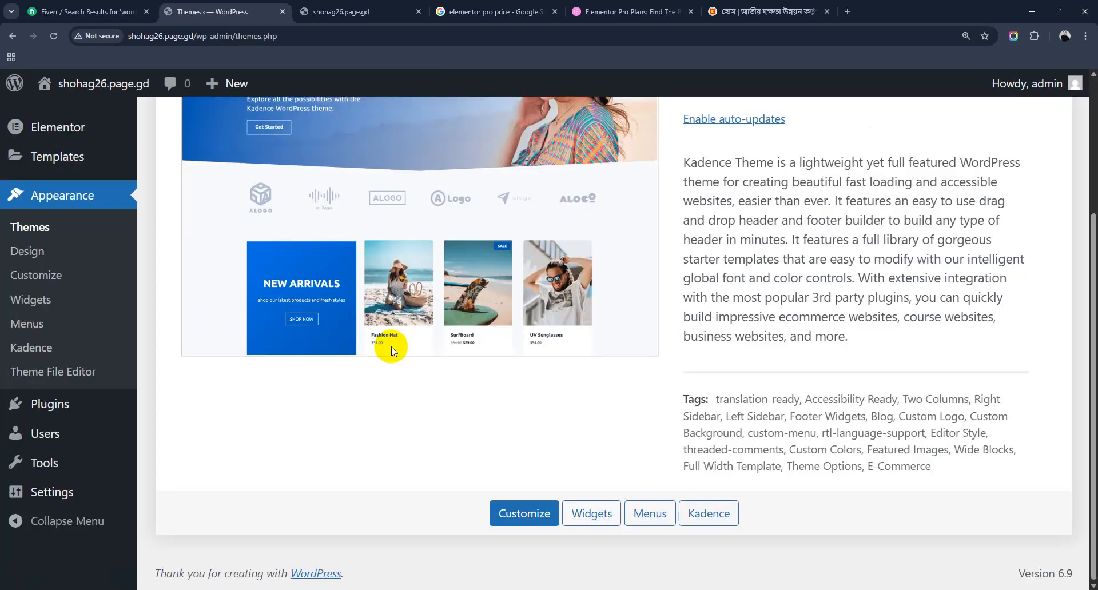
scroll(391, 352, "up", 3)
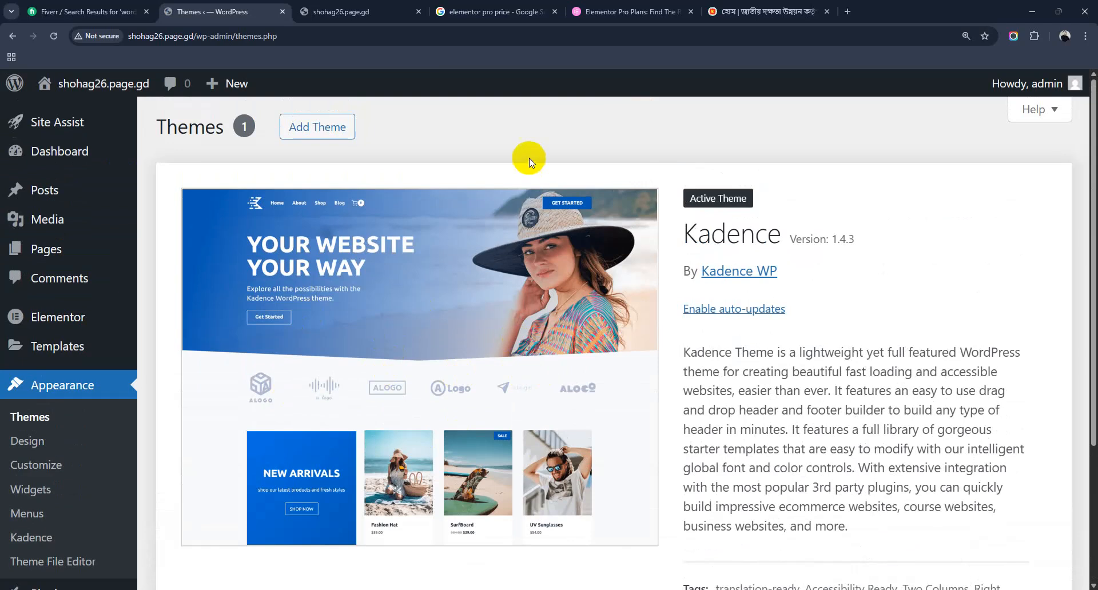
Find Astra among the popular themes in the theme directory, then install and activate it
left_click(320, 114)
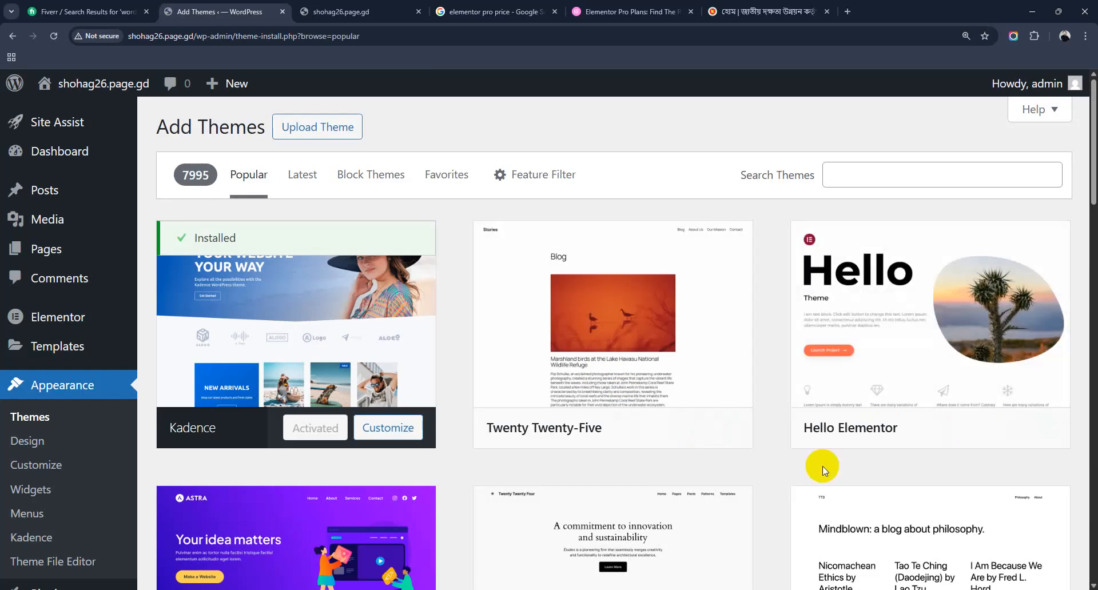
scroll(822, 466, "down", 5)
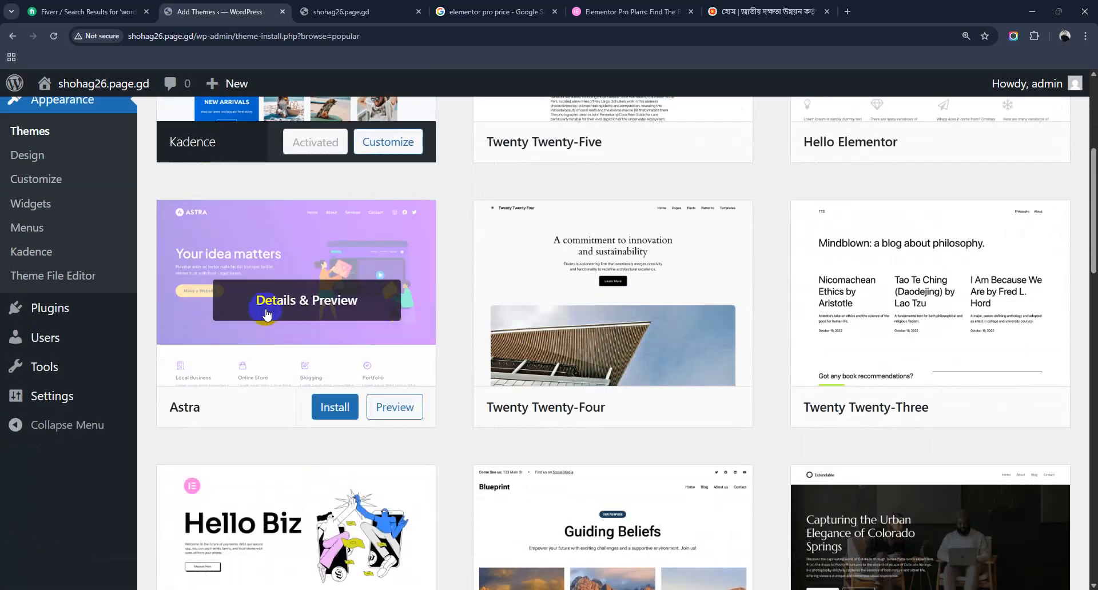
left_click(334, 408)
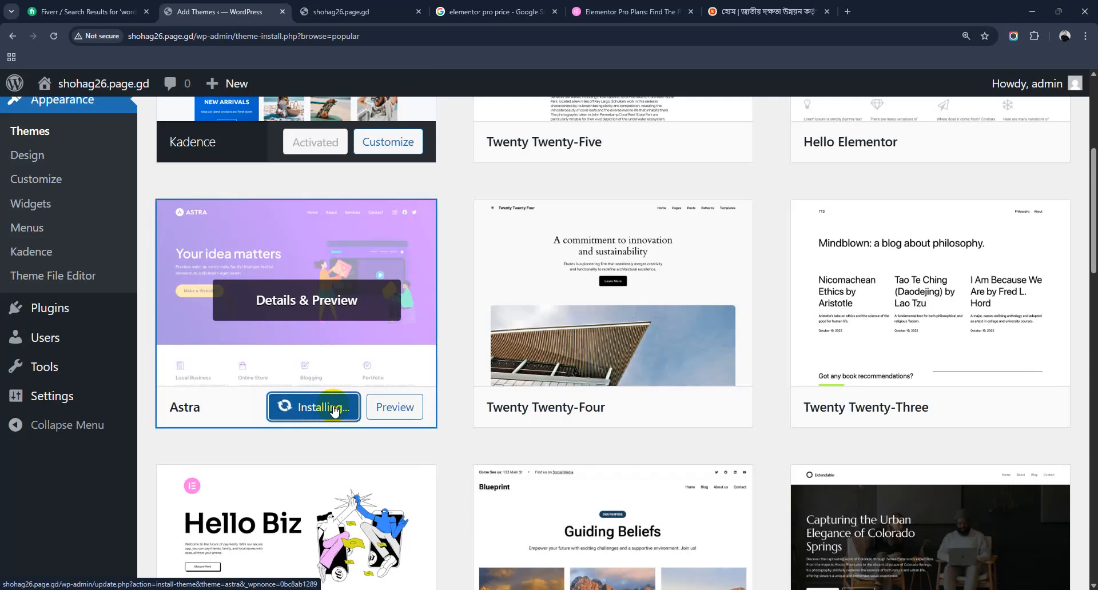
scroll(335, 409, "down", 2)
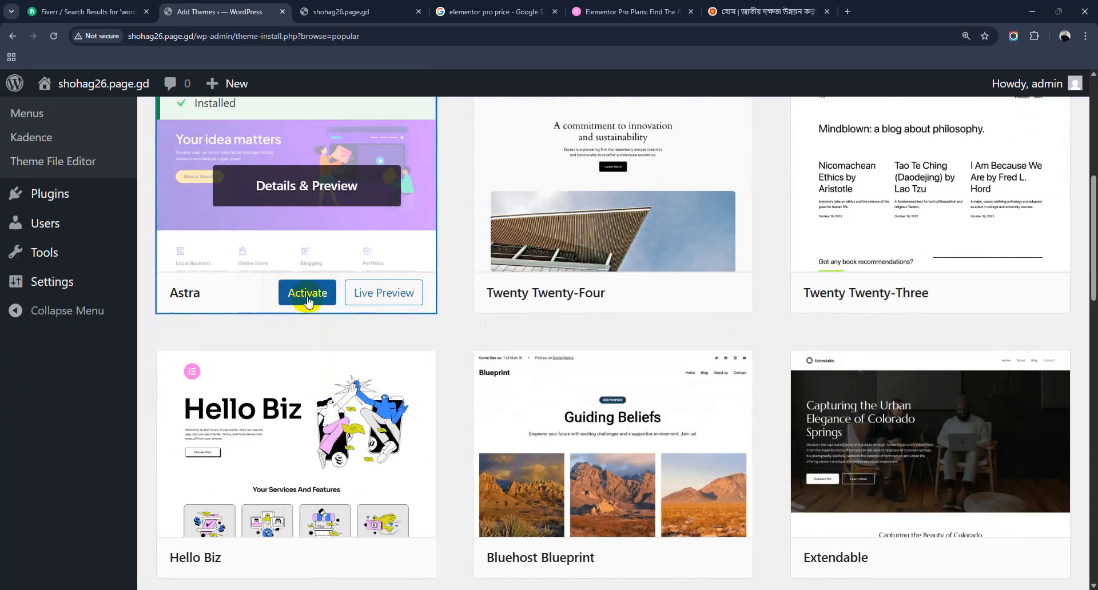
left_click(307, 294)
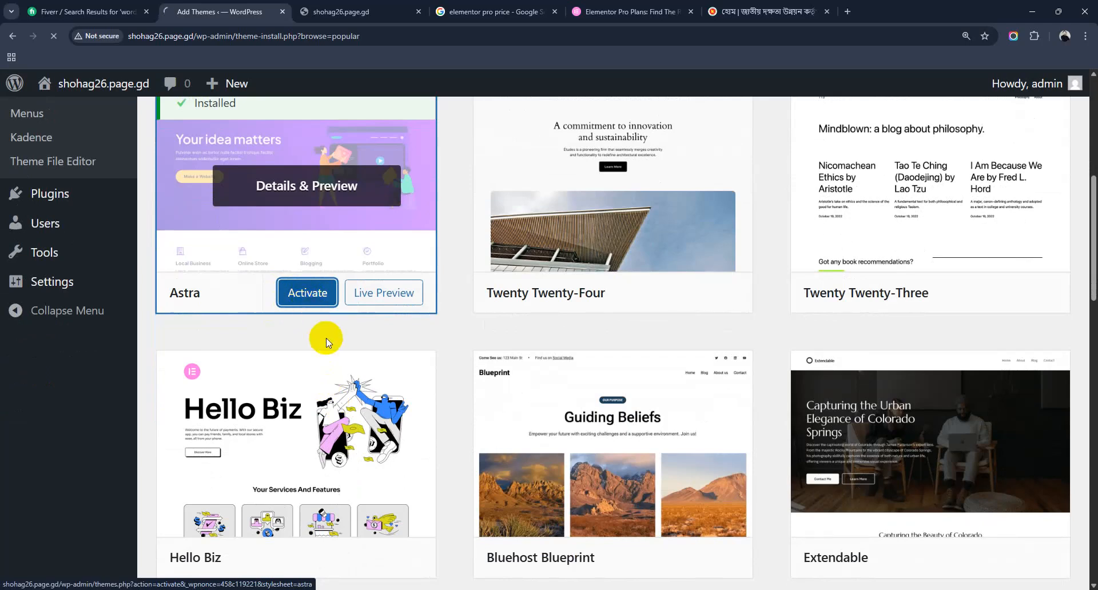
Reload the site's front page to check its appearance with the Astra theme, and return to the themes page
left_click(338, 10)
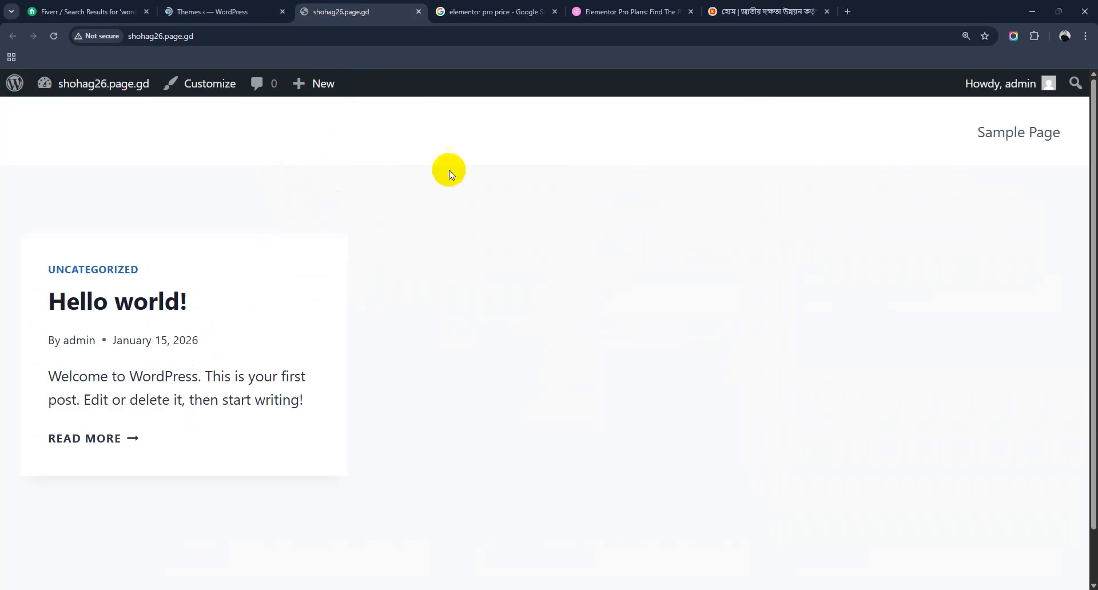
left_click(52, 40)
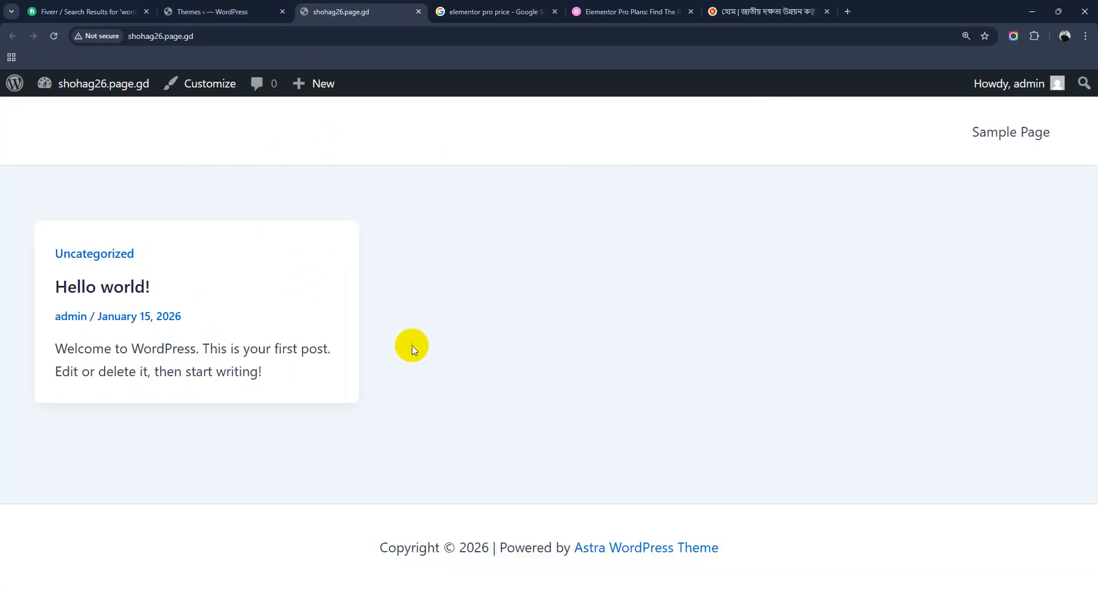
left_click(232, 11)
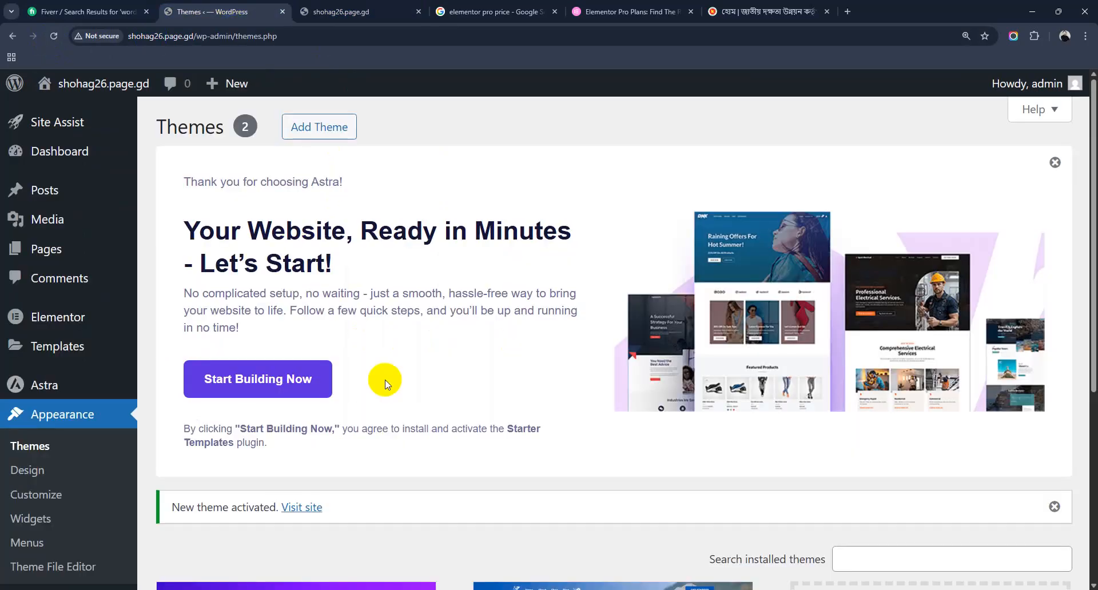
Highlight the heading of the Astra welcome banner and look over the banner and the installed themes below it
left_click_drag(184, 226, 377, 250)
scroll(294, 404, "down", 4)
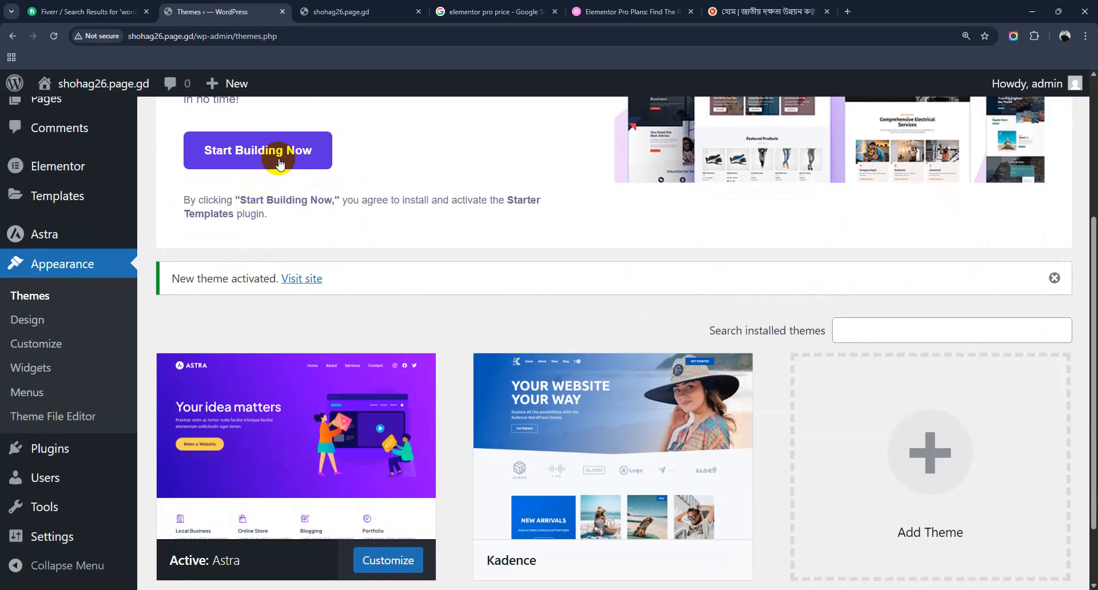
scroll(303, 199, "up", 4)
scroll(66, 507, "down", 1)
scroll(63, 400, "up", 1)
Open the list of all pages and look through the site's existing pages
mouse_move(57, 245)
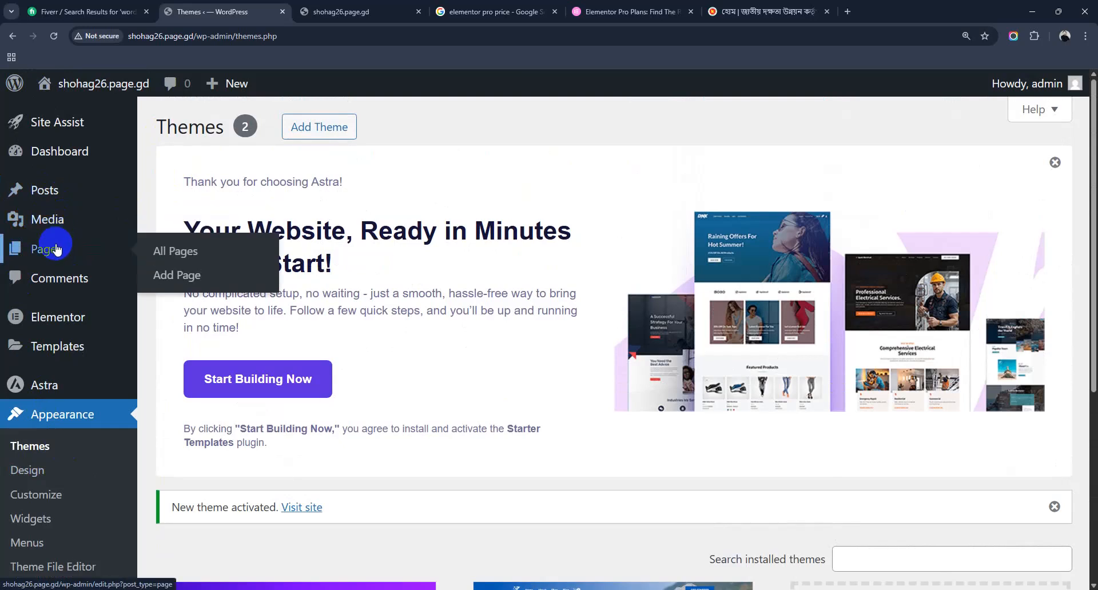
left_click(183, 253)
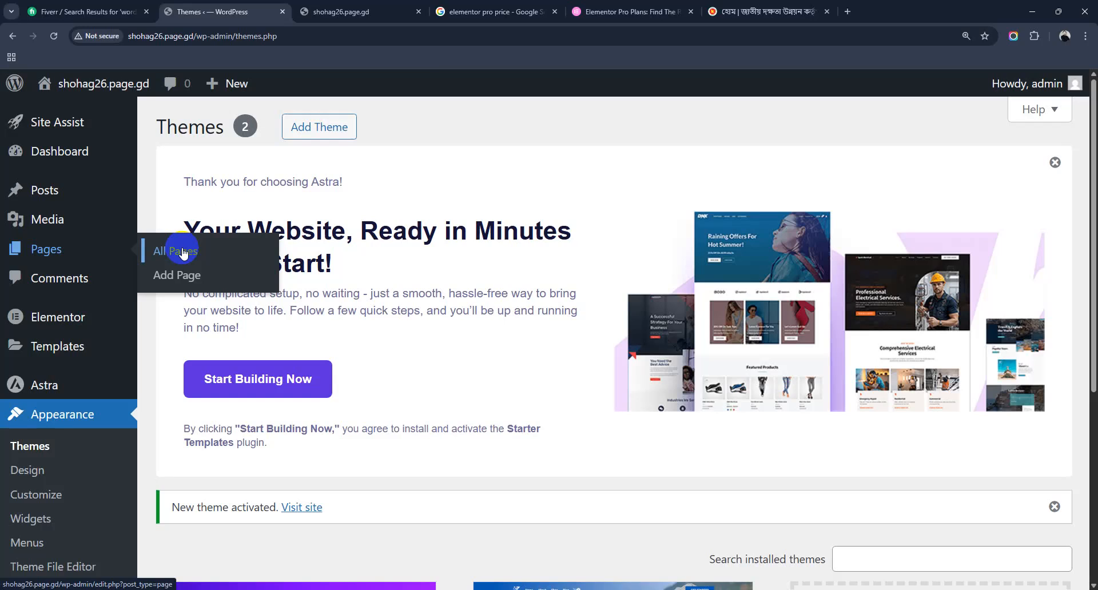
left_click(183, 253)
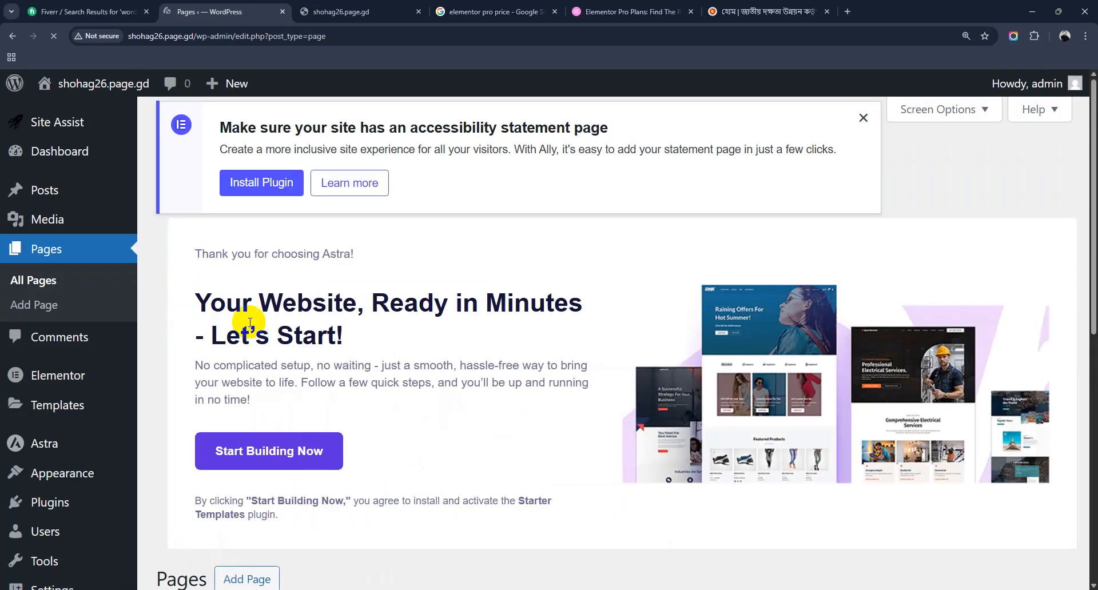
scroll(483, 404, "down", 15)
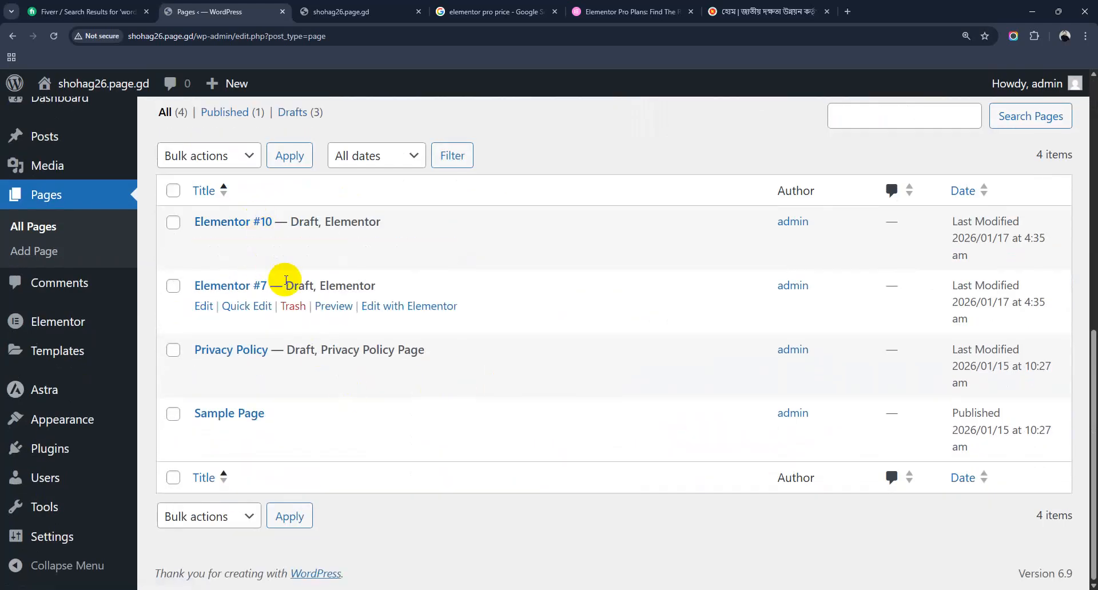
scroll(289, 285, "up", 10)
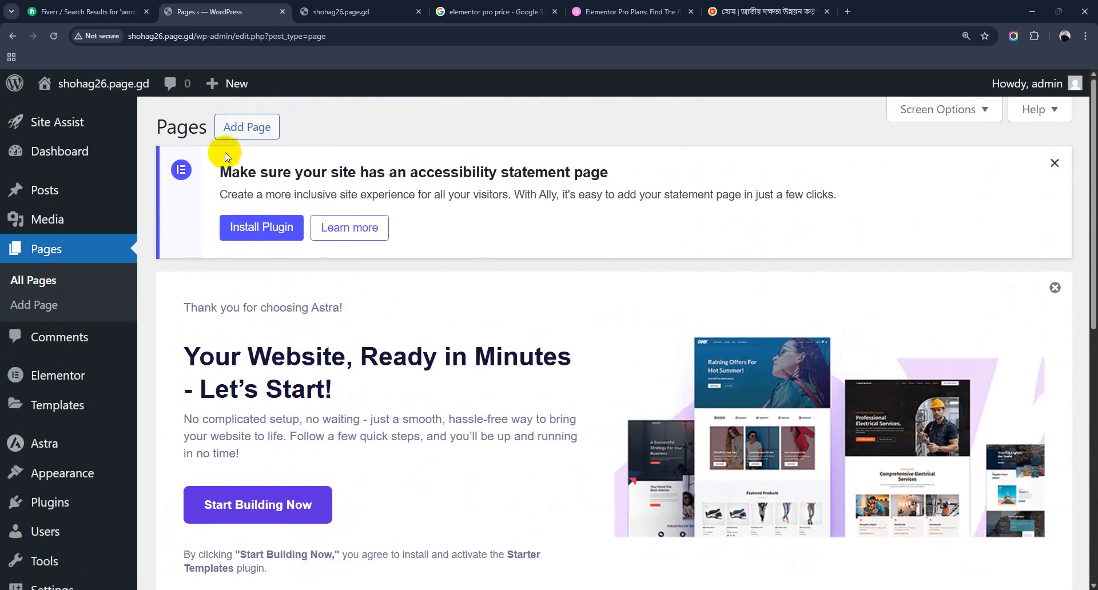
Add a new page titled "Home" and publish it
left_click(240, 133)
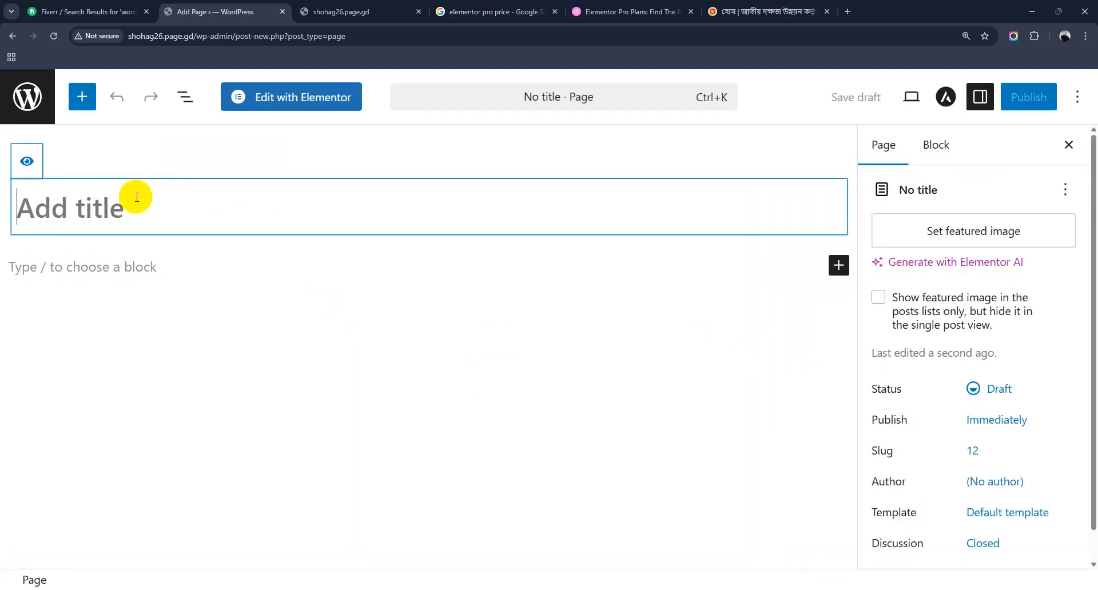
type("Home")
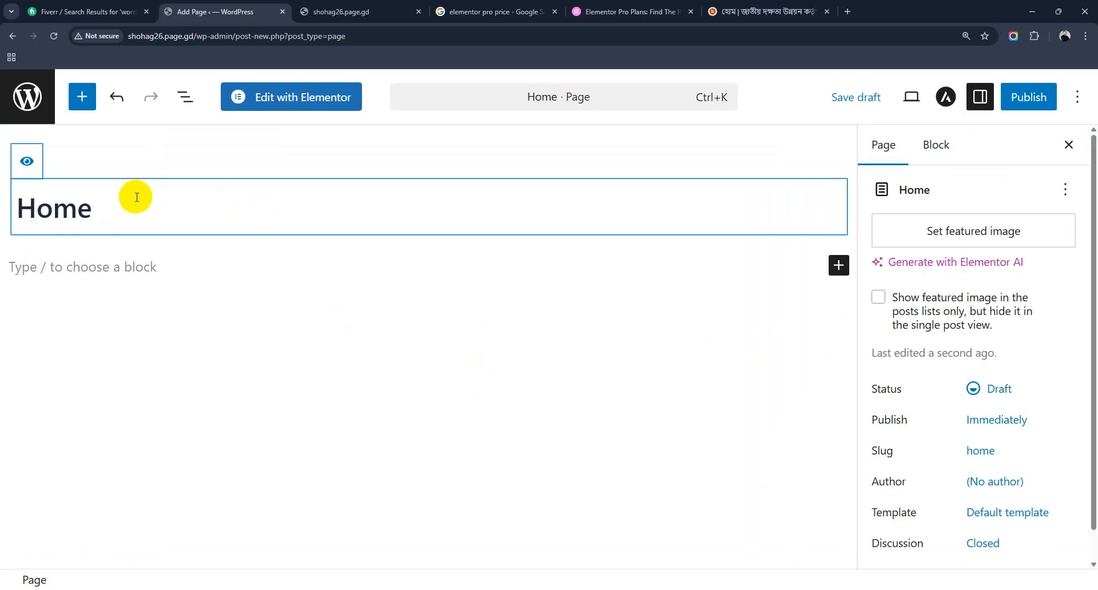
left_click(1028, 97)
left_click(1022, 102)
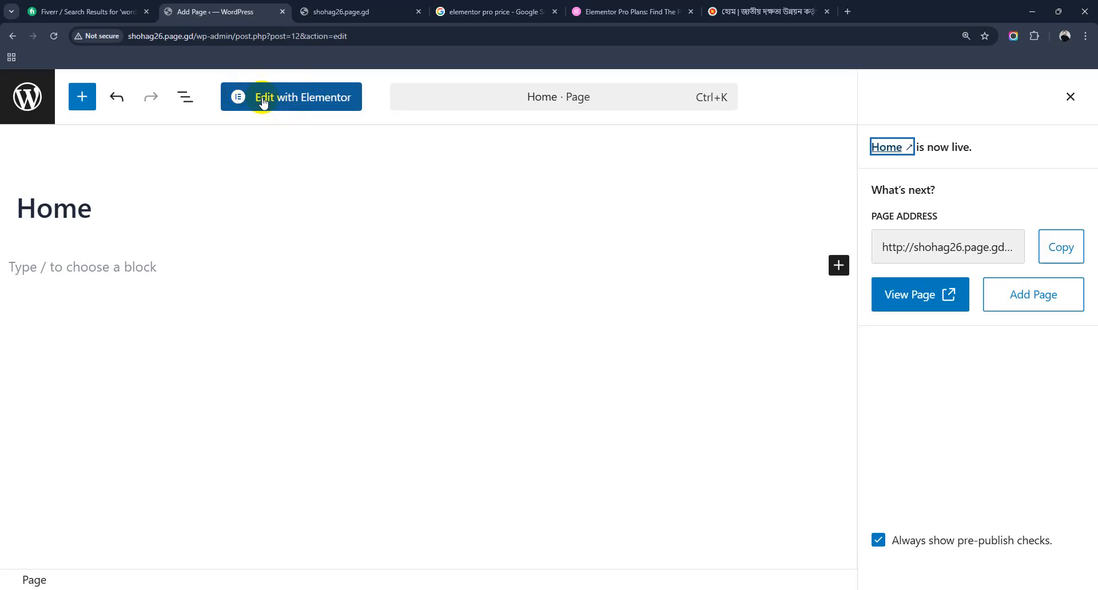
Open the published Home page for editing with Elementor and close the floating Structure window
left_click(297, 100)
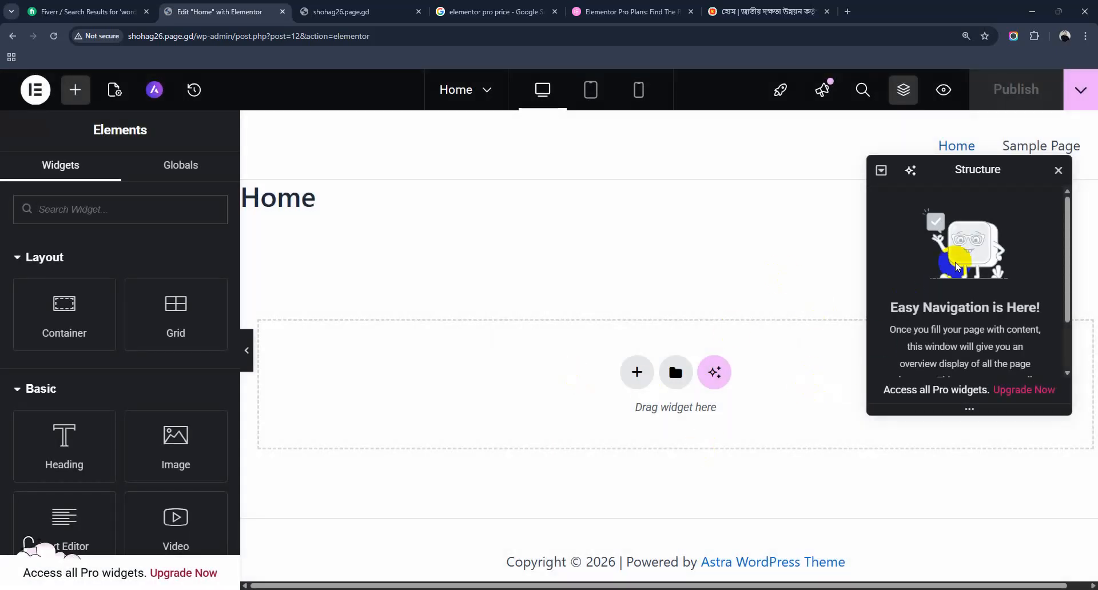
left_click(1055, 170)
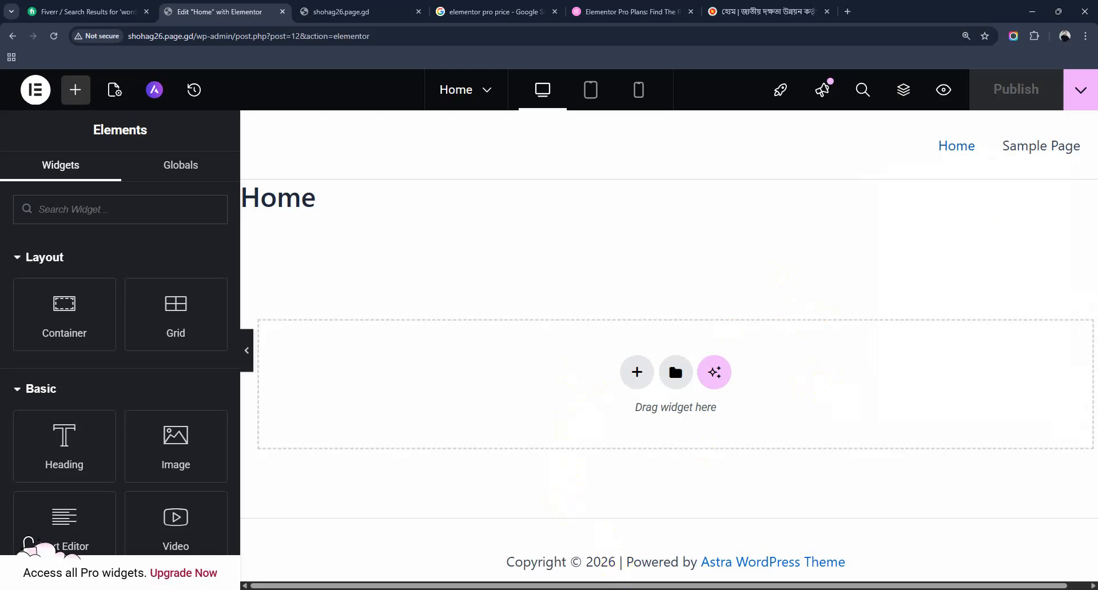
Set the Home page's layout to Elementor Canvas in its page settings and publish the change
left_click(114, 90)
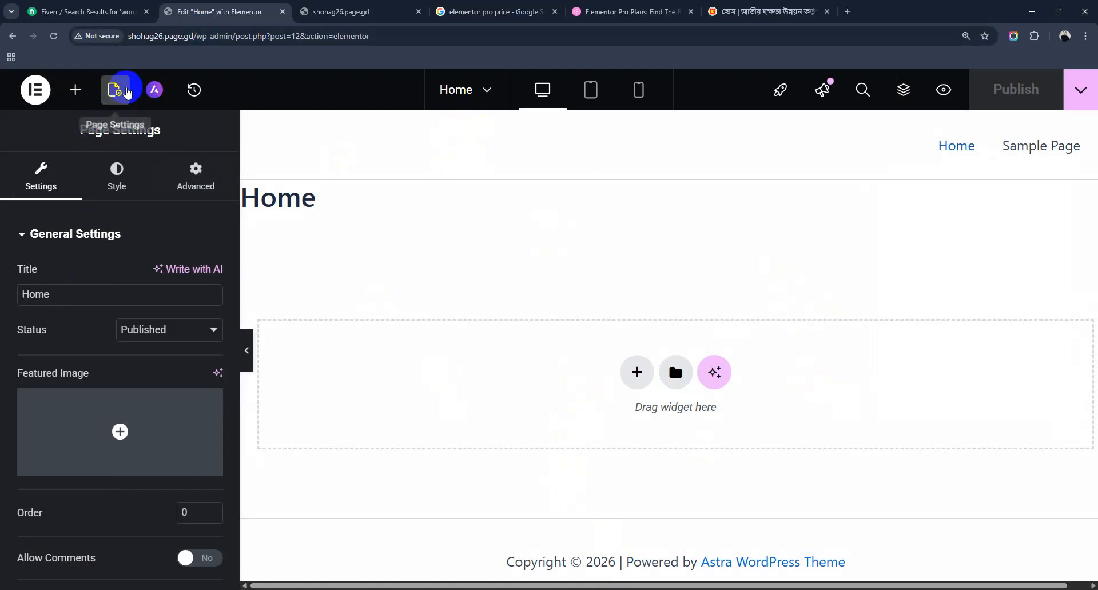
left_click(115, 96)
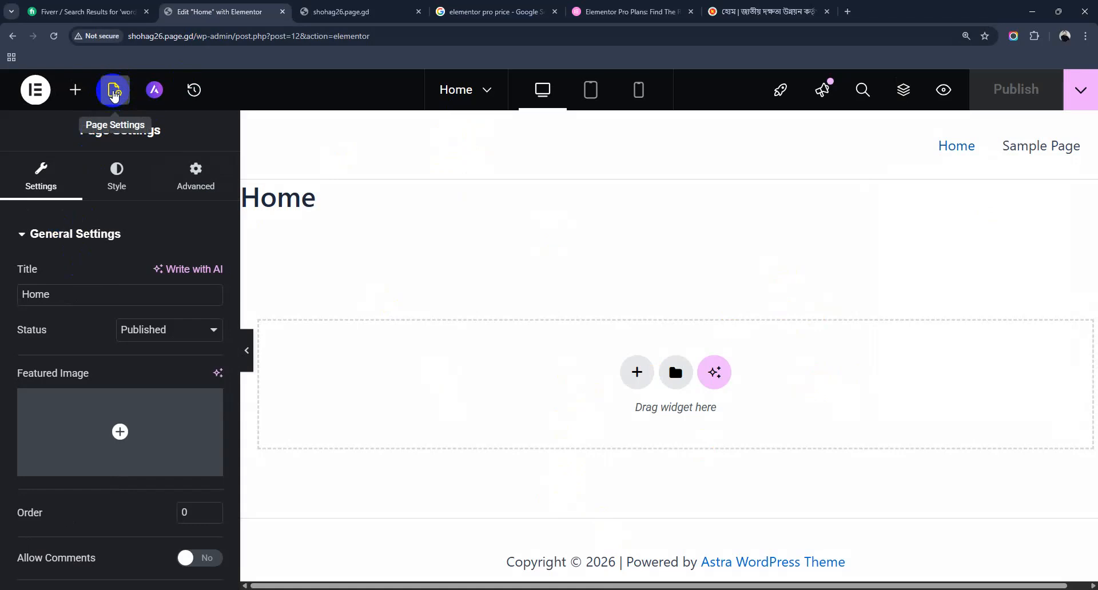
mouse_move(114, 421)
scroll(105, 286, "down", 5)
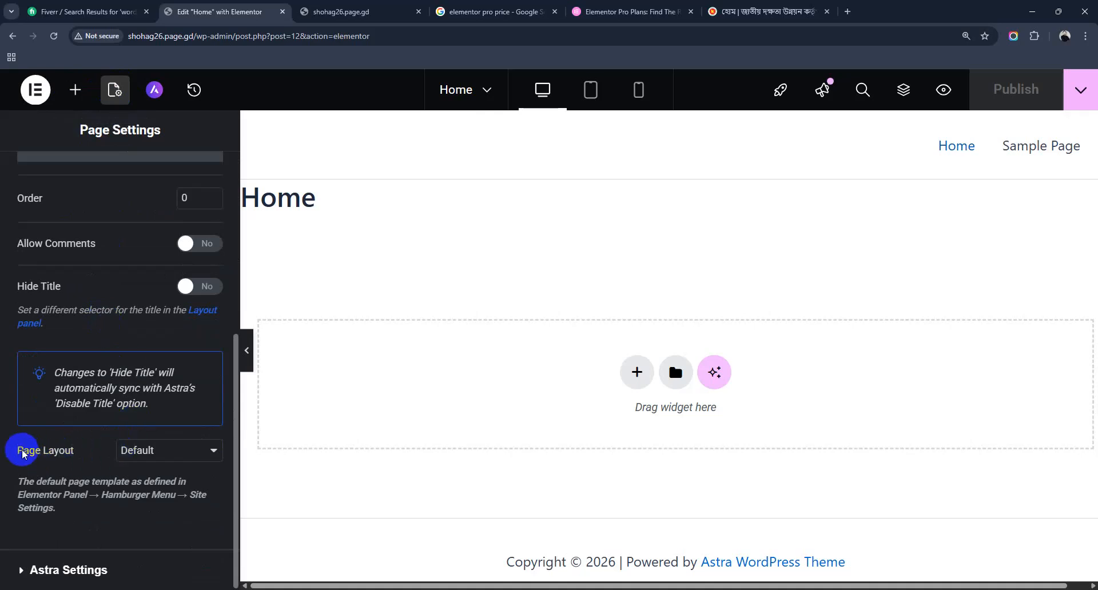
left_click_drag(12, 454, 80, 461)
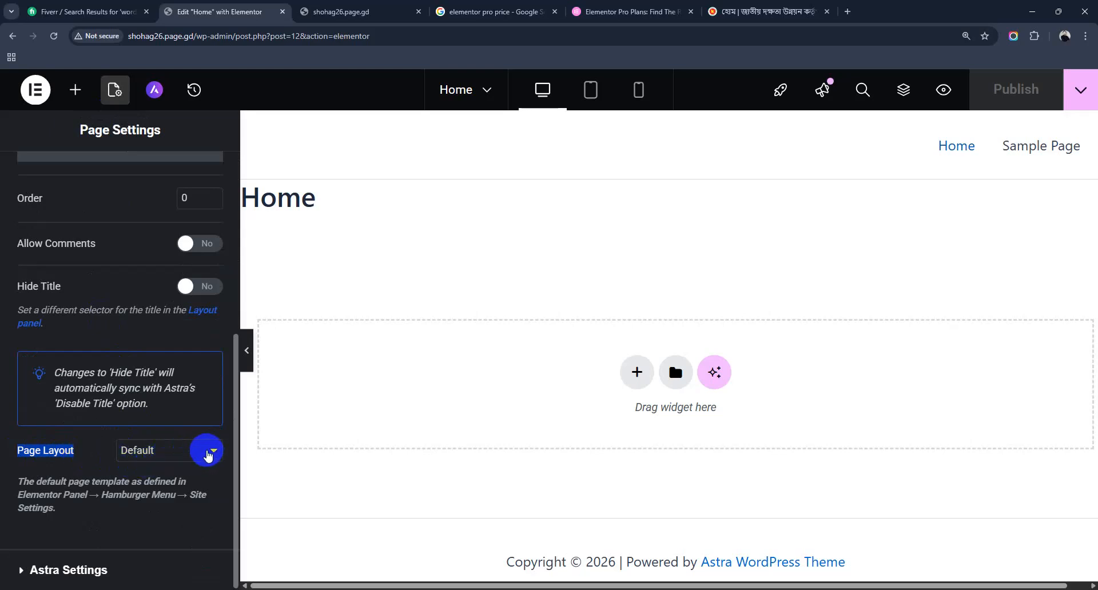
left_click(210, 455)
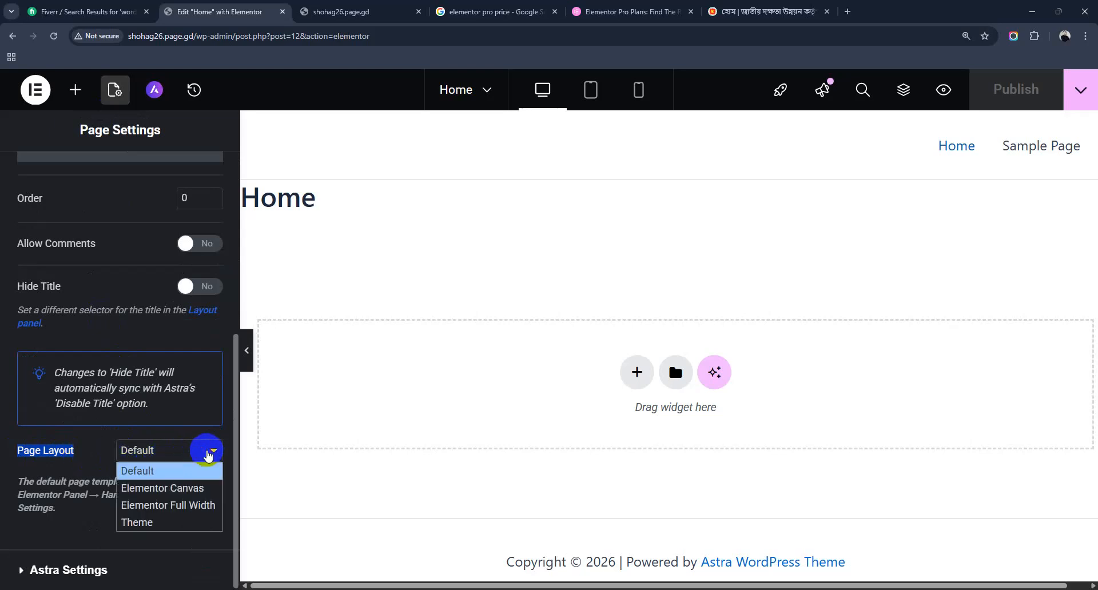
left_click(189, 489)
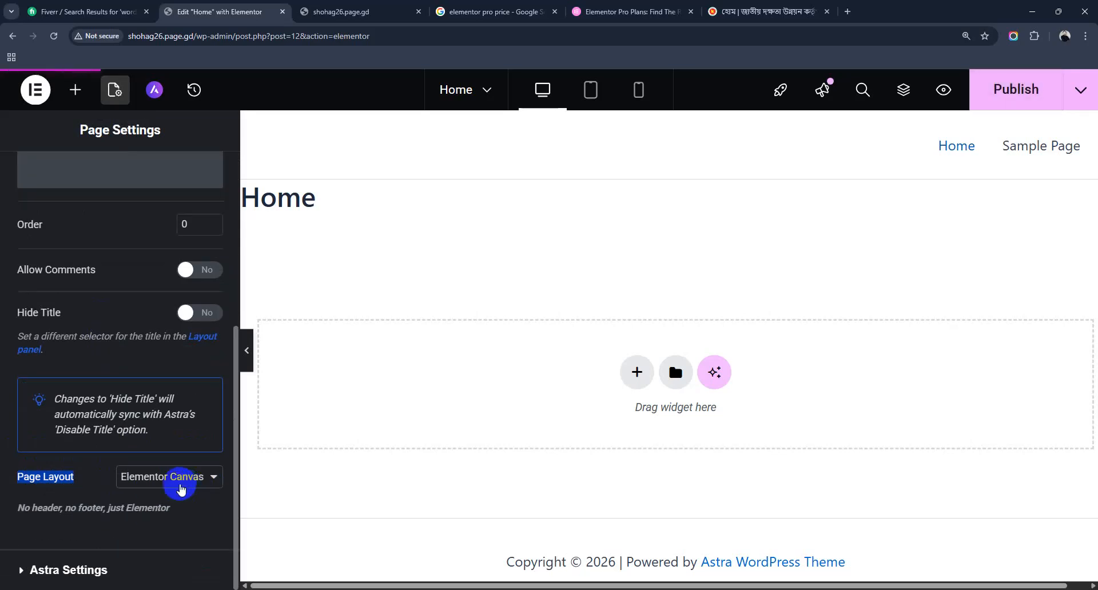
left_click(1016, 92)
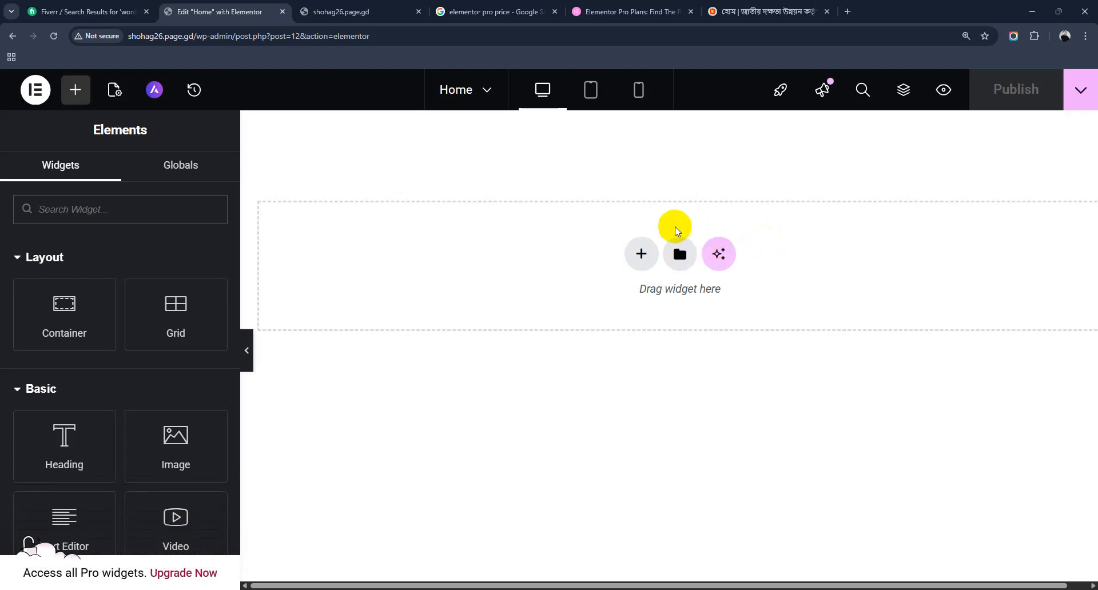
Switch to the untitled notes document in Notepad
key("alt+Tab")
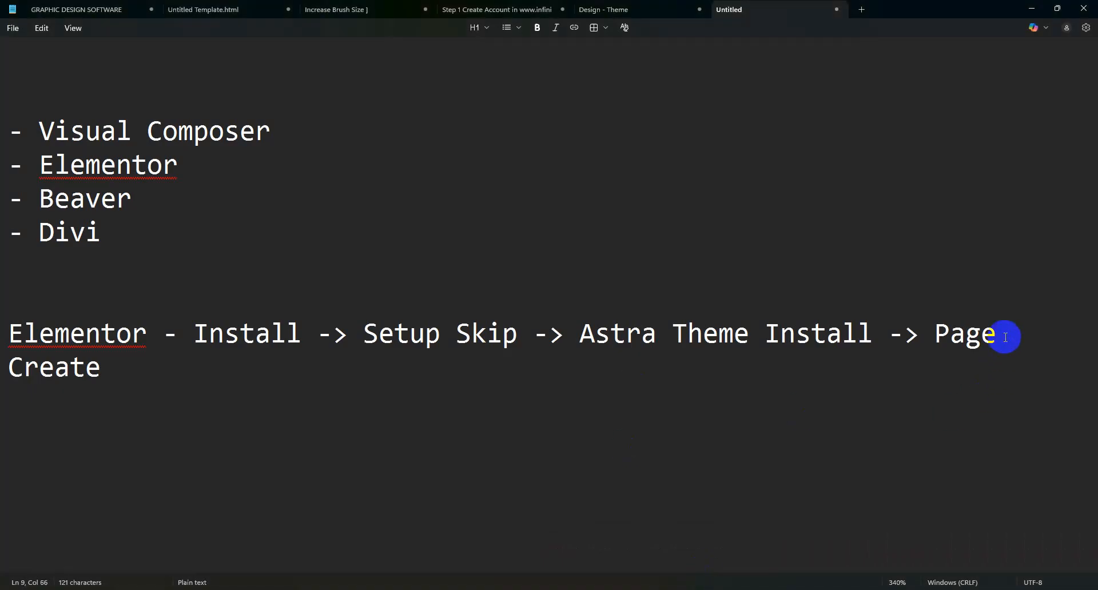
key("Return")
key("Return")
type("Page")
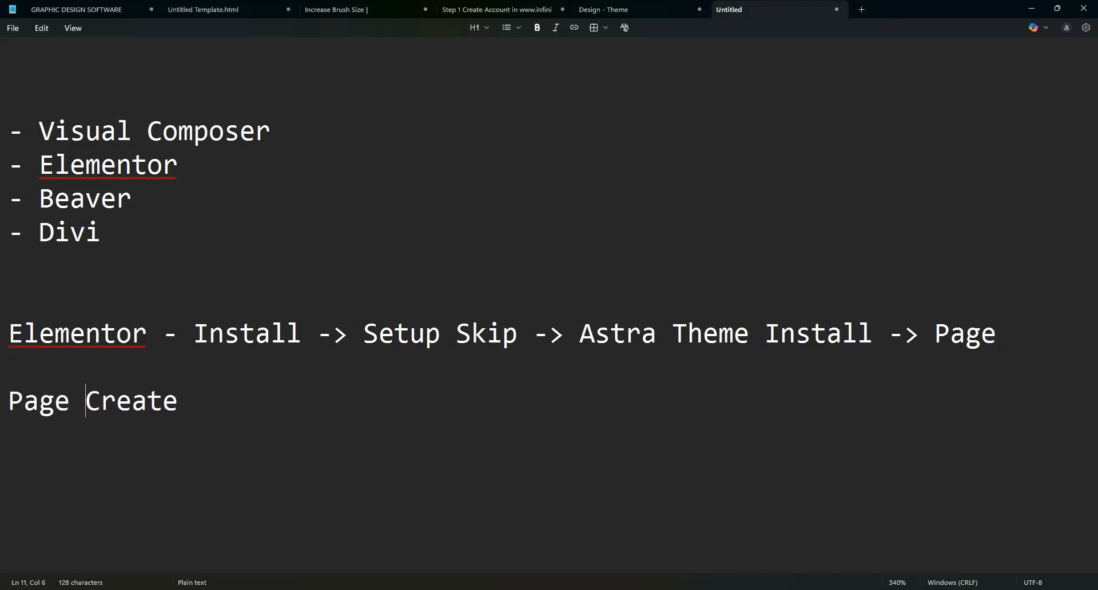
key("ctrl+z")
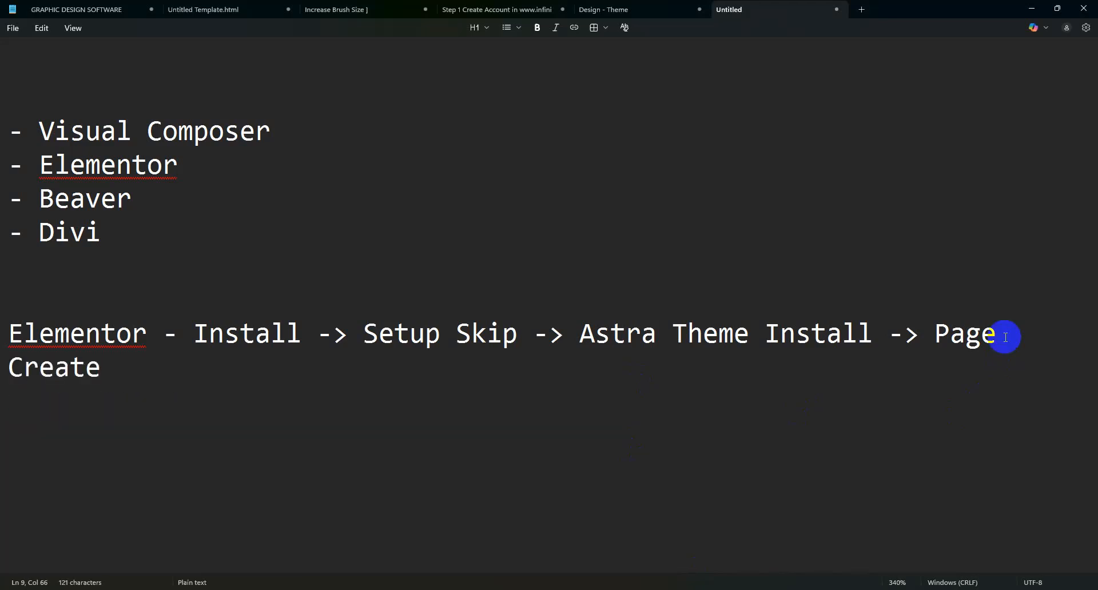
Add the line "Page Settings - Page Layout - Elementor Canvas" below the Elementor workflow note, separated by a blank line, and highlight its layout part
left_click(594, 411)
key("Return")
key("Return")
type("Page Setti")
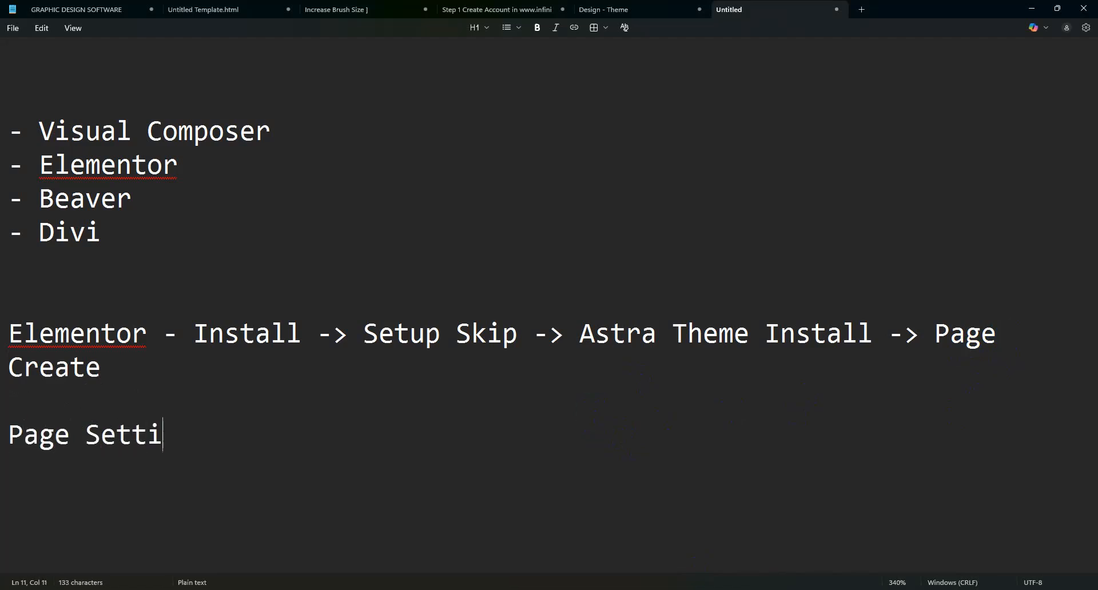
type("ngs -")
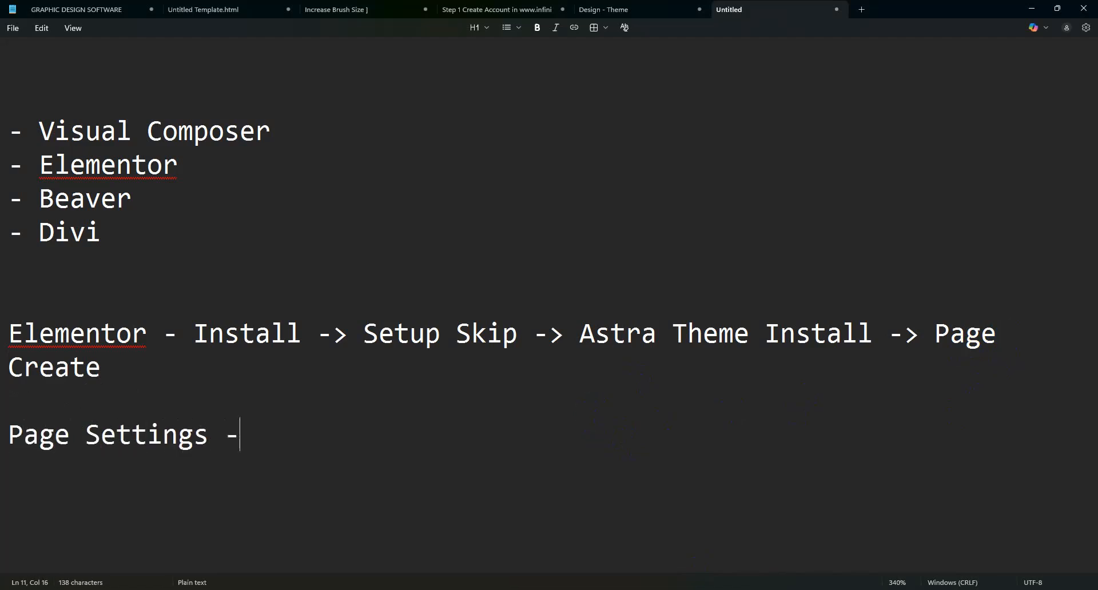
type(" Page La")
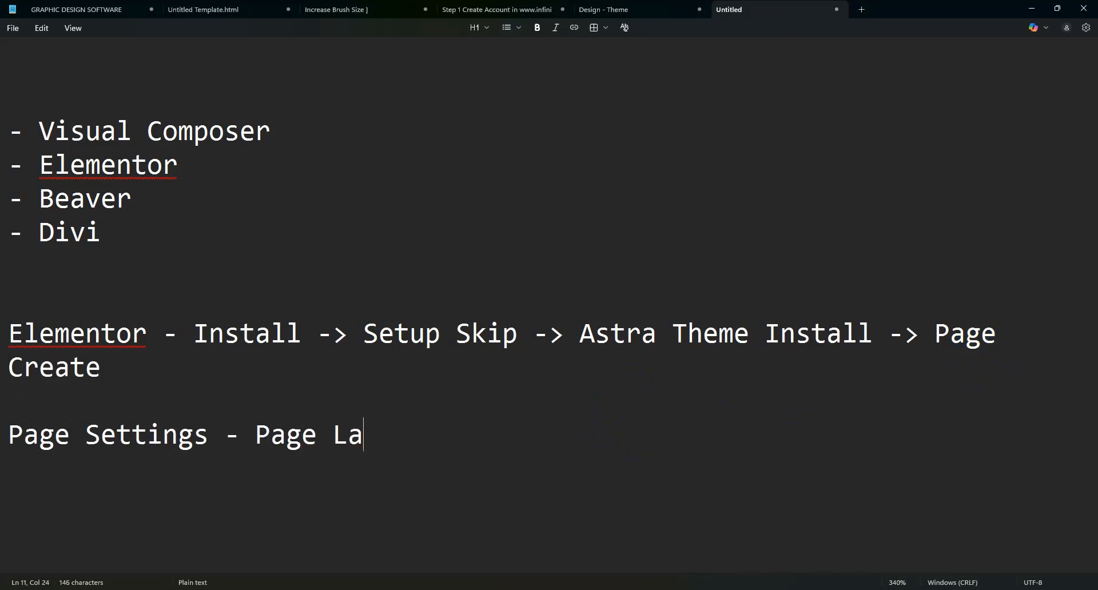
type("yout -")
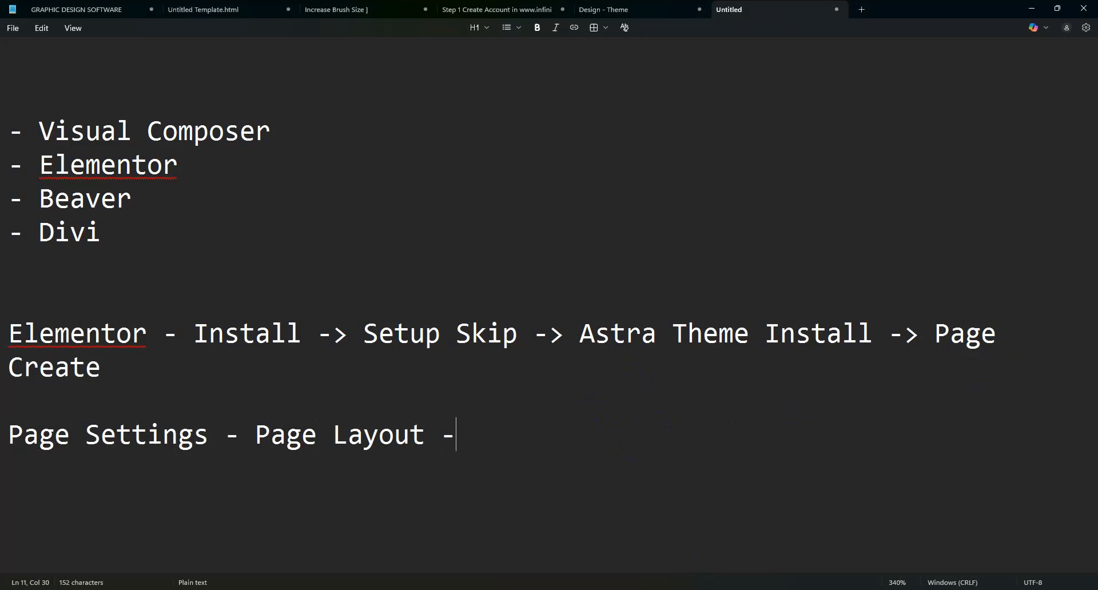
type(" Elementor ")
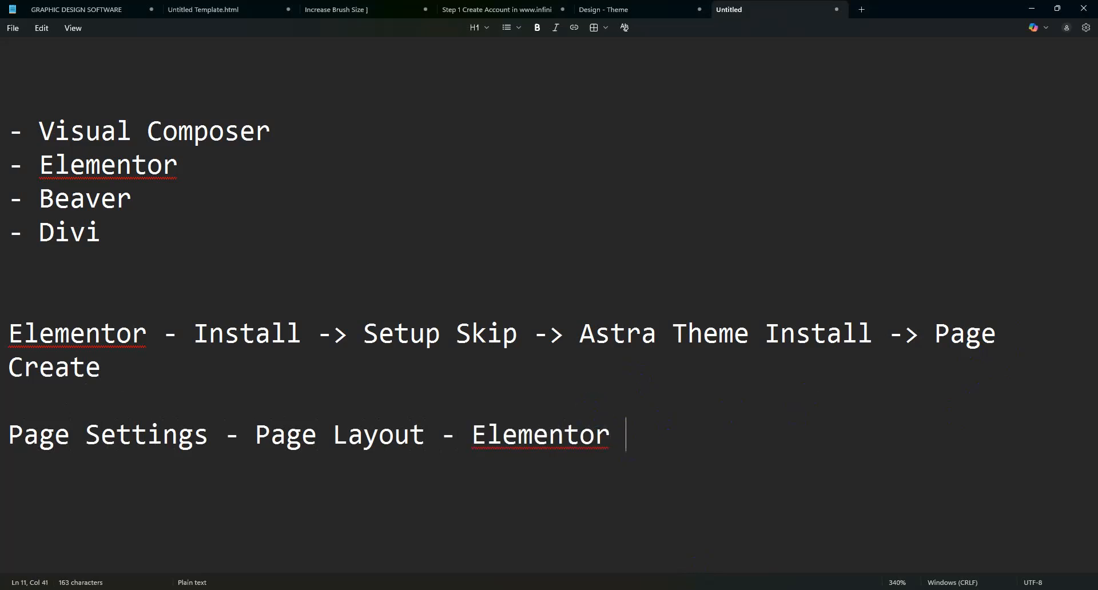
type("Can")
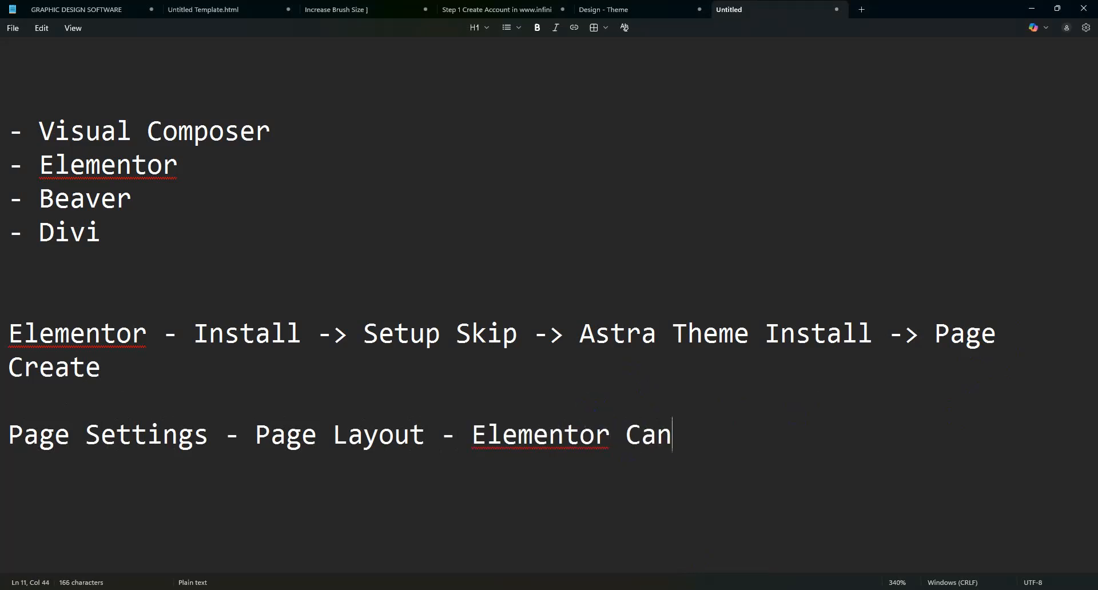
type("vas")
left_click(594, 433)
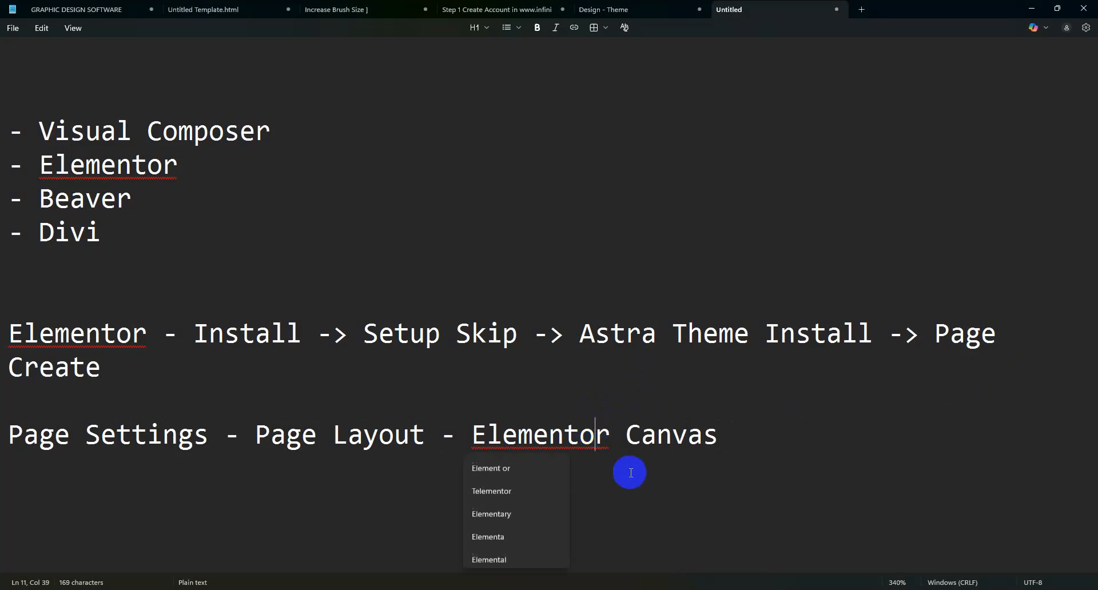
left_click(747, 434)
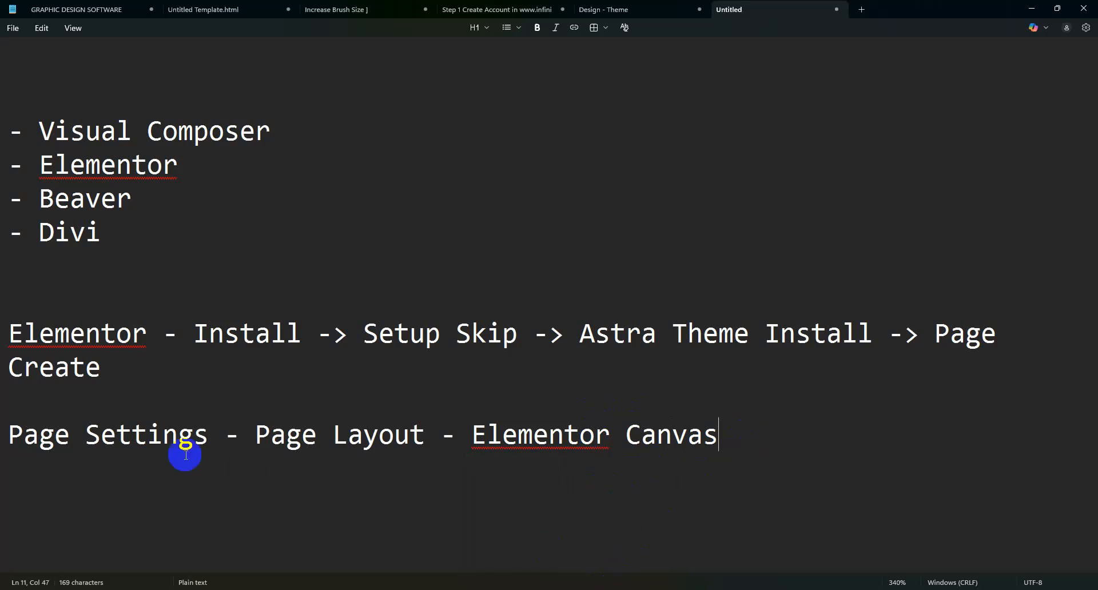
left_click_drag(251, 437, 719, 461)
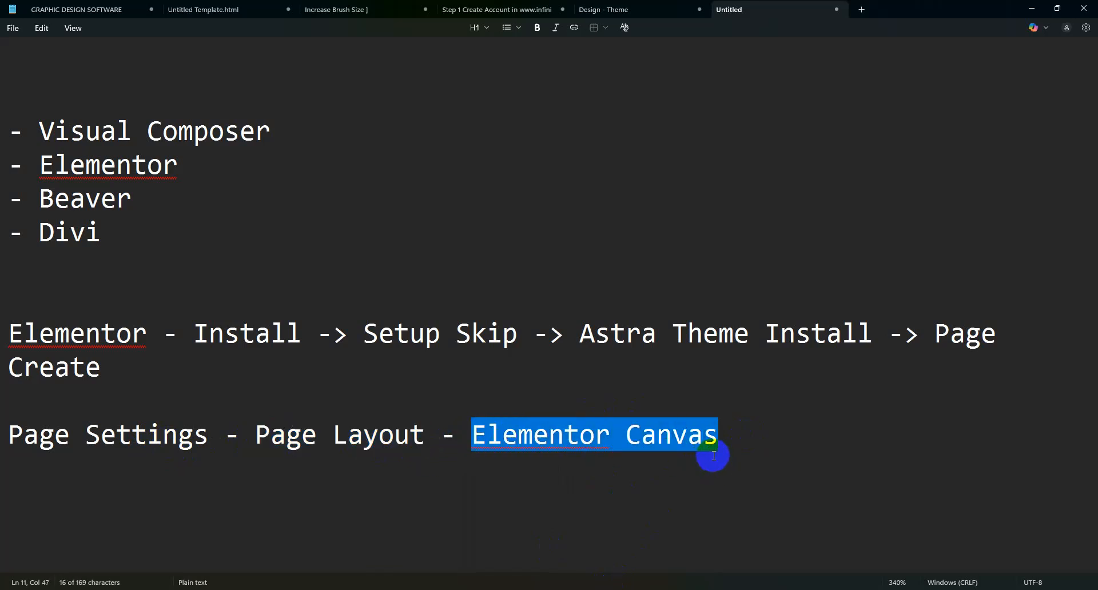
Switch back to the Elementor editor in Chrome and add a Flexbox container with the structure of two rows of three equal cells
left_click(686, 566)
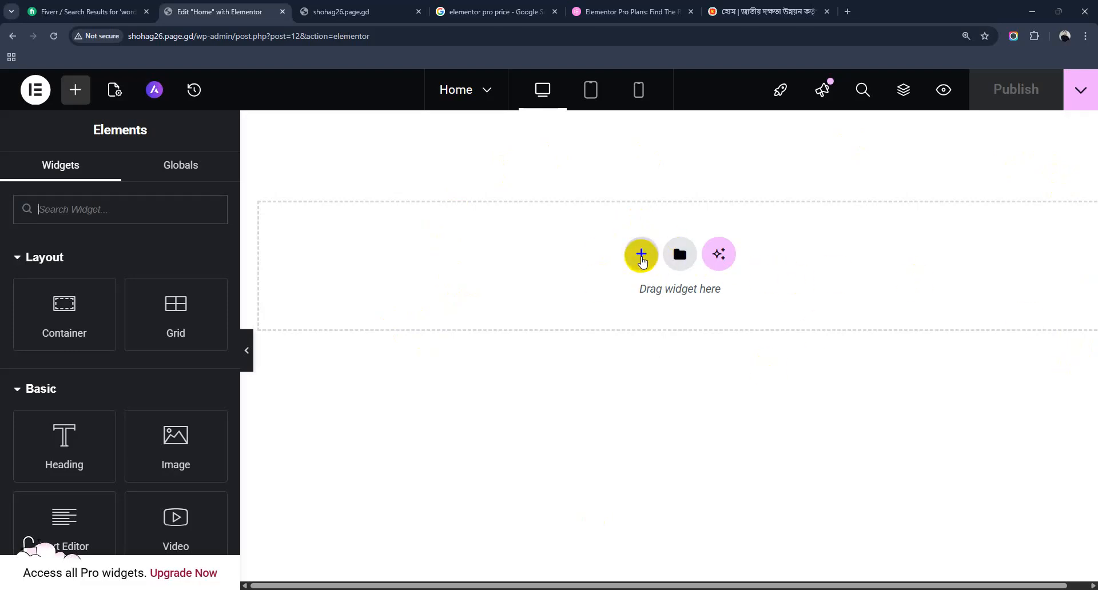
left_click(641, 255)
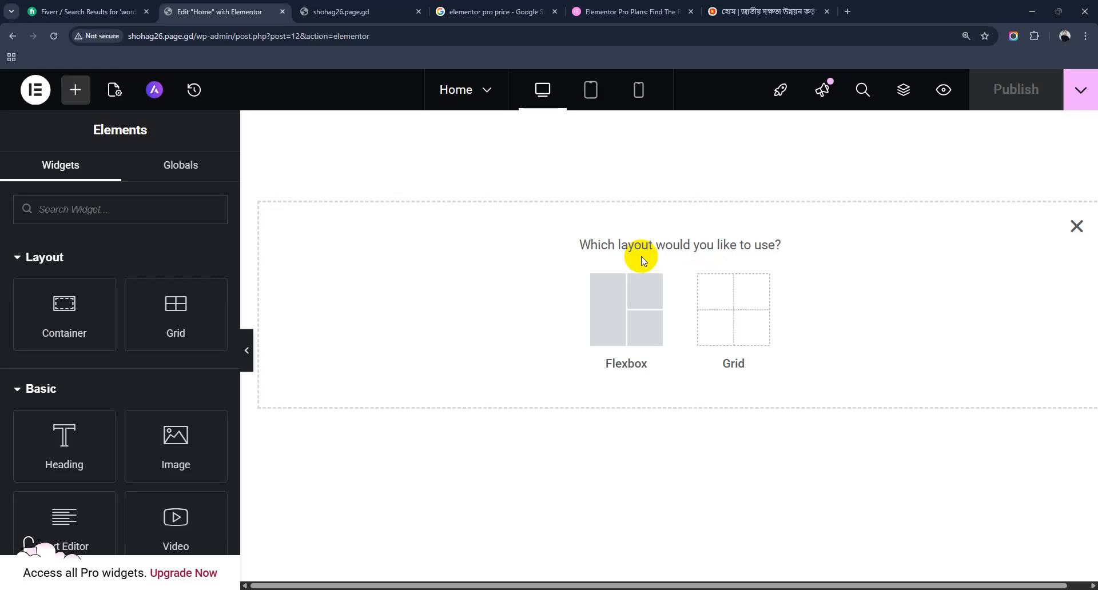
left_click(630, 295)
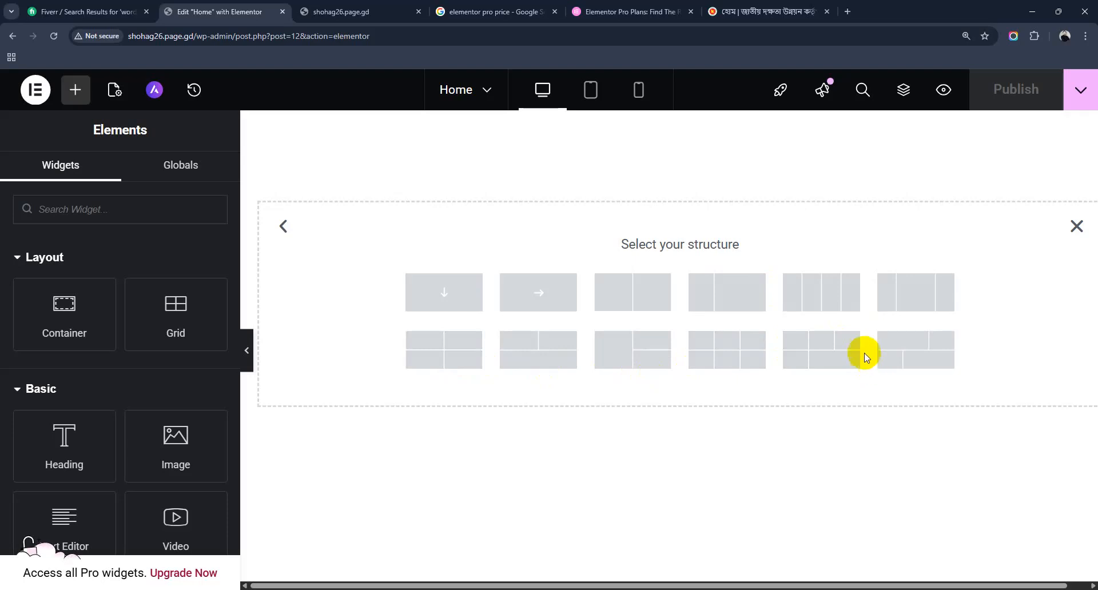
left_click(822, 286)
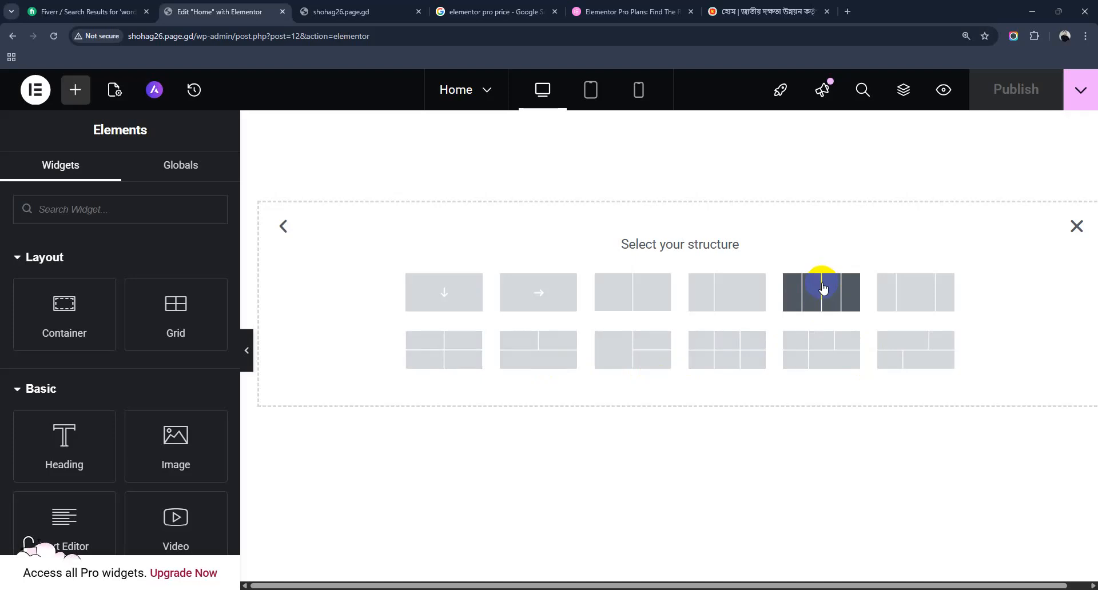
left_click(727, 352)
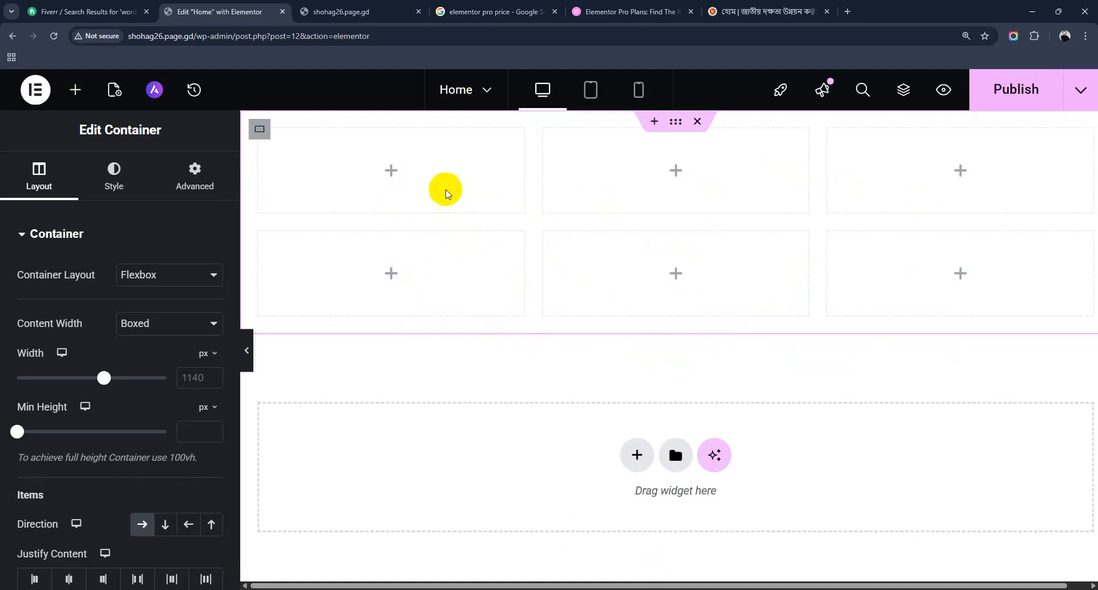
Keep the new container's layout as Flexbox and set its content width to Full Width
left_click(39, 192)
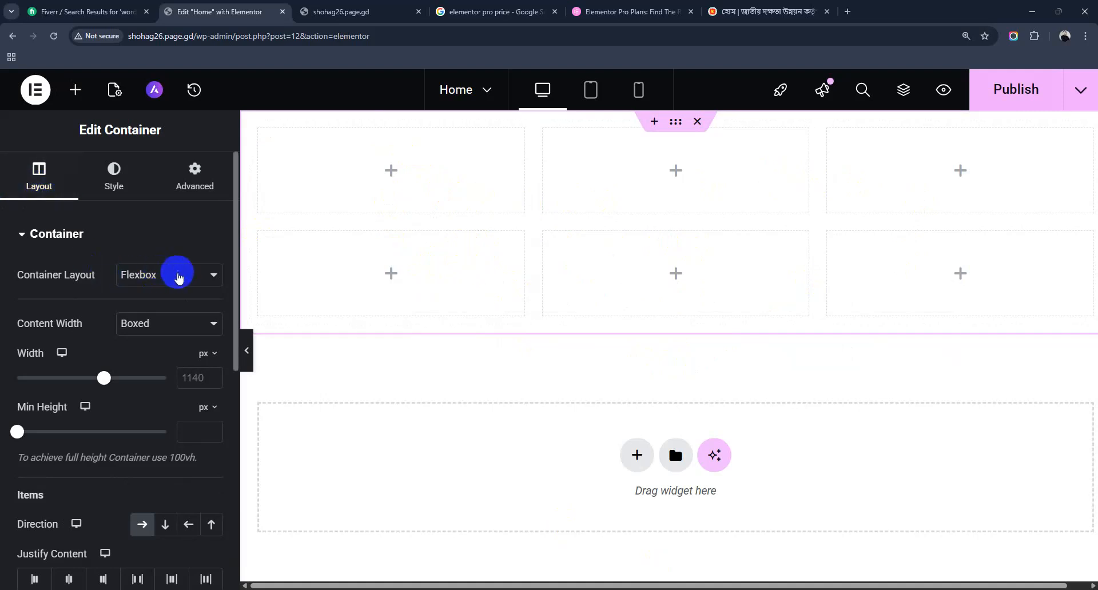
left_click(172, 274)
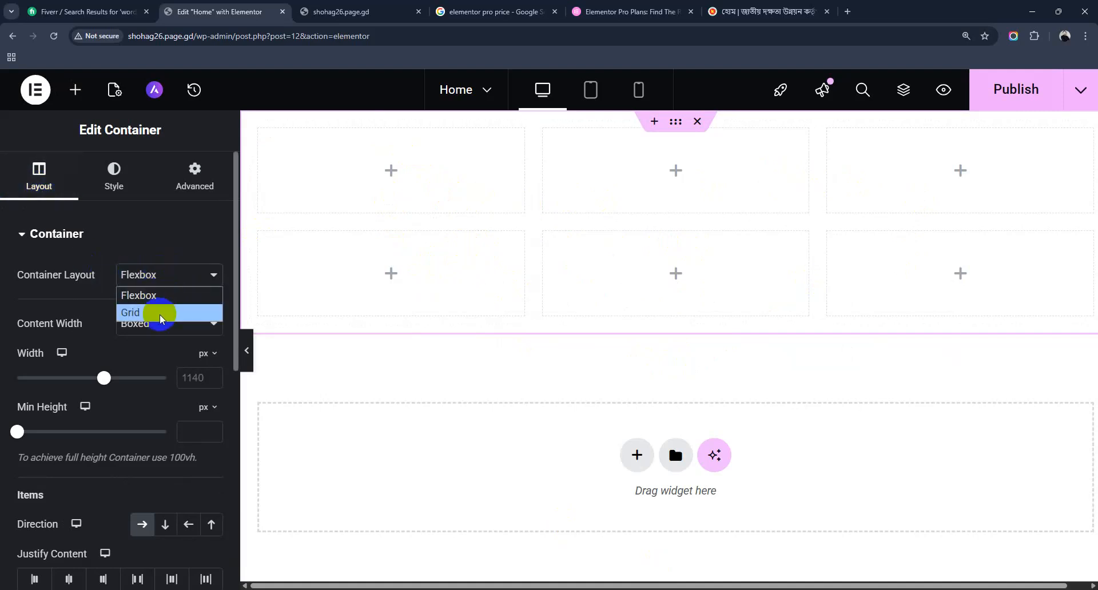
left_click(166, 275)
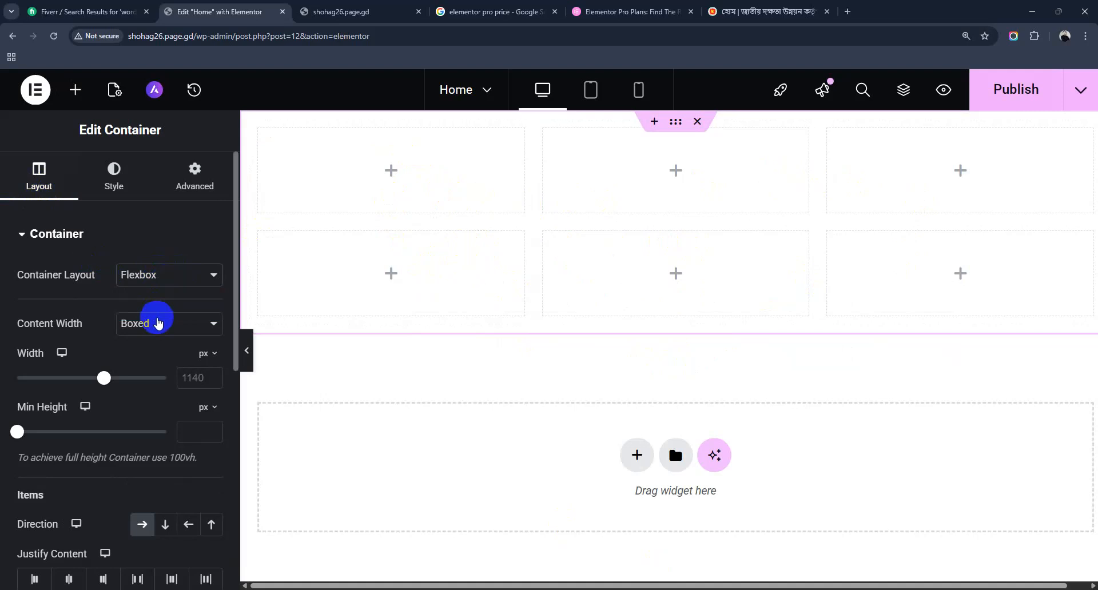
left_click(158, 323)
left_click(160, 362)
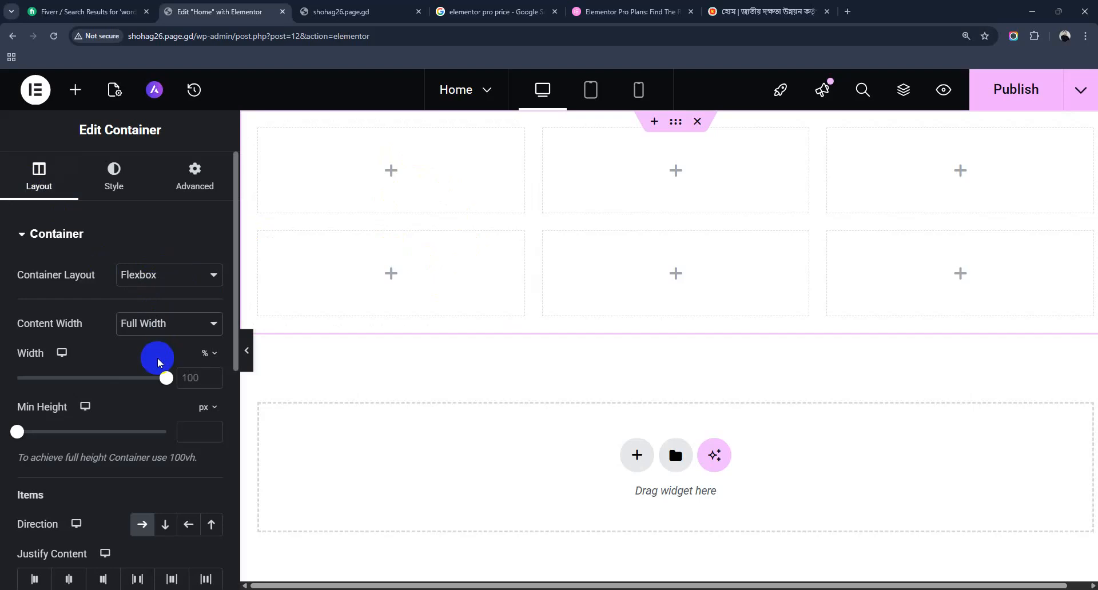
Look through the container's remaining layout options, its style settings and its advanced settings
scroll(148, 416, "down", 4)
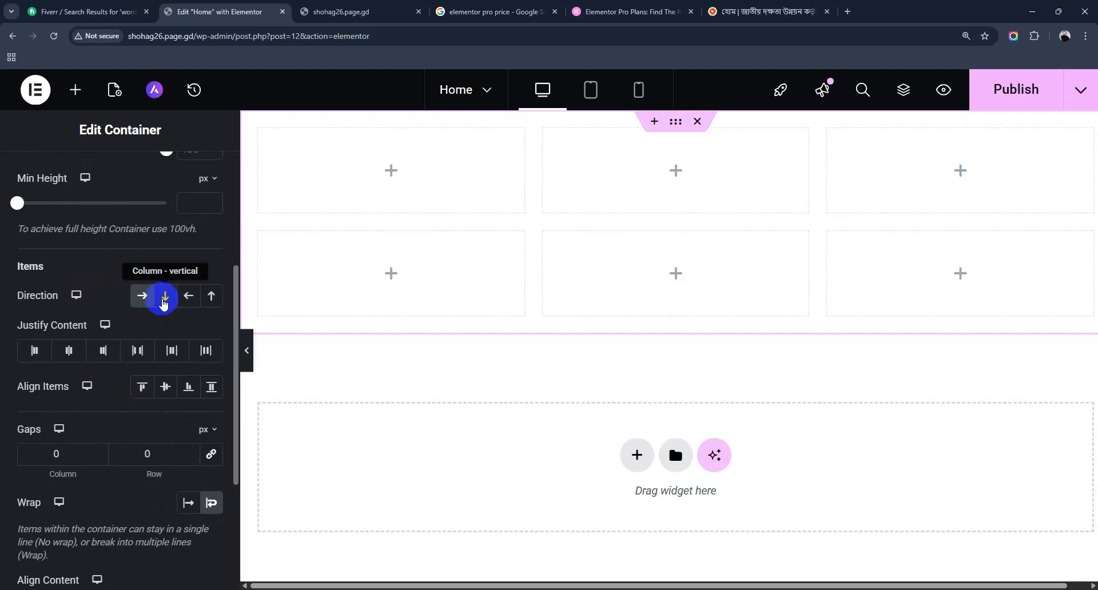
scroll(154, 307, "down", 3)
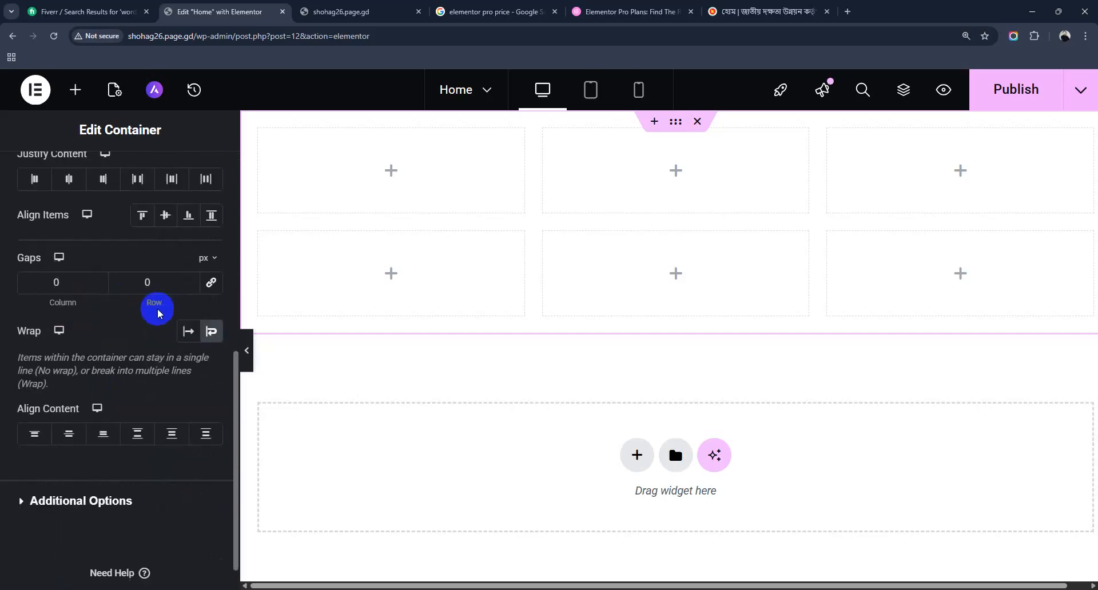
scroll(108, 377, "down", 1)
scroll(135, 395, "up", 8)
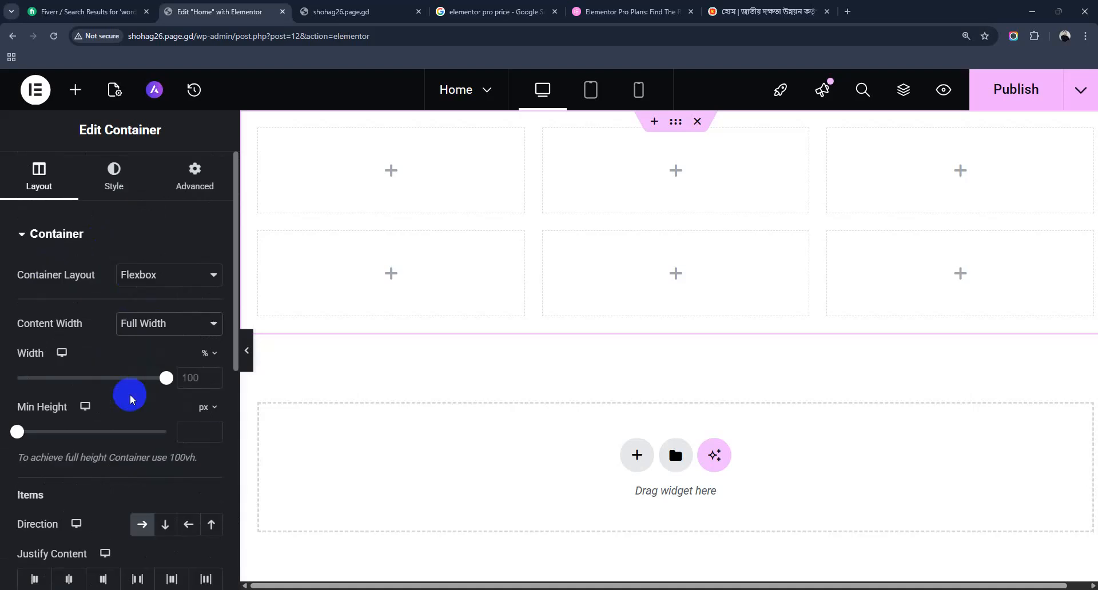
left_click(108, 177)
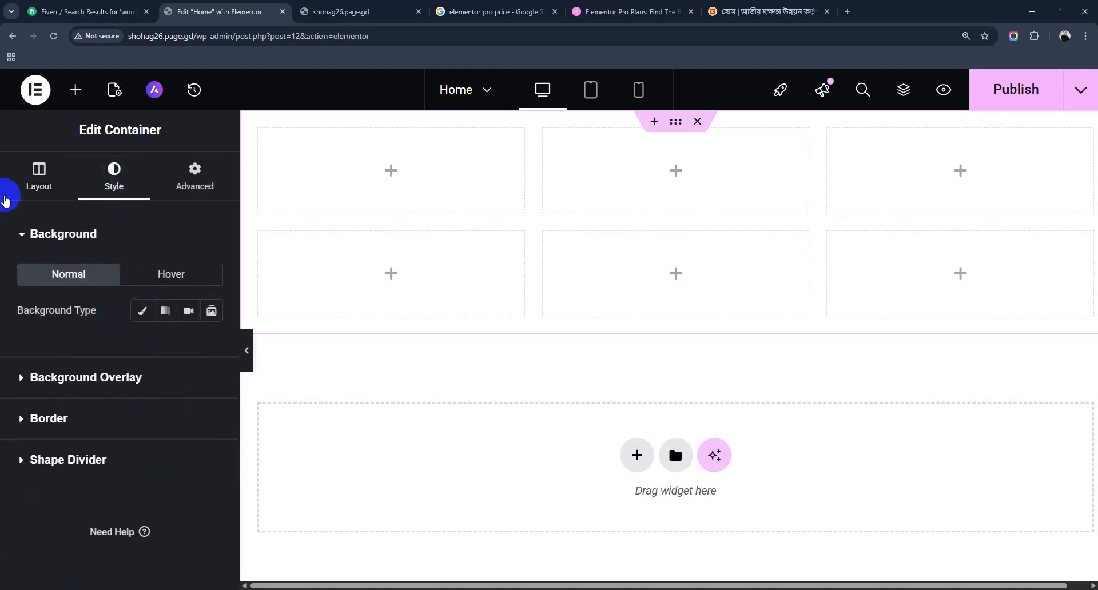
left_click(57, 200)
left_click(115, 189)
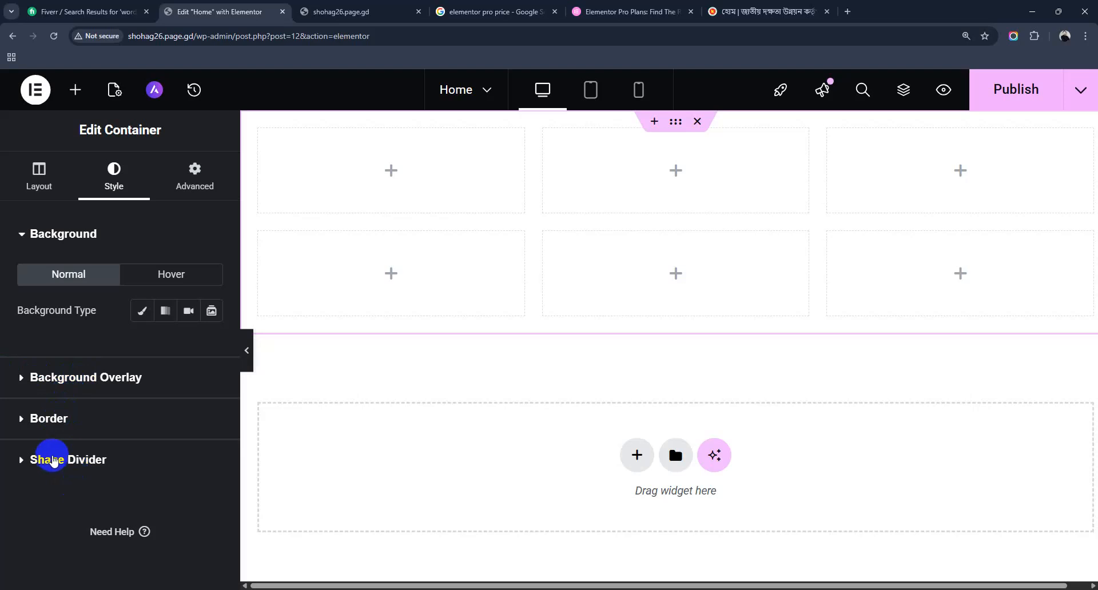
left_click(199, 183)
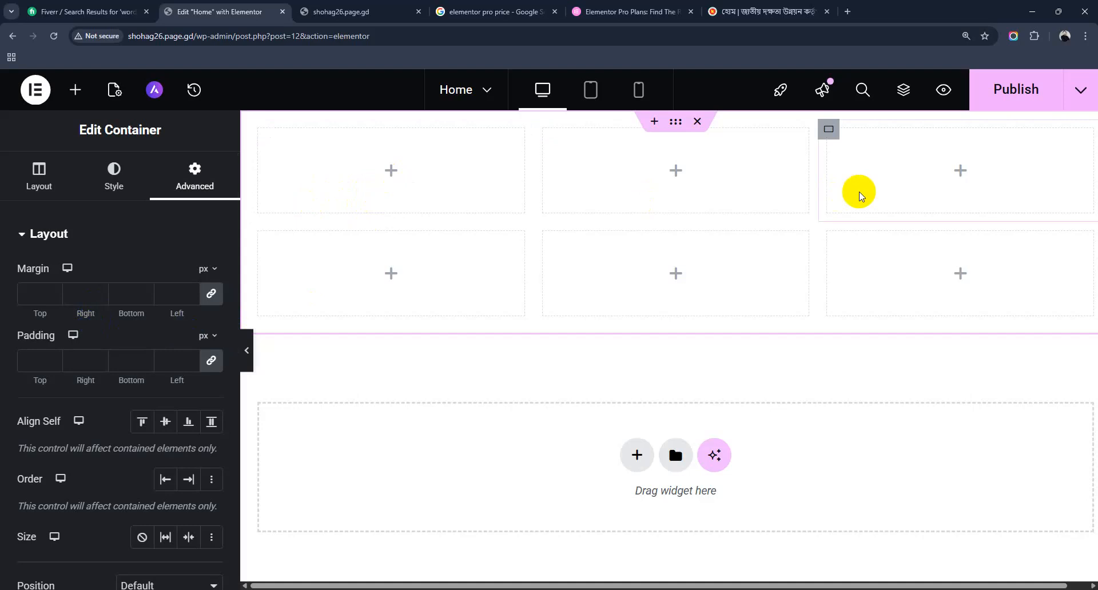
Place a Heading widget in the first cell of the container's upper row
left_click(392, 170)
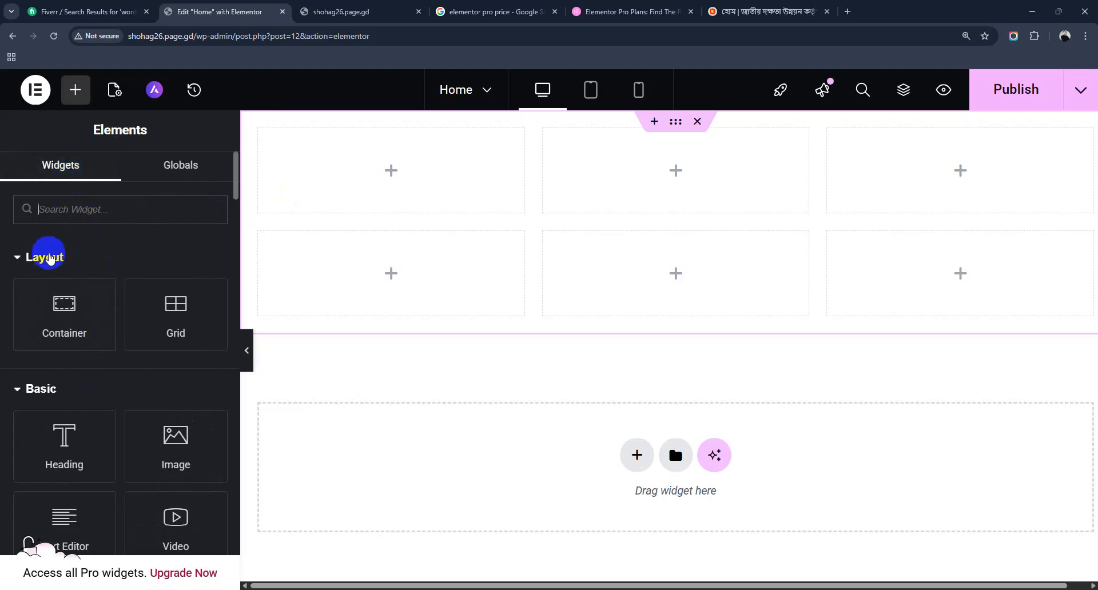
left_click(17, 259)
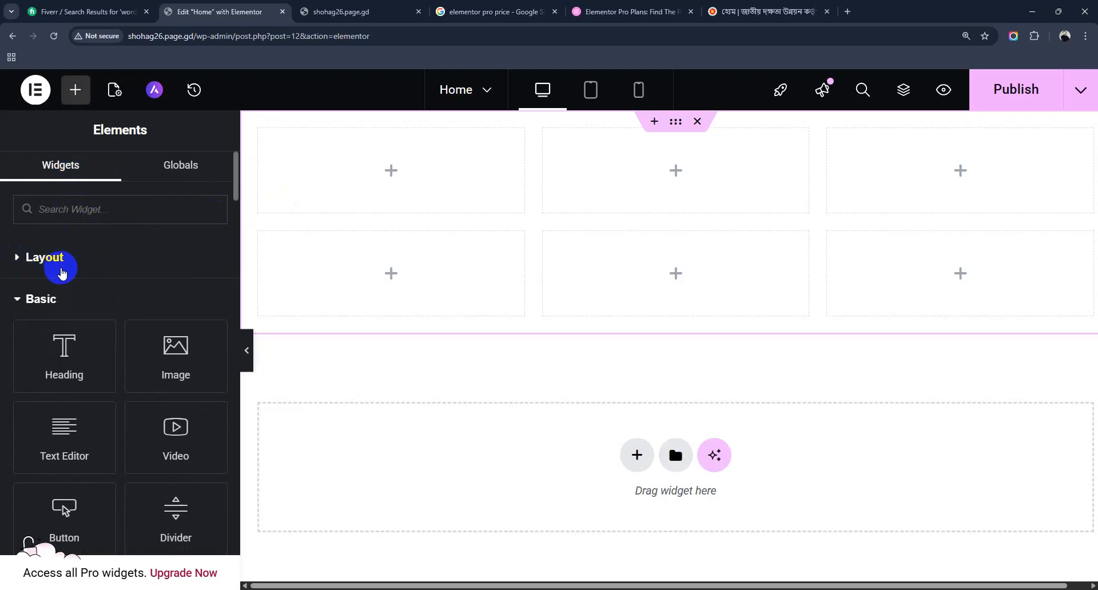
scroll(71, 347, "down", 2)
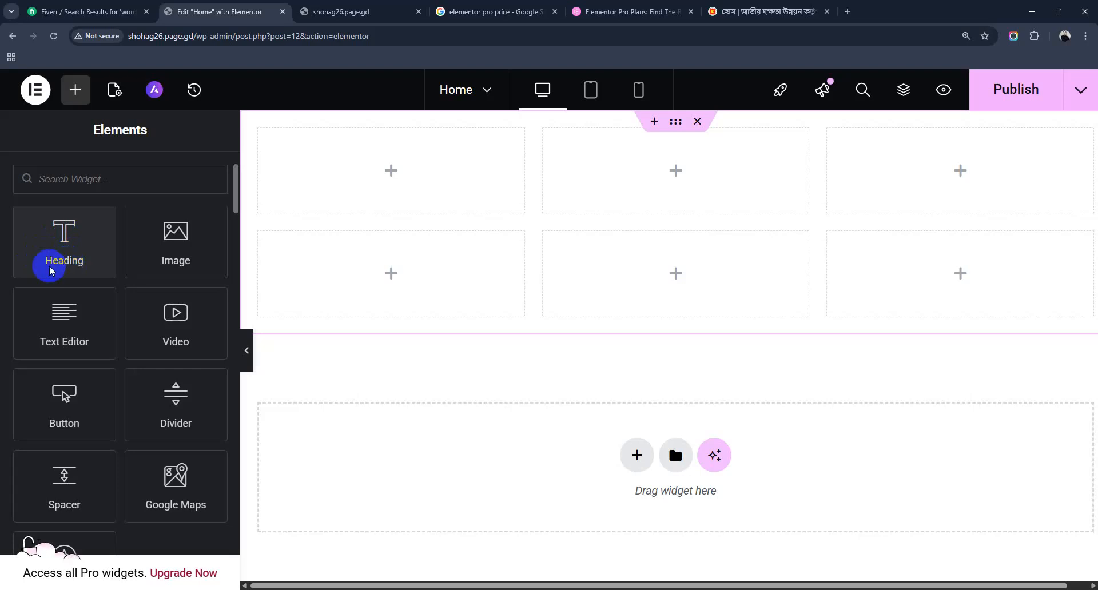
left_click_drag(64, 244, 388, 183)
Replace the heading's placeholder title with "Welcome to Our Lab C"
left_click_drag(172, 299, 5, 289)
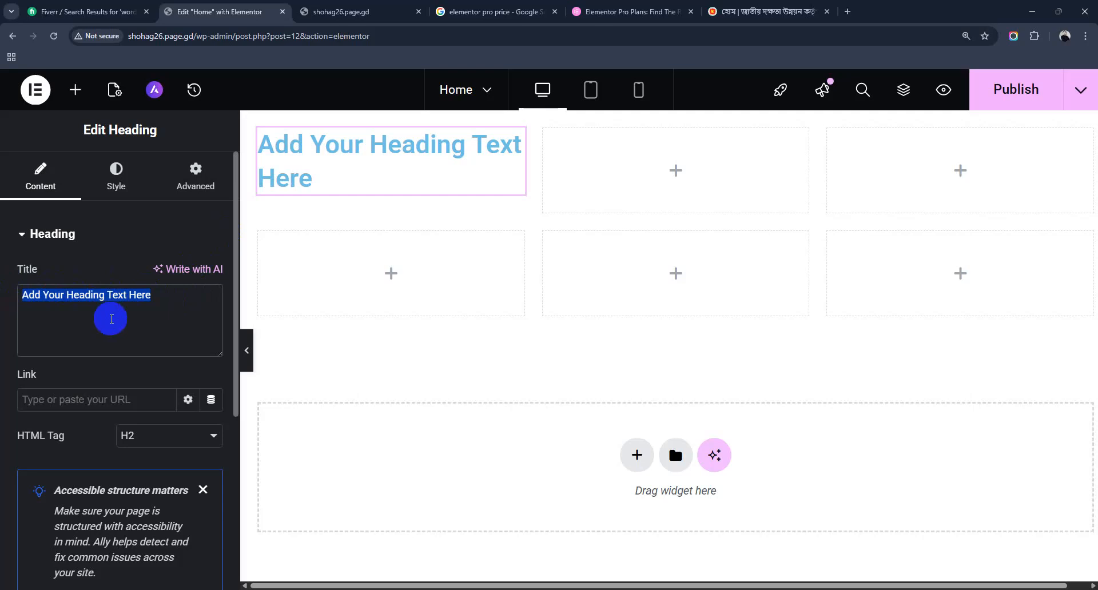
type("Welcome to")
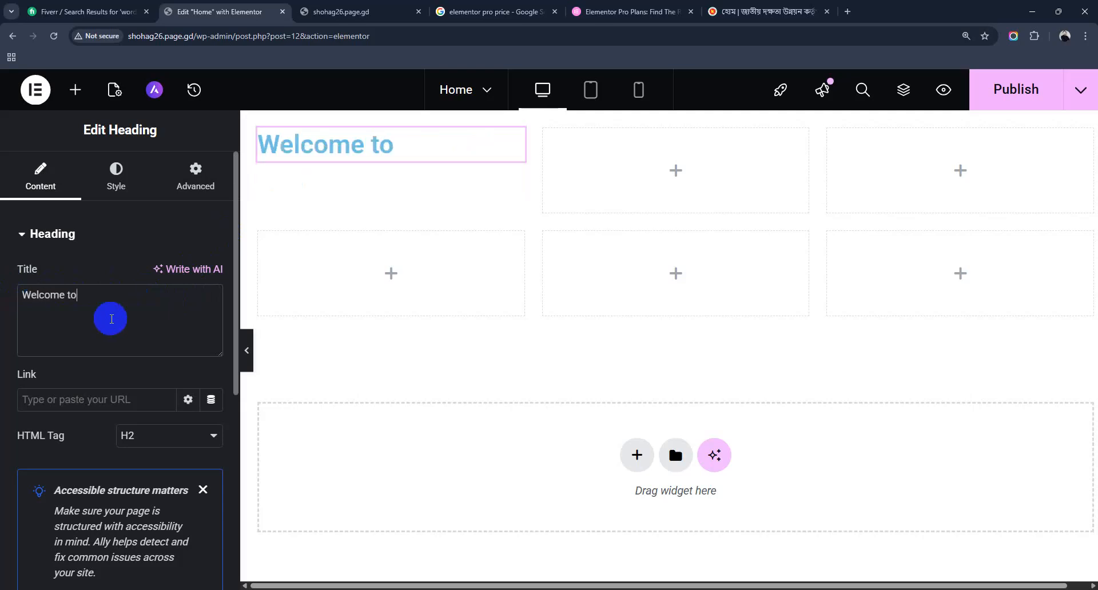
type(" Our Lab C")
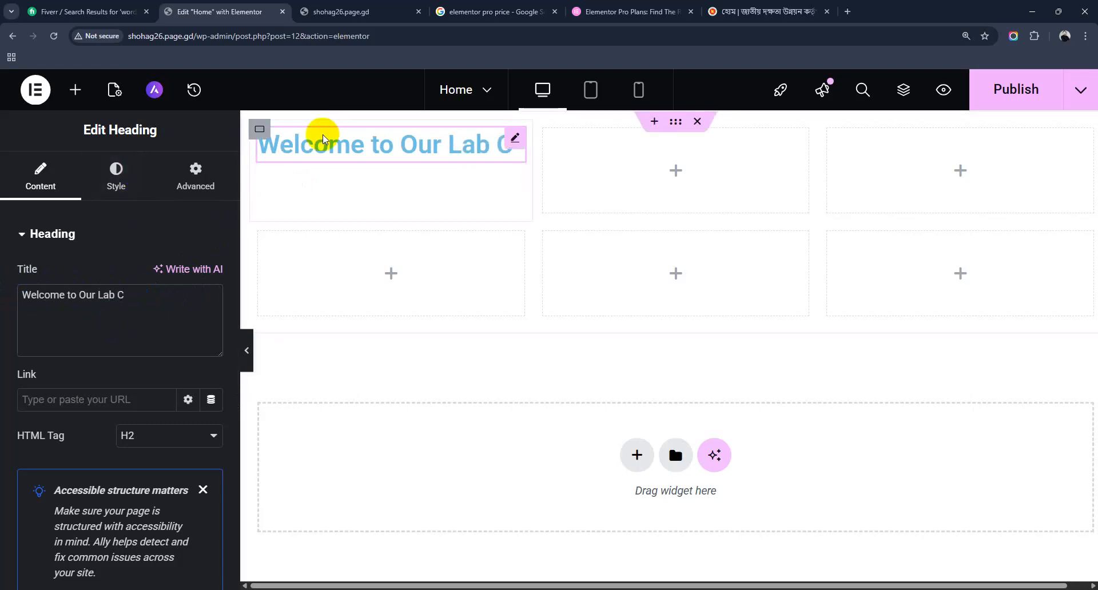
left_click_drag(141, 294, 22, 294)
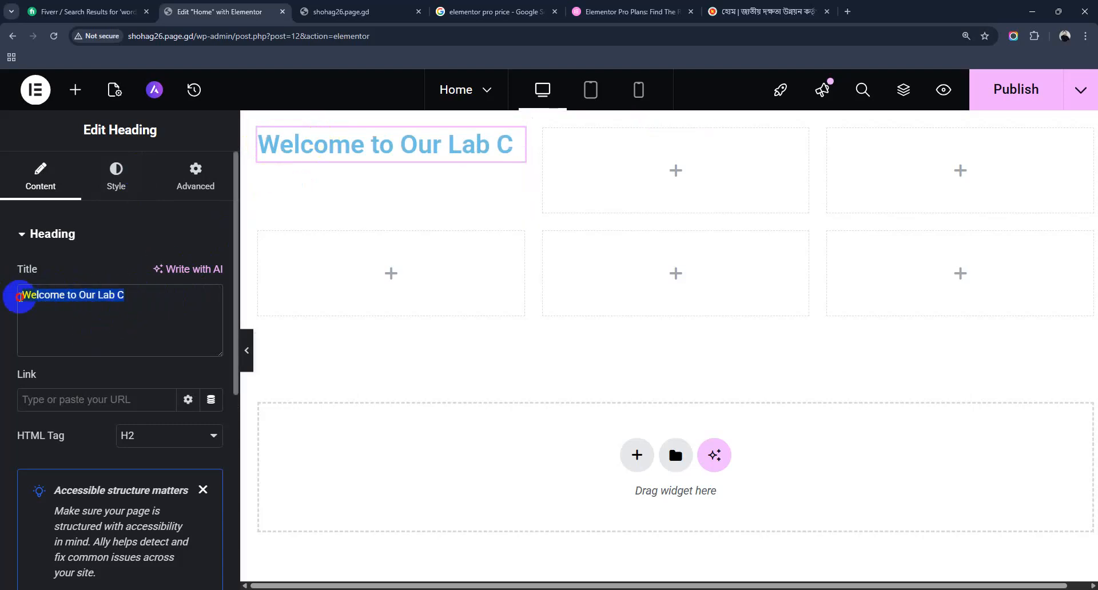
Set the heading's link to "#" and look over its remaining content options
left_click(55, 399)
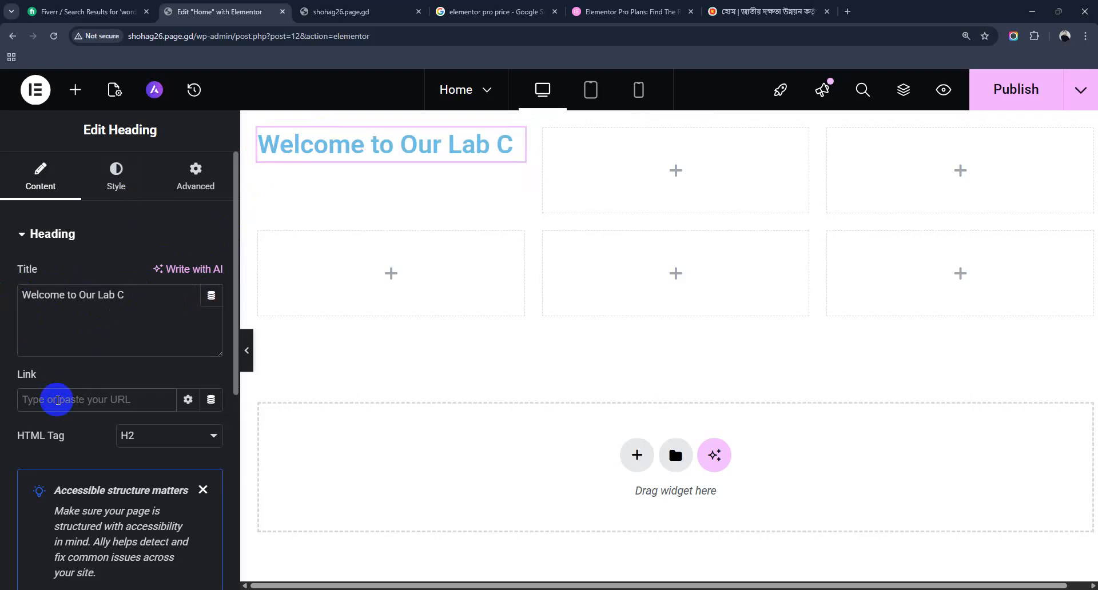
type("#")
scroll(50, 397, "down", 4)
scroll(51, 397, "up", 2)
scroll(52, 395, "up", 2)
scroll(52, 343, "down", 3)
scroll(73, 349, "up", 2)
Try the H1 HTML tag on the heading and return it to H2
left_click(137, 380)
left_click(137, 396)
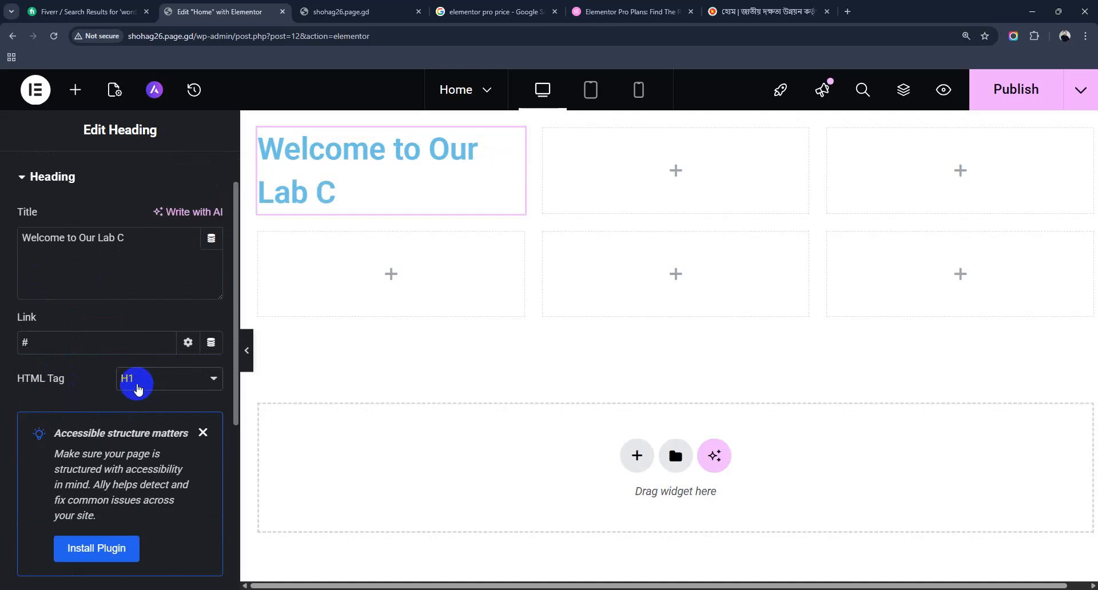
left_click(137, 389)
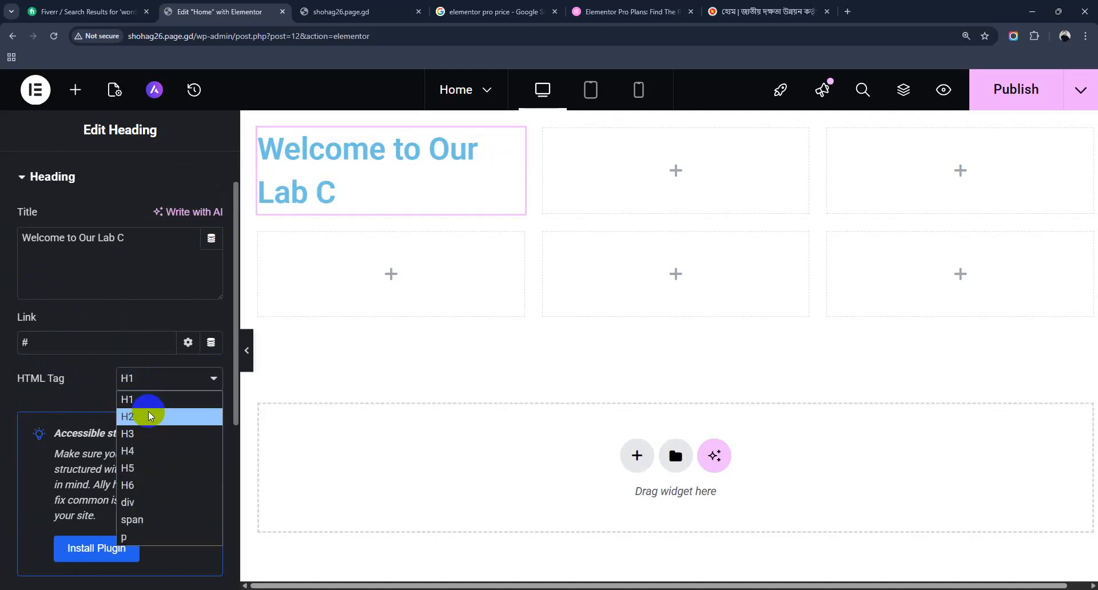
left_click(148, 411)
scroll(122, 298, "up", 1)
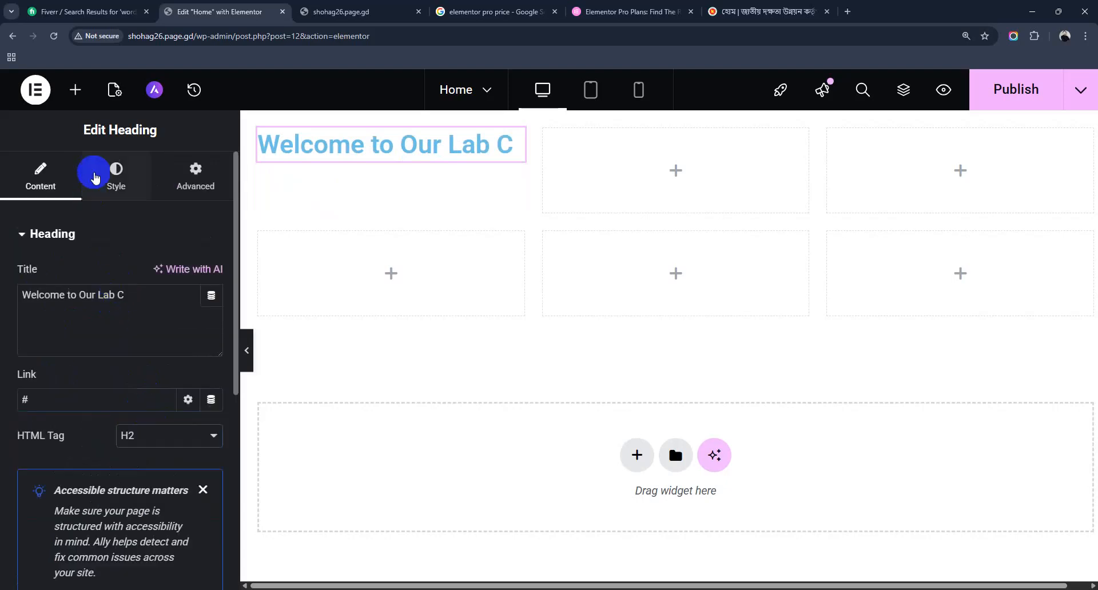
Try the end and justified alignments in the heading's style settings, and settle on center alignment
left_click(116, 182)
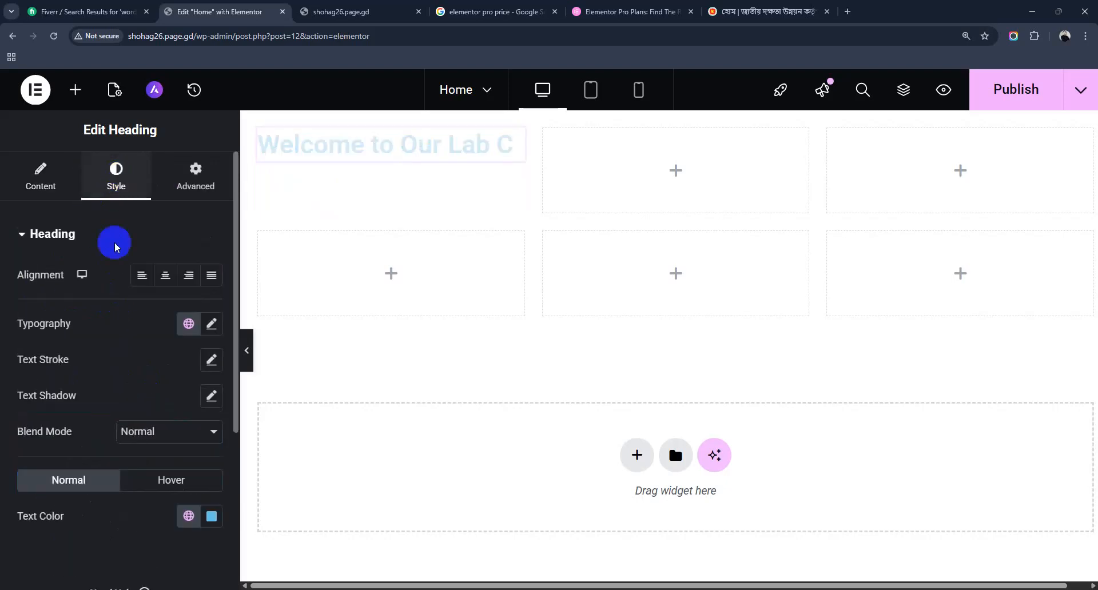
left_click(167, 279)
left_click(188, 276)
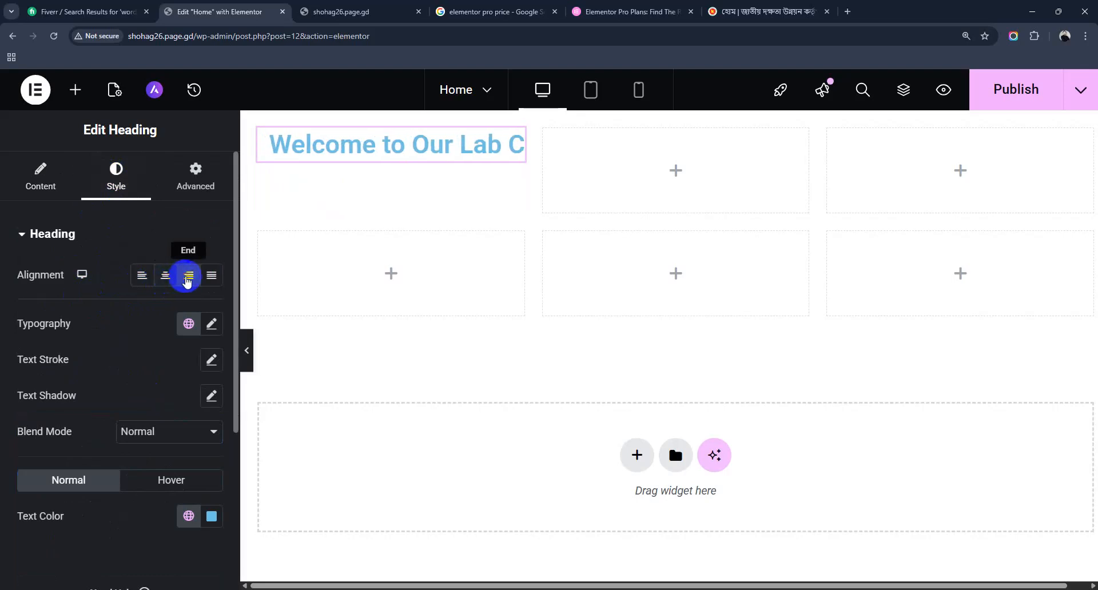
left_click(210, 278)
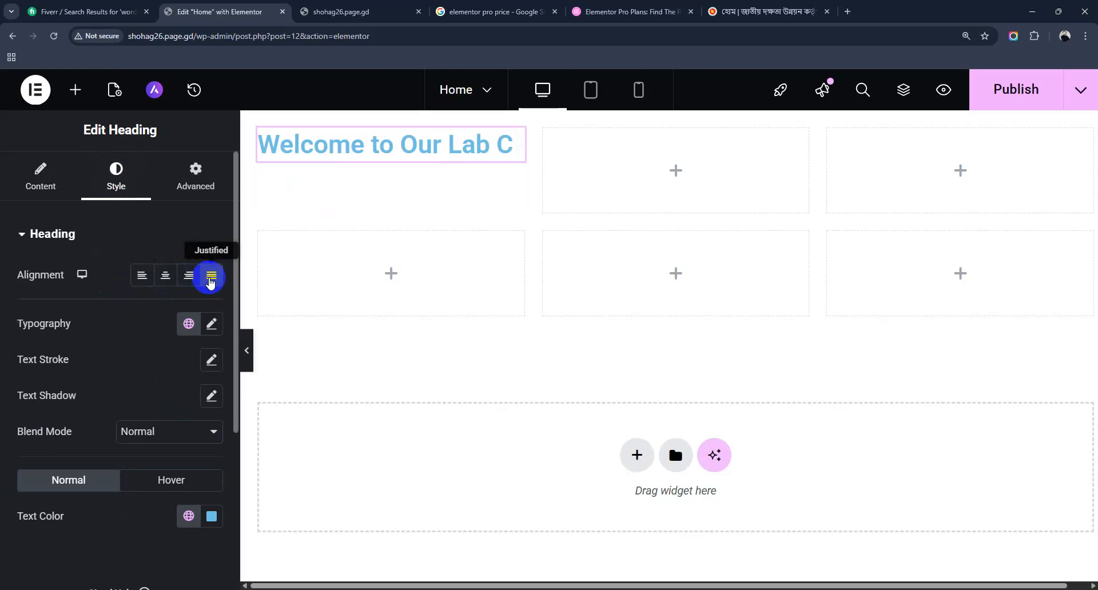
left_click(164, 277)
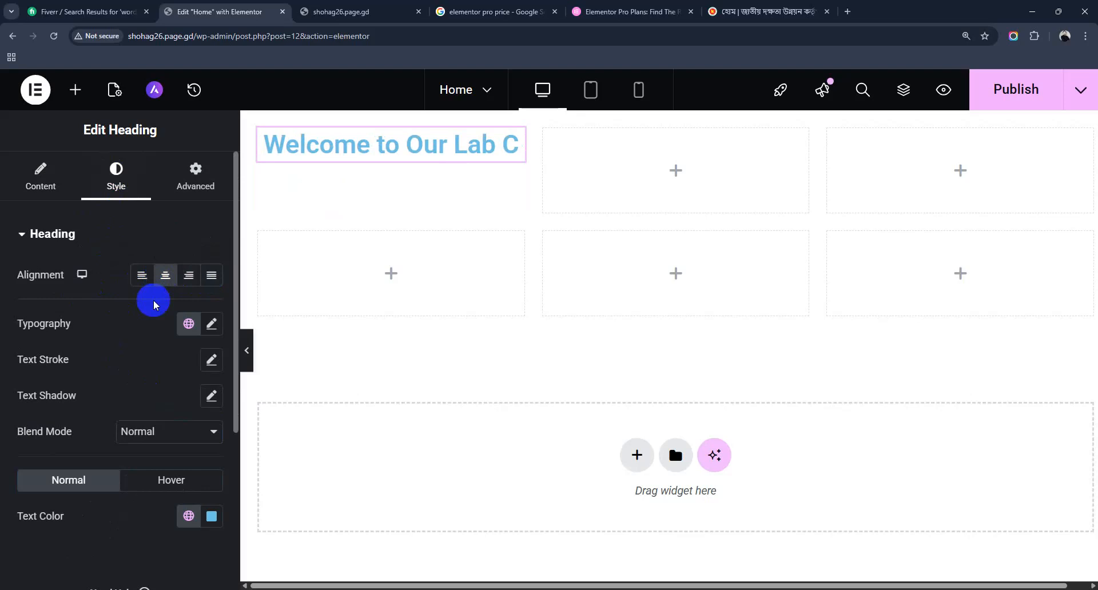
Open the heading's typography settings and try the Rubik Glitch Pop and Rubik Lines font families
left_click(213, 324)
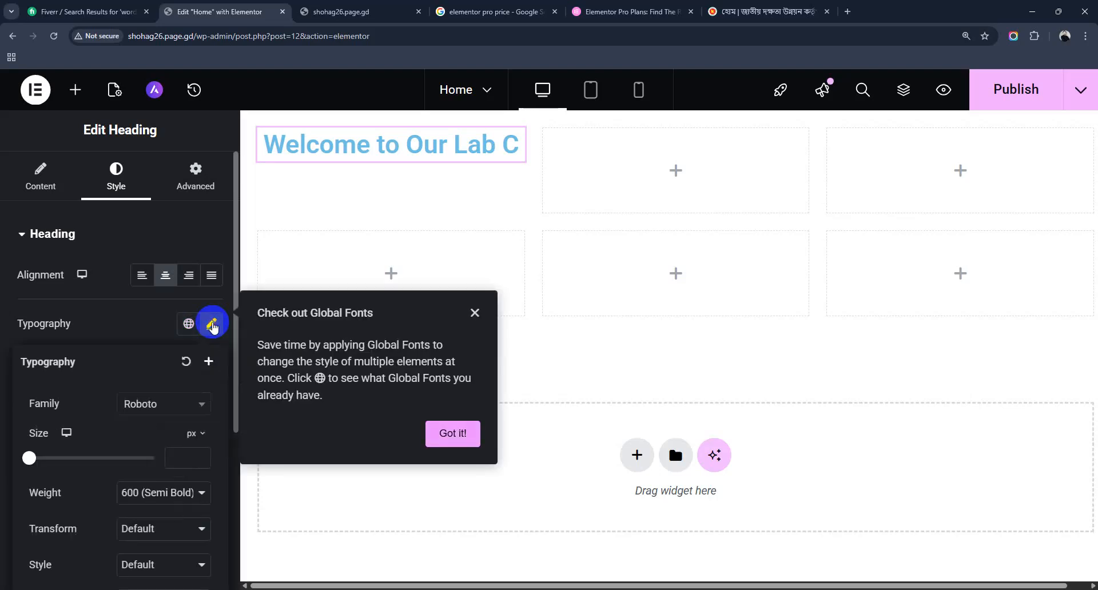
left_click(166, 405)
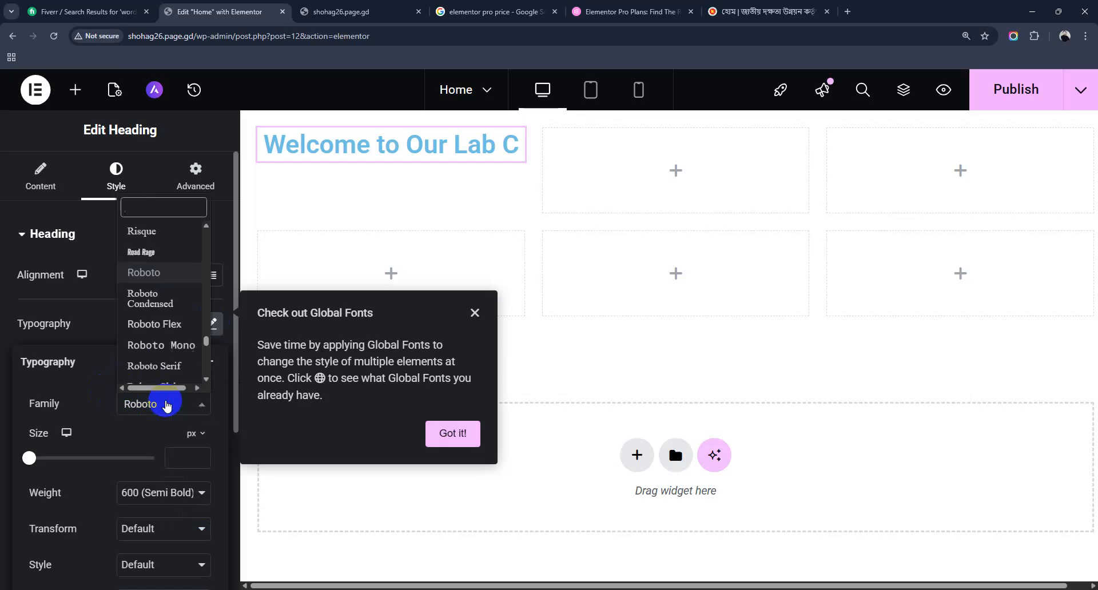
scroll(166, 343, "down", 4)
scroll(163, 314, "down", 2)
scroll(164, 300, "down", 3)
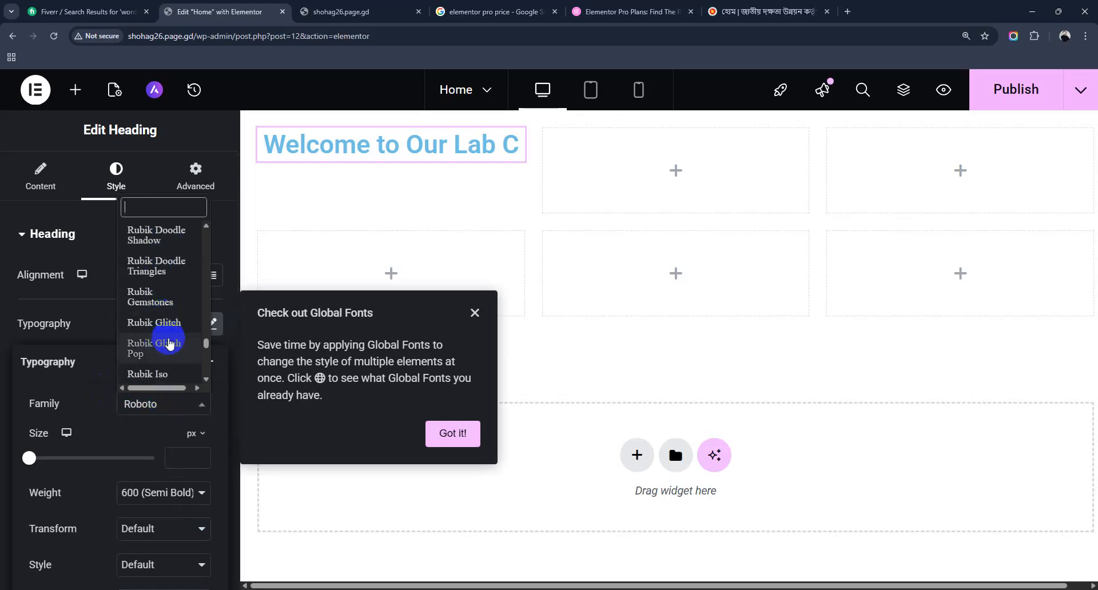
left_click(169, 343)
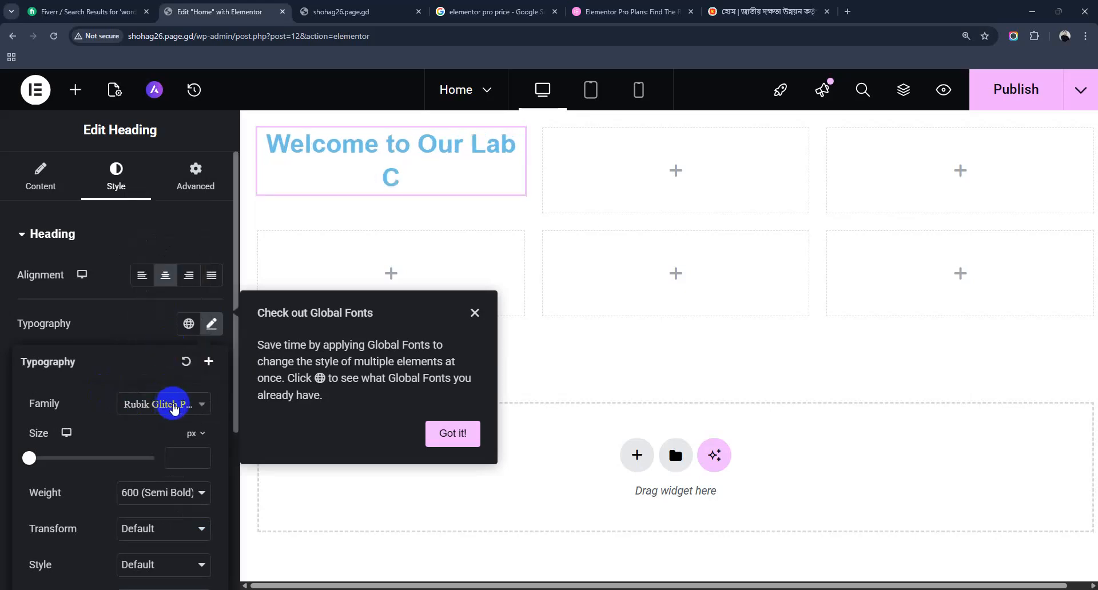
left_click(172, 405)
left_click(168, 323)
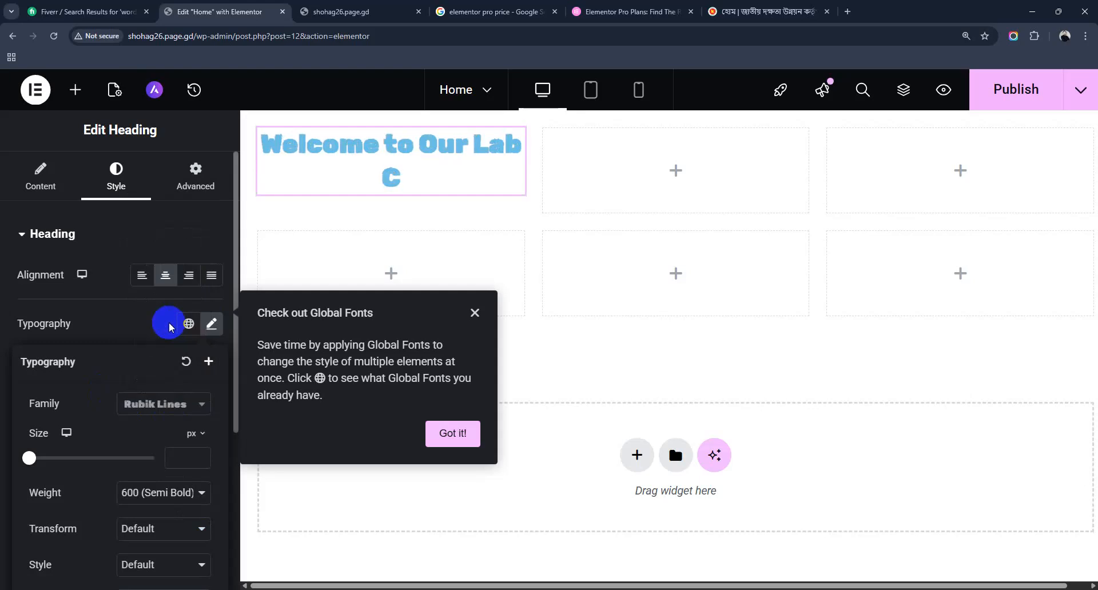
Browse further through the font families and try Ruthie on the heading
left_click(166, 406)
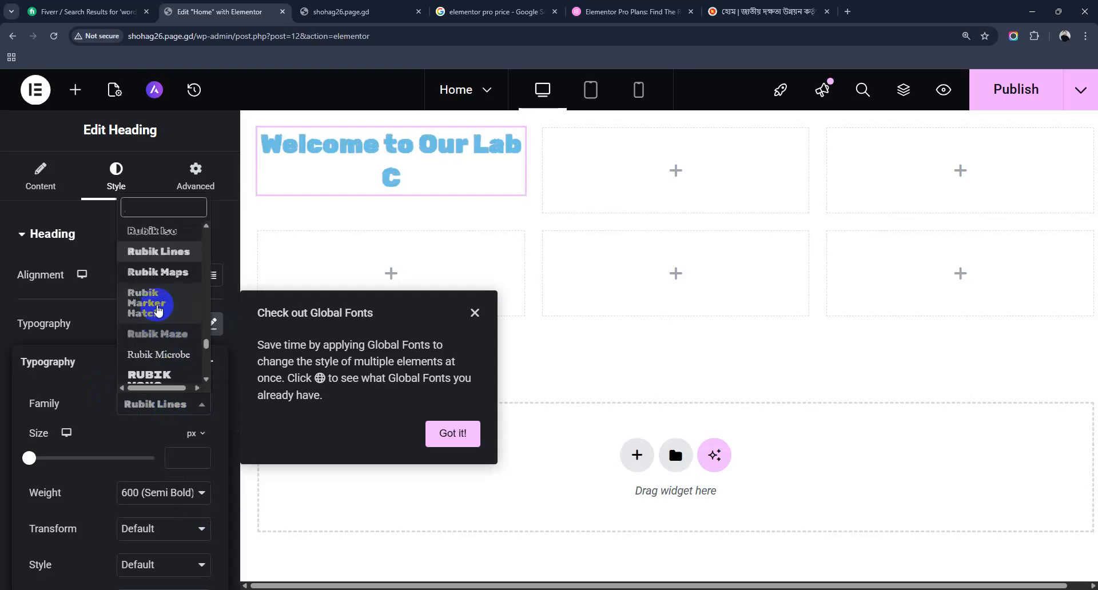
scroll(155, 346, "down", 5)
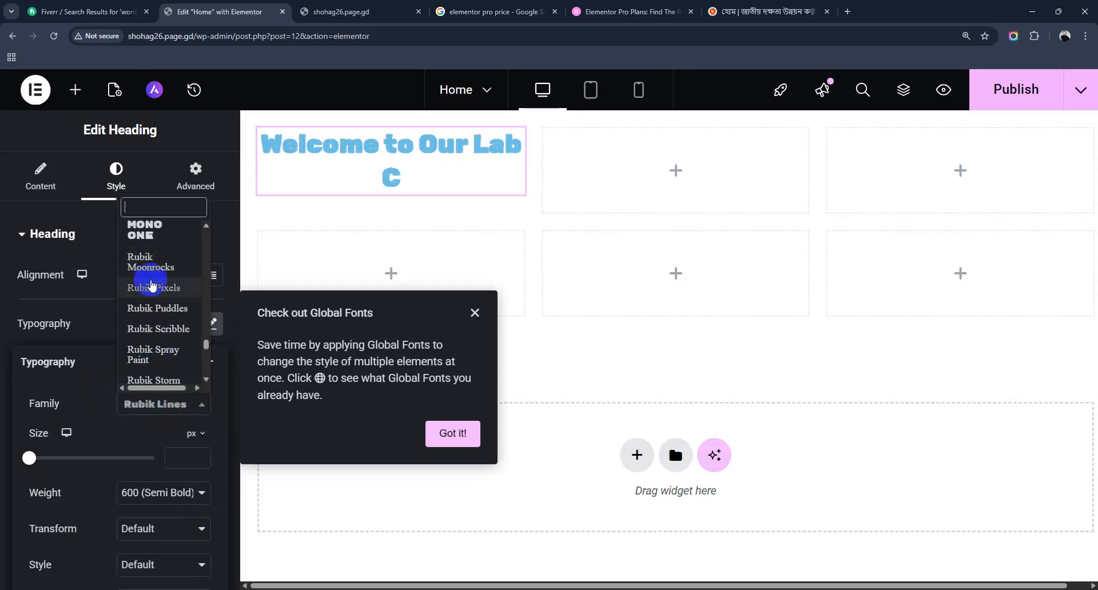
scroll(156, 322, "down", 3)
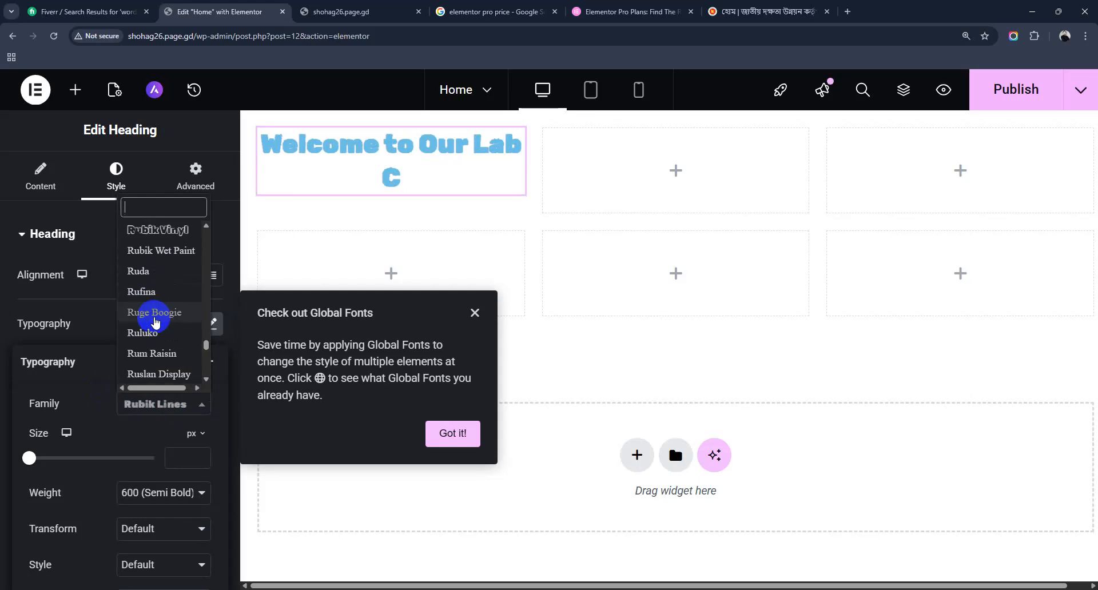
scroll(159, 314, "down", 2)
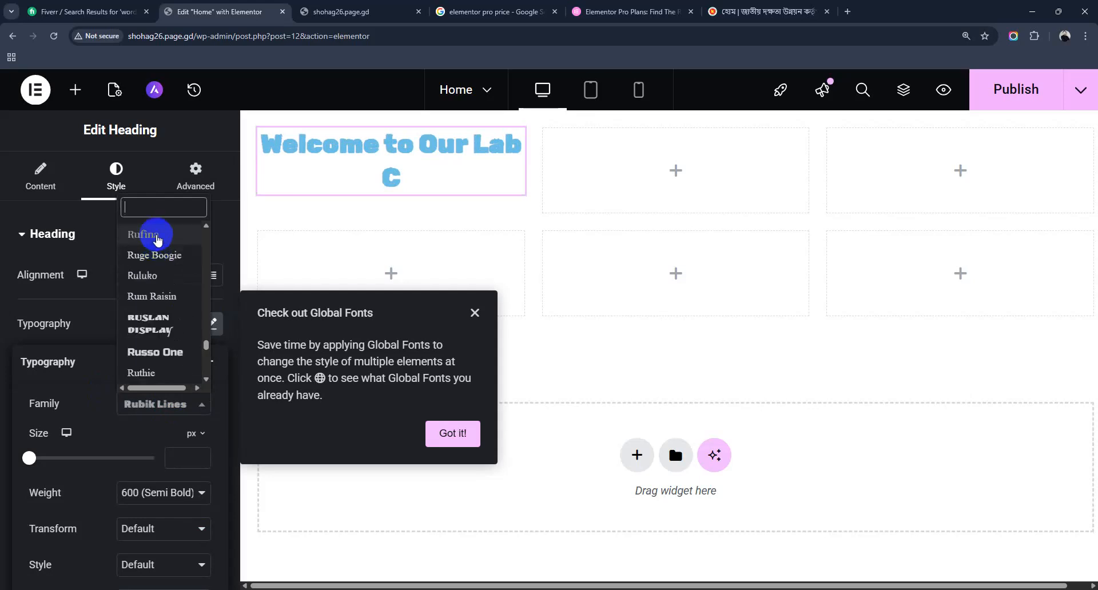
left_click(155, 365)
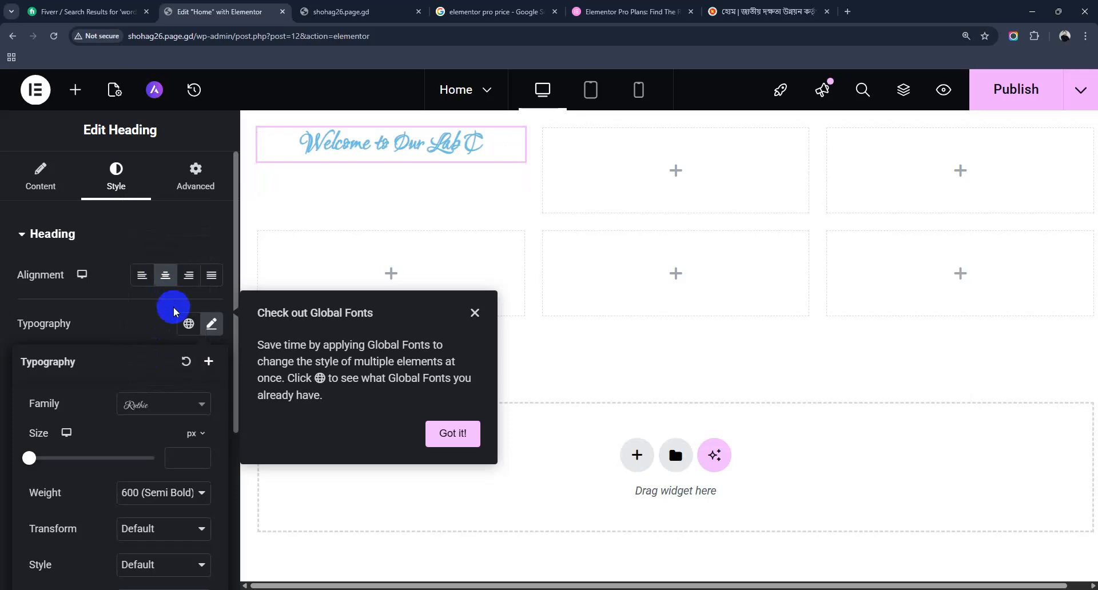
Search the font families for "robo" and set the heading's font to Roboto
left_click(160, 408)
scroll(159, 321, "up", 10)
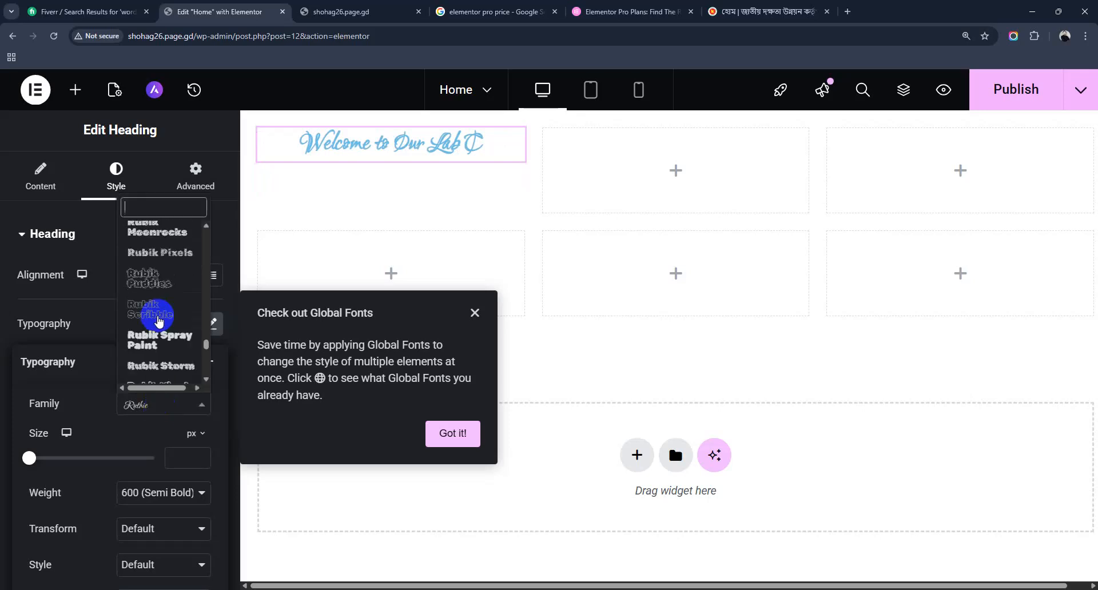
scroll(159, 321, "up", 8)
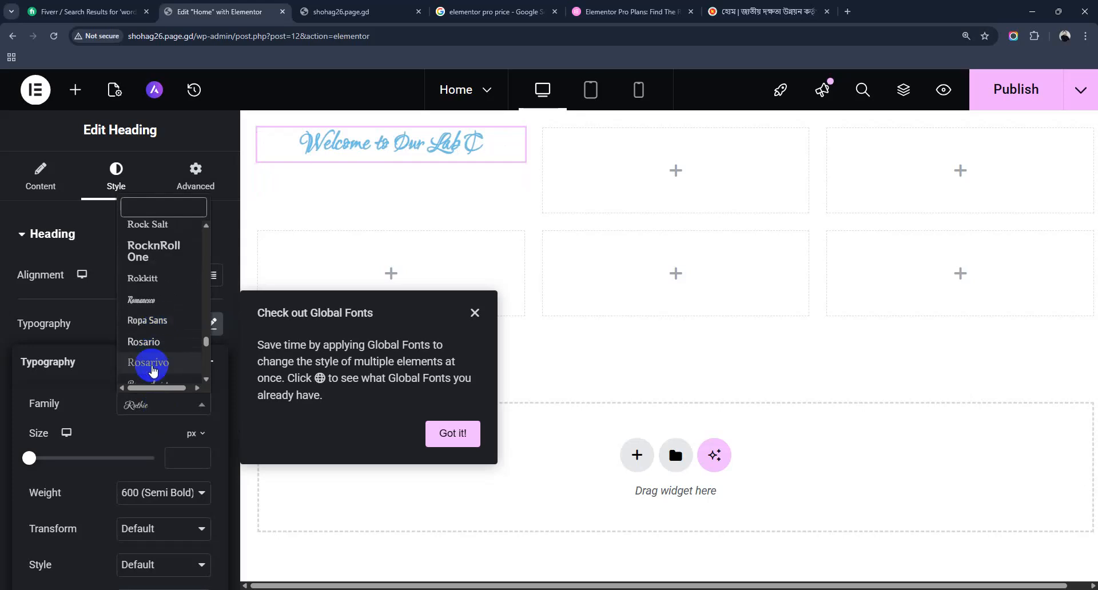
scroll(153, 315, "up", 5)
scroll(153, 310, "up", 15)
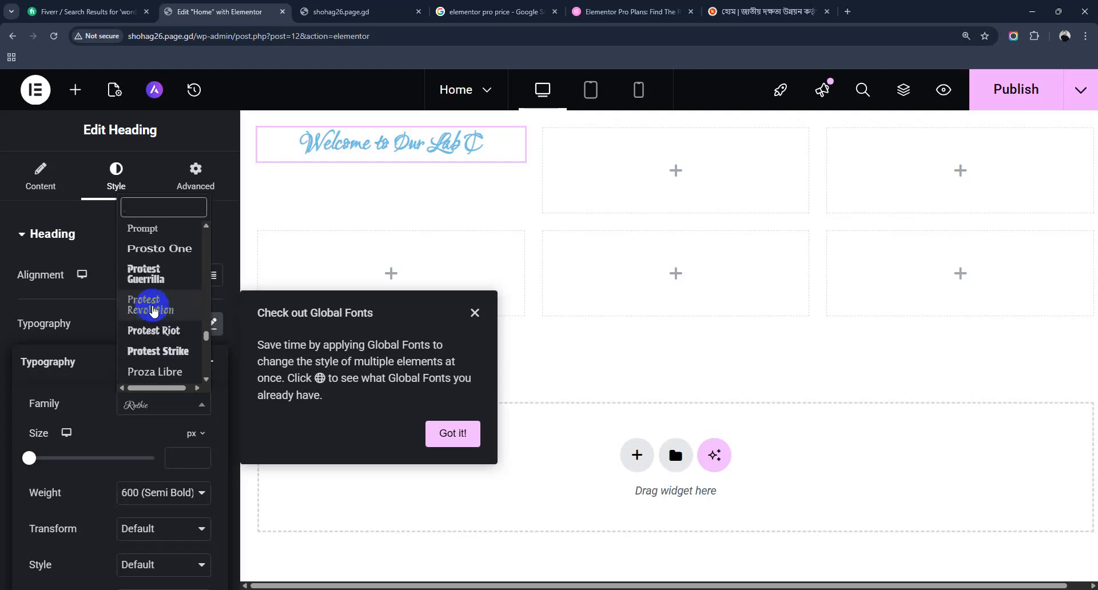
type("robo")
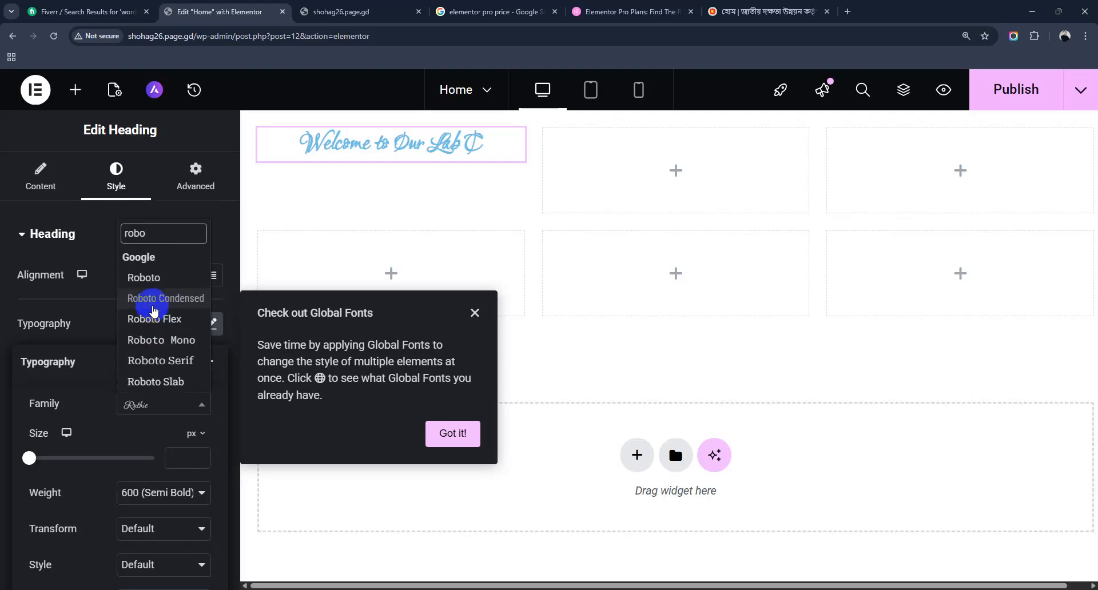
left_click(154, 277)
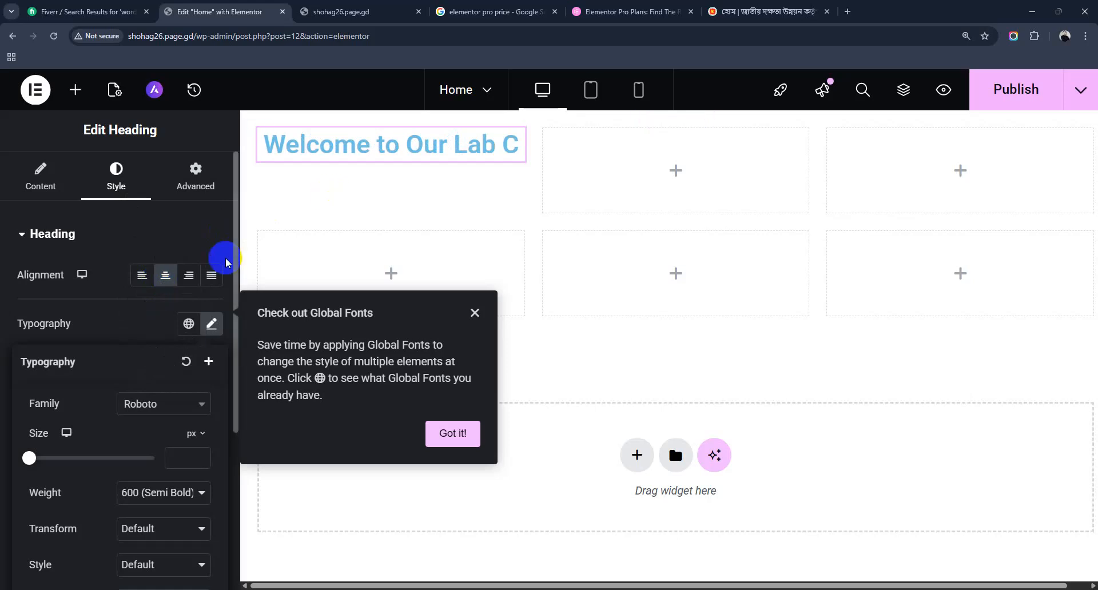
Set the heading's font size to 30 px
scroll(67, 390, "down", 1)
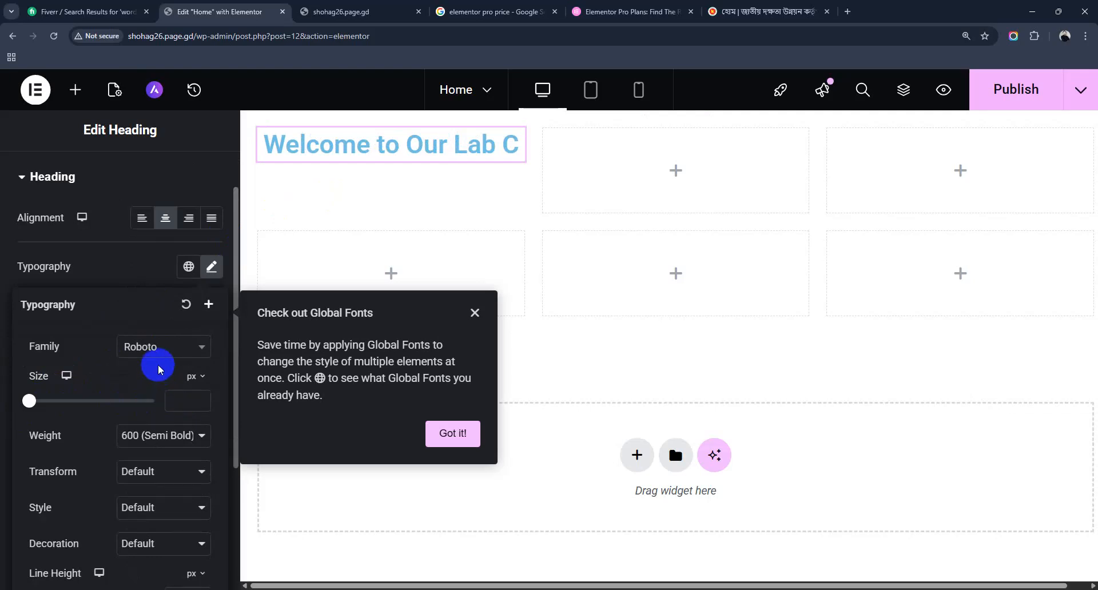
left_click(28, 400)
mouse_move(28, 401)
left_mouse_down()
mouse_move(103, 401)
mouse_move(29, 400)
mouse_move(47, 401)
left_mouse_up()
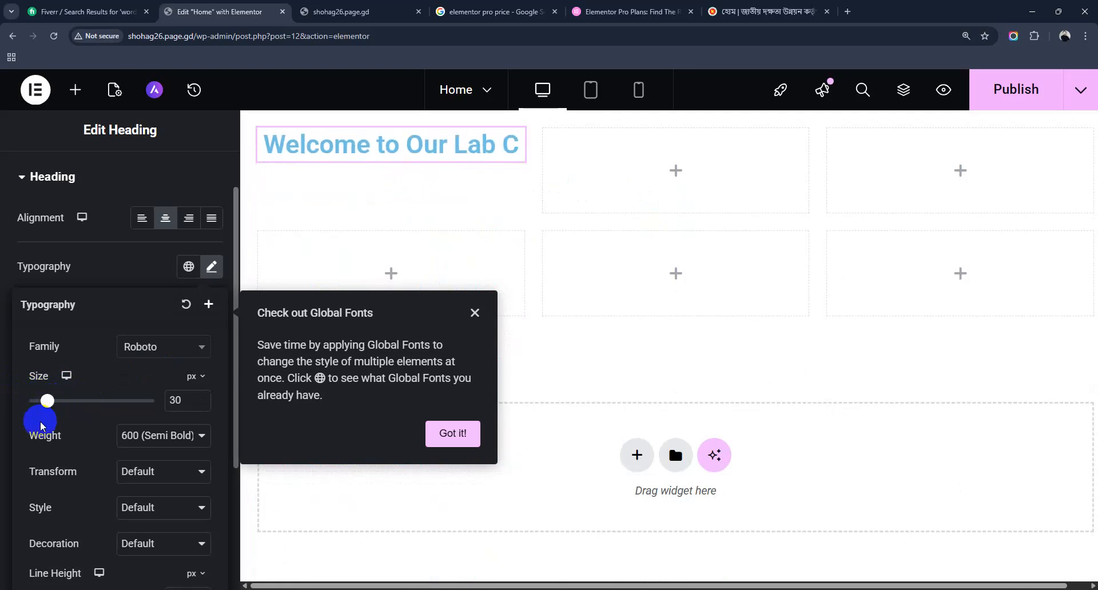
Try the Bold weight on the heading, and set its font weight to Normal
left_click(153, 445)
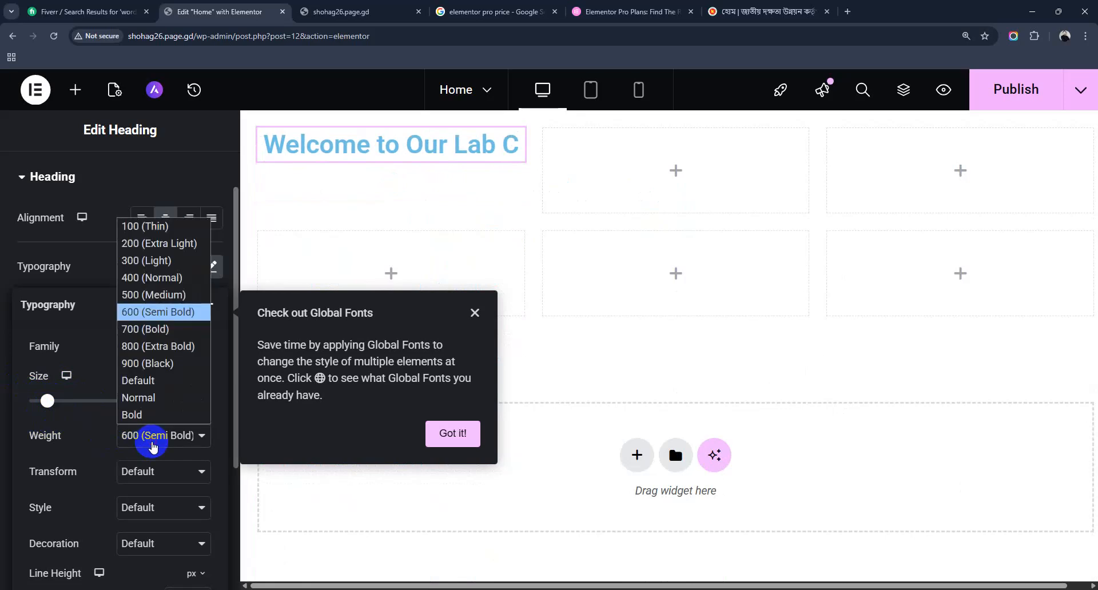
left_click(140, 414)
left_click(179, 437)
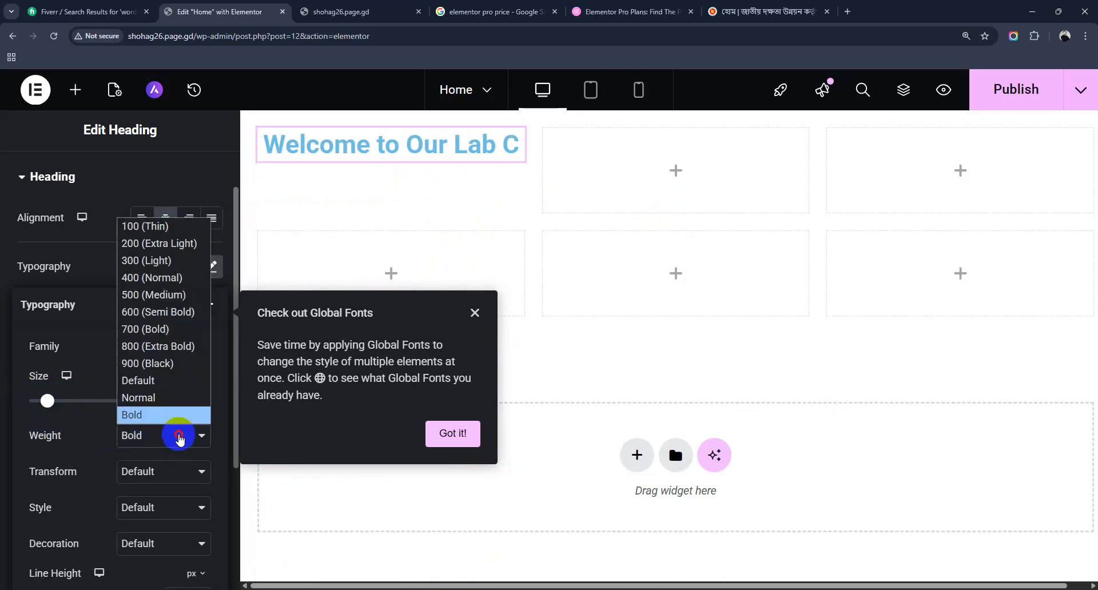
left_click(150, 398)
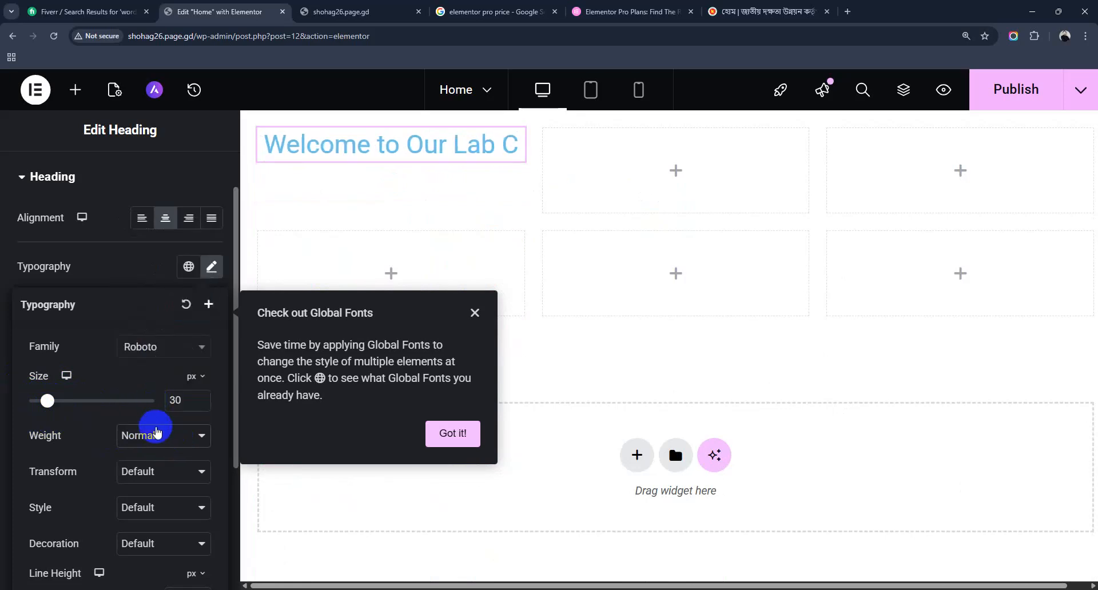
Try the 700 (Bold) and 800 (Extra Bold) weights on the heading, and set its font weight to 900 (Black)
left_click(156, 430)
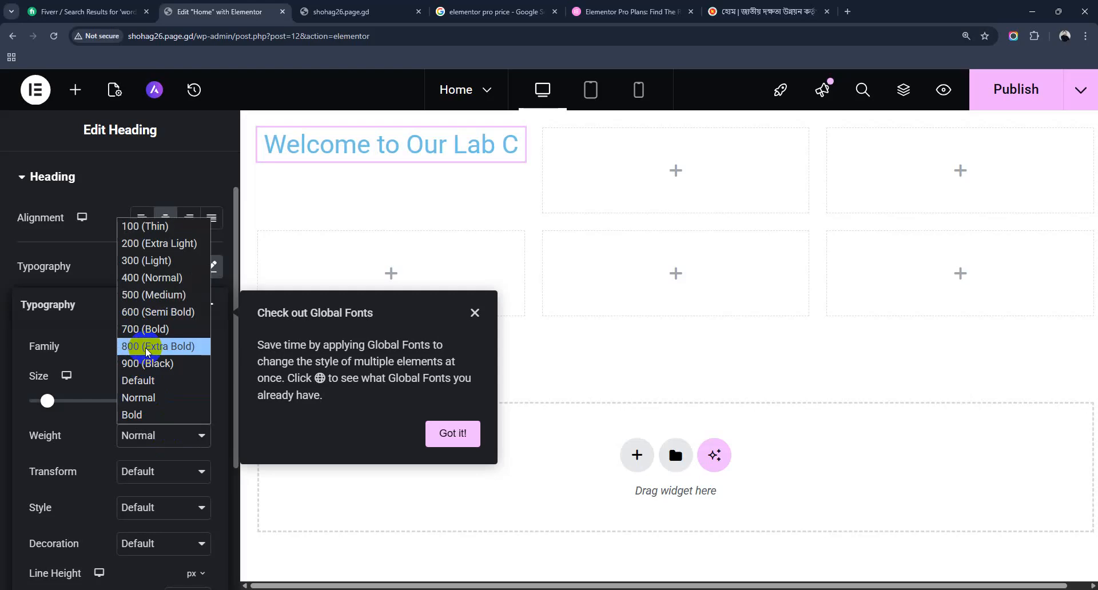
left_click(146, 331)
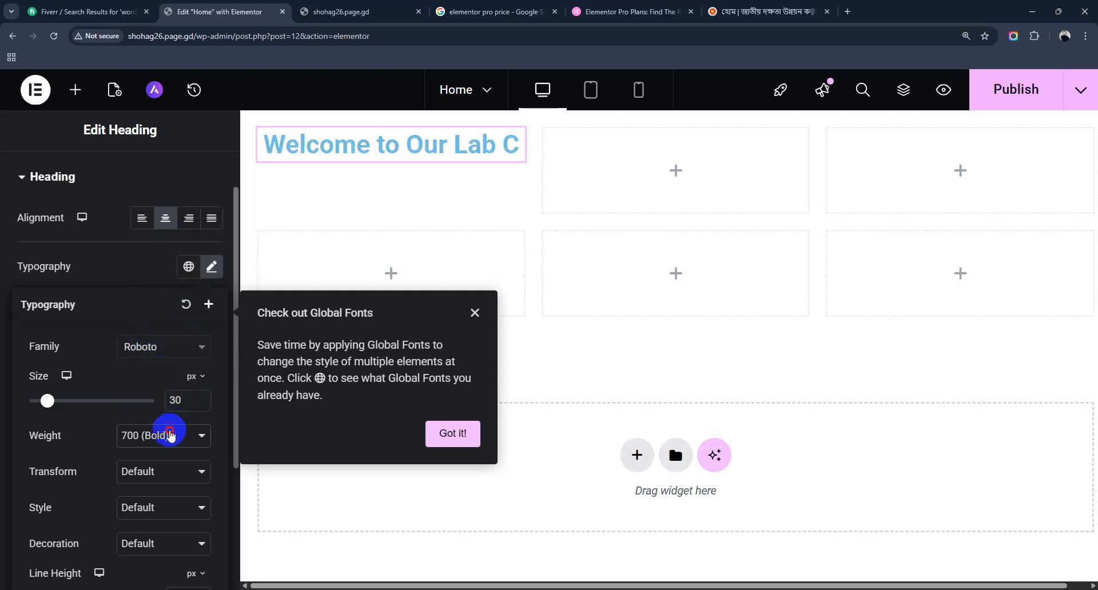
left_click(170, 435)
left_click(156, 352)
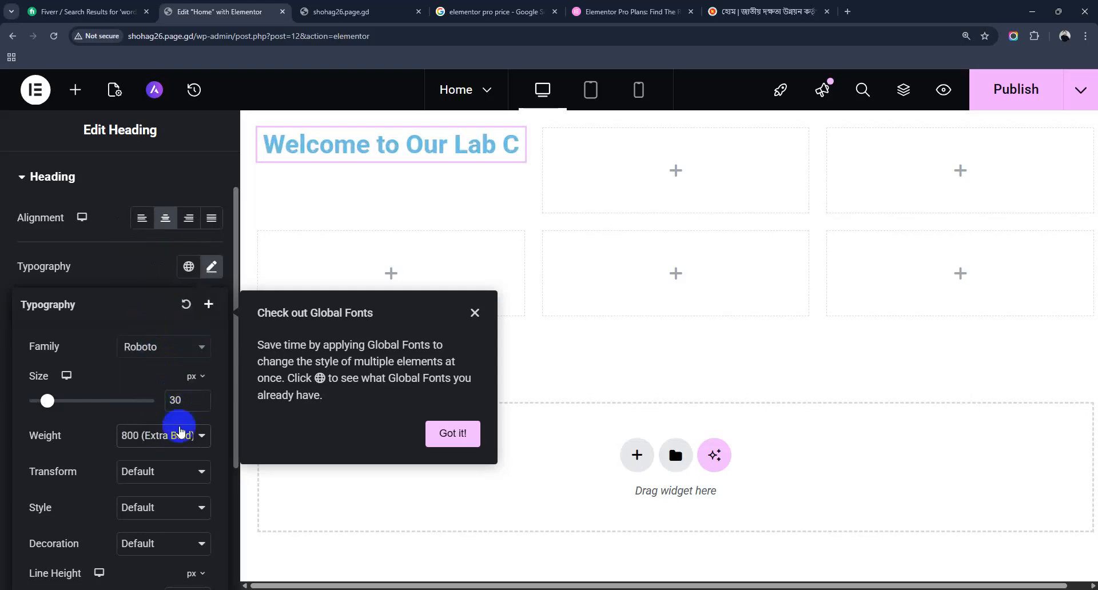
left_click(169, 435)
left_click(156, 369)
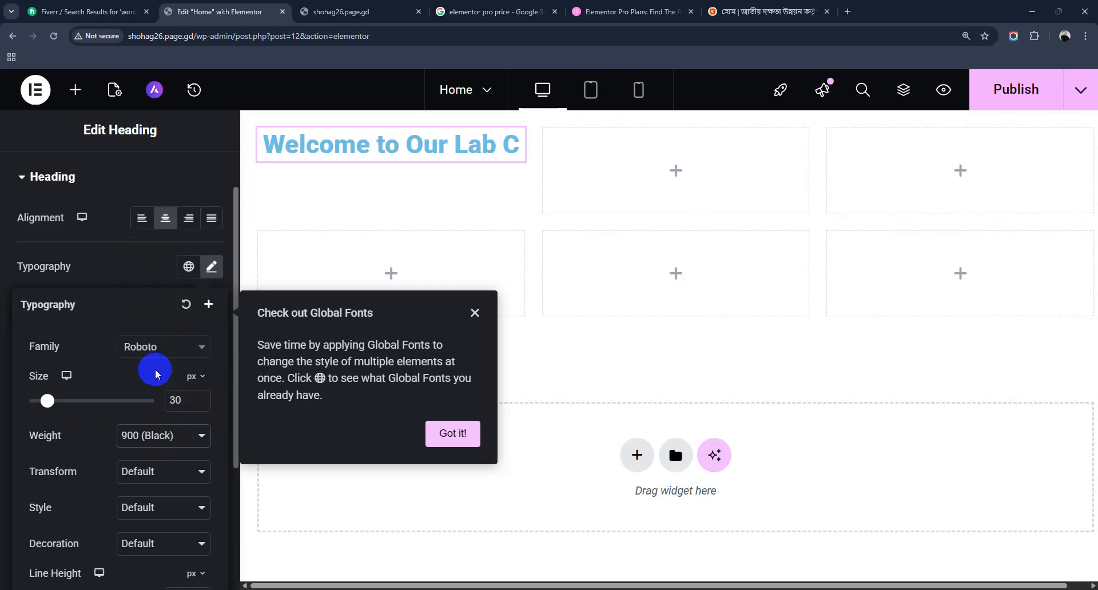
left_click(475, 313)
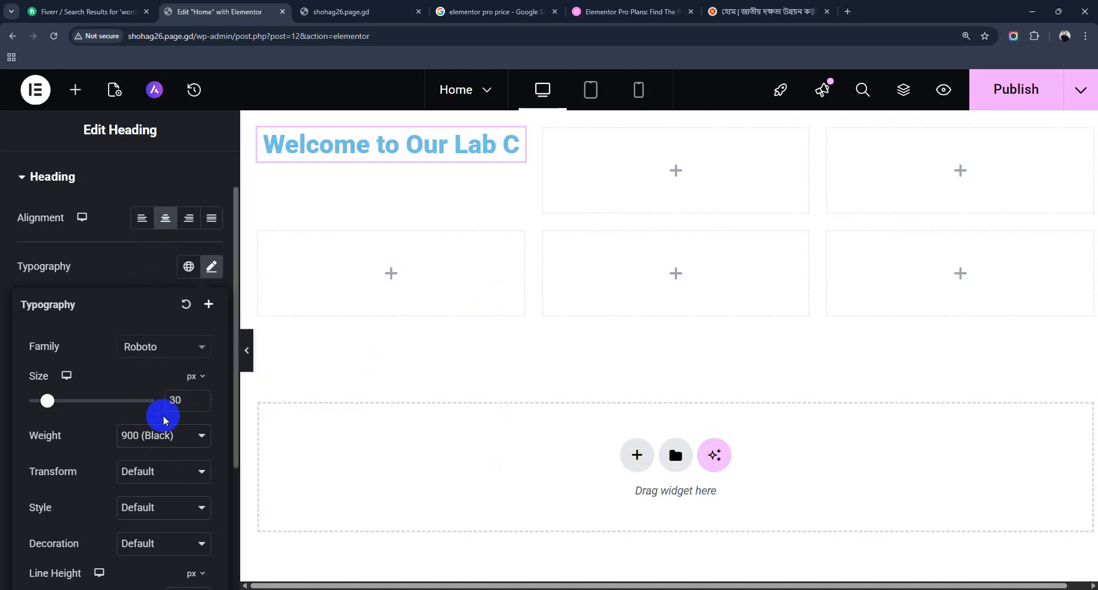
left_click(154, 446)
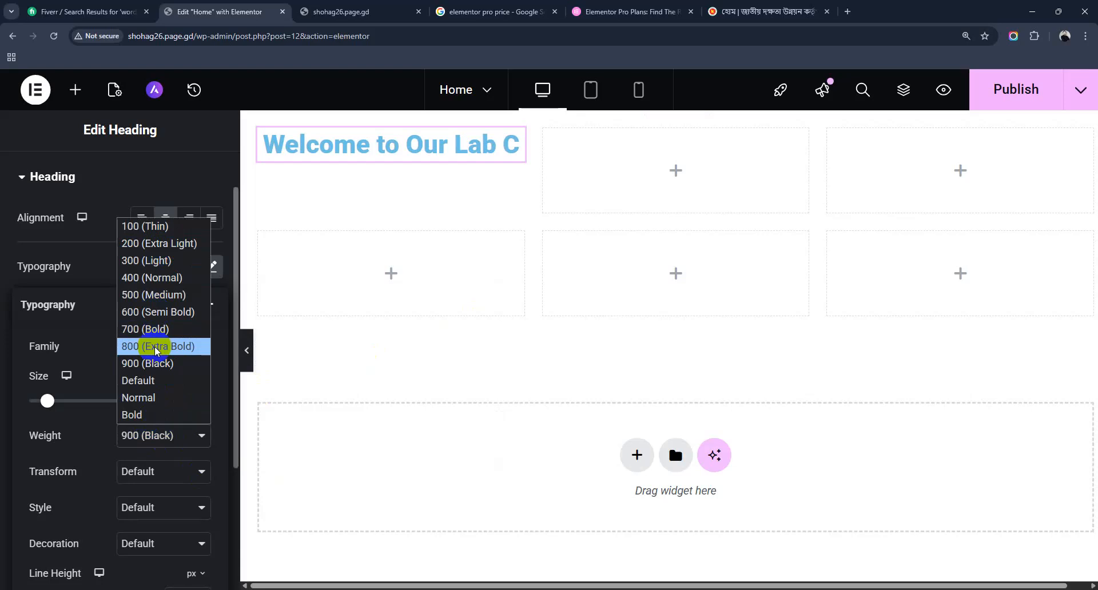
left_click(79, 454)
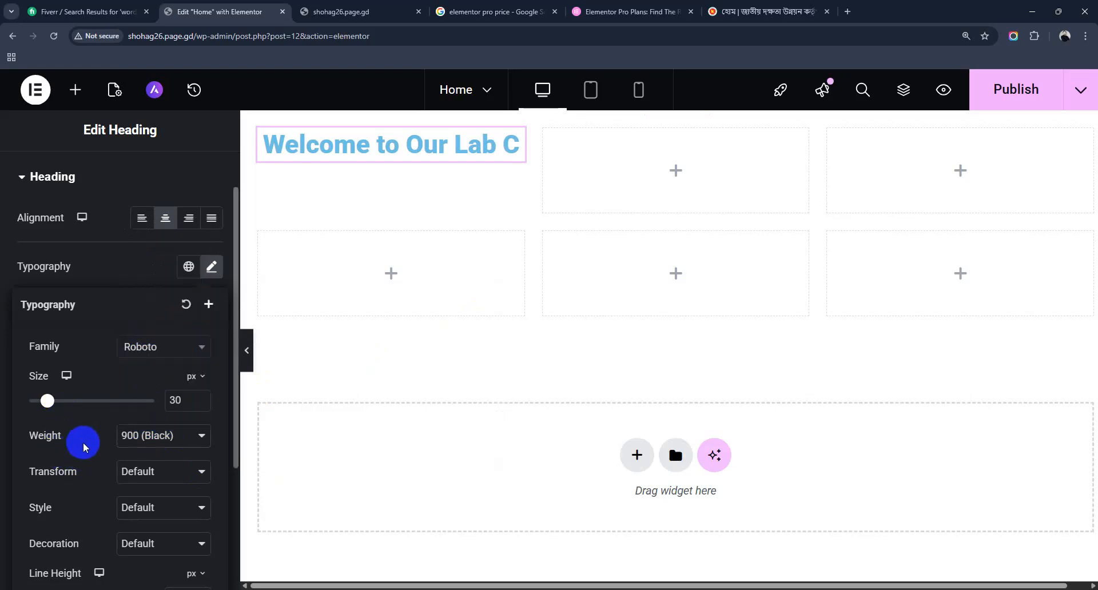
Try the Lowercase and Normal text transforms on the heading, and set its transform to Uppercase
left_click(146, 472)
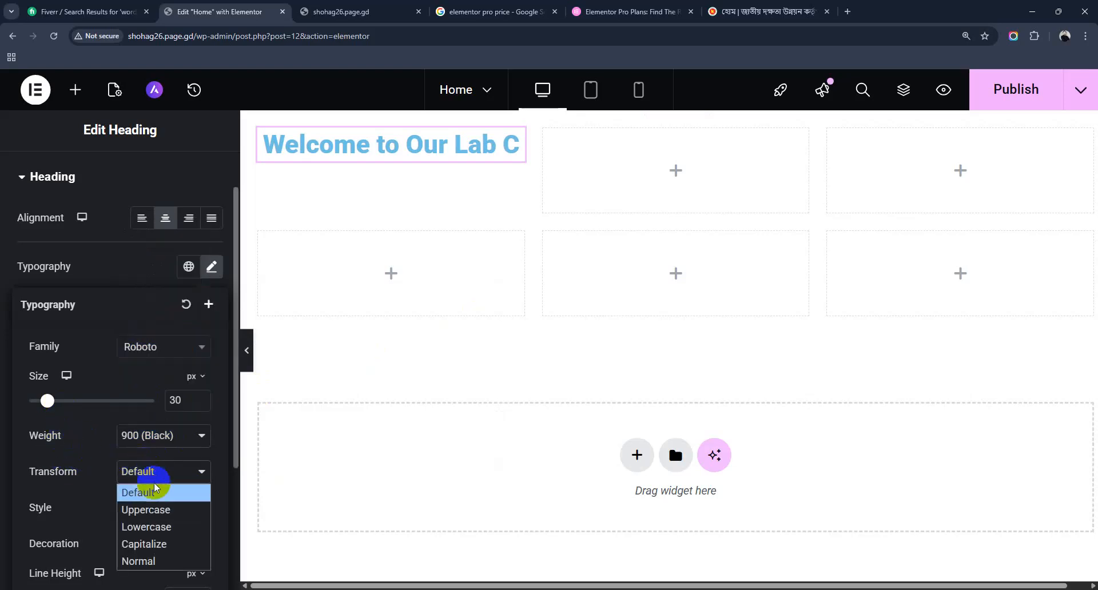
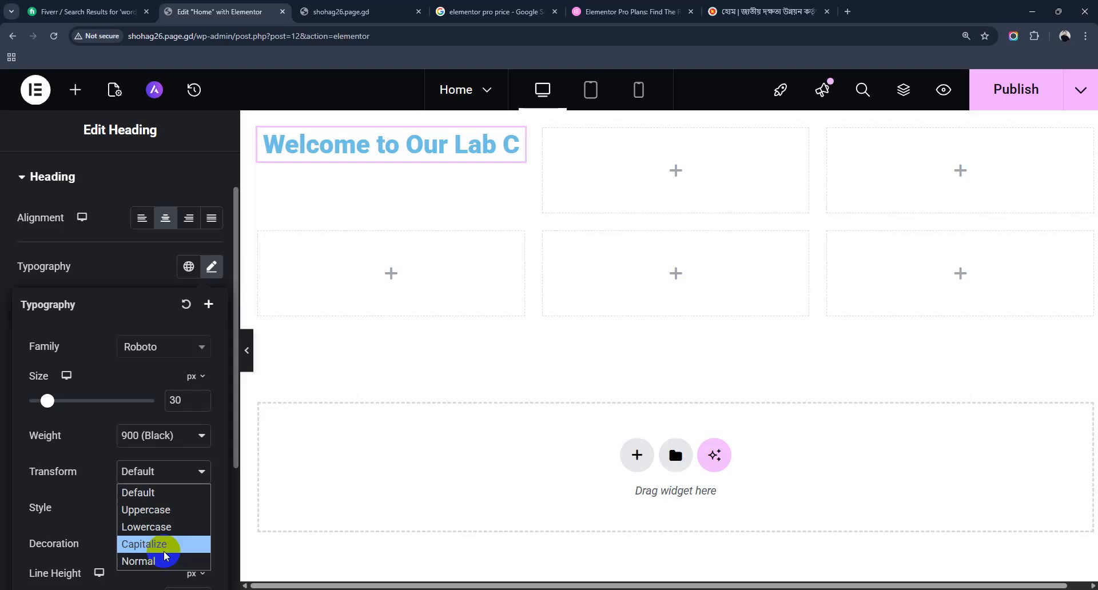
left_click(145, 526)
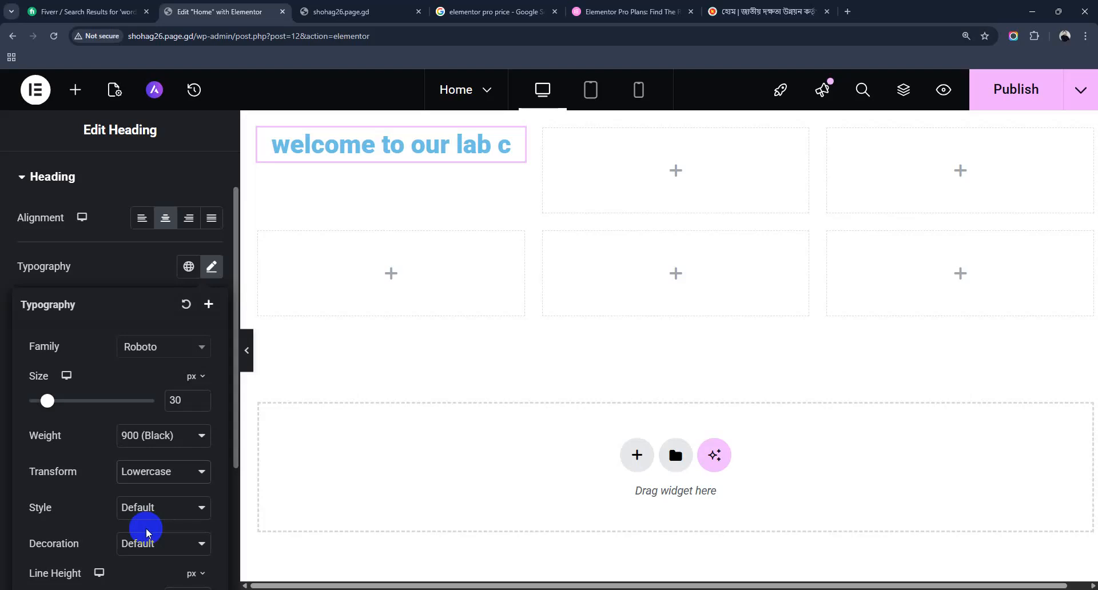
left_click(162, 481)
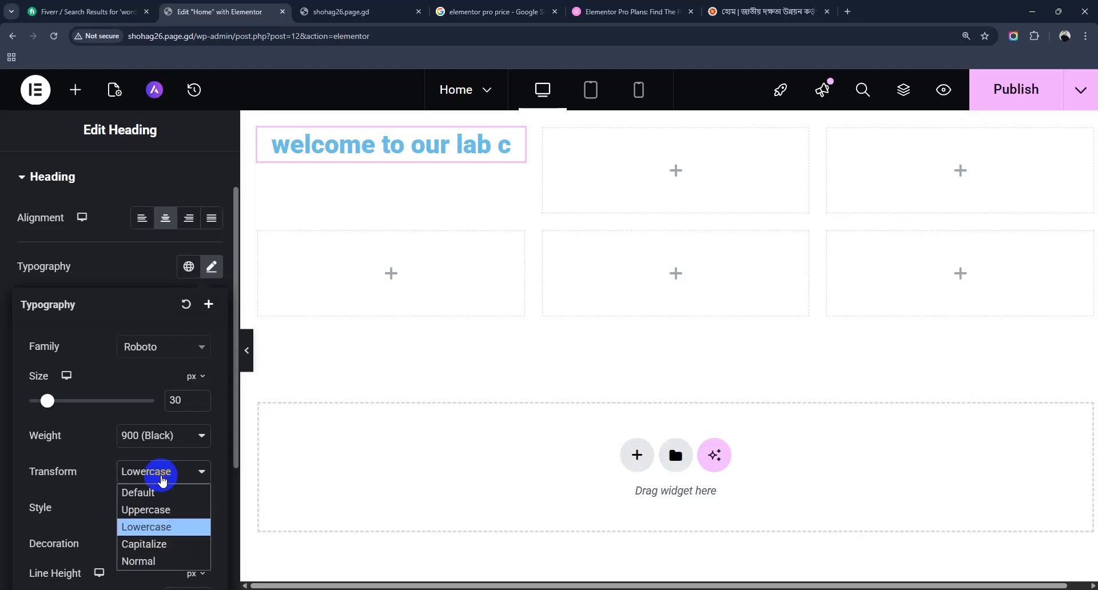
left_click(157, 514)
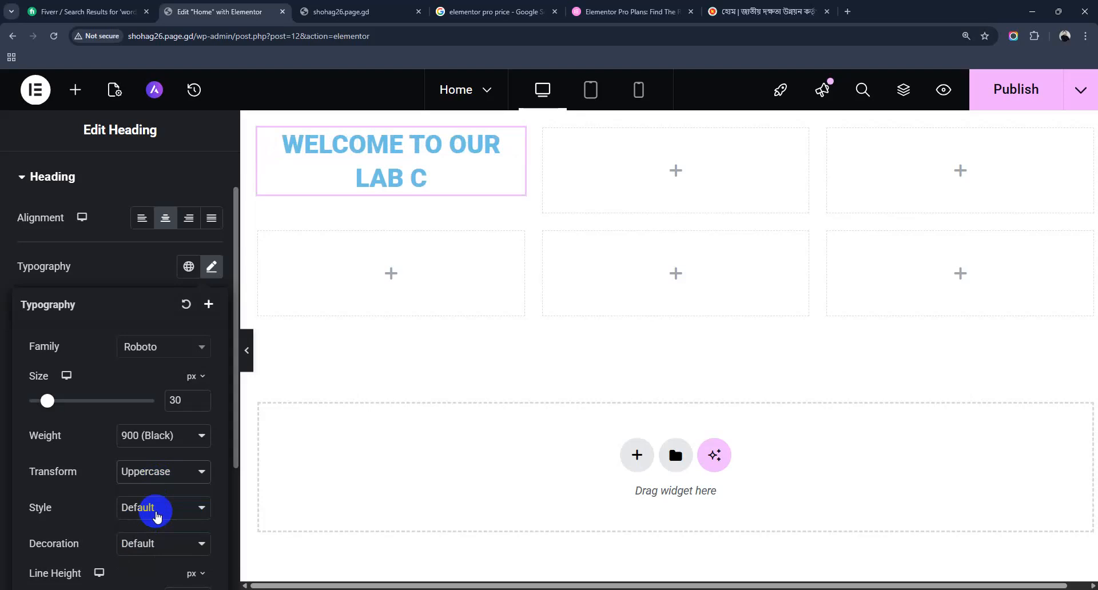
left_click(152, 479)
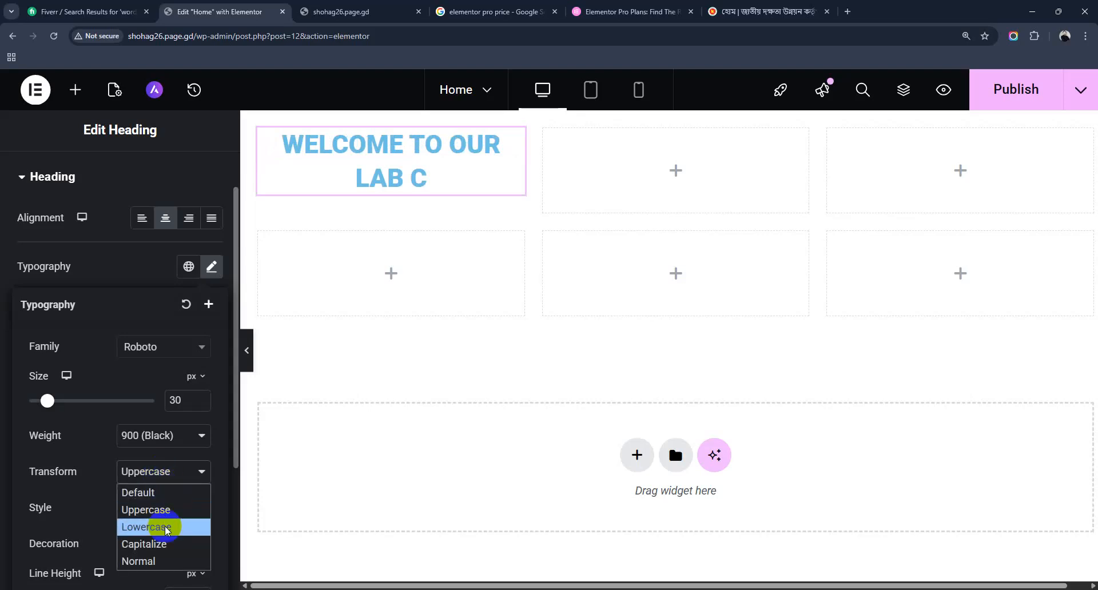
left_click(163, 559)
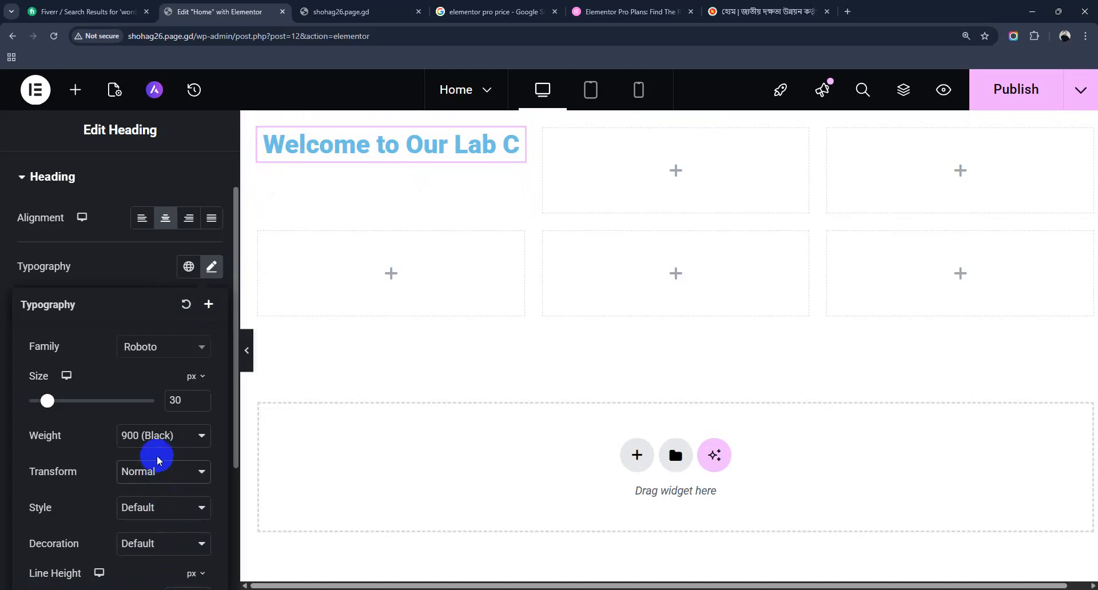
left_click(154, 473)
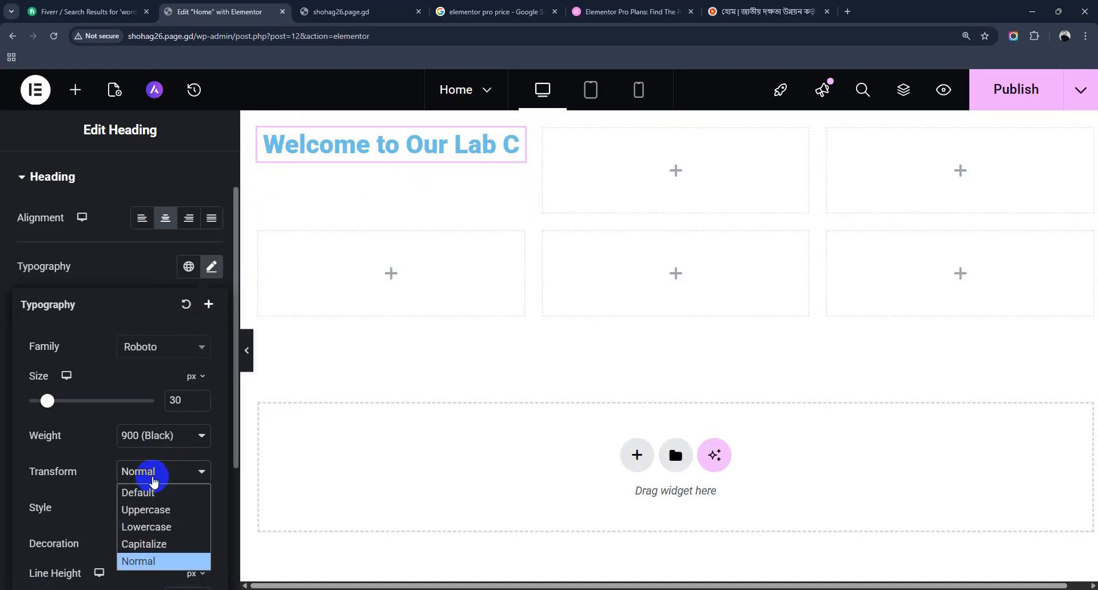
left_click(152, 510)
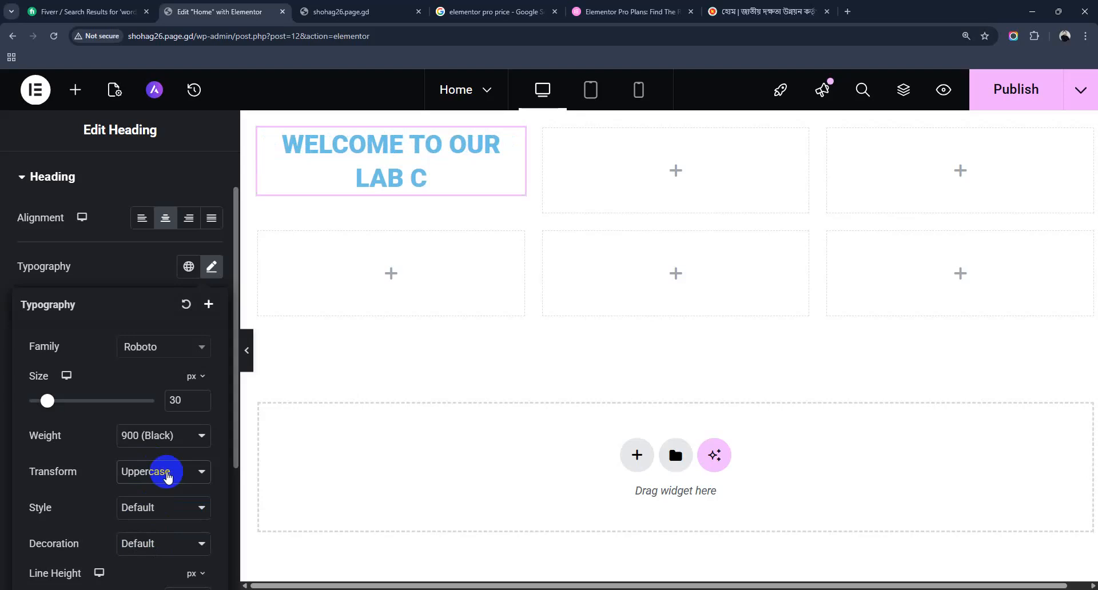
Try the Italic and Oblique font styles on the heading, and set its style to Normal
left_click(150, 511)
scroll(150, 510, "down", 2)
left_click(146, 393)
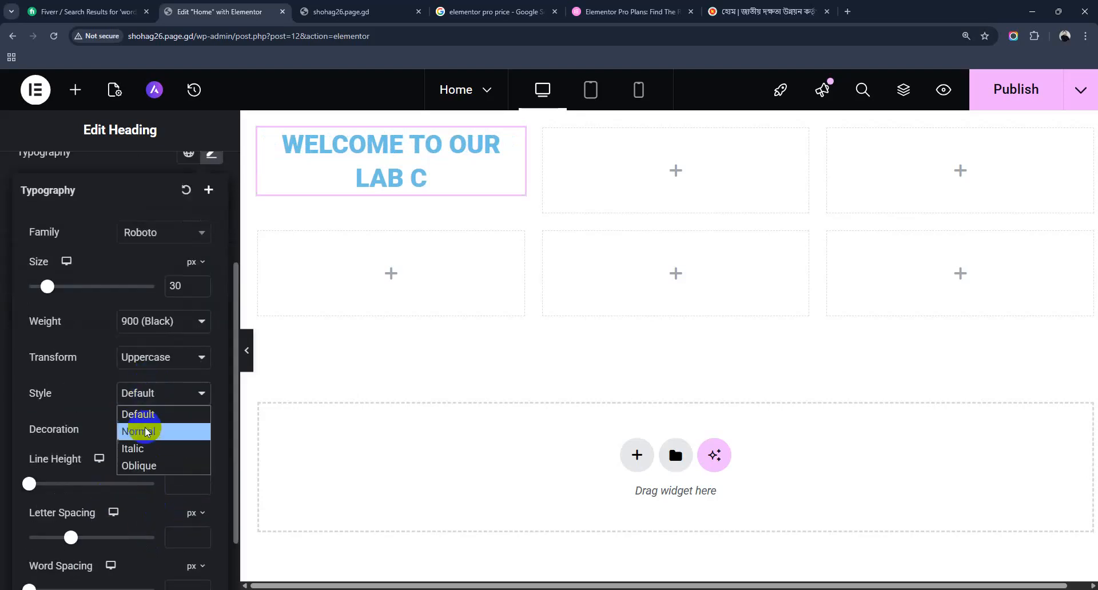
left_click(147, 437)
left_click(147, 393)
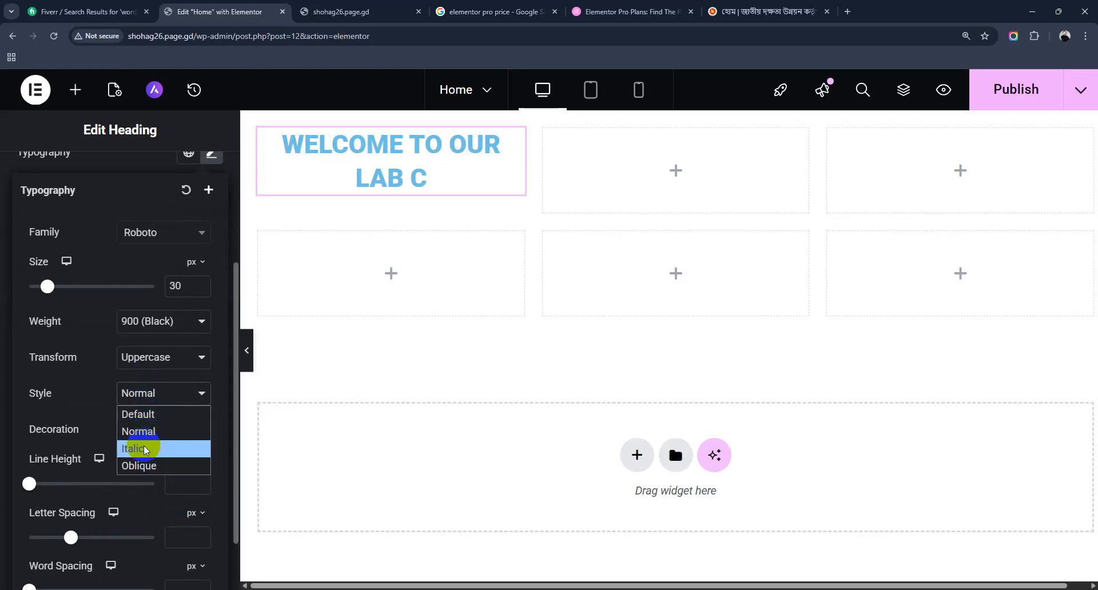
left_click(143, 445)
left_click(143, 394)
left_click(138, 461)
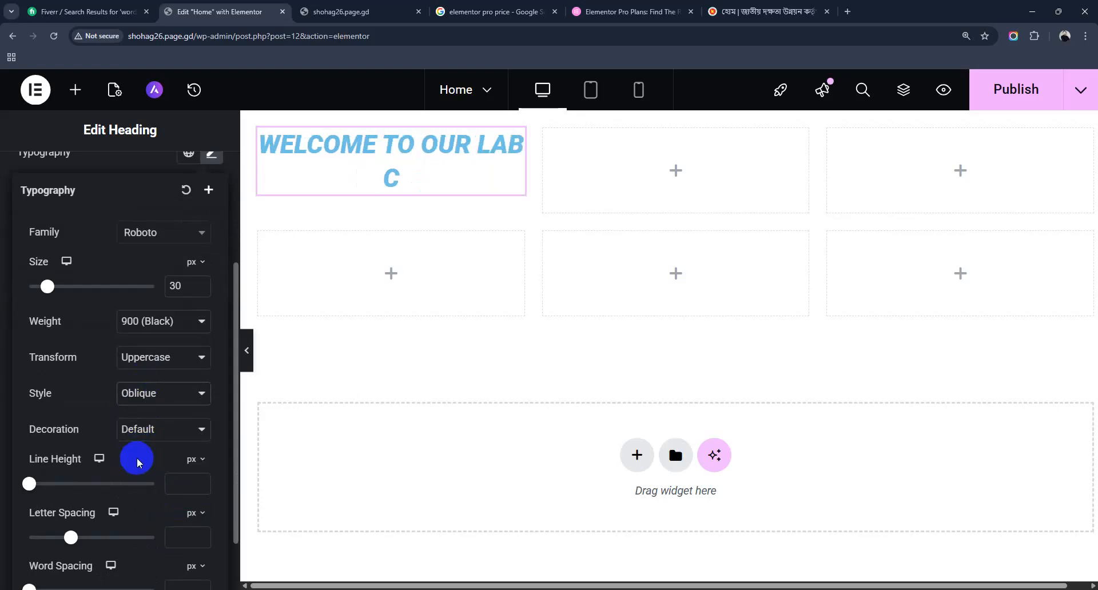
left_click(151, 395)
left_click(148, 430)
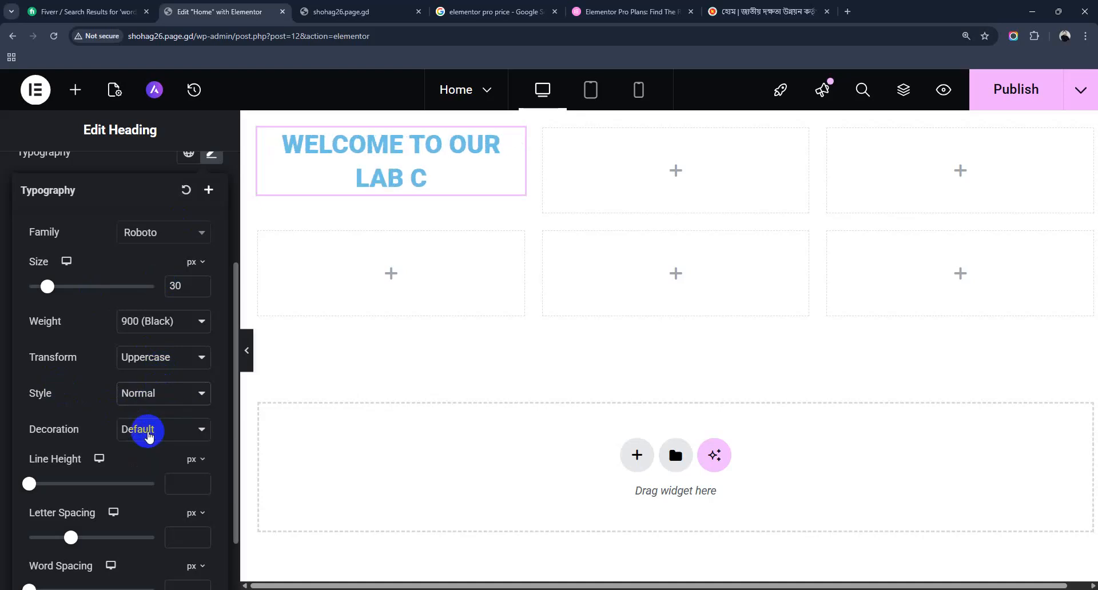
Try the Underline, Overline and Line Through decorations on the heading, and set its decoration to None
scroll(149, 454, "down", 1)
scroll(143, 452, "down", 1)
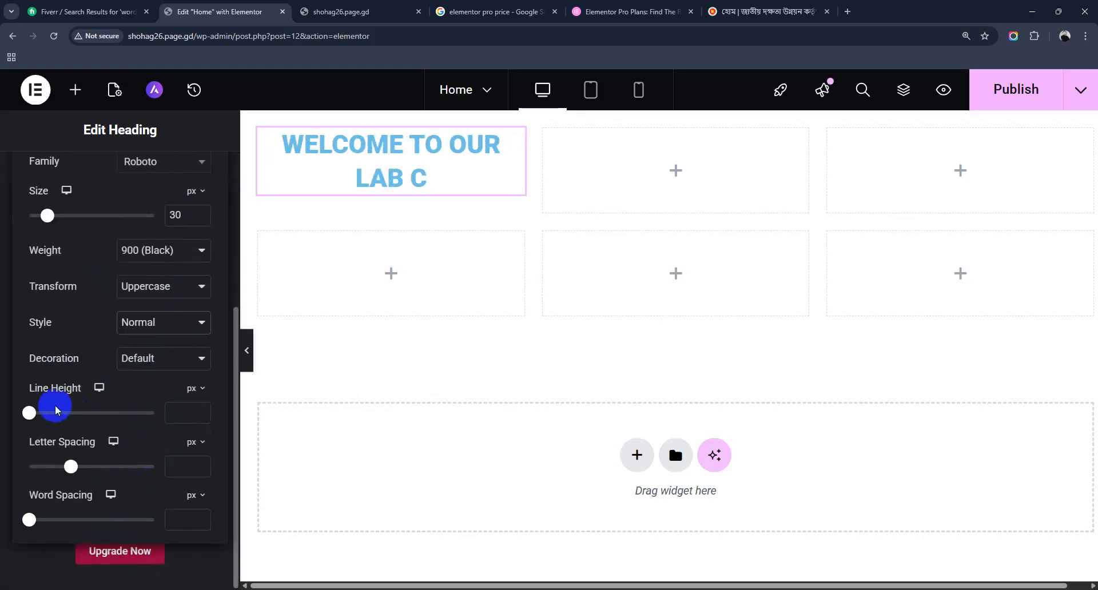
left_click(139, 359)
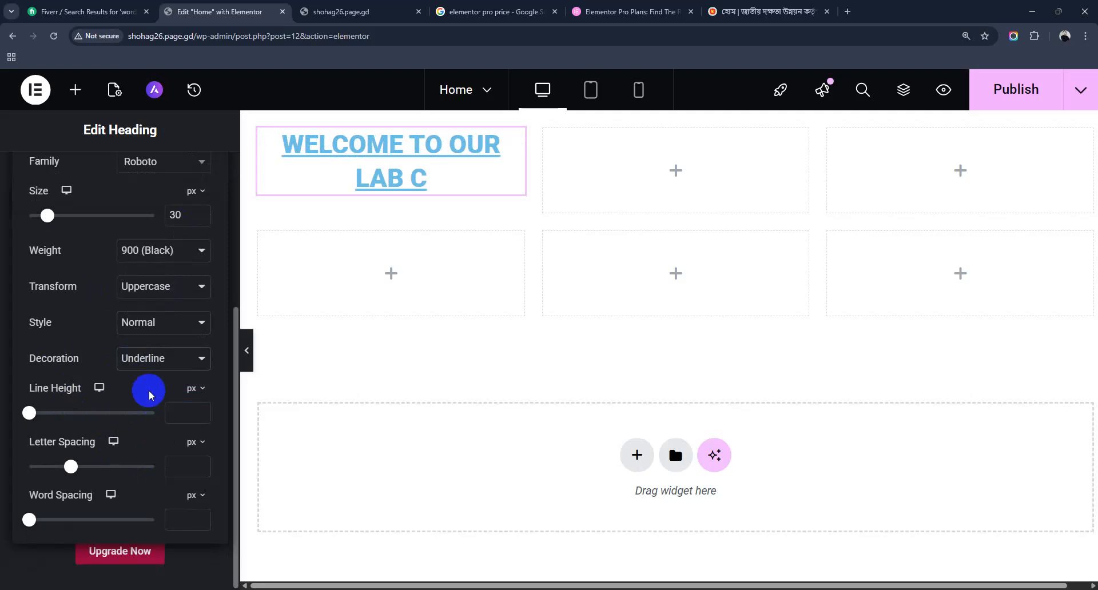
left_click(162, 358)
left_click(151, 414)
left_click(160, 357)
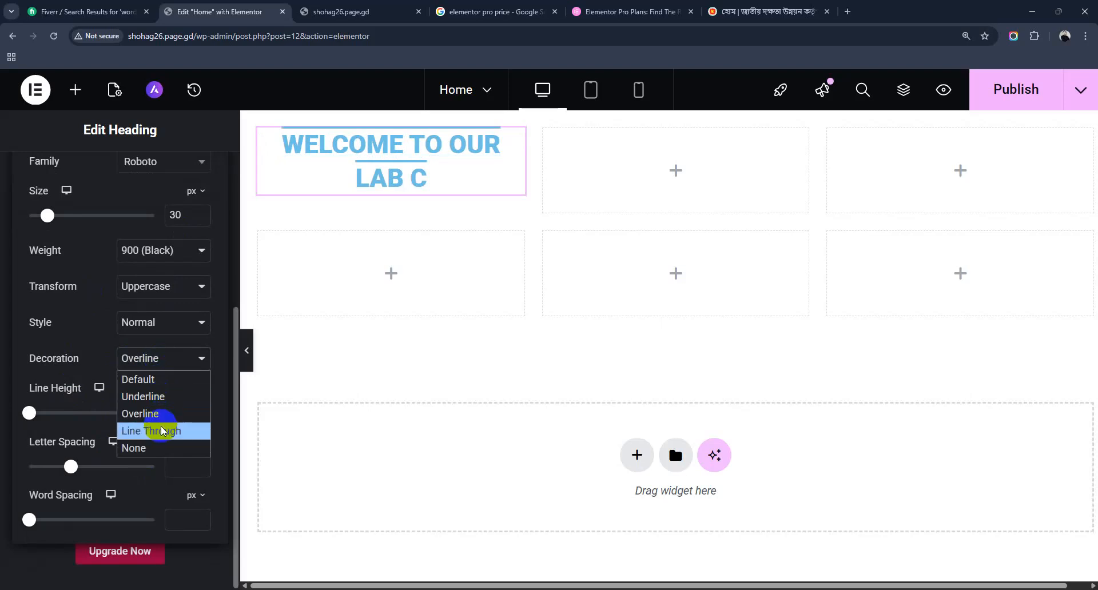
left_click(162, 430)
left_click(143, 366)
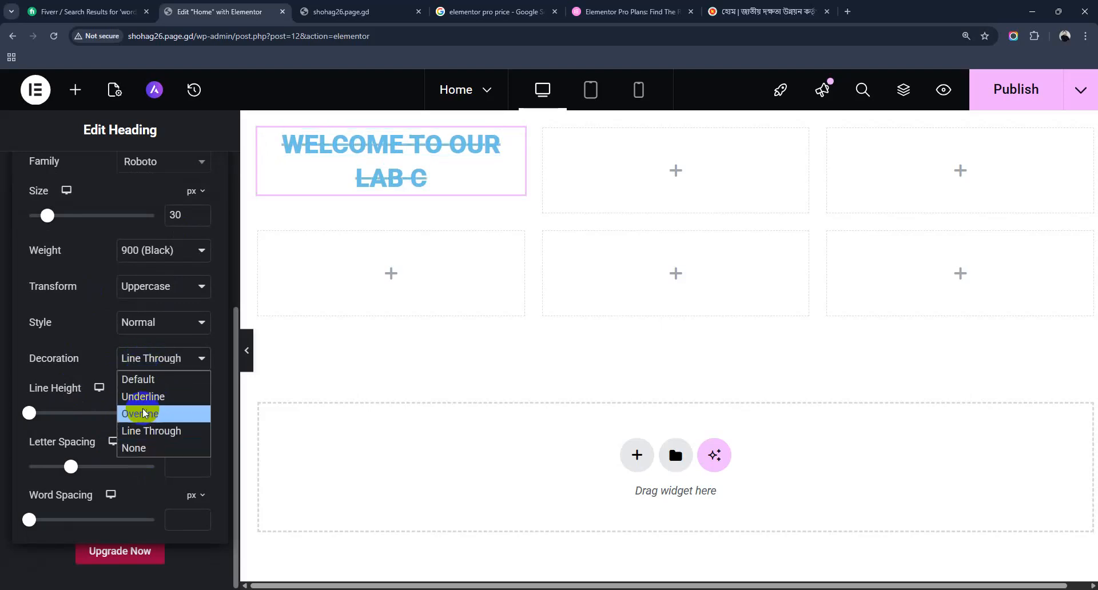
left_click(142, 447)
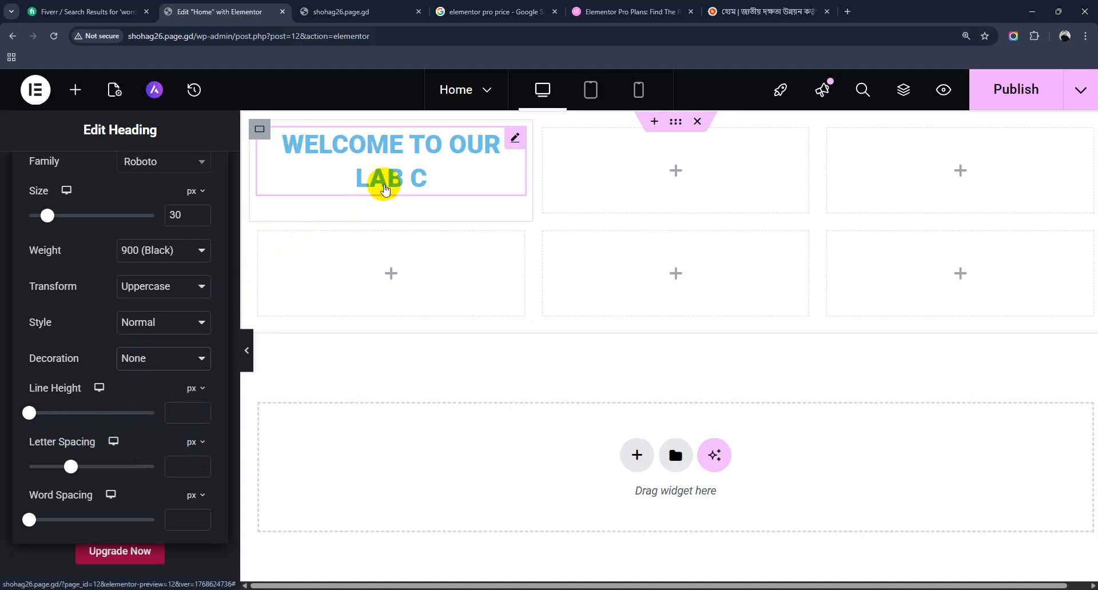
Set the heading's line height to 34 px and its letter spacing to 1 px
left_click(70, 468)
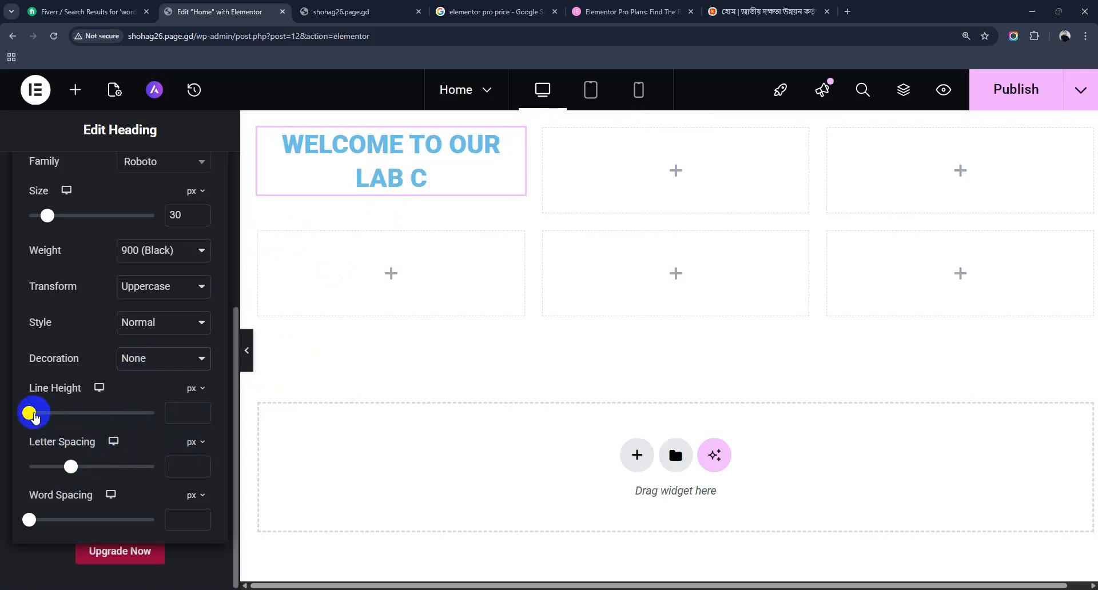
left_click_drag(29, 413, 75, 413)
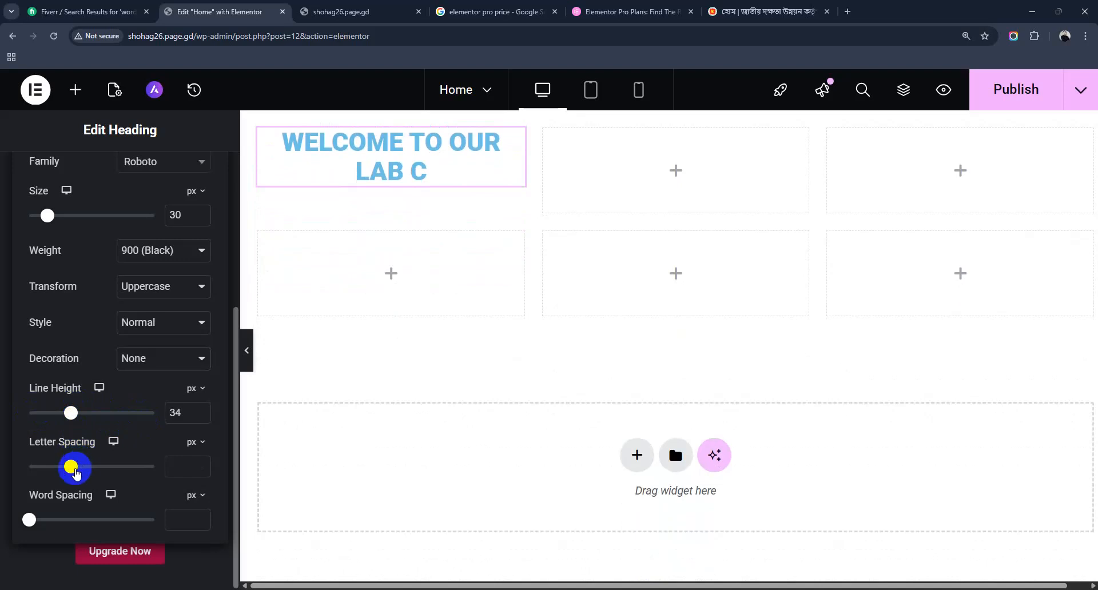
mouse_move(76, 474)
left_mouse_down()
mouse_move(73, 426)
mouse_move(71, 469)
mouse_move(135, 461)
mouse_move(83, 458)
left_mouse_up()
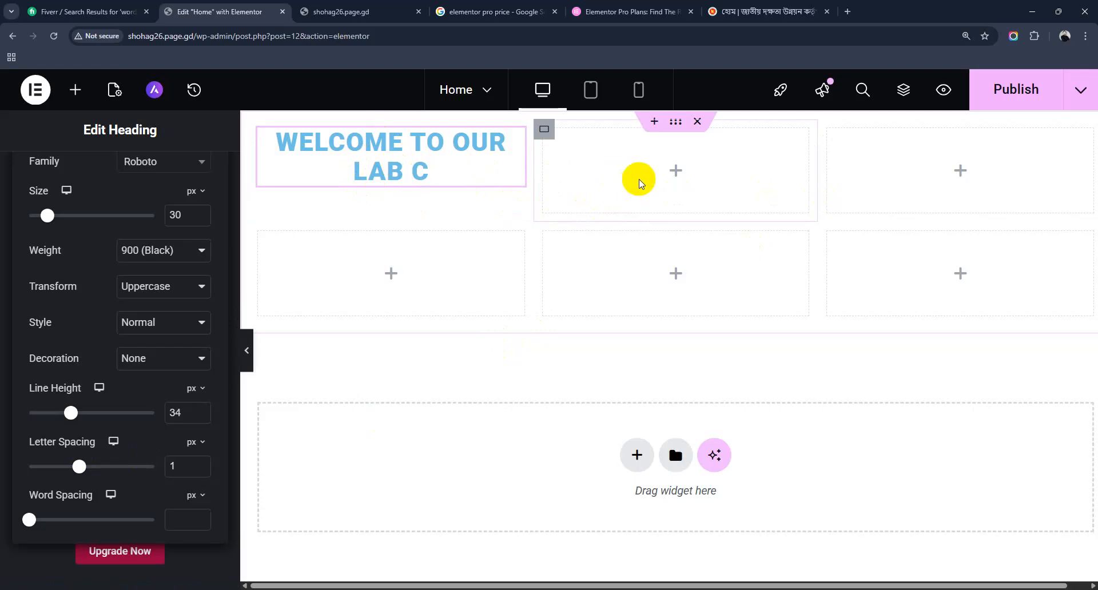
left_click(40, 517)
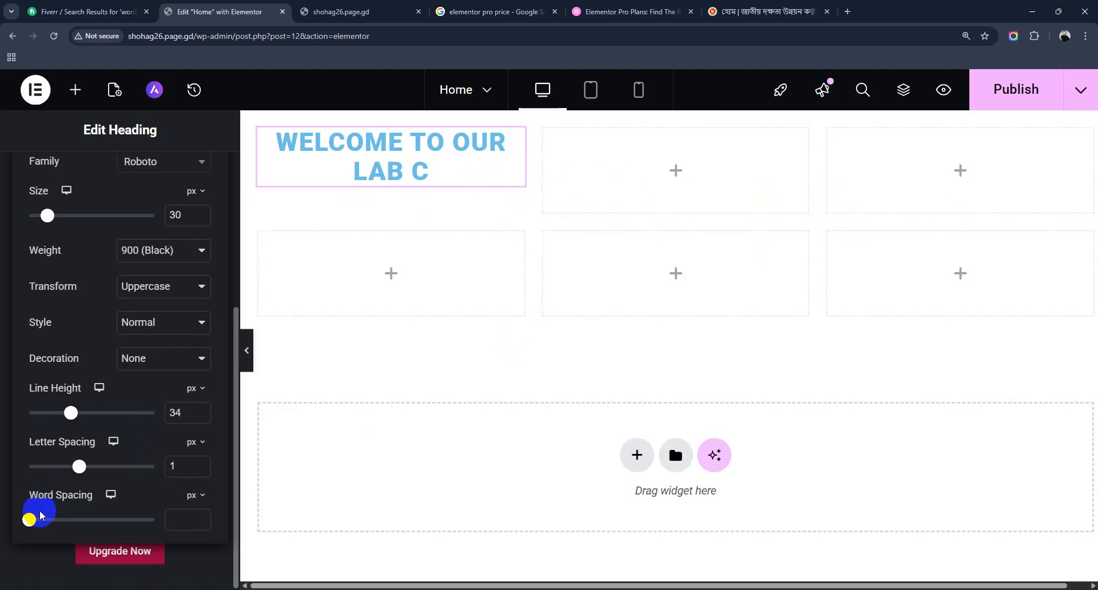
Set the heading's margin to 55 px and its padding to 54 px on all four sides
scroll(57, 486, "up", 4)
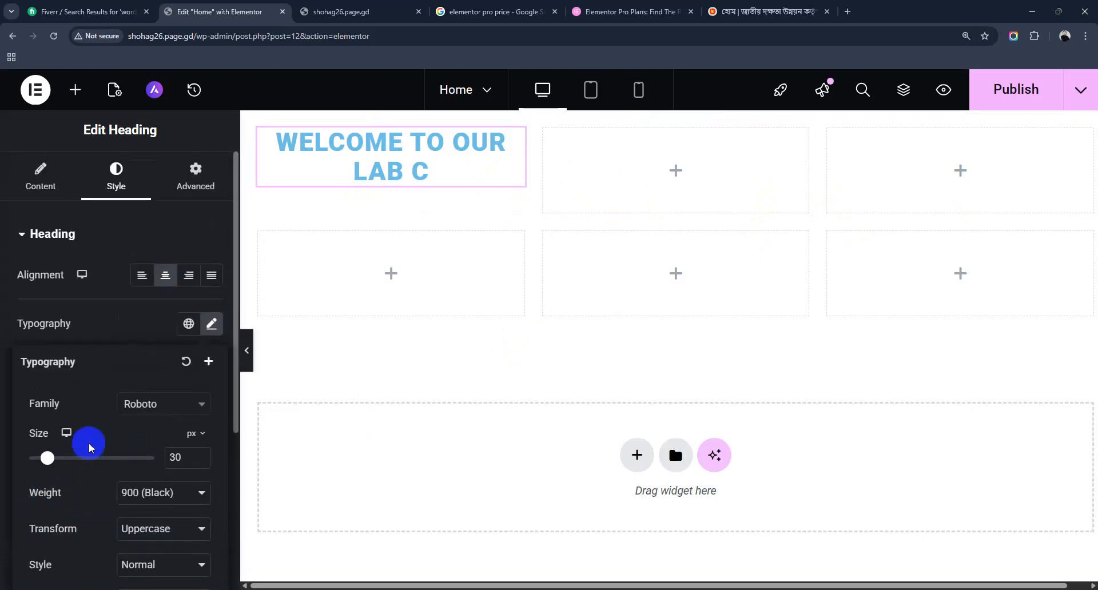
left_click(198, 186)
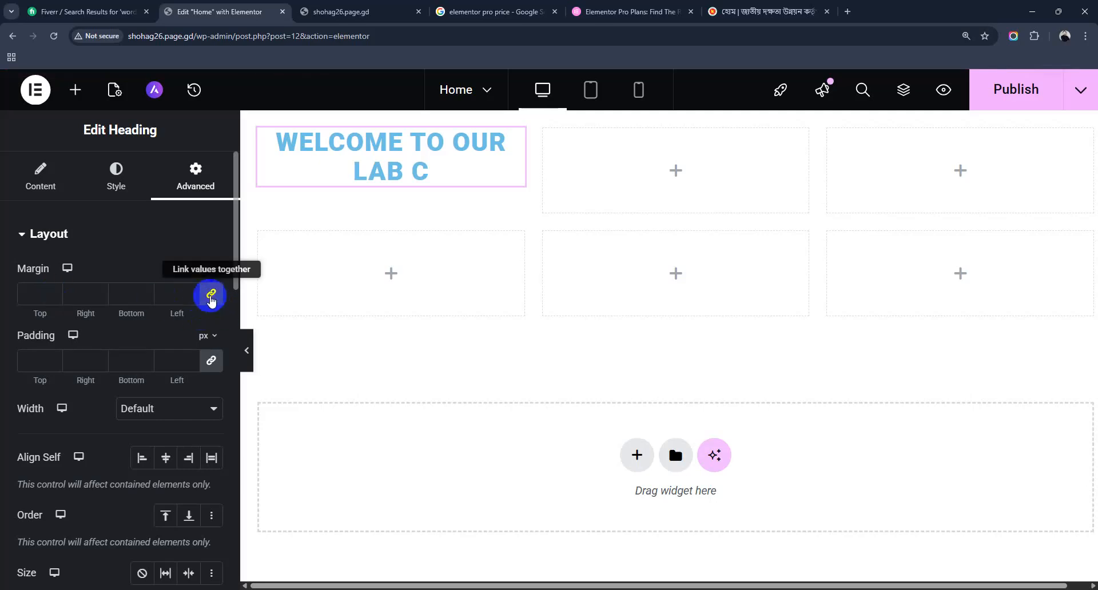
left_click(48, 292)
key("Up")
key("Up")
key("Up")
key("Up")
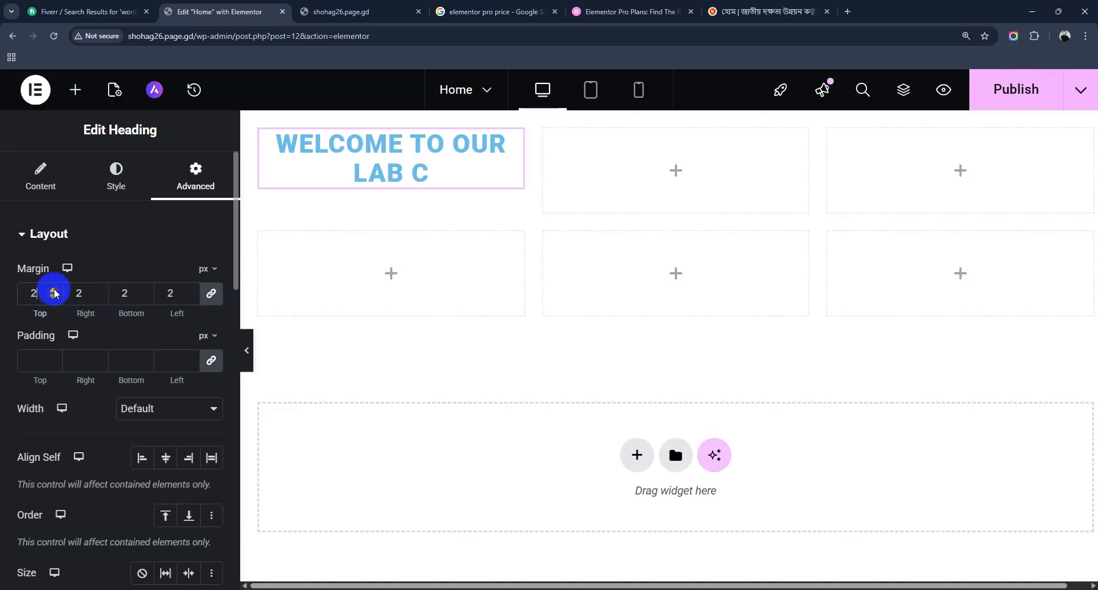
key("Up")
key("Up")
key("Up")
key("Up")
key("Up")
key("Up")
key("Up")
key("Up")
key("Up")
key("Up")
key("Up")
key("Up")
key("Up")
key("Up")
key("Up")
key("Up")
key("Up")
key("Up")
key("Up")
key("Up")
key("Up")
key("Up")
key("Up")
key("Up")
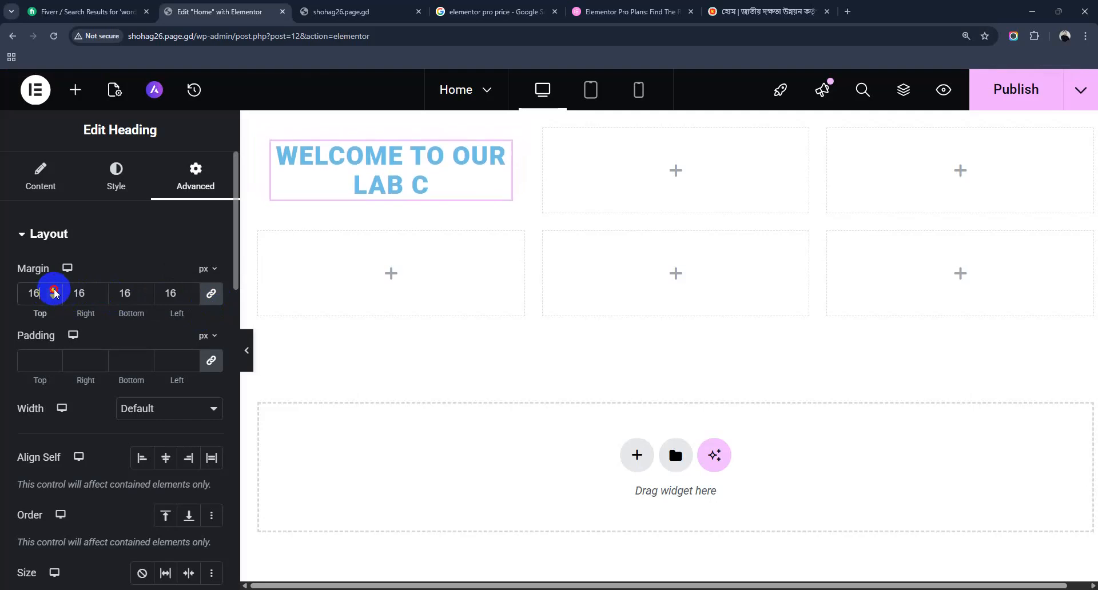
left_click(54, 289)
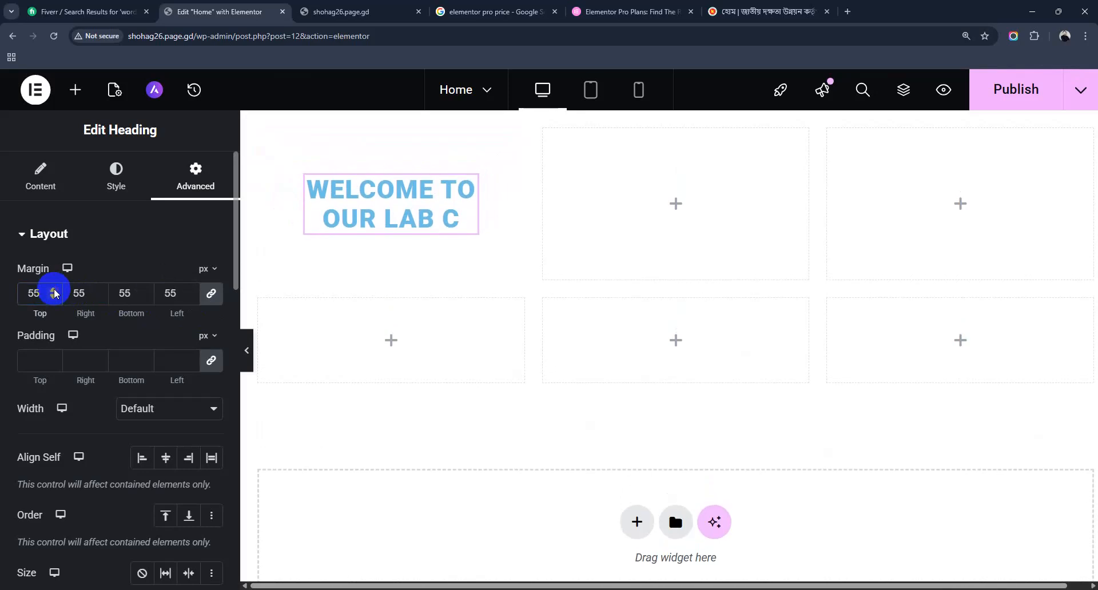
triple_click(54, 357)
left_click_drag(53, 359, 53, 358)
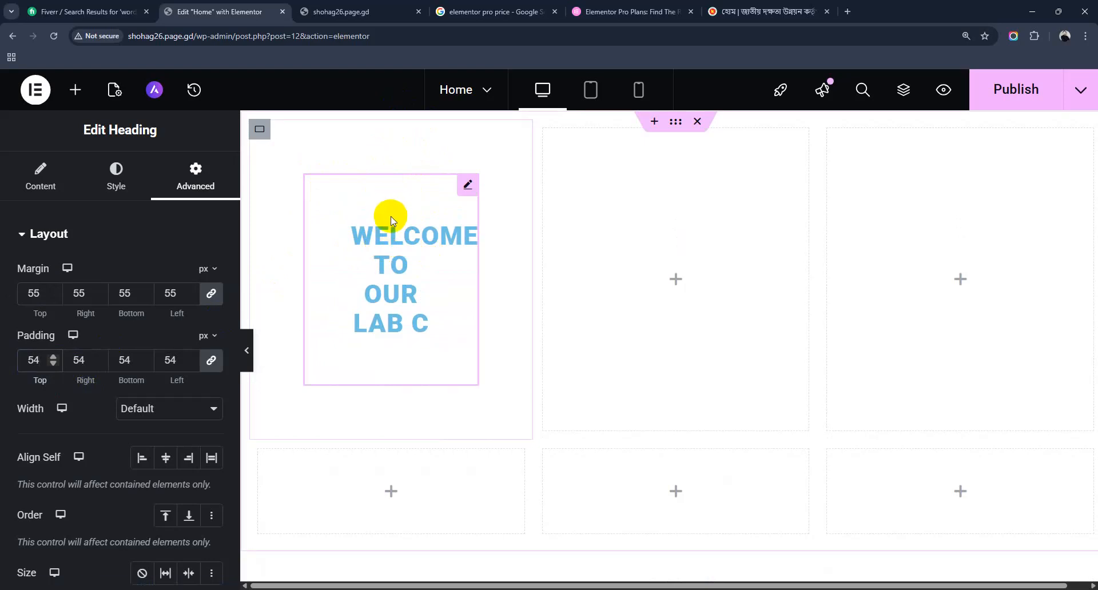
Reset the heading's margin and padding to 0 px on all four sides
left_click(210, 294)
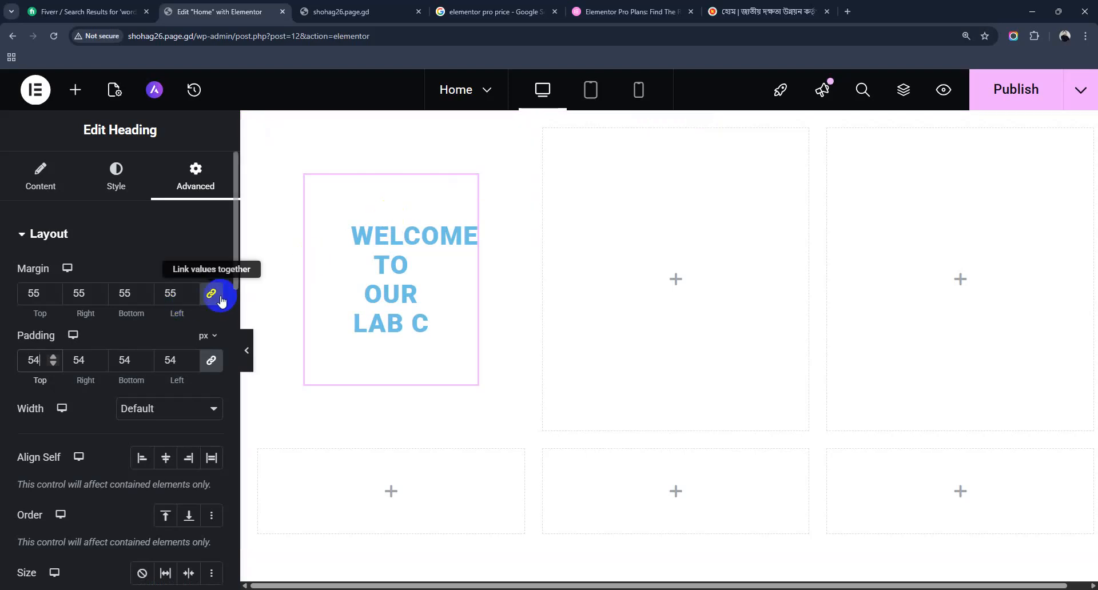
left_click(53, 297)
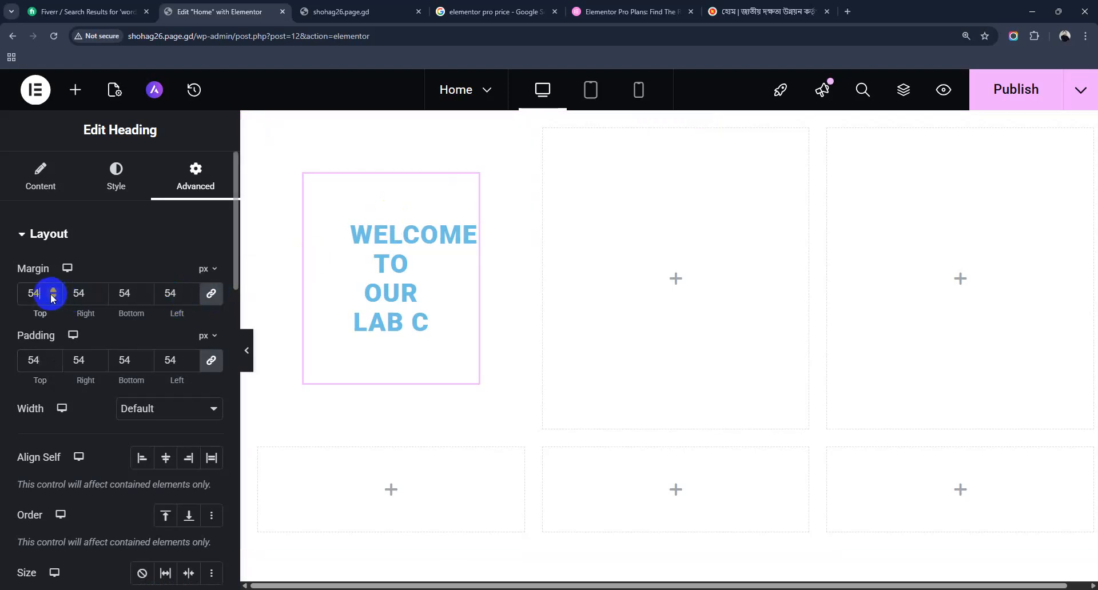
left_click_drag(50, 294, 1, 299)
type("0")
left_click_drag(37, 359, 17, 360)
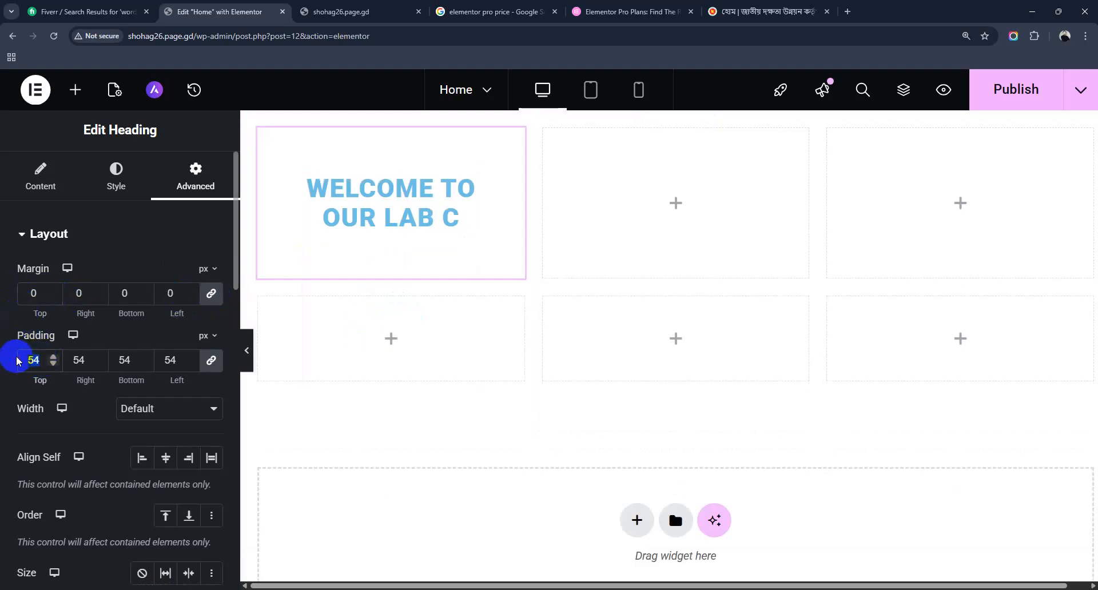
type("0")
Unlink the heading's margin values and set the top margin to 68 px and the bottom margin to 47 px
left_click(211, 293)
double_click(49, 293)
type("12")
scroll(53, 294, "up", 20)
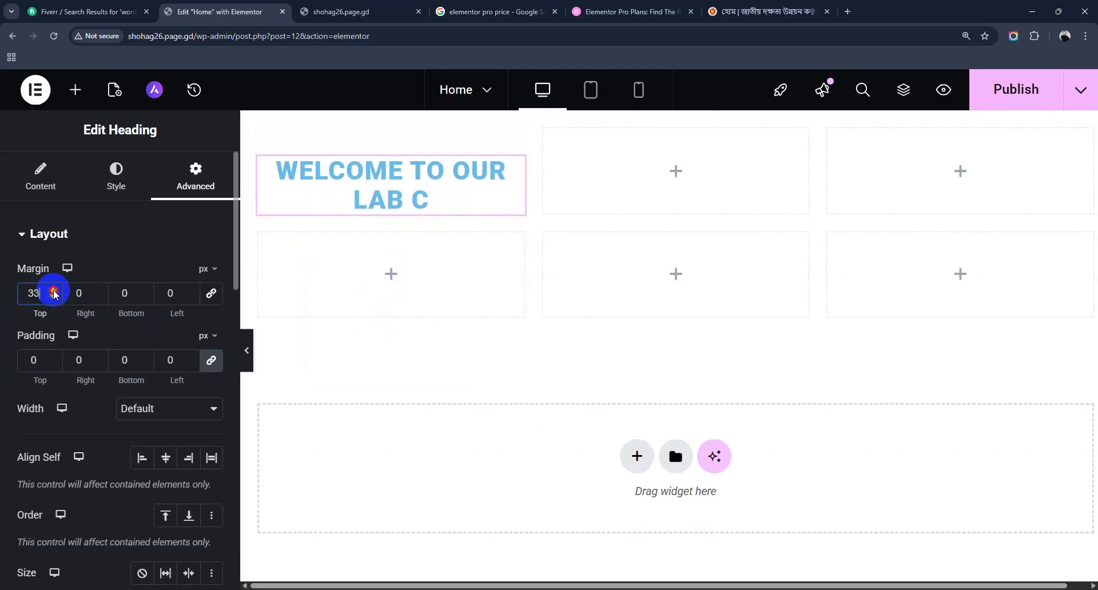
scroll(53, 294, "up", 16)
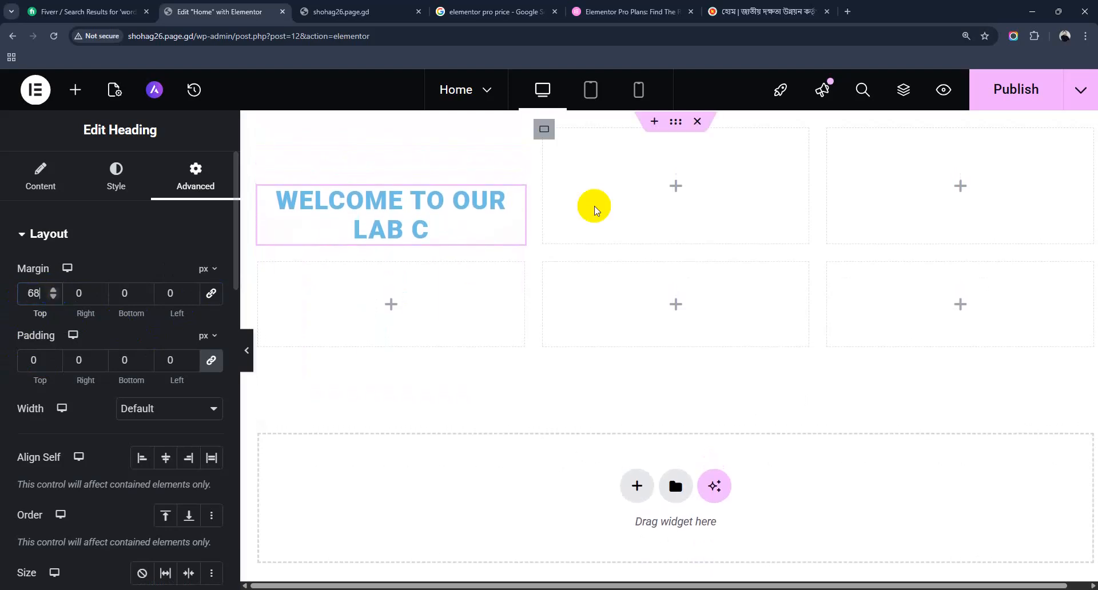
left_click(128, 294)
scroll(147, 294, "up", 4)
scroll(147, 294, "up", 20)
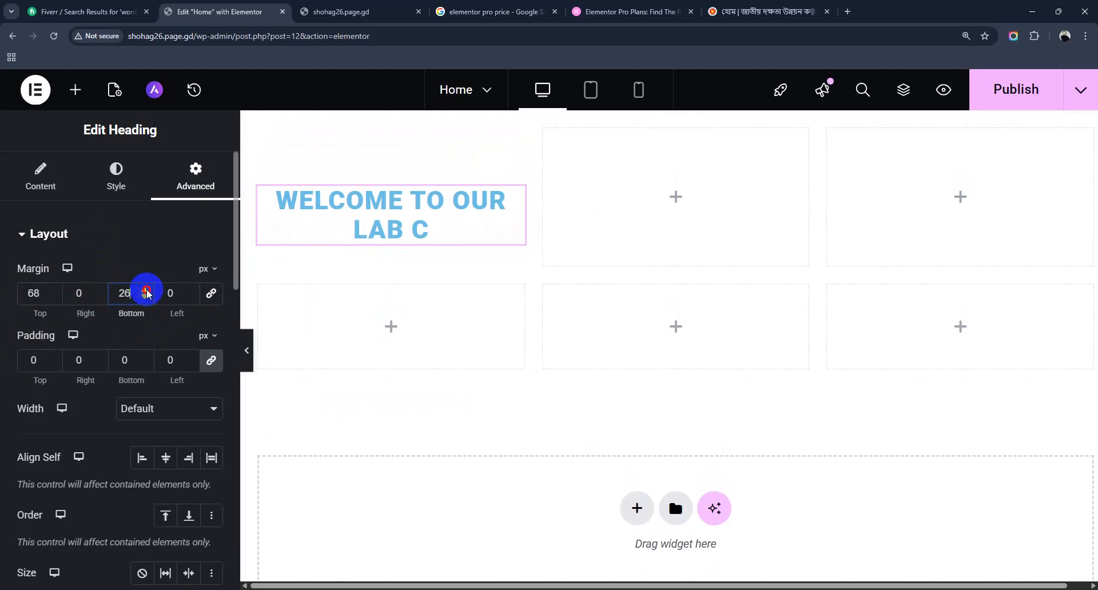
scroll(147, 294, "up", 3)
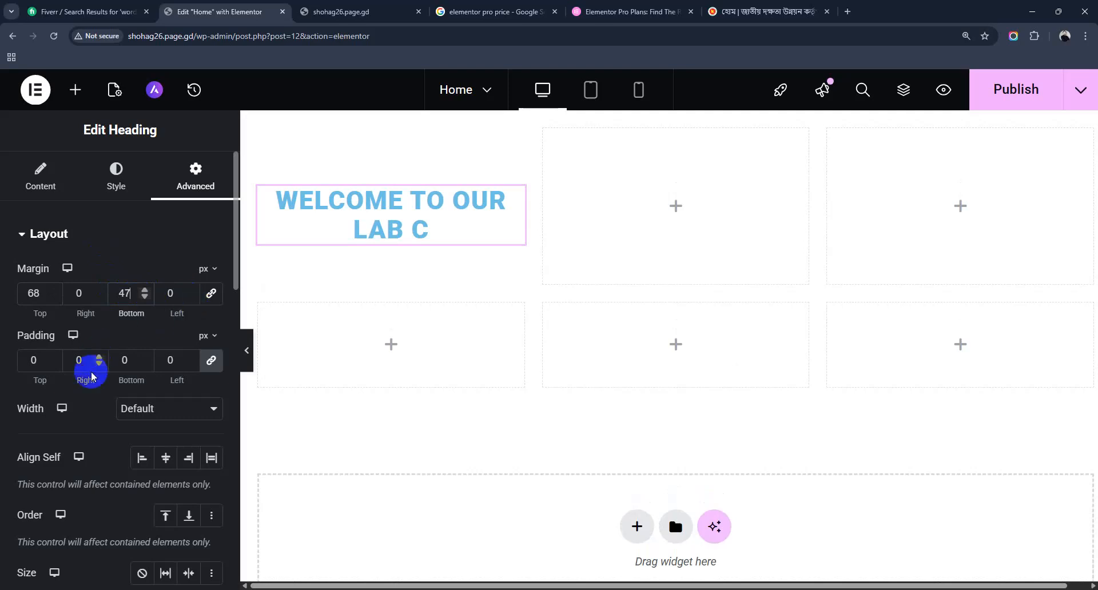
Set the heading's Align Self to End, try the End order, and set its Order to Start
scroll(106, 417, "down", 2)
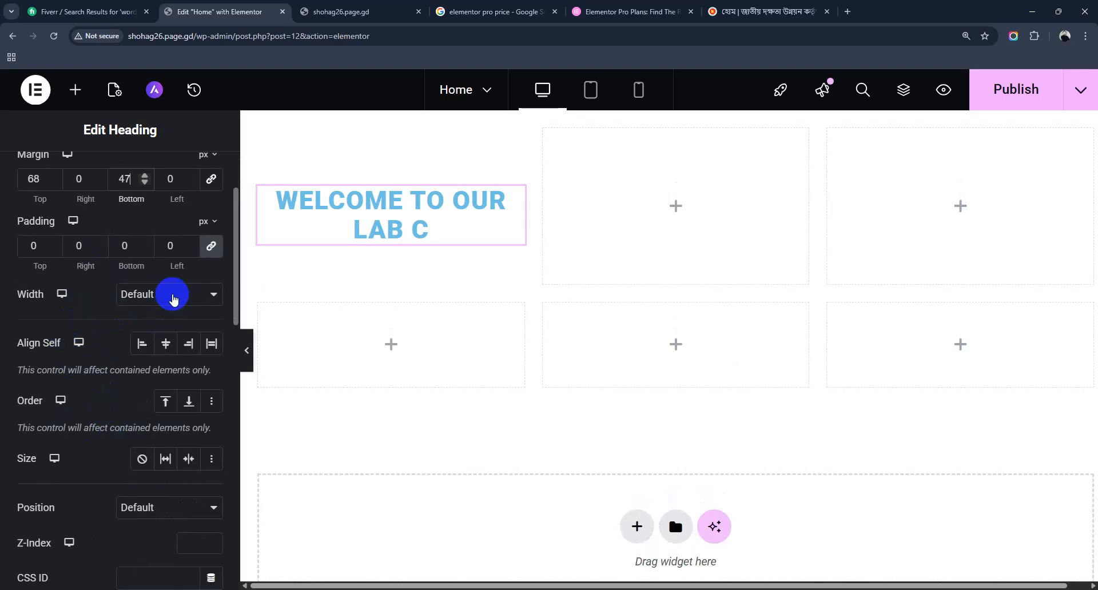
left_click(171, 294)
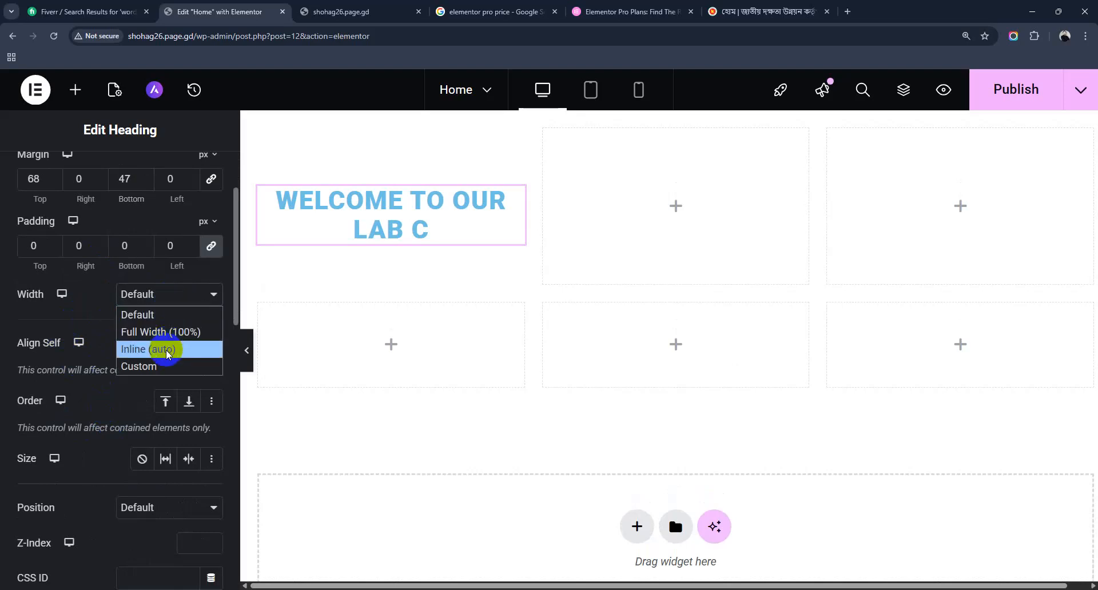
left_click(80, 315)
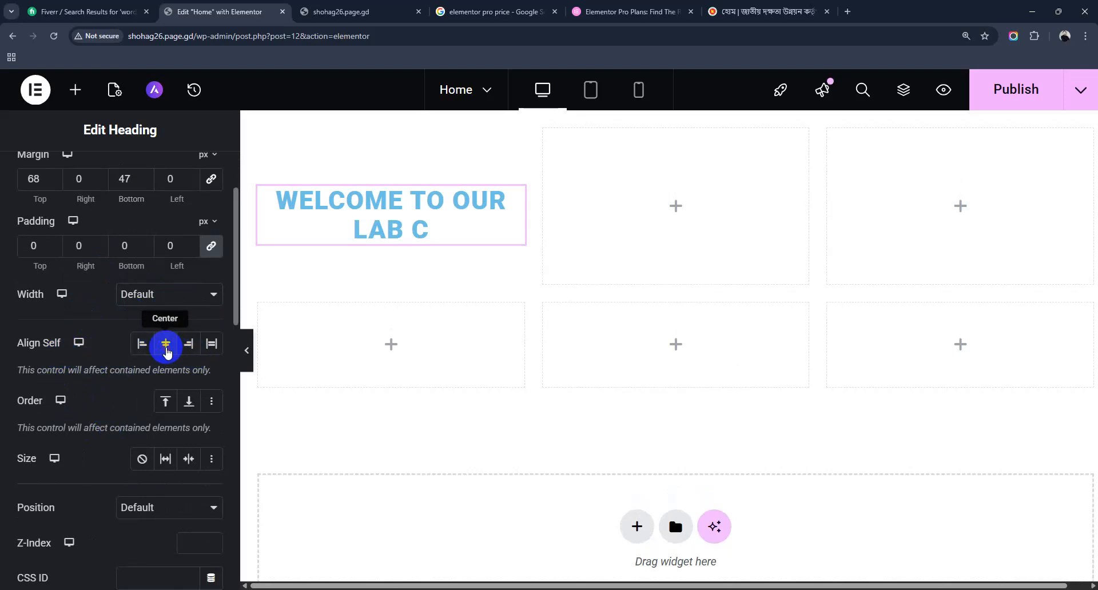
left_click(185, 345)
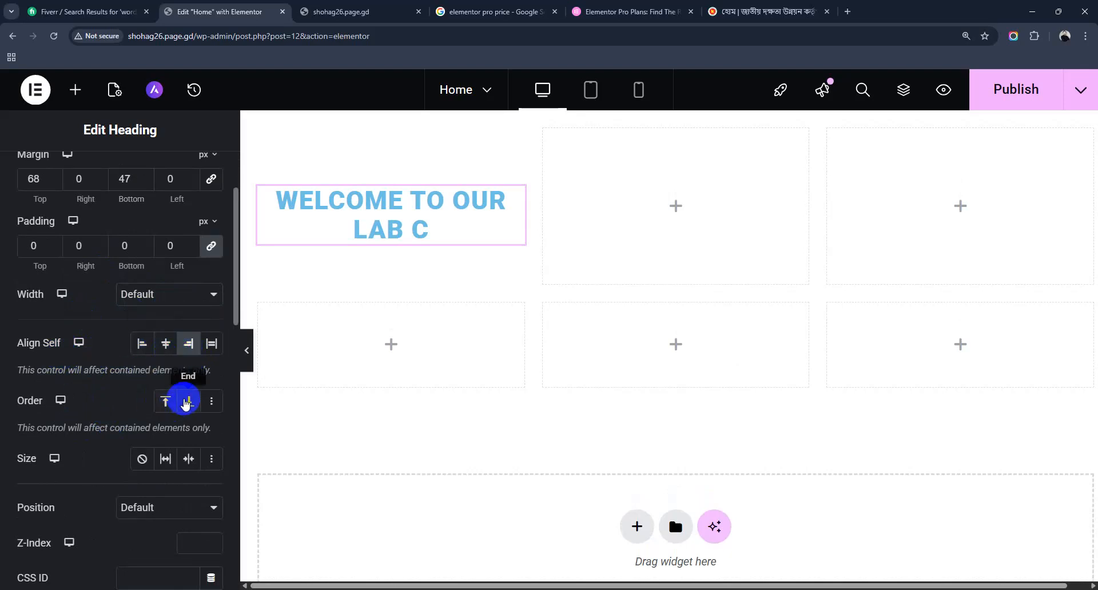
left_click(189, 401)
left_click(164, 403)
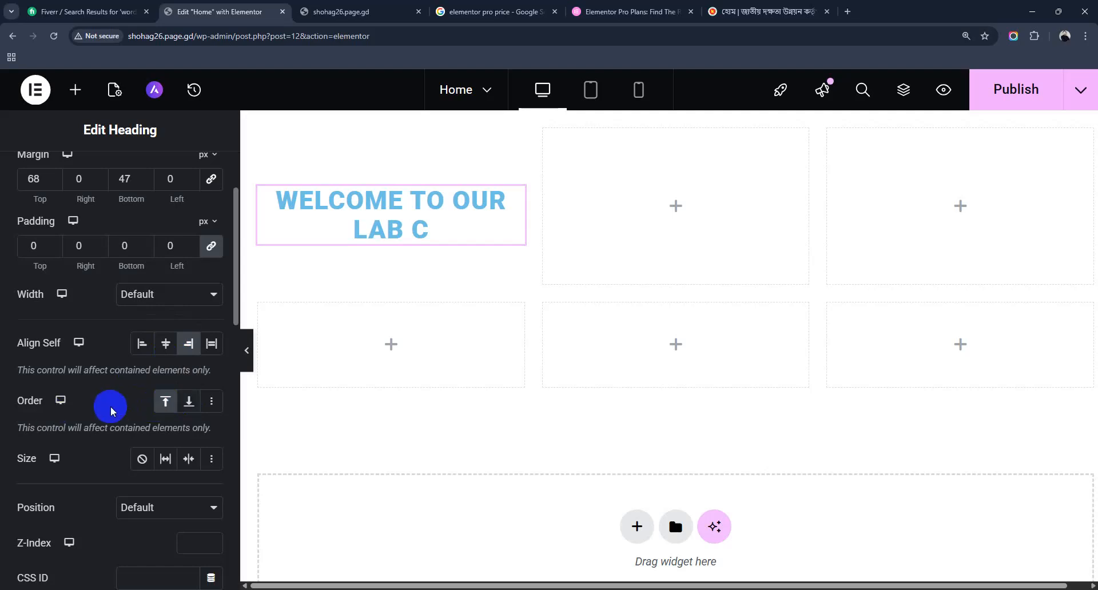
scroll(110, 411, "down", 3)
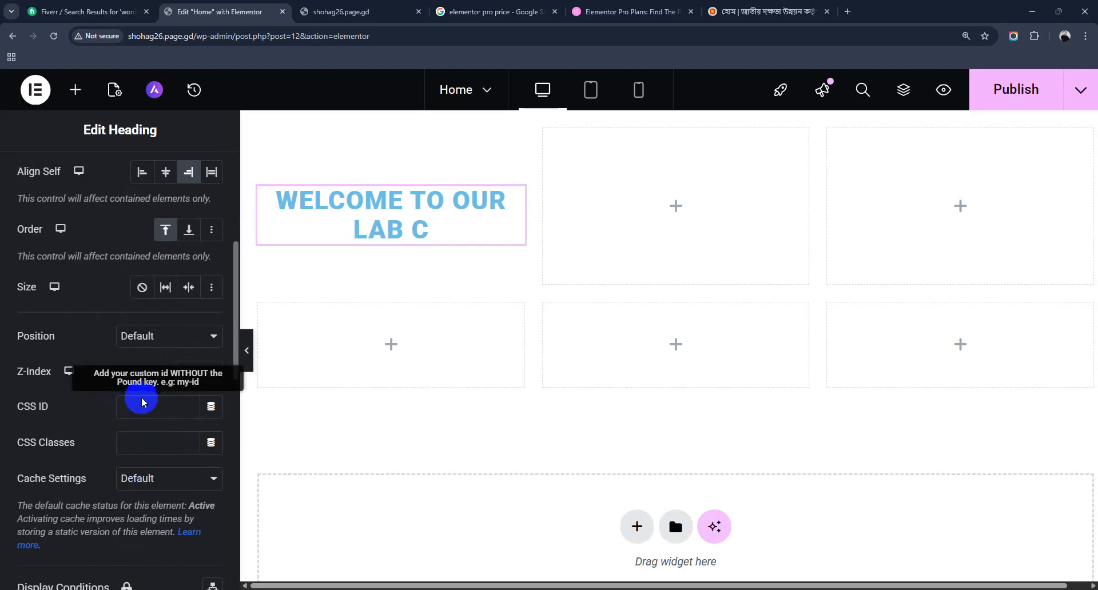
left_click(164, 335)
scroll(99, 428, "down", 2)
scroll(99, 428, "down", 6)
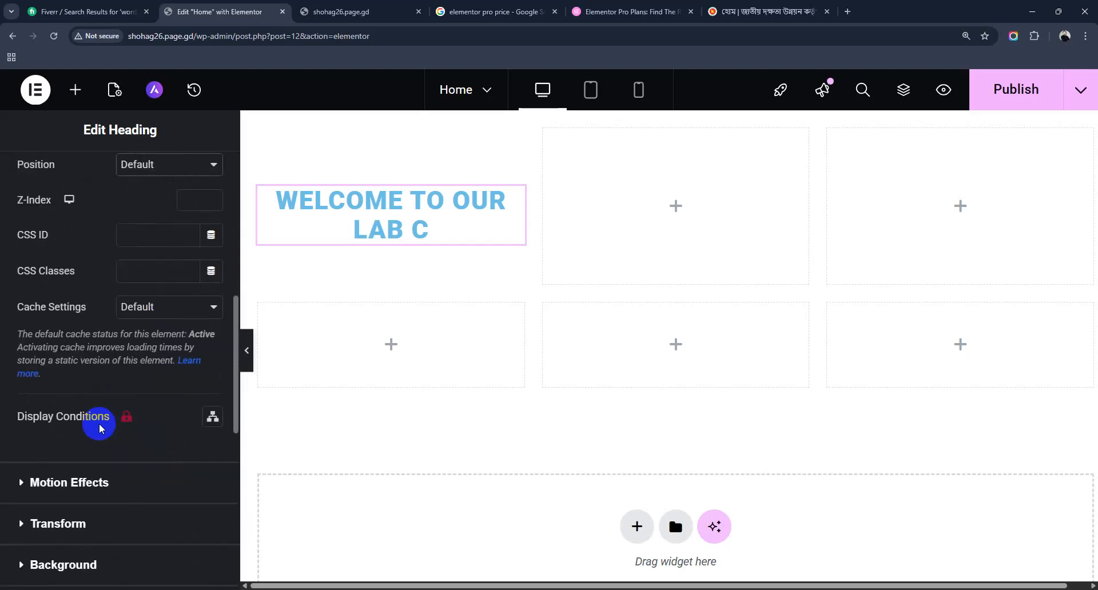
Set the heading's top and bottom margins back to 0 px
scroll(100, 429, "up", 2)
scroll(100, 429, "up", 8)
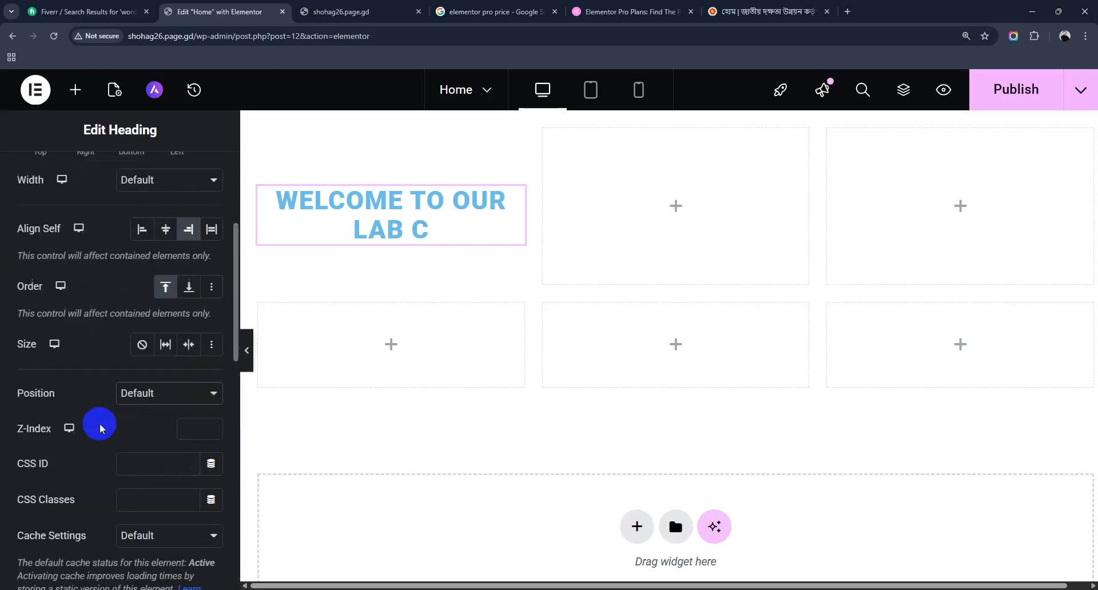
left_click_drag(45, 293, 1, 303)
left_click_drag(131, 292, 96, 292)
type("0")
Look through the heading's advanced layout options and the setting sections that follow them
scroll(134, 430, "down", 3)
scroll(135, 431, "down", 5)
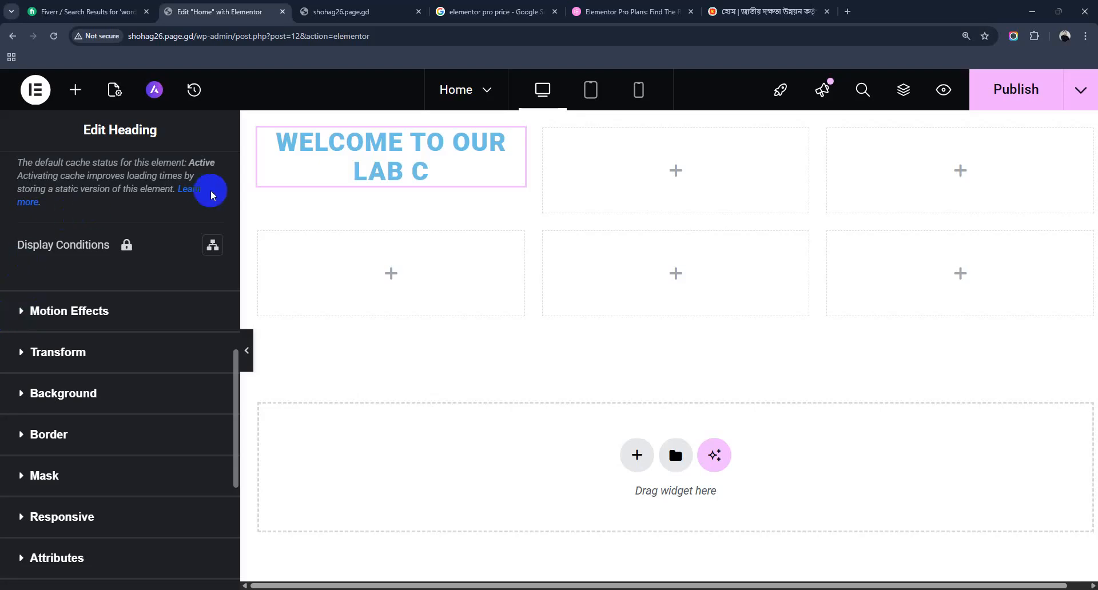
scroll(150, 221, "up", 4)
scroll(151, 220, "up", 7)
left_click(196, 196)
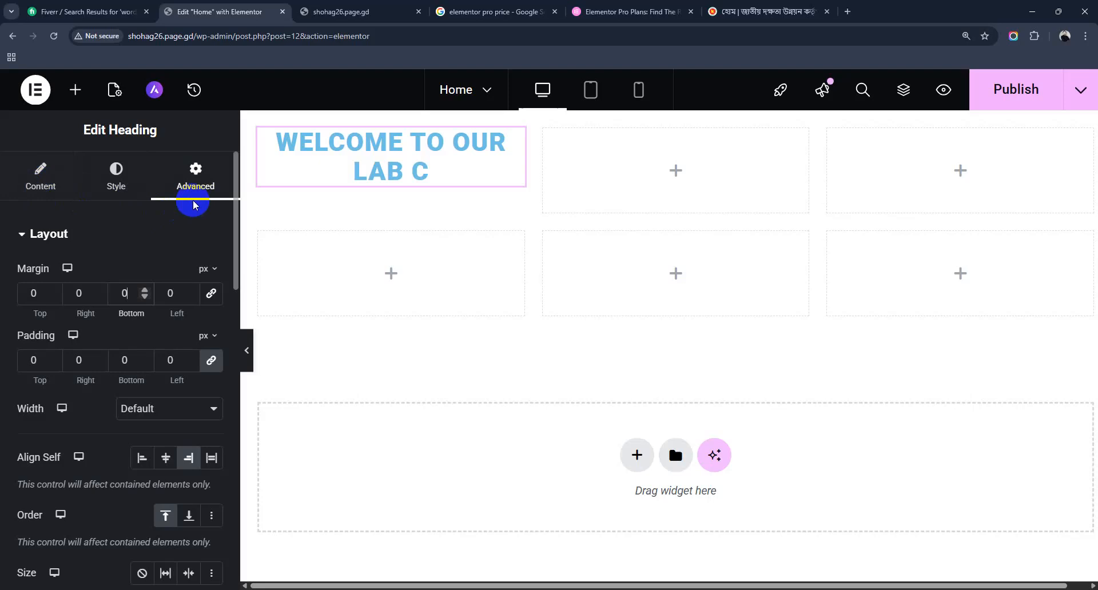
scroll(145, 328, "down", 5)
scroll(138, 335, "up", 5)
scroll(93, 346, "down", 7)
scroll(92, 346, "down", 3)
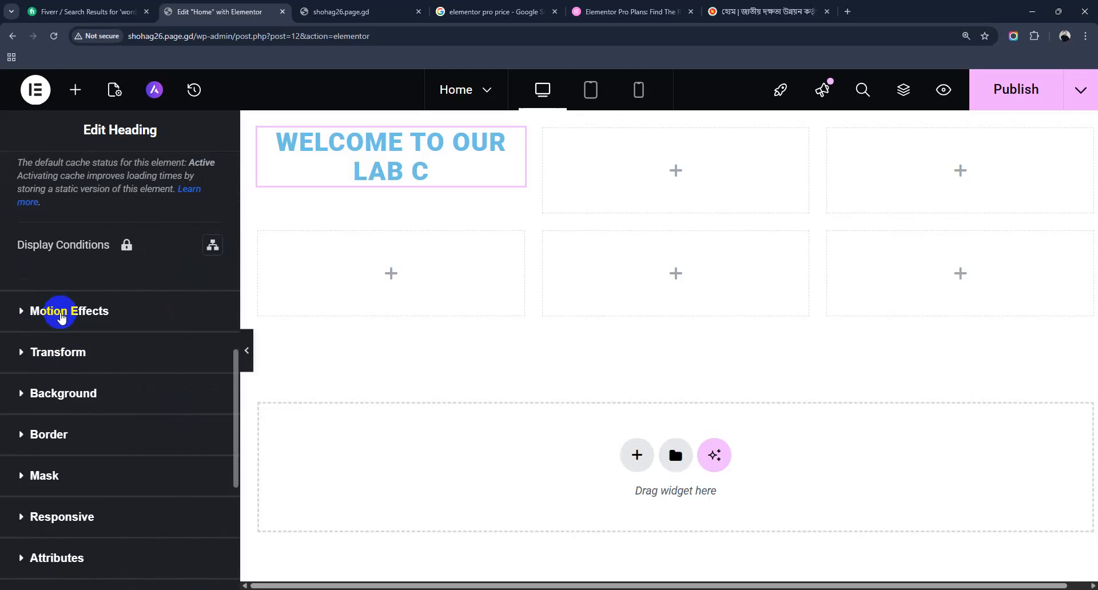
Open the heading's motion effects and examine the available entrance animations, from Fading to Rotating
left_click(23, 311)
scroll(81, 363, "down", 1)
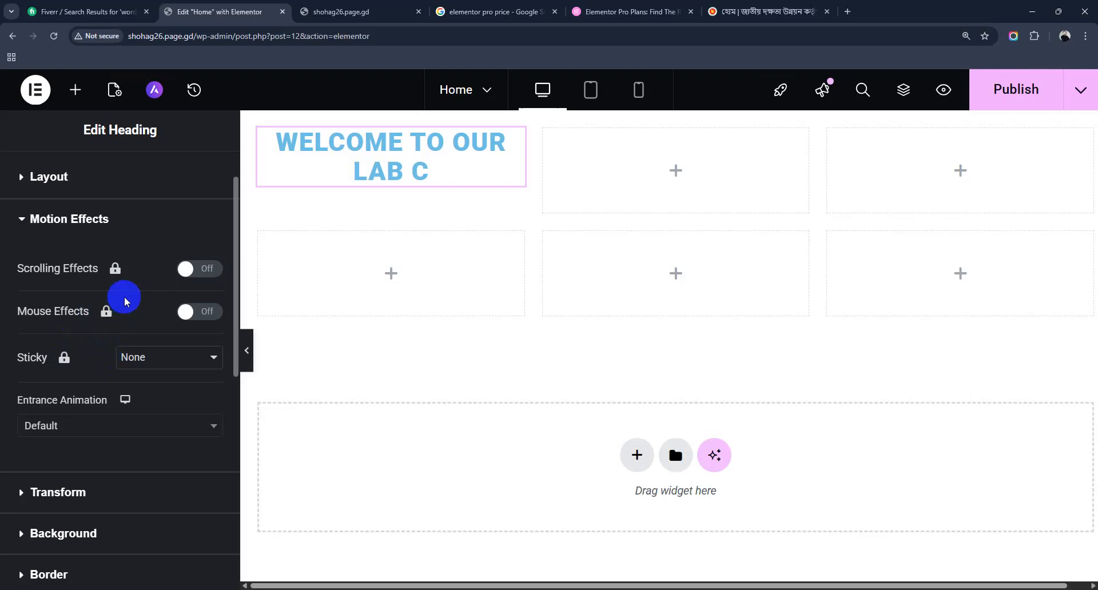
scroll(124, 296, "down", 1)
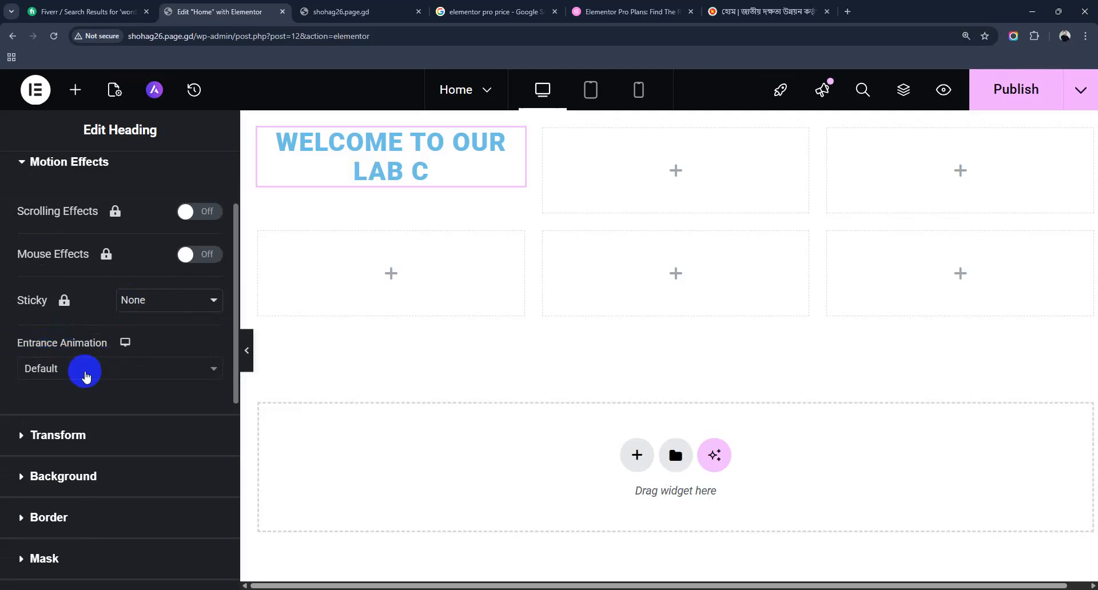
left_click(149, 373)
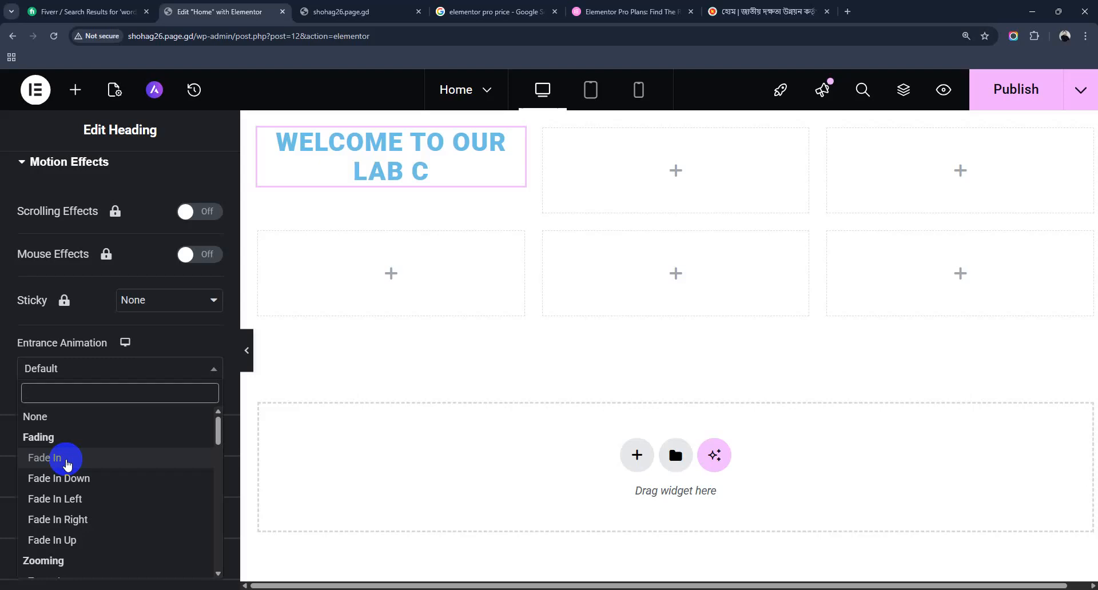
scroll(66, 463, "down", 2)
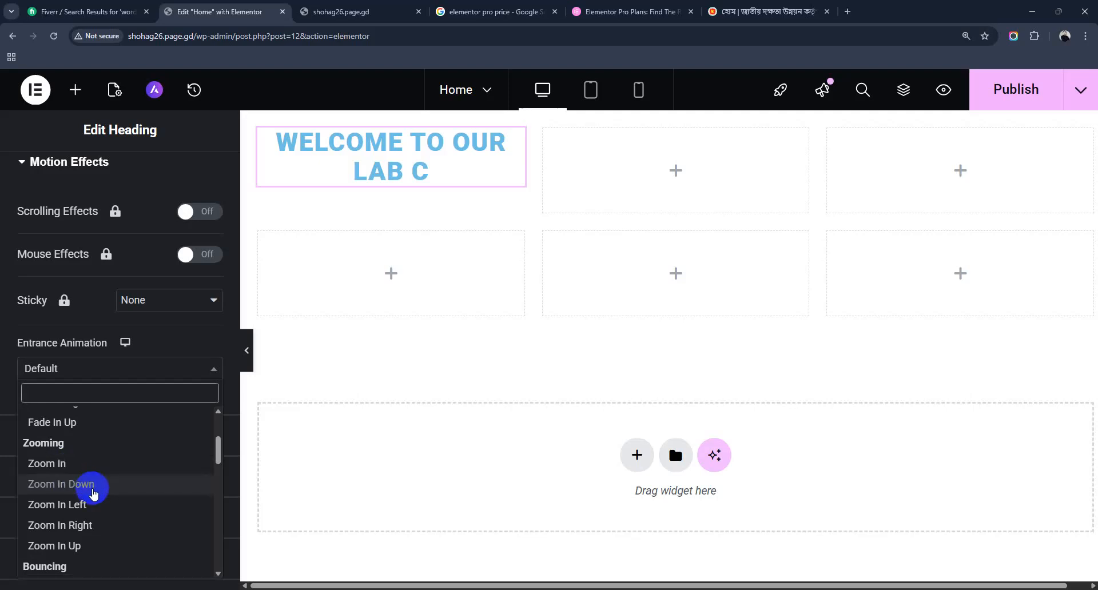
scroll(78, 489, "down", 1)
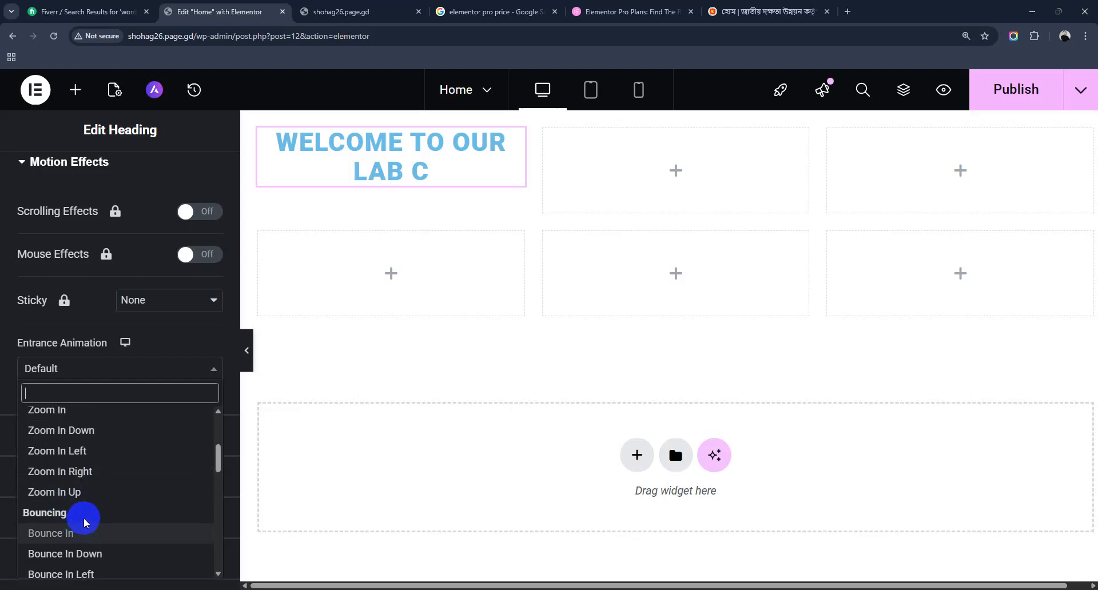
scroll(83, 519, "down", 3)
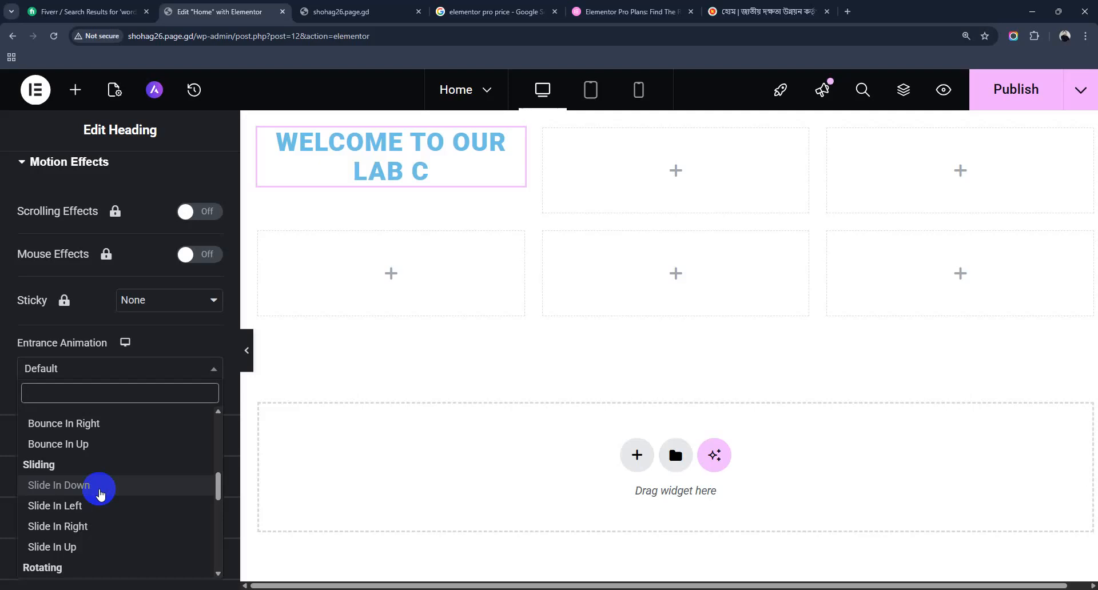
scroll(100, 493, "down", 1)
scroll(100, 493, "up", 6)
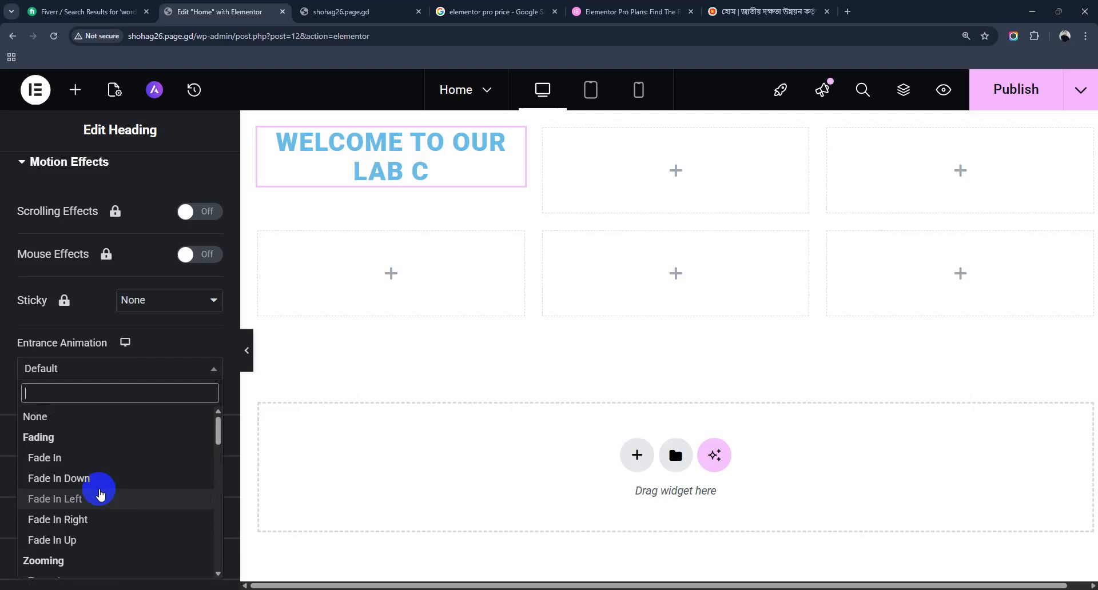
scroll(100, 493, "down", 2)
scroll(100, 493, "up", 1)
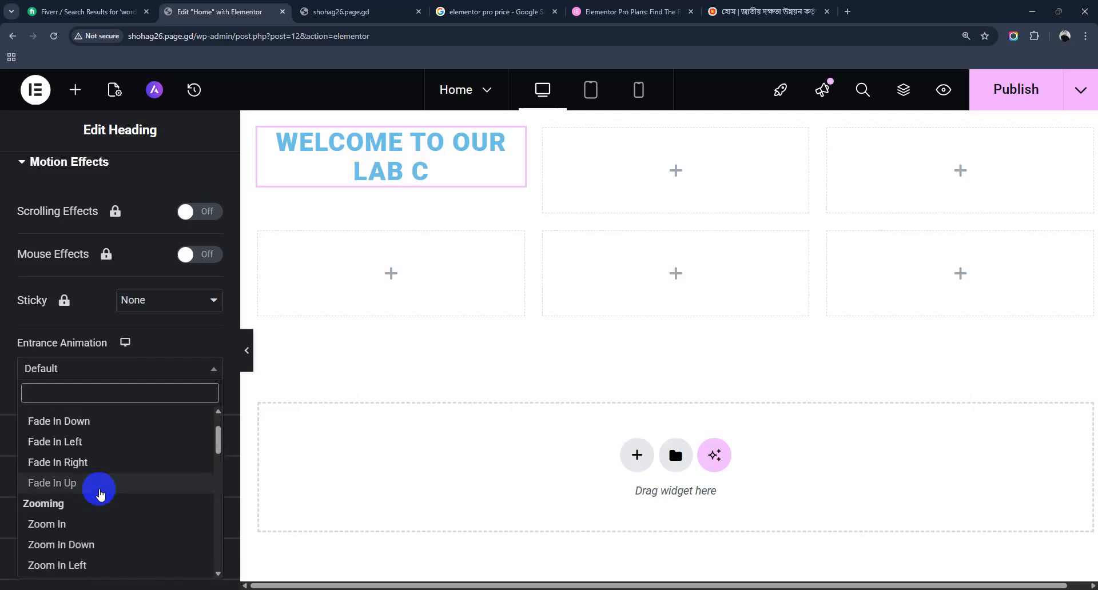
scroll(100, 492, "down", 2)
scroll(100, 493, "down", 3)
scroll(100, 493, "down", 2)
scroll(101, 493, "up", 1)
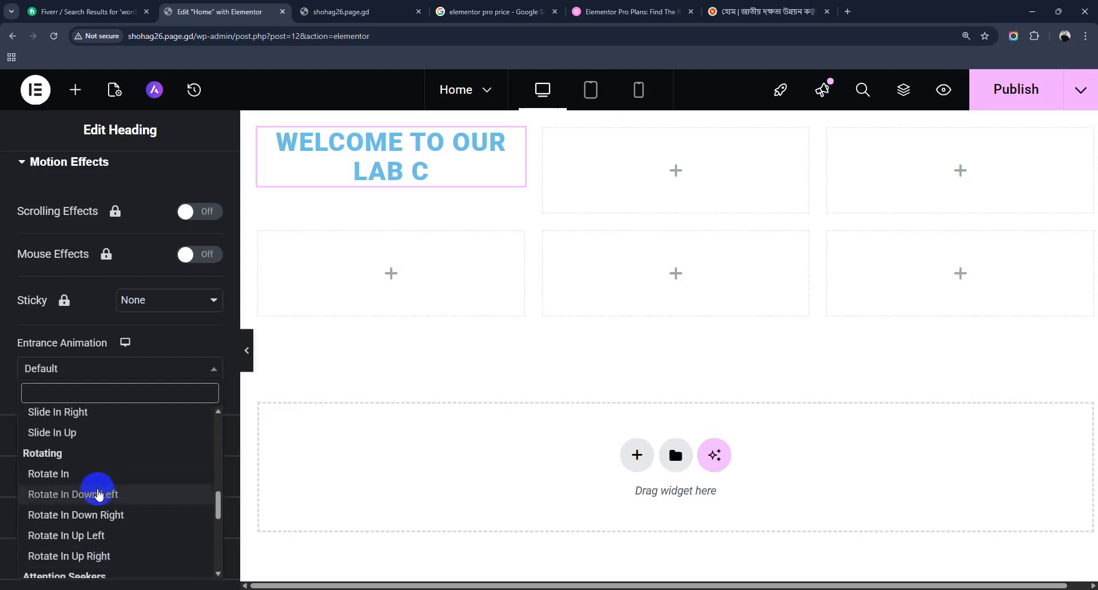
Try the Rotate In, Fade In and Fade In Left entrance animations on the heading, and set its animation to Bounce In
left_click(57, 475)
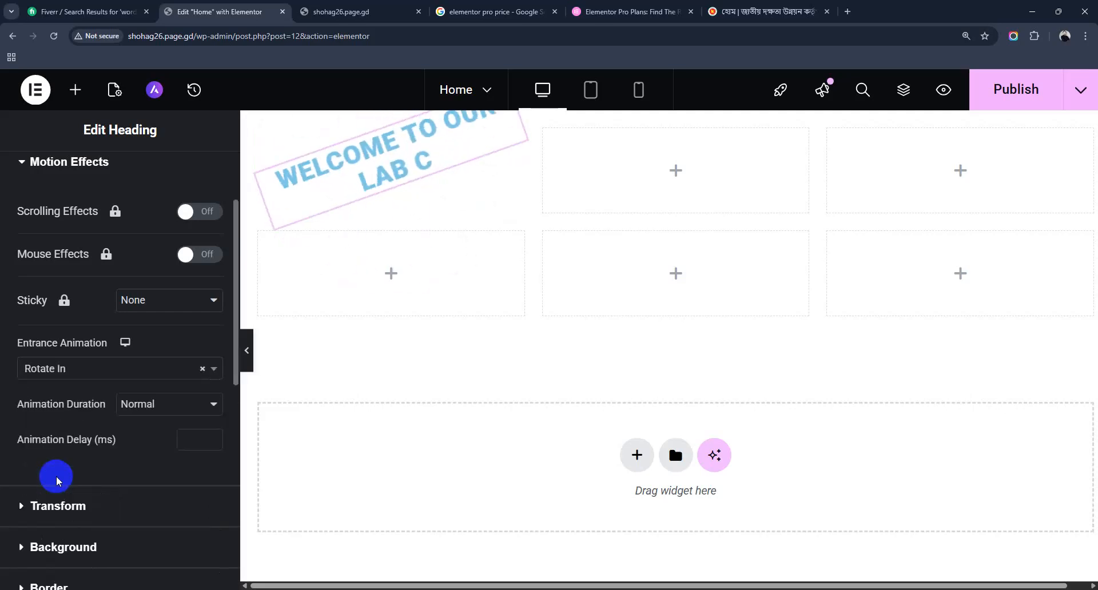
left_click(99, 368)
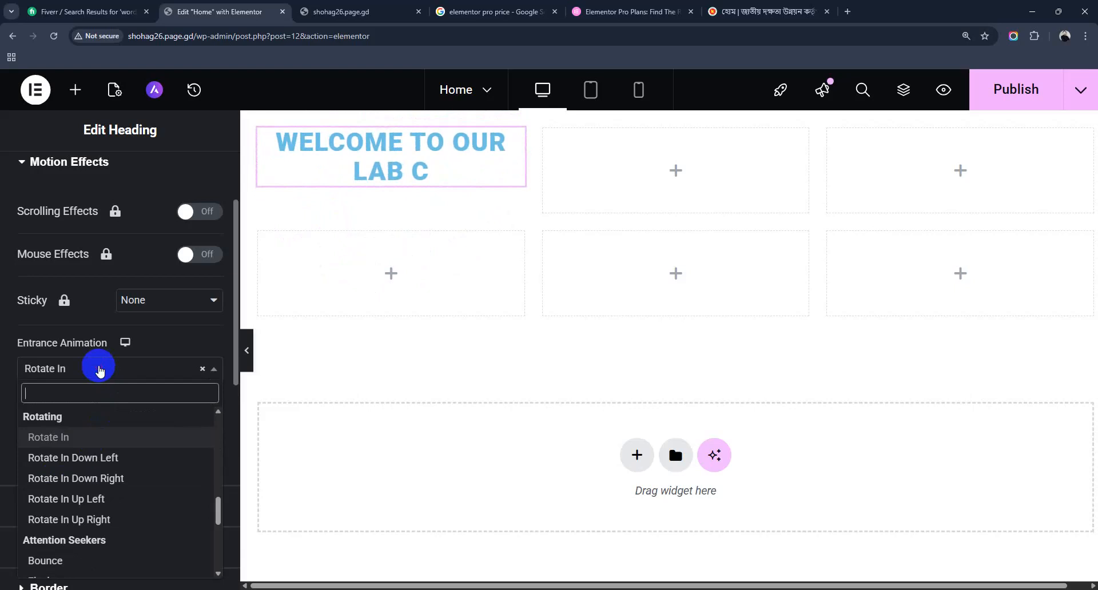
scroll(80, 466, "up", 10)
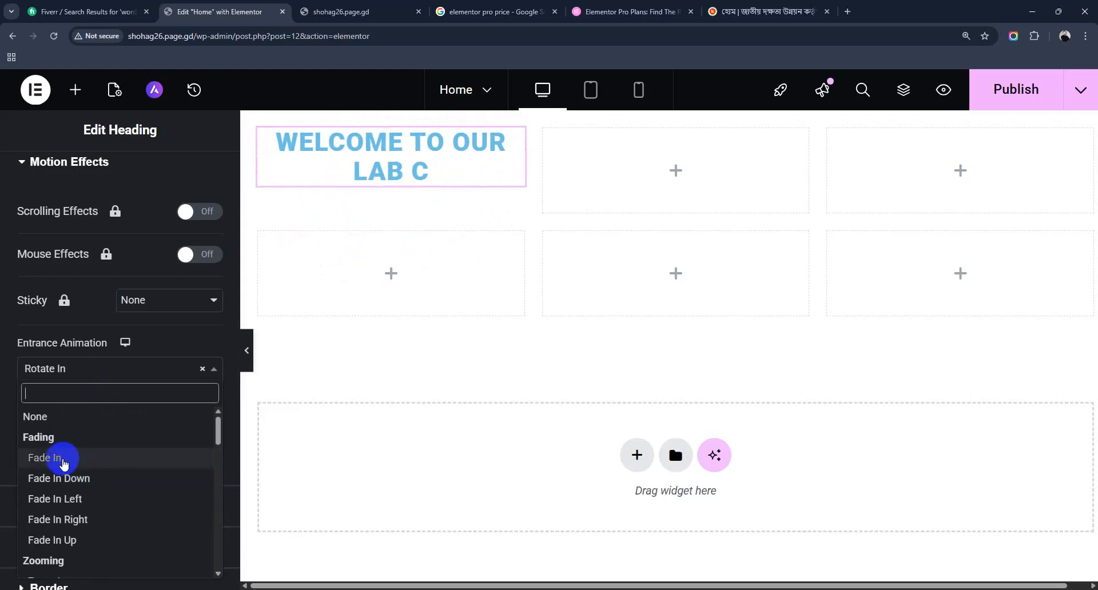
left_click(57, 461)
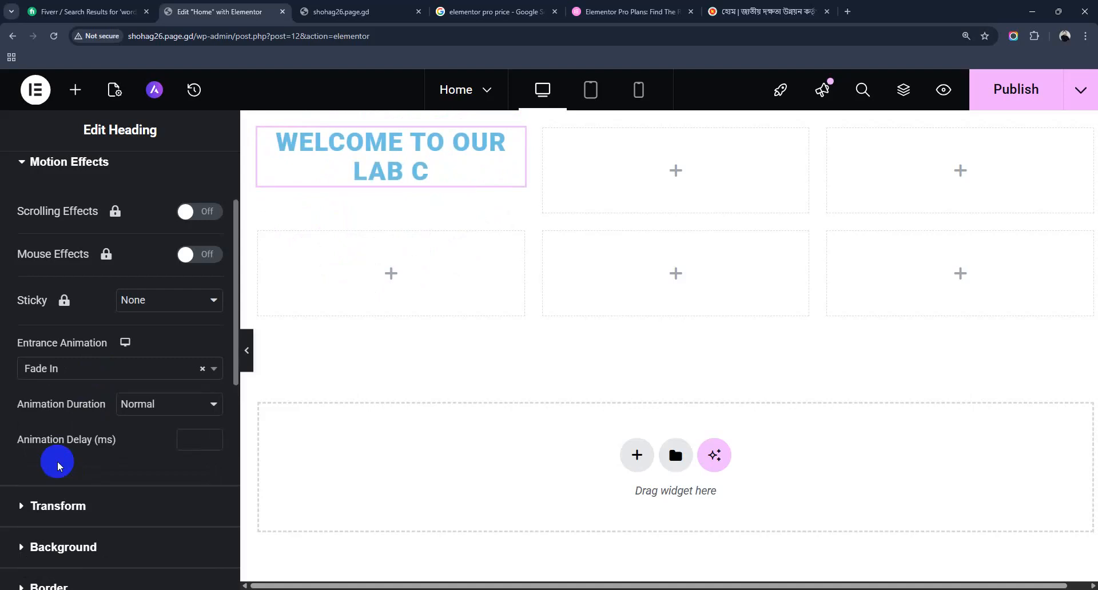
left_click(107, 375)
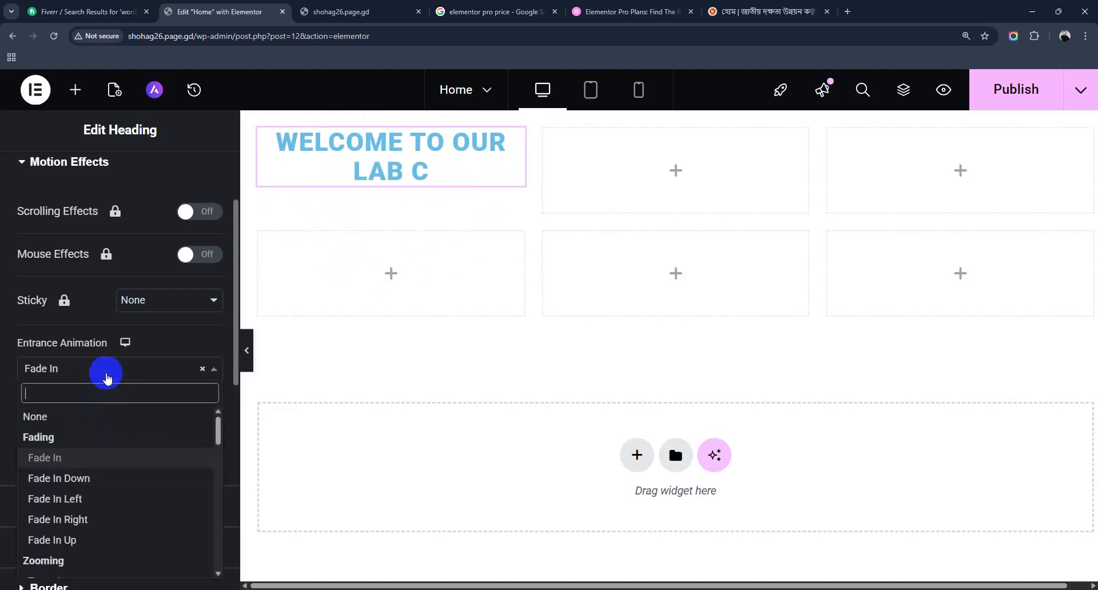
left_click(76, 499)
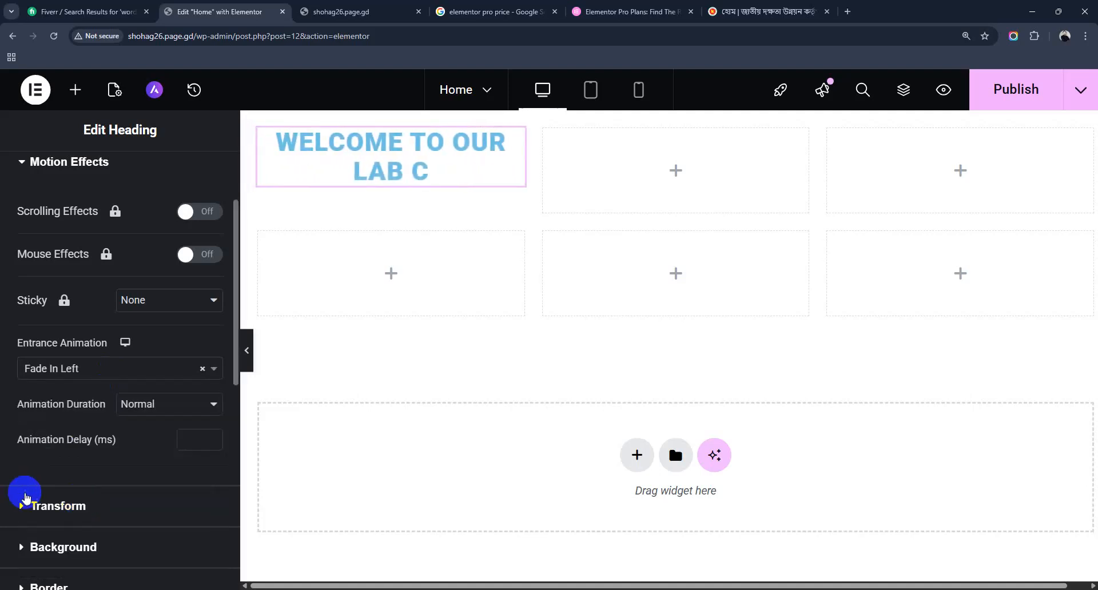
left_click(112, 366)
scroll(100, 458, "down", 4)
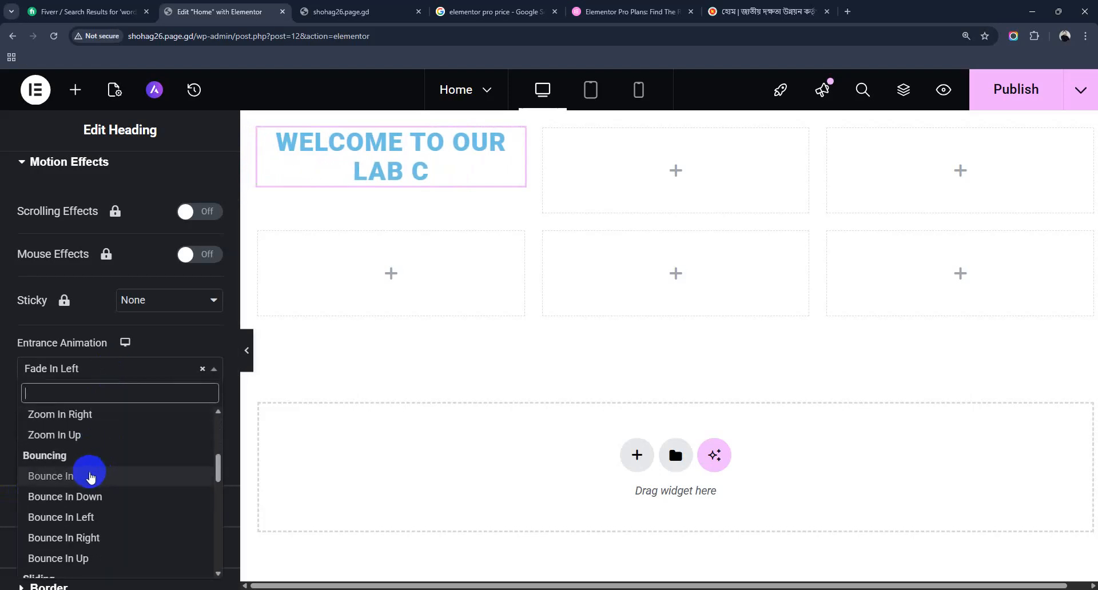
left_click(80, 477)
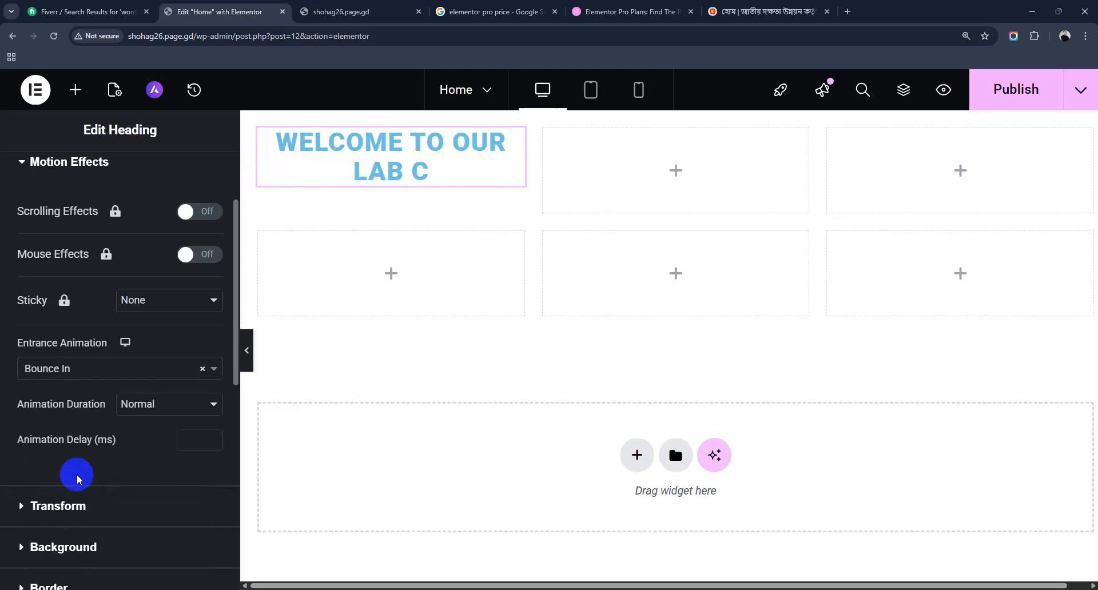
Try the Slide In Down and Jello entrance animations on the heading
left_click(112, 368)
scroll(83, 454, "down", 1)
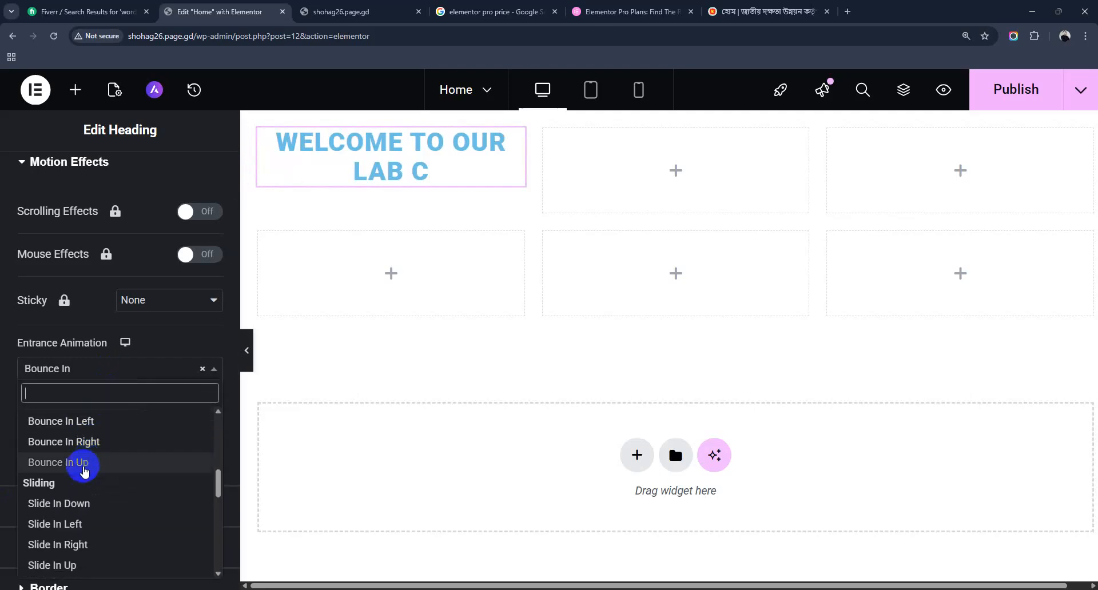
left_click(75, 502)
scroll(77, 506, "down", 3)
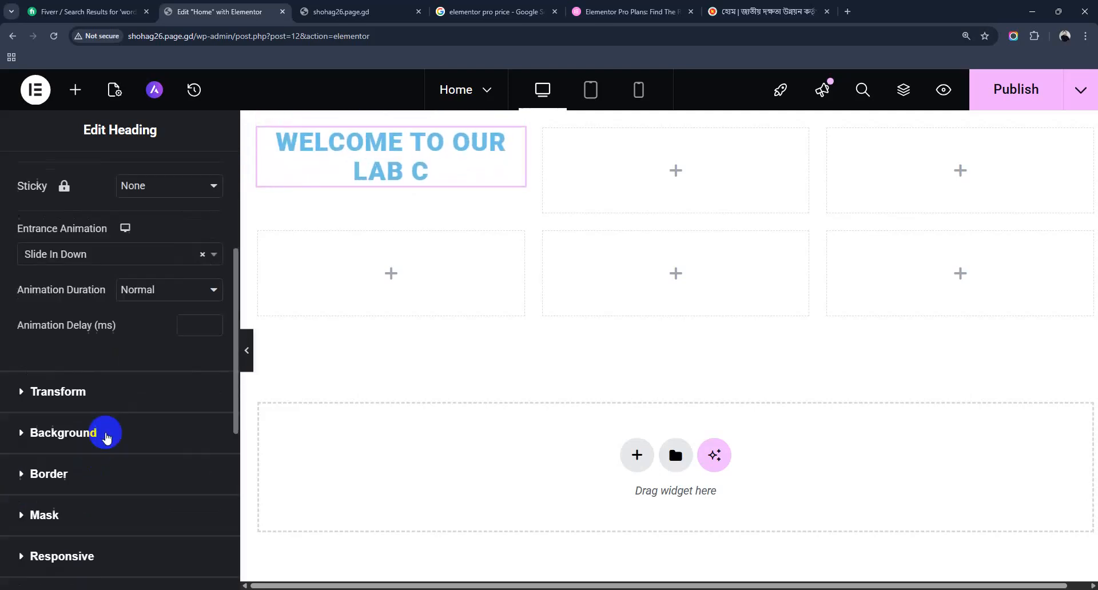
left_click(103, 197)
scroll(115, 329, "down", 6)
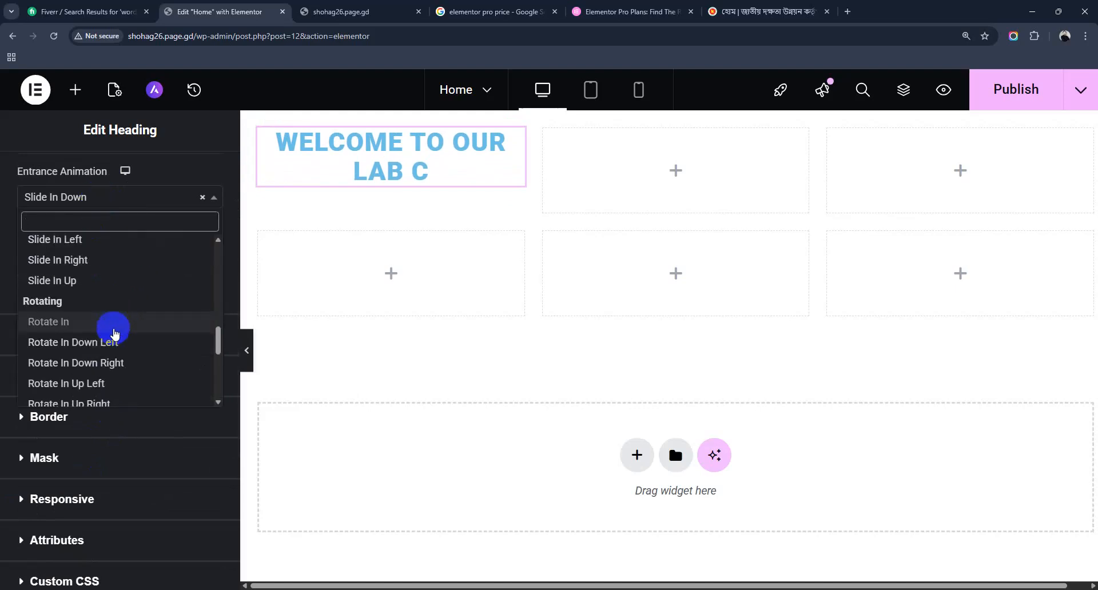
left_click(61, 314)
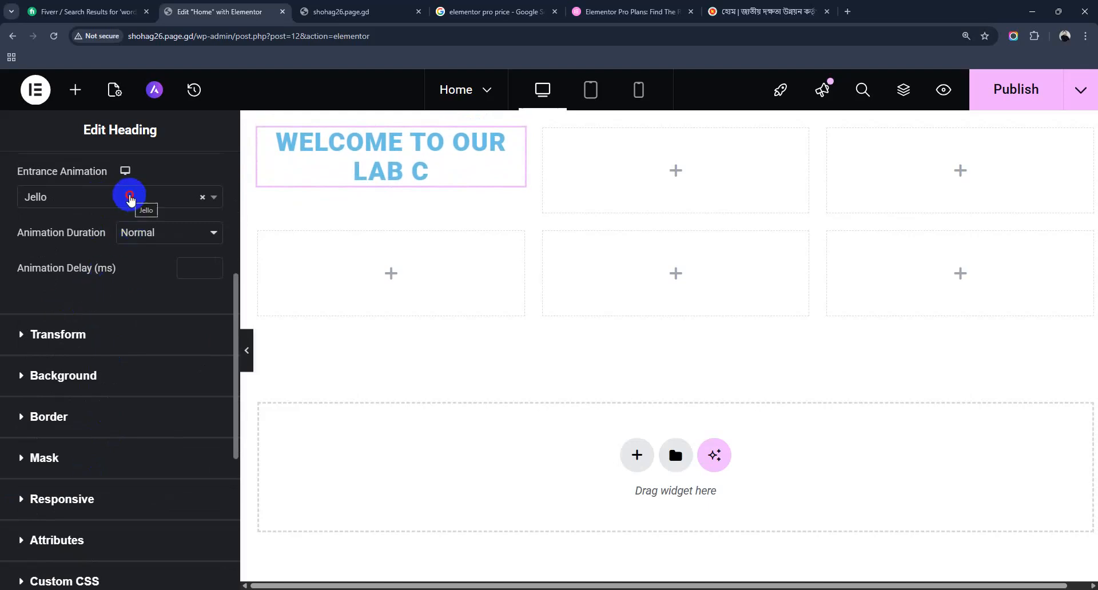
Try the Wobble, Tada and Swing entrance animations on the heading
left_click(130, 198)
left_click(85, 296)
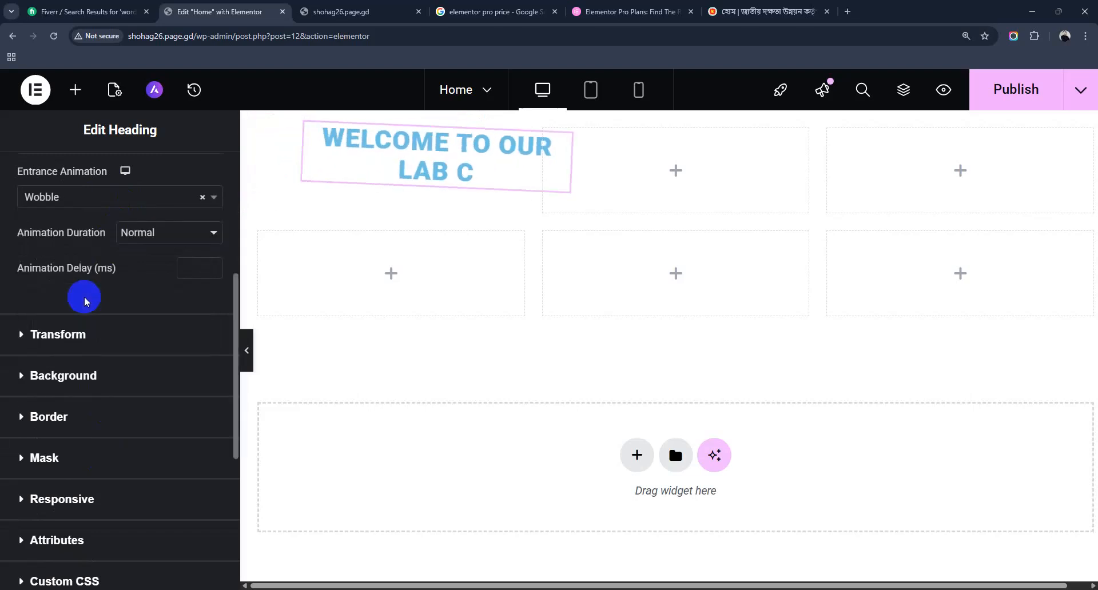
left_click(130, 197)
left_click(69, 269)
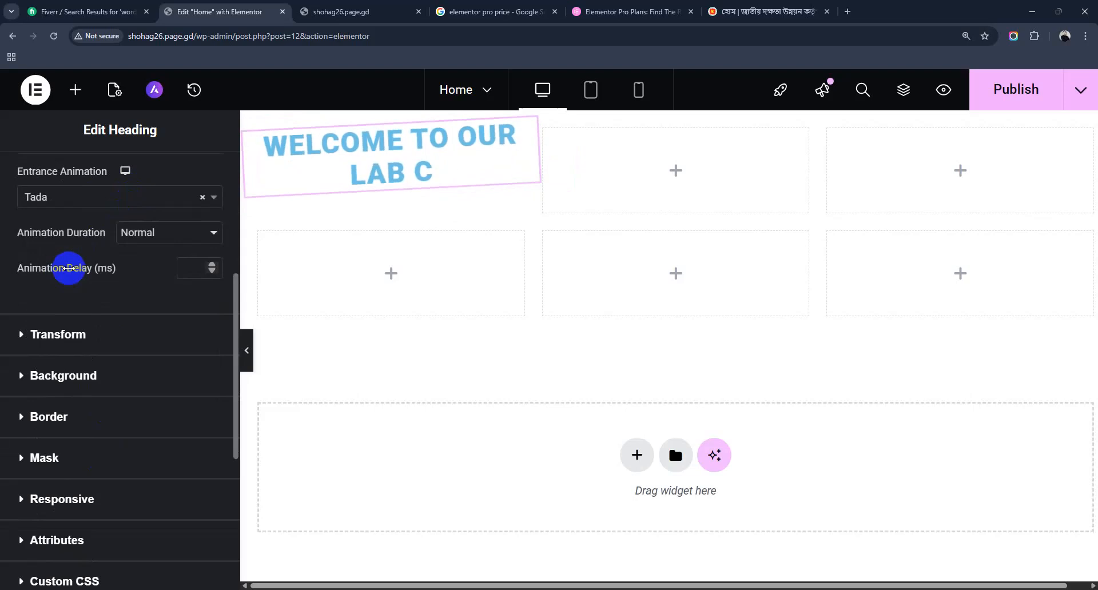
left_click(74, 201)
scroll(71, 288, "up", 2)
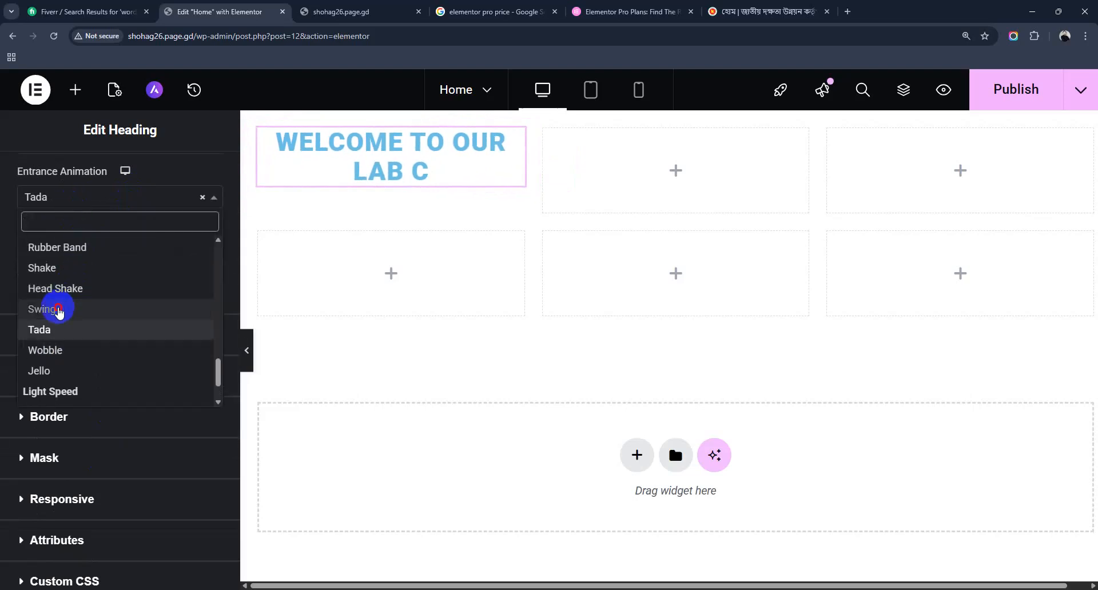
left_click(57, 309)
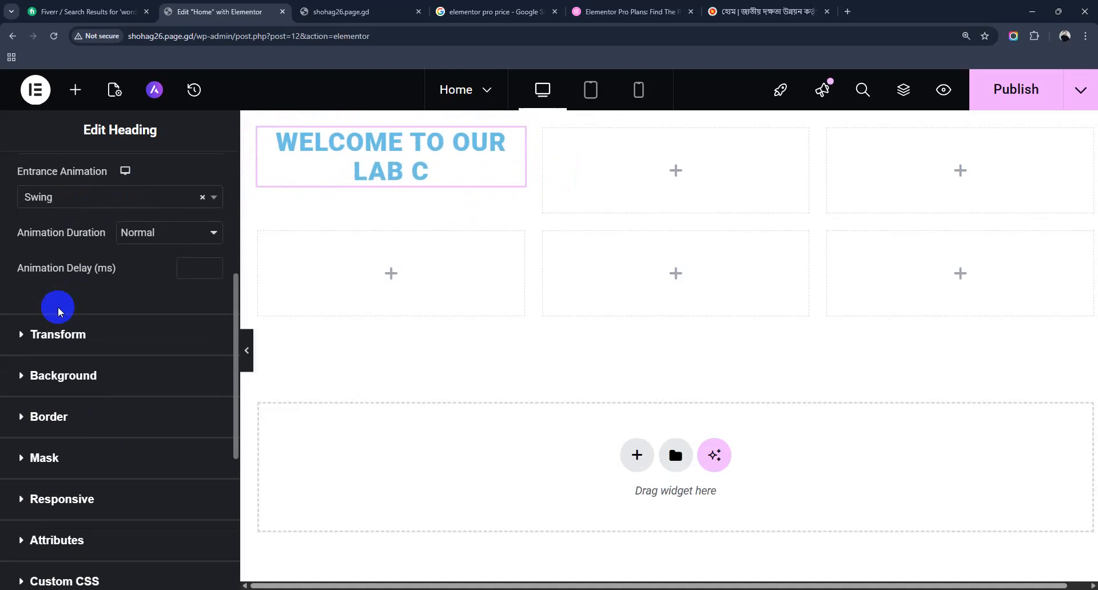
Try the Head Shake, Shake and Rubber Band entrance animations on the heading
left_click(91, 197)
scroll(89, 304, "up", 2)
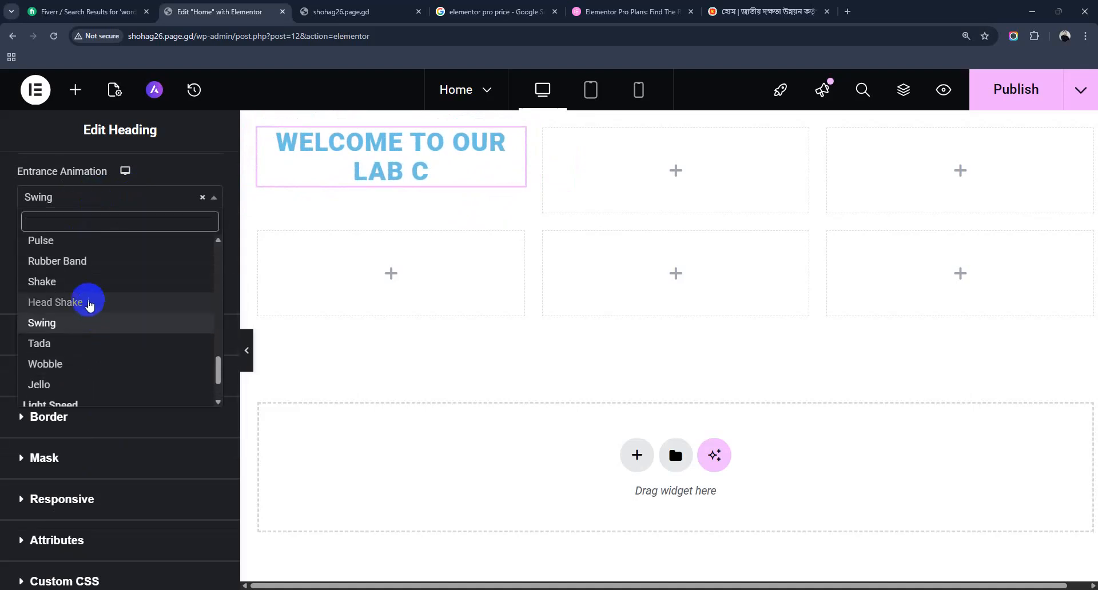
left_click(81, 302)
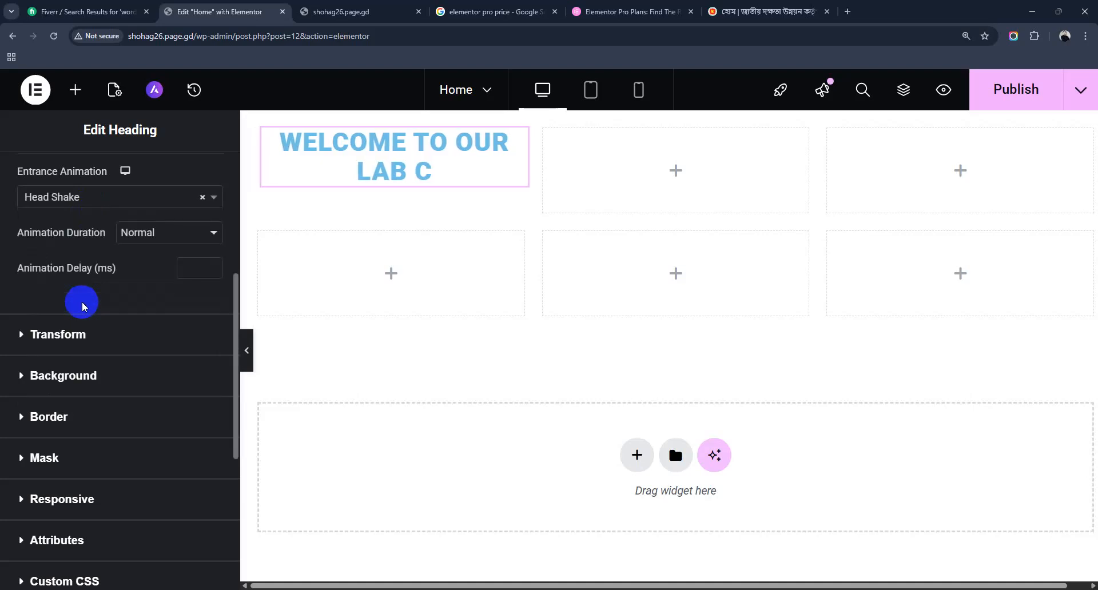
left_click(91, 201)
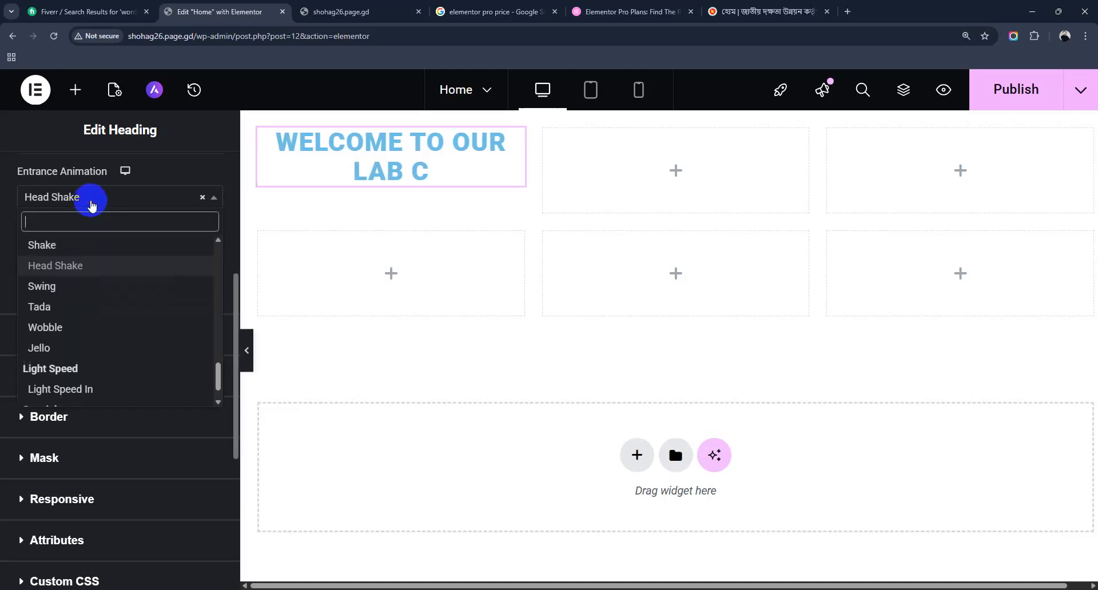
left_click(58, 245)
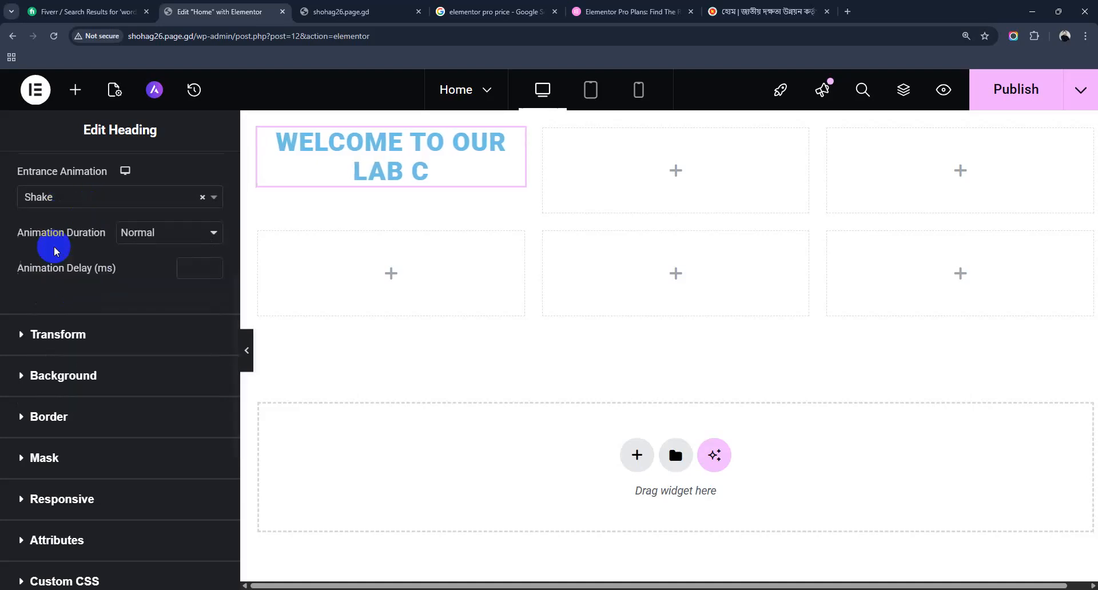
left_click(79, 199)
scroll(80, 326, "up", 2)
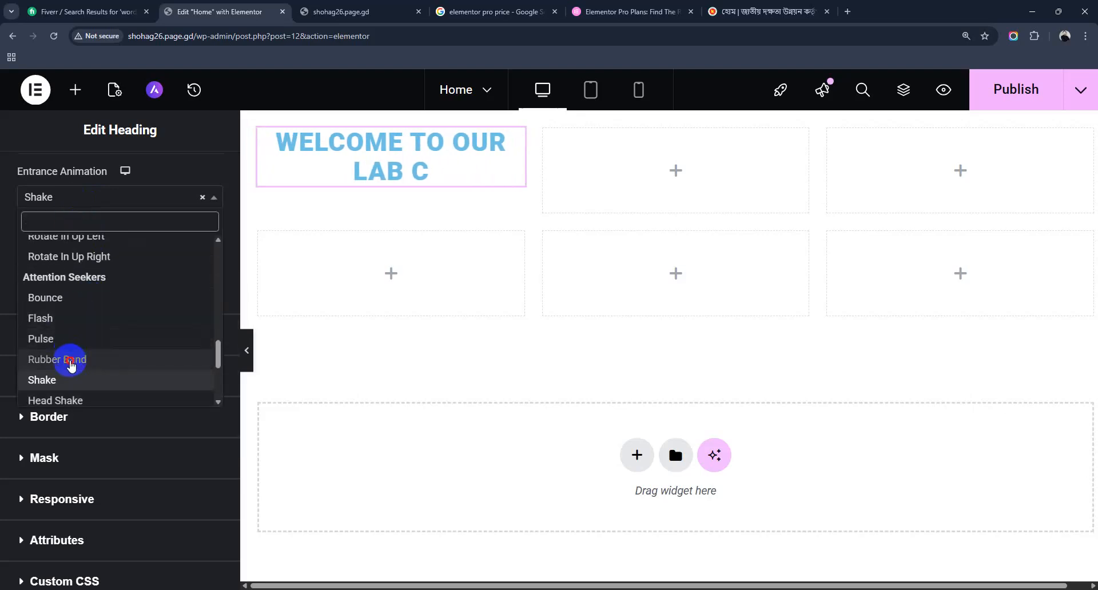
left_click(71, 359)
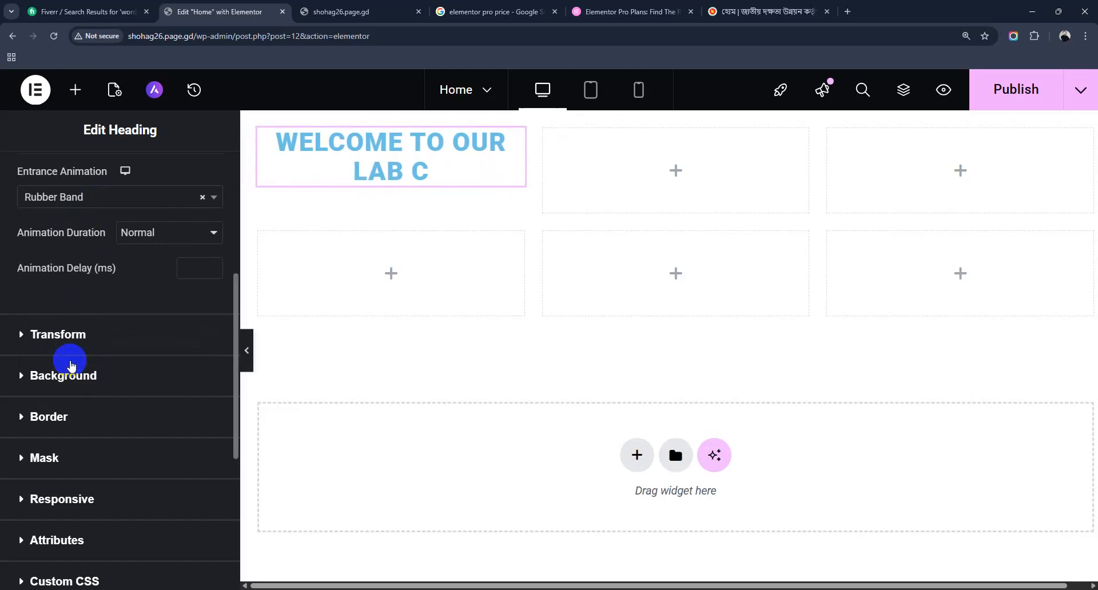
Try the Pulse and Flash entrance animations on the heading
left_click(97, 197)
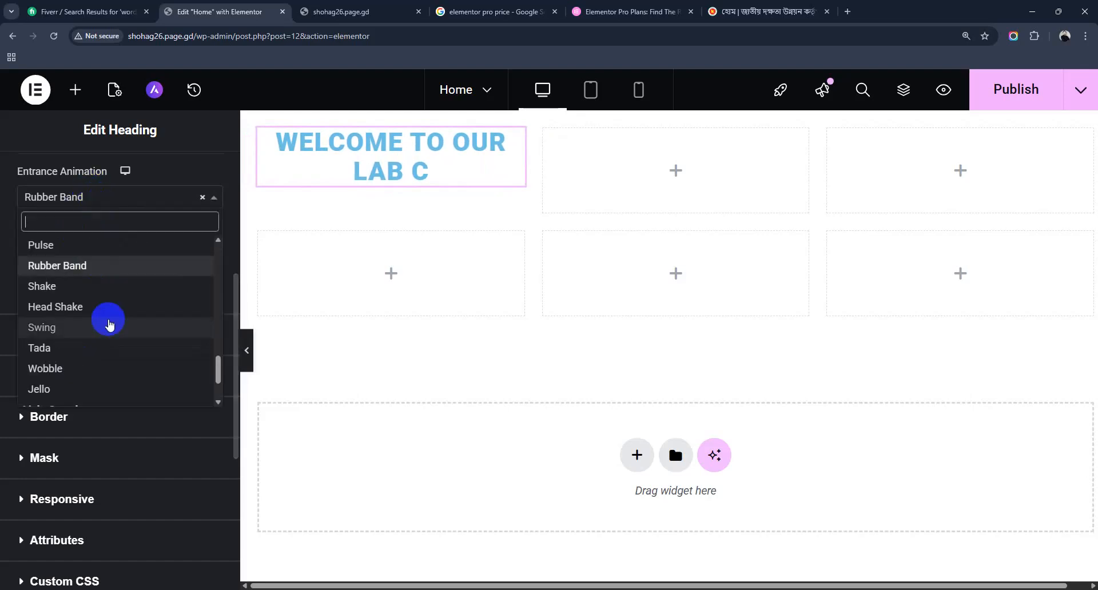
left_click(37, 247)
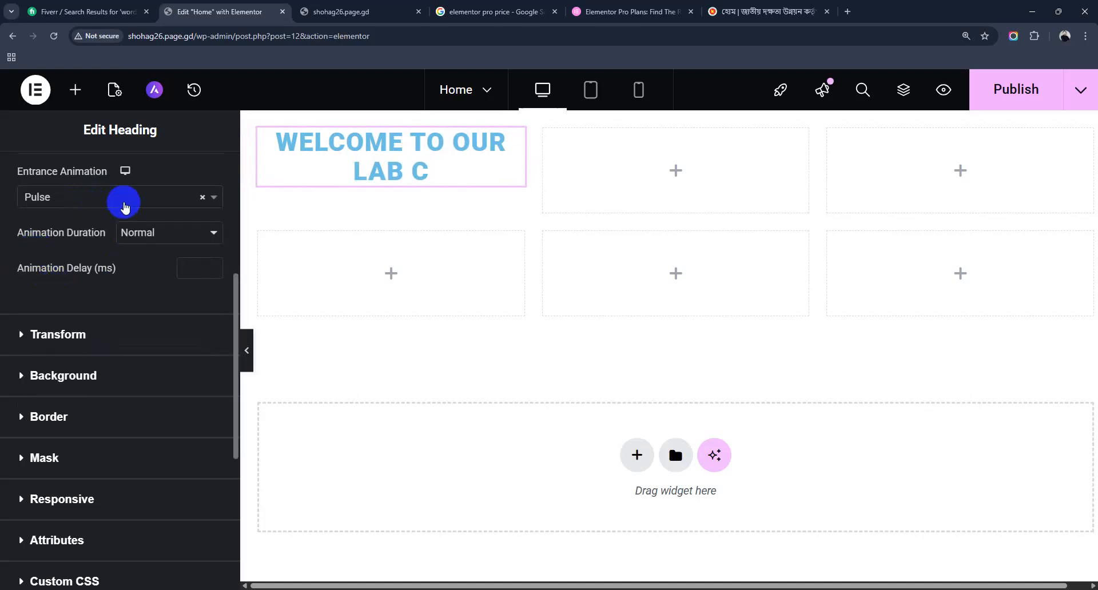
left_click(121, 201)
left_click(50, 263)
scroll(115, 337, "up", 1)
left_click(74, 257)
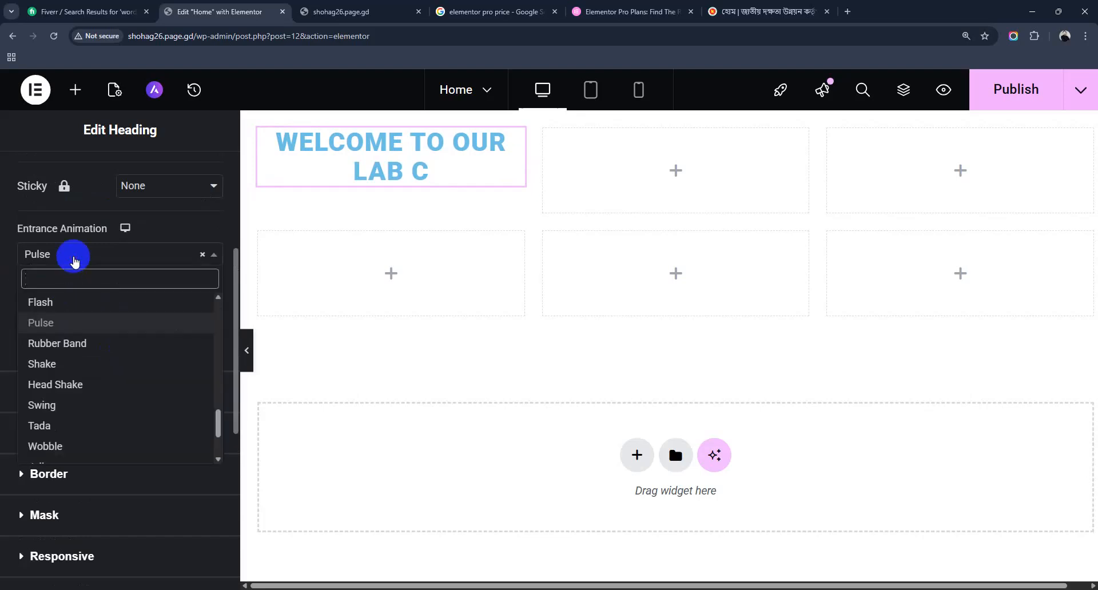
left_click(62, 308)
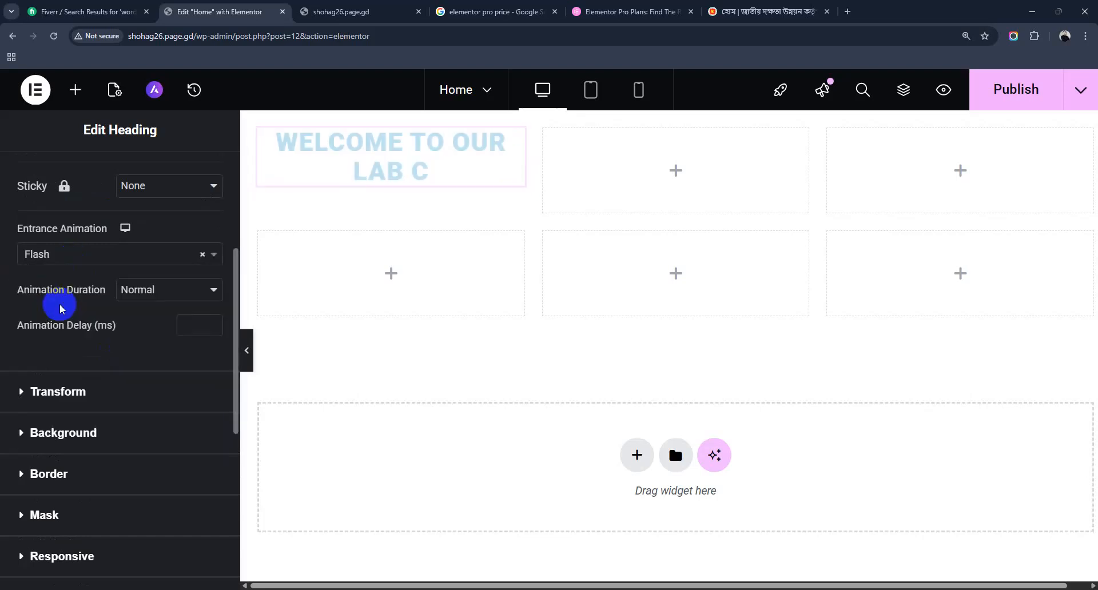
Try the Light Speed In entrance animation on the heading, and set its animation to Roll In
left_click(95, 254)
scroll(109, 363, "down", 3)
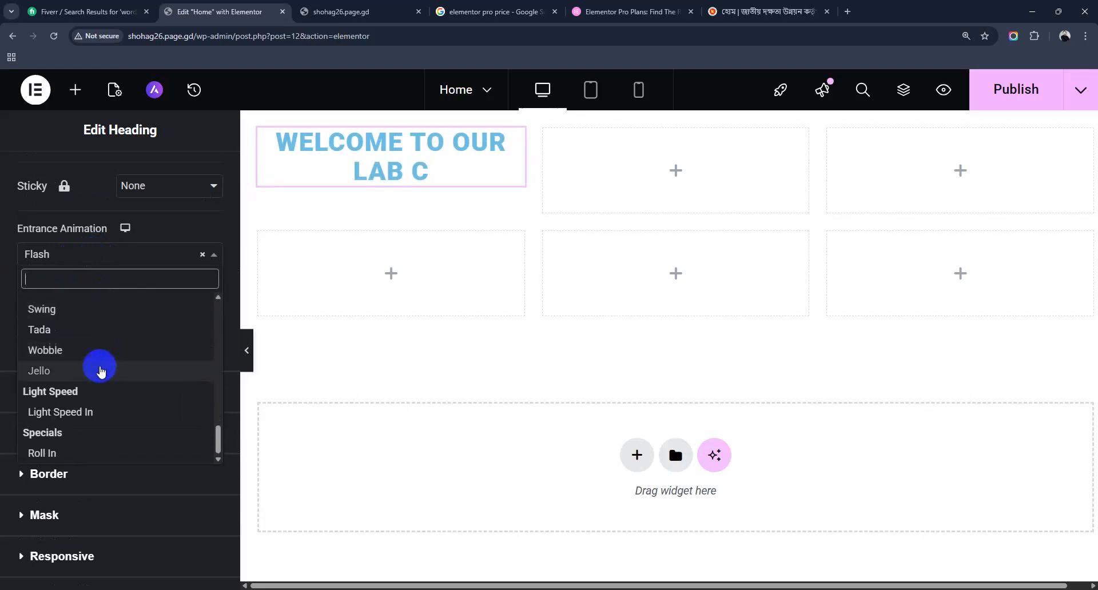
left_click(86, 411)
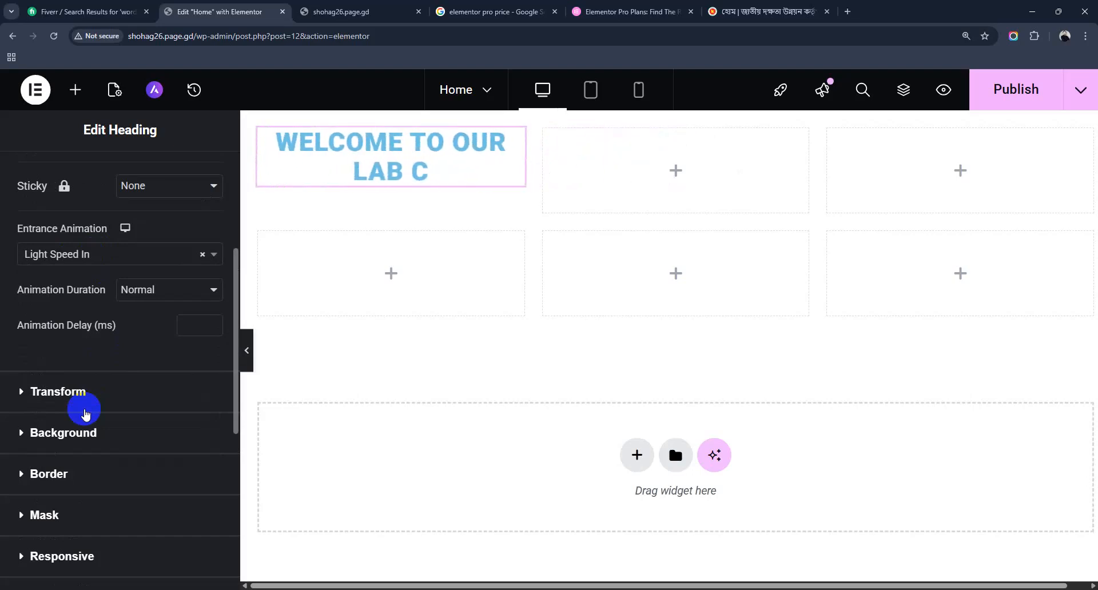
left_click(65, 256)
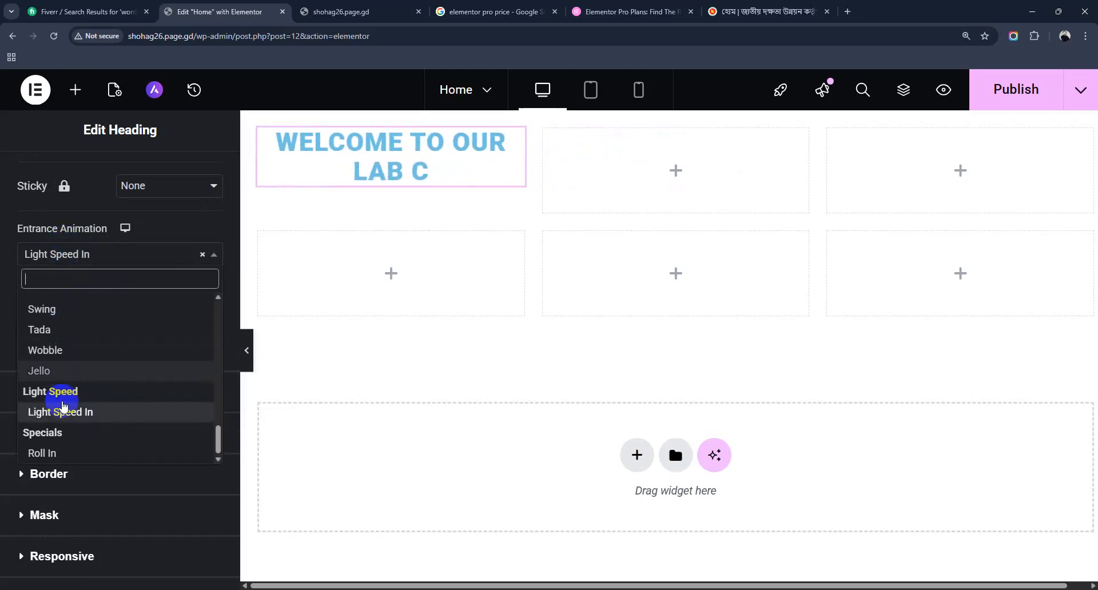
left_click(62, 451)
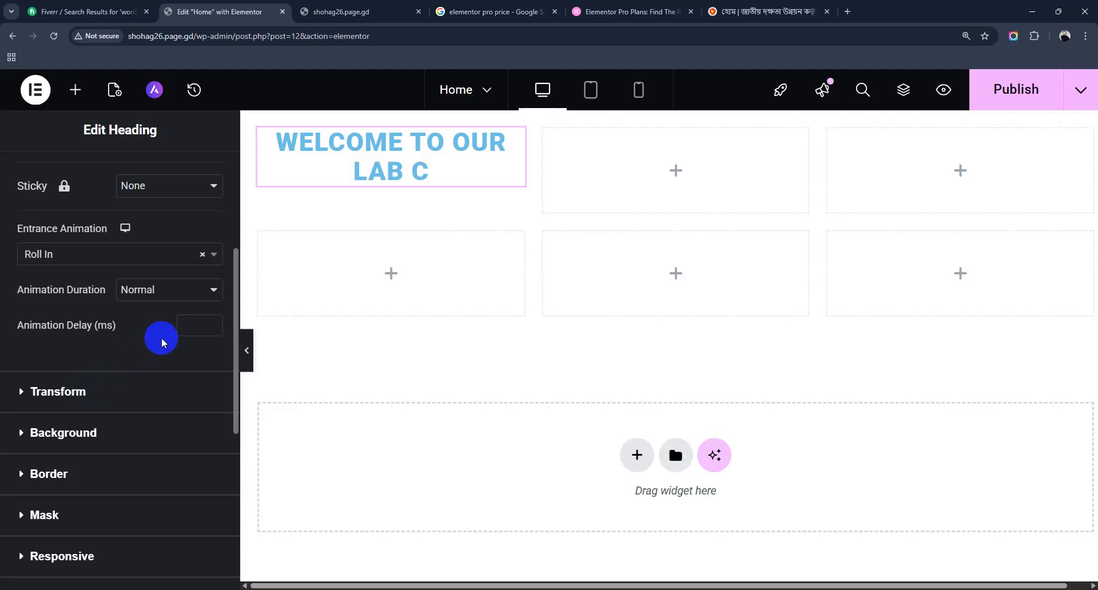
Examine the available duration choices for the heading's entrance animation, keeping Normal
left_click(181, 291)
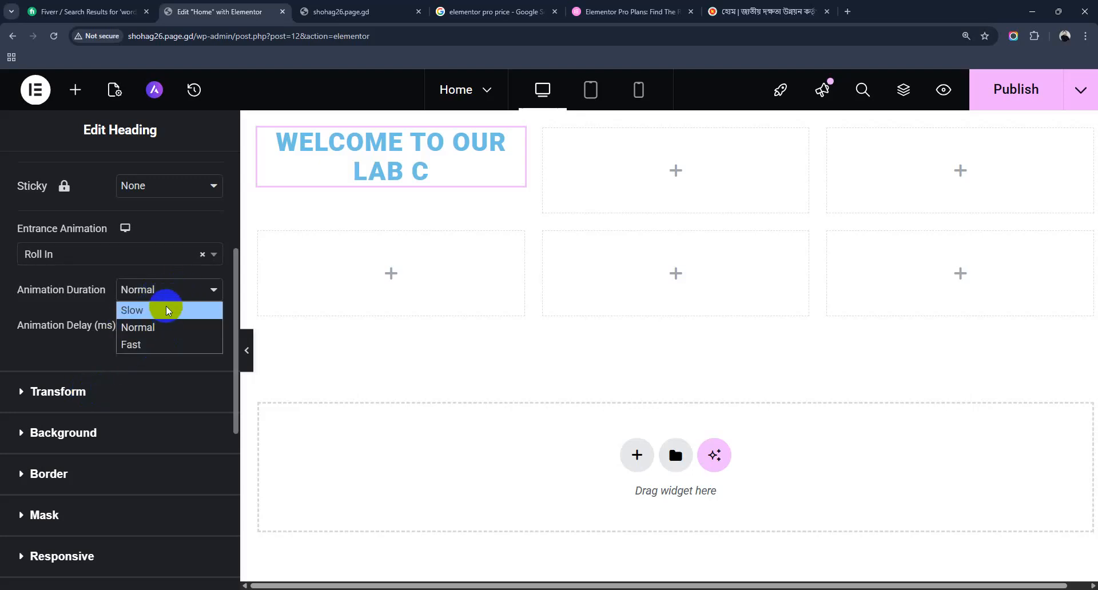
left_click(36, 354)
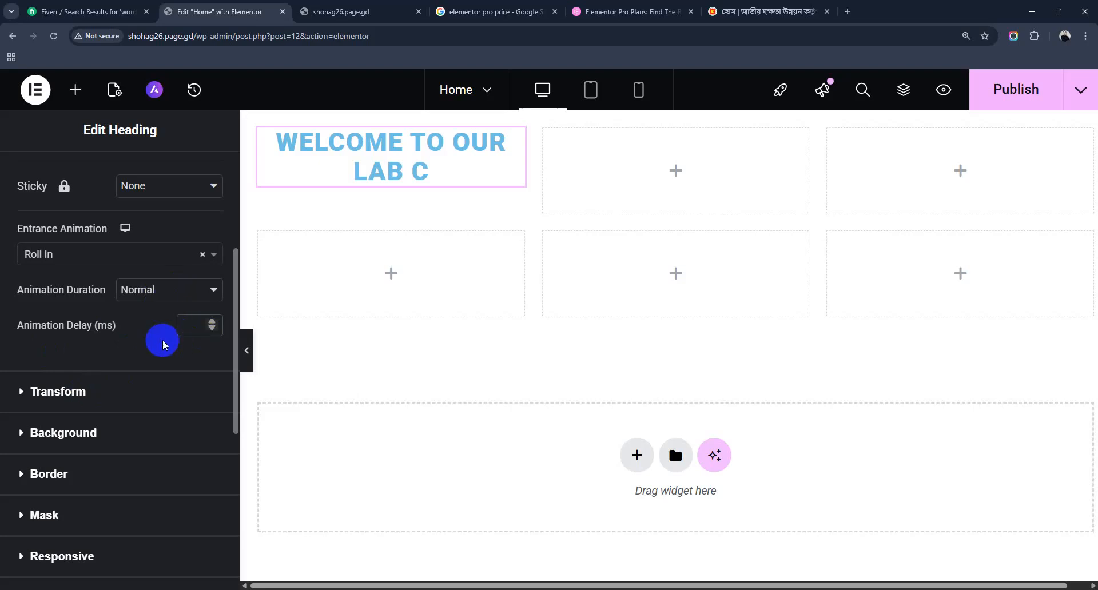
scroll(163, 343, "down", 1)
scroll(114, 331, "up", 4)
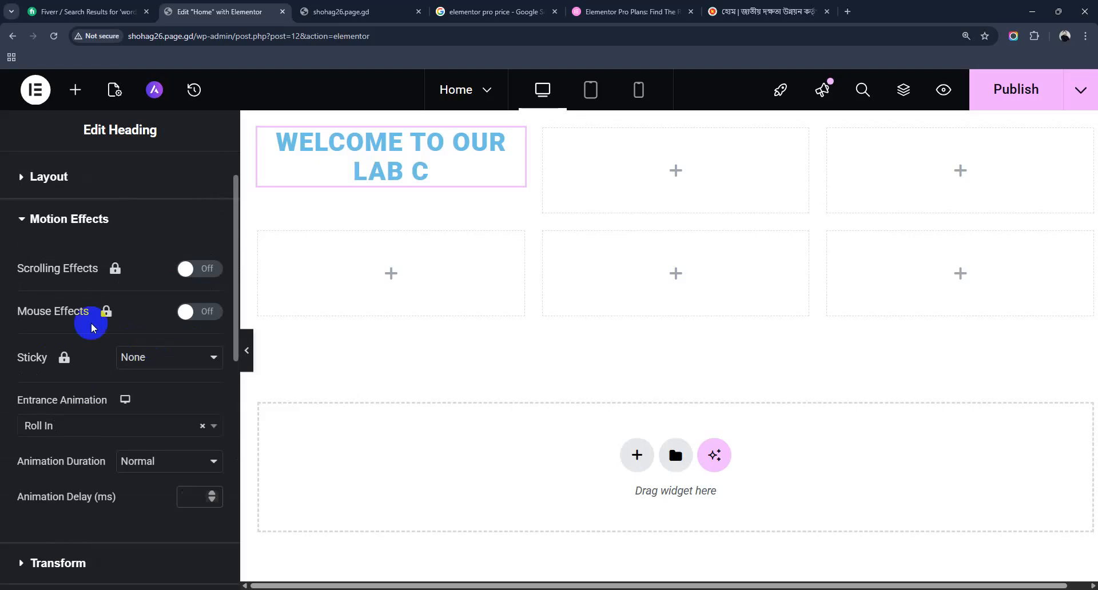
Close the heading's motion effects and open its transform settings
left_click(21, 219)
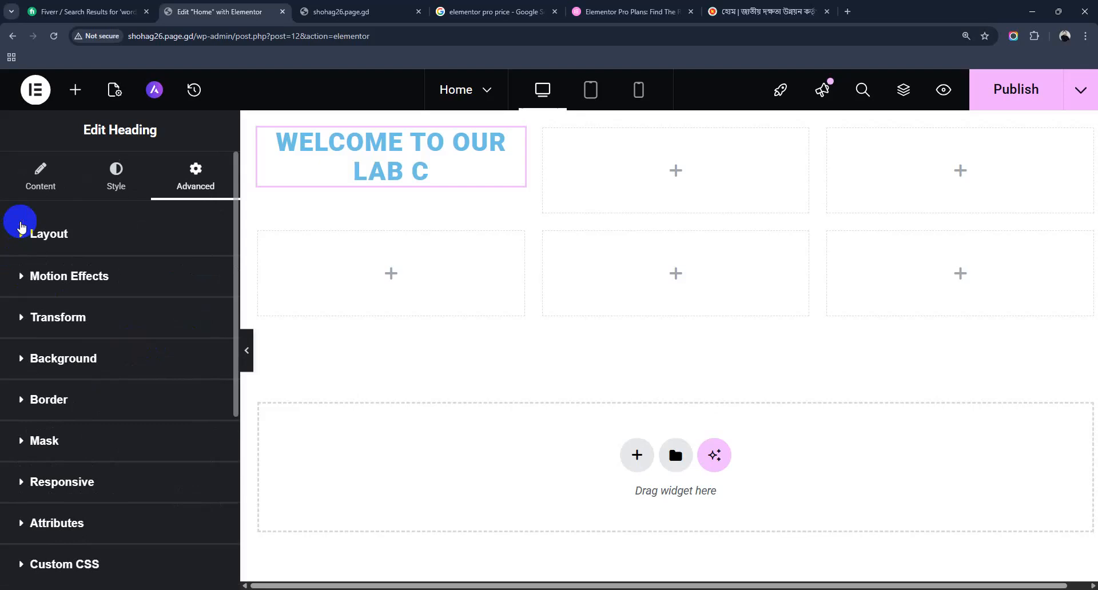
left_click(23, 321)
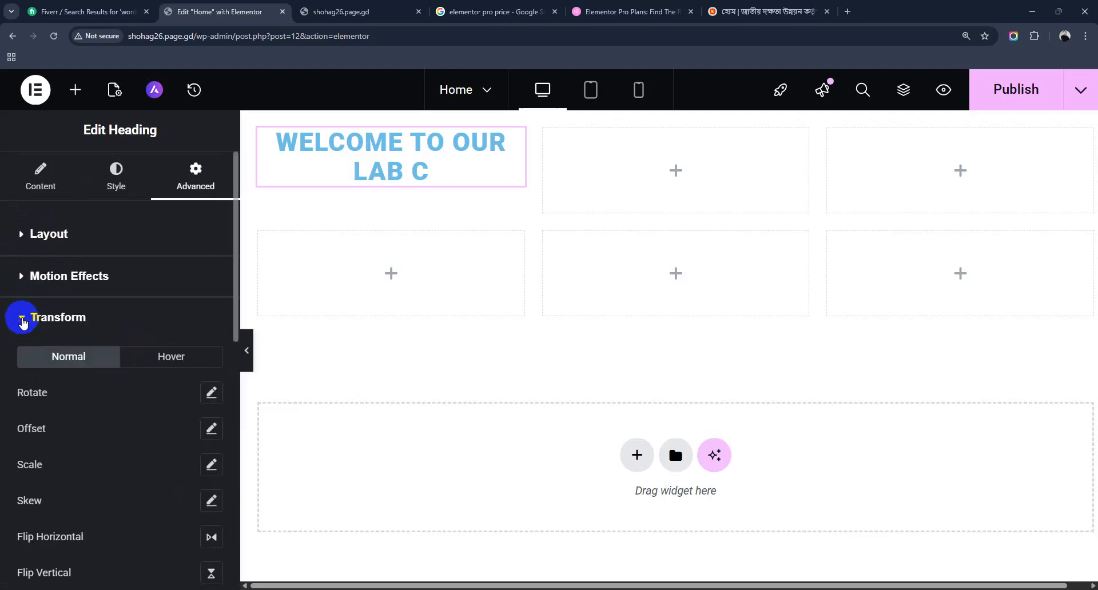
Rotate the heading by 180 degrees in its normal-state transform settings
left_click(211, 396)
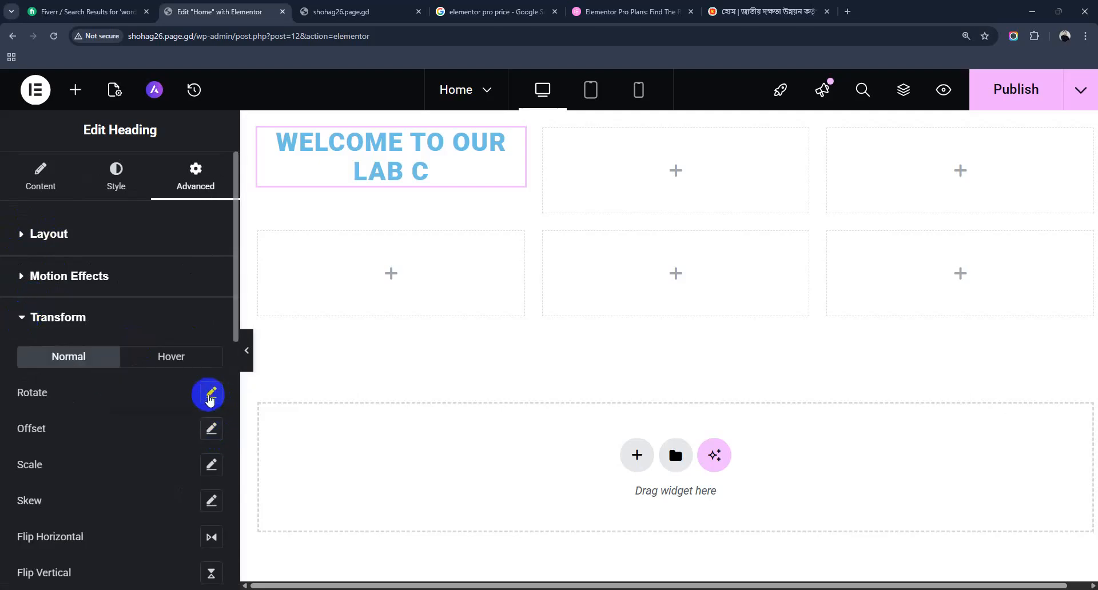
left_click(92, 456)
left_click_drag(92, 456, 102, 457)
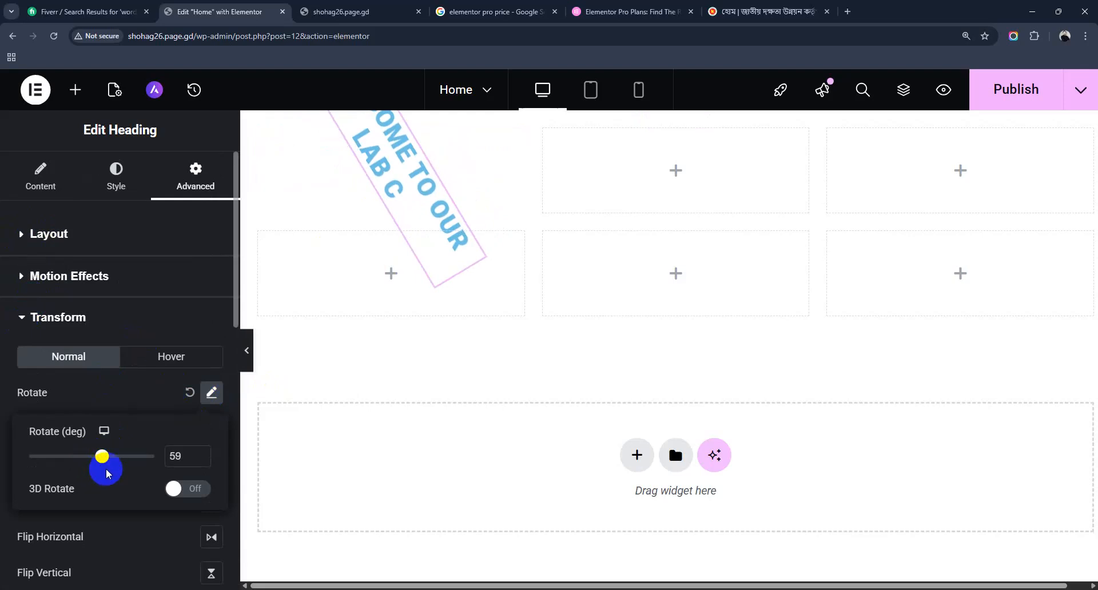
left_click_drag(103, 462, 123, 472)
left_click(124, 464)
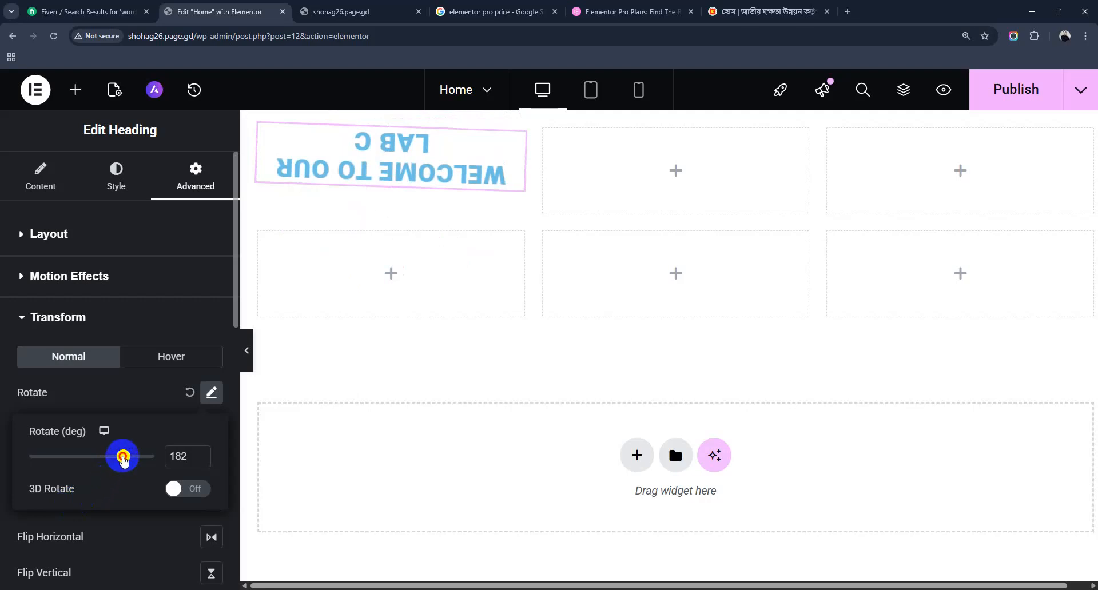
left_click(200, 461)
left_click(200, 461)
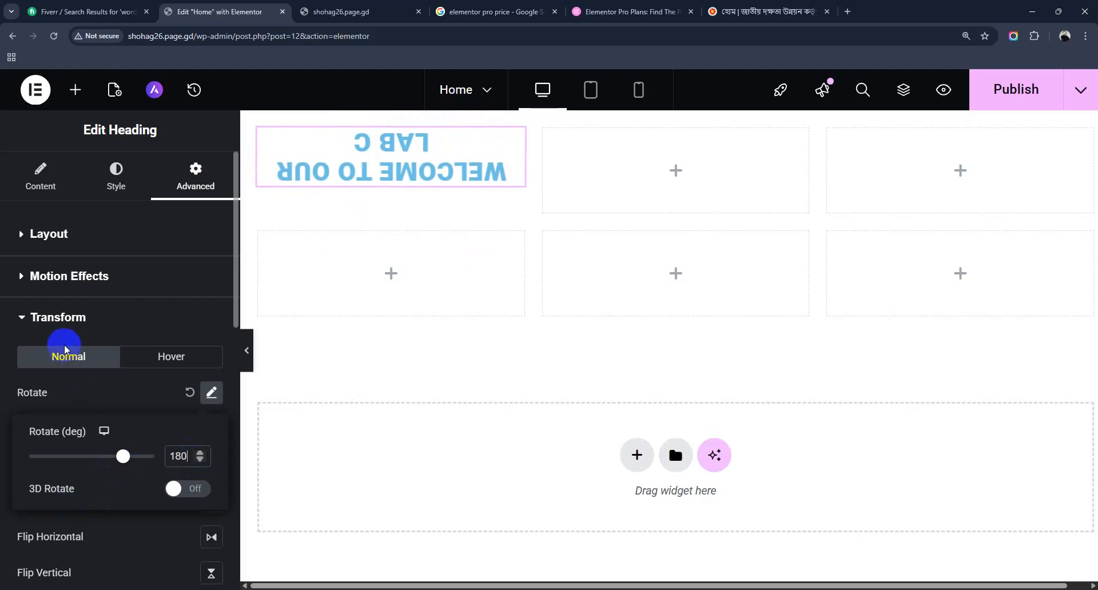
Try a hover-state rotation of 54 degrees on the heading and reset it
left_click(185, 357)
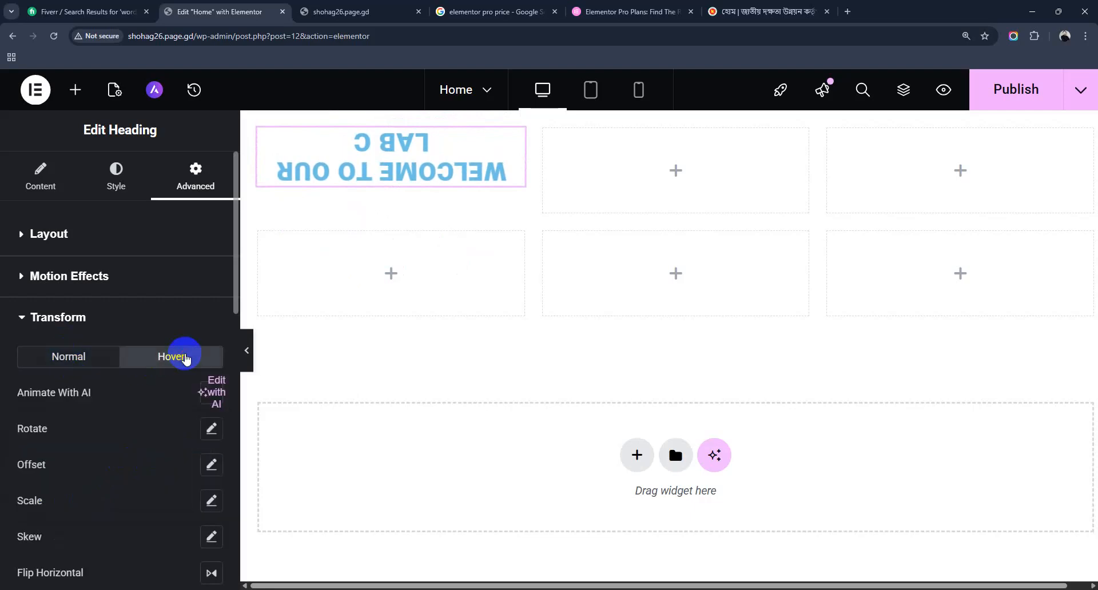
left_click(211, 425)
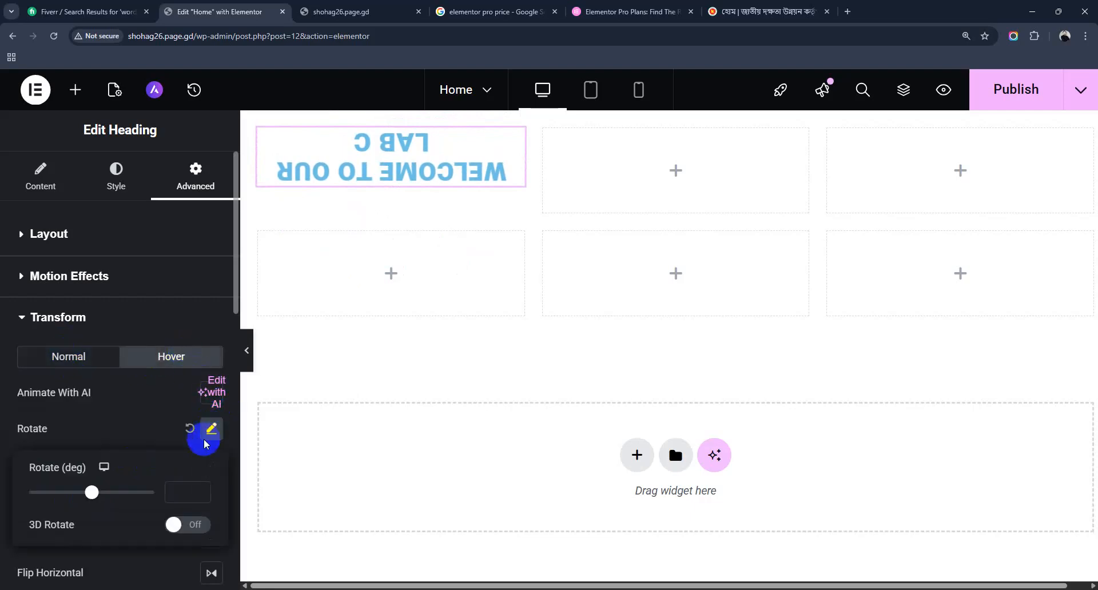
left_click(91, 491)
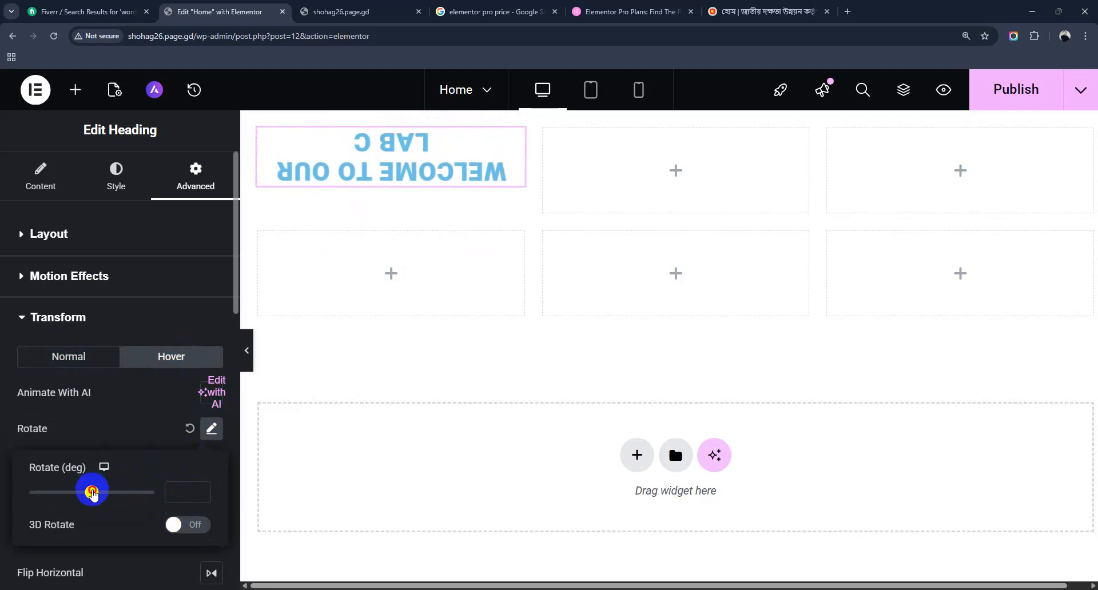
left_click(168, 490)
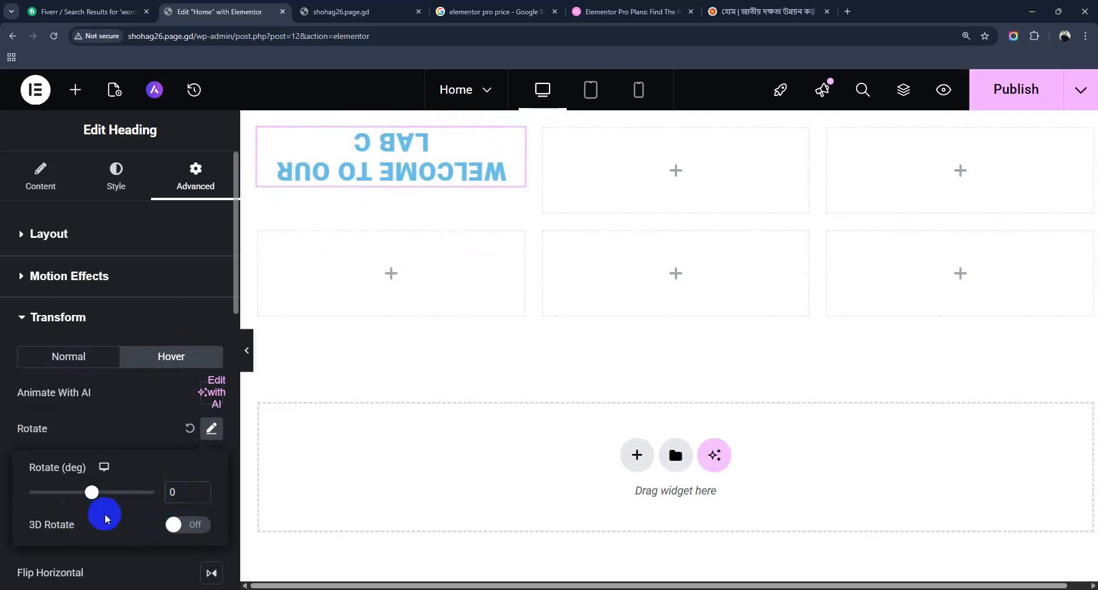
mouse_move(92, 492)
left_mouse_down()
mouse_move(118, 494)
mouse_move(101, 492)
left_mouse_up()
scroll(132, 476, "down", 1)
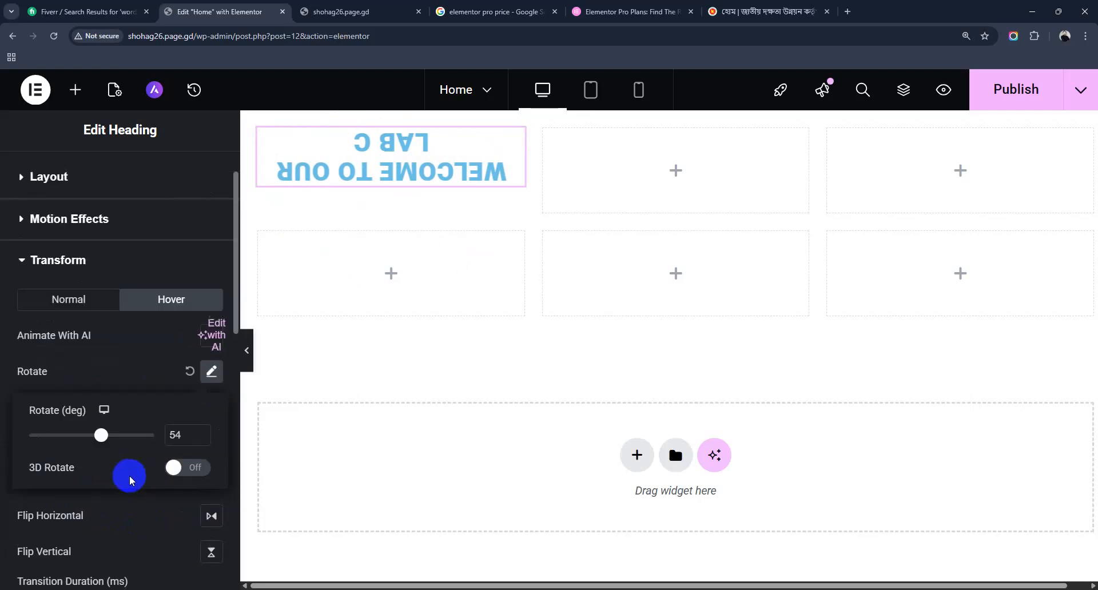
left_click(190, 371)
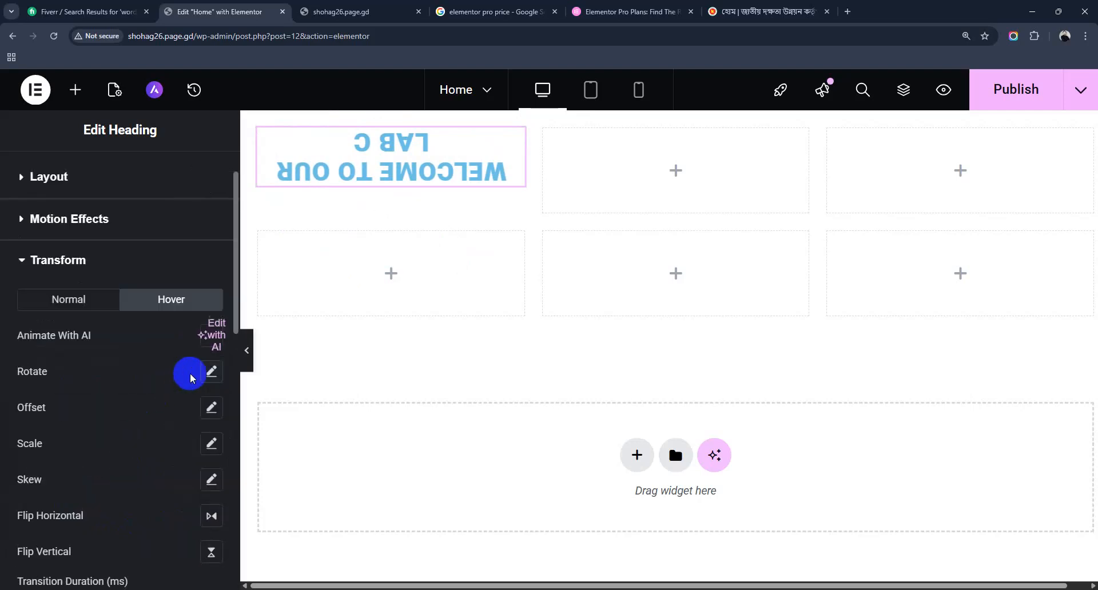
Set the heading's hover-state rotation to 0 degrees
left_click(210, 375)
left_click_drag(98, 434, 94, 435)
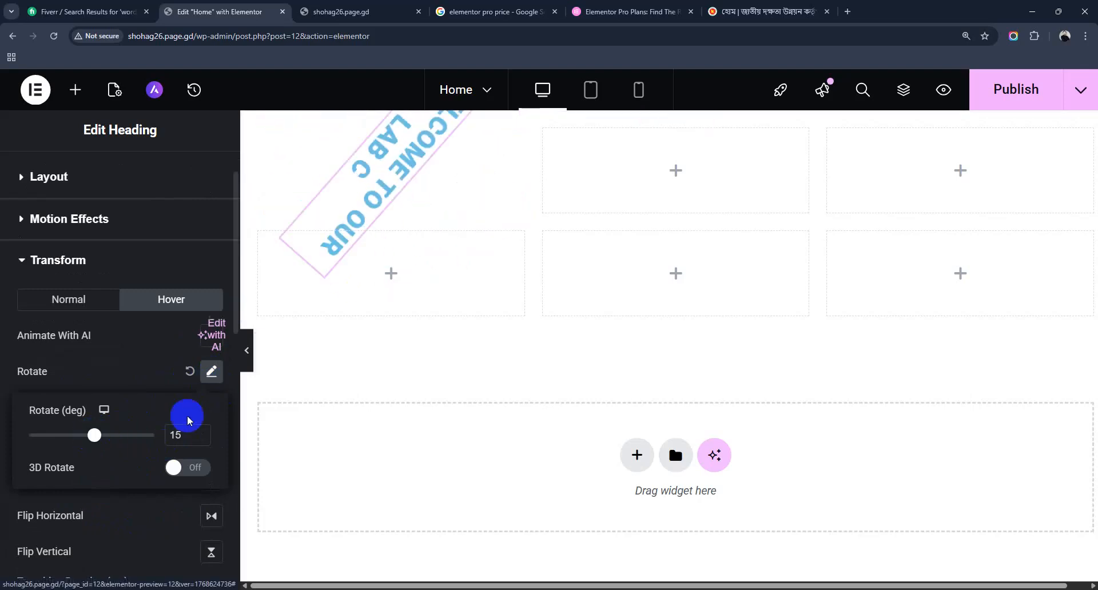
double_click(184, 434)
type("0")
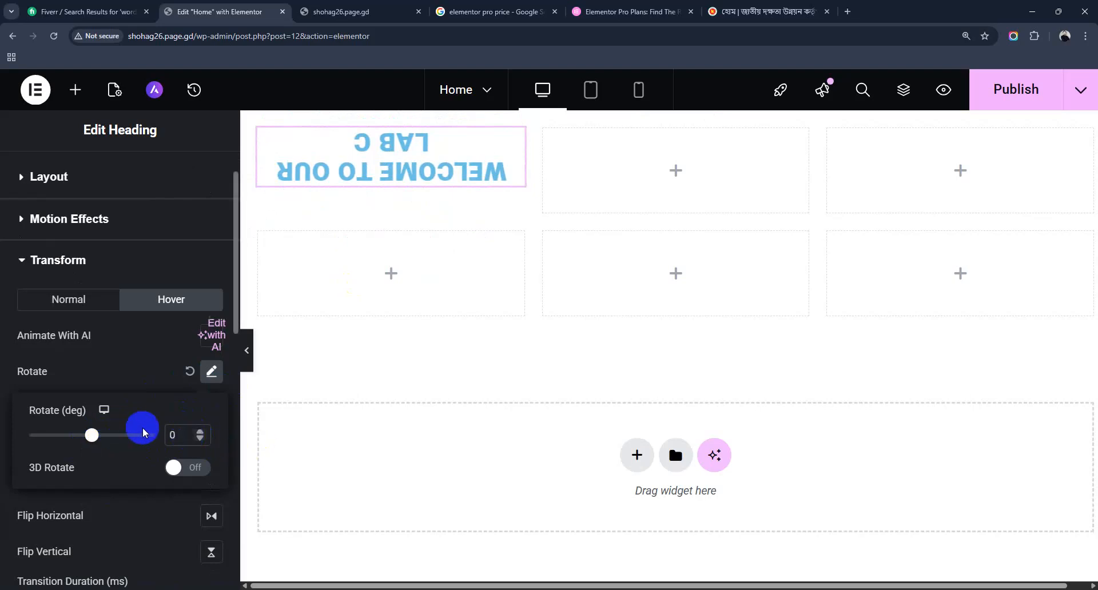
Review the heading's normal-state rotation settings and check its hover effect on the page
left_click(69, 299)
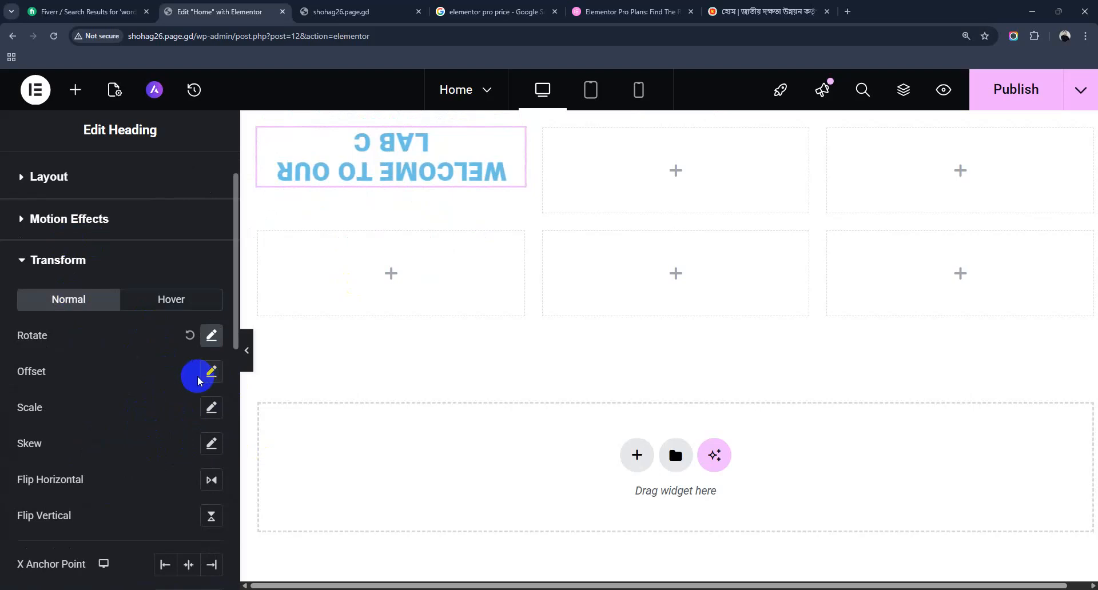
left_click(212, 336)
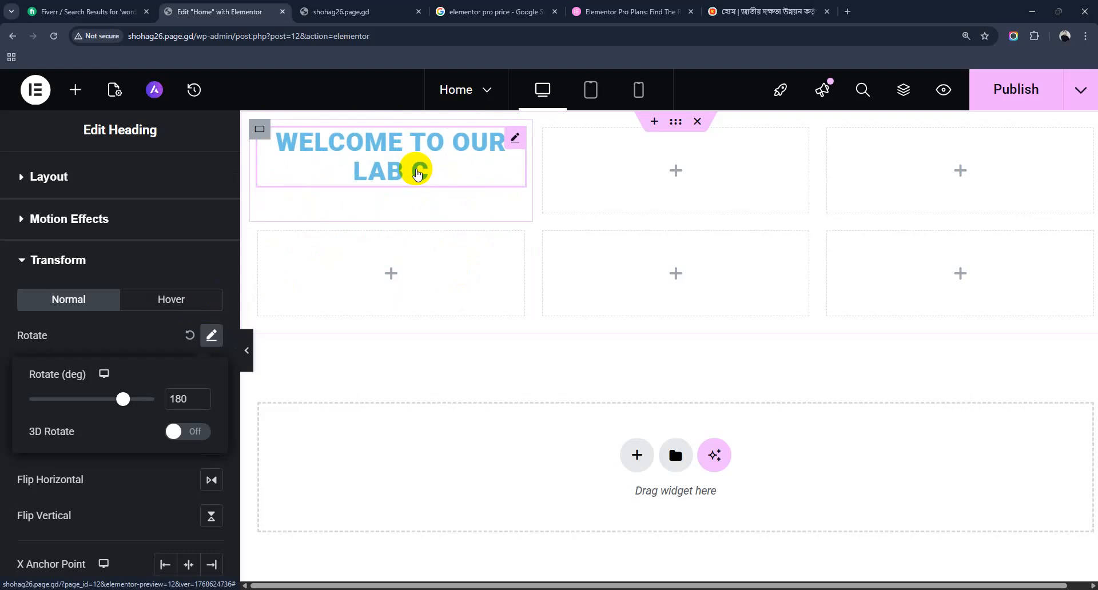
scroll(134, 359, "down", 1)
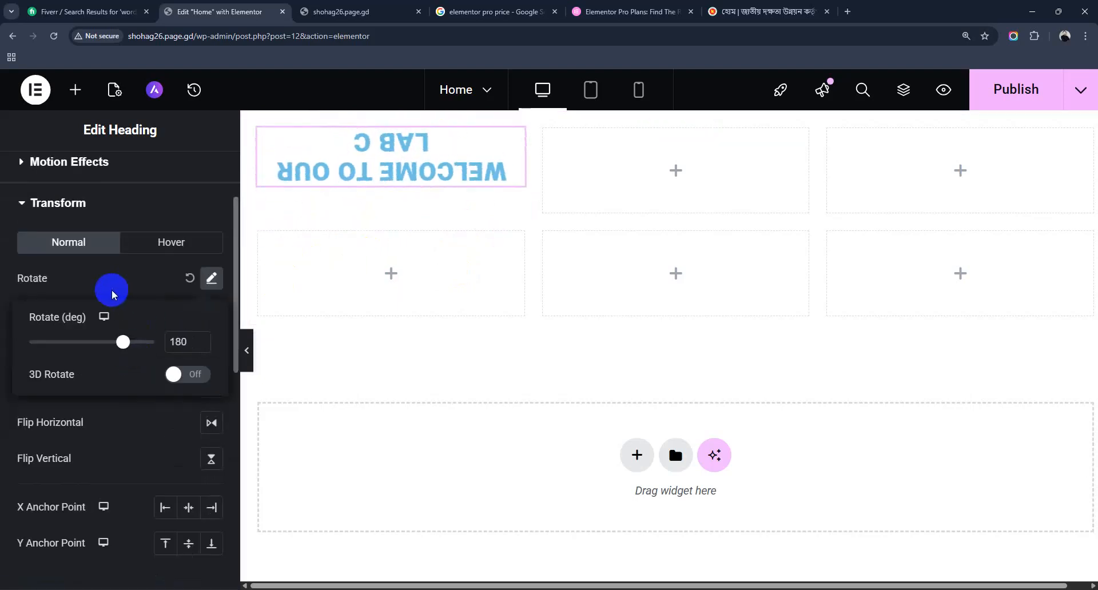
scroll(111, 300, "down", 1)
scroll(104, 371, "up", 2)
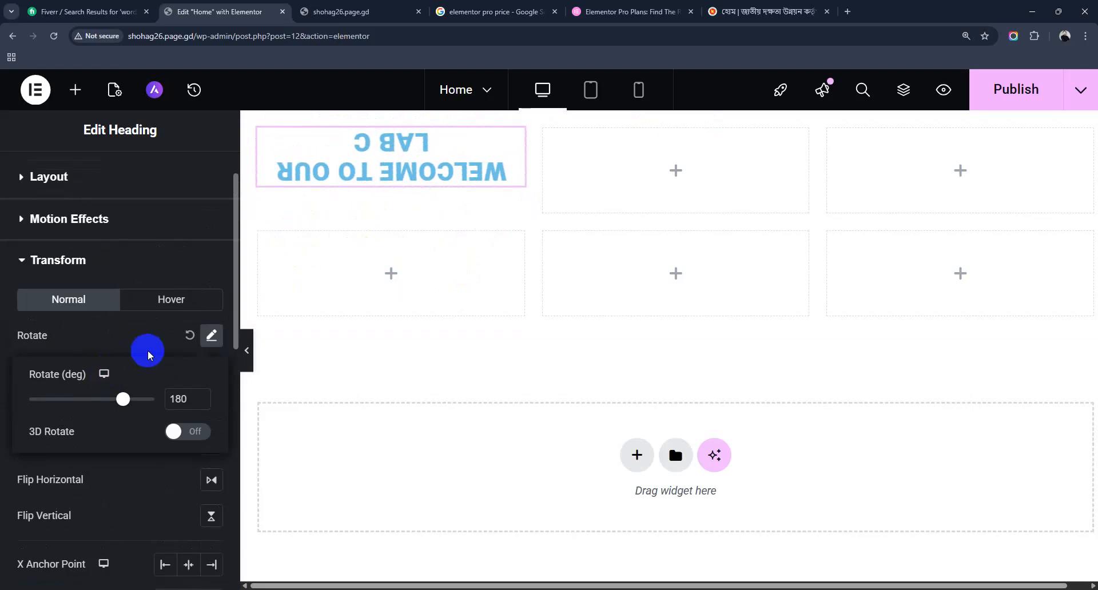
left_click(211, 335)
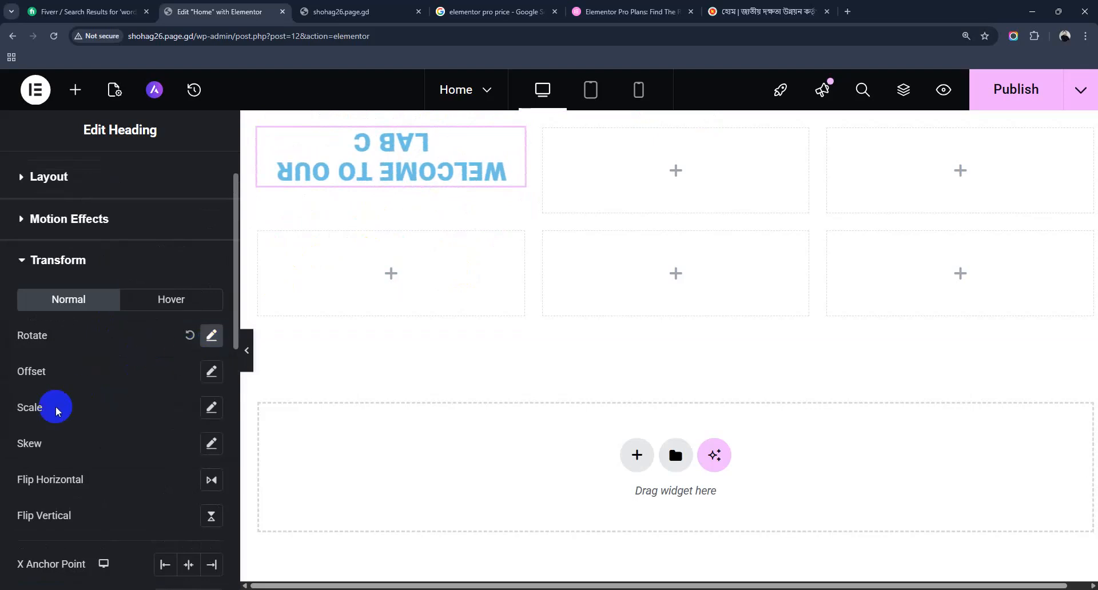
Shift the heading horizontally with a normal-state Offset X of -342 px
left_click(211, 371)
left_click_drag(91, 435, 70, 443)
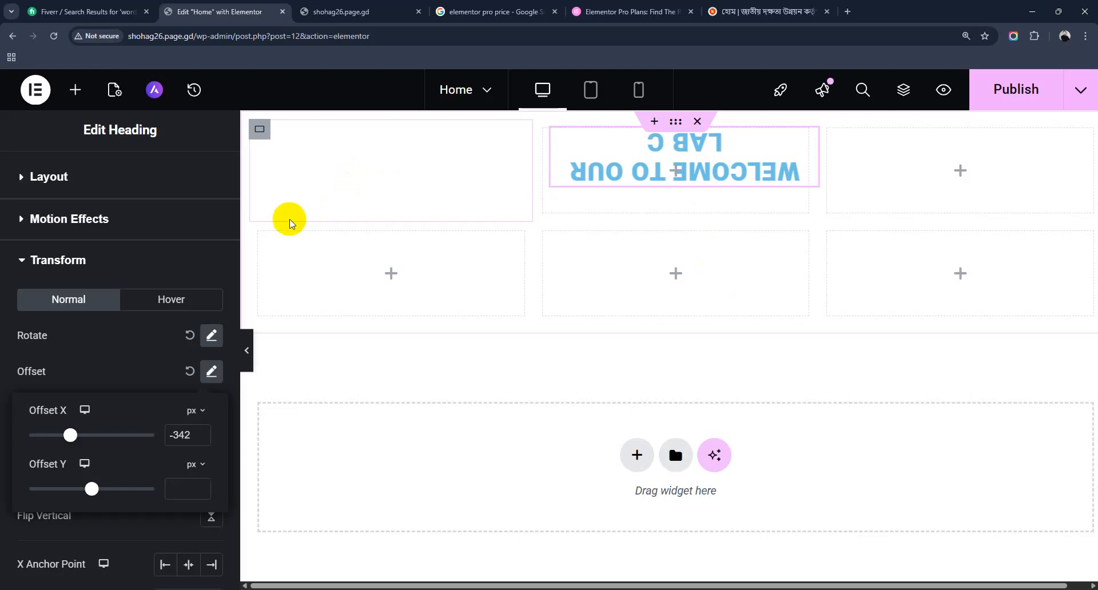
left_click(211, 373)
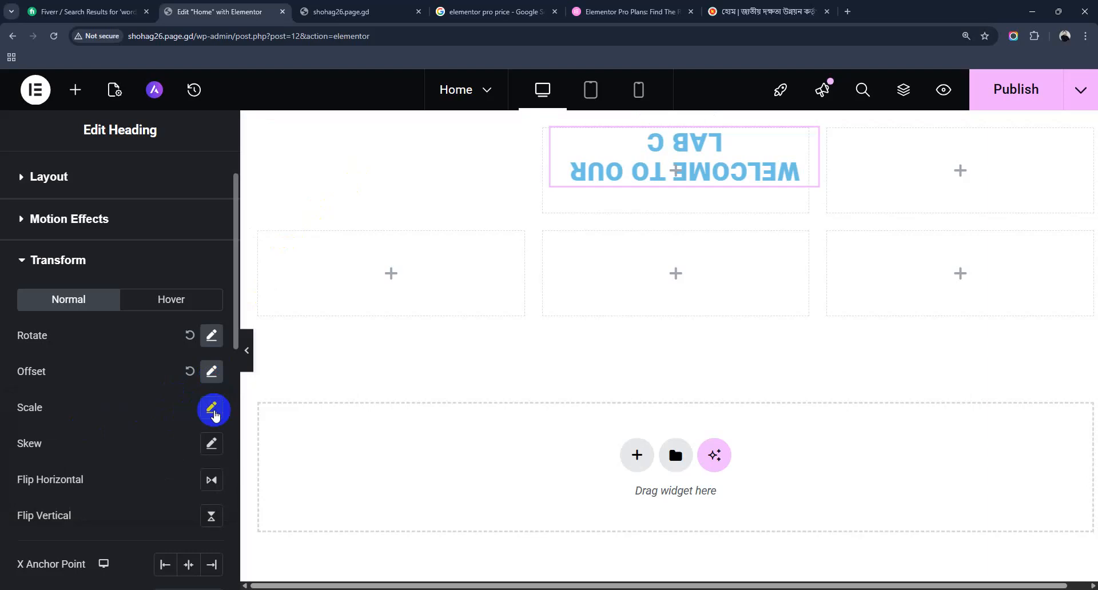
Scale the heading up to 2 with proportions kept and bring the scale back to 1
left_click(211, 409)
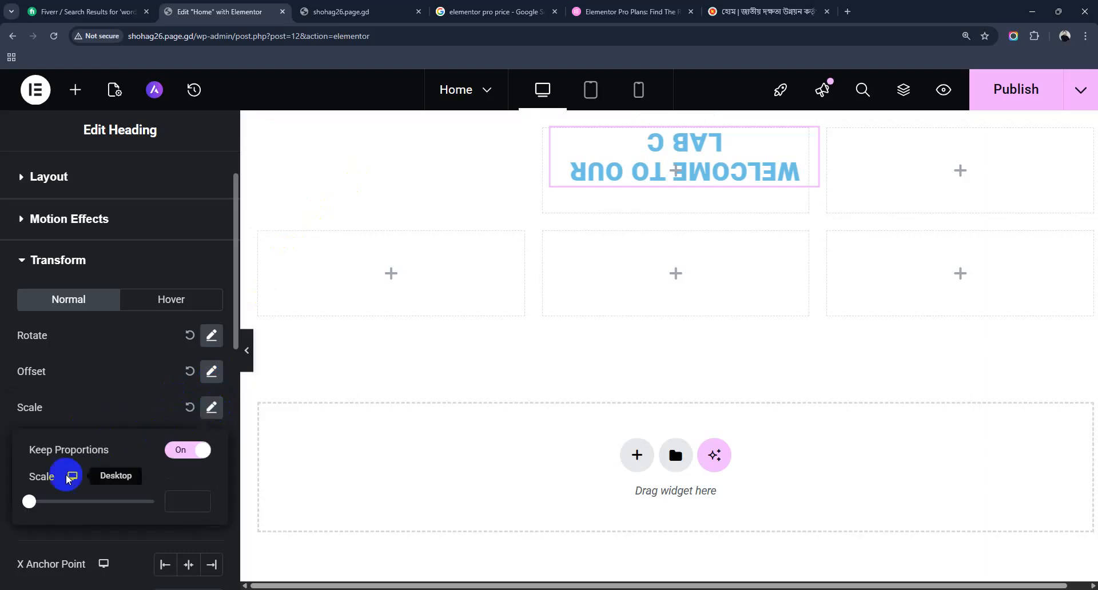
left_click_drag(28, 501, 203, 516)
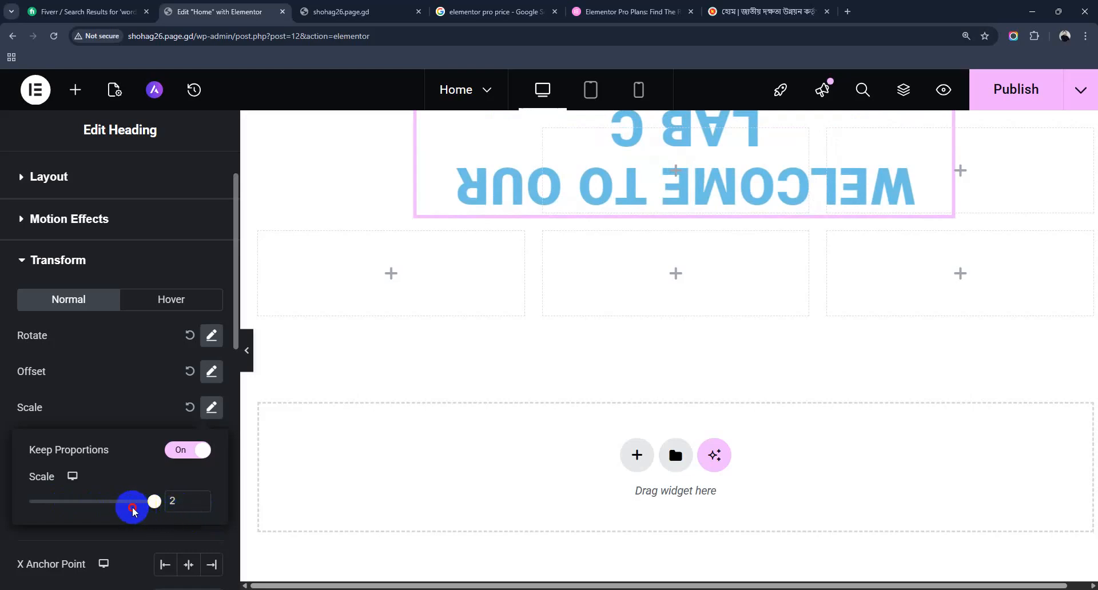
left_click_drag(155, 501, 101, 504)
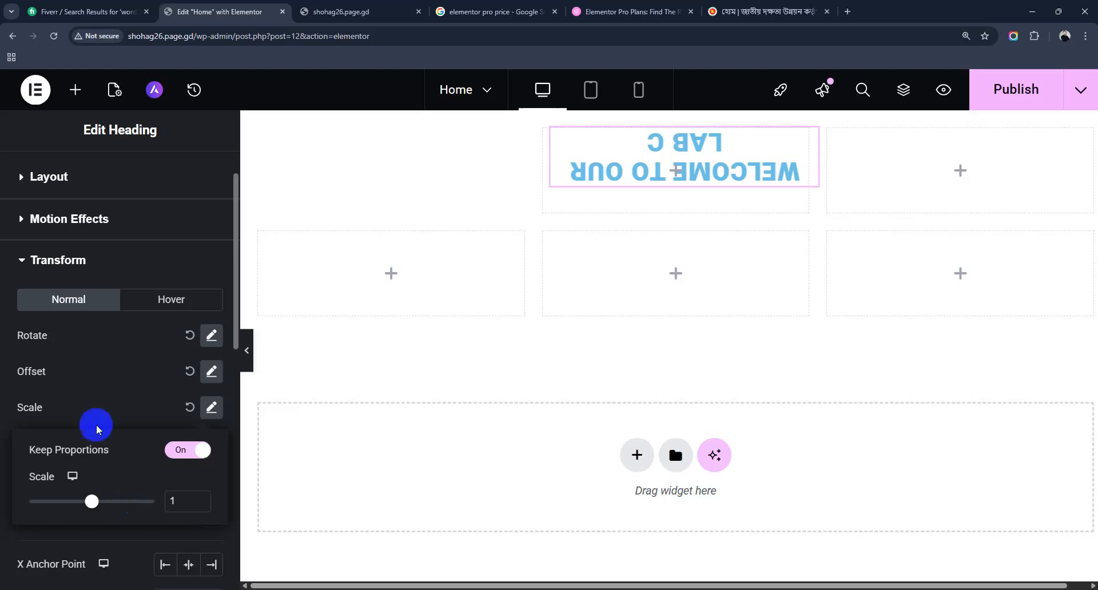
left_click(212, 407)
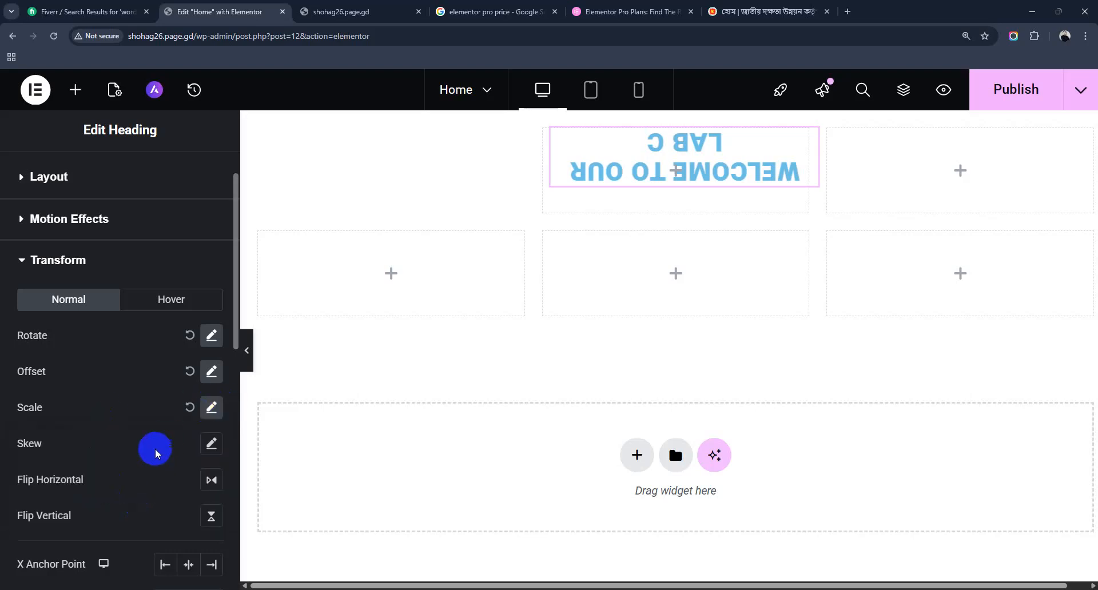
Skew the heading in its normal state by 49 degrees on X and -5 degrees on Y
left_click(213, 444)
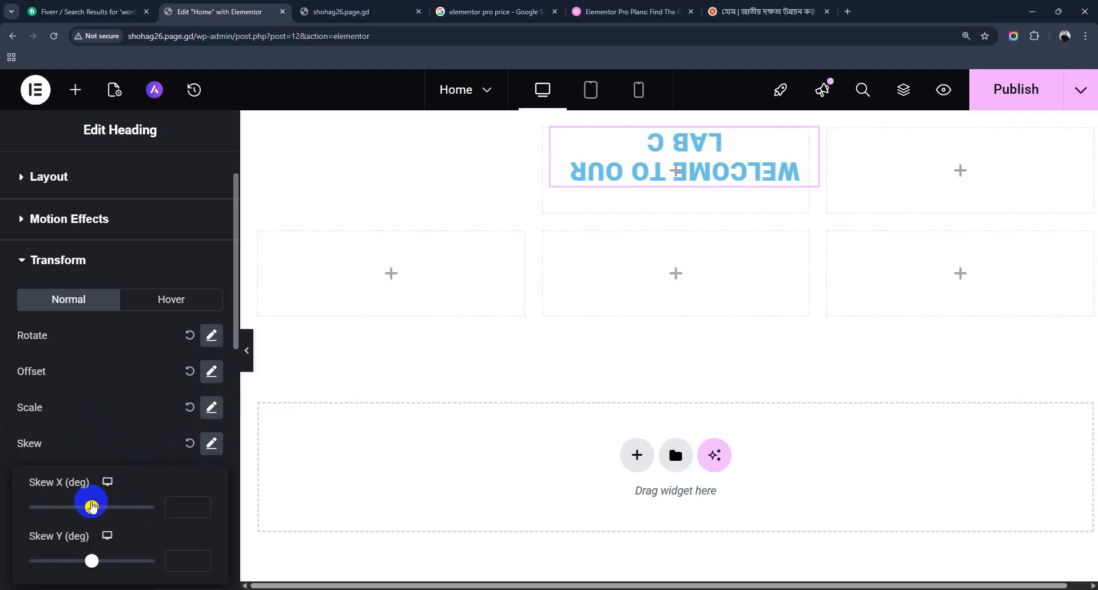
left_click_drag(90, 508, 101, 511)
mouse_move(91, 561)
left_mouse_down()
mouse_move(82, 569)
mouse_move(94, 555)
left_mouse_up()
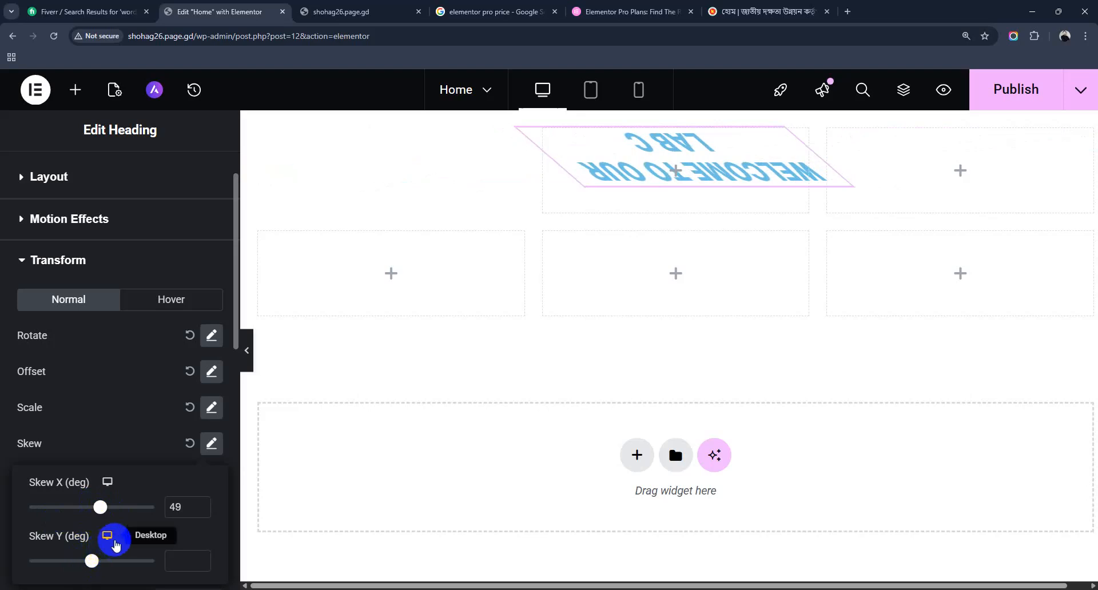
scroll(118, 517, "down", 1)
mouse_move(91, 505)
left_mouse_down()
mouse_move(78, 505)
mouse_move(97, 507)
mouse_move(89, 509)
left_mouse_up()
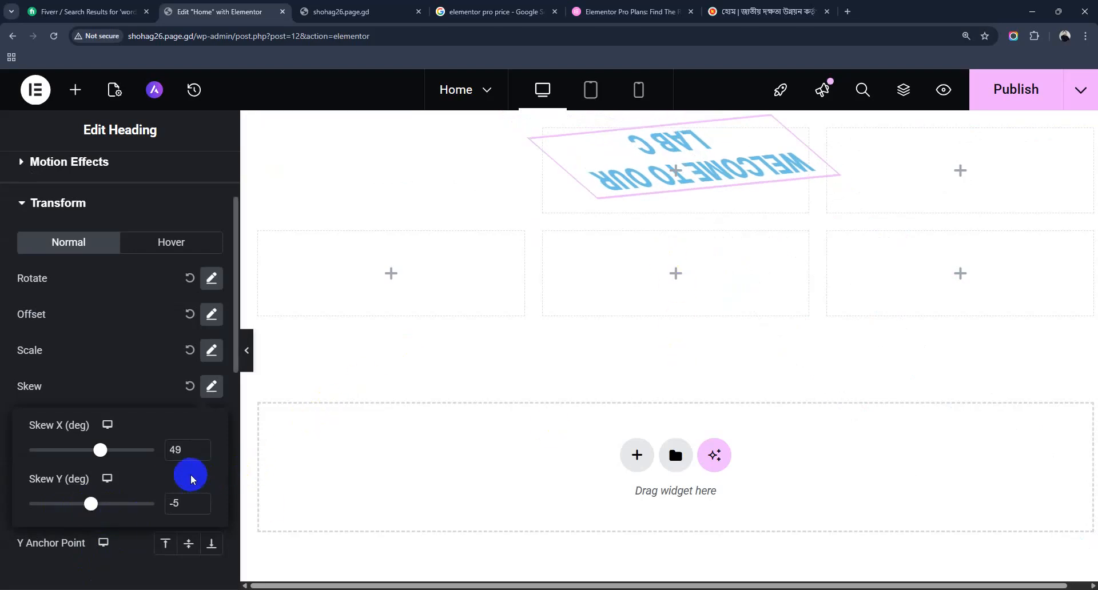
scroll(133, 477, "down", 3)
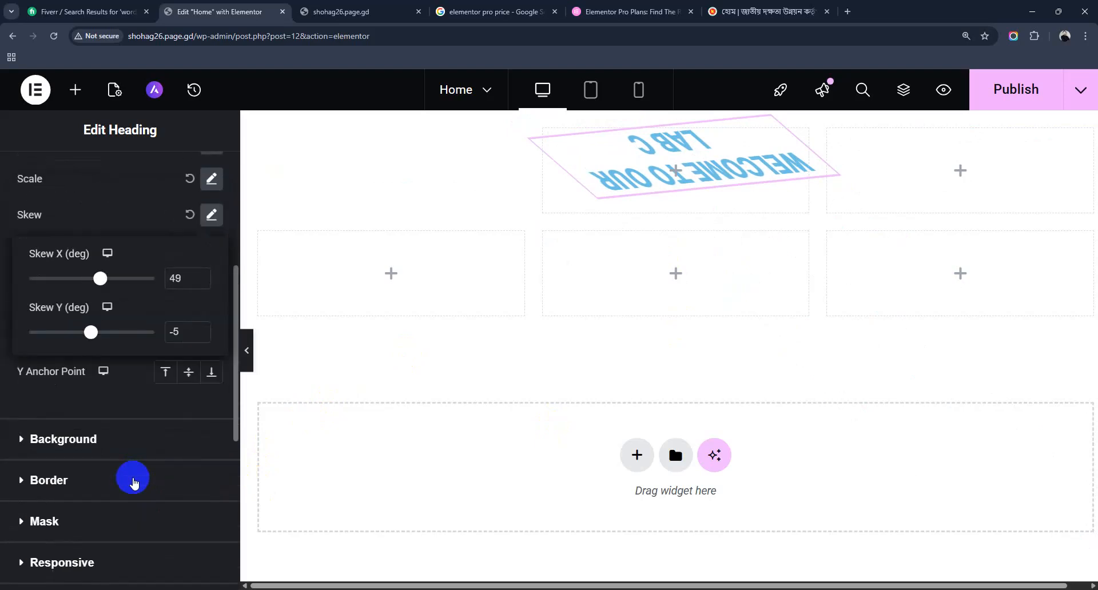
scroll(134, 483, "up", 4)
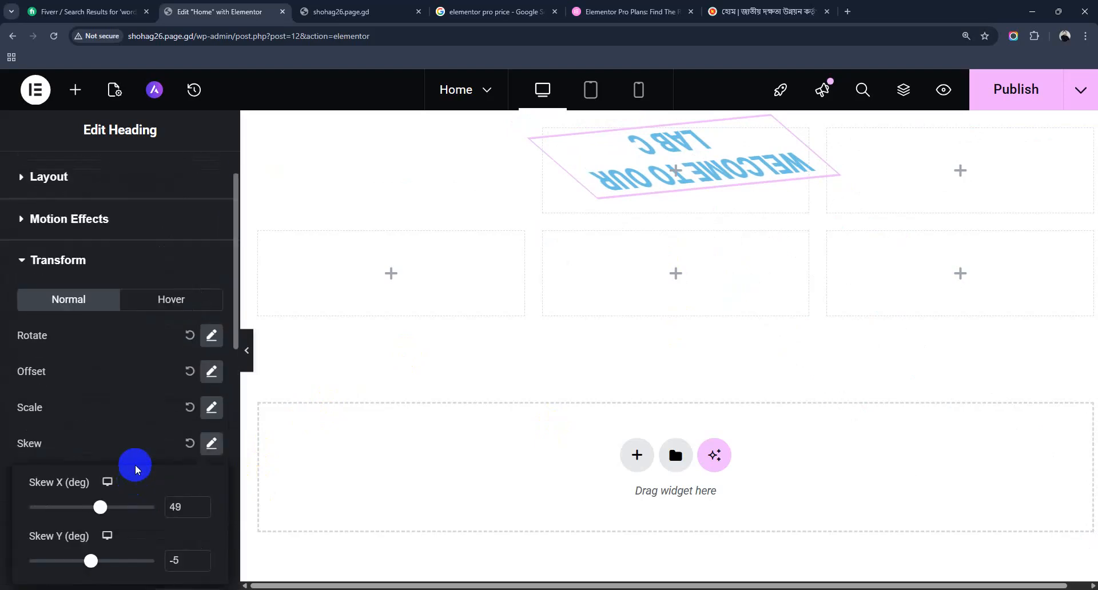
left_click(211, 444)
Reset the heading's normal-state skew, scale, offset and rotation to their defaults
scroll(118, 444, "down", 1)
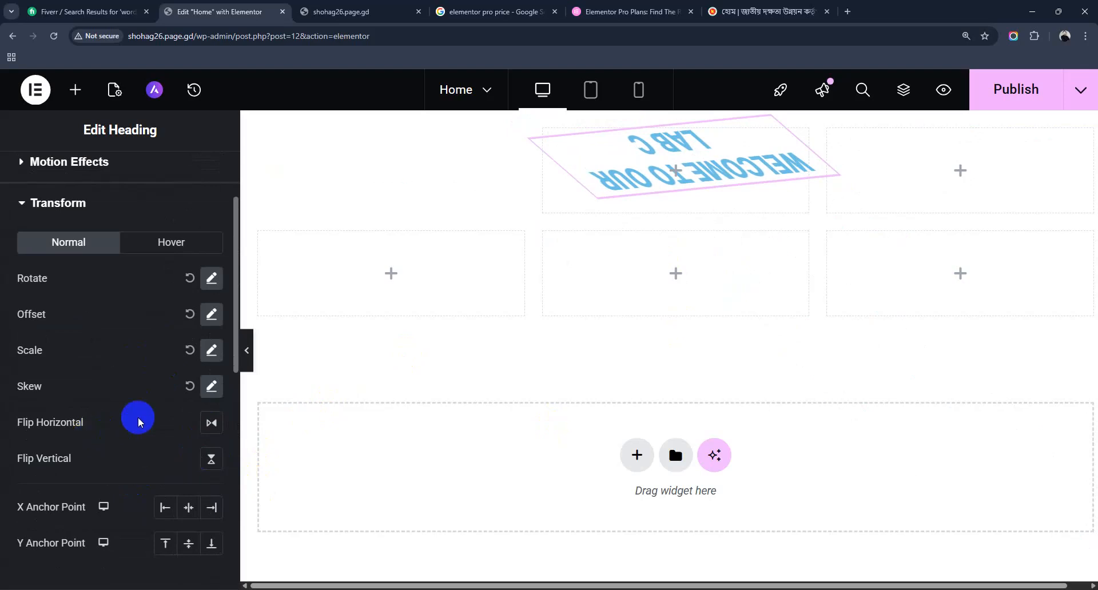
left_click(189, 386)
left_click(189, 350)
left_click(190, 314)
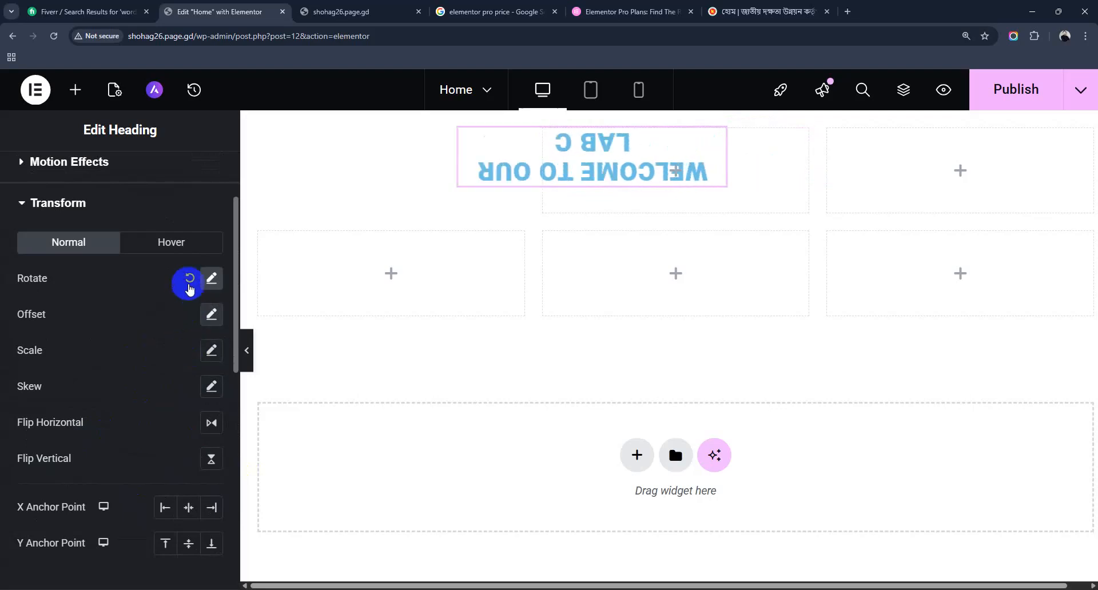
left_click(189, 278)
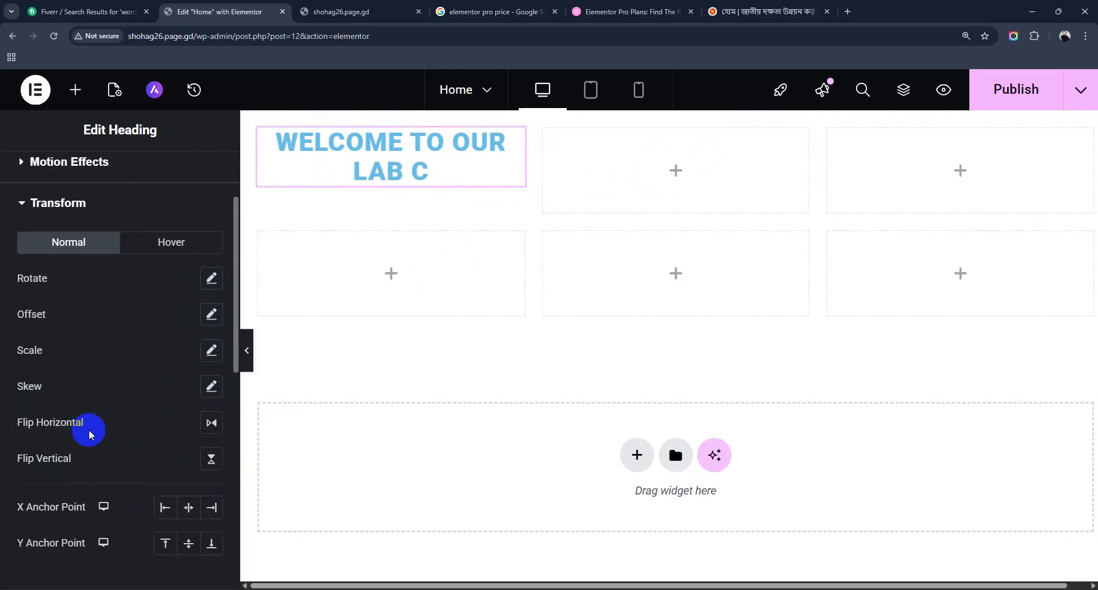
Flip the heading both horizontally and vertically in its normal-state transform settings
left_click(214, 422)
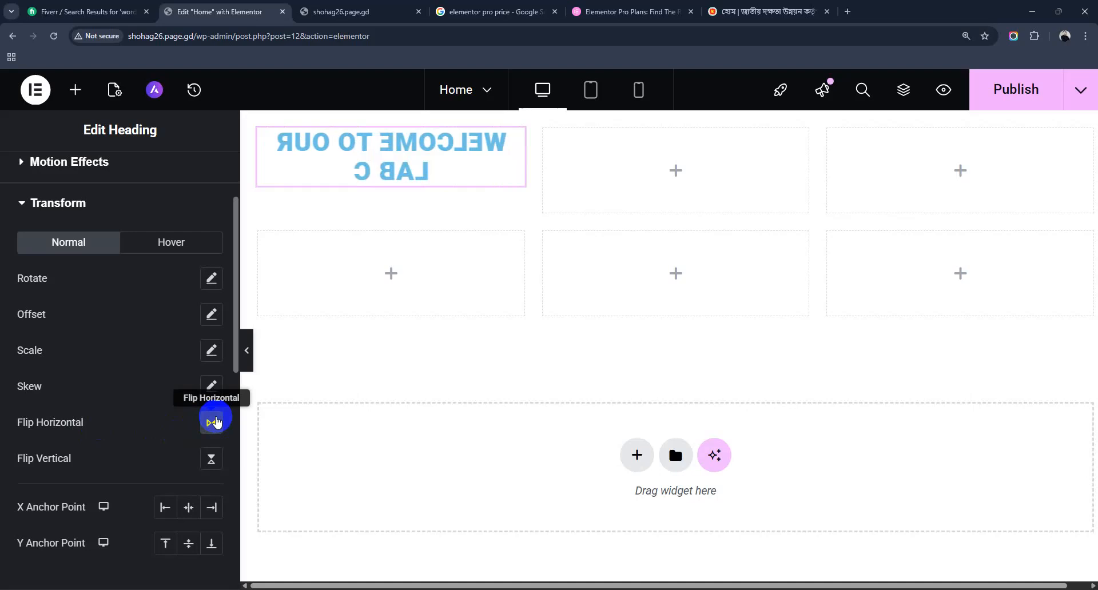
left_click(211, 464)
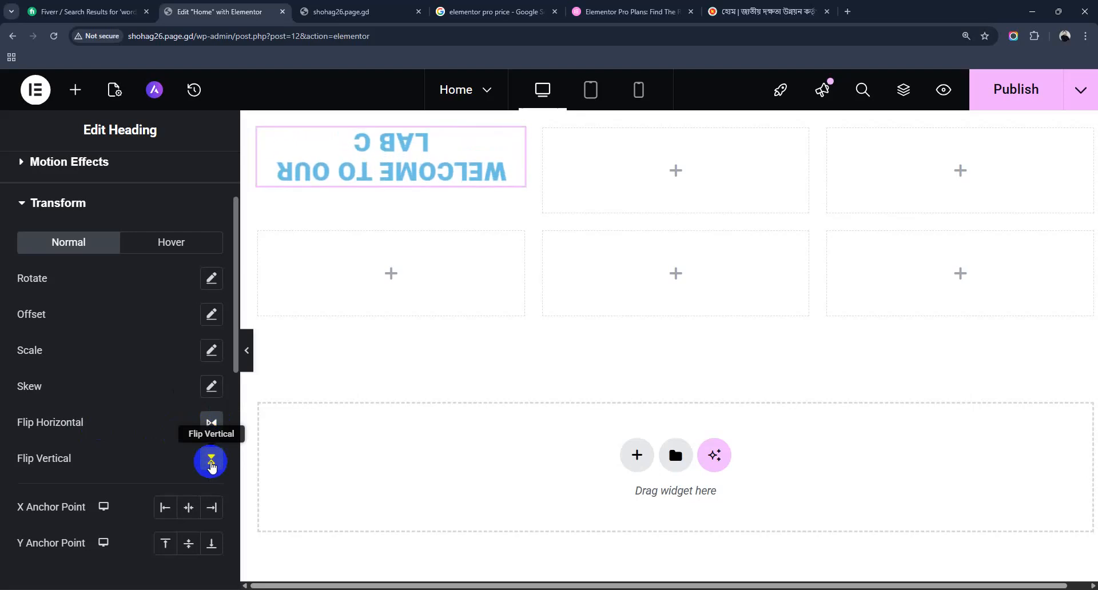
left_click(211, 463)
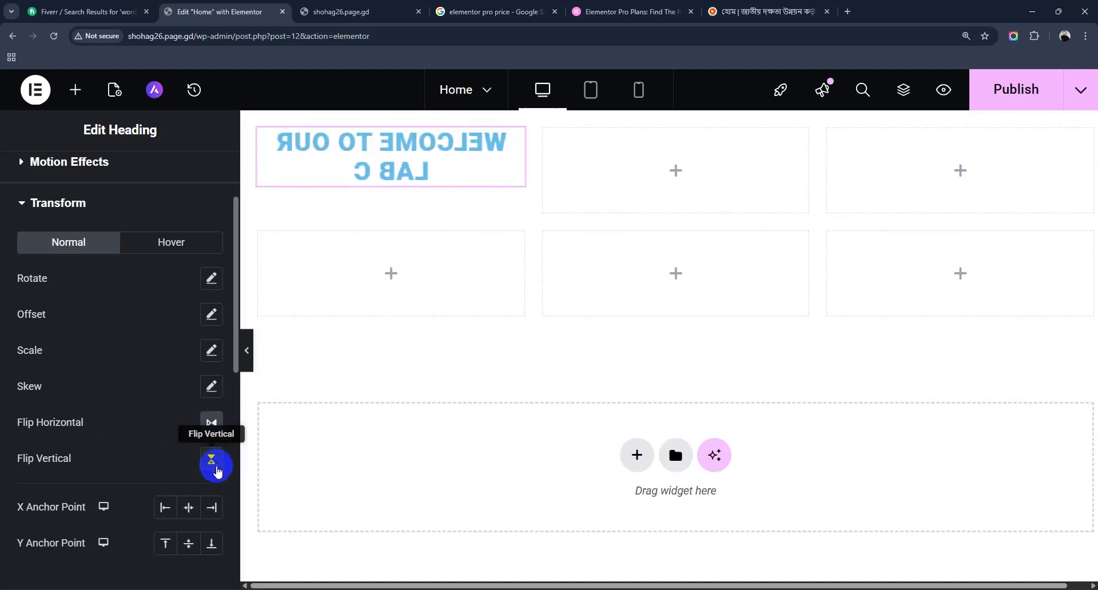
left_click(211, 462)
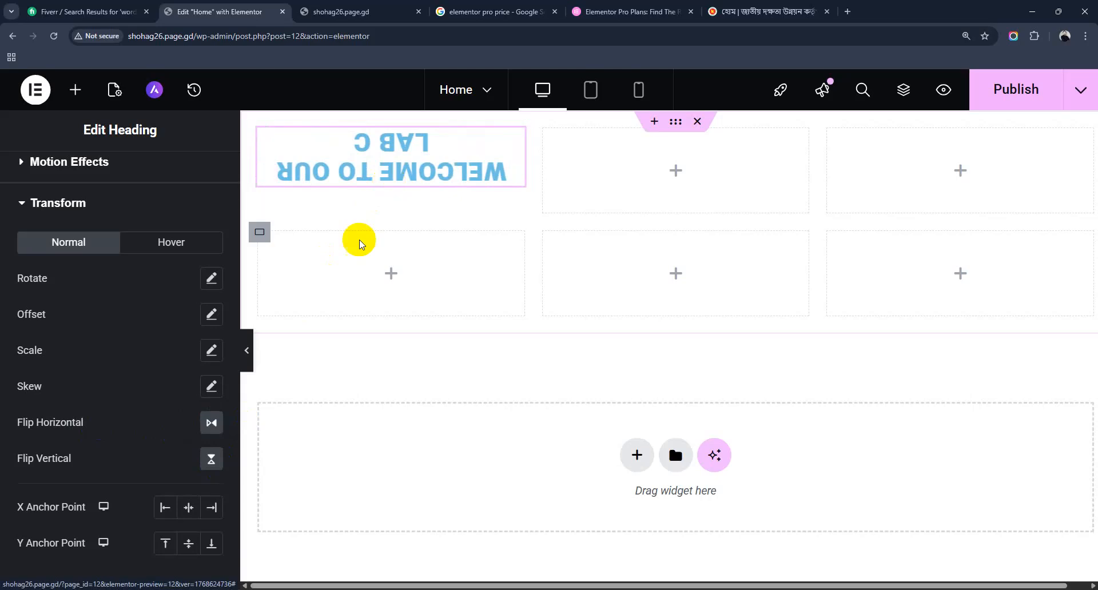
Turn off the heading's horizontal and vertical flips in its normal-state transform settings
left_click(229, 422)
left_click(212, 423)
left_click(211, 458)
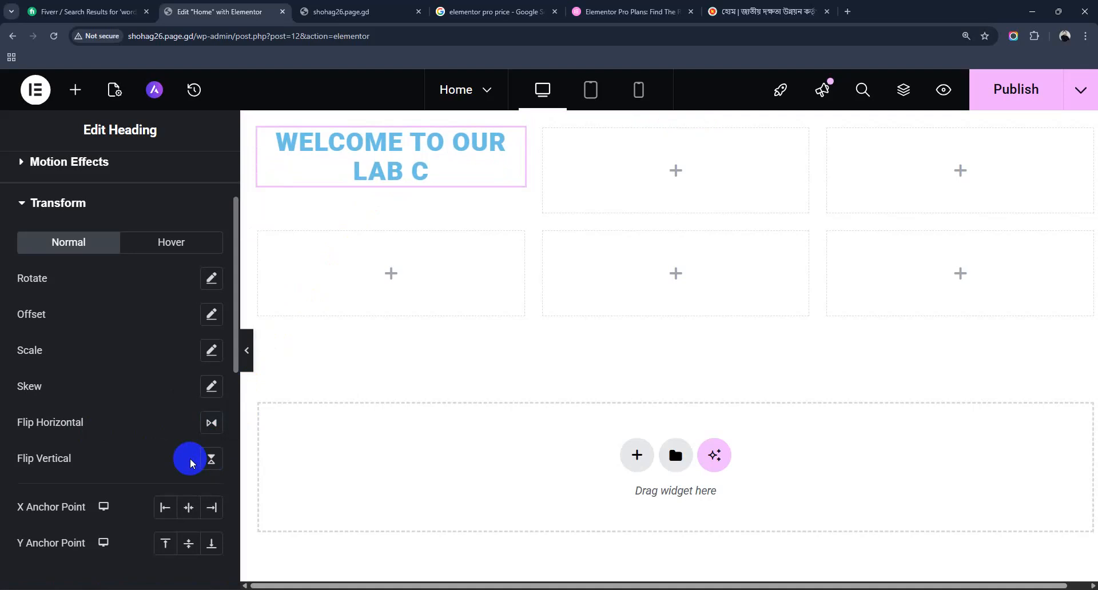
View the heading's background settings and give the heading a solid border in its normal state
scroll(190, 463, "down", 5)
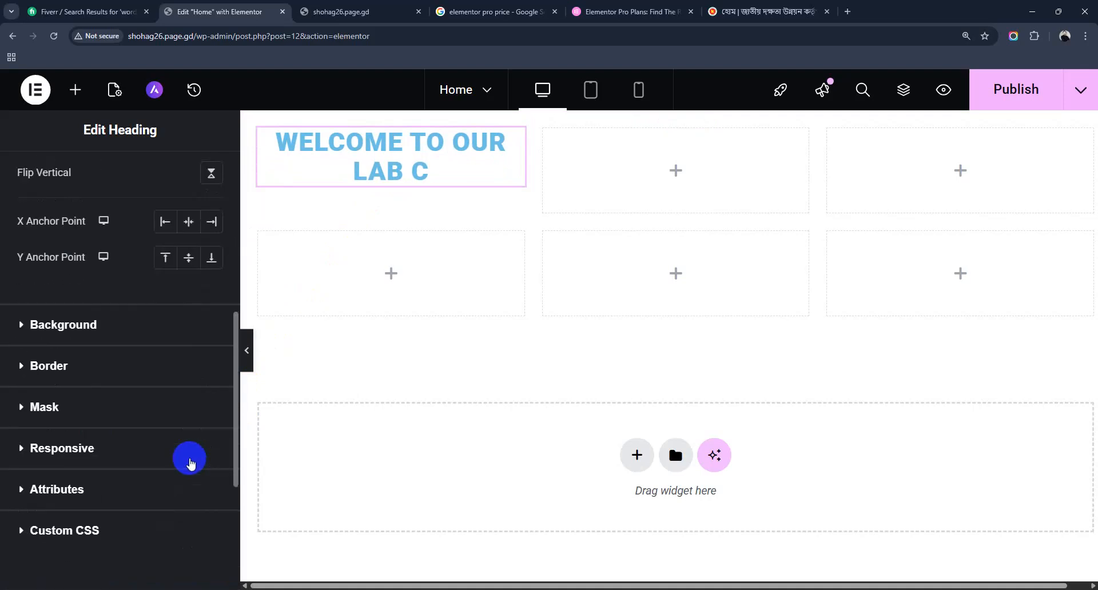
left_click(25, 337)
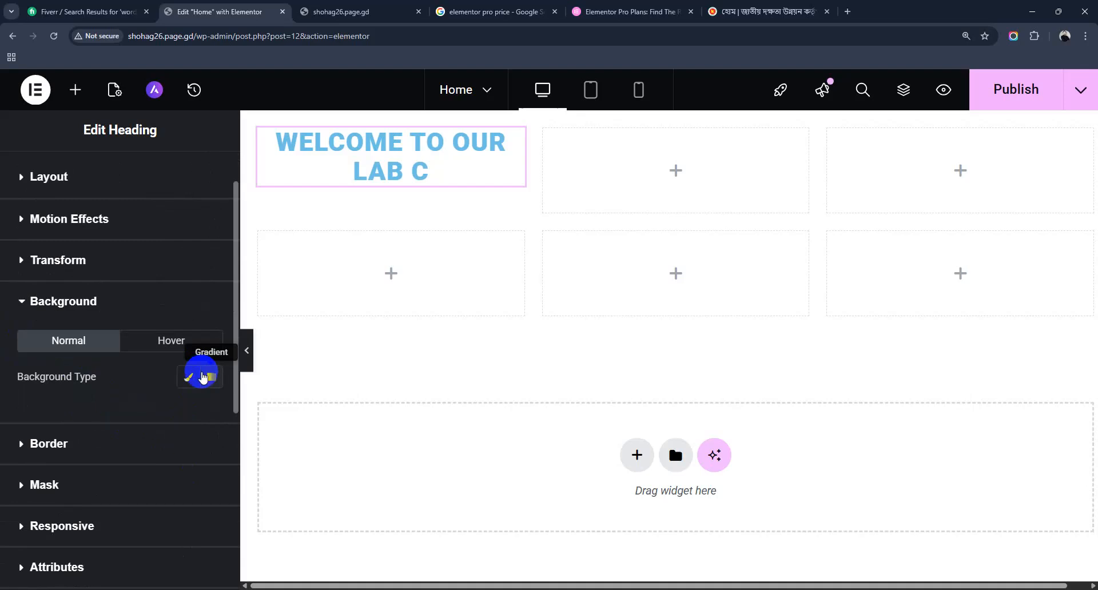
scroll(123, 446, "down", 2)
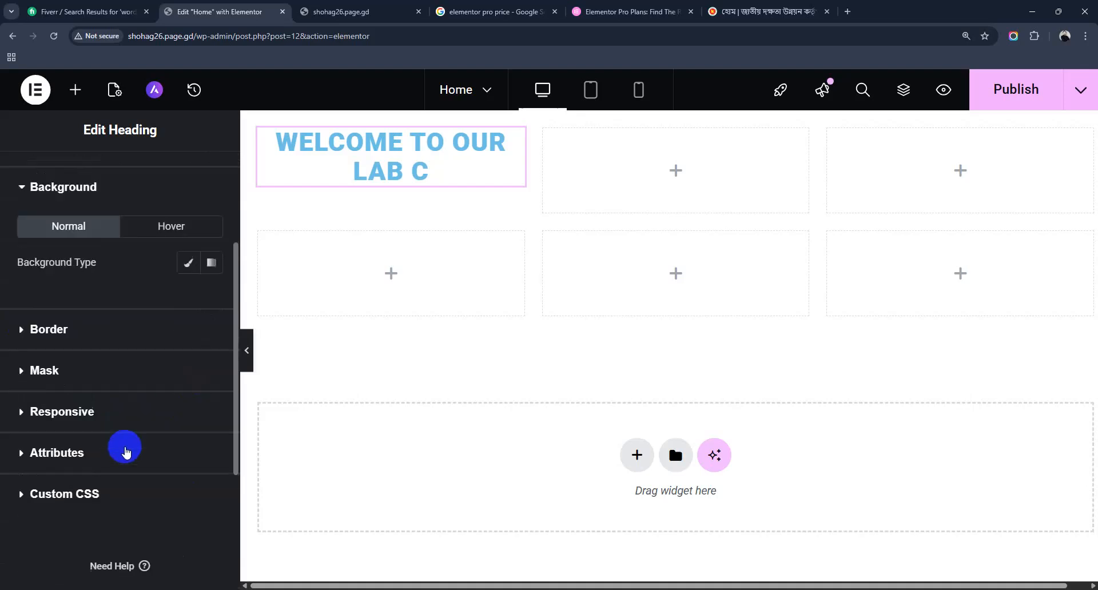
left_click(23, 331)
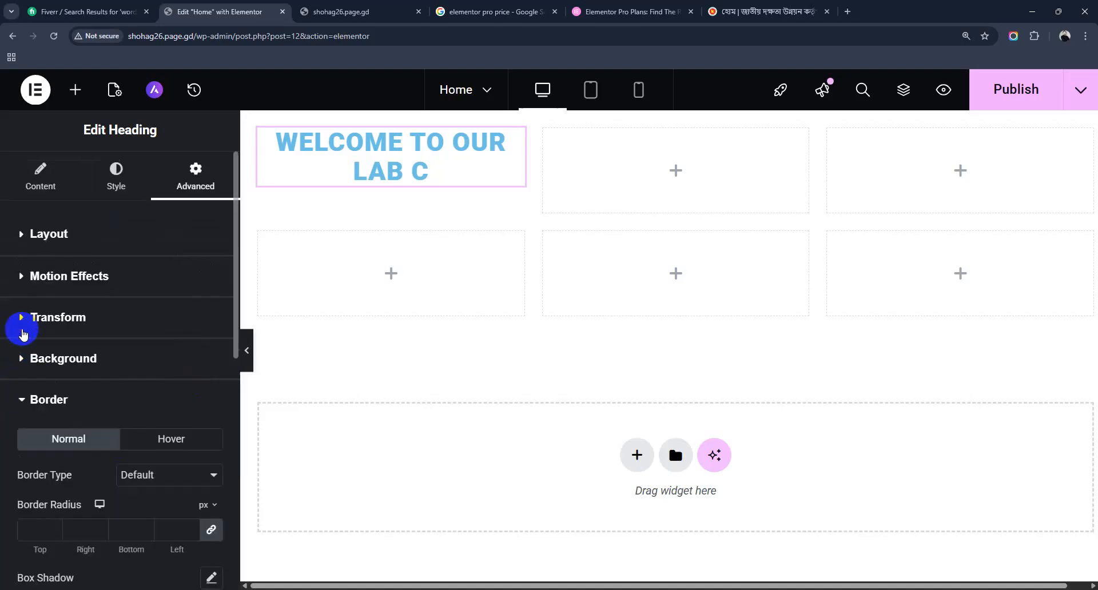
scroll(103, 423, "down", 3)
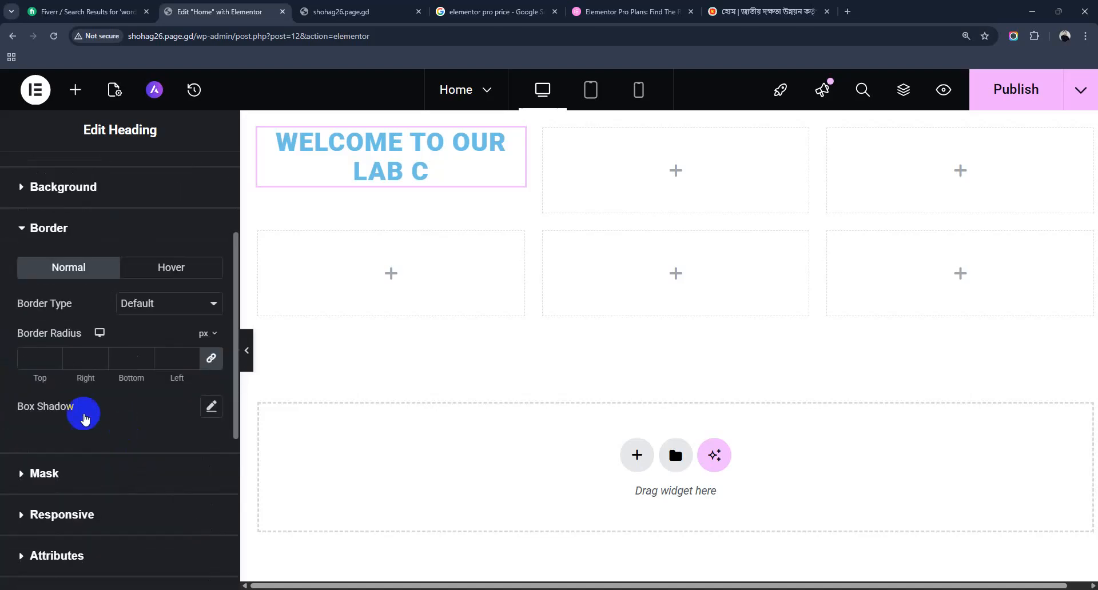
left_click(179, 303)
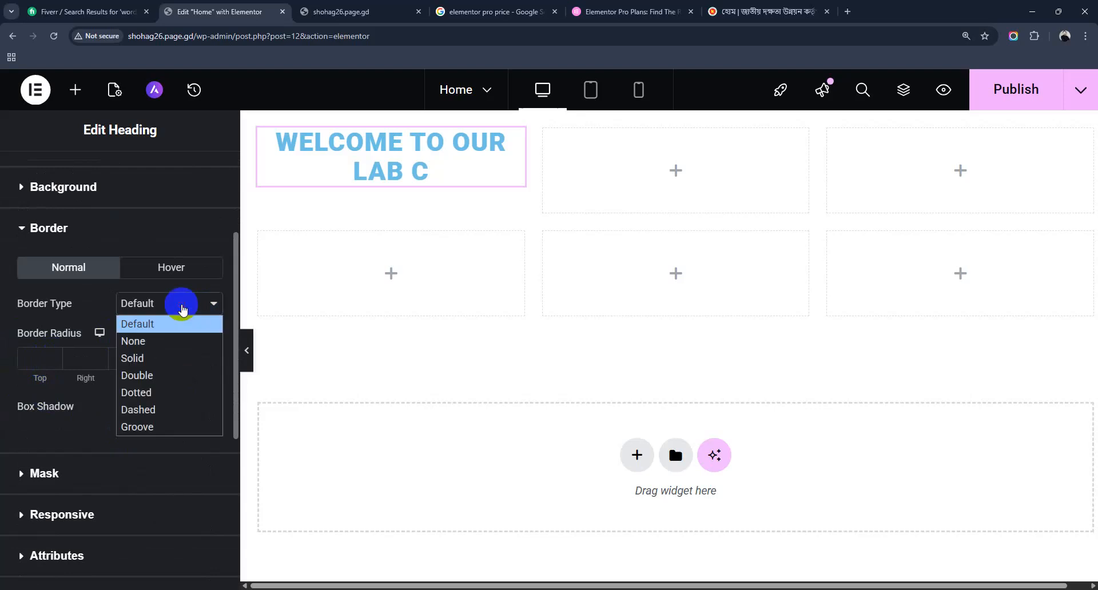
left_click(159, 357)
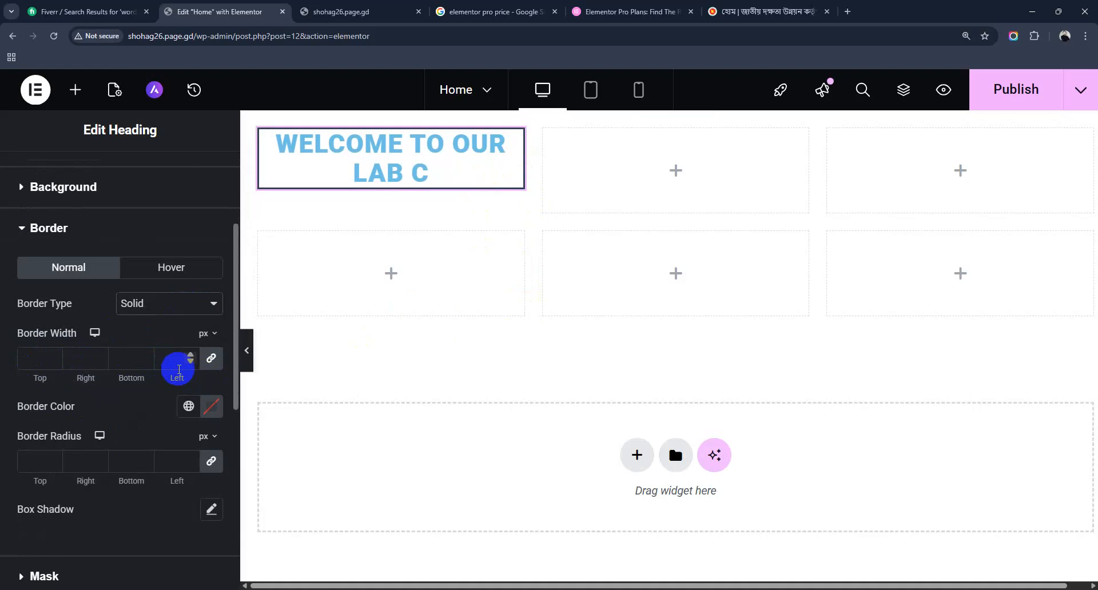
Set the heading's border width to 4 px on all sides and colour the border red (#CE1111)
left_click(192, 355)
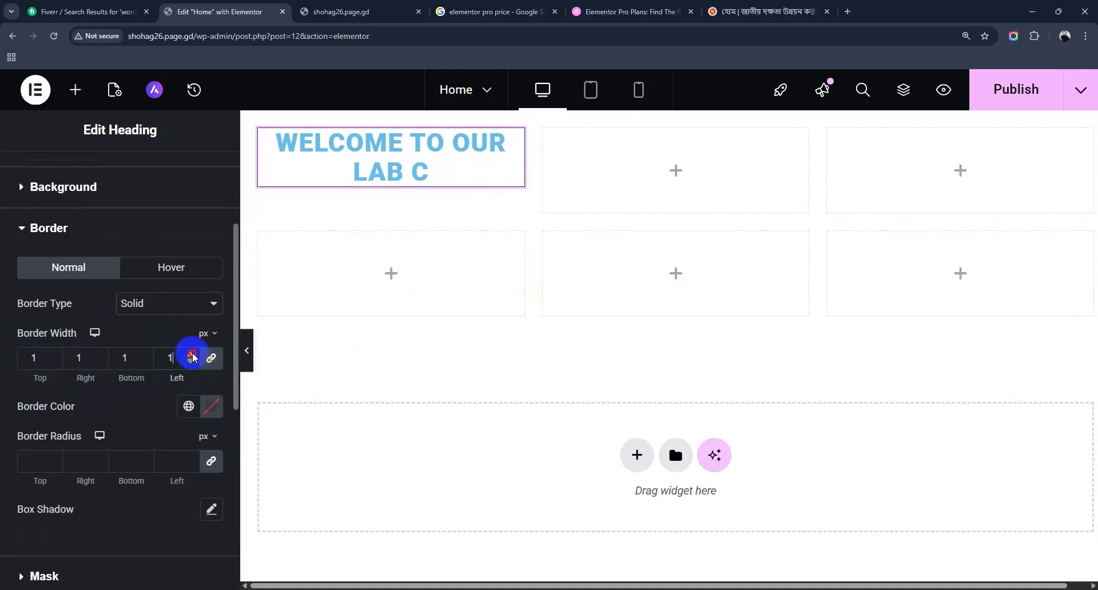
left_click(192, 355)
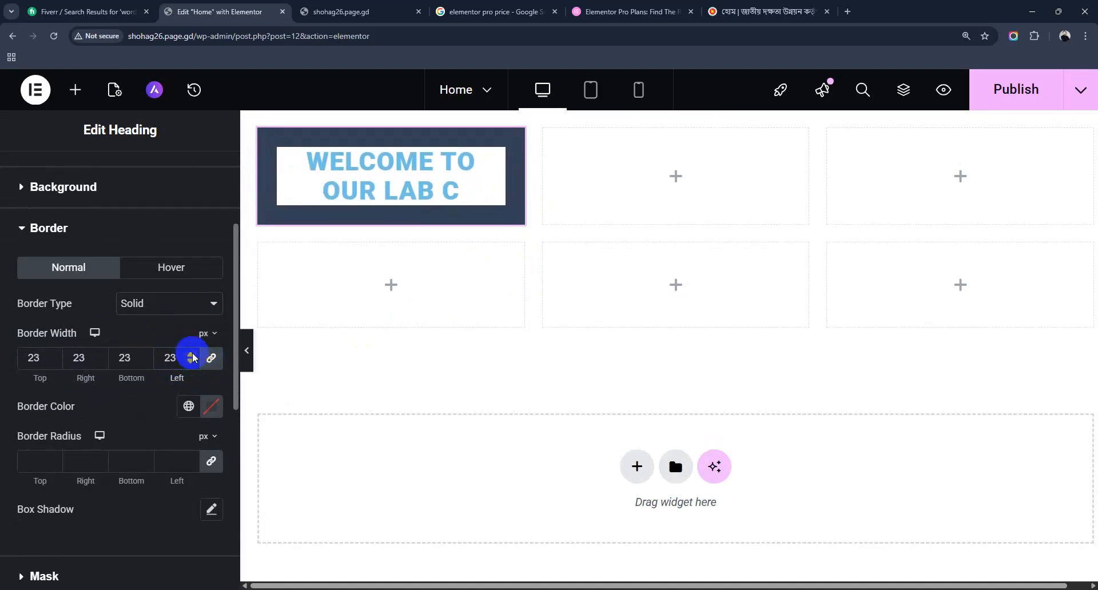
left_click(191, 365)
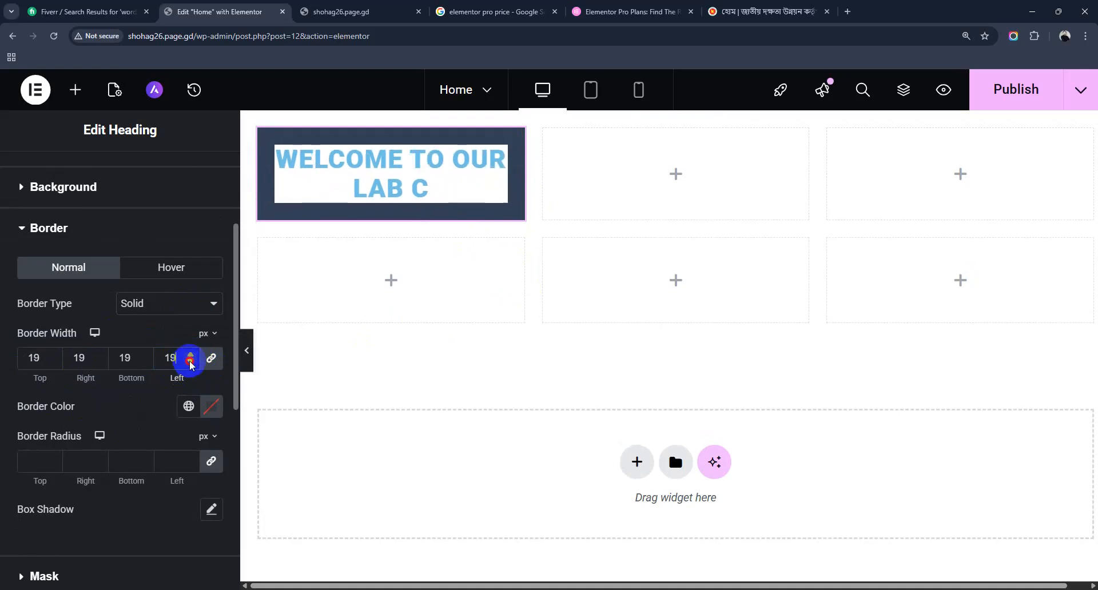
left_click(191, 364)
left_click(191, 365)
left_click(191, 365)
left_click(191, 365)
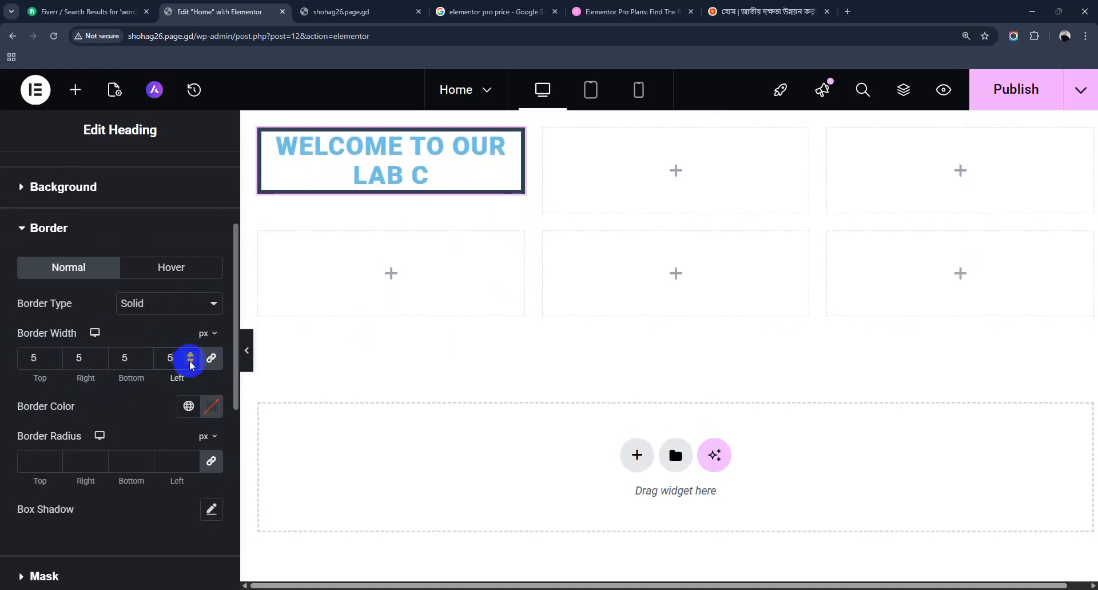
left_click(191, 365)
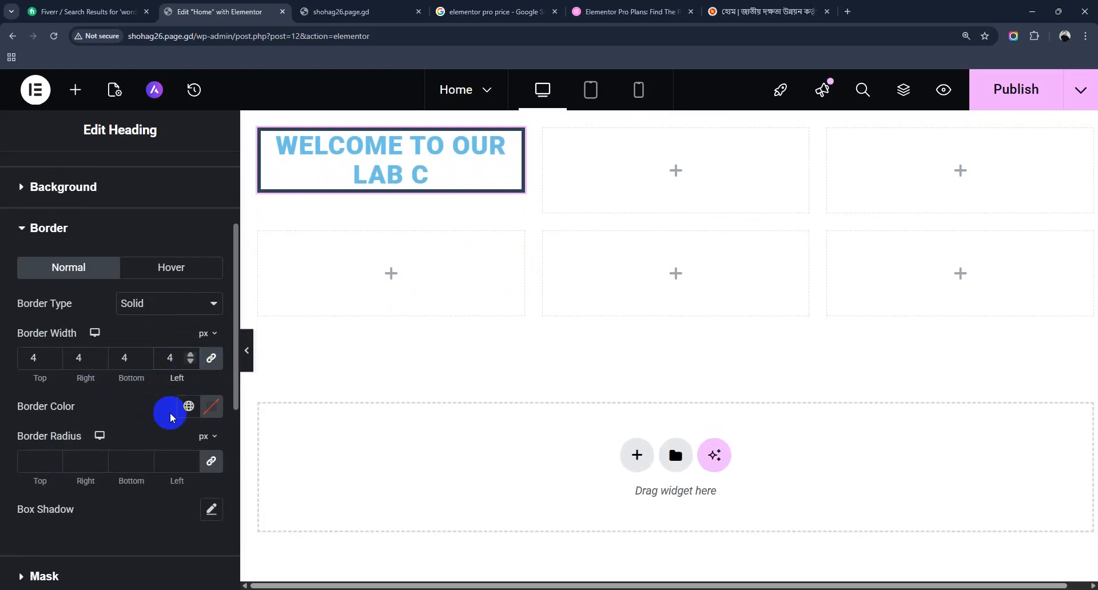
left_click(211, 406)
left_click_drag(263, 229, 293, 210)
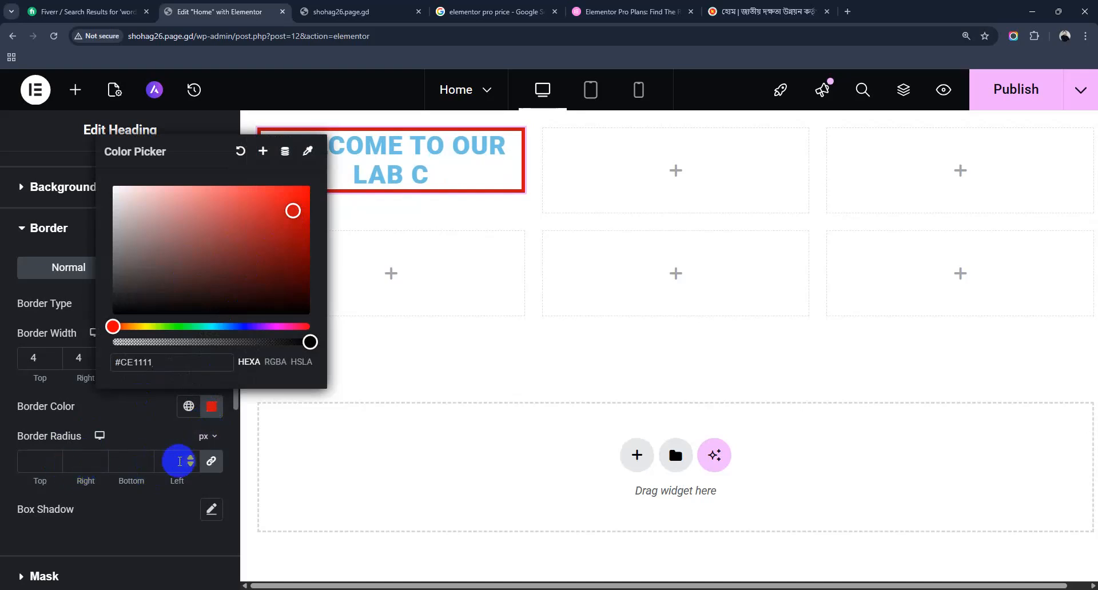
Try a 41 px border radius on all corners of the heading and bring it back to 0
left_click_drag(190, 458, 191, 458)
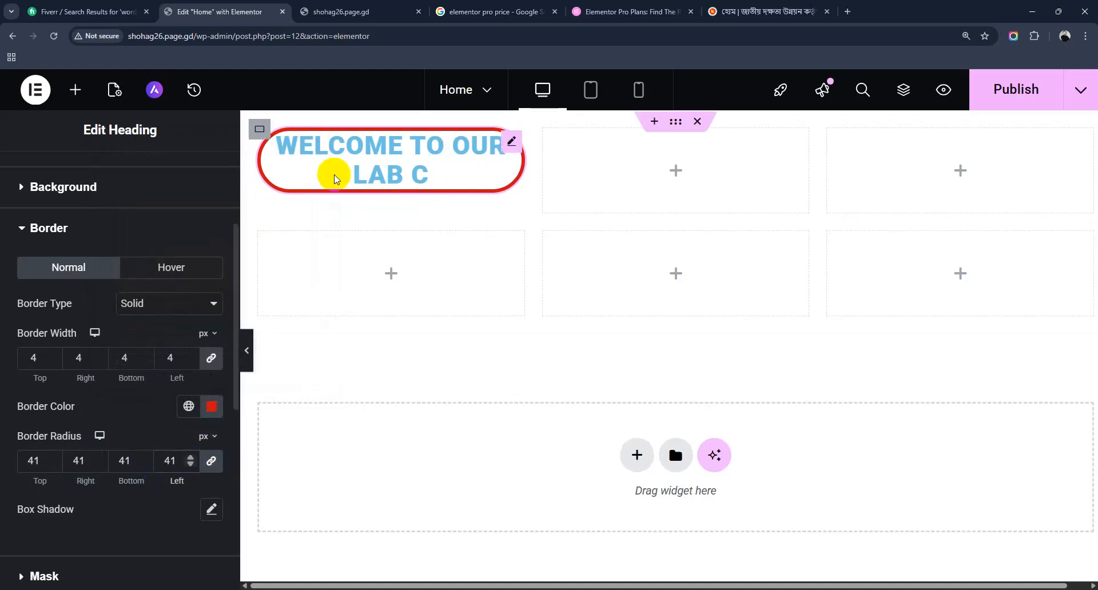
double_click(167, 459)
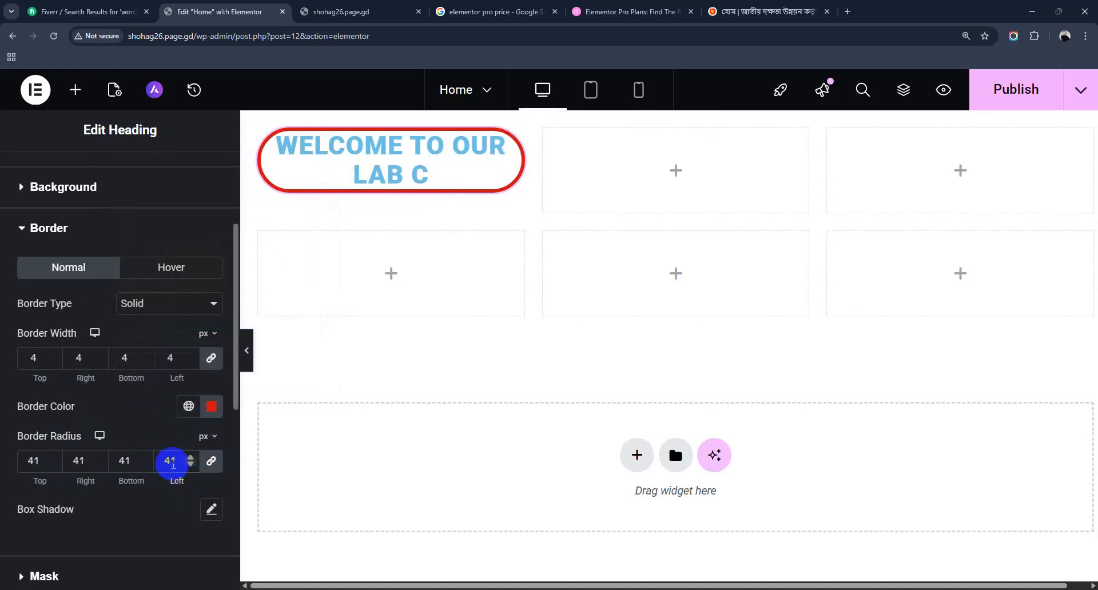
type("0")
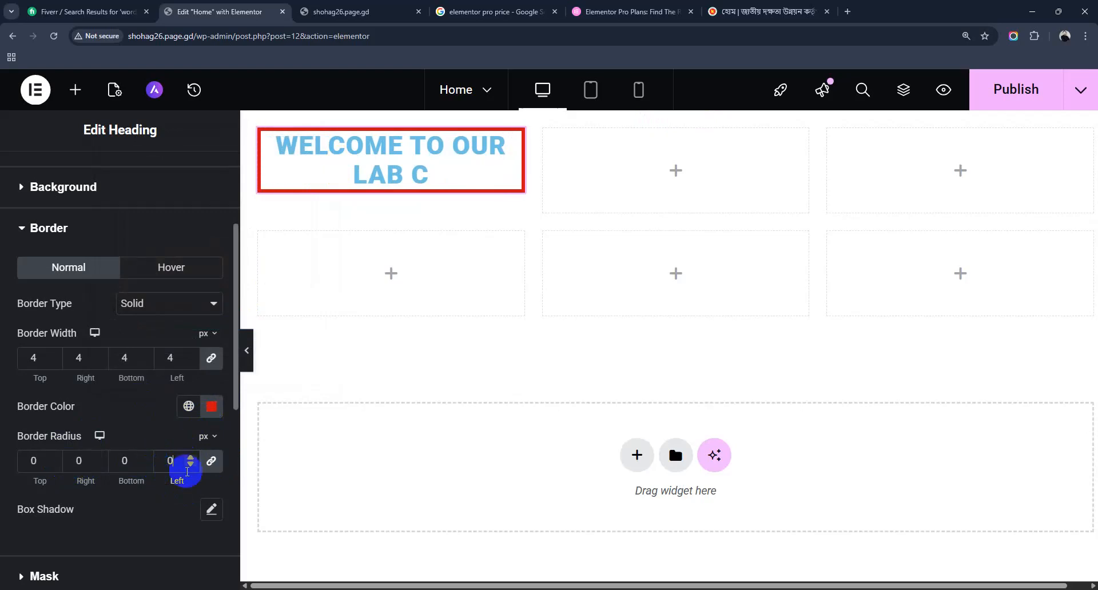
Unlink the heading's border radius values and set the top and bottom radii to 50 px
left_click(212, 463)
left_click_drag(35, 457, 49, 453)
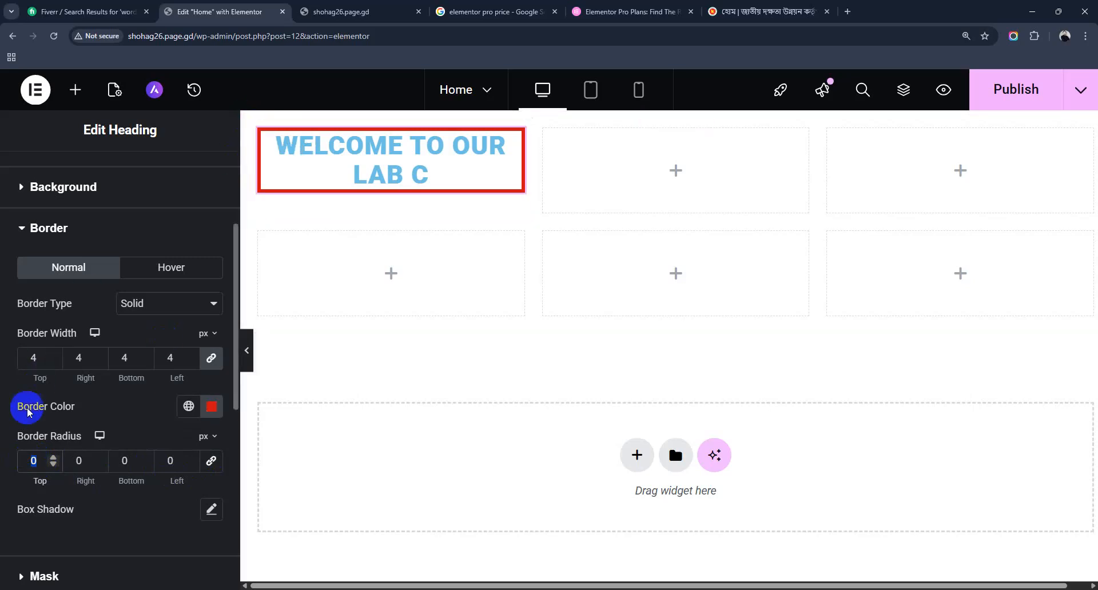
type("10")
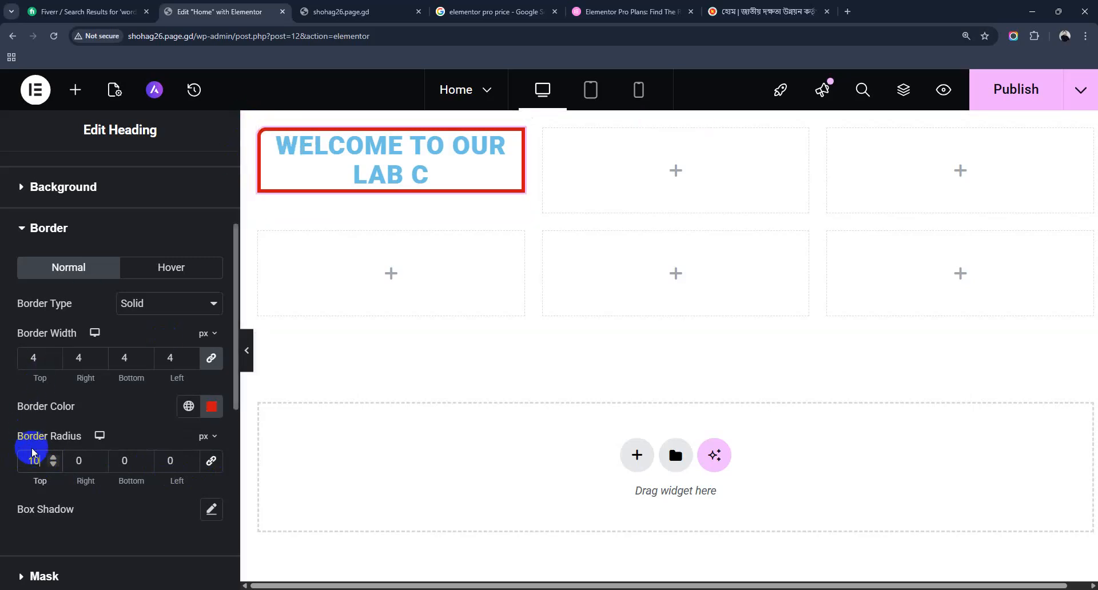
key("BackSpace")
key("BackSpace")
type("50")
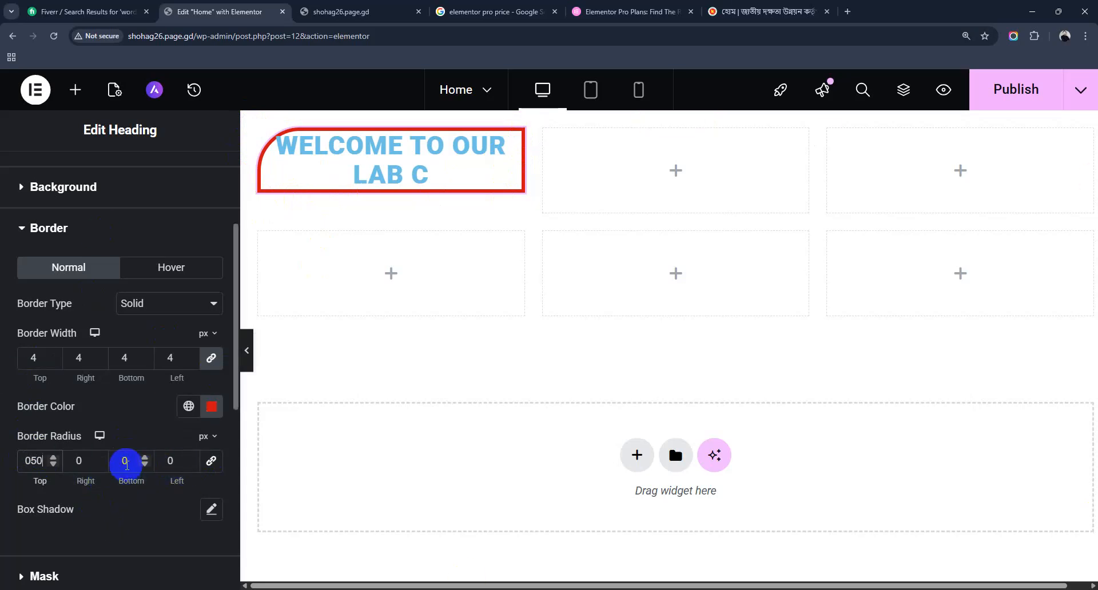
left_click(211, 355)
left_click(123, 461)
type("5")
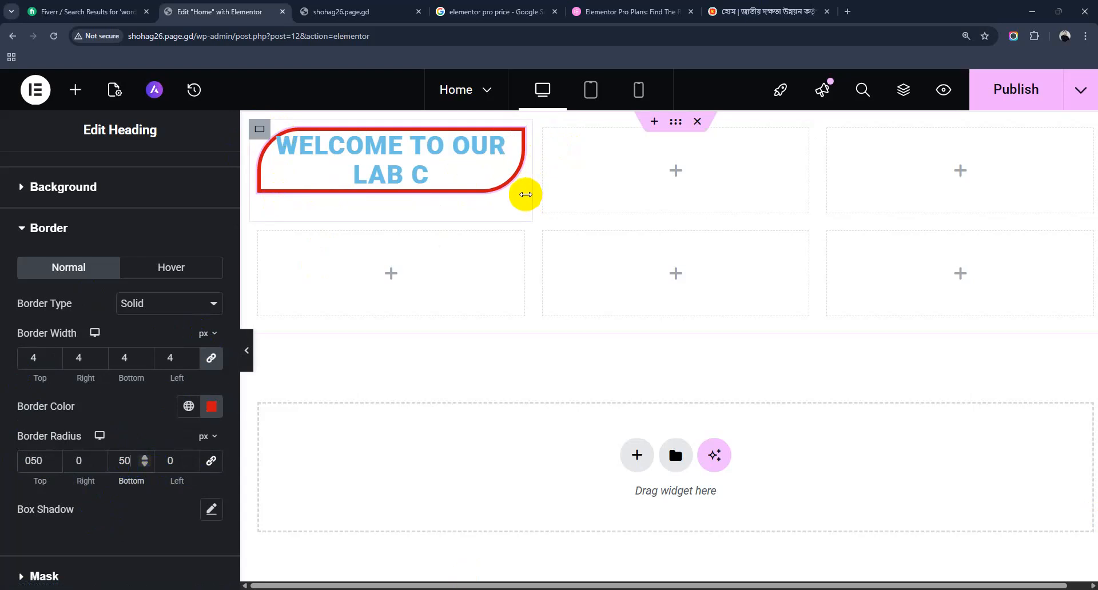
left_click(178, 460)
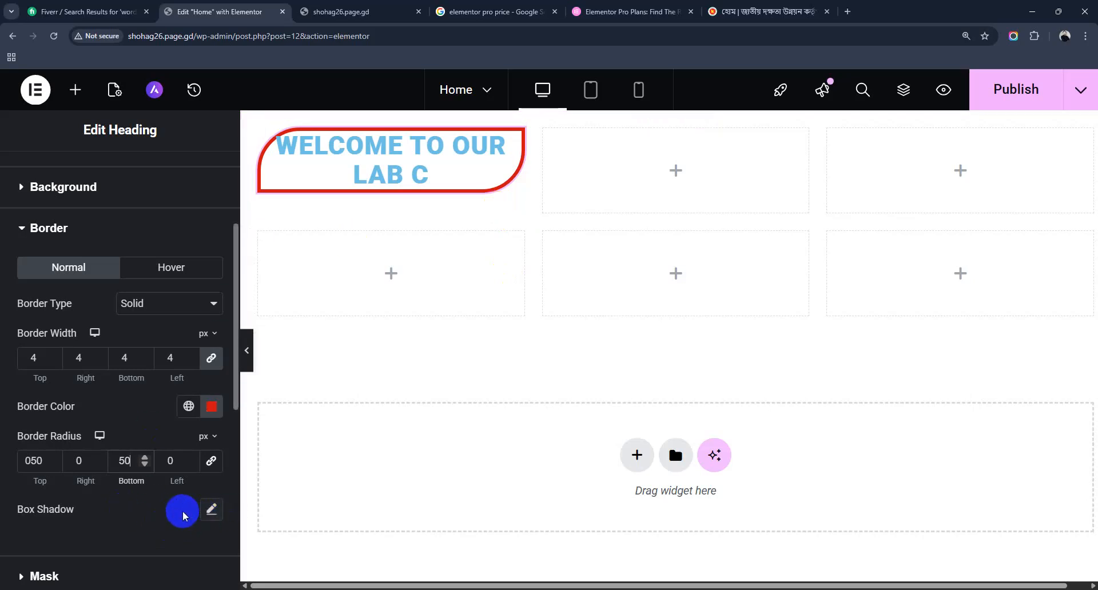
Try a box shadow with horizontal 18, vertical 100 and blur 14 on the heading, and reset it
left_click(211, 509)
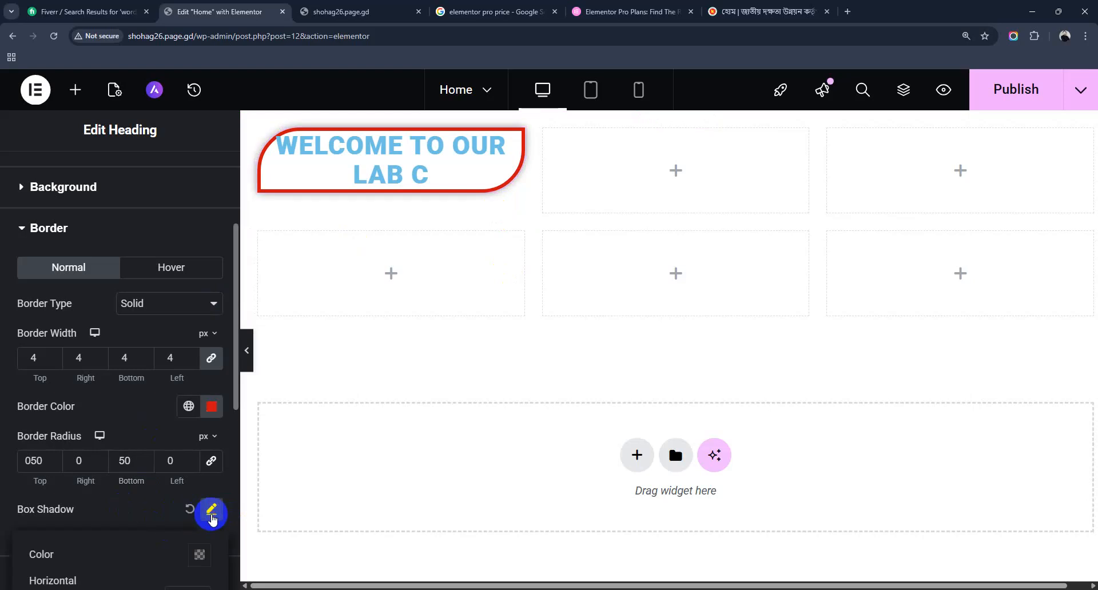
scroll(160, 529, "down", 3)
mouse_move(91, 425)
left_mouse_down()
mouse_move(111, 429)
mouse_move(99, 433)
left_mouse_up()
mouse_move(41, 508)
left_mouse_down()
mouse_move(80, 508)
mouse_move(46, 508)
left_mouse_up()
left_click_drag(92, 468, 235, 502)
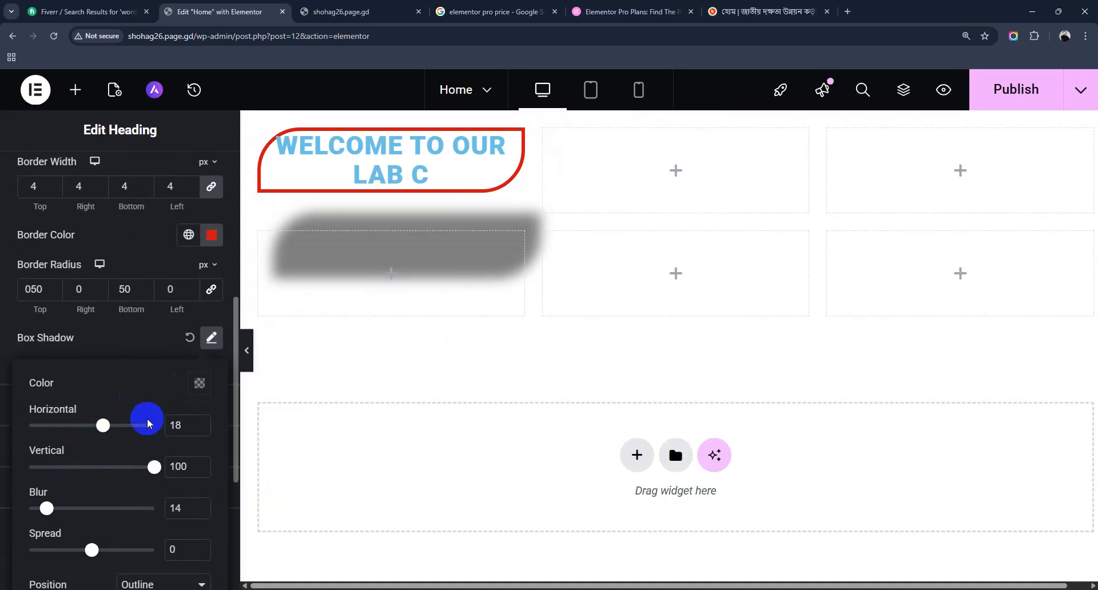
left_click(191, 338)
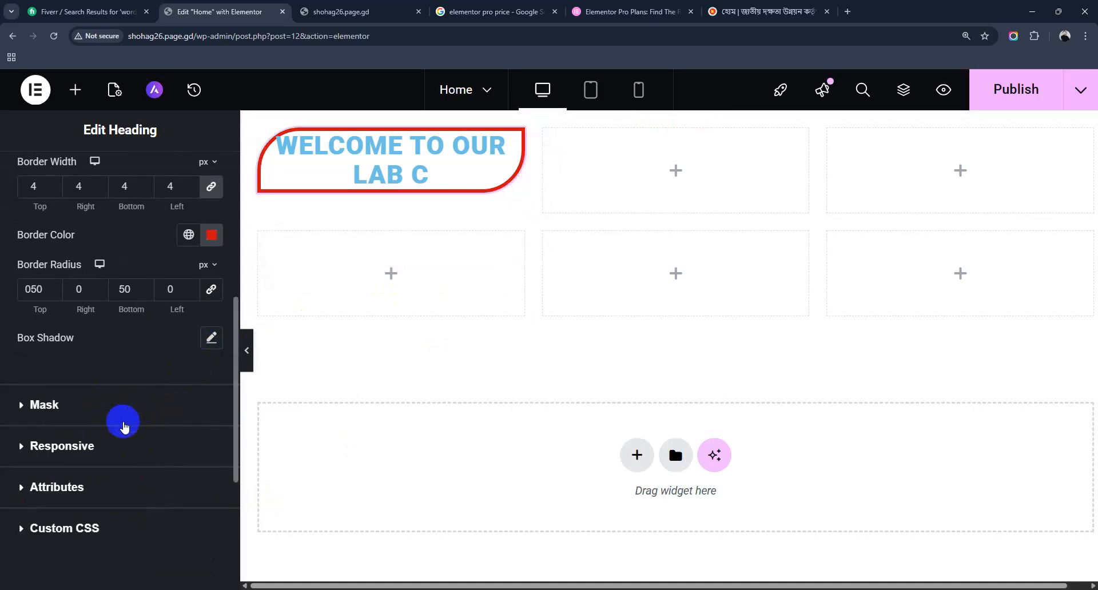
Enable the mask on the heading and apply the hexagon shape with a hollow centre
left_click(20, 409)
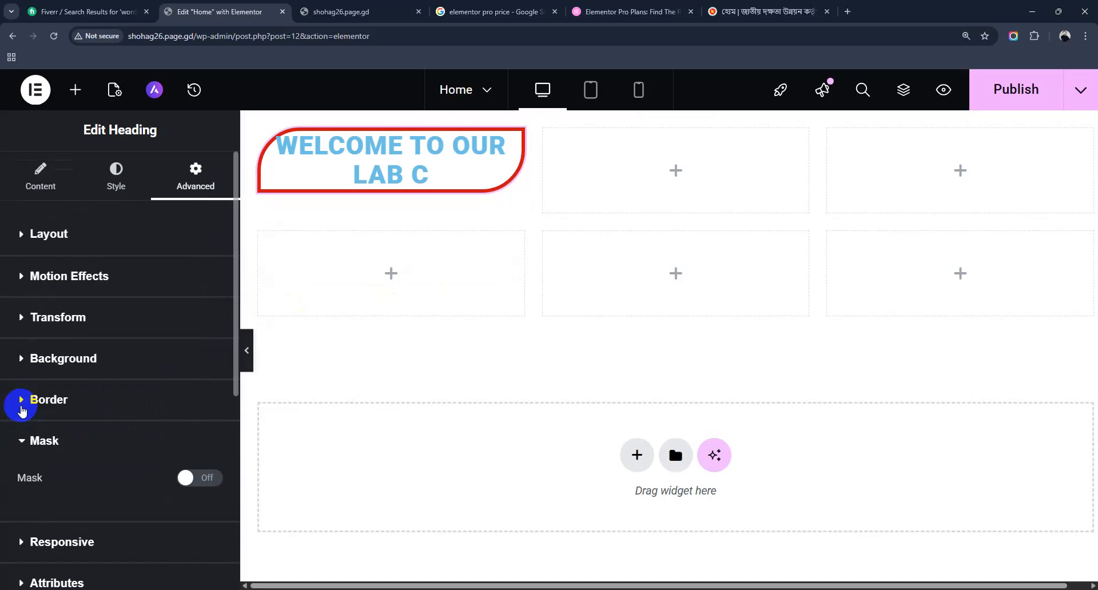
left_click(197, 477)
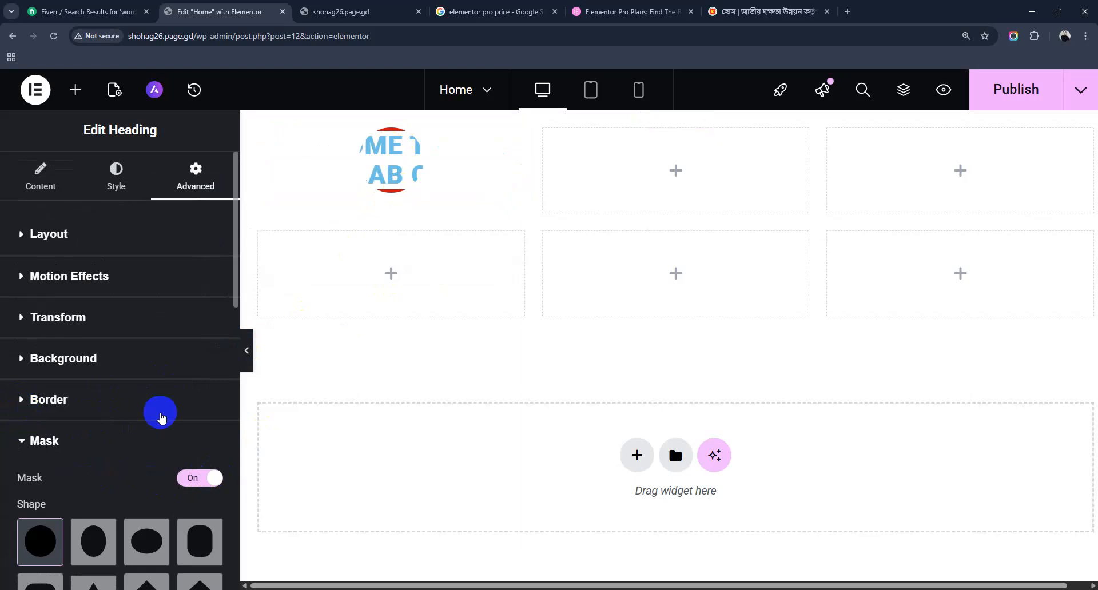
scroll(149, 419, "down", 2)
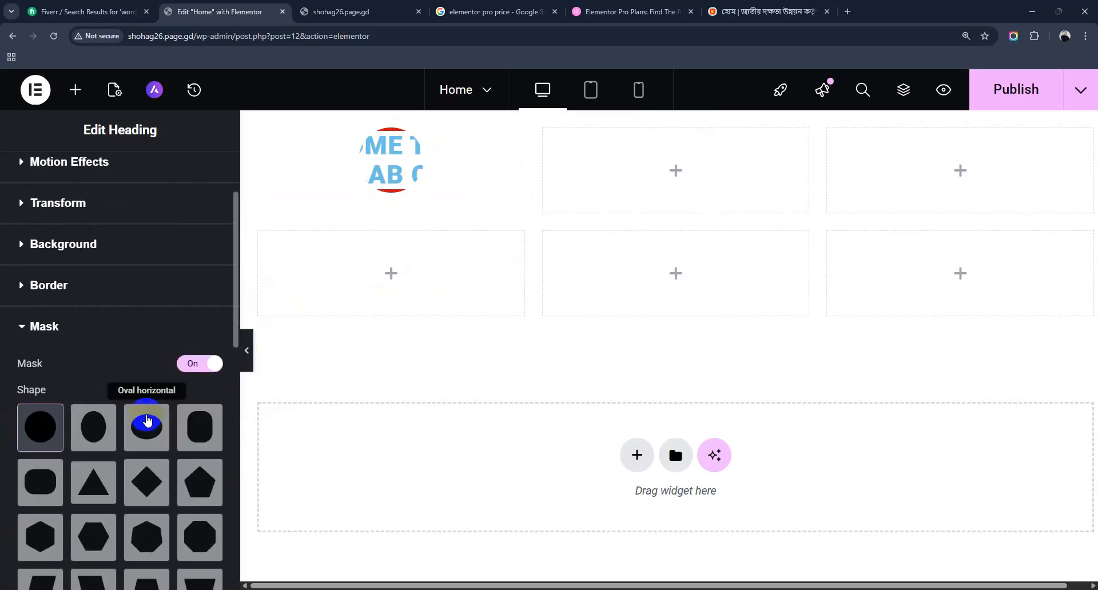
scroll(148, 426, "down", 3)
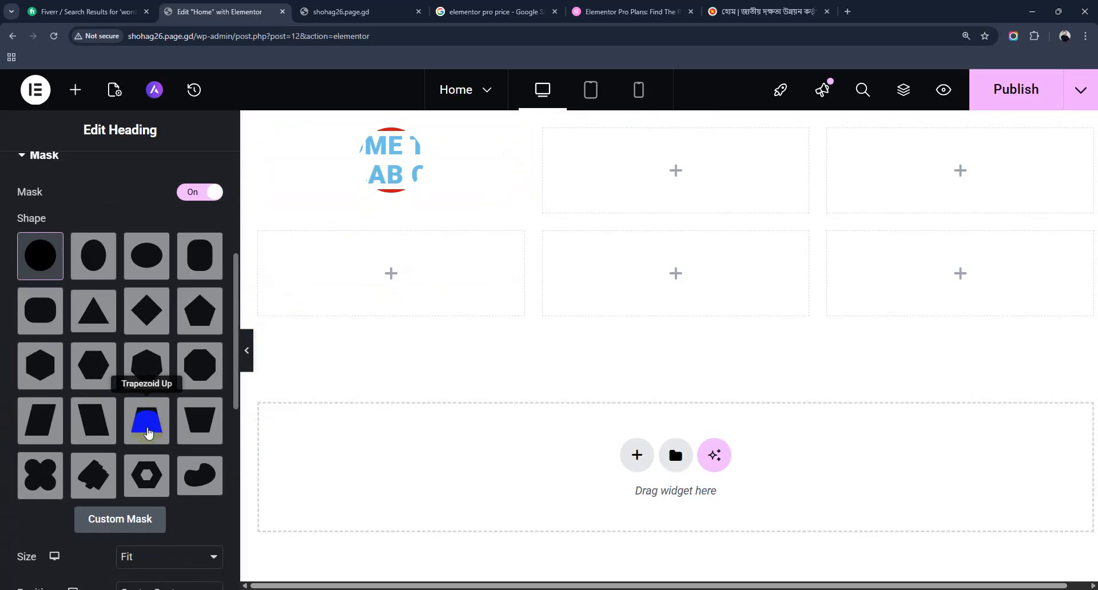
left_click(152, 481)
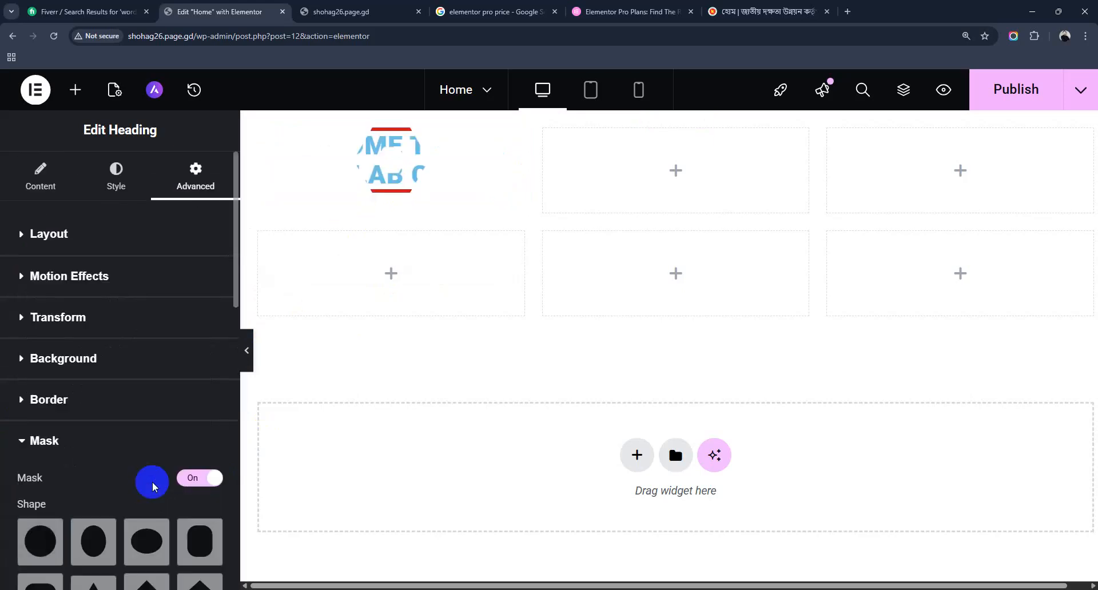
Try the vertical rounded rectangle, octagon and vertical oval mask shapes on the heading
scroll(152, 482, "down", 4)
left_click(200, 312)
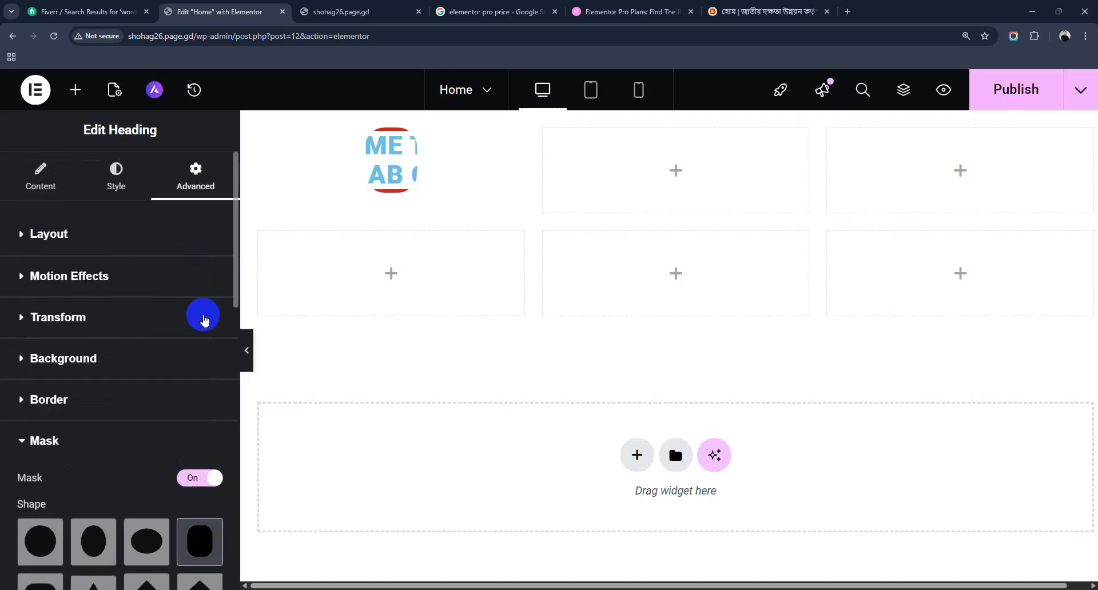
scroll(188, 423, "down", 5)
left_click(196, 306)
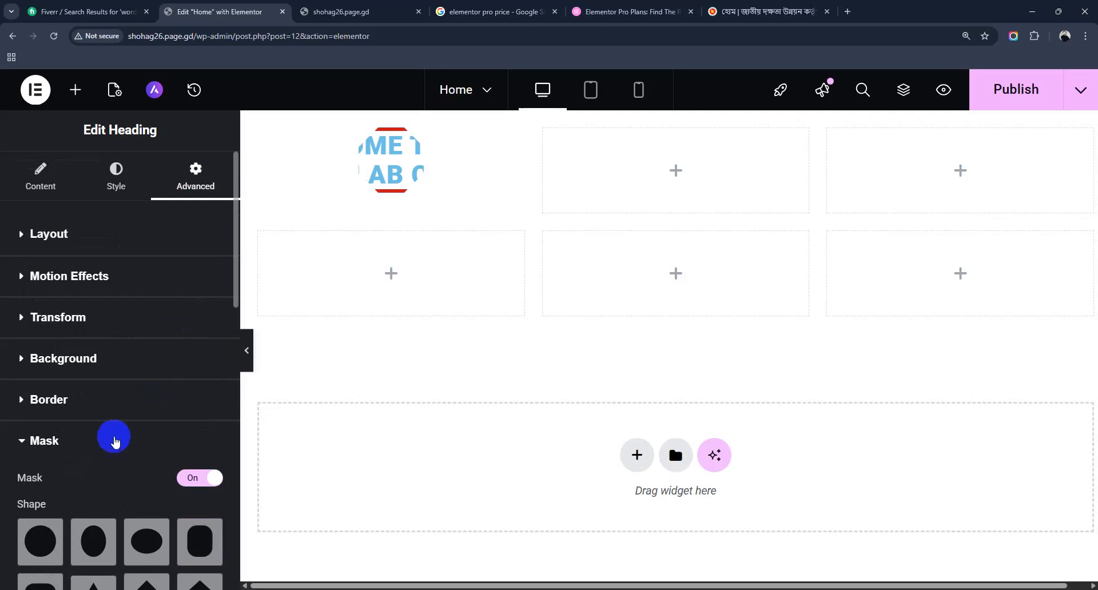
scroll(85, 446, "down", 1)
left_click(93, 426)
scroll(116, 430, "up", 1)
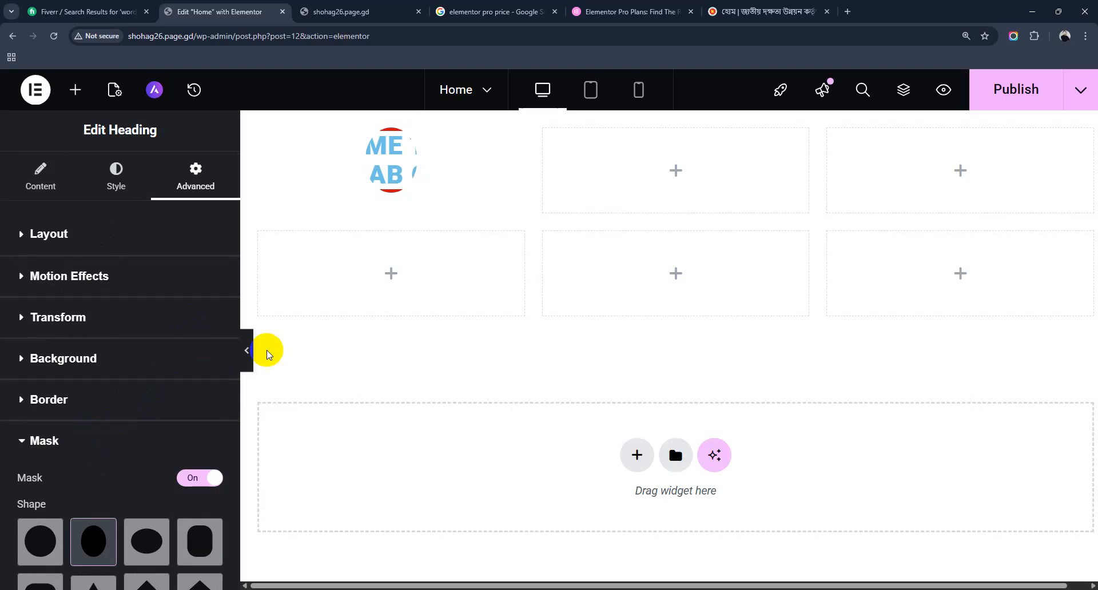
Turn off the heading's mask
left_click(193, 485)
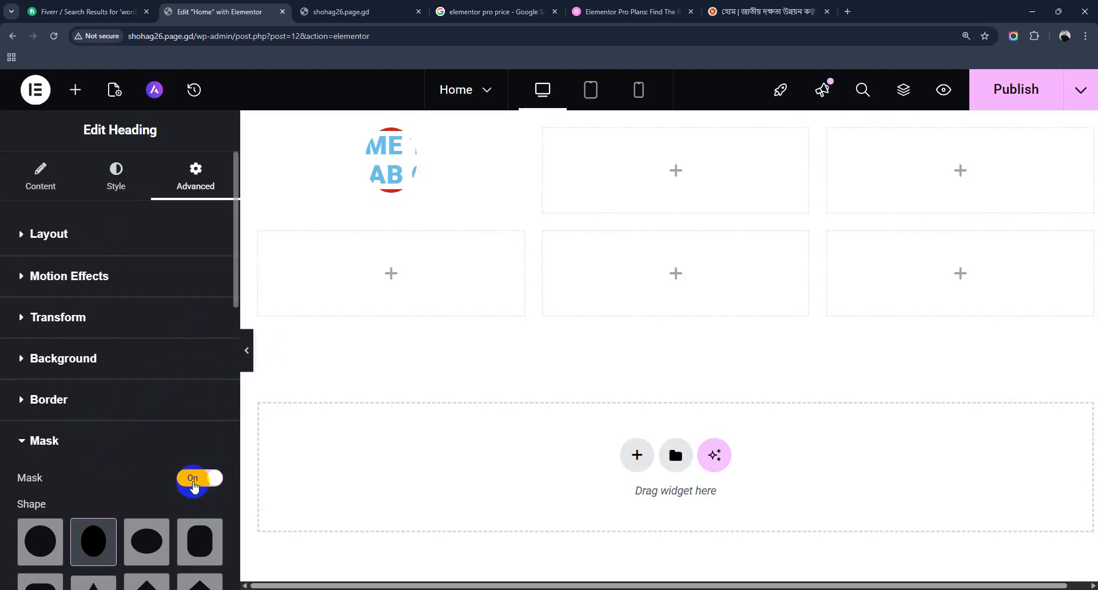
left_click(193, 484)
scroll(133, 473, "down", 3)
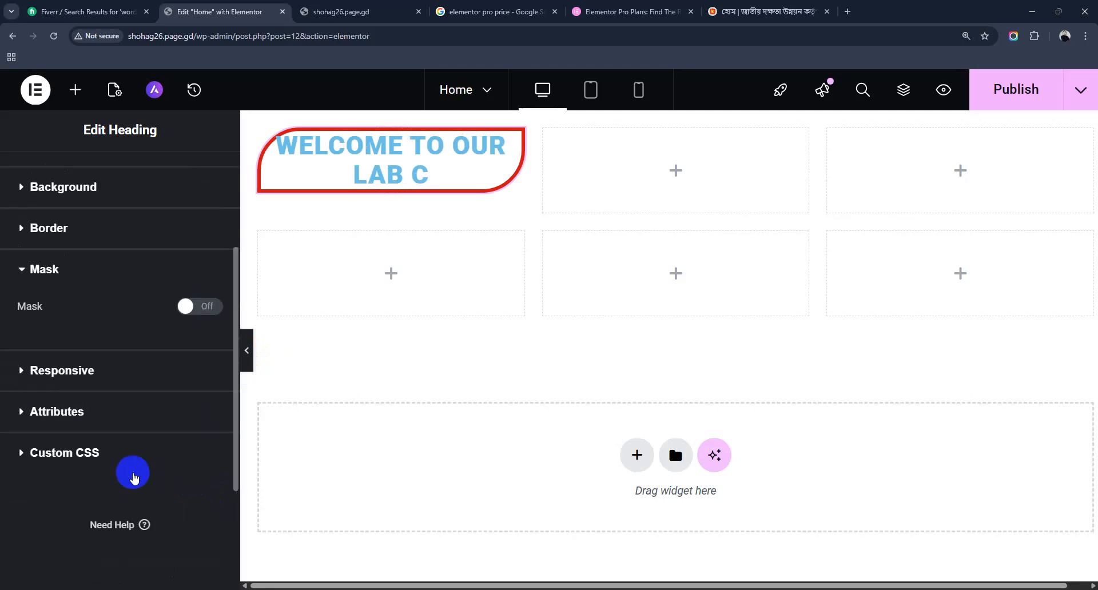
Try hiding the heading on desktop in its responsive visibility settings, and show it again
left_click(23, 372)
scroll(63, 480, "down", 4)
scroll(88, 483, "down", 1)
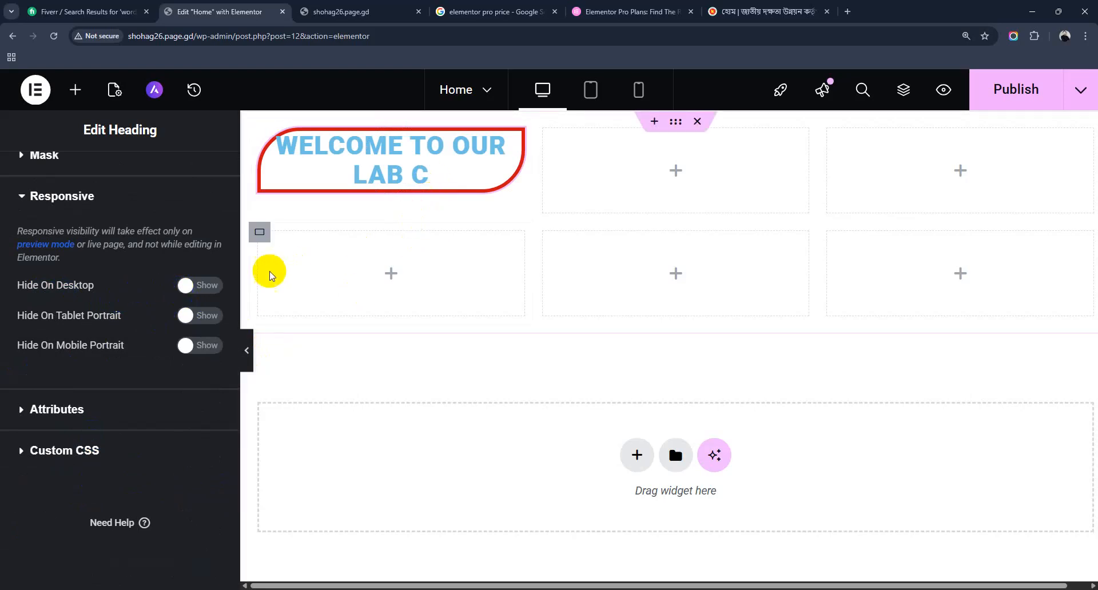
left_click(204, 285)
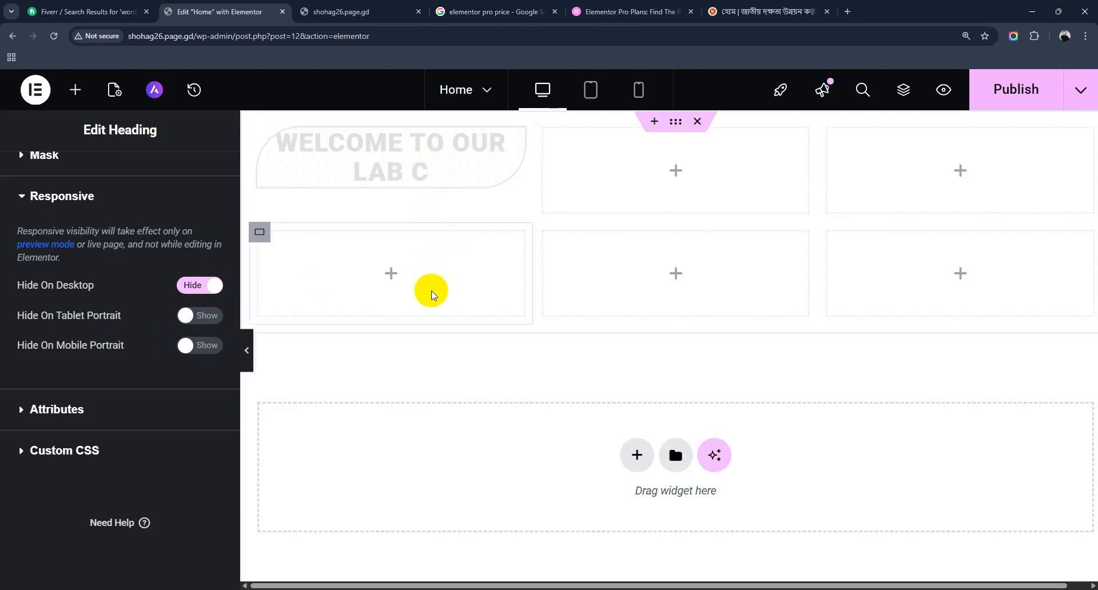
left_click(201, 287)
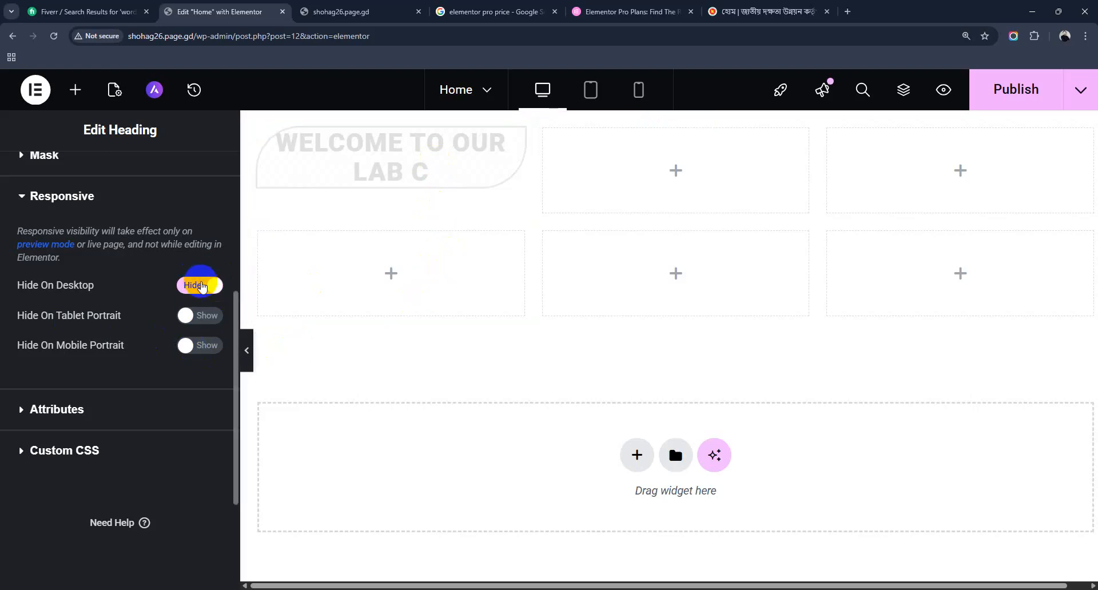
left_click(202, 286)
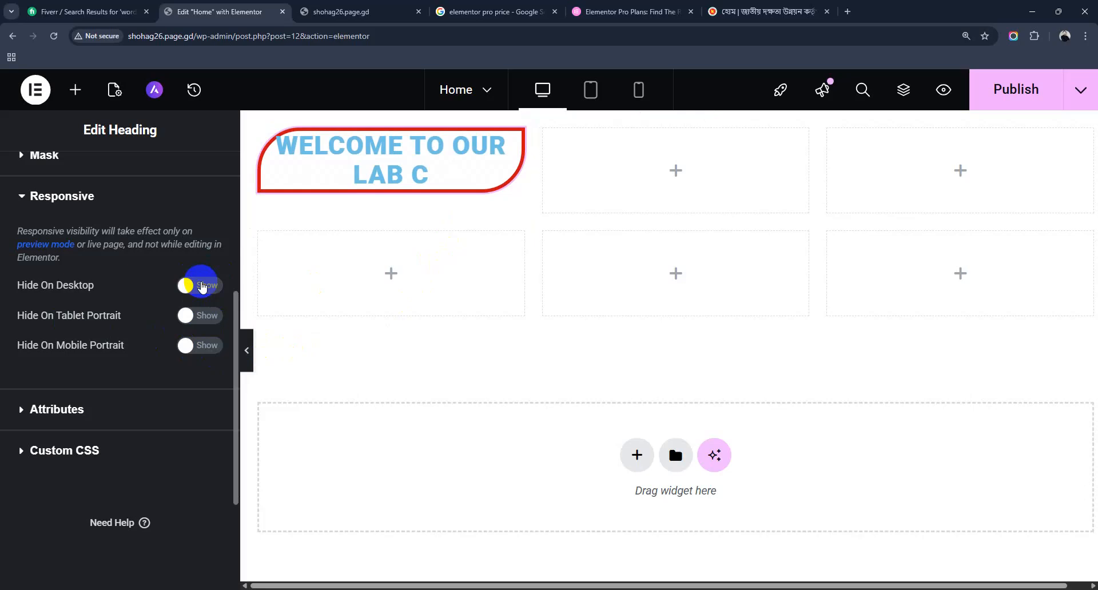
scroll(202, 286, "up", 5)
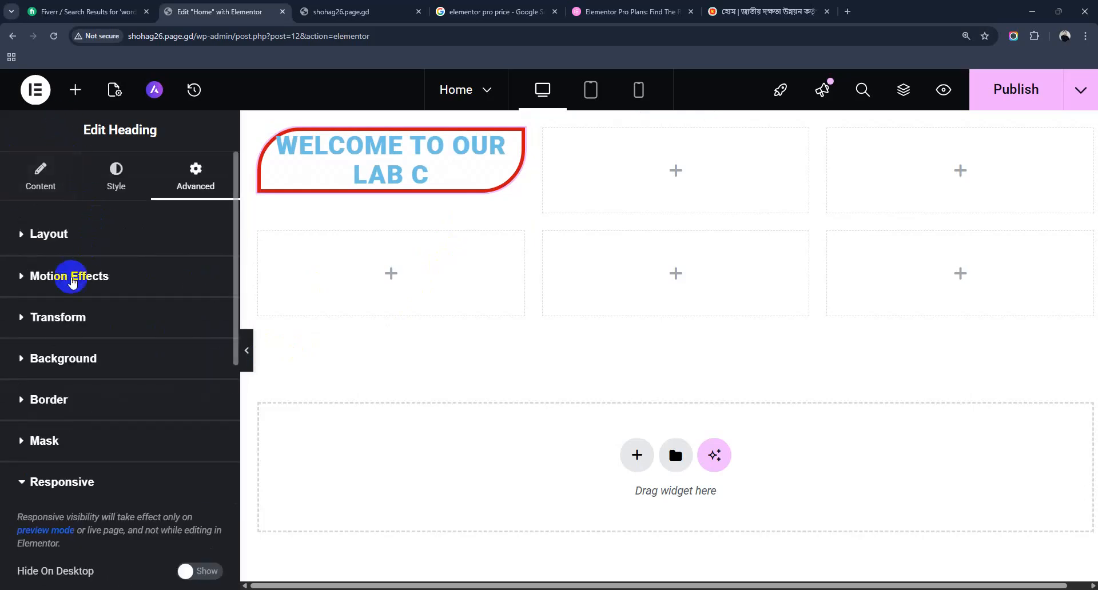
scroll(57, 383, "down", 4)
left_click(26, 251)
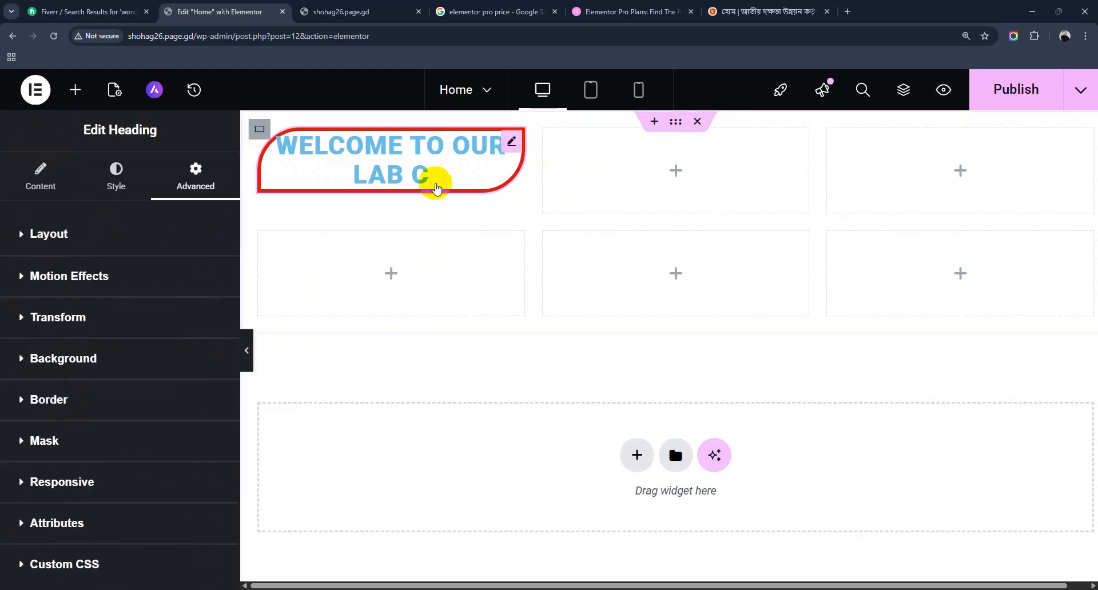
Look through the available basic widgets and add a social icons widget below the heading in the first grid cell
left_click(673, 171)
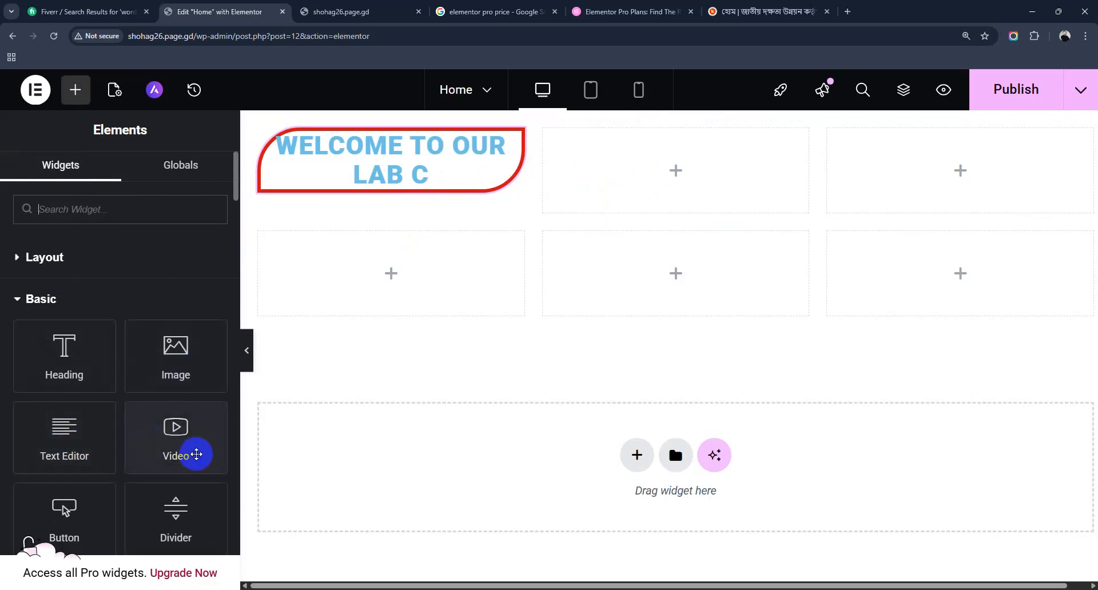
scroll(195, 454, "down", 1)
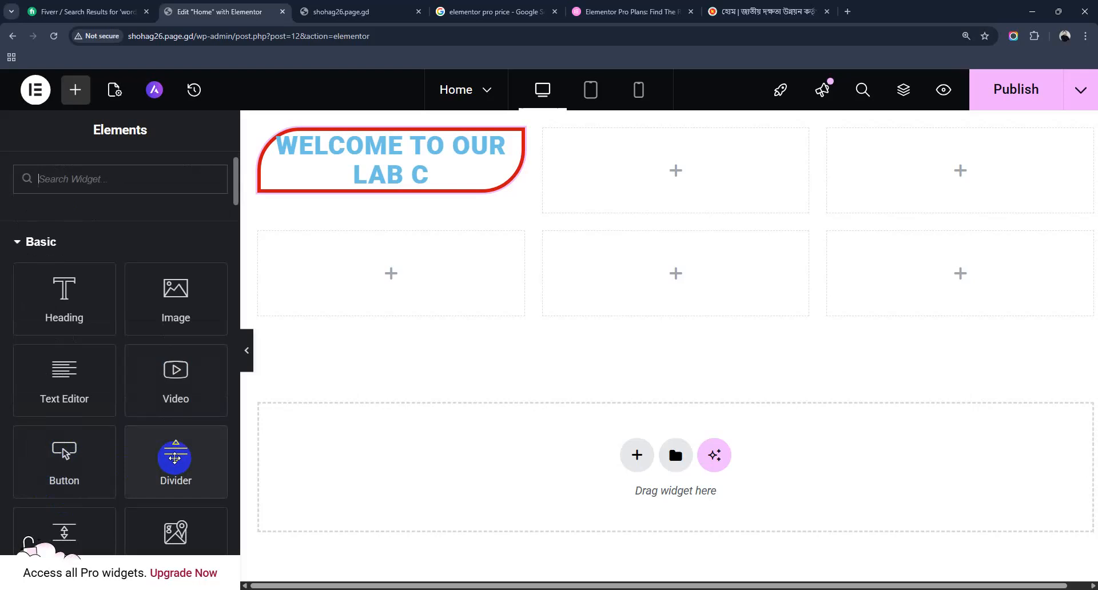
scroll(175, 458, "down", 1)
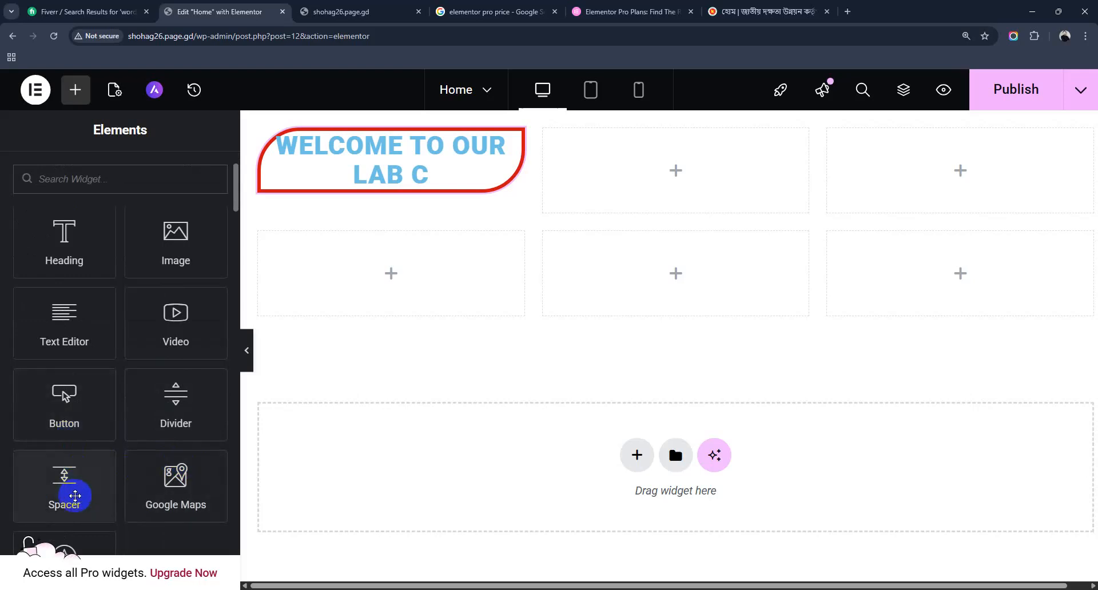
scroll(75, 496, "down", 2)
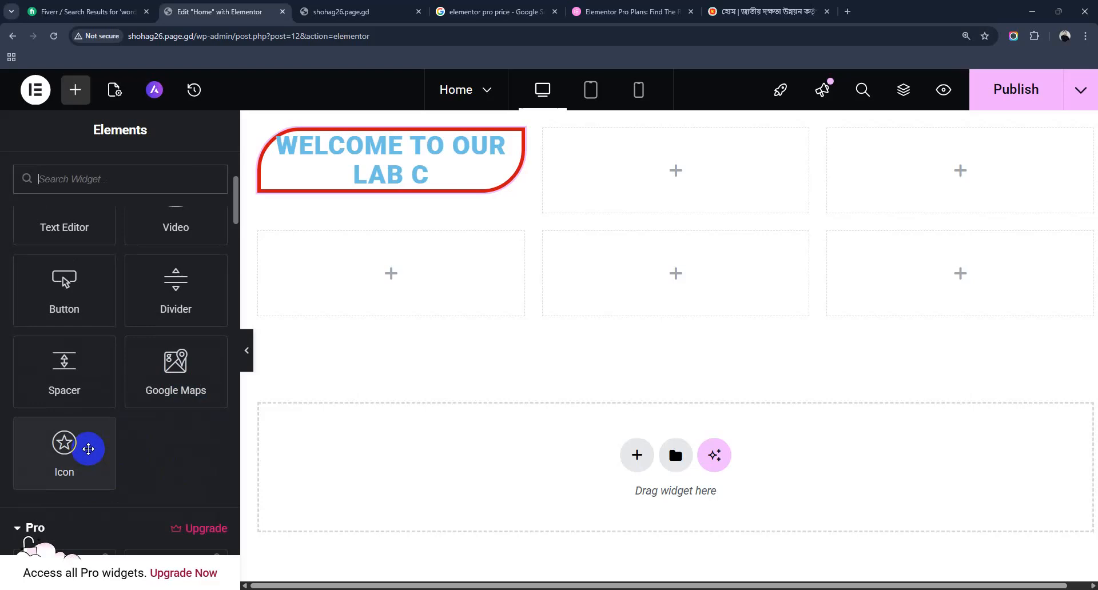
scroll(120, 406, "up", 4)
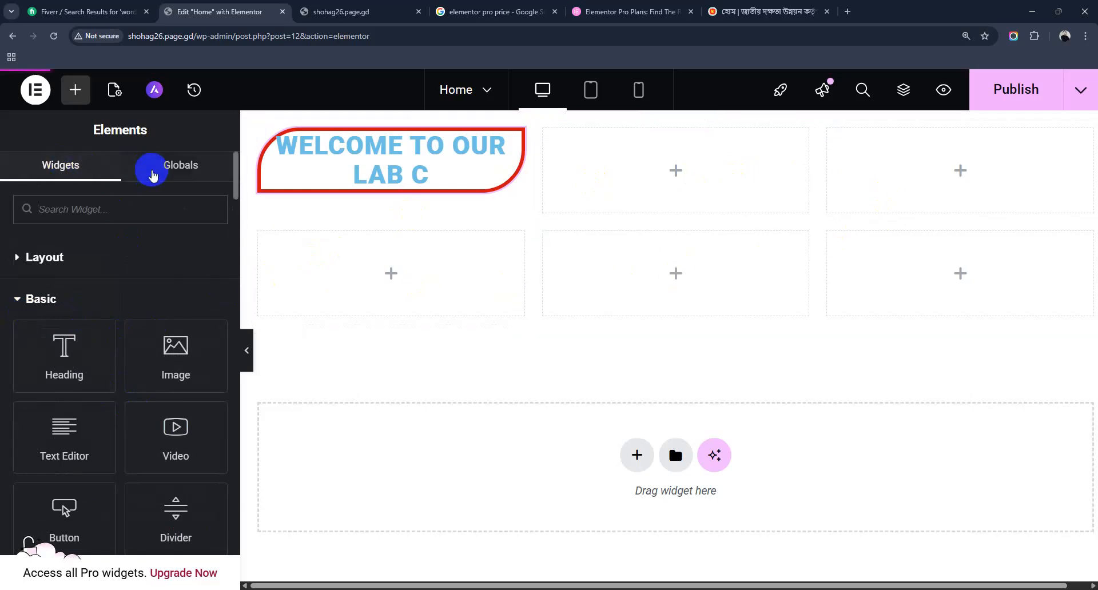
left_click(179, 172)
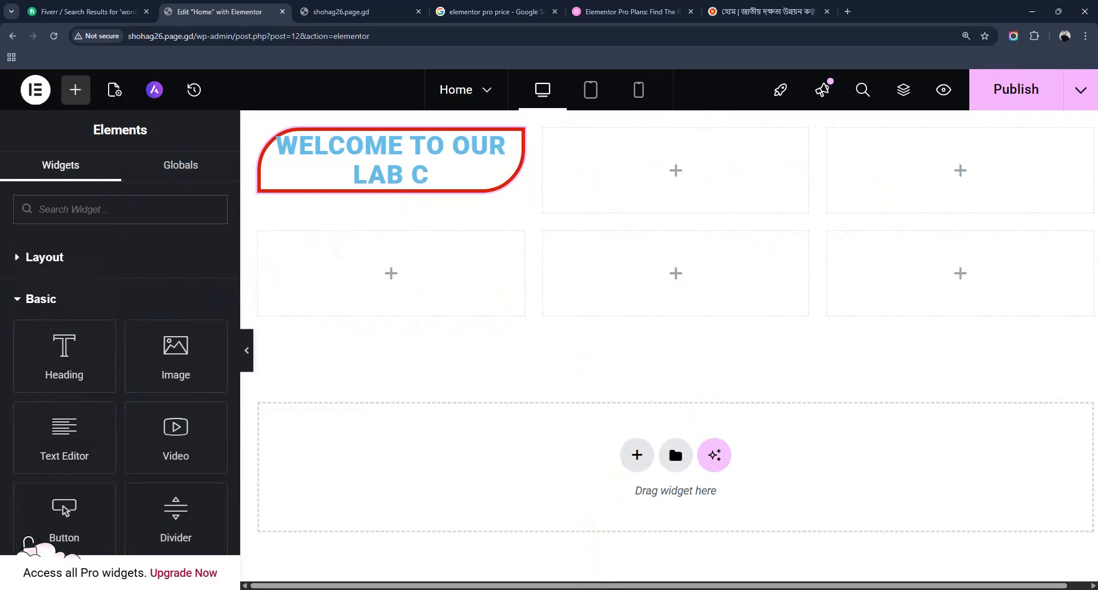
left_click(422, 400)
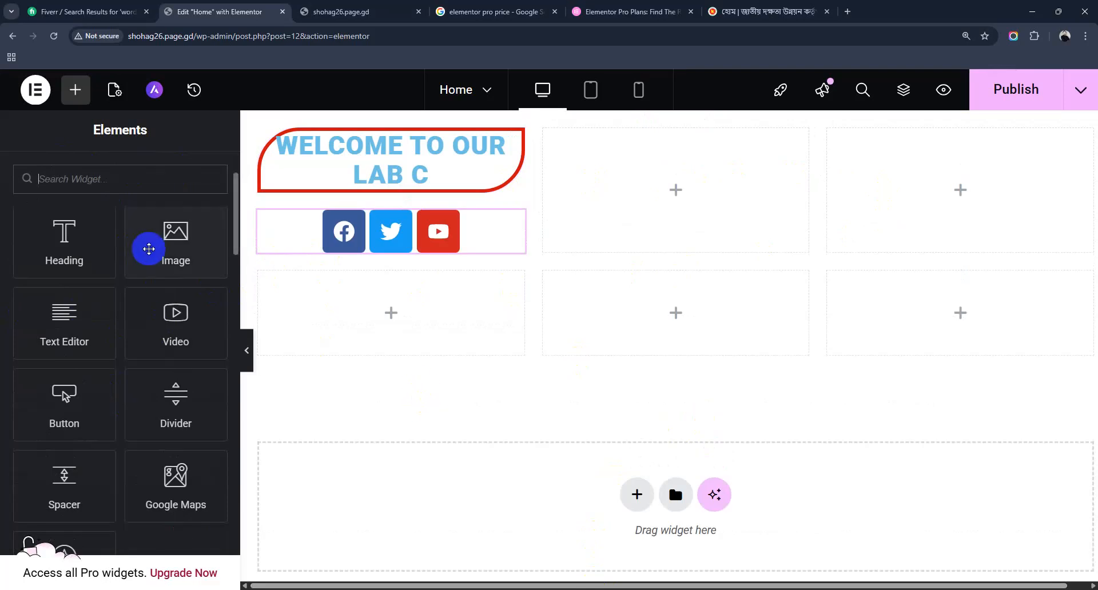
Add an image widget to the second cell of the first row and upload banner-1 as its image
left_click_drag(175, 247, 632, 220)
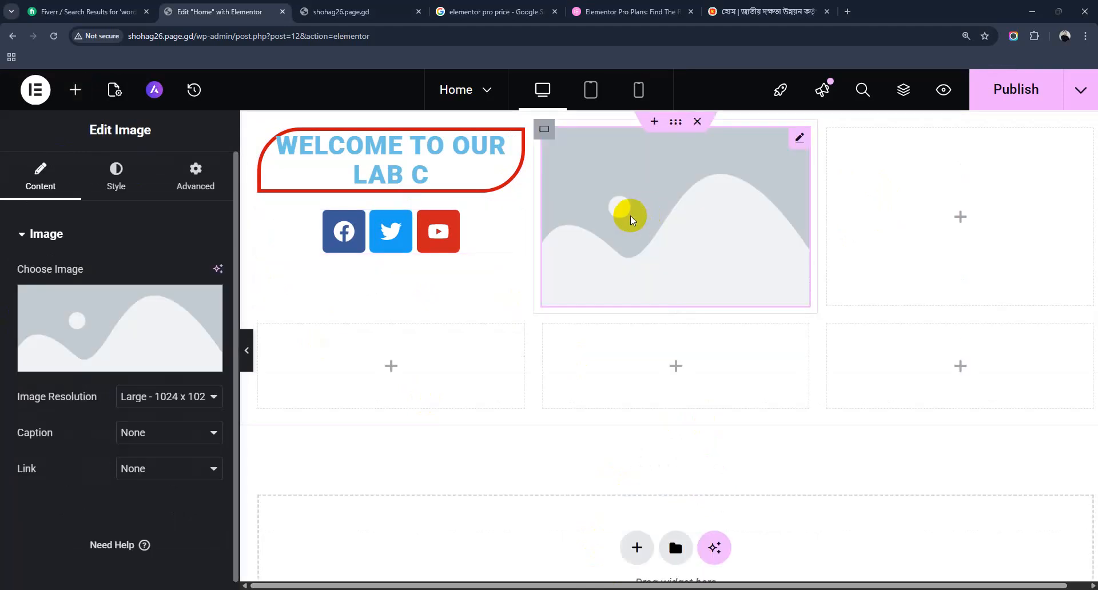
left_click(121, 360)
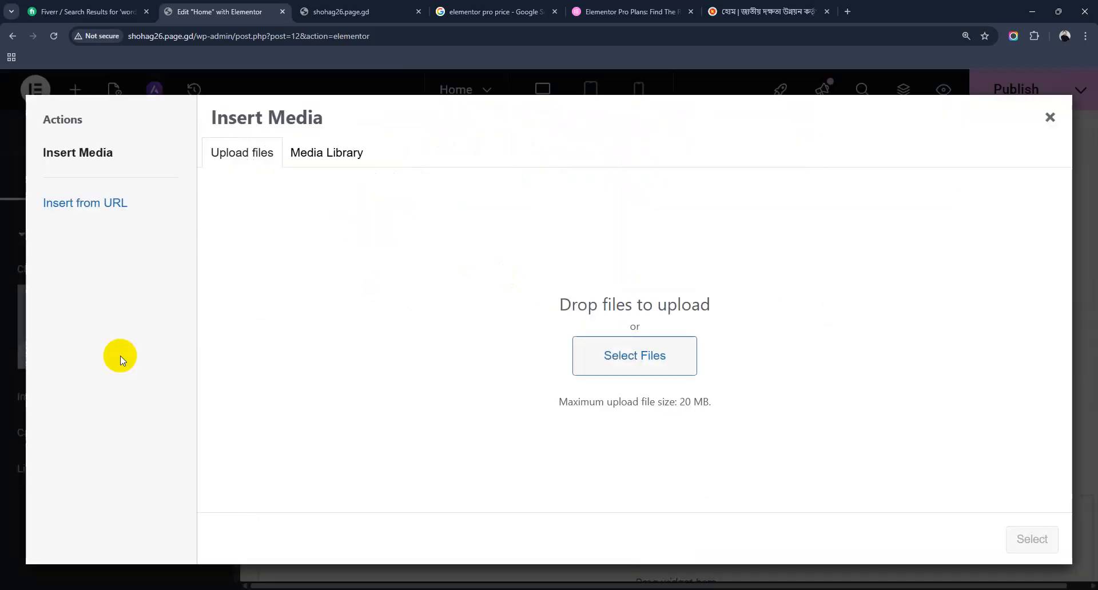
left_click(646, 359)
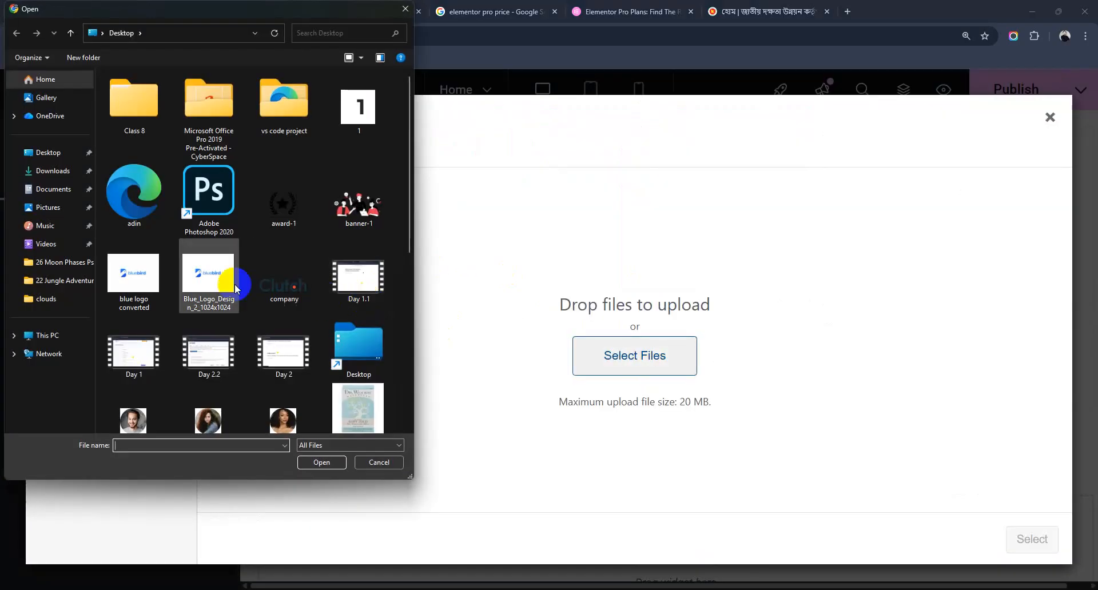
left_click(359, 200)
left_click(326, 462)
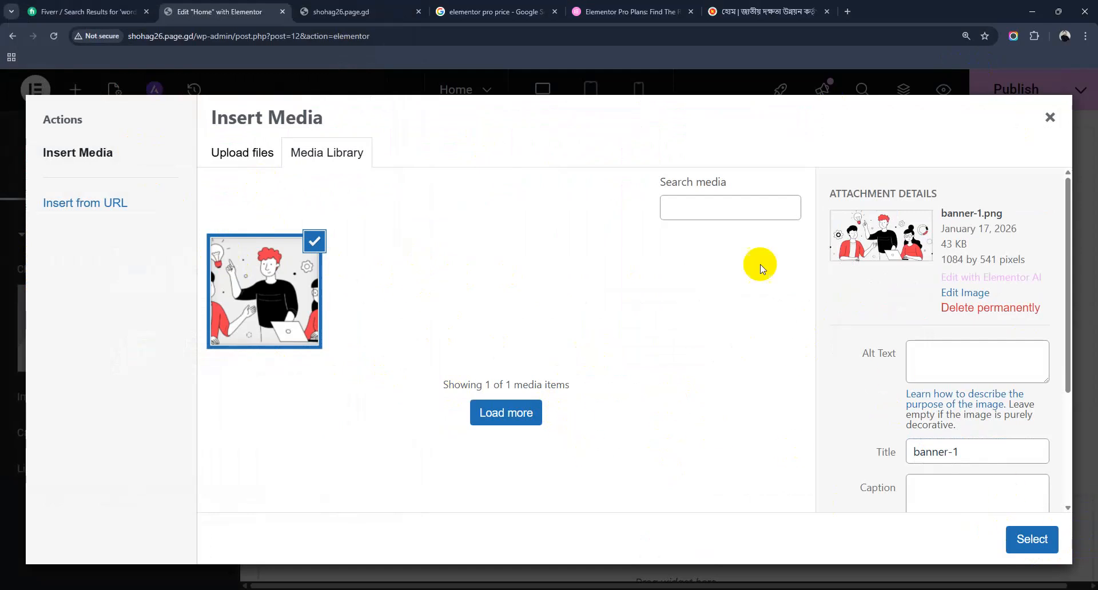
left_click(1031, 540)
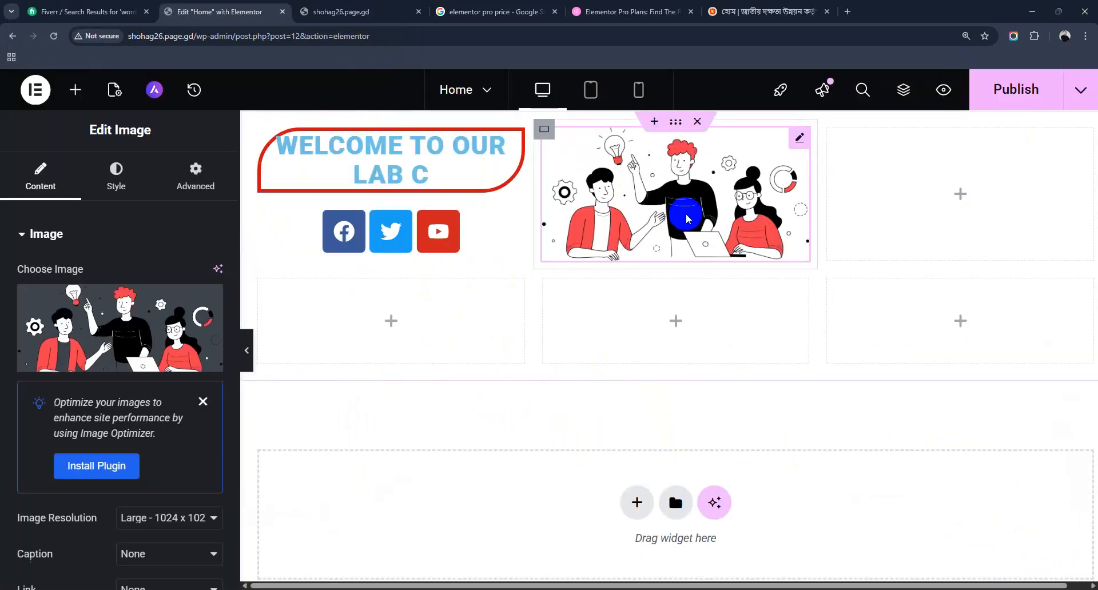
Set the banner image's resolution to Full
scroll(147, 457, "down", 1)
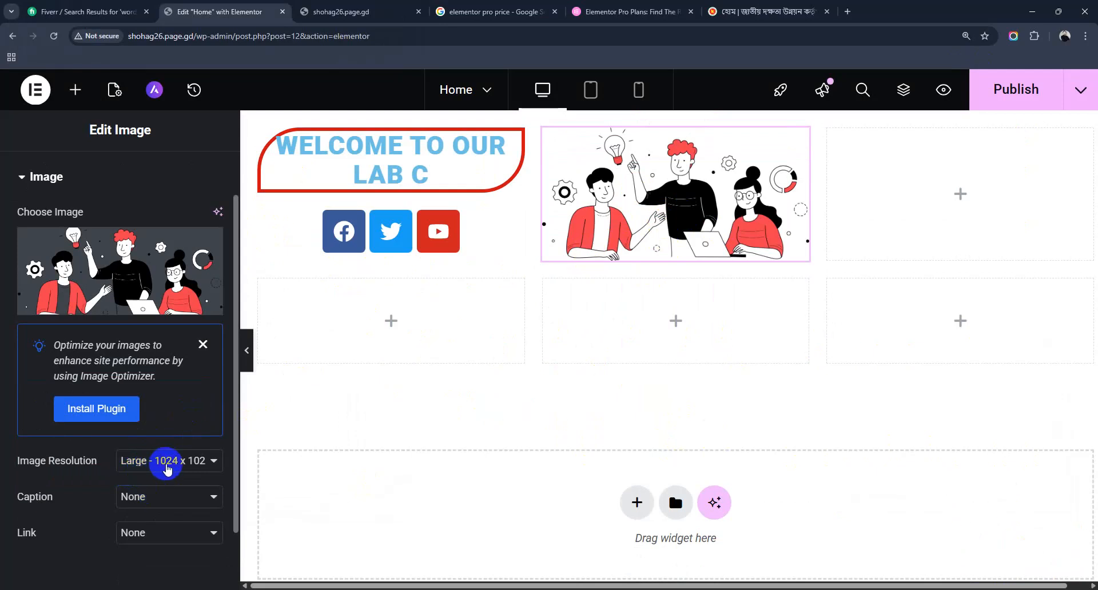
left_click(166, 468)
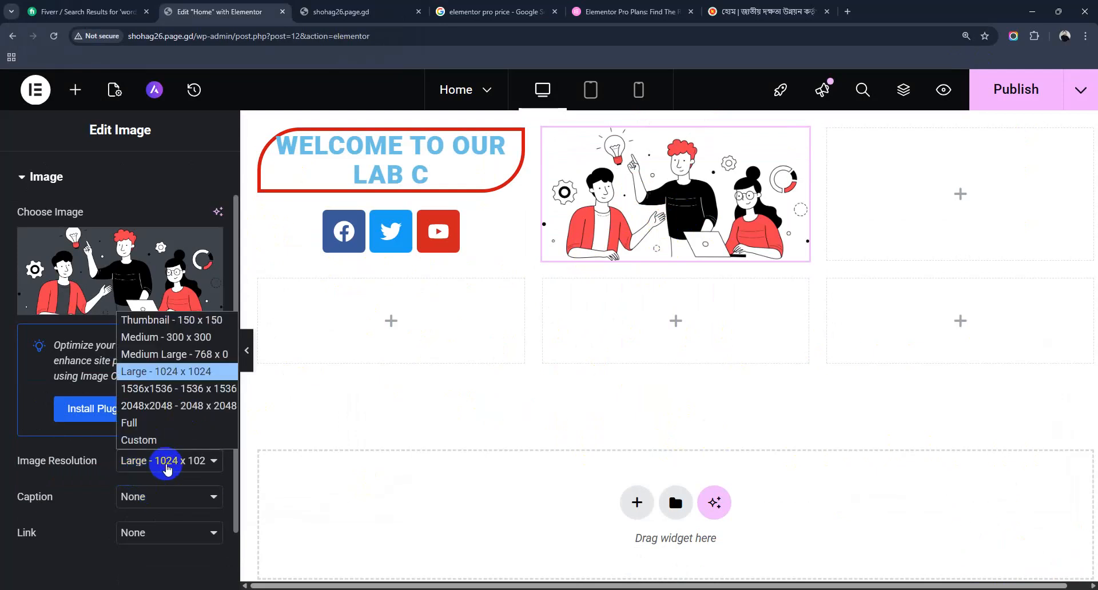
left_click(144, 423)
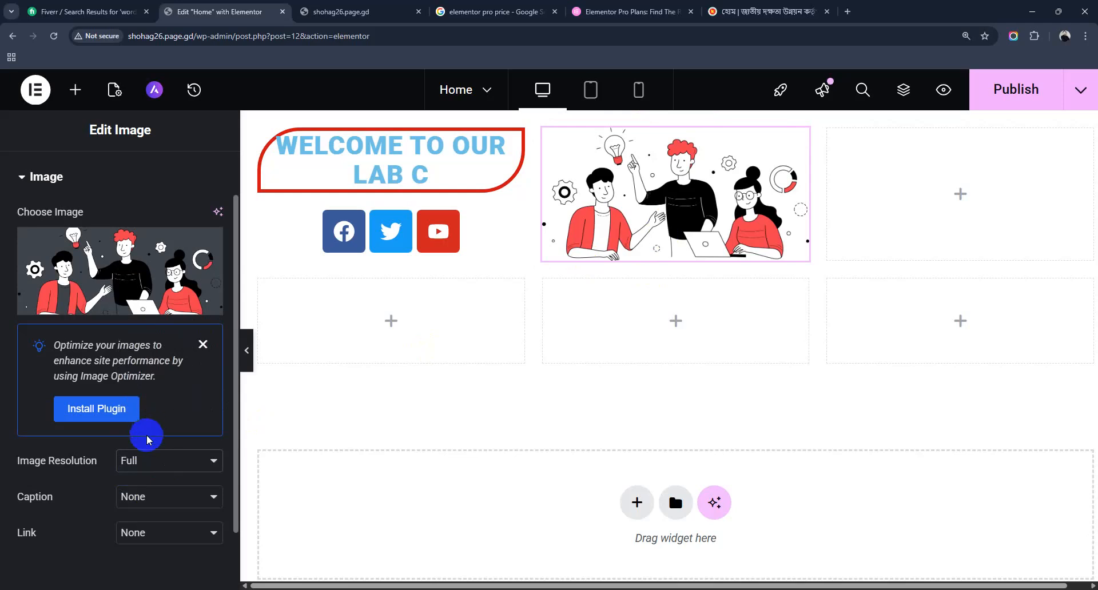
Set the banner image's width and max width to 100% and its height to 213 px, and review its other style options
scroll(171, 452, "up", 1)
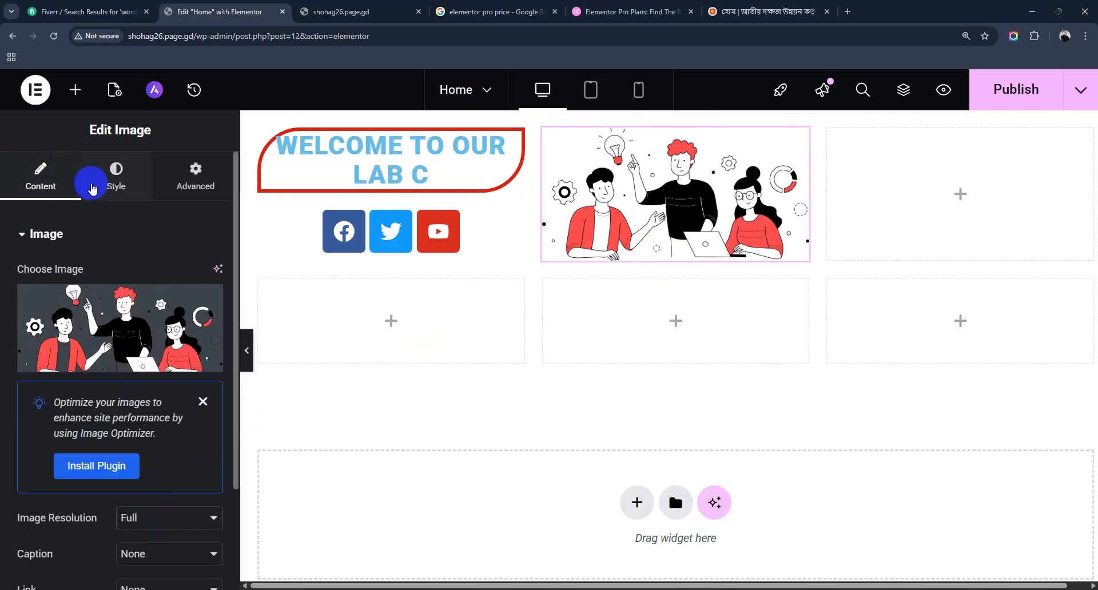
left_click(35, 232)
left_click(117, 189)
left_click_drag(17, 328, 172, 343)
left_click_drag(17, 383, 238, 409)
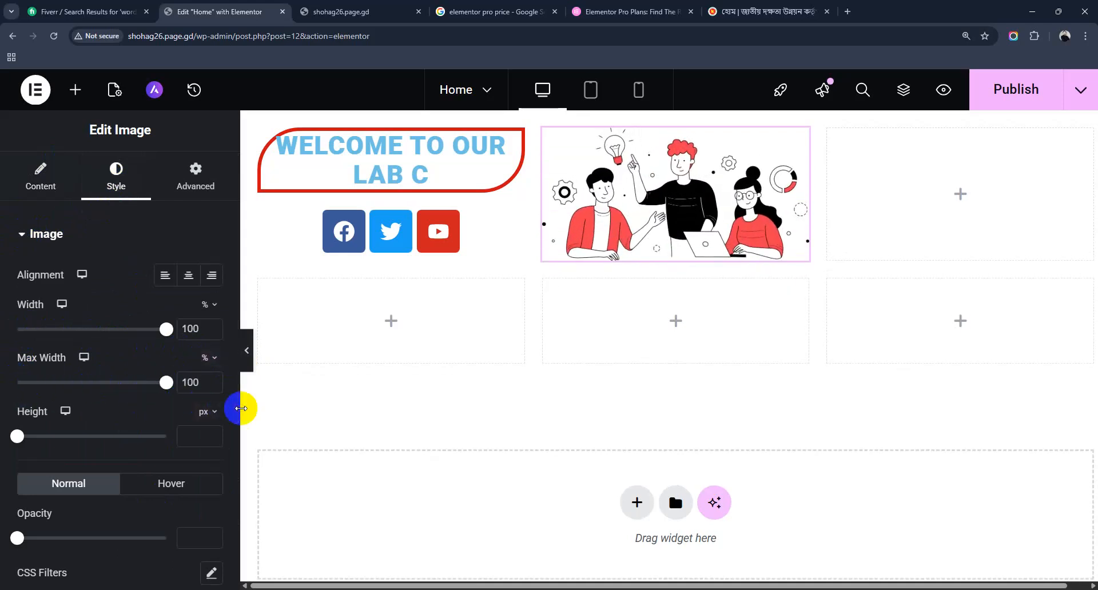
left_click_drag(17, 437, 76, 454)
scroll(75, 454, "down", 3)
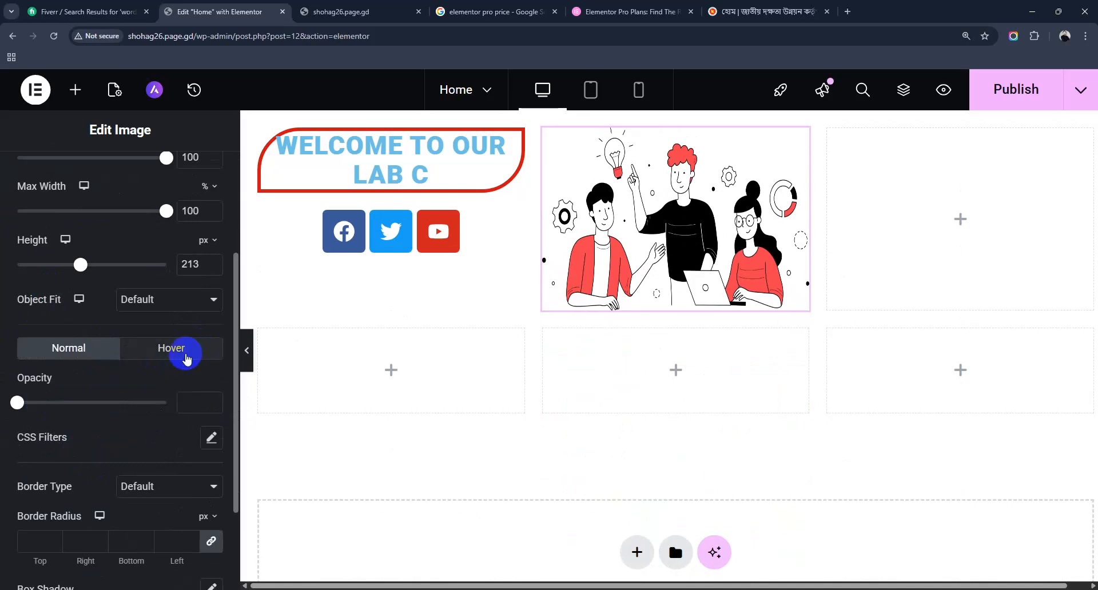
scroll(46, 411, "down", 3)
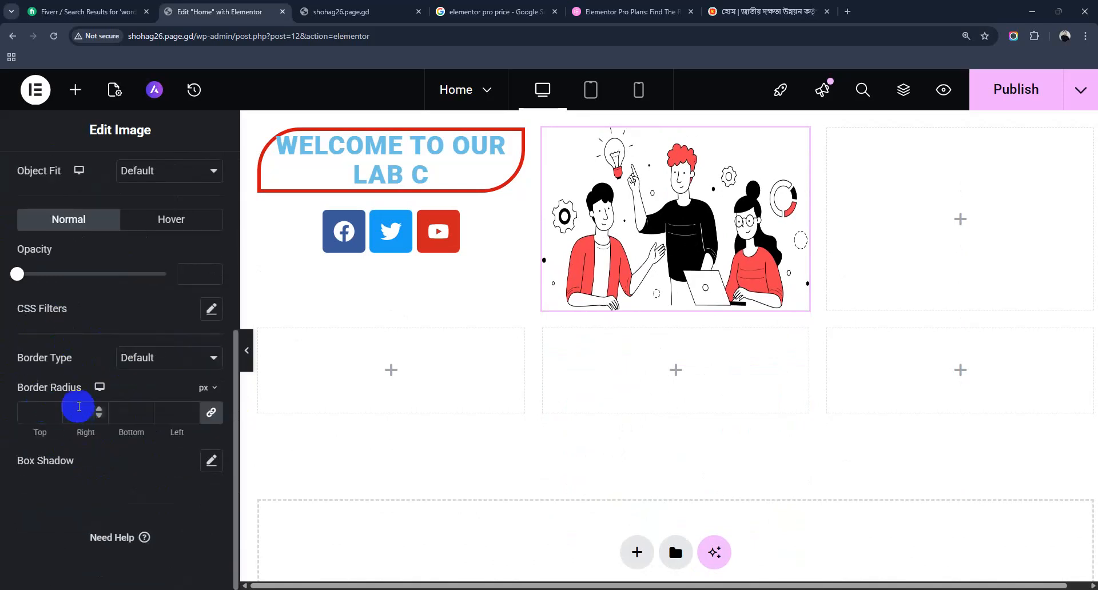
scroll(103, 411, "up", 6)
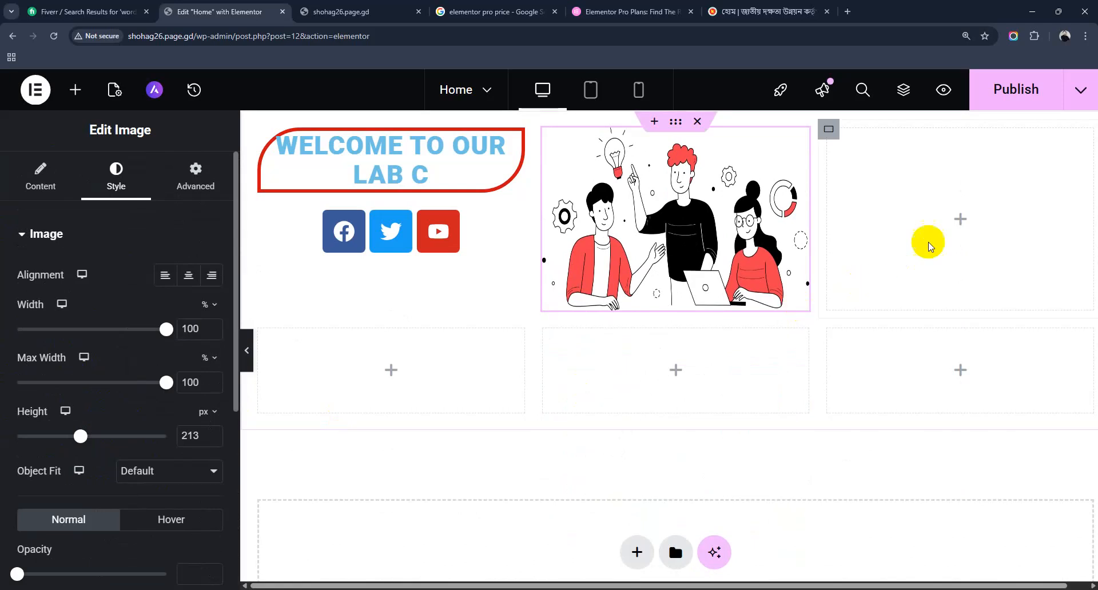
Add a Google Maps widget to the third cell of the first row
left_click(960, 220)
scroll(112, 380, "down", 1)
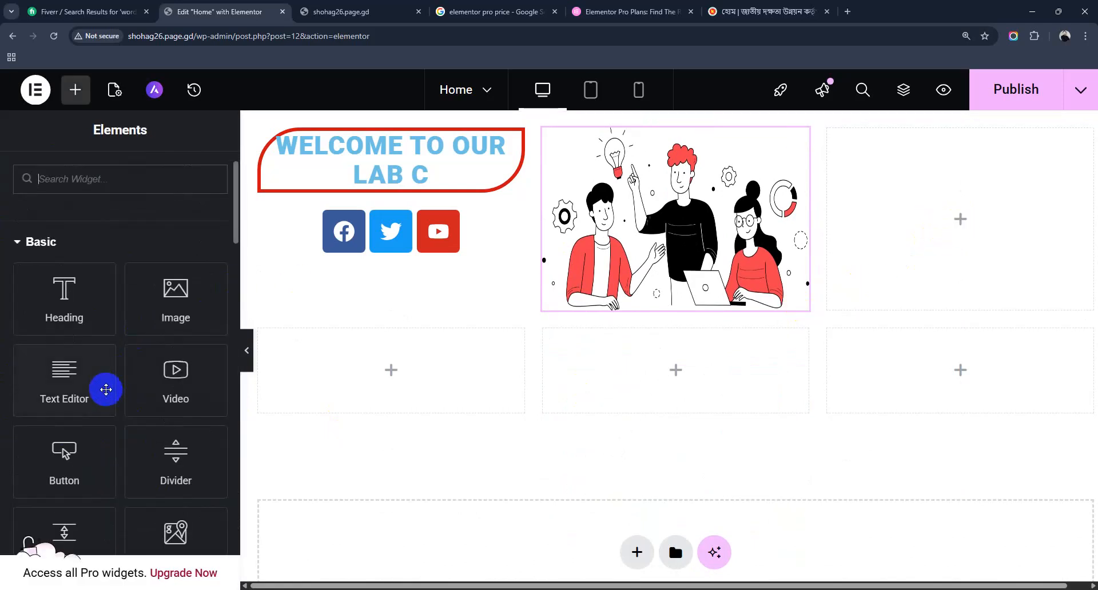
scroll(59, 455, "down", 2)
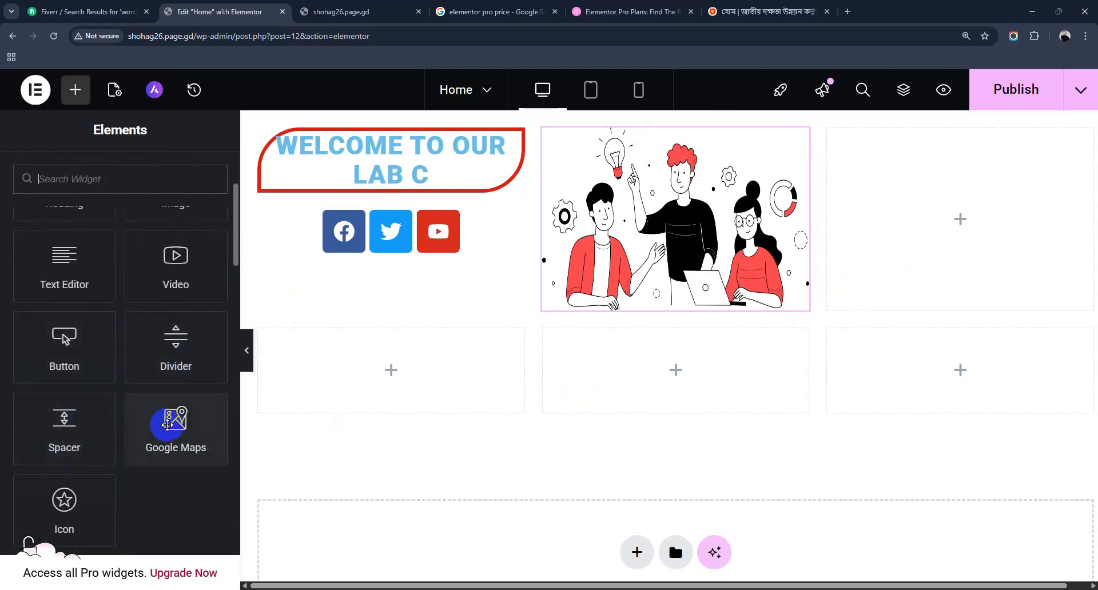
left_click_drag(167, 425, 946, 217)
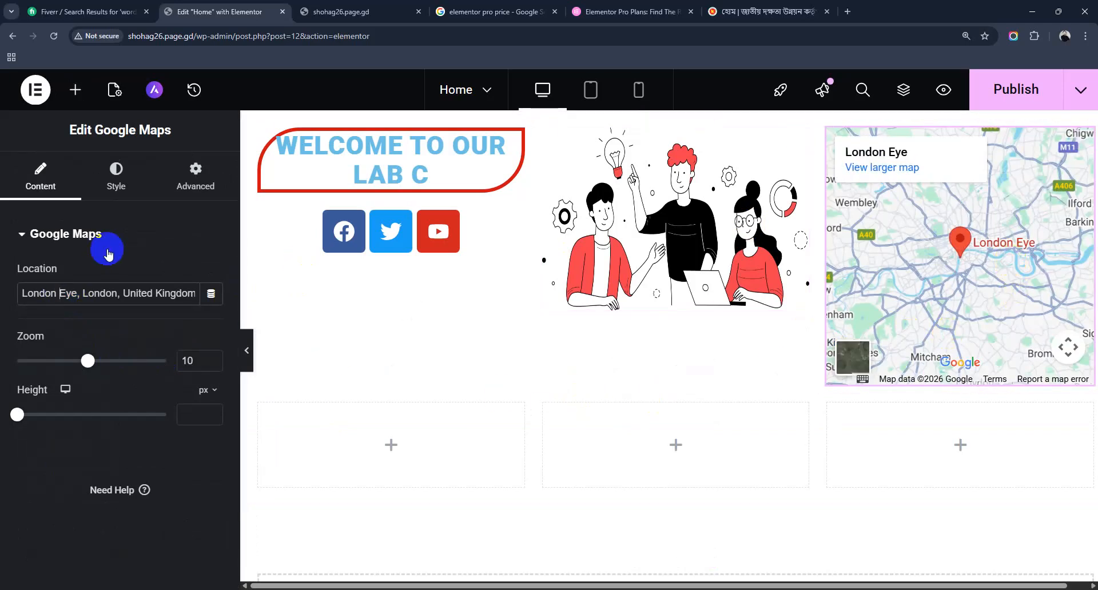
Set the map's location to "Link Road, Cox's Bazar"
left_click_drag(20, 294, 331, 294)
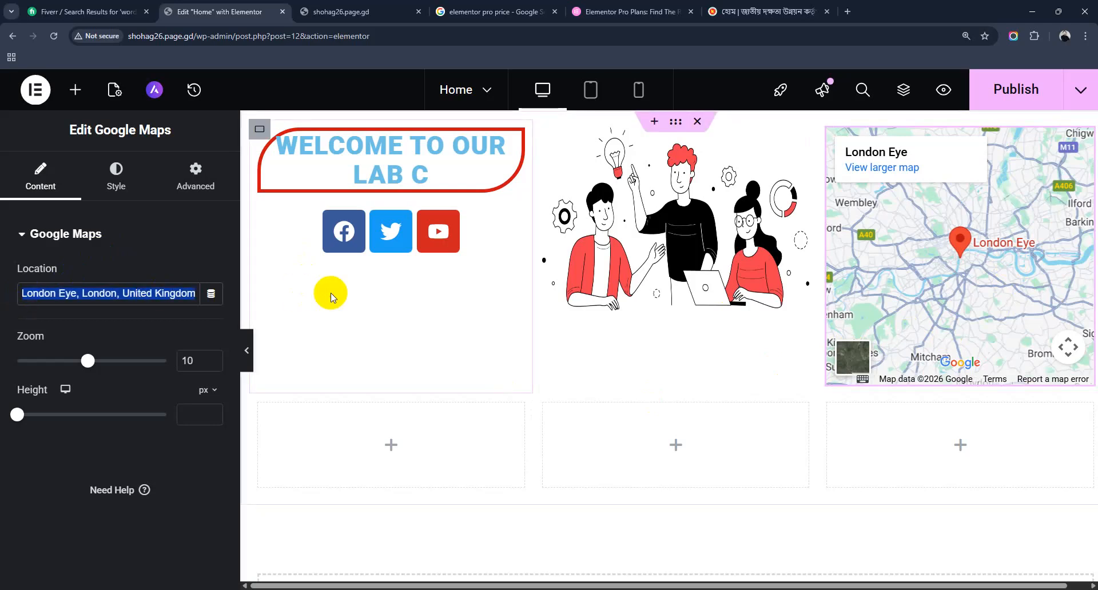
type("Link Road,")
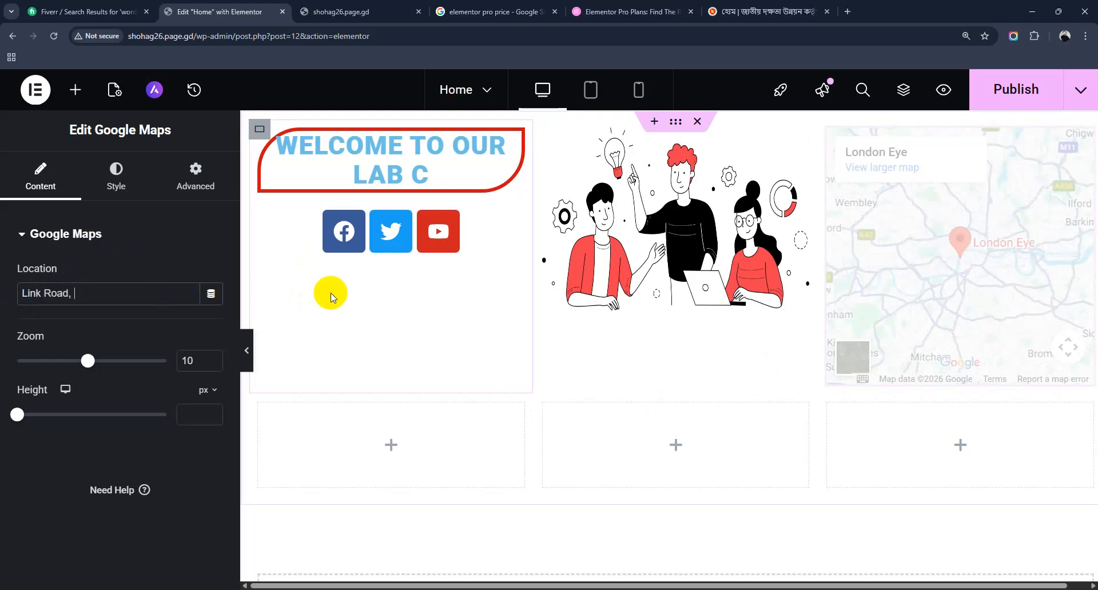
type("Cox's Bazar")
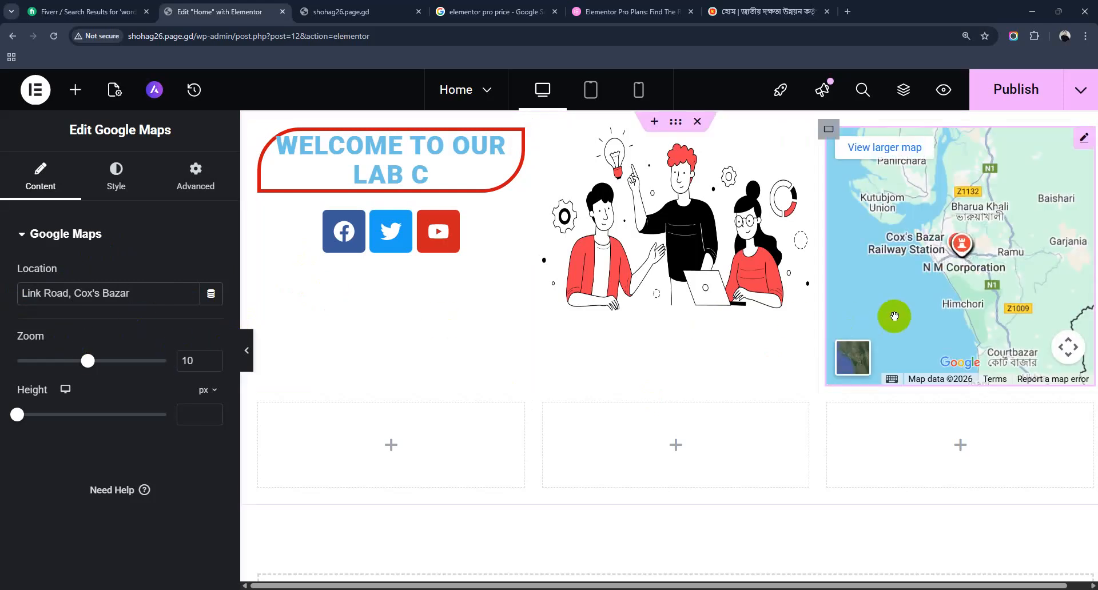
Examine the embedded map around Link Road and Cox's Bazar Railway Station at different zoom levels
scroll(952, 302, "down", 2)
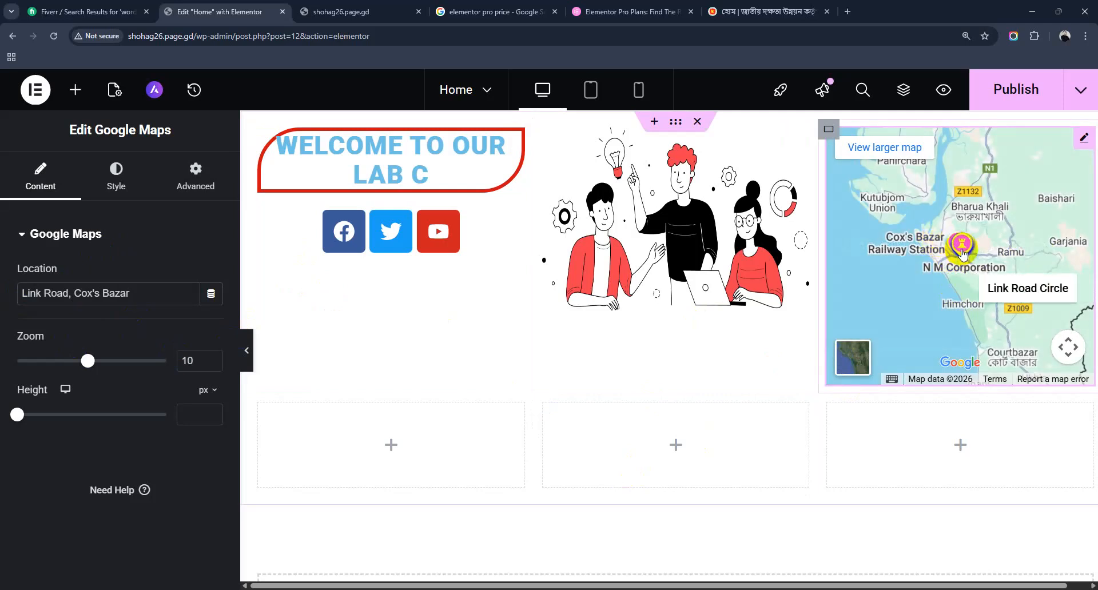
scroll(962, 254, "up", 5)
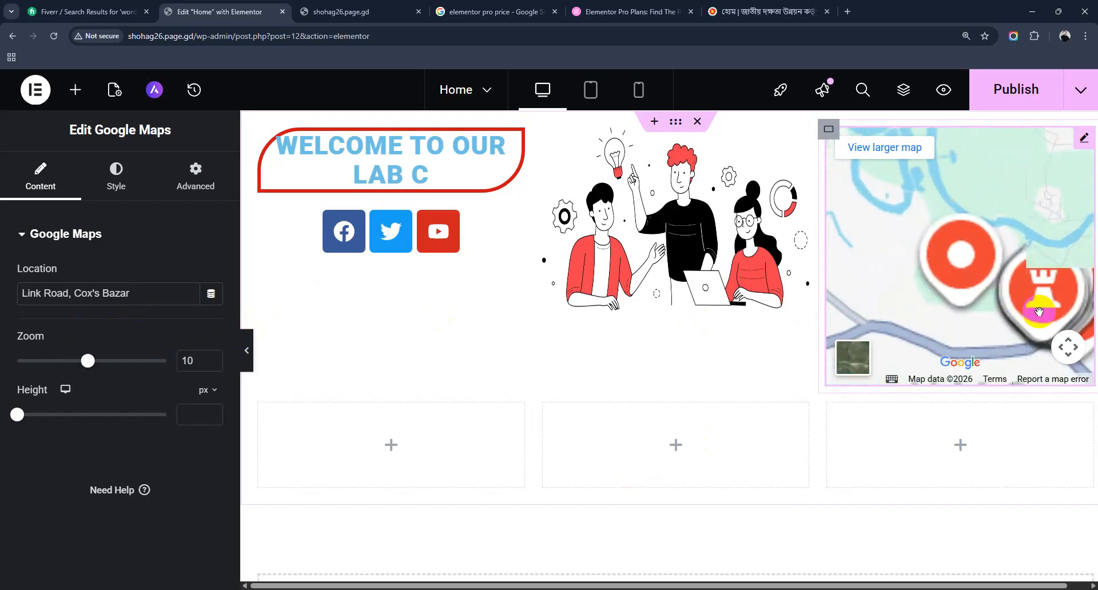
scroll(1039, 311, "down", 3)
scroll(987, 244, "up", 1)
left_click_drag(988, 244, 886, 255)
scroll(939, 238, "up", 3)
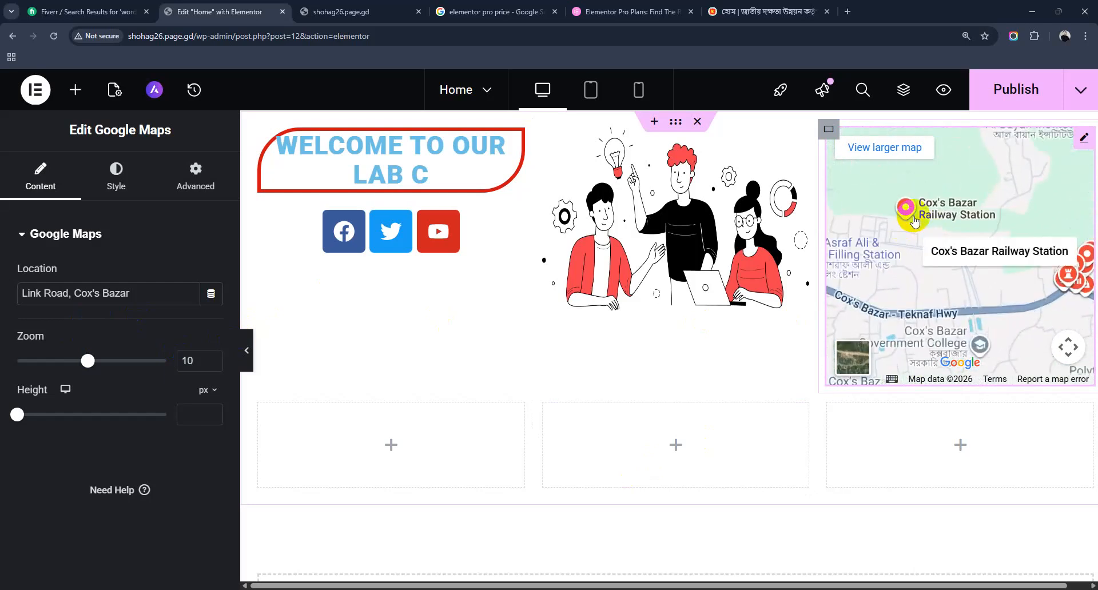
Pan and zoom the embedded map to examine the highways and residential areas surrounding Cox's Bazar Railway Station
left_click_drag(878, 252, 942, 239)
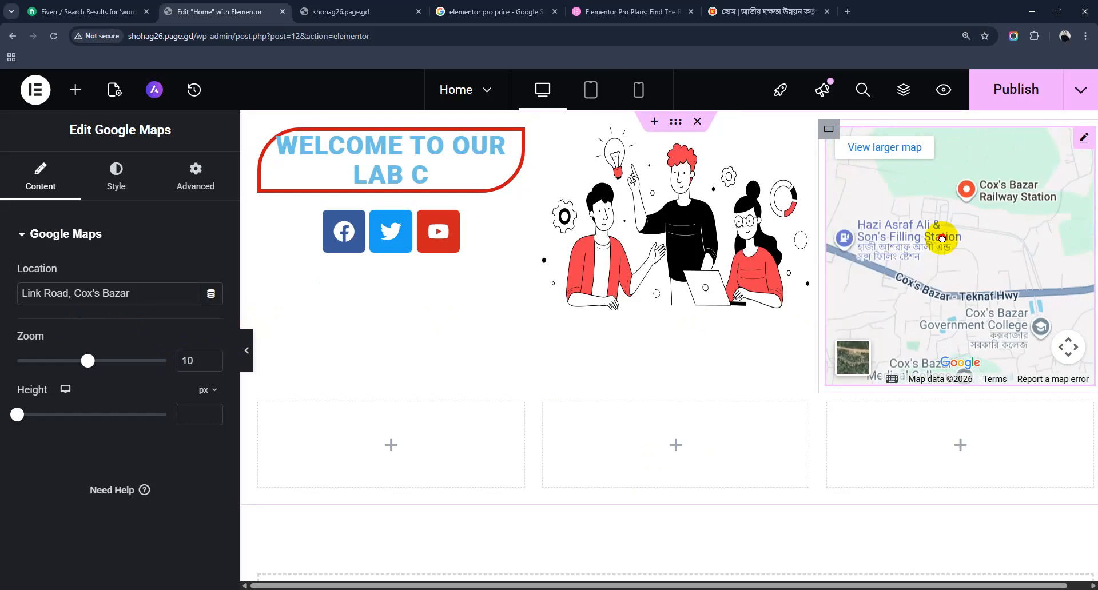
scroll(961, 241, "down", 2)
scroll(980, 262, "up", 2)
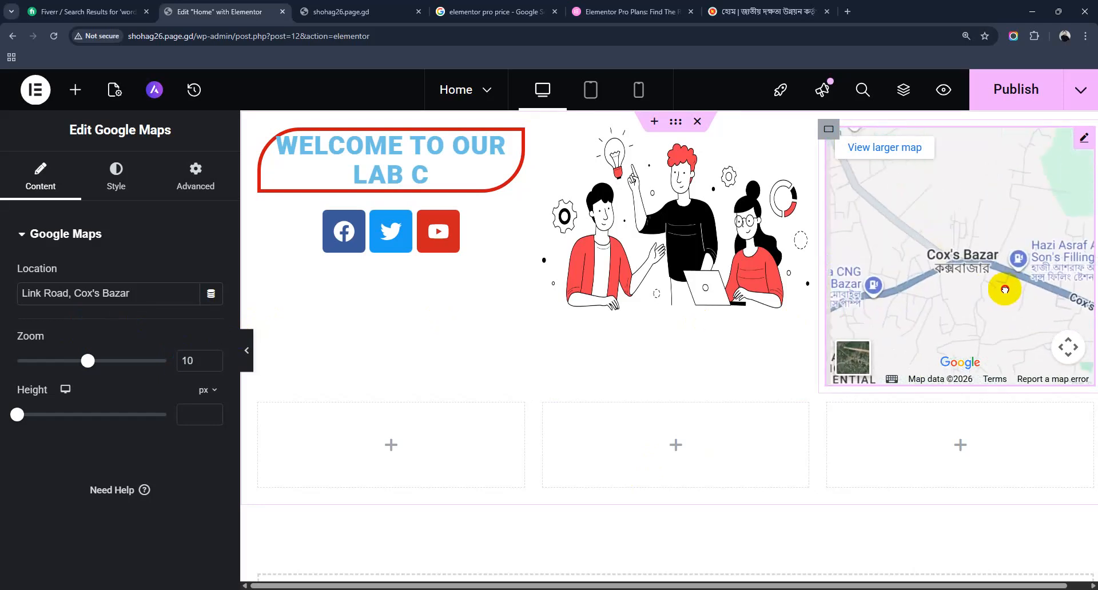
scroll(915, 303, "up", 2)
left_click_drag(949, 289, 1002, 237)
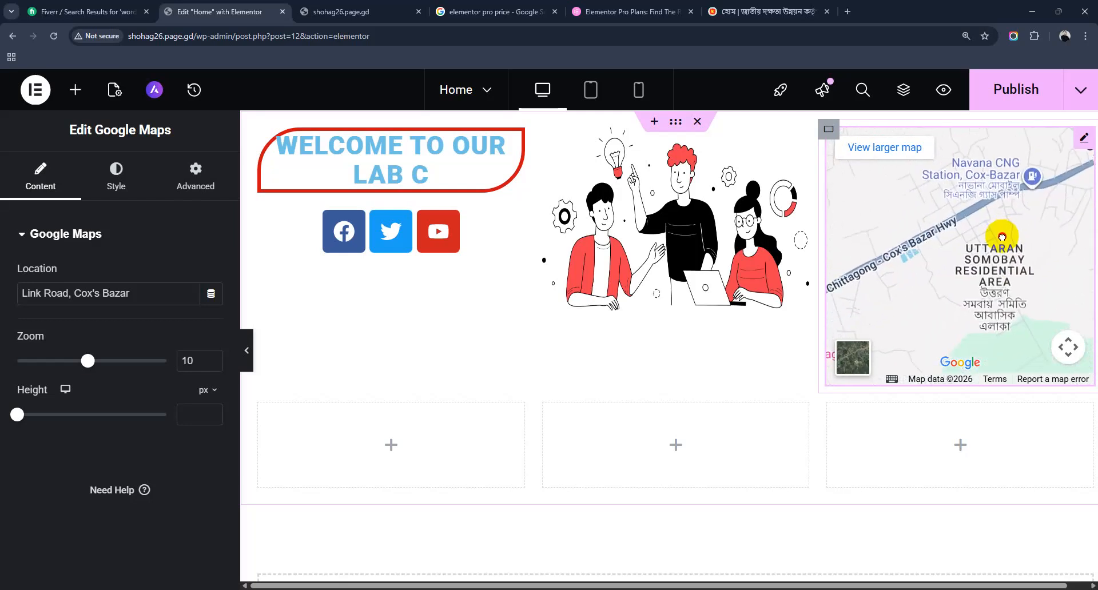
scroll(951, 277, "down", 3)
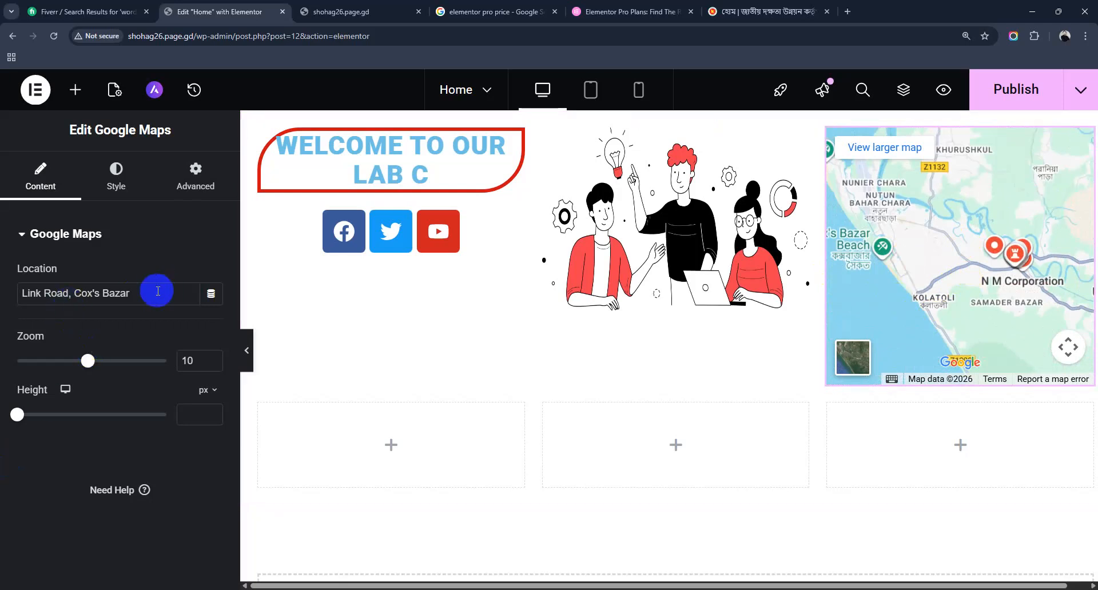
left_click_drag(158, 291, 2, 328)
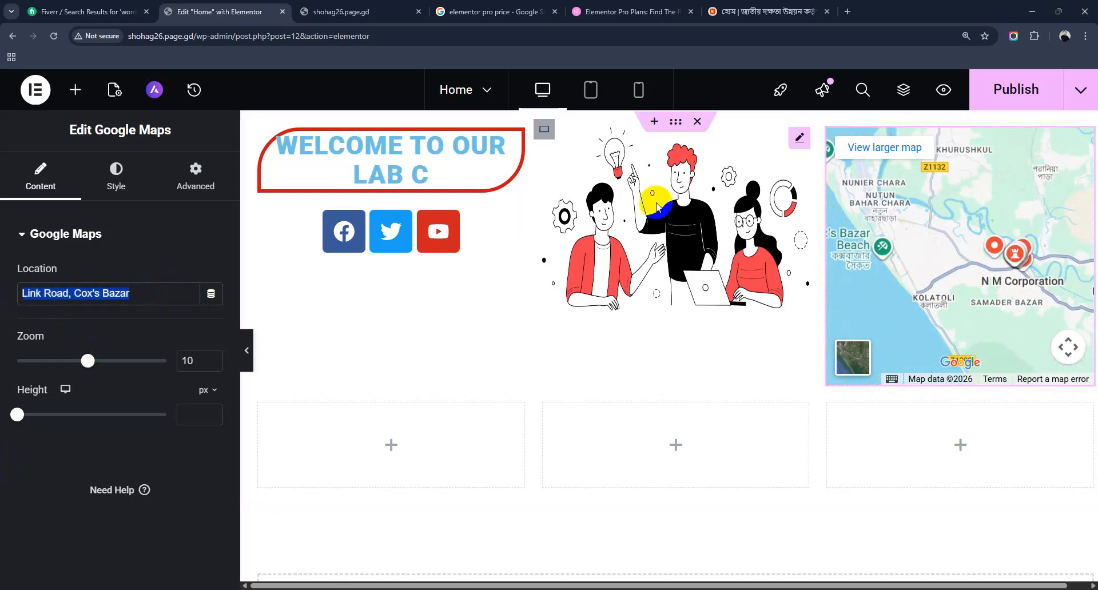
Add an Image Box widget to the first cell of the second row and review its content and style options
left_click(392, 446)
scroll(97, 385, "down", 3)
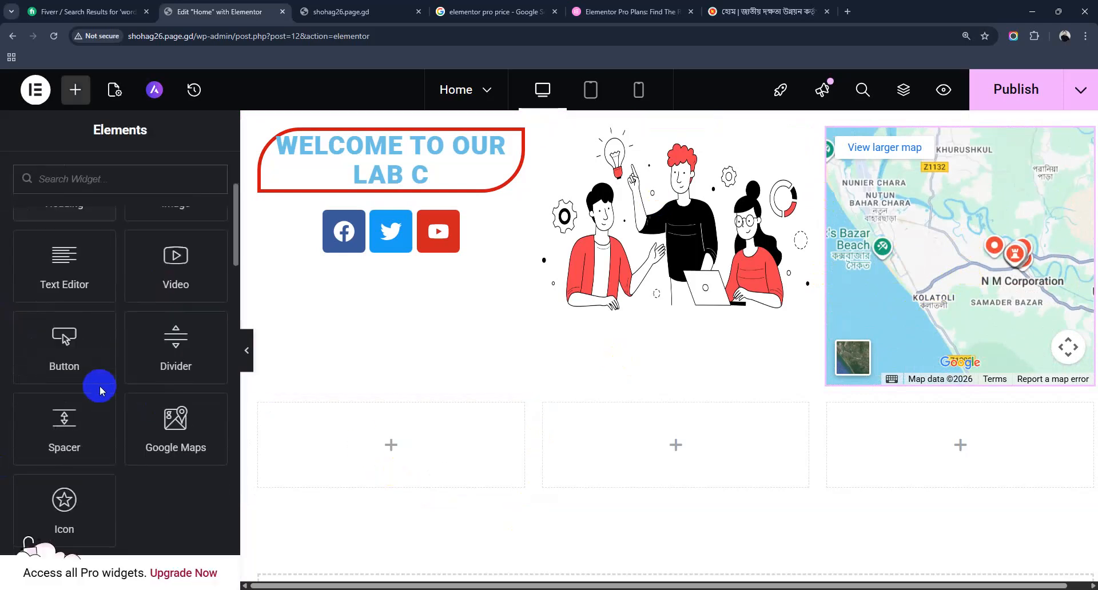
scroll(98, 386, "down", 5)
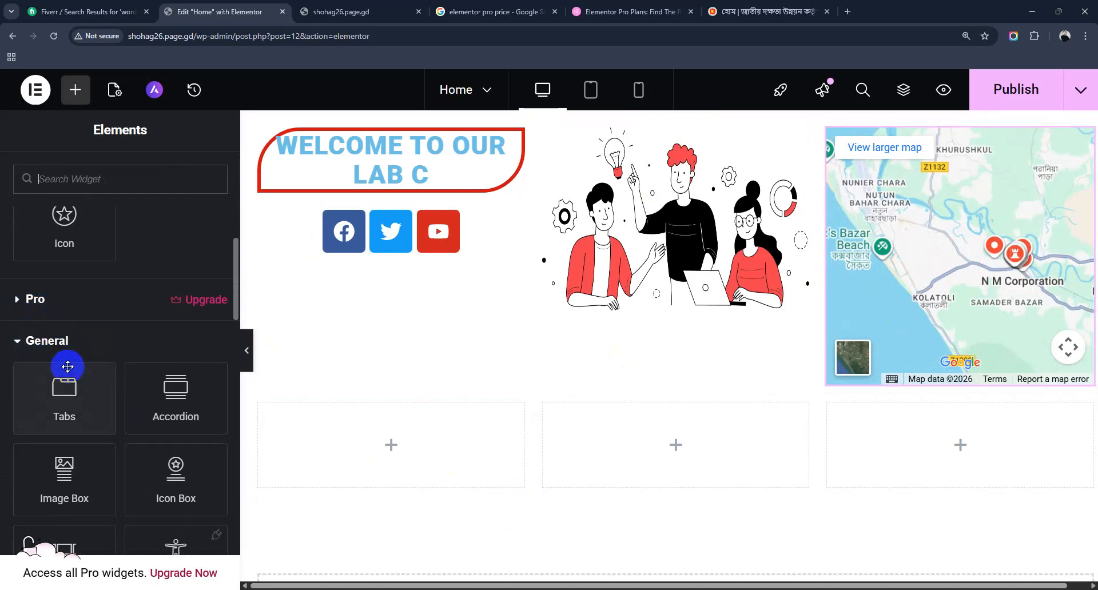
scroll(63, 337, "down", 2)
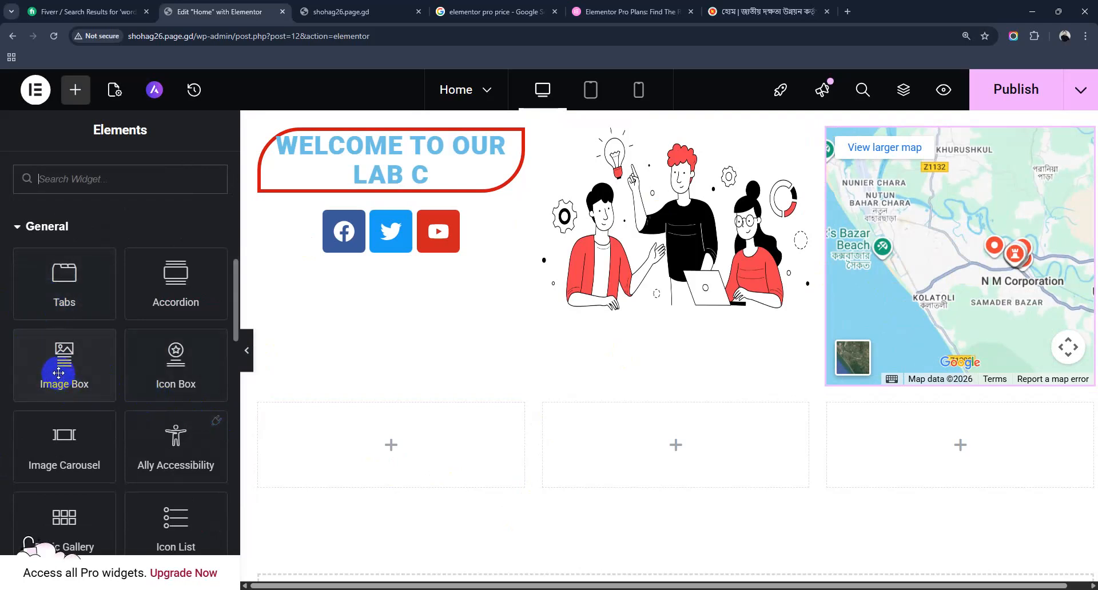
left_click_drag(59, 372, 371, 454)
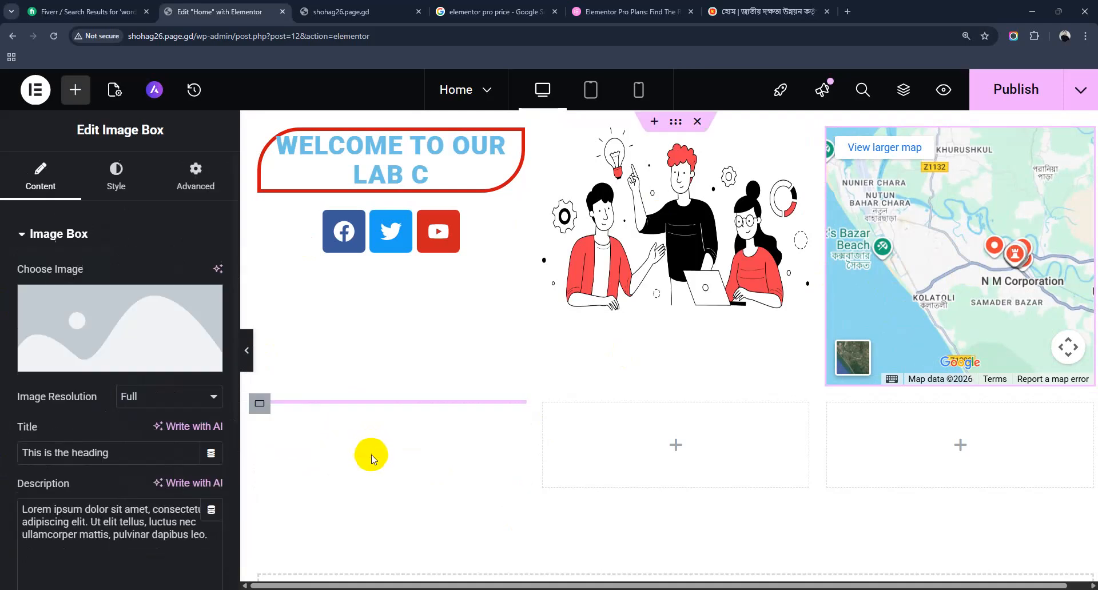
scroll(389, 451, "down", 2)
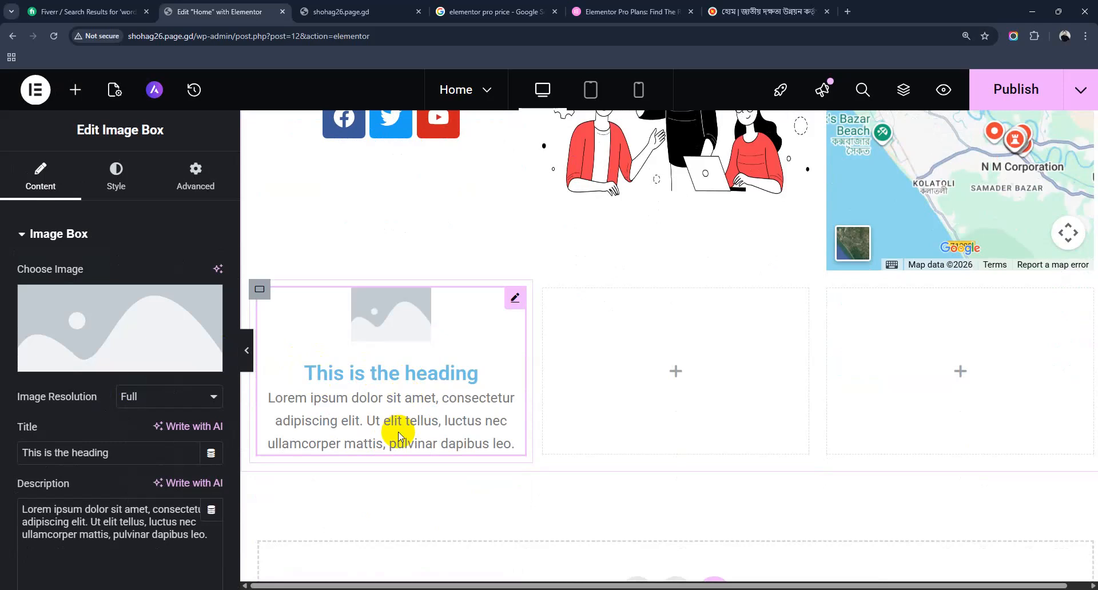
scroll(29, 344, "down", 4)
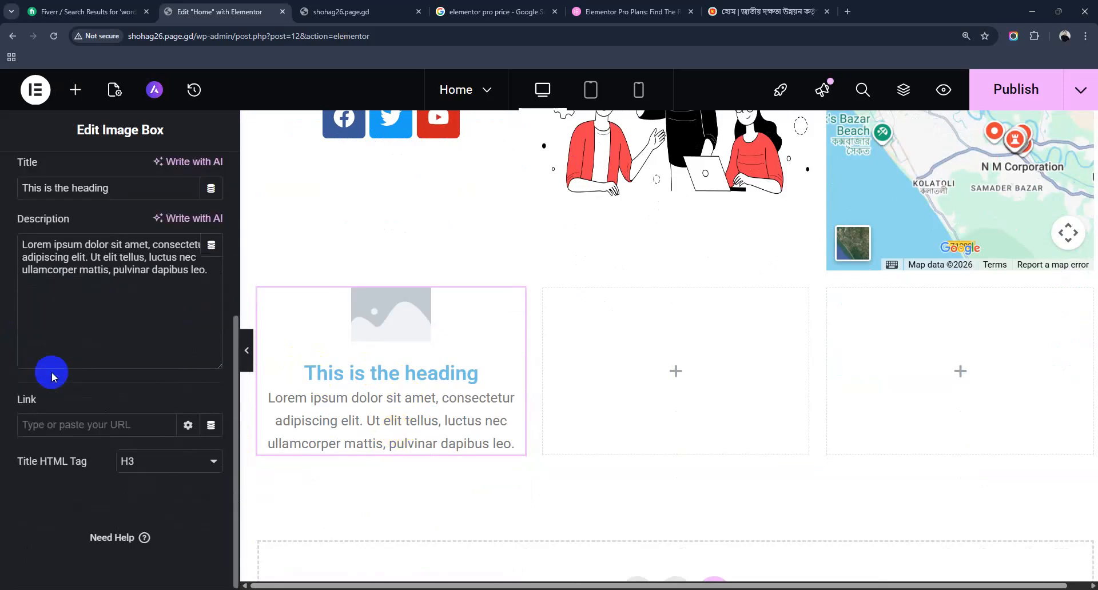
scroll(70, 400, "up", 4)
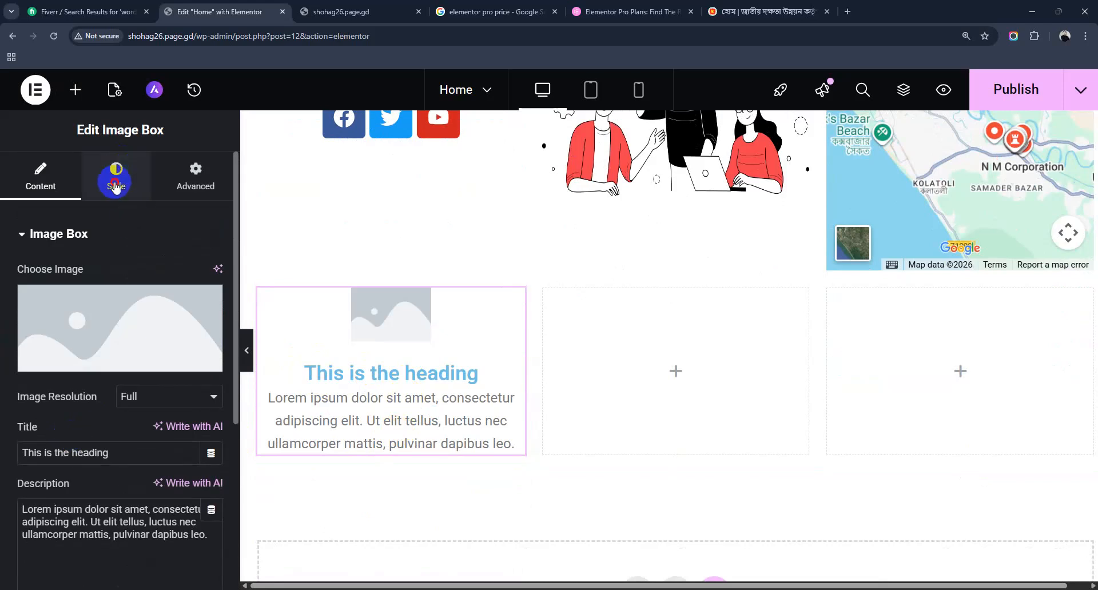
left_click(116, 178)
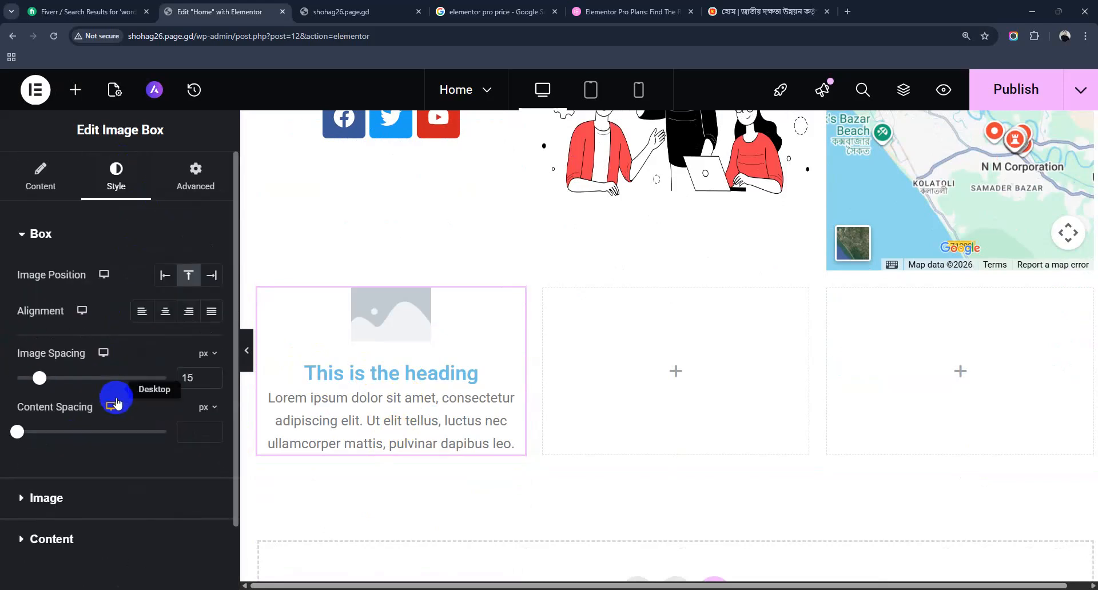
Add an Icon List widget to the second cell of the second row
left_click(675, 371)
scroll(171, 449, "down", 7)
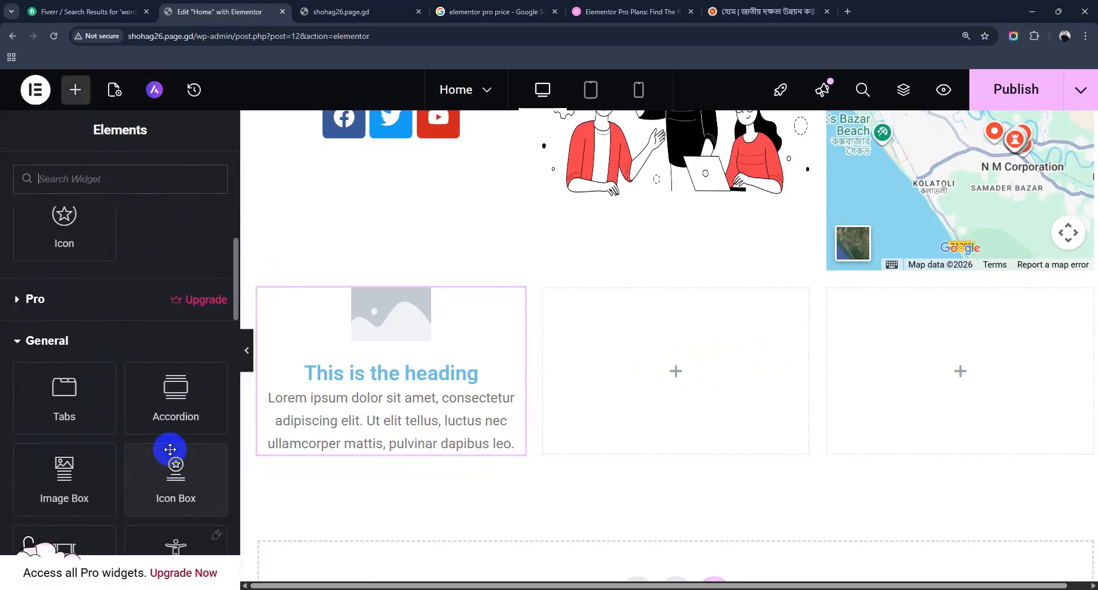
scroll(171, 449, "down", 5)
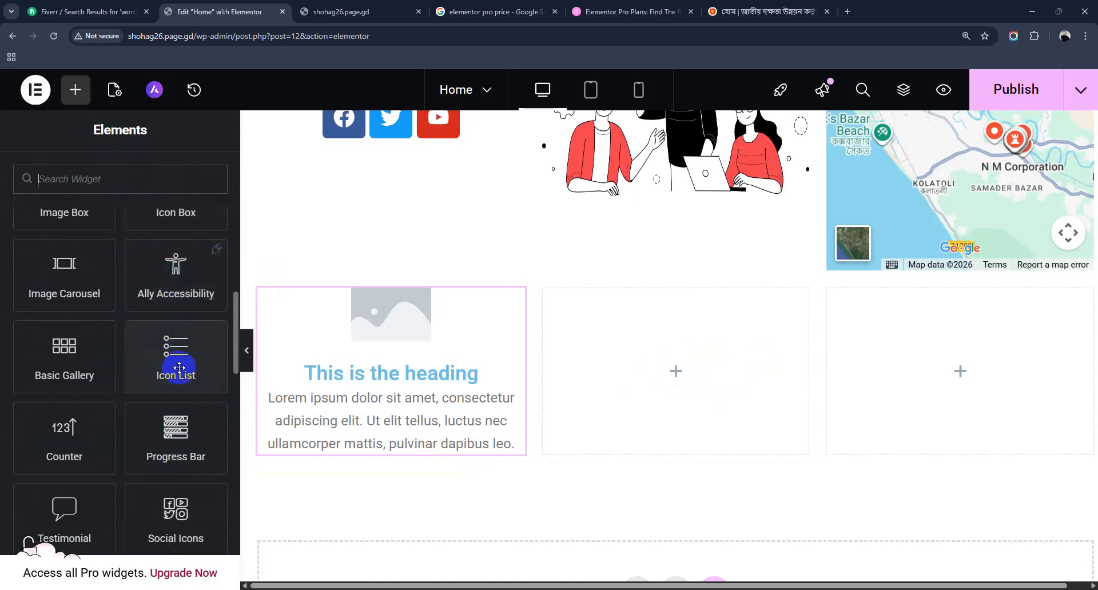
left_click_drag(178, 367, 658, 374)
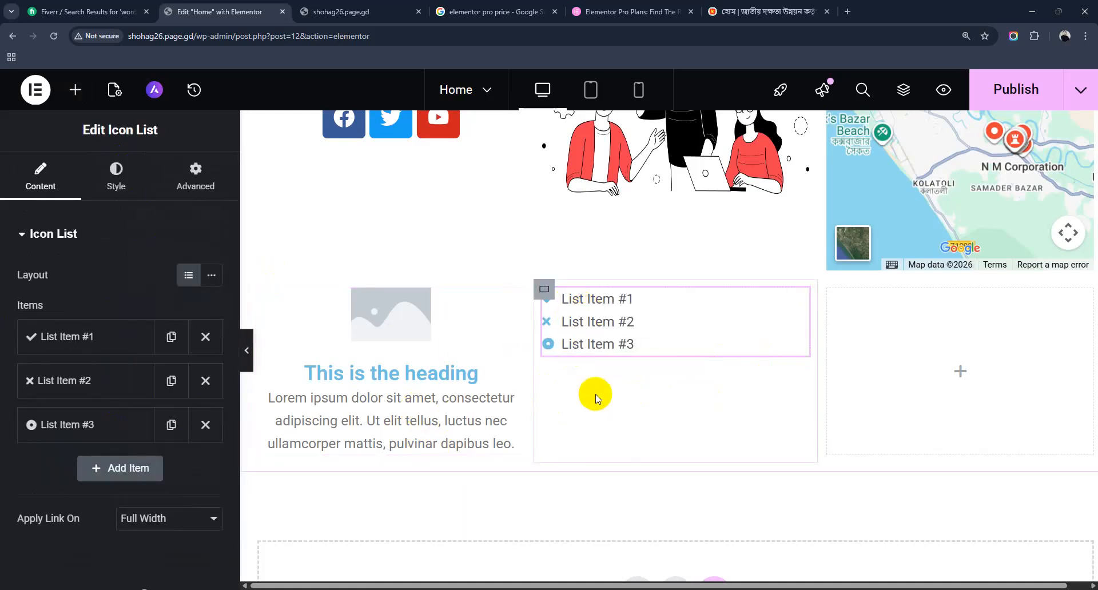
Set the first icon list item's text to "Home" and remove its icon
left_click(100, 335)
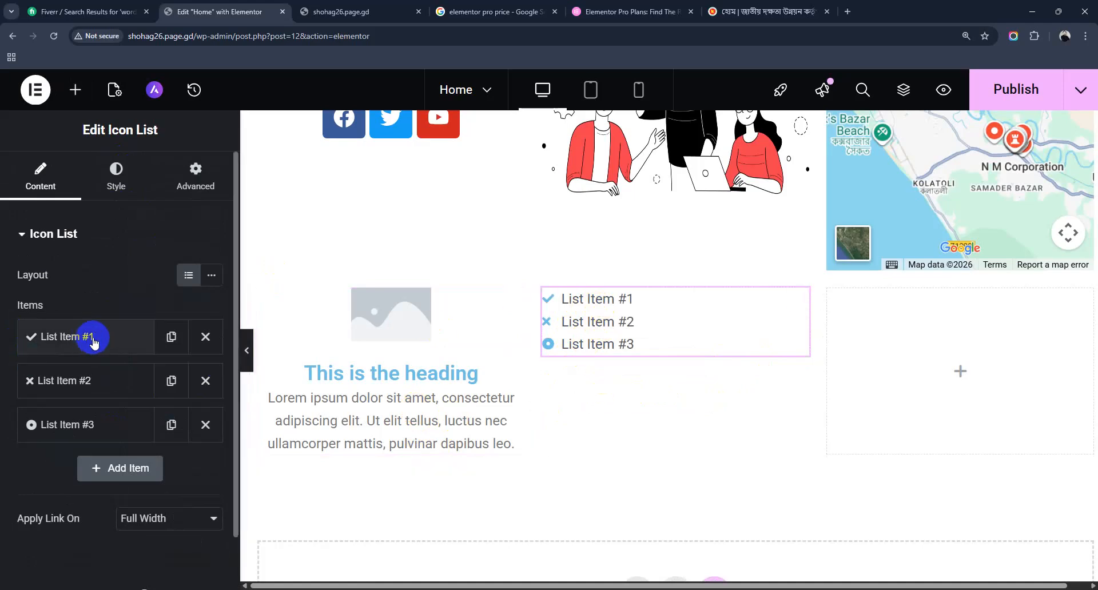
left_click_drag(85, 395, 22, 399)
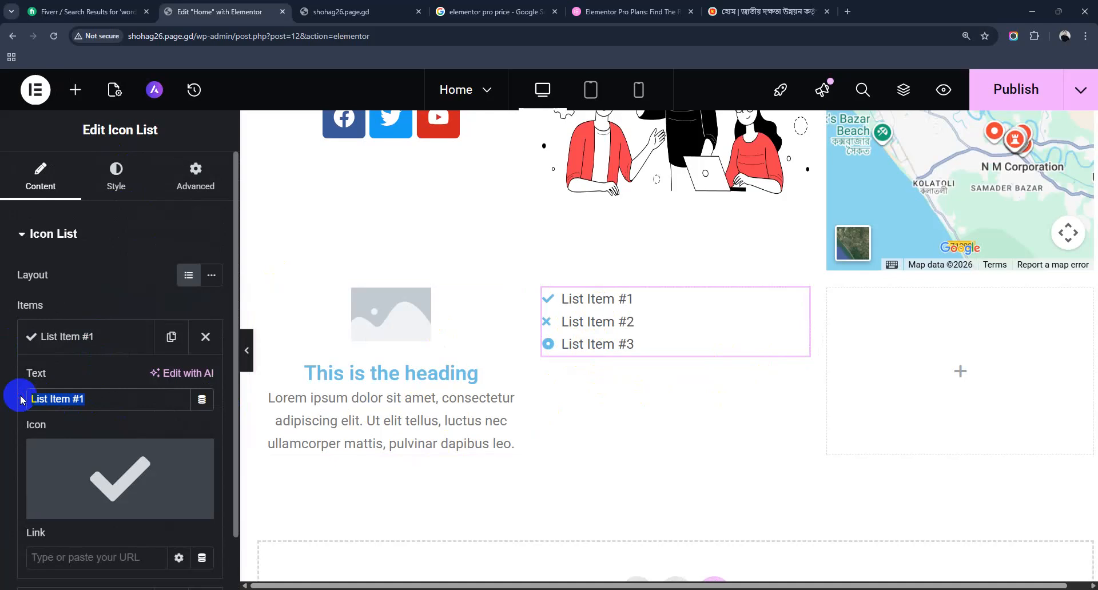
type("Home")
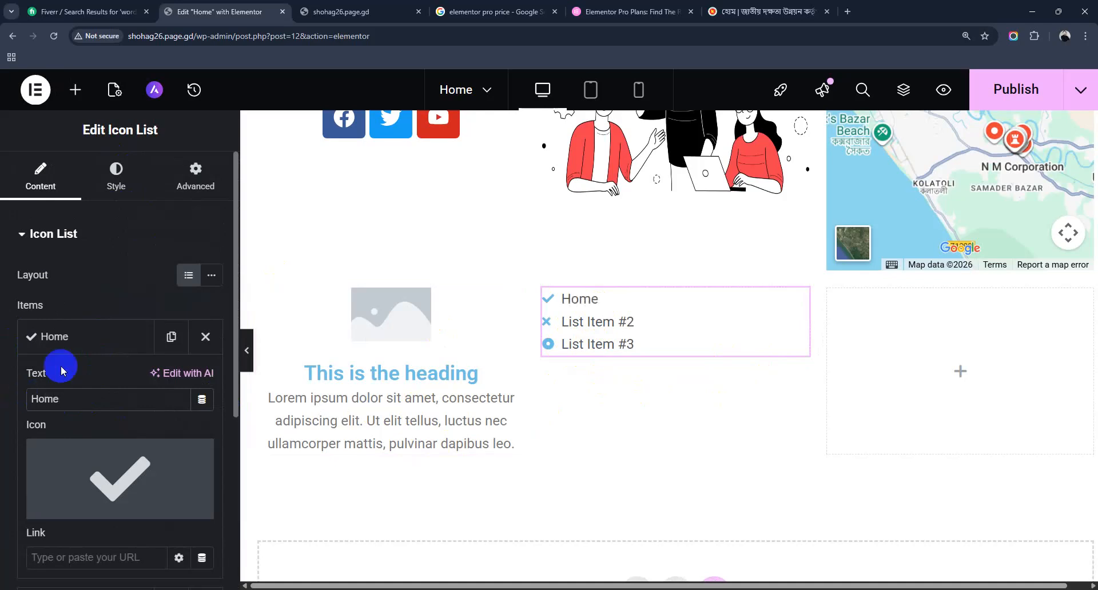
mouse_move(117, 454)
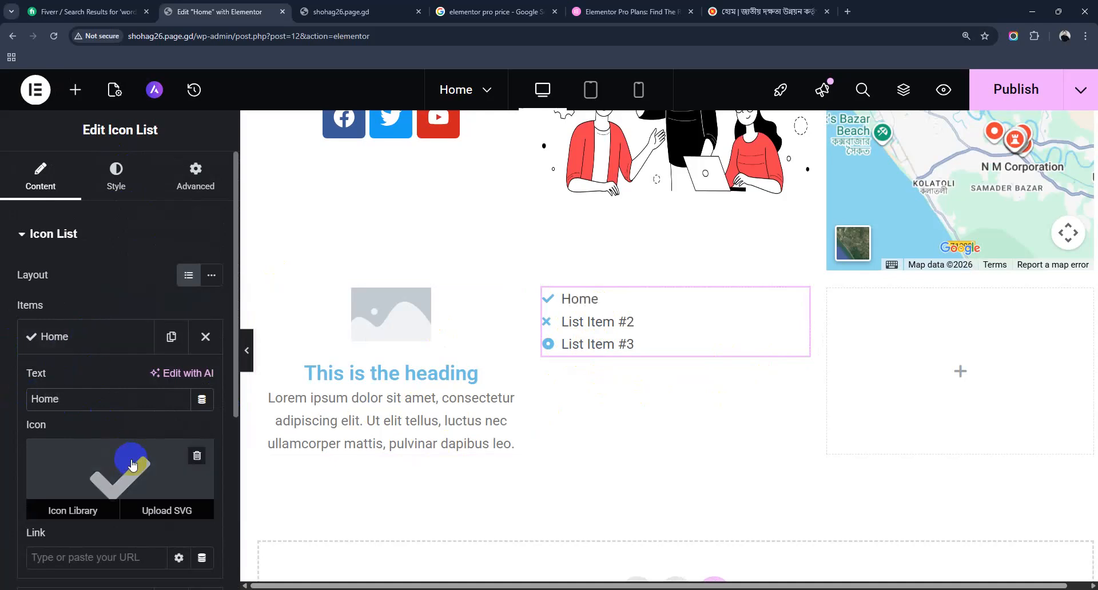
left_click(201, 464)
scroll(97, 400, "down", 1)
left_click(80, 289)
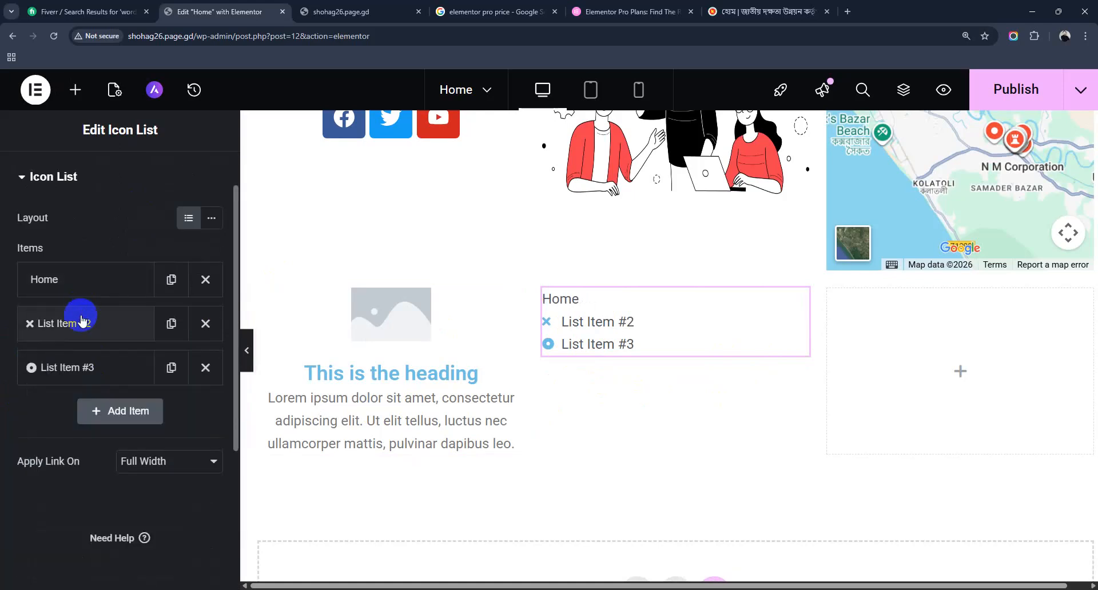
Set the second icon list item's text to "About" and remove its icon
left_click(78, 319)
left_click_drag(97, 385, 27, 383)
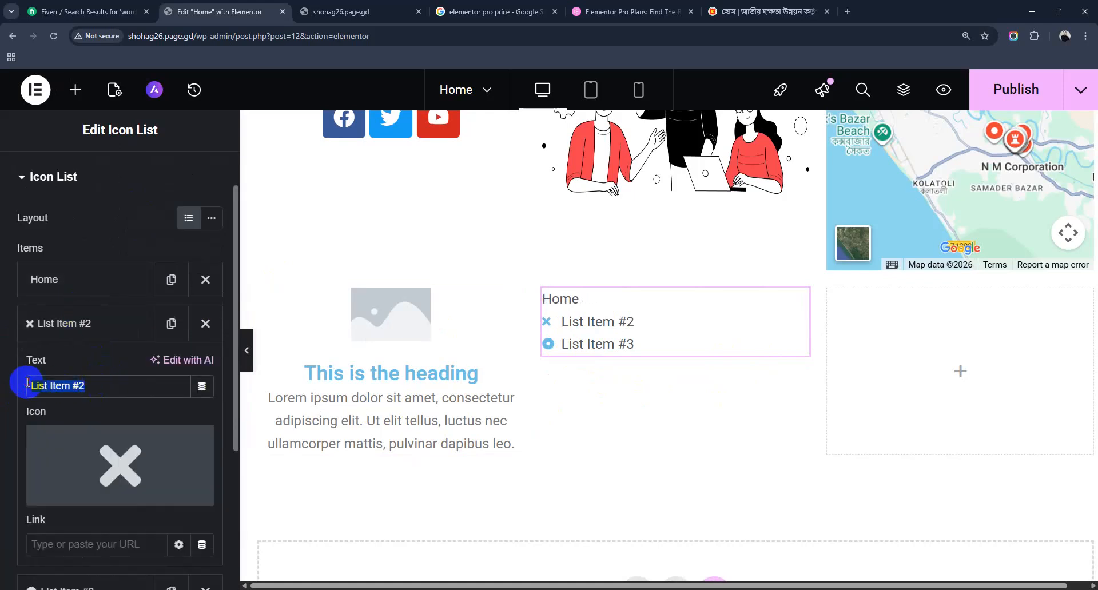
type("About")
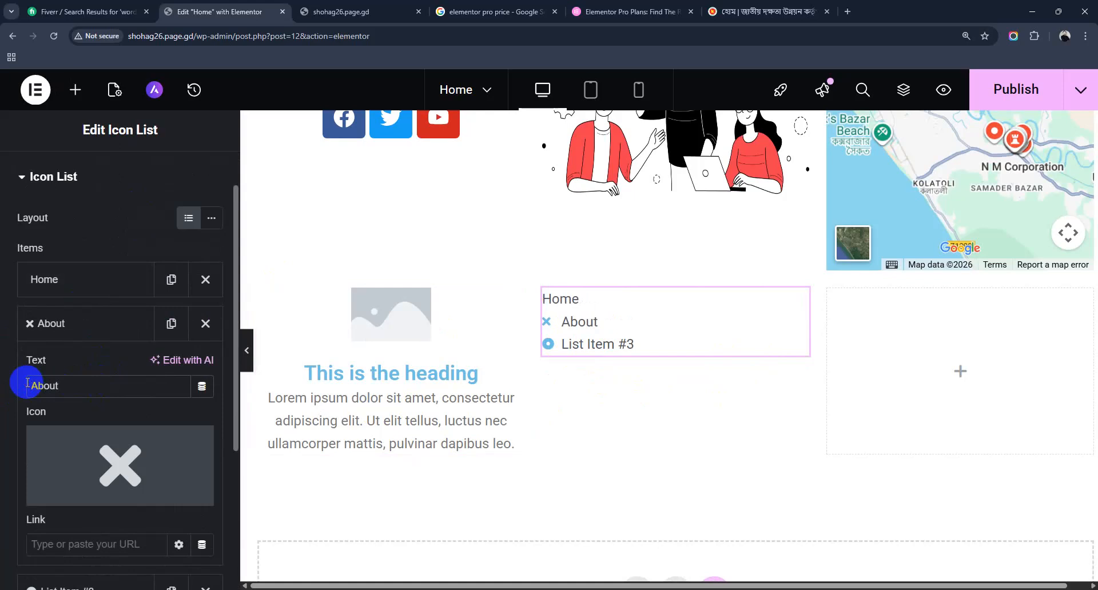
left_click(201, 446)
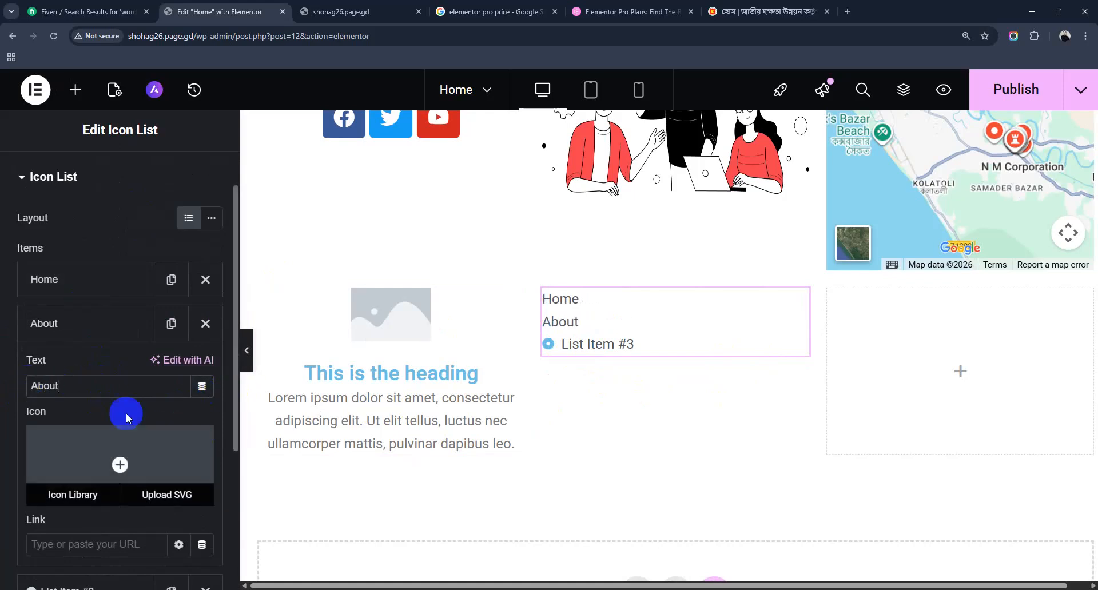
left_click(86, 334)
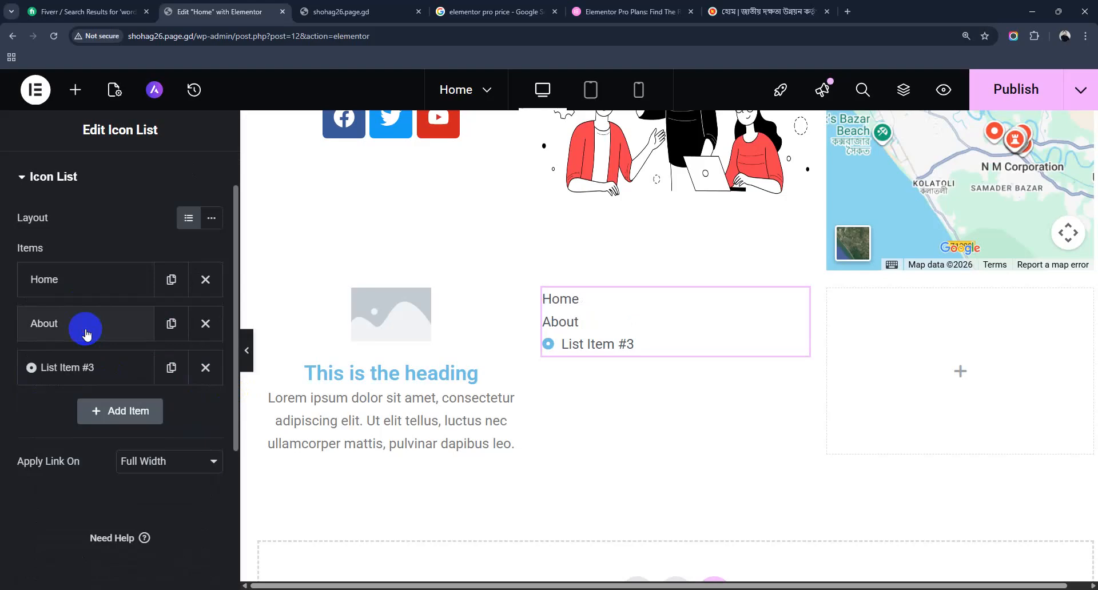
Set the third icon list item's text to "Contact" and remove its icon
left_click(101, 373)
left_click_drag(87, 429, 6, 432)
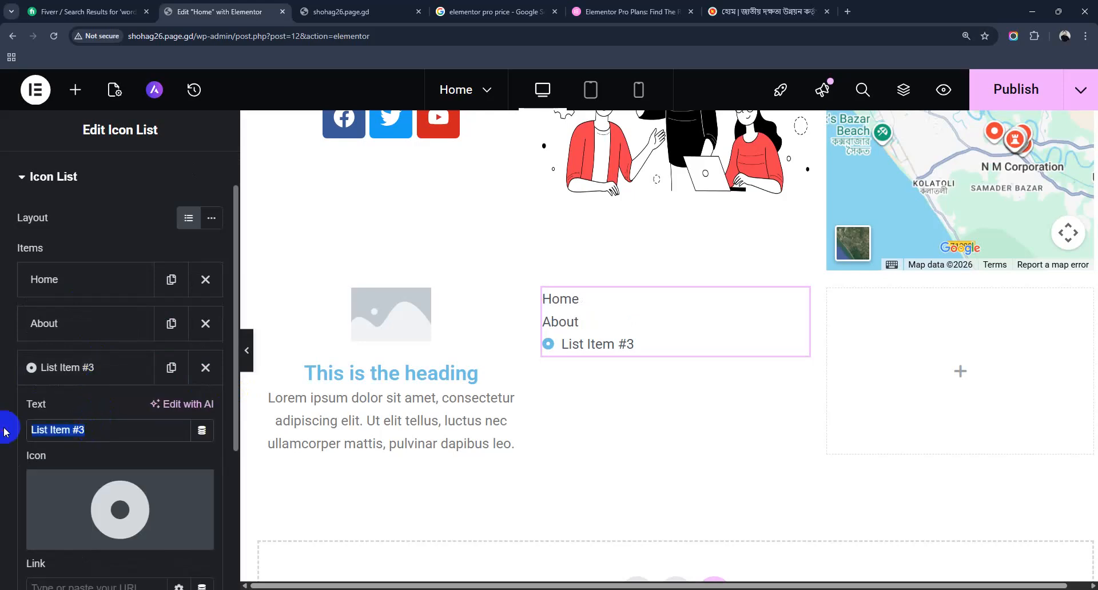
type("Contact")
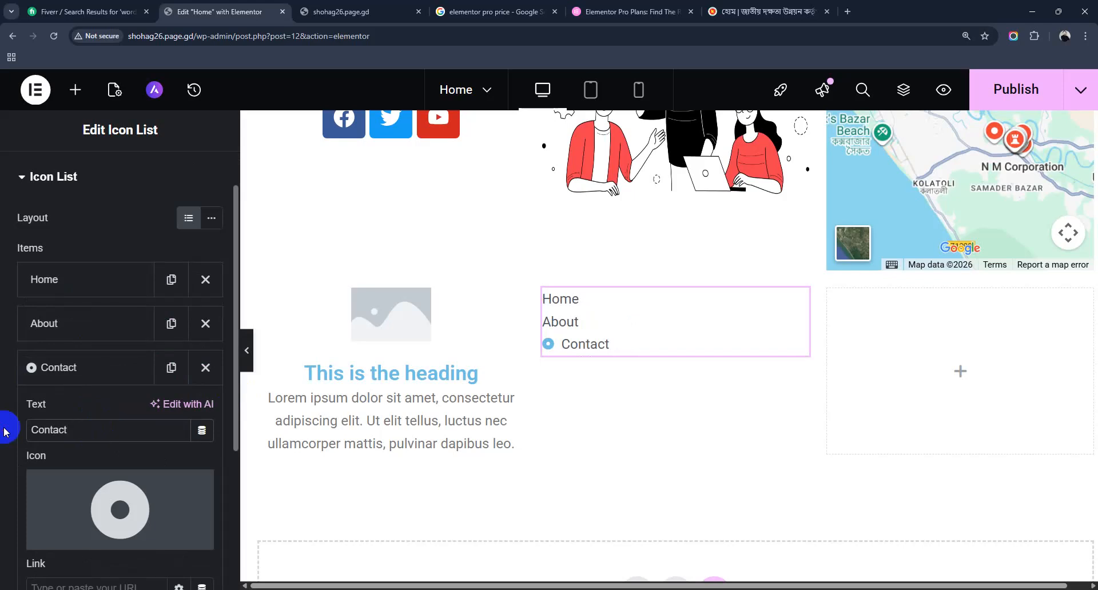
left_click(199, 482)
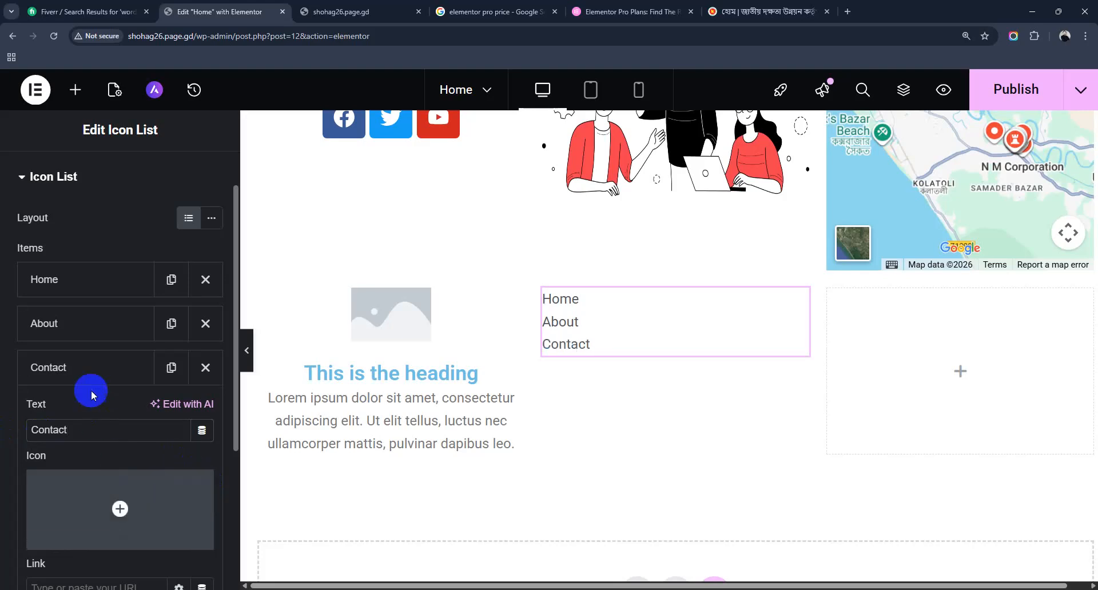
left_click(91, 373)
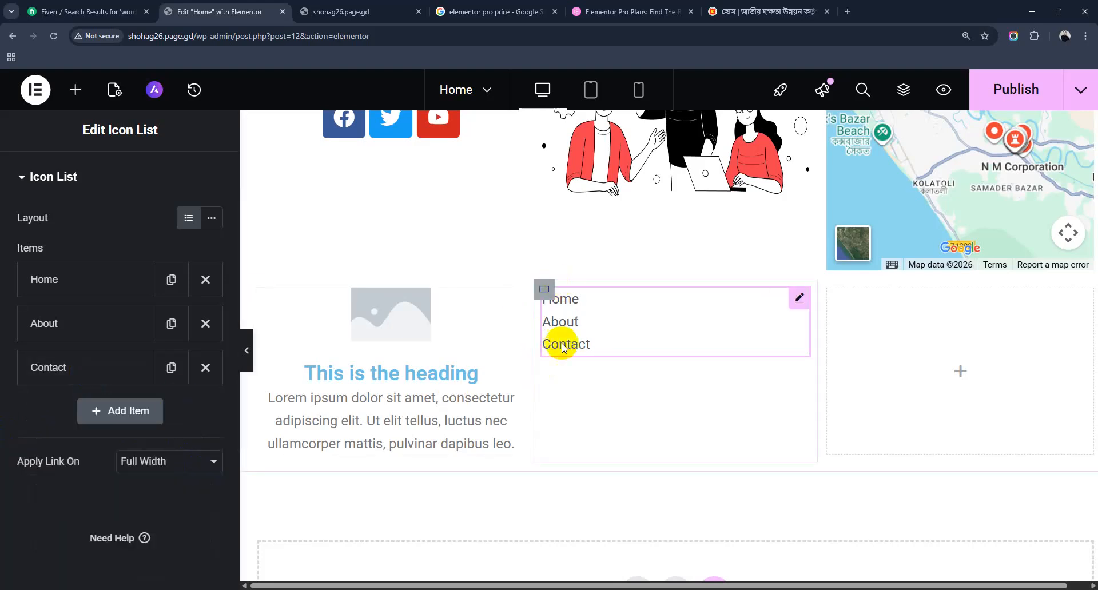
Change the icon list's layout so that its items run inline in a single row
scroll(95, 444, "down", 2)
scroll(93, 444, "up", 2)
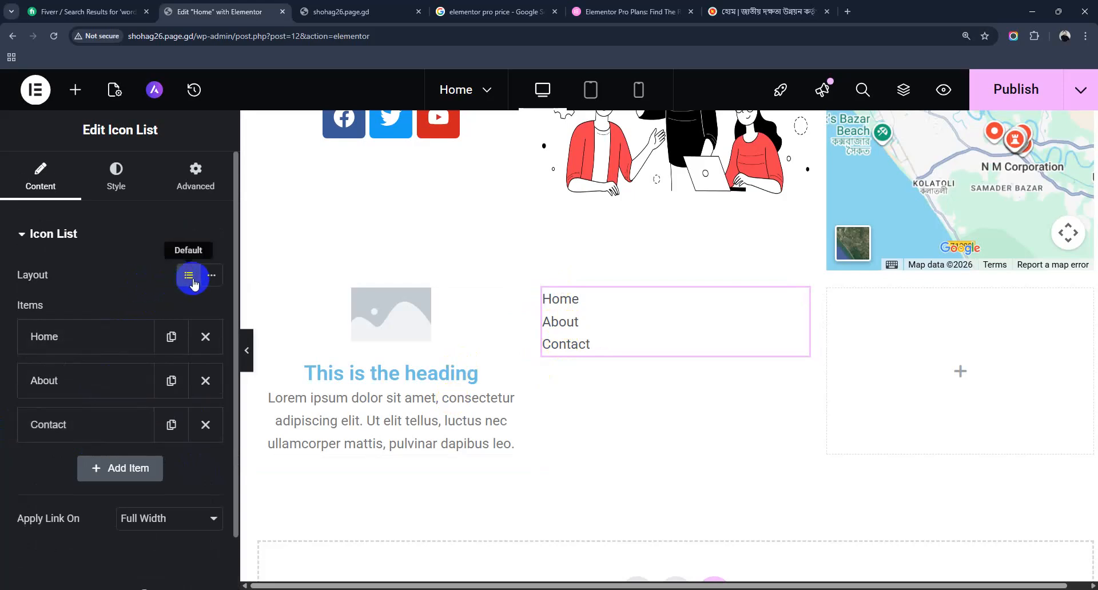
left_click(211, 279)
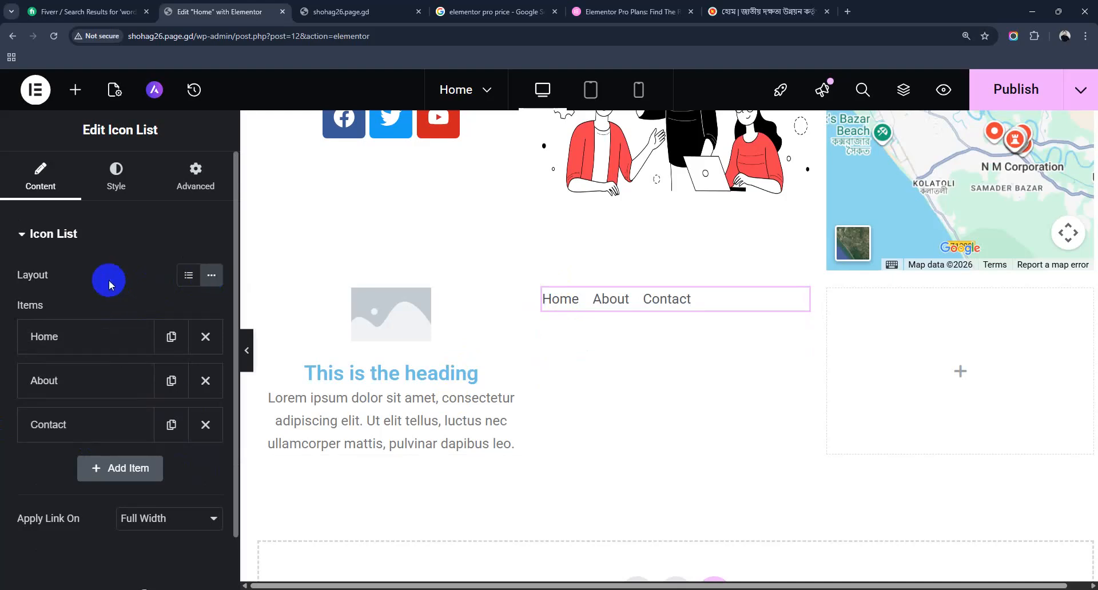
Try the end and start alignments on the icon list, and set its alignment to center
left_click(117, 172)
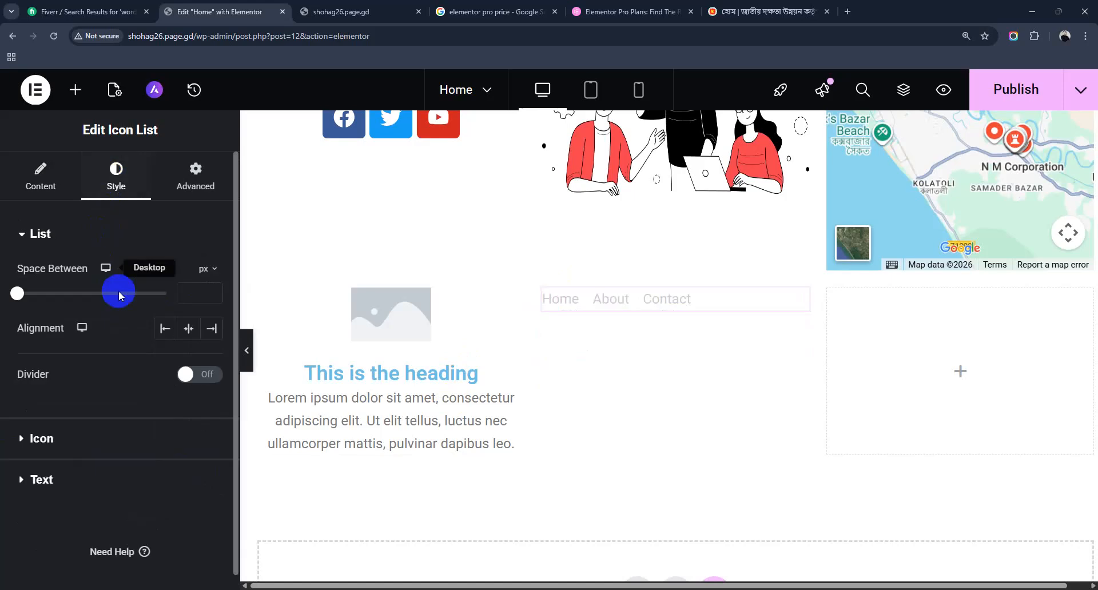
left_click(188, 328)
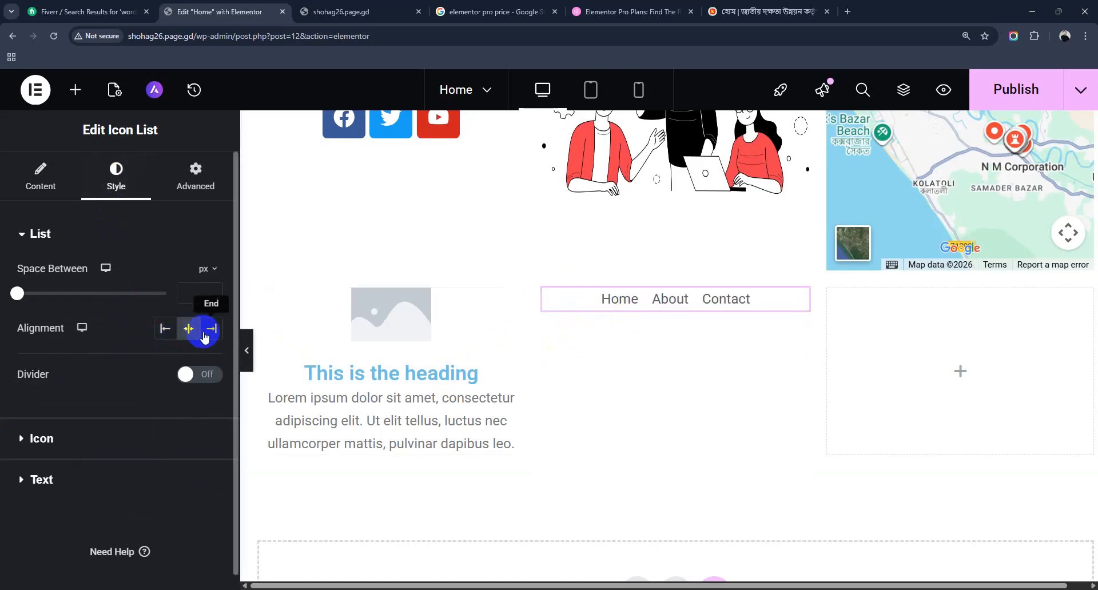
left_click(212, 330)
left_click(164, 329)
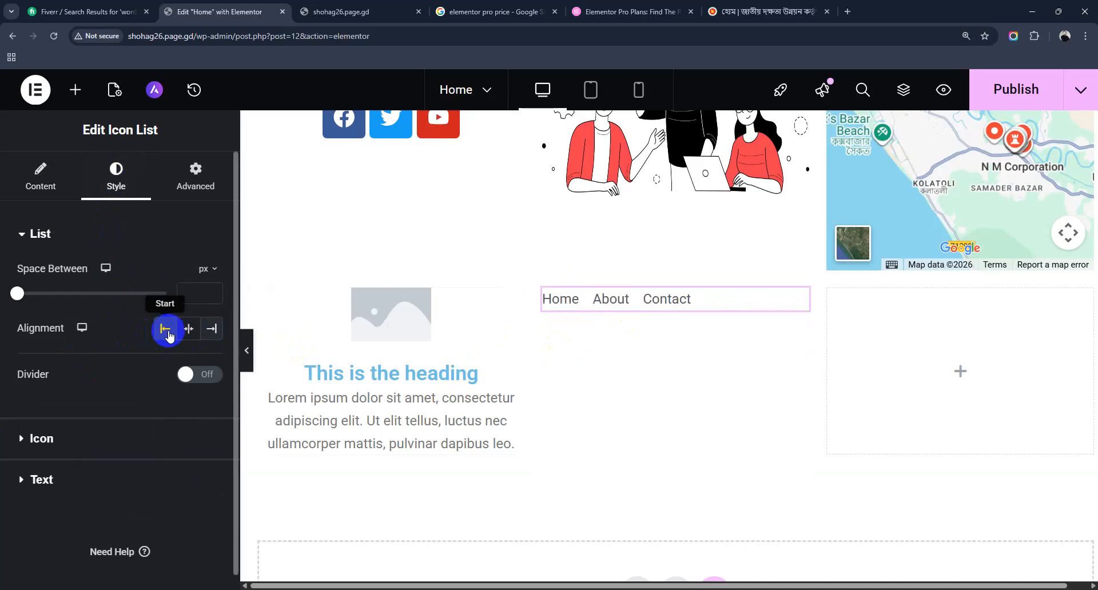
left_click(188, 329)
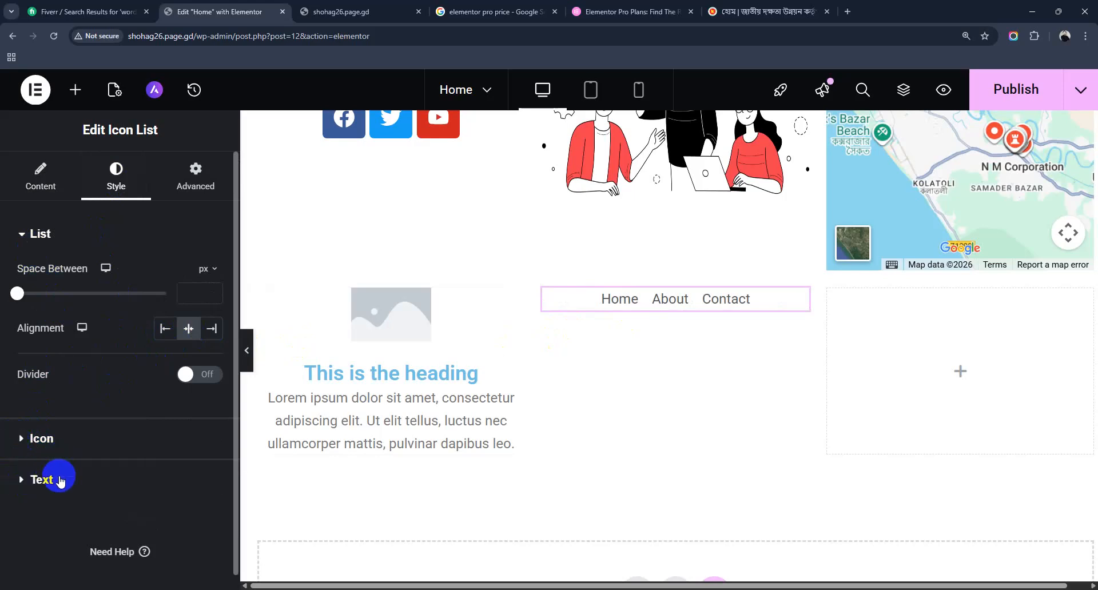
left_click(195, 184)
scroll(108, 369, "down", 10)
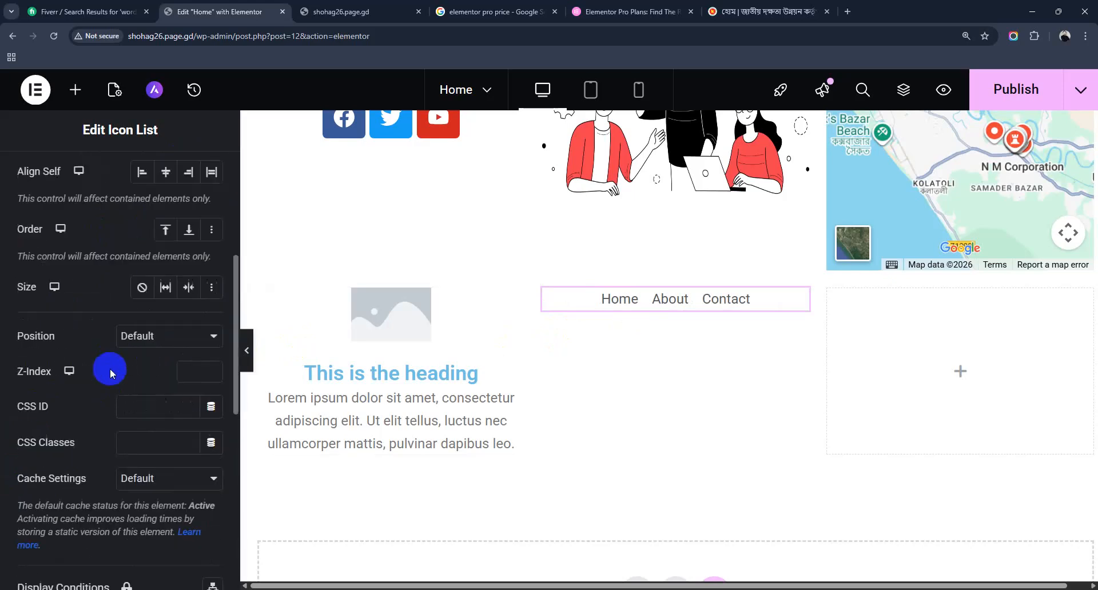
scroll(111, 374, "up", 10)
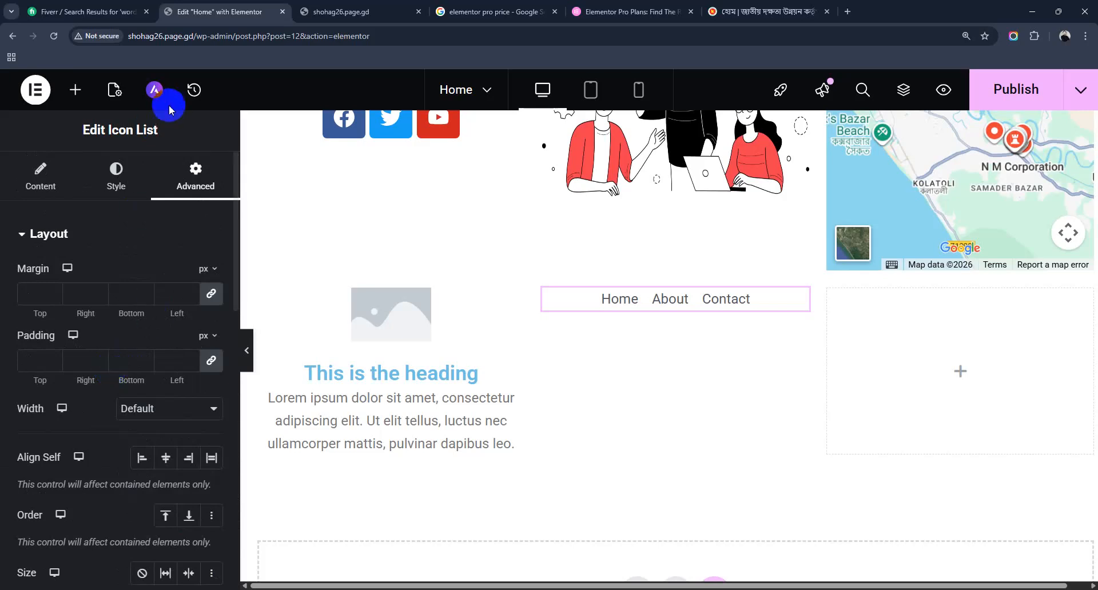
Add a Progress Bar widget to the empty grid cell beside the icon list and set its percentage to 100
left_click(940, 371)
scroll(135, 395, "down", 5)
scroll(135, 394, "down", 9)
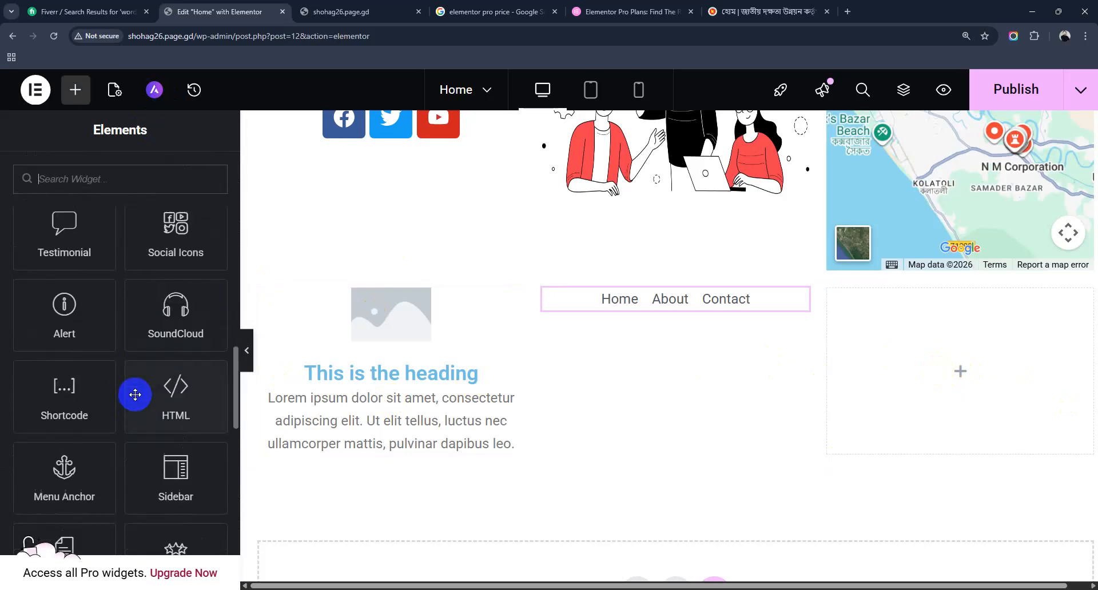
scroll(74, 320, "up", 4)
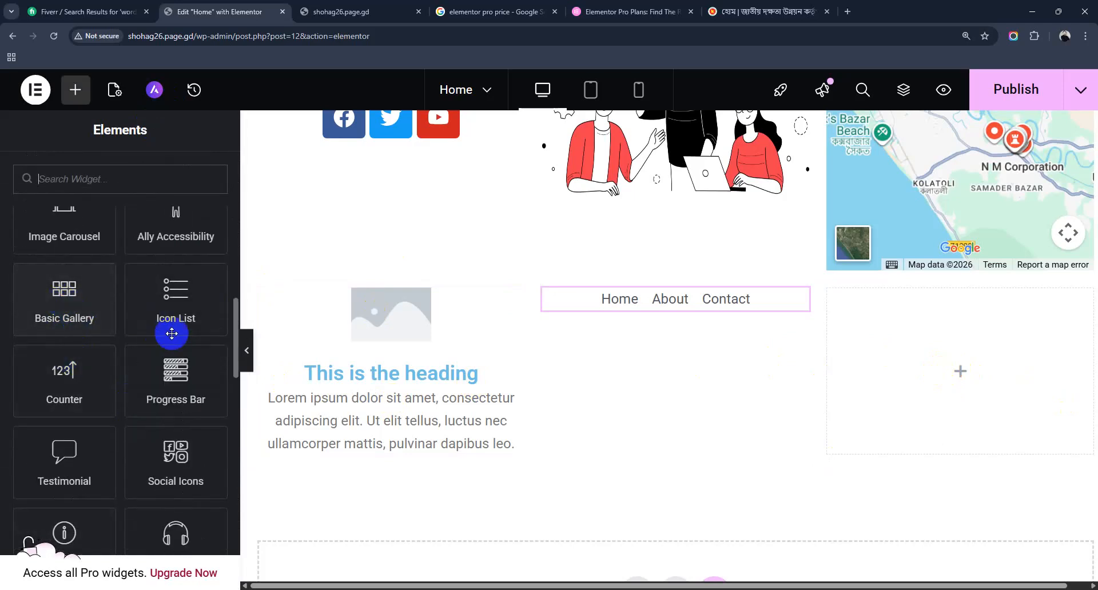
left_click_drag(223, 380, 892, 391)
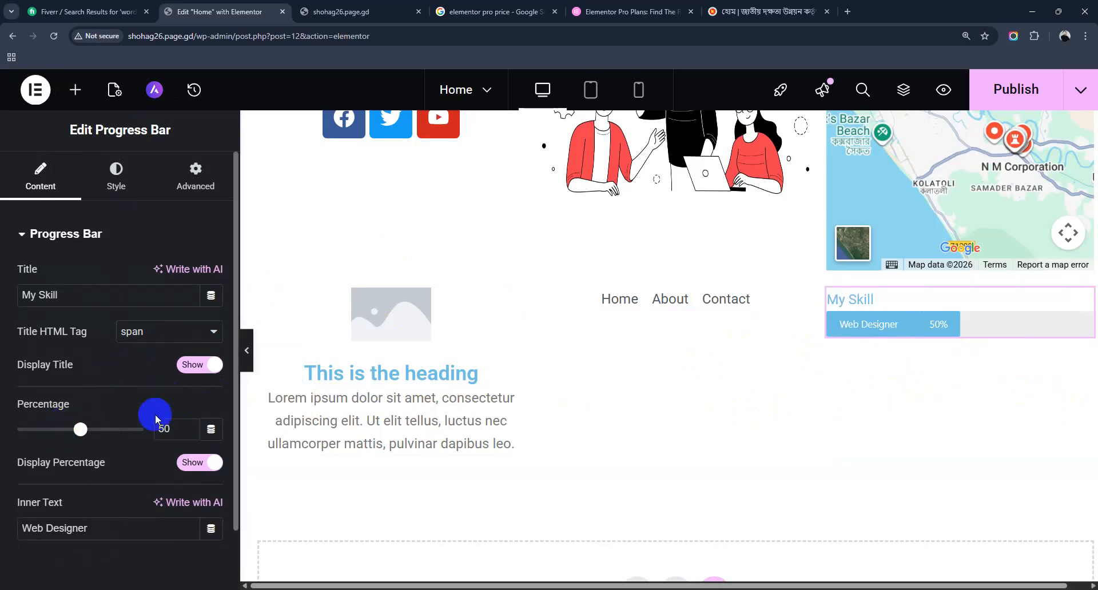
left_click_drag(78, 429, 143, 434)
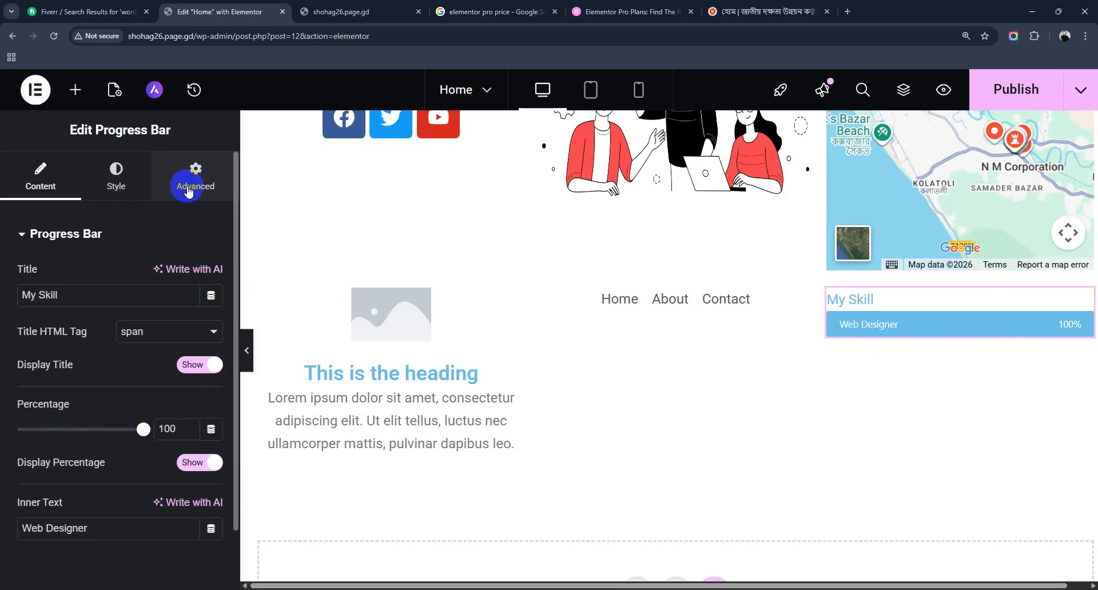
Review the progress bar's advanced setting groups, and browse the general widgets available for the page
left_click(223, 187)
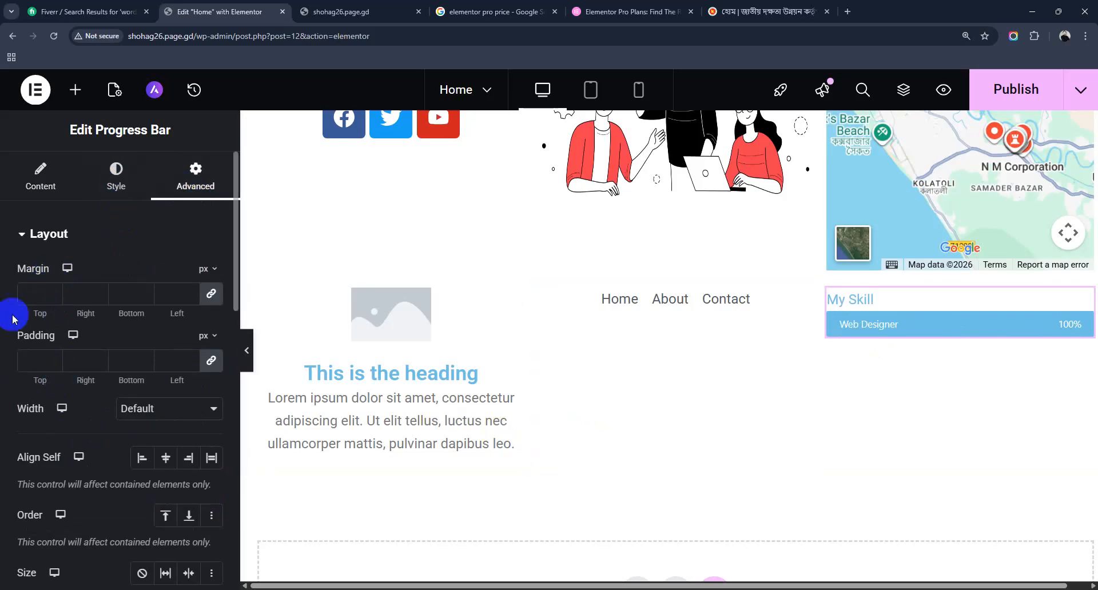
left_click(21, 235)
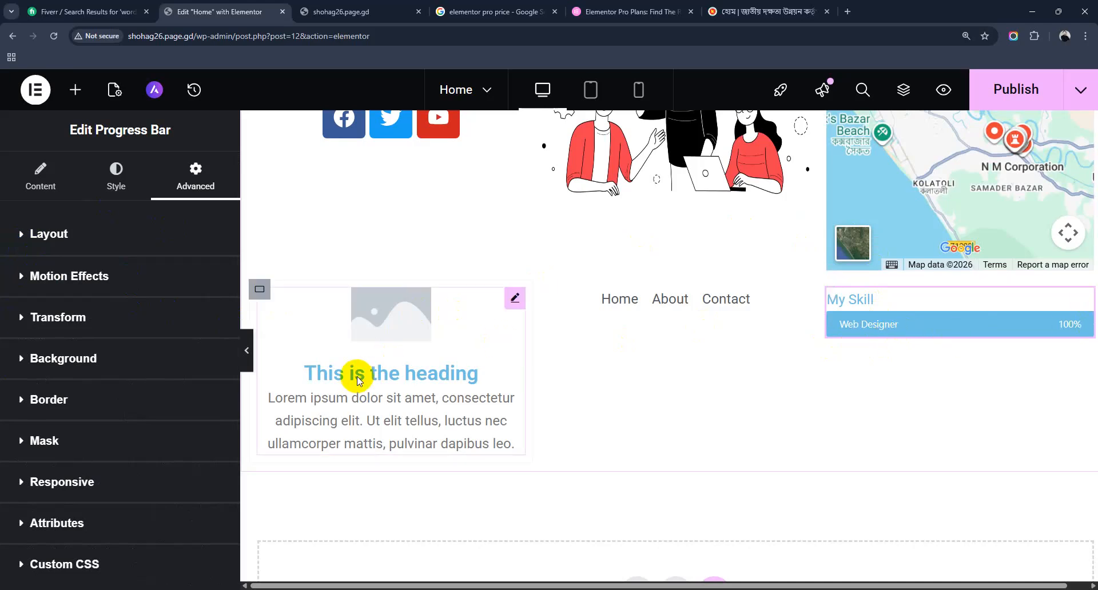
left_click(41, 176)
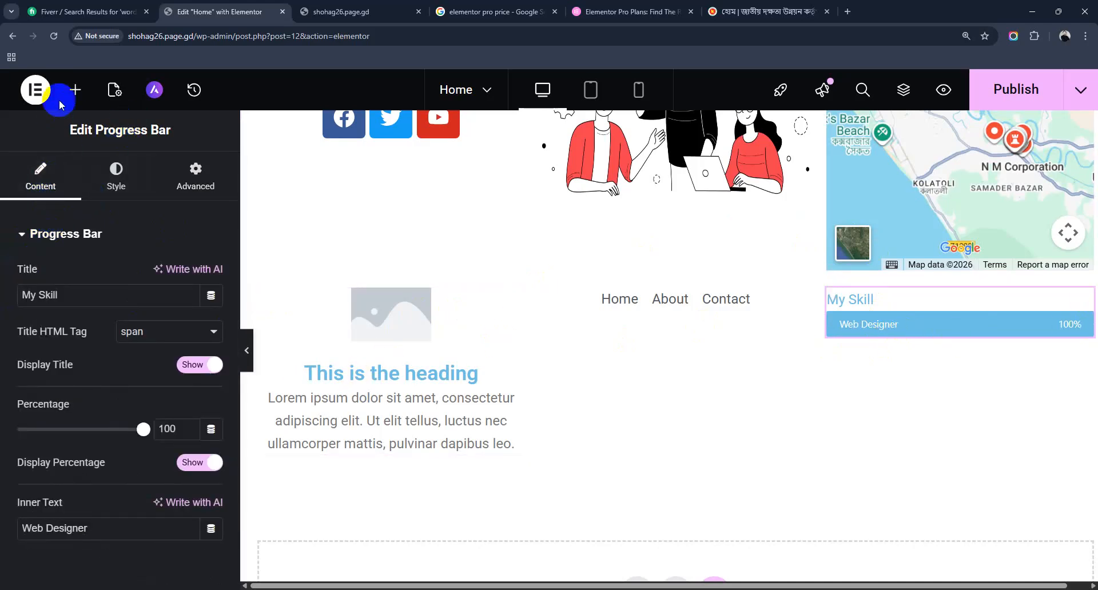
left_click(75, 89)
scroll(123, 434, "down", 15)
scroll(122, 433, "up", 4)
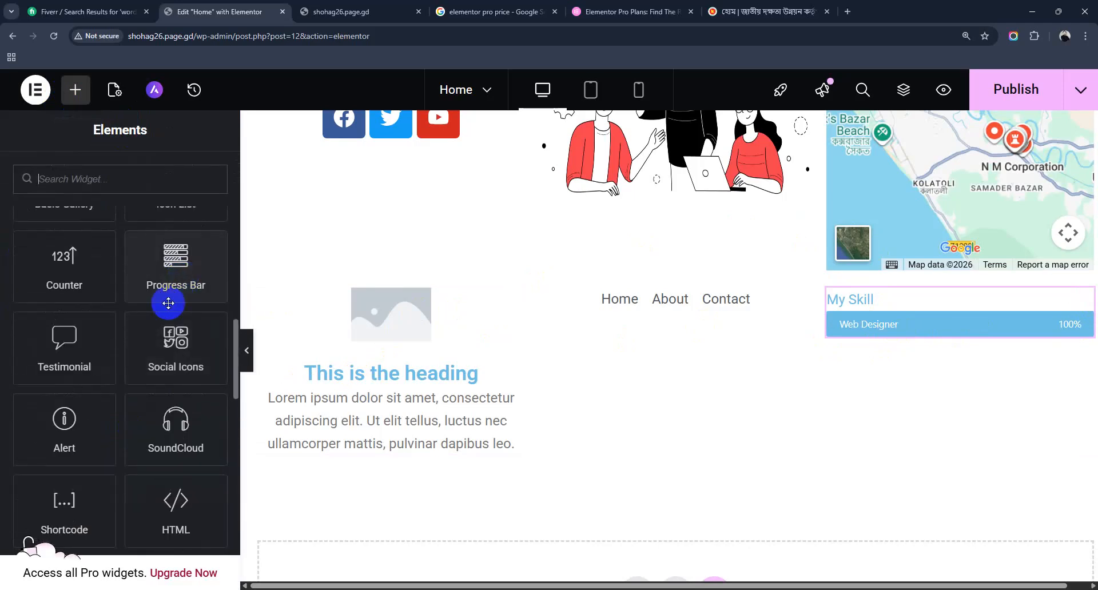
scroll(179, 281, "up", 7)
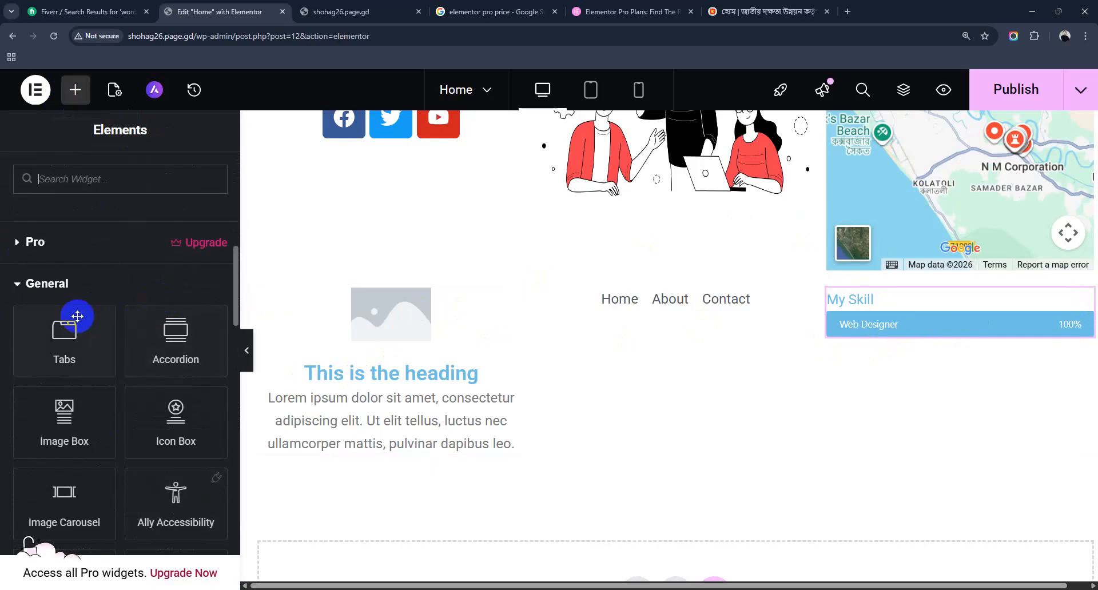
scroll(112, 353, "down", 8)
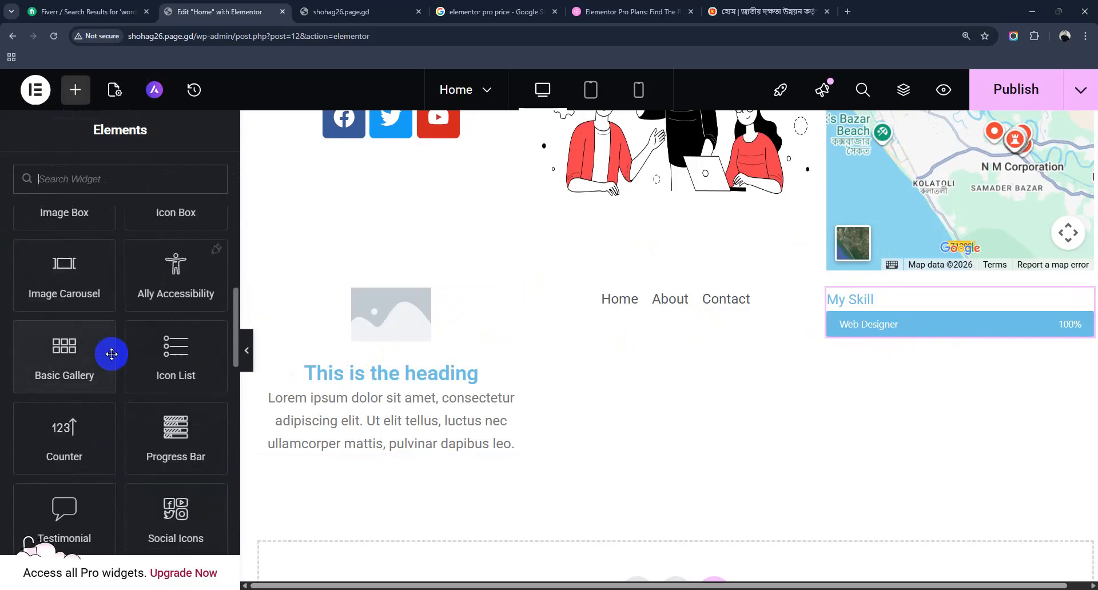
scroll(736, 514, "down", 3)
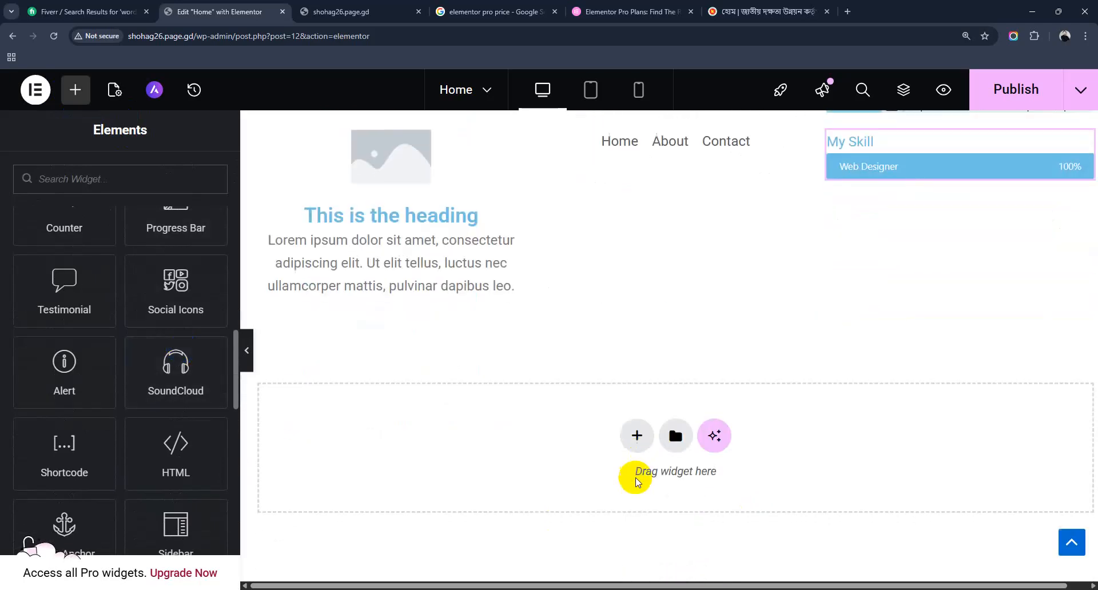
Add a single-column flexbox container below the grid and place a Tabs widget in it
left_click(634, 437)
left_click(626, 496)
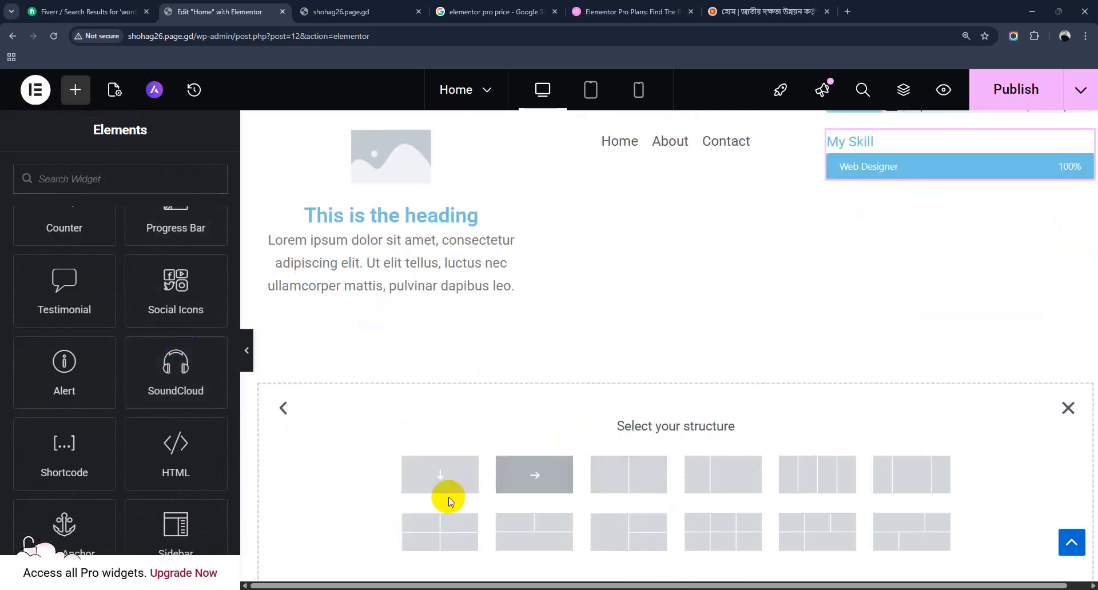
left_click(439, 480)
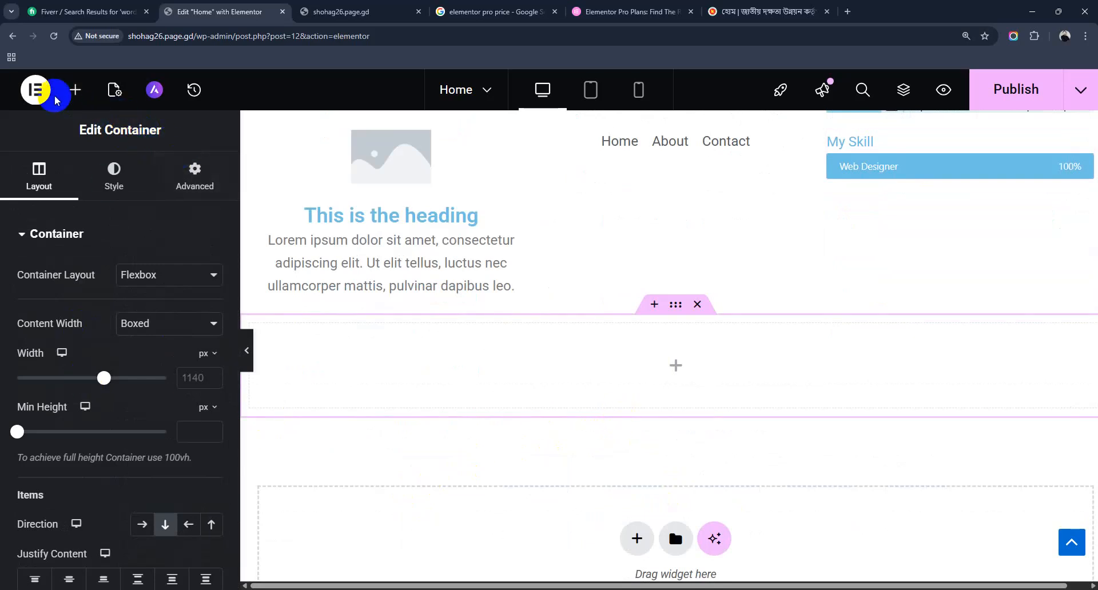
left_click(678, 366)
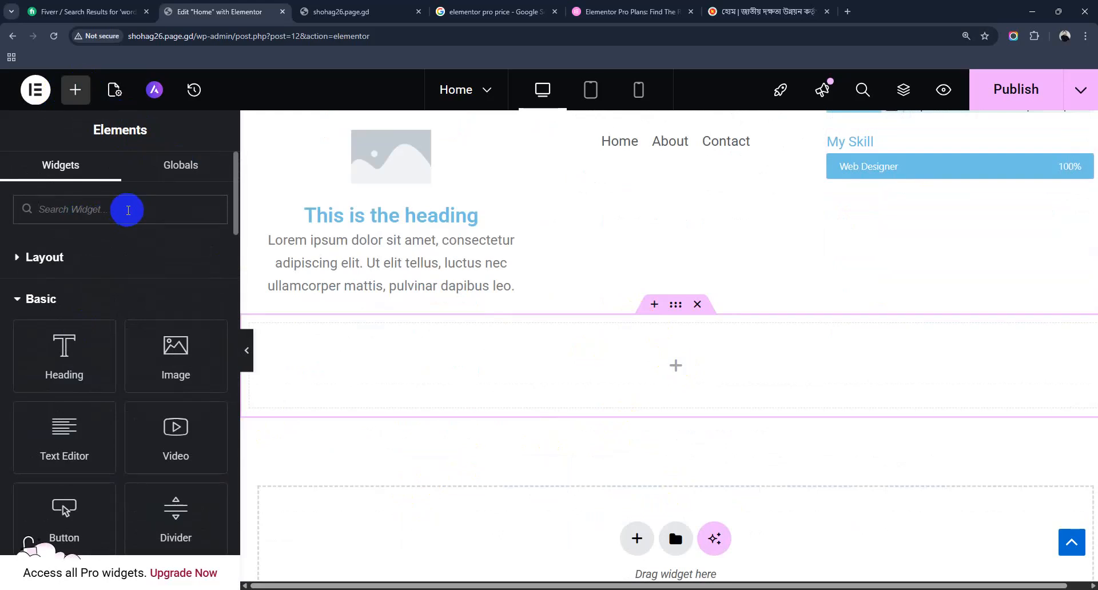
type("tab")
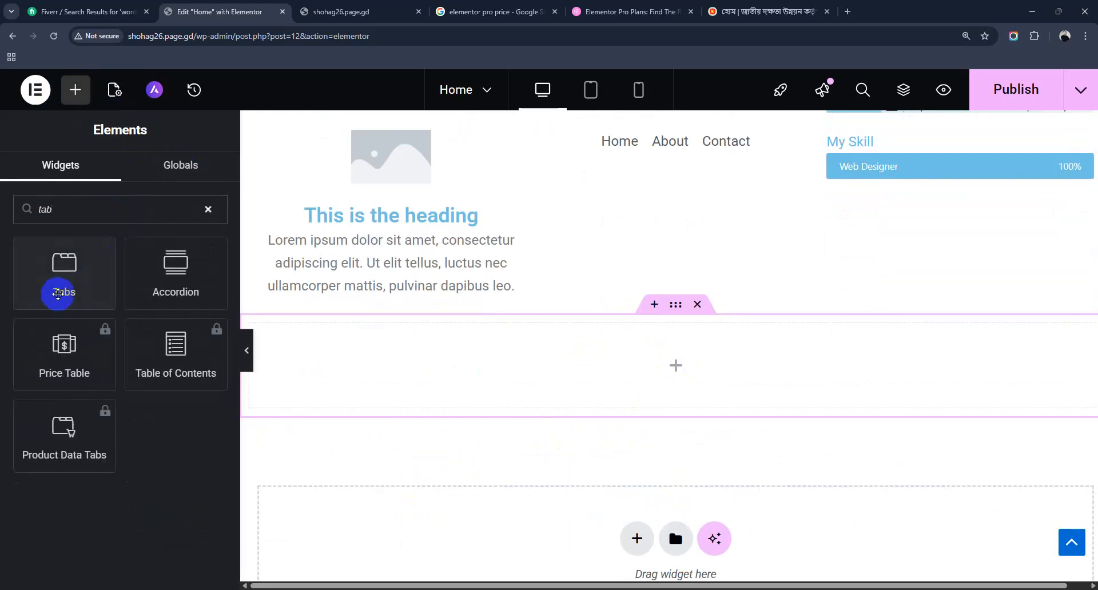
left_click_drag(58, 293, 648, 374)
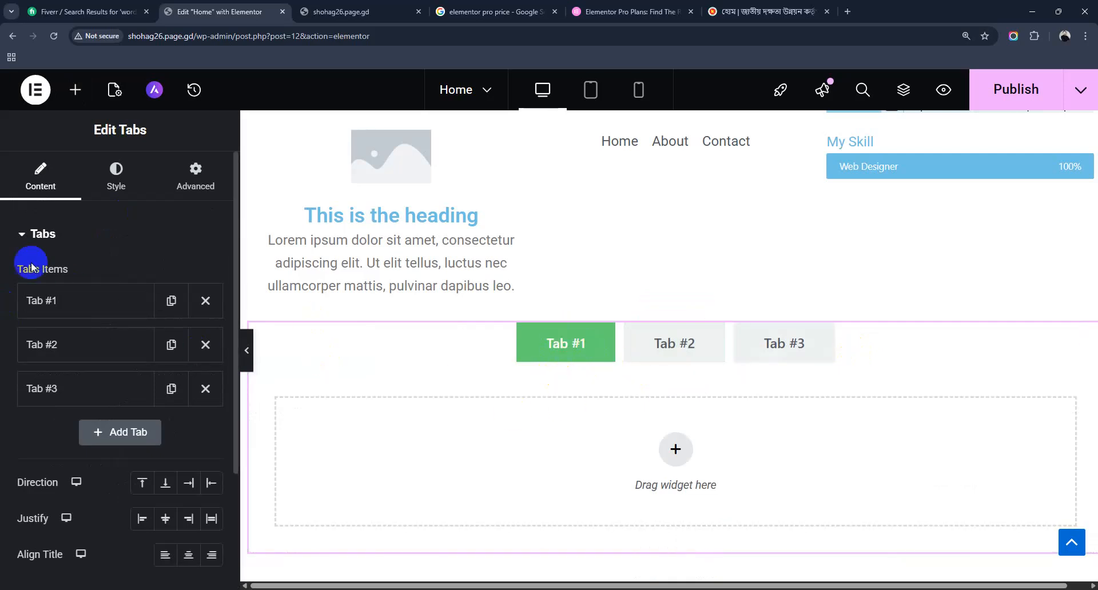
Rename the first tab of the Tabs widget as "Option One"
left_click(95, 301)
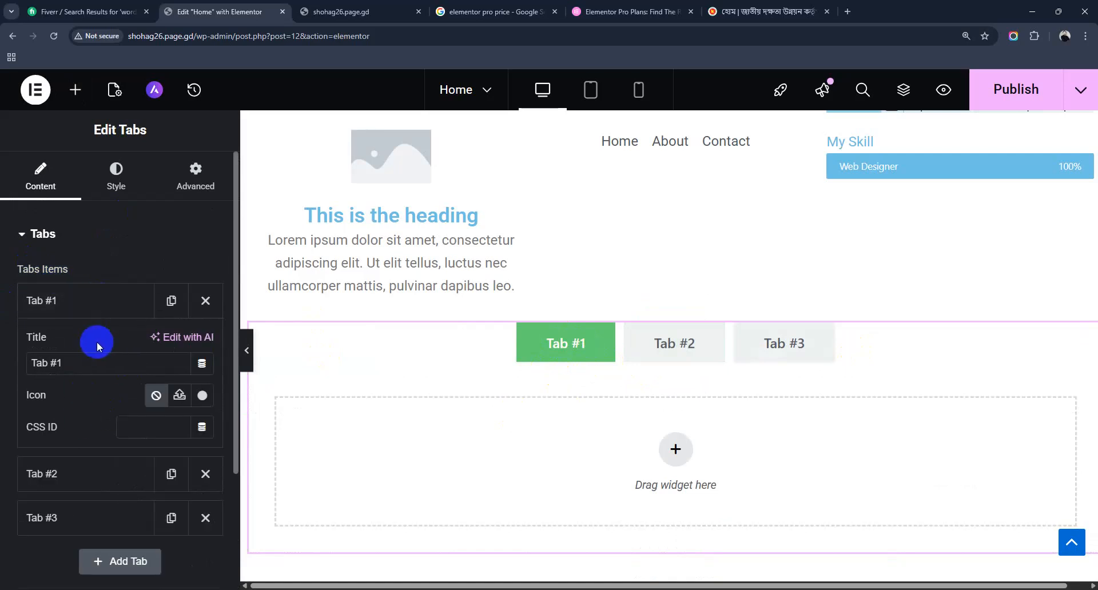
left_click(67, 305)
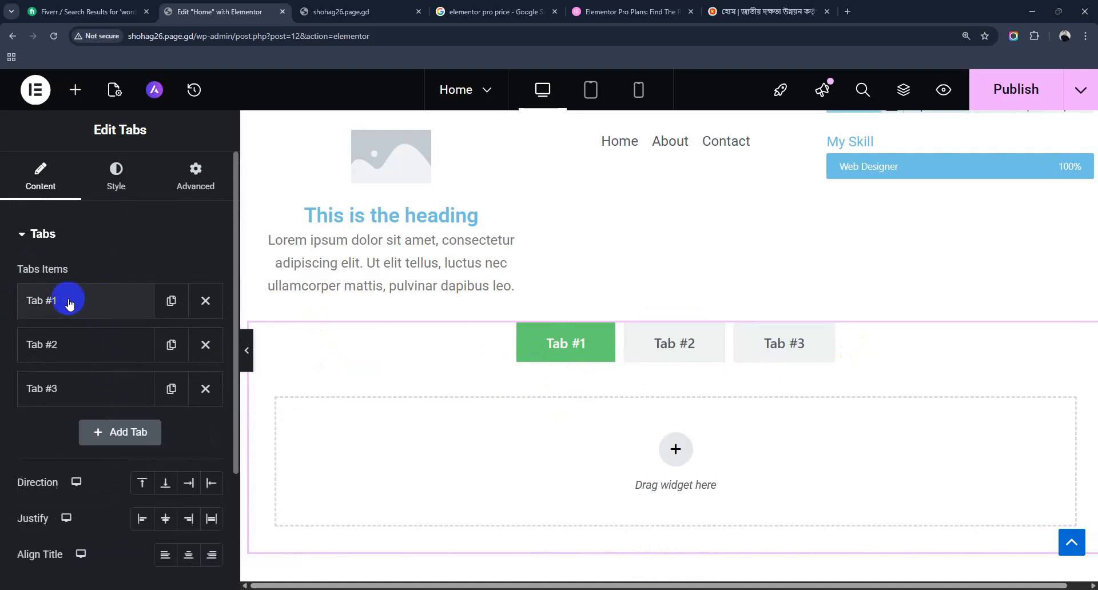
left_click(64, 311)
left_click_drag(74, 361, 2, 366)
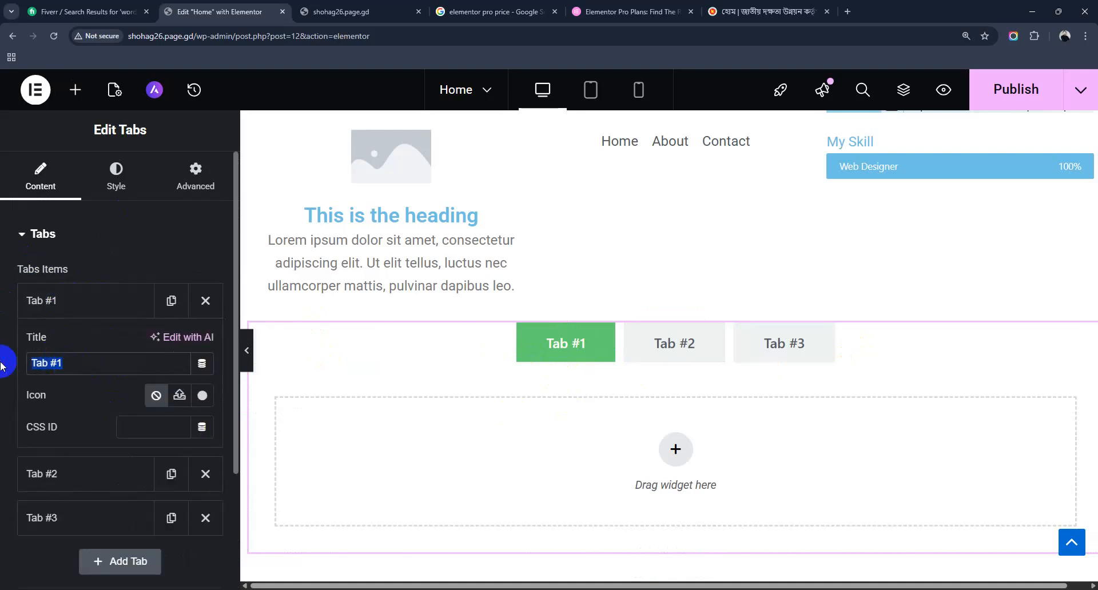
type("Option")
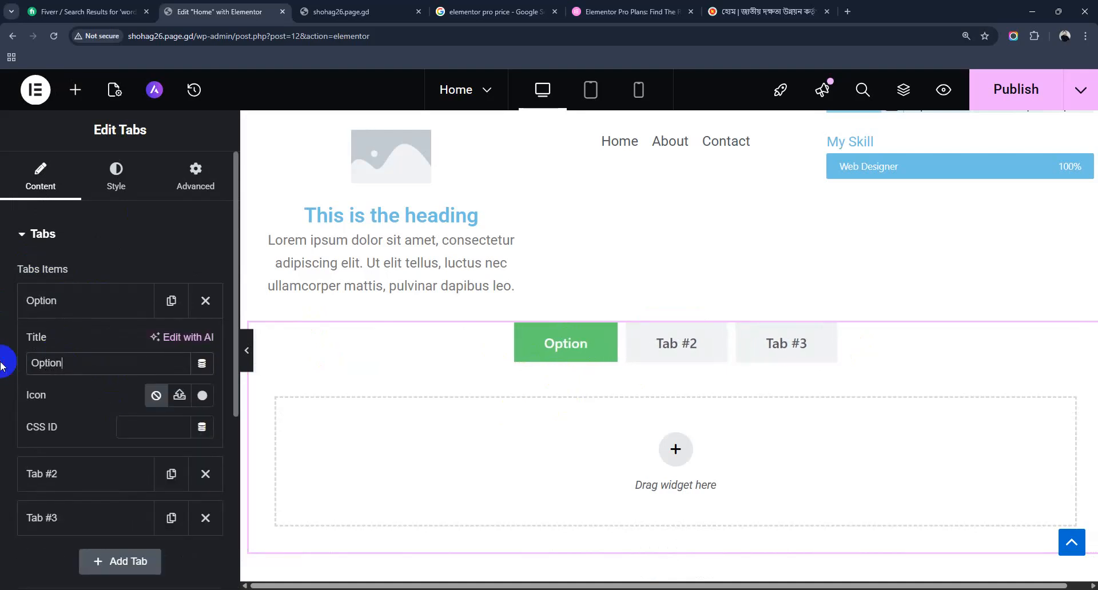
type(" One")
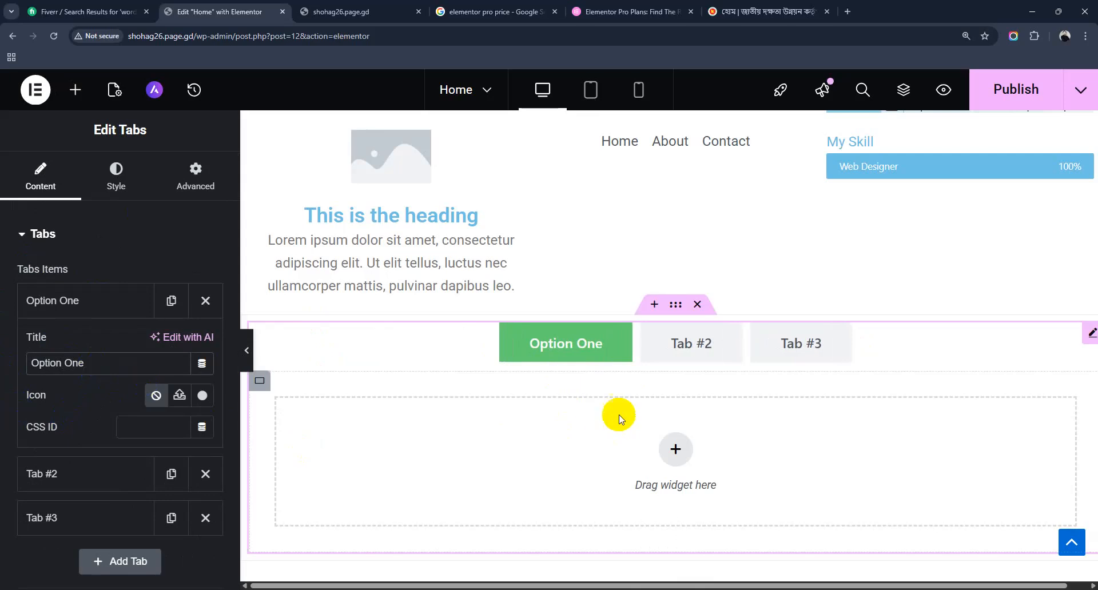
Insert a single-column container in the Option One tab's content area and add a Heading widget to it
left_click(677, 449)
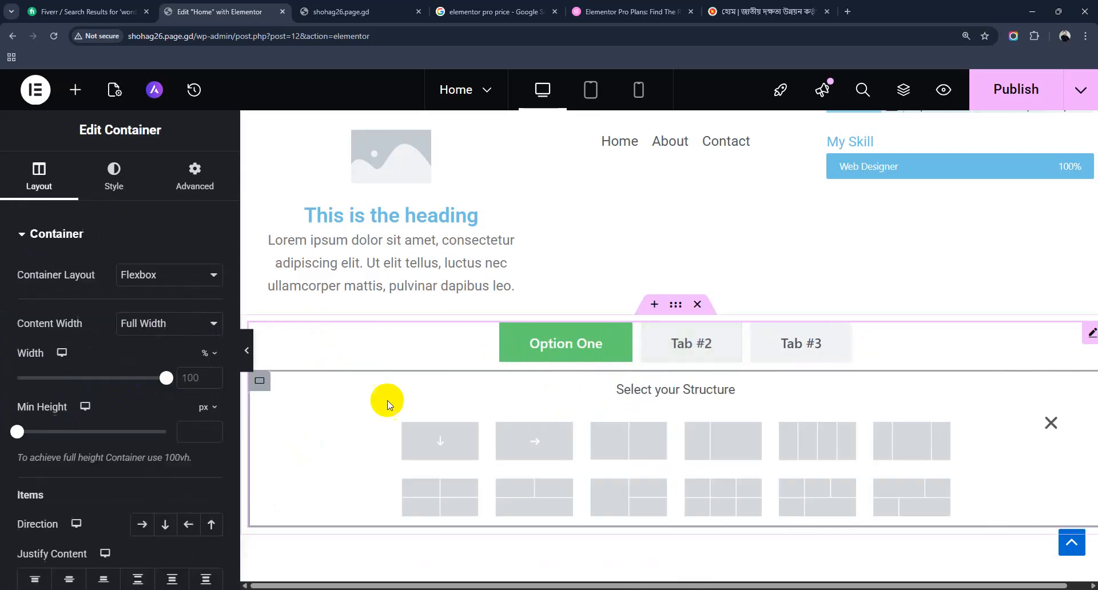
left_click(441, 440)
left_click(667, 431)
left_click_drag(68, 360, 446, 458)
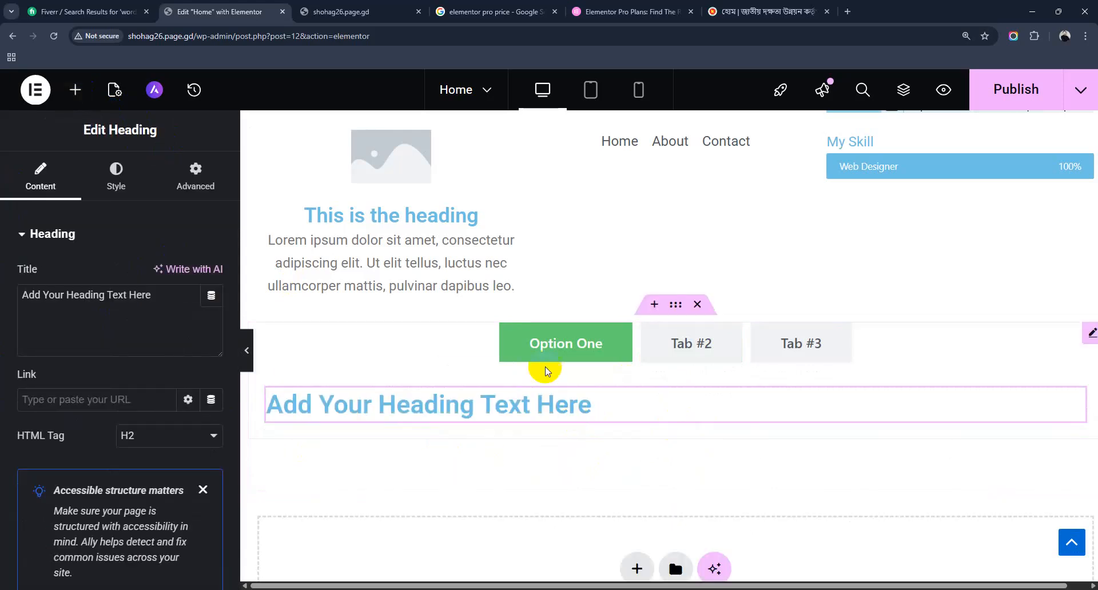
Switch to the second tab of the Tabs widget and rename it as "Option 2"
left_click(685, 341)
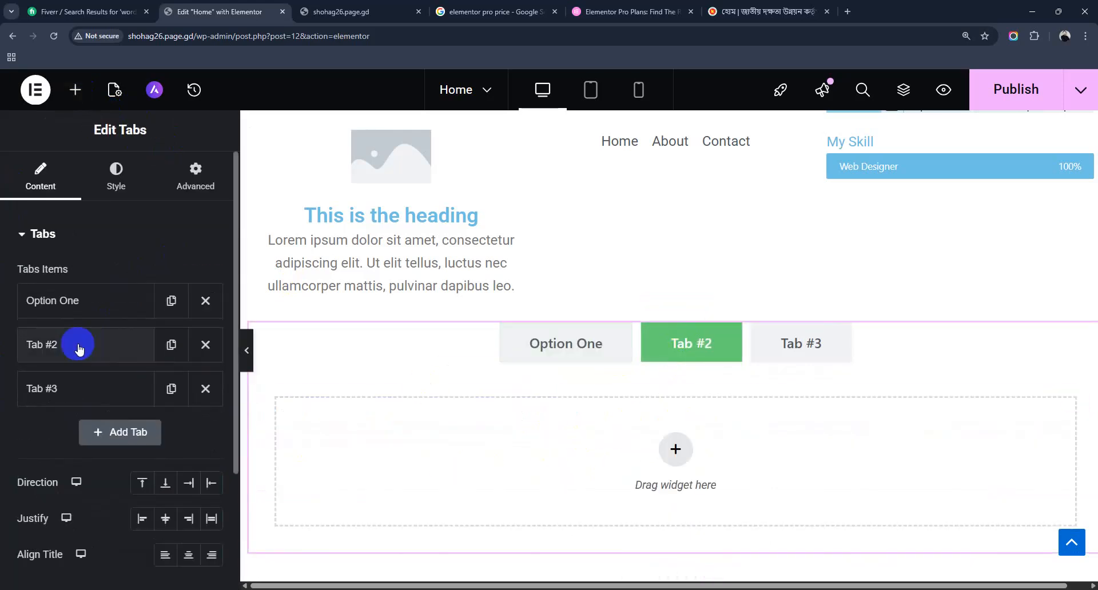
left_click(77, 344)
left_click(79, 348)
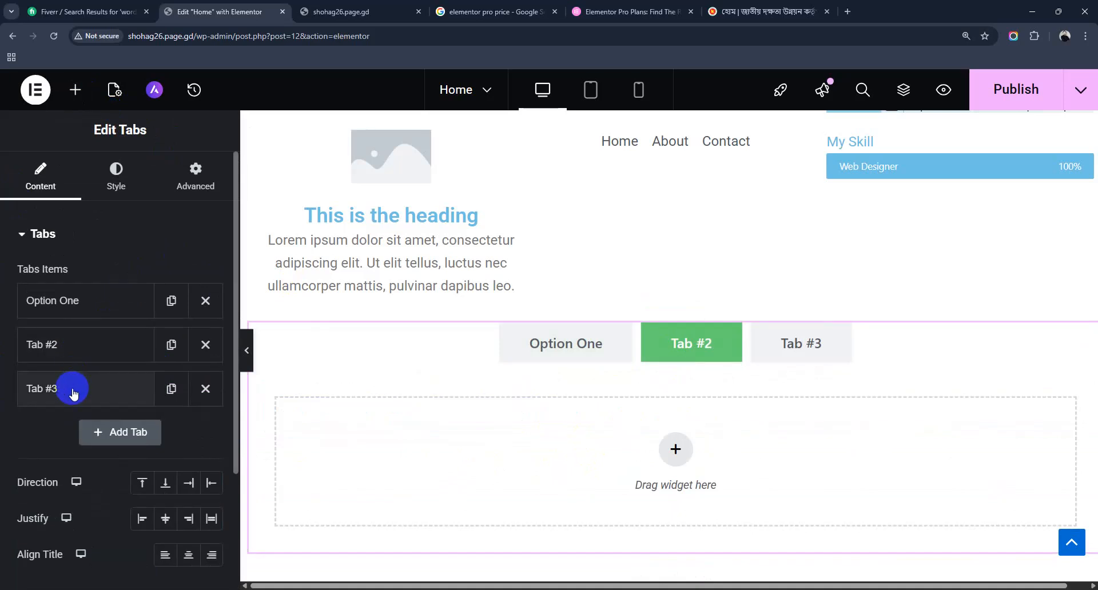
left_click(71, 356)
left_click_drag(70, 409, 11, 406)
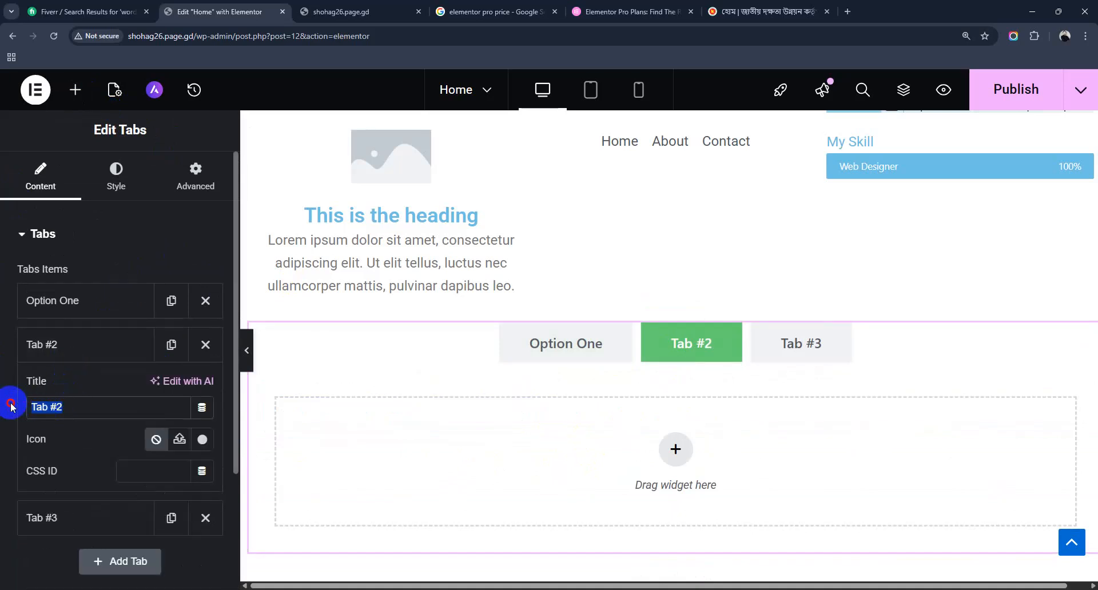
type("Opt")
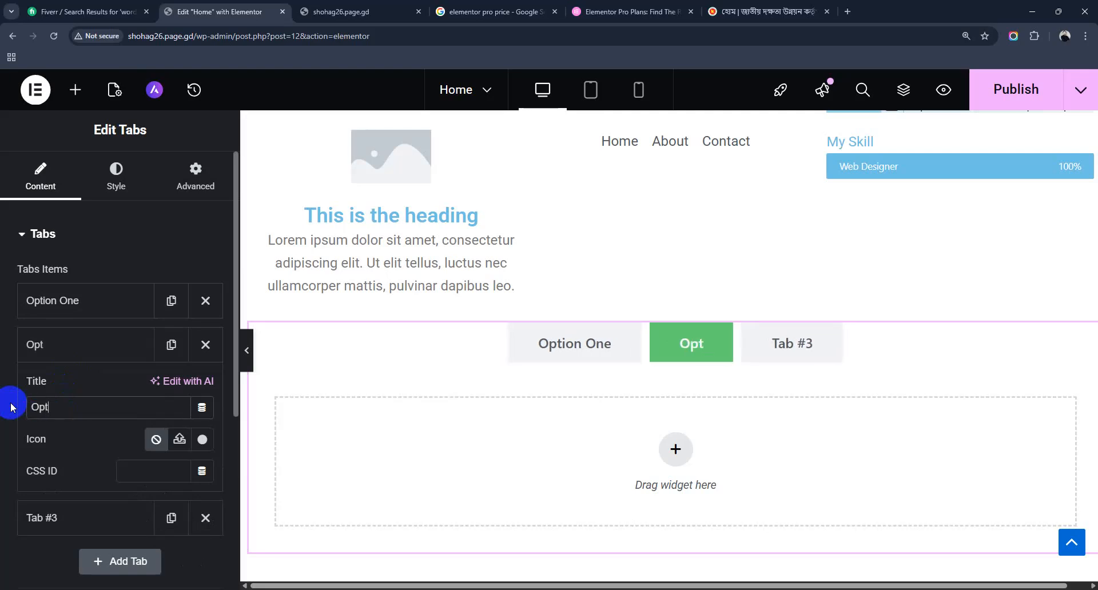
type("ion 2")
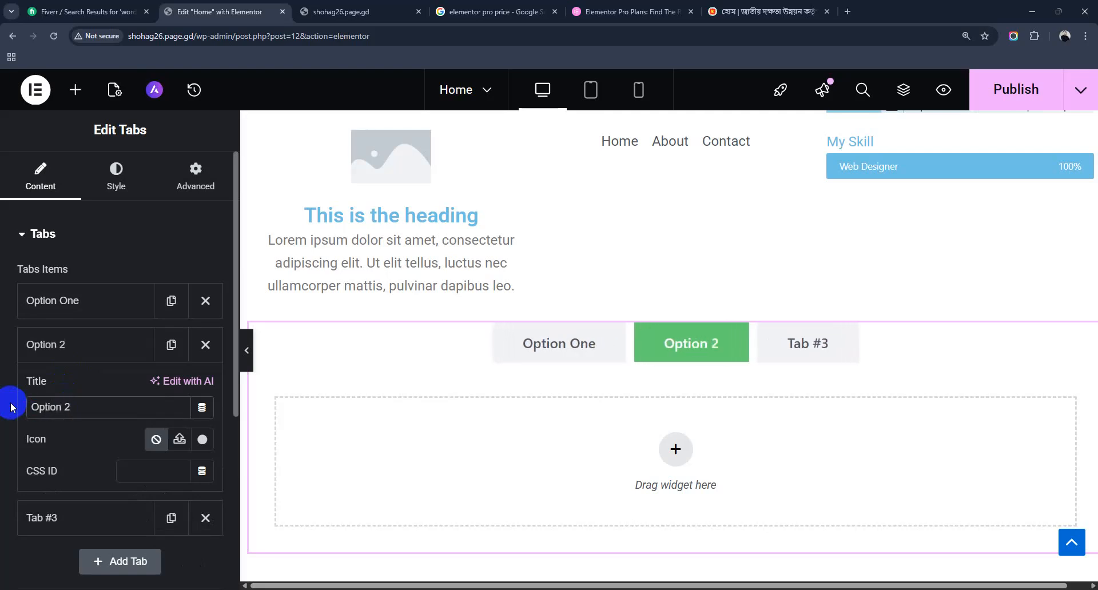
Insert a single-column container in the Option 2 tab's content area and add a Text Editor widget to it
left_click(676, 450)
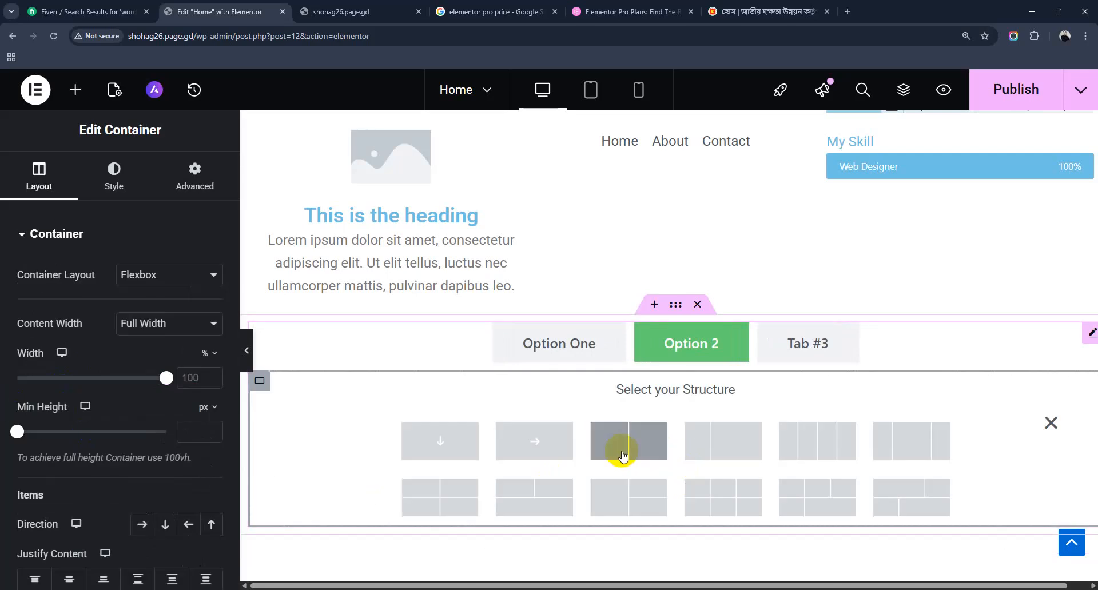
left_click(440, 456)
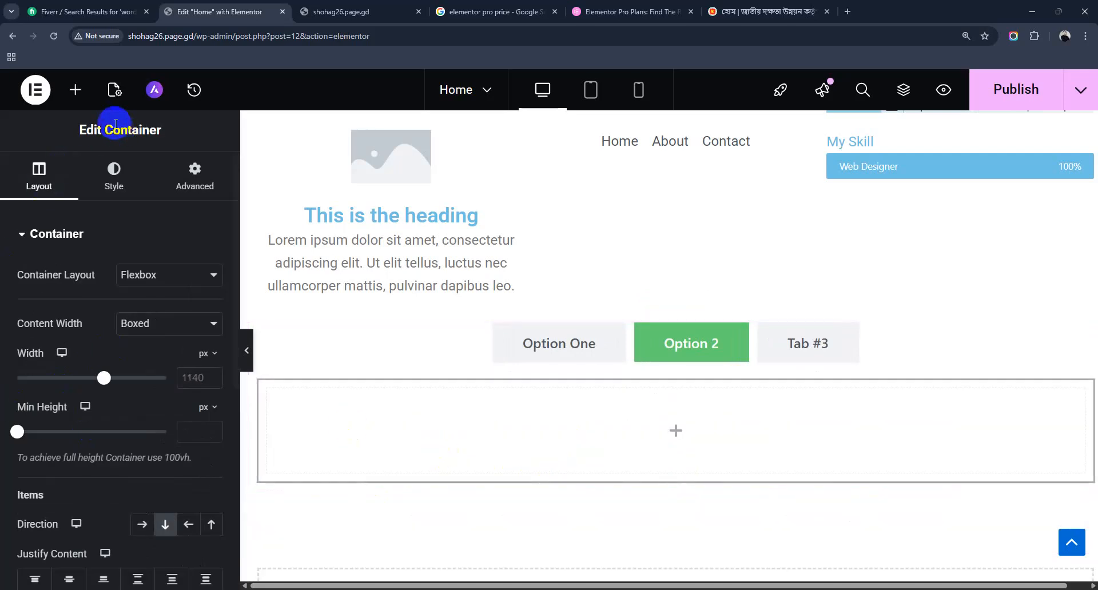
left_click(675, 431)
left_click_drag(64, 431, 294, 449)
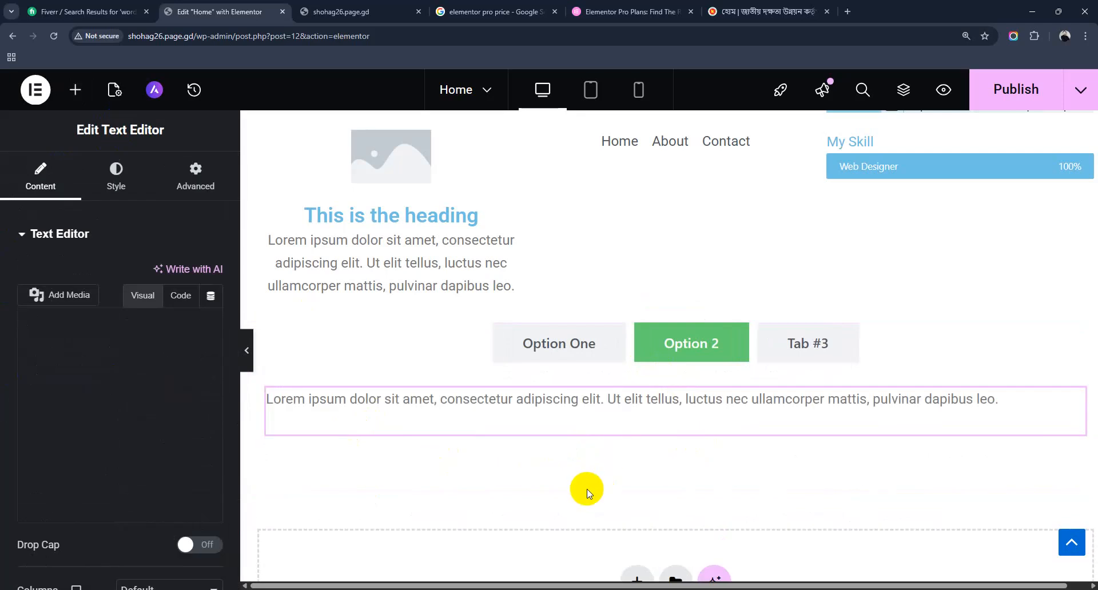
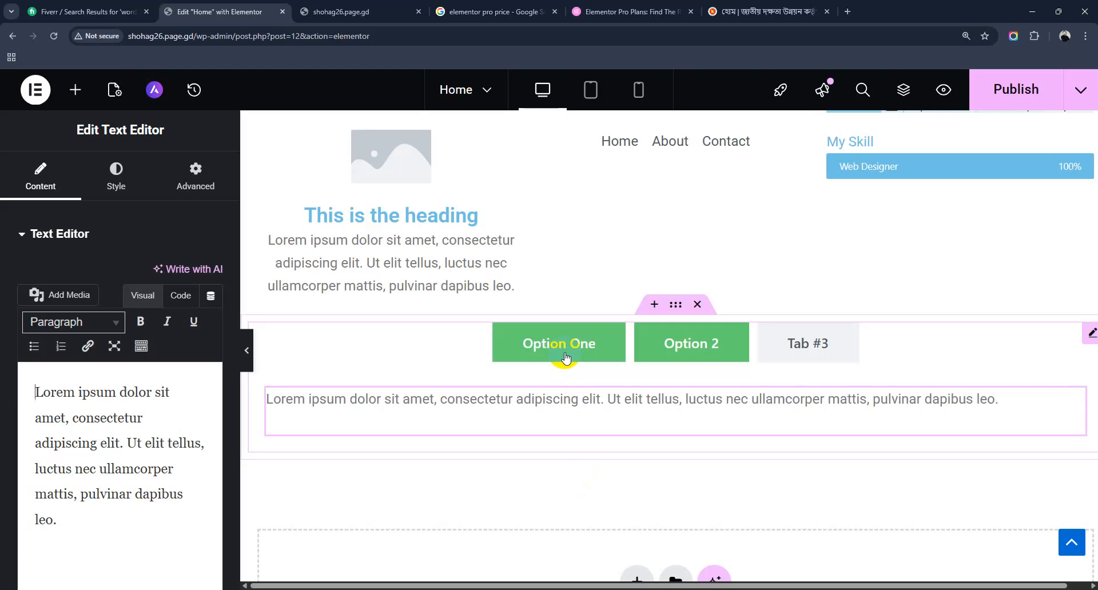
left_click(806, 356)
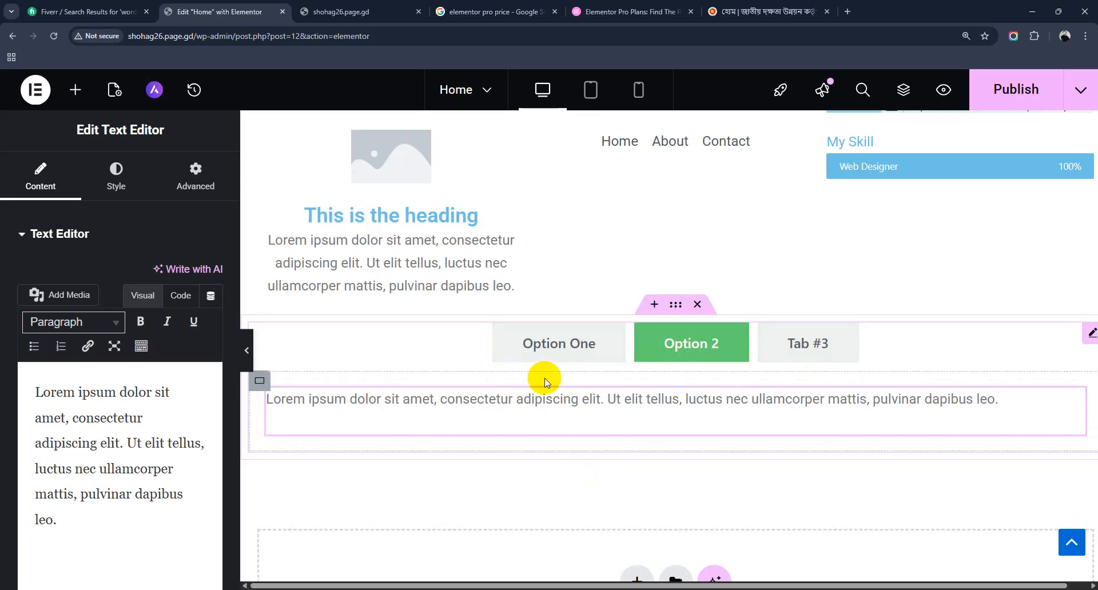
Delete the widget grid container and the Tabs container from the page, and publish the emptied page
scroll(545, 382, "down", 3)
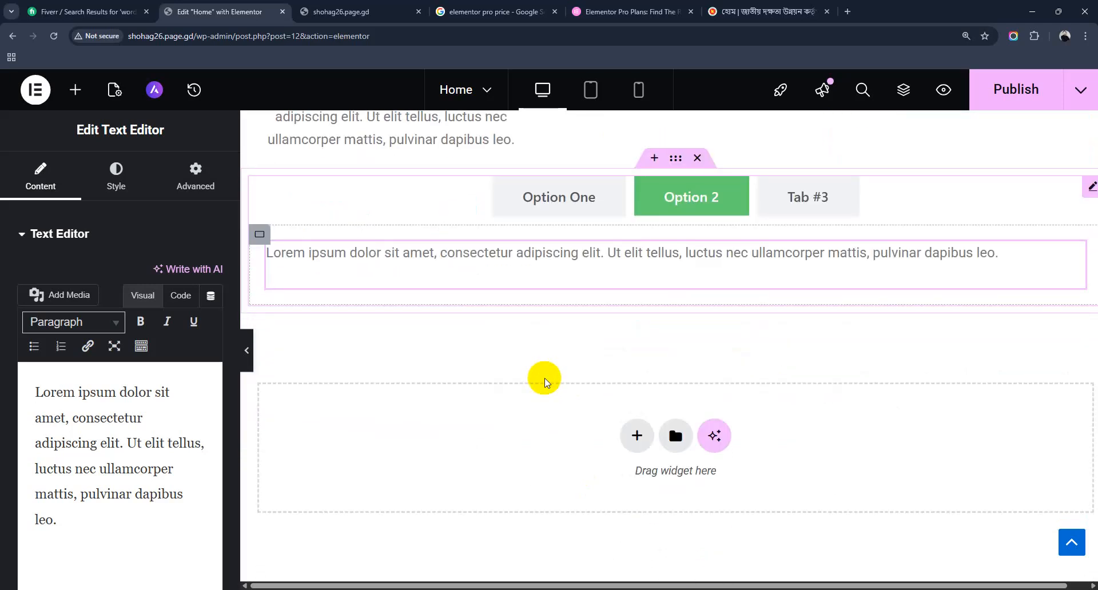
scroll(545, 382, "up", 7)
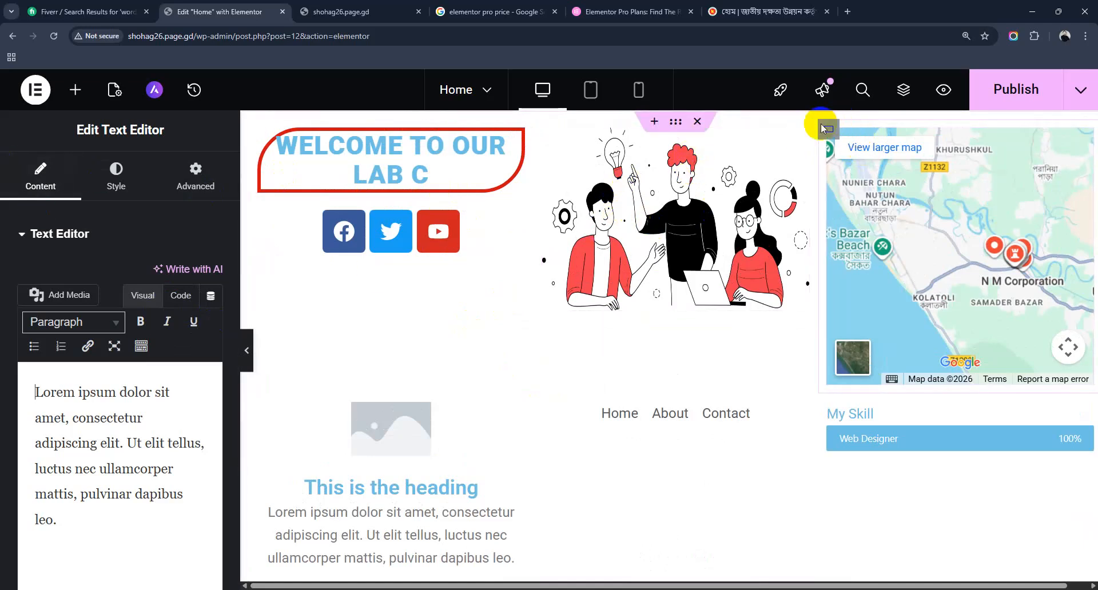
left_click(696, 122)
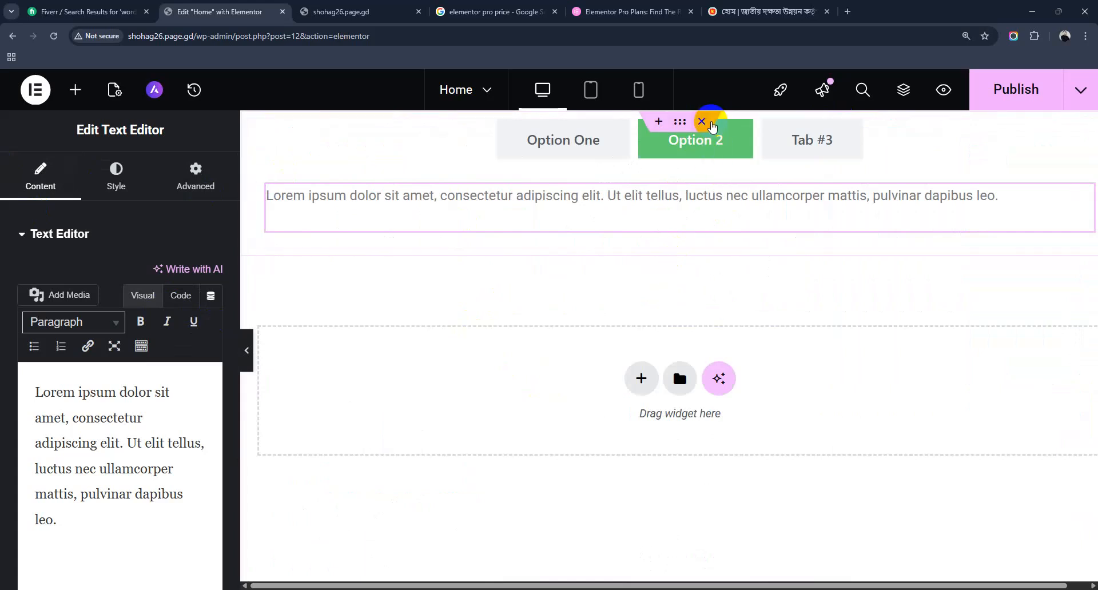
left_click(704, 122)
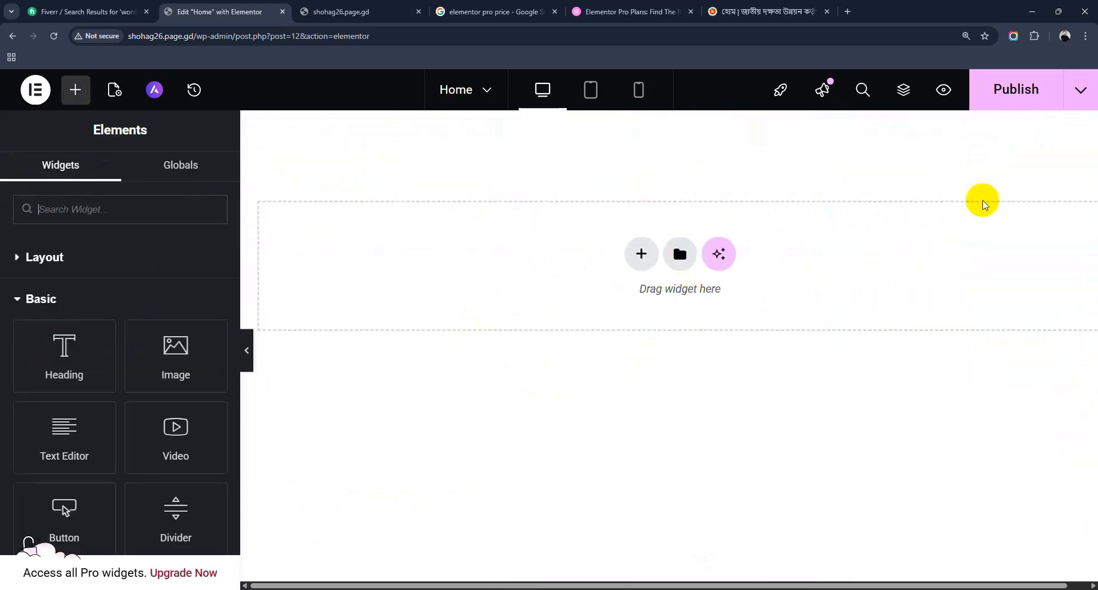
left_click(1005, 93)
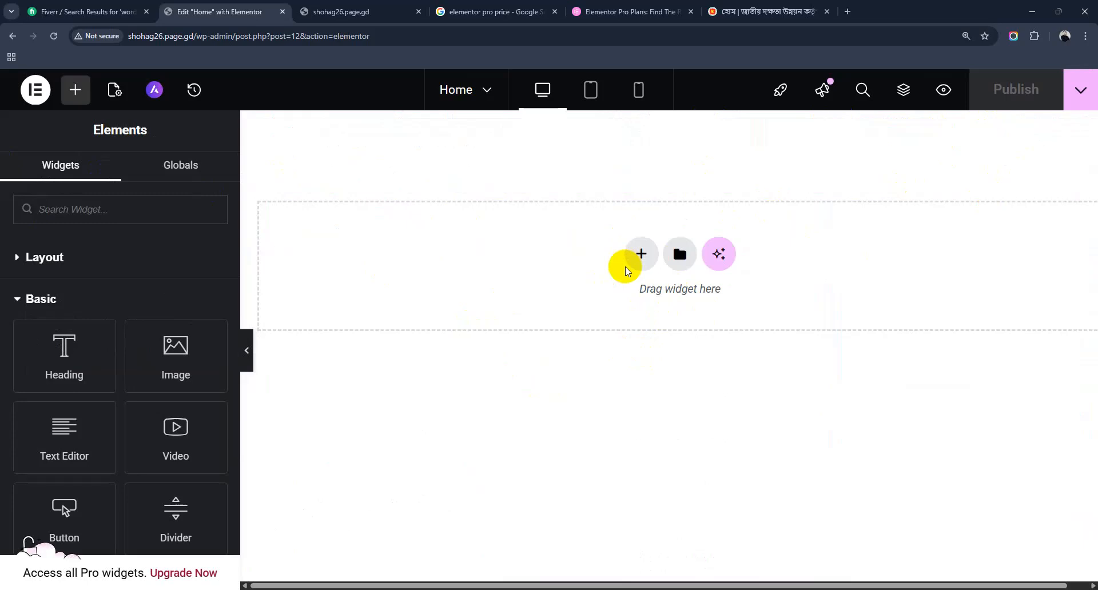
Insert a flexbox container with a narrow first column and a wide second column, and add an Image widget to the narrow column
left_click(183, 346)
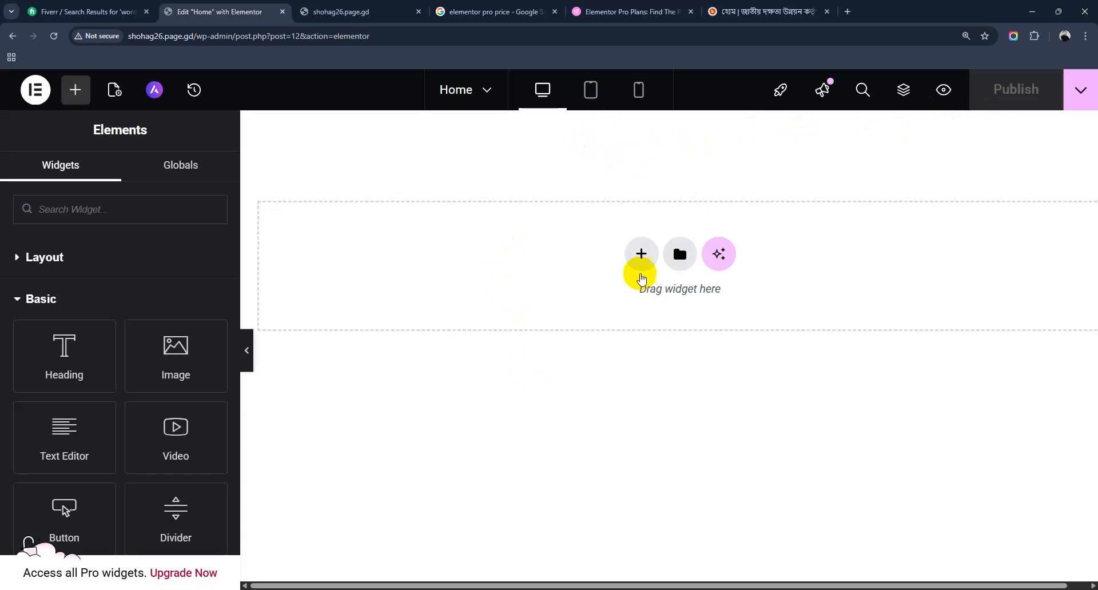
left_click(639, 262)
left_click(624, 309)
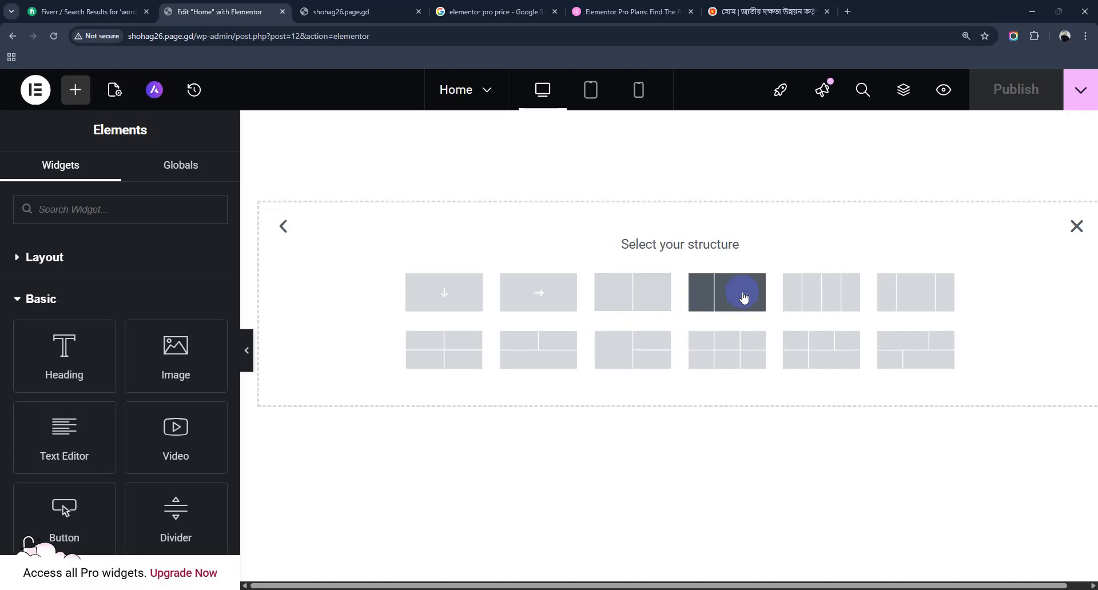
left_click(744, 296)
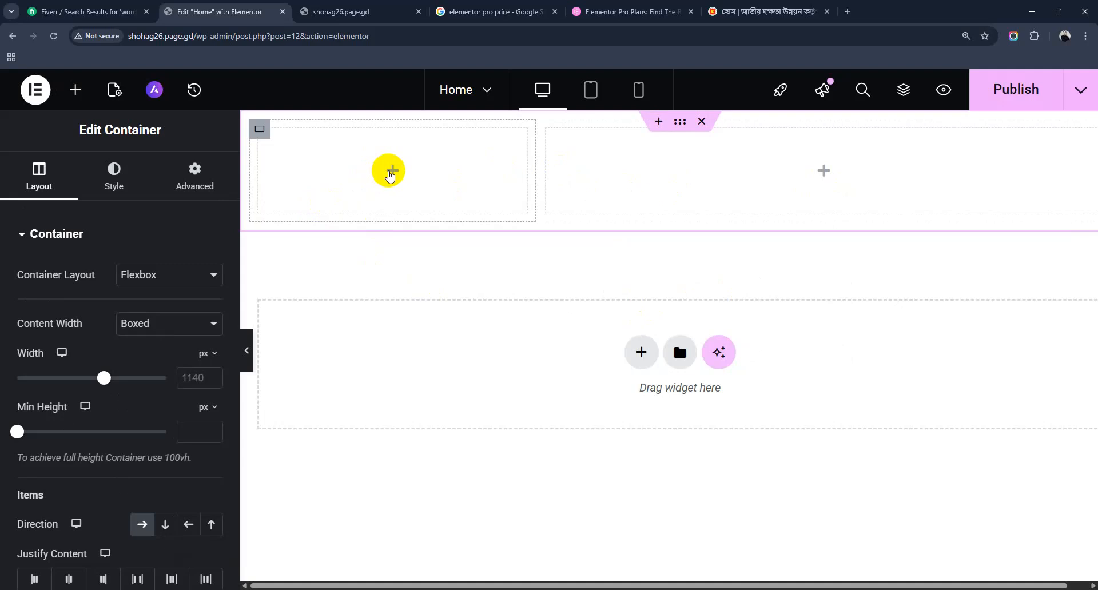
left_click(391, 170)
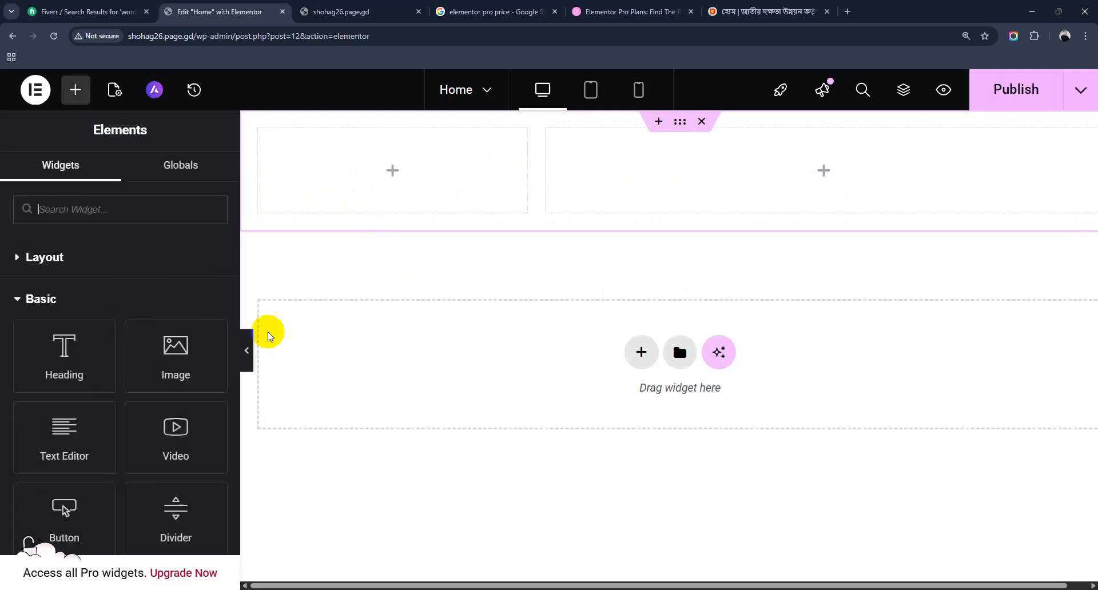
left_click_drag(152, 368, 419, 183)
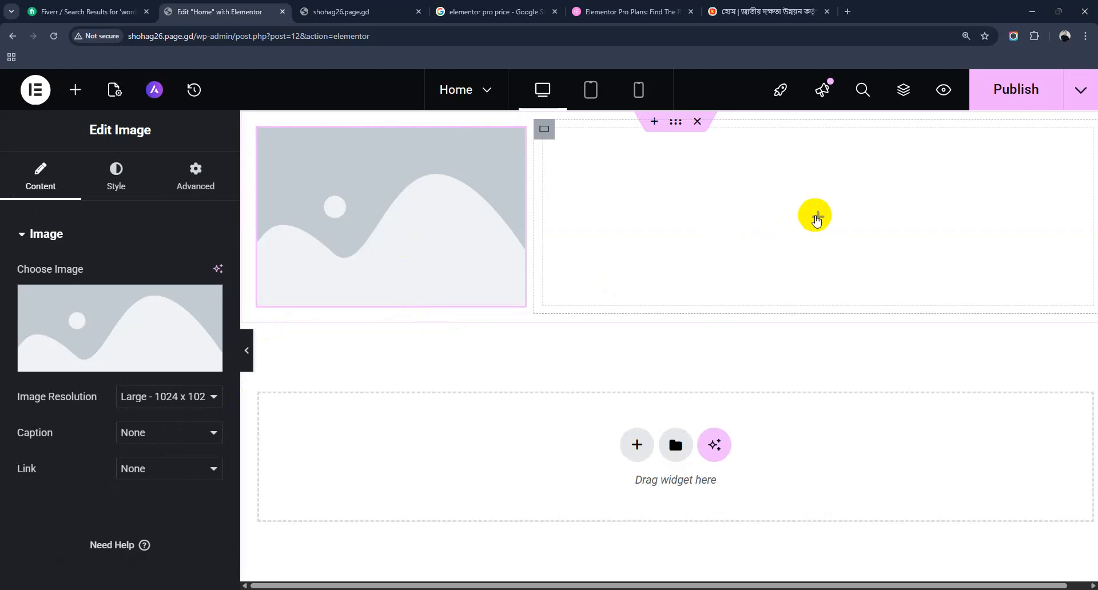
Add an Icon List widget to the empty wide column of the container
left_click(815, 217)
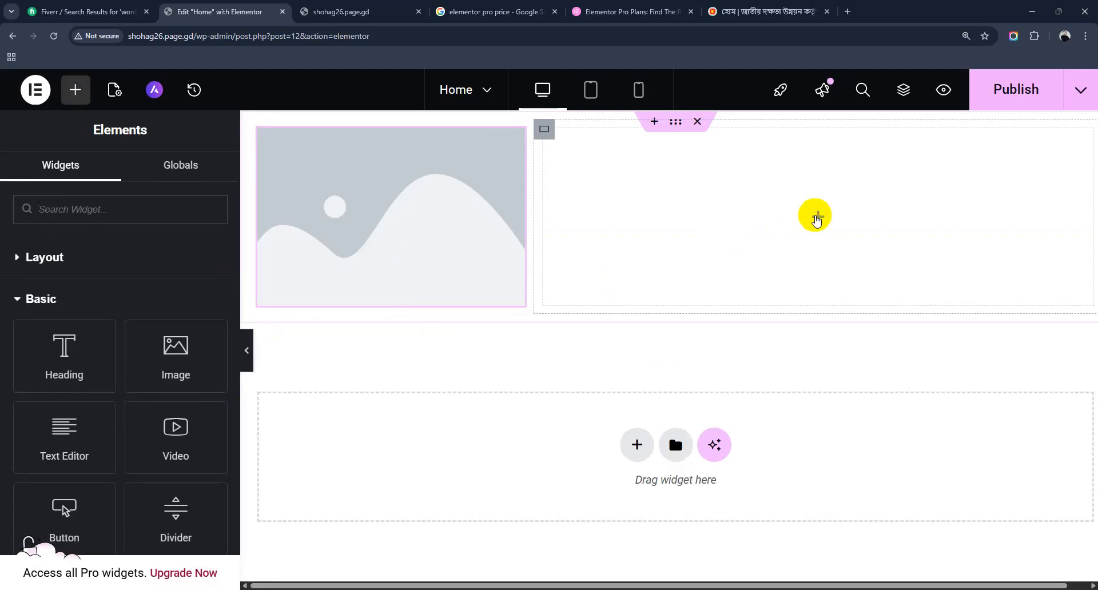
scroll(122, 409, "down", 8)
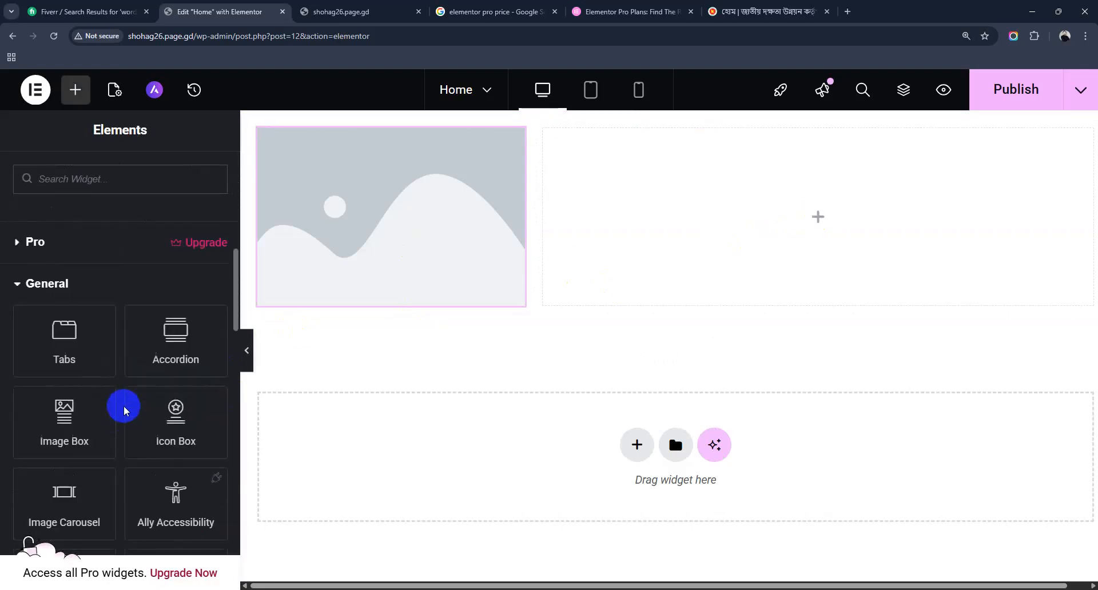
scroll(124, 409, "down", 1)
scroll(124, 409, "down", 1)
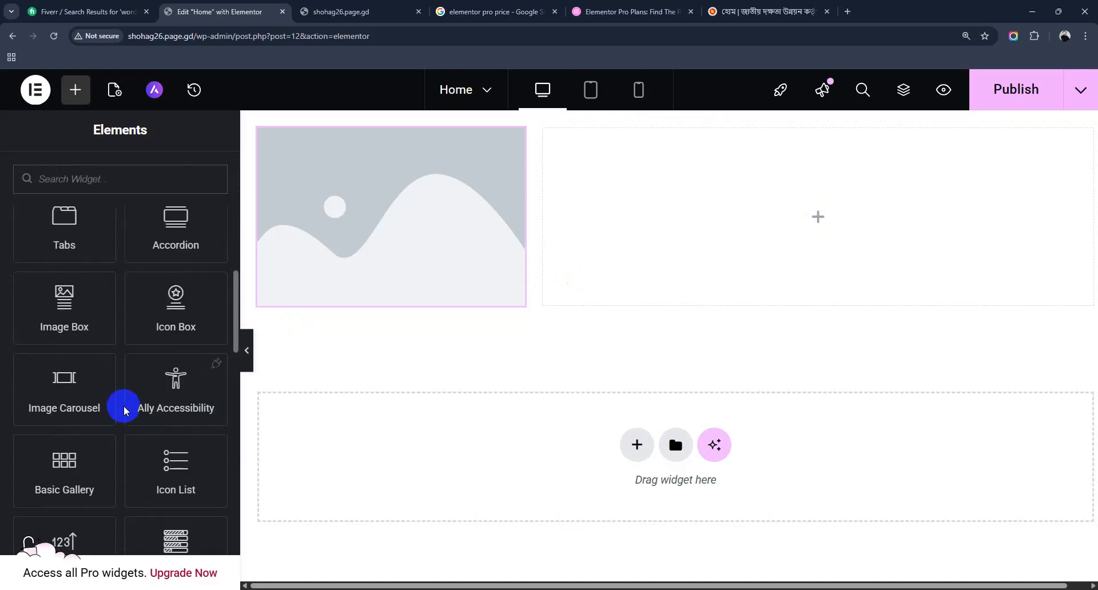
scroll(125, 409, "down", 1)
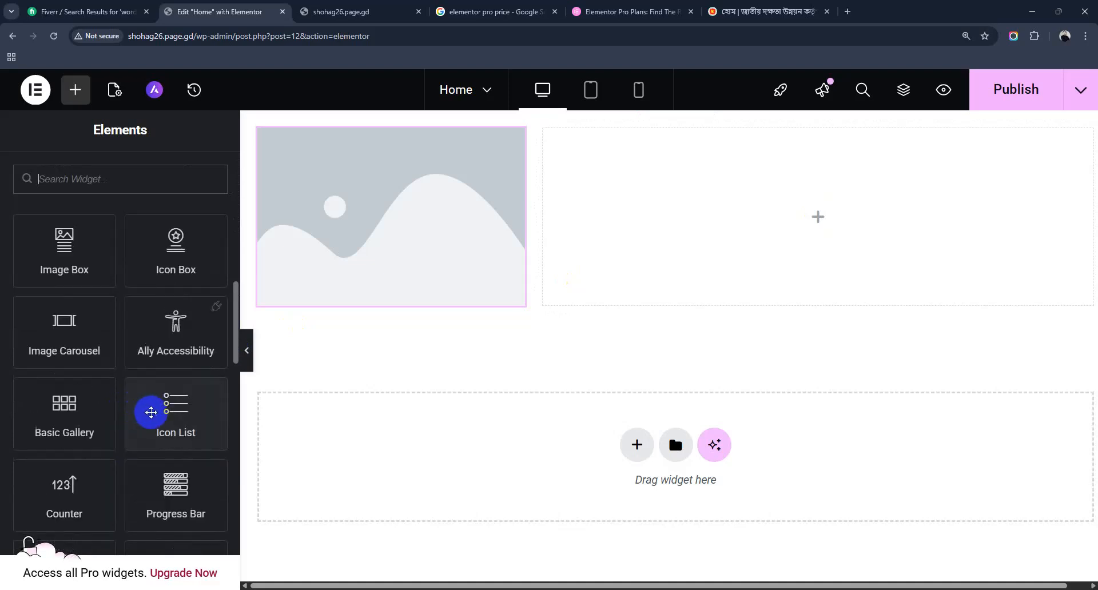
left_click_drag(156, 414, 677, 246)
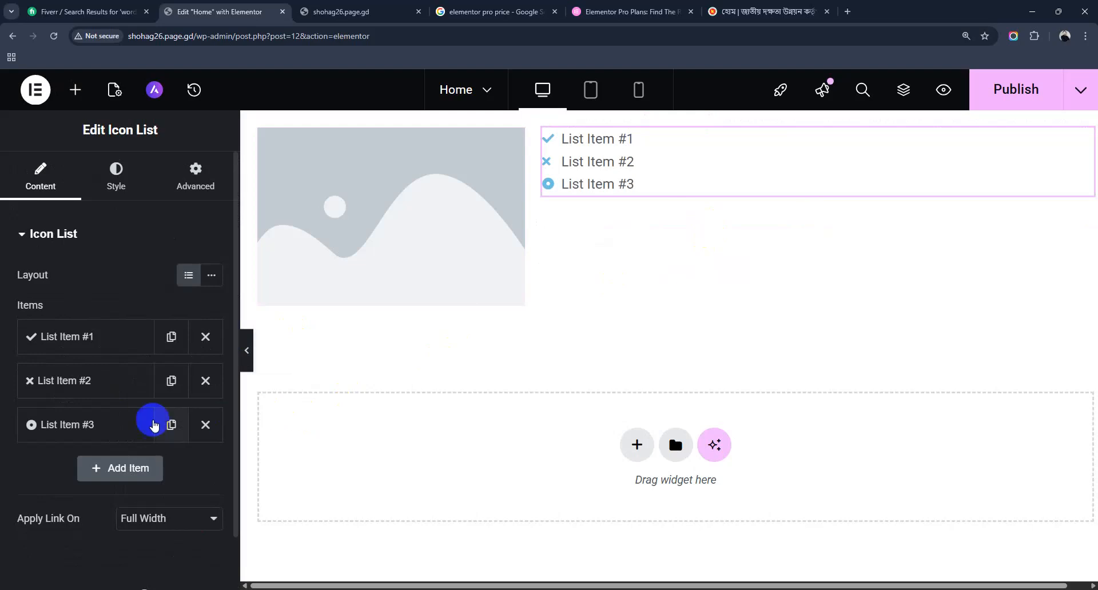
Set the first Icon List item's text to "Home" and remove its icon
left_click(95, 343)
left_click_drag(96, 400, 1, 422)
type("H")
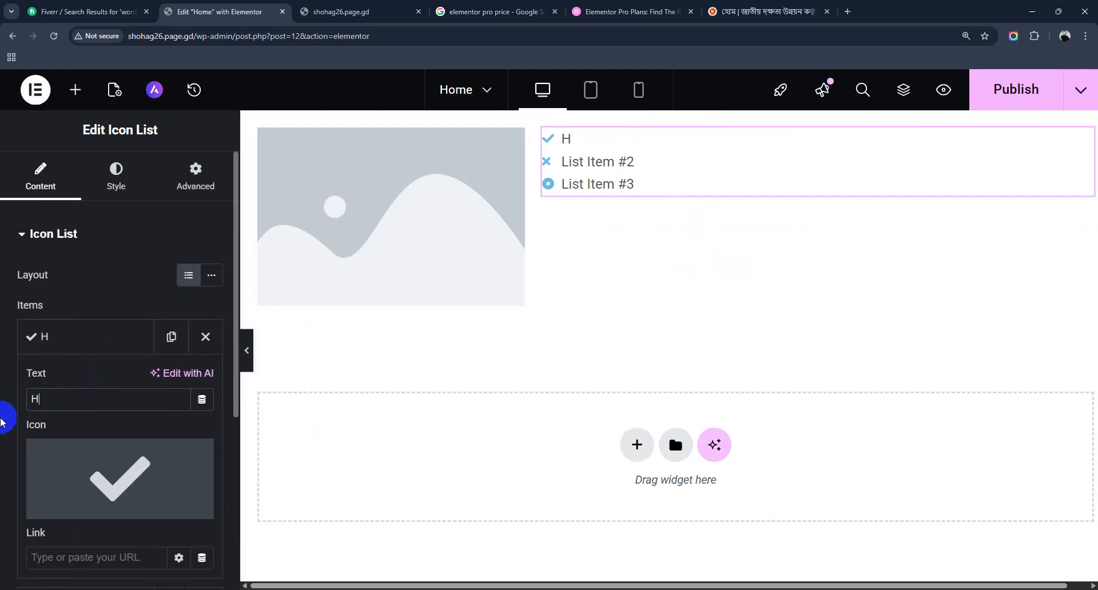
type("ome")
left_click(200, 451)
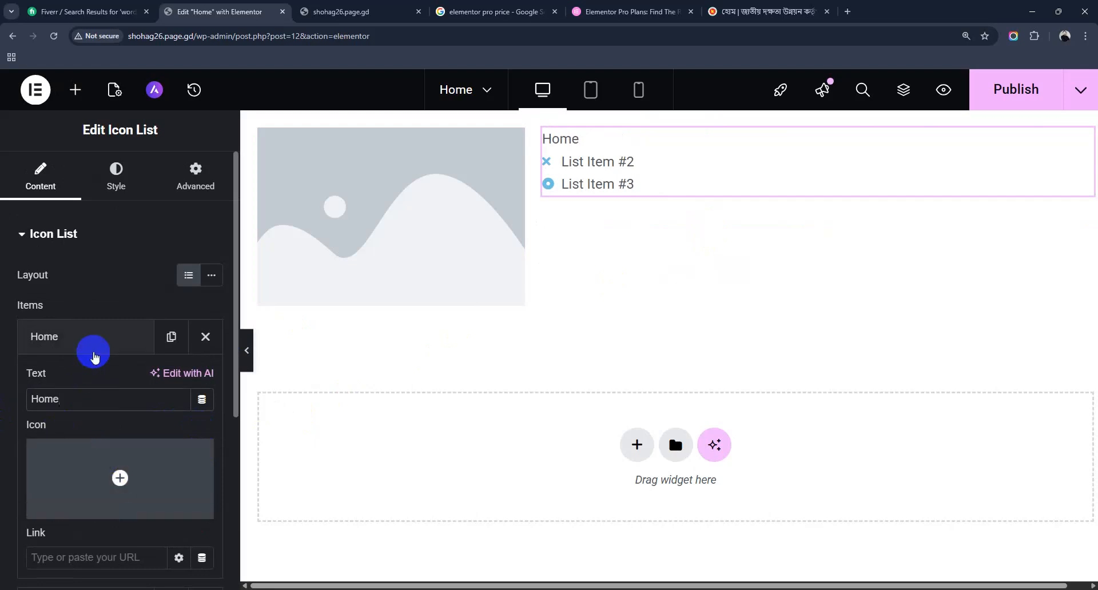
left_click(91, 336)
Set the second Icon List item's text to "About" and remove its icon
left_click(78, 401)
left_click_drag(98, 444, 29, 438)
type("About")
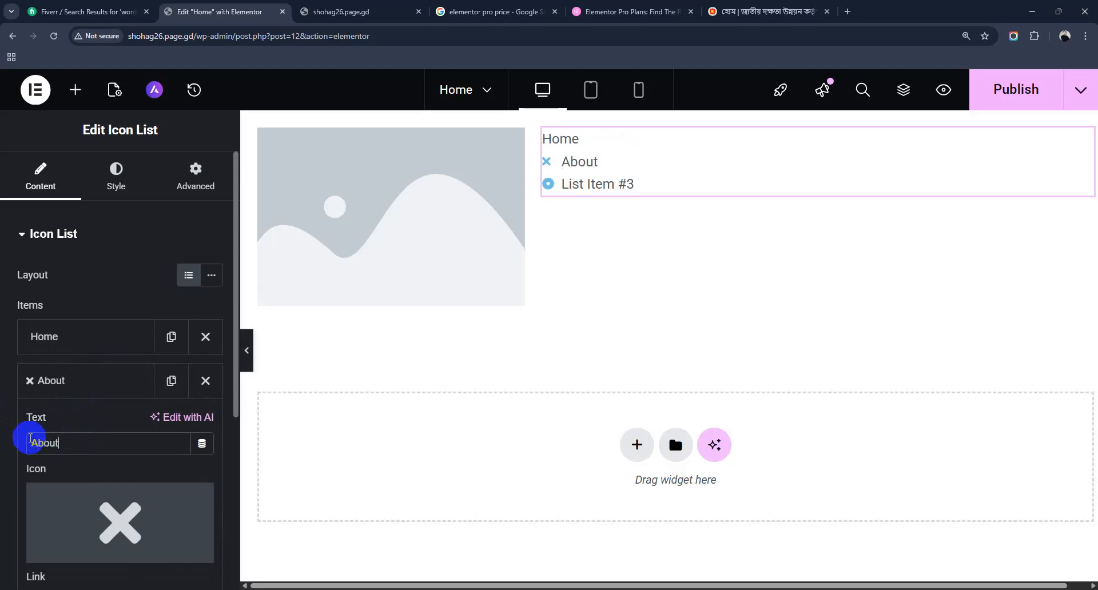
left_click(200, 497)
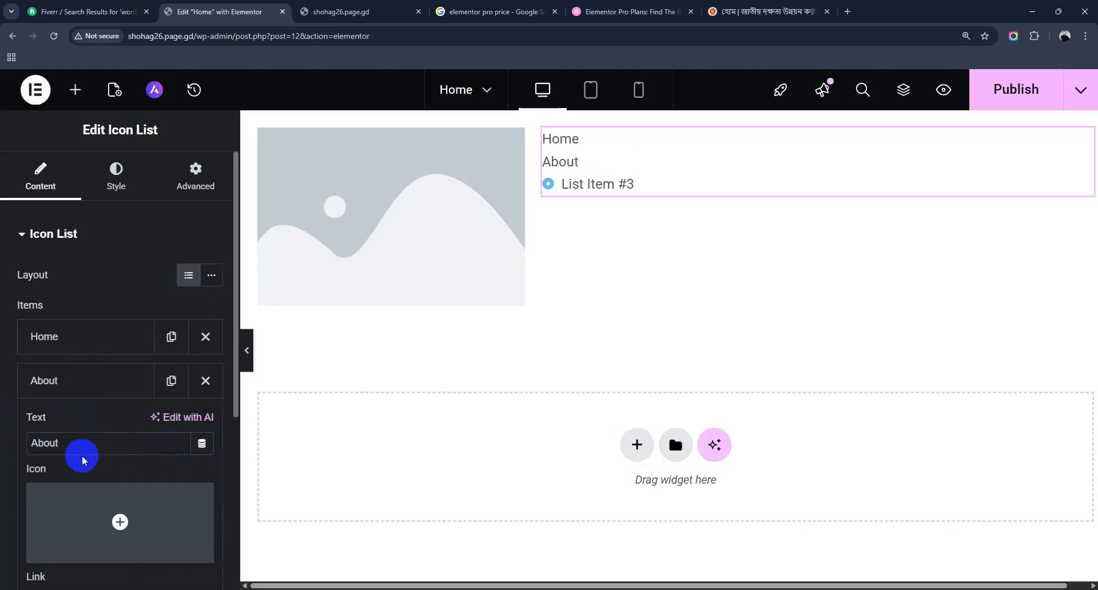
scroll(86, 420, "down", 2)
left_click(79, 270)
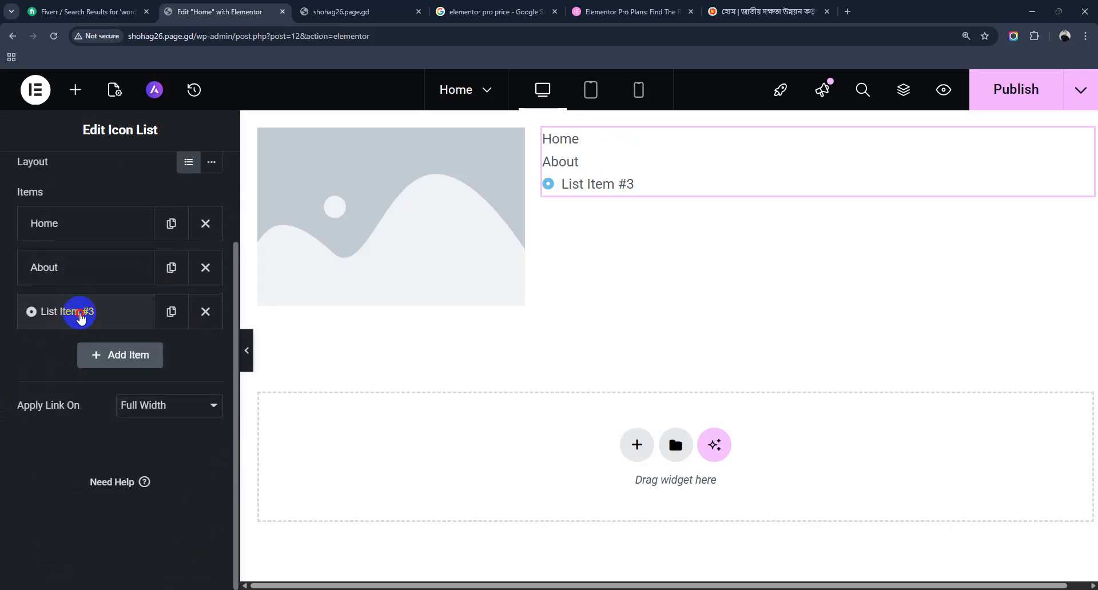
Set the third Icon List item's text to "Services"
left_click(86, 311)
left_click_drag(105, 384, 26, 377)
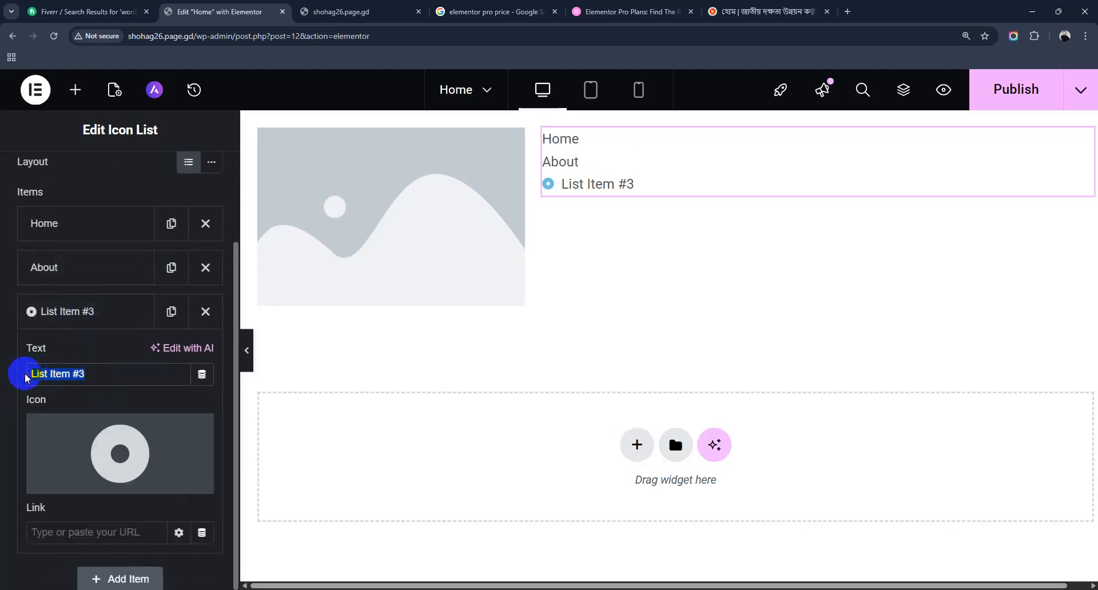
type("Con")
key("BackSpace")
key("BackSpace")
key("BackSpace")
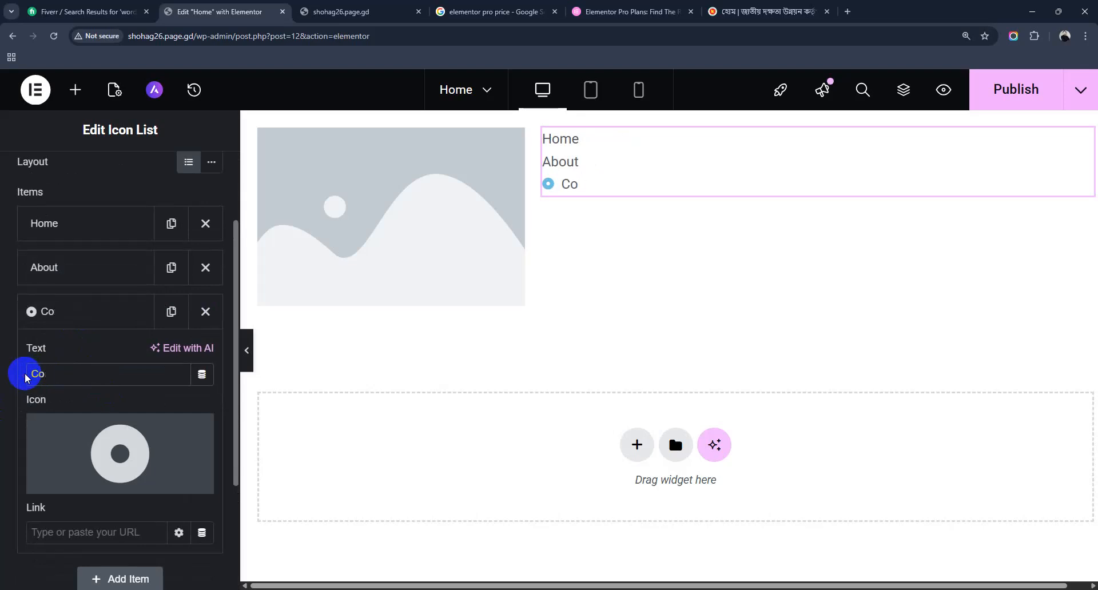
type("Services")
left_click(104, 309)
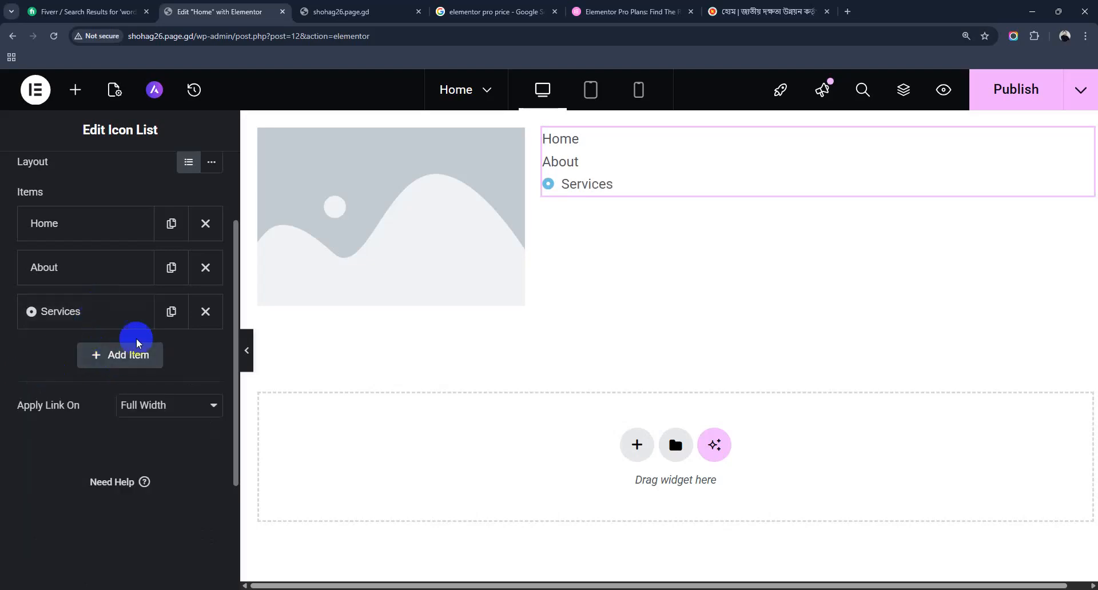
Duplicate the Services item in the Icon List and remove the icon from the original
left_click(171, 311)
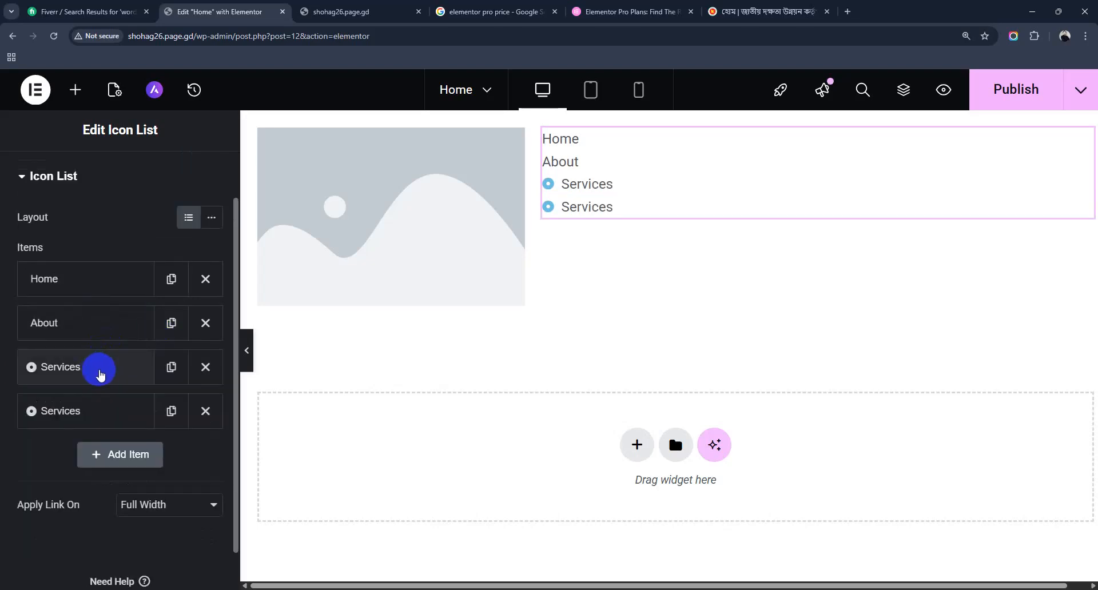
left_click(101, 368)
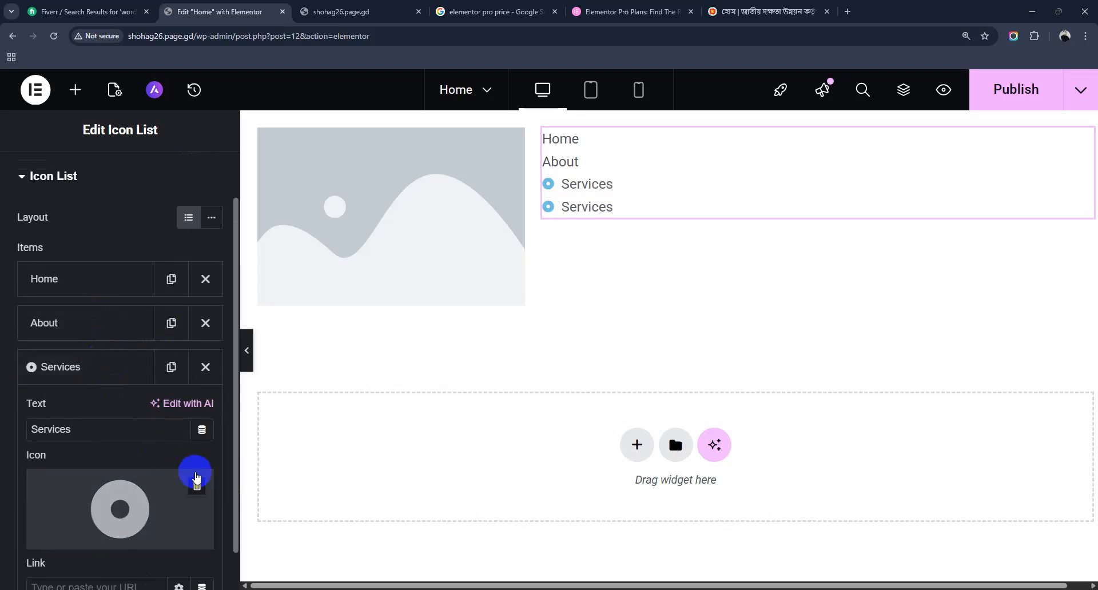
left_click(201, 485)
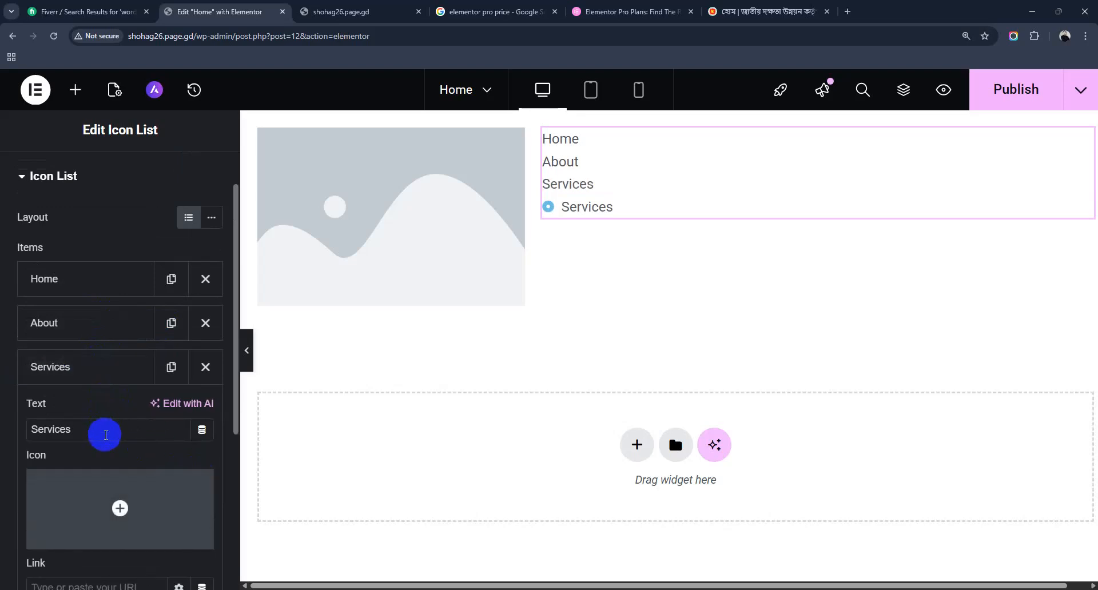
left_click(119, 378)
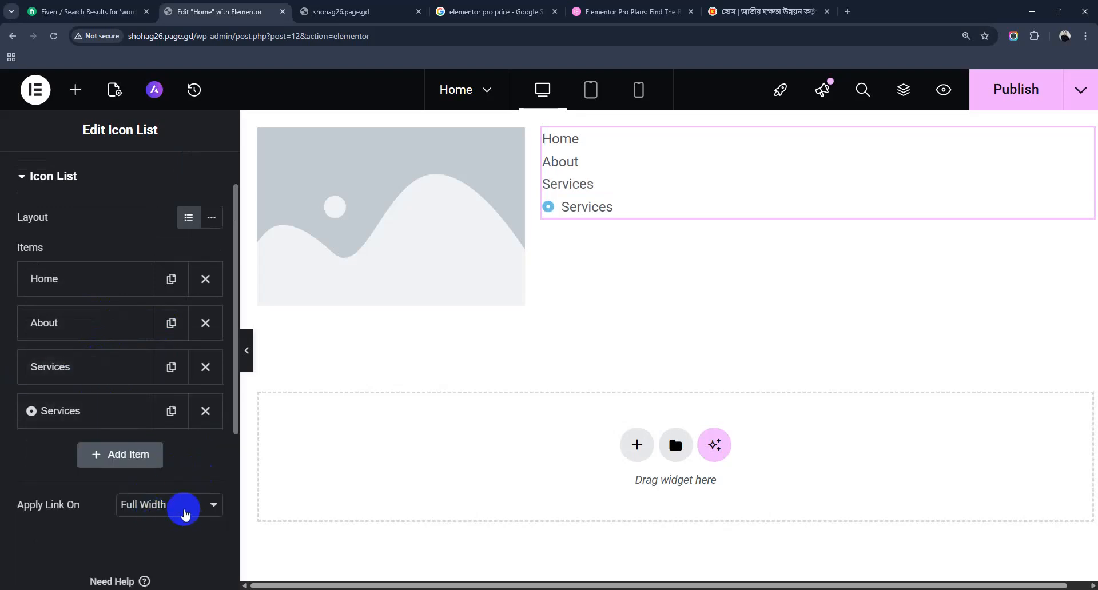
Remove the icon from the duplicated Services item and set its text to "Blog"
scroll(103, 394, "down", 1)
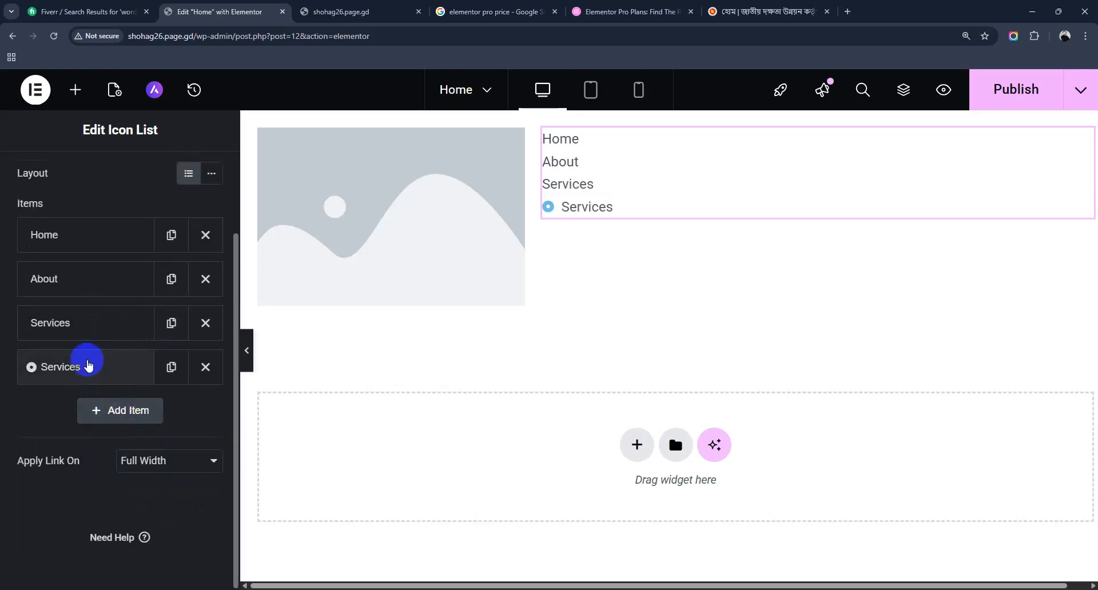
left_click(81, 371)
left_click(198, 490)
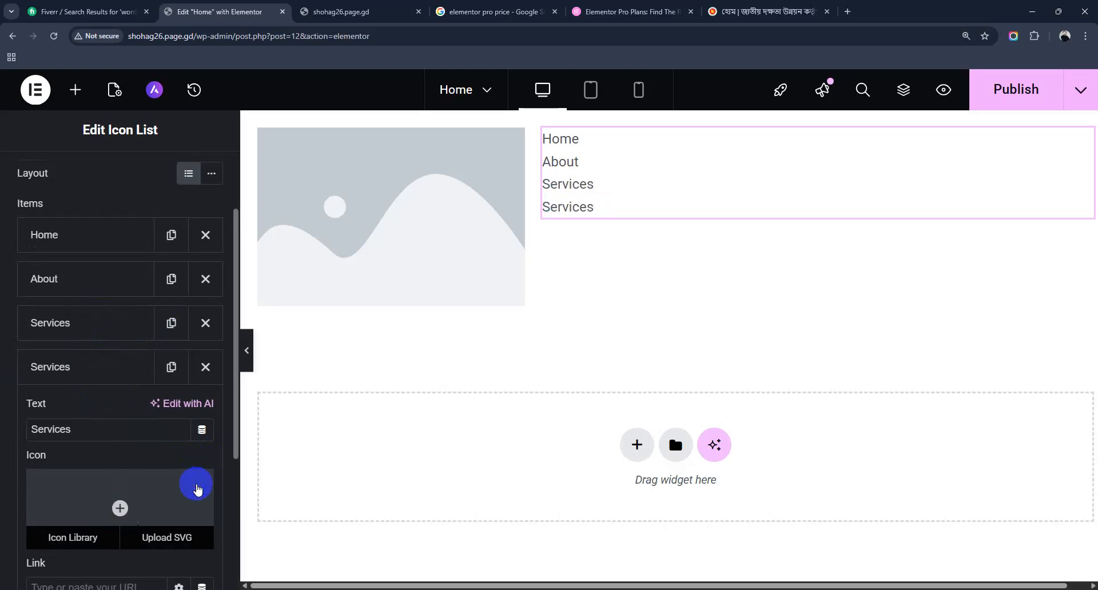
left_click_drag(80, 431, 18, 433)
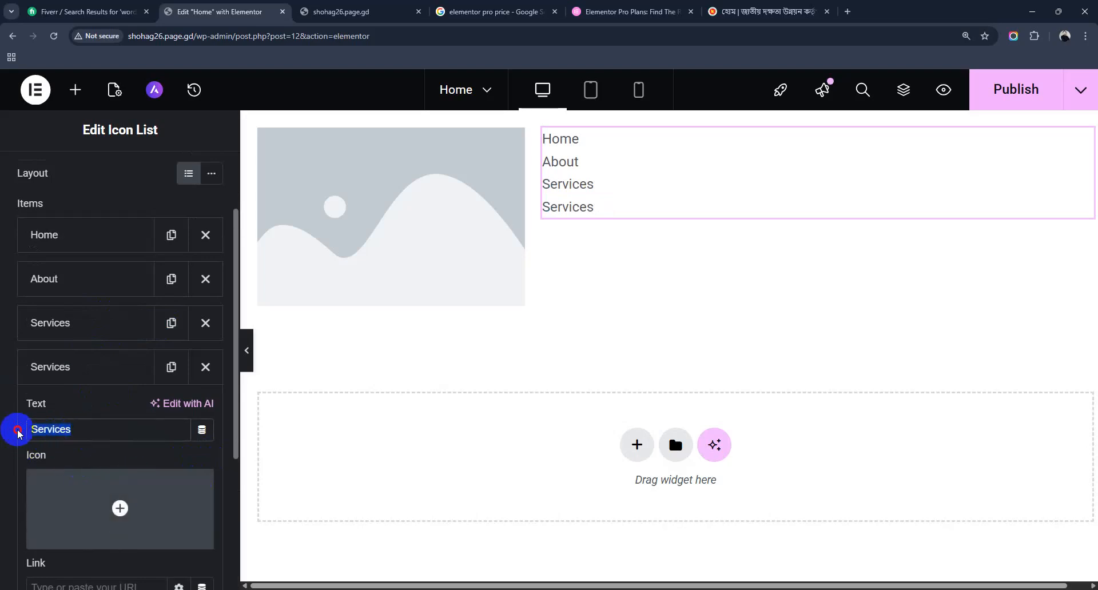
type("Blog")
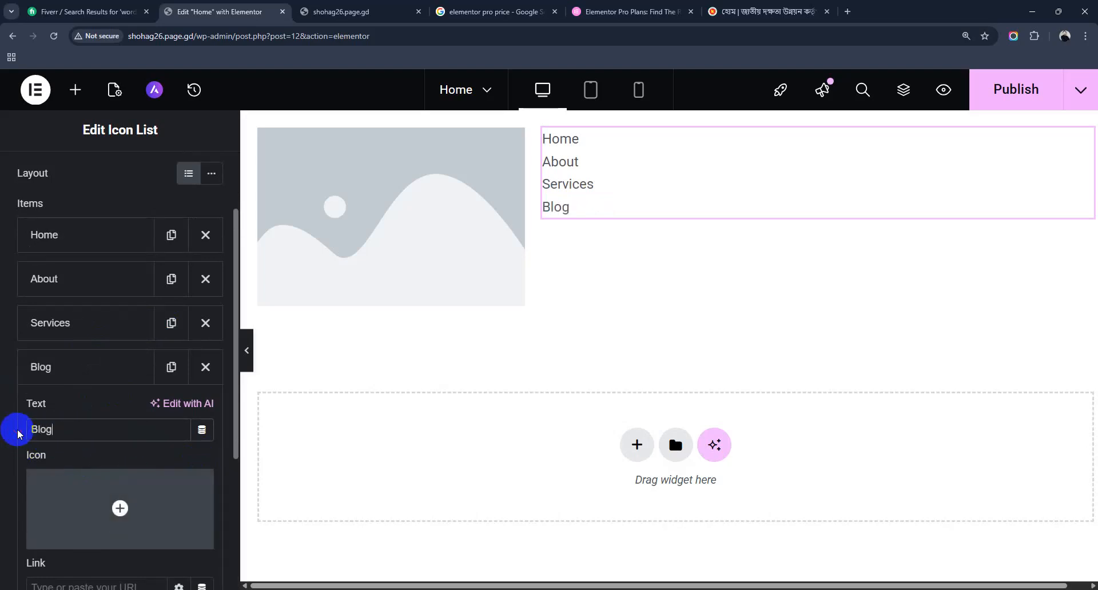
left_click(75, 373)
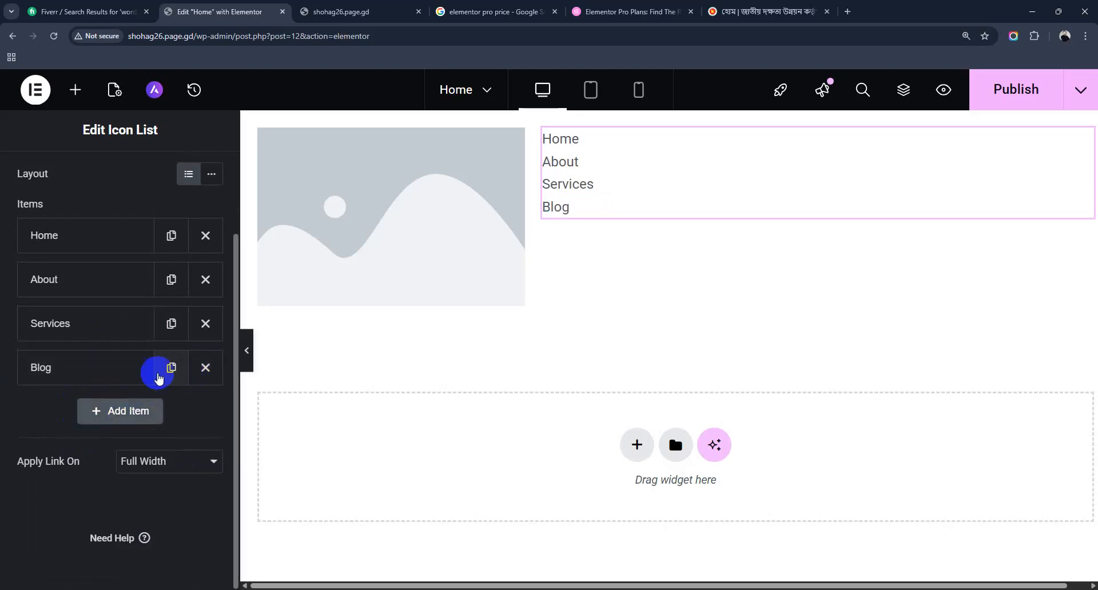
Duplicate the Blog item in the Icon List and set the copy's text to "Contact"
left_click(171, 367)
left_click(87, 412)
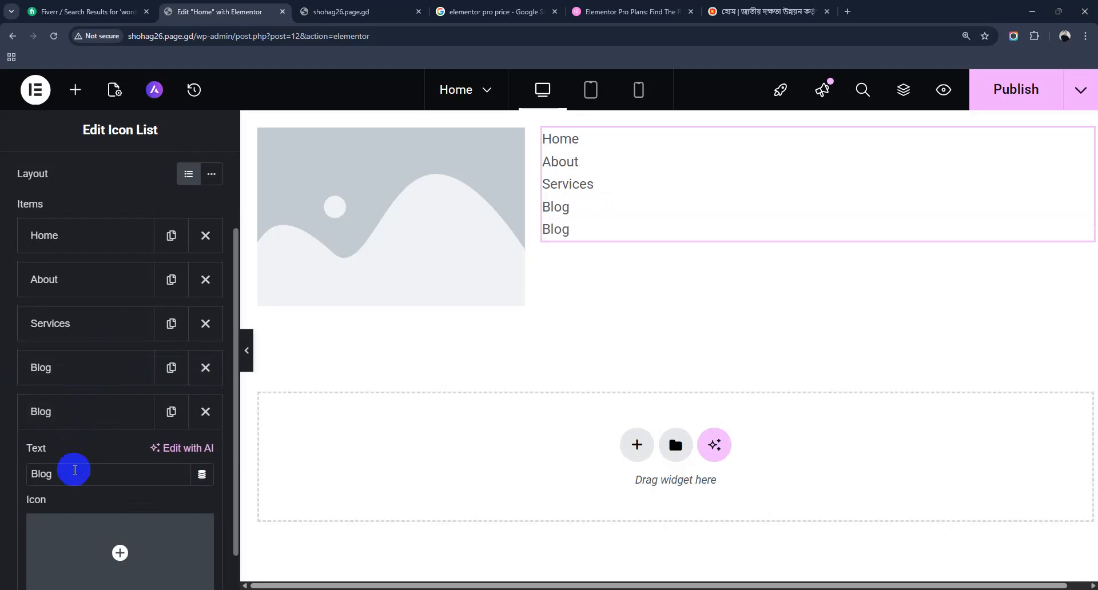
left_click_drag(71, 474, 7, 475)
type("Contact")
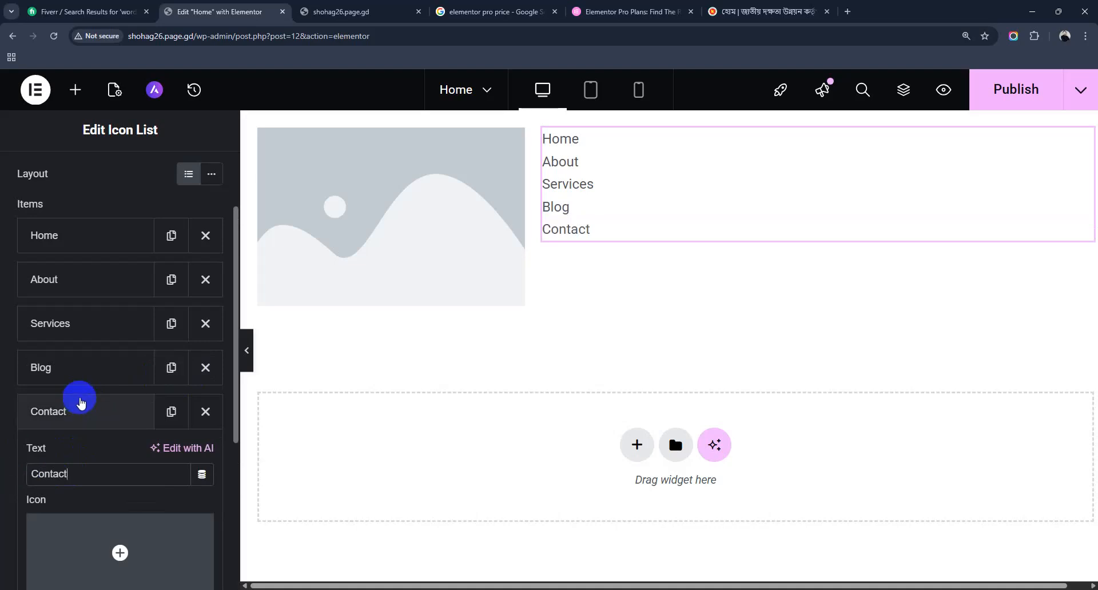
left_click(88, 408)
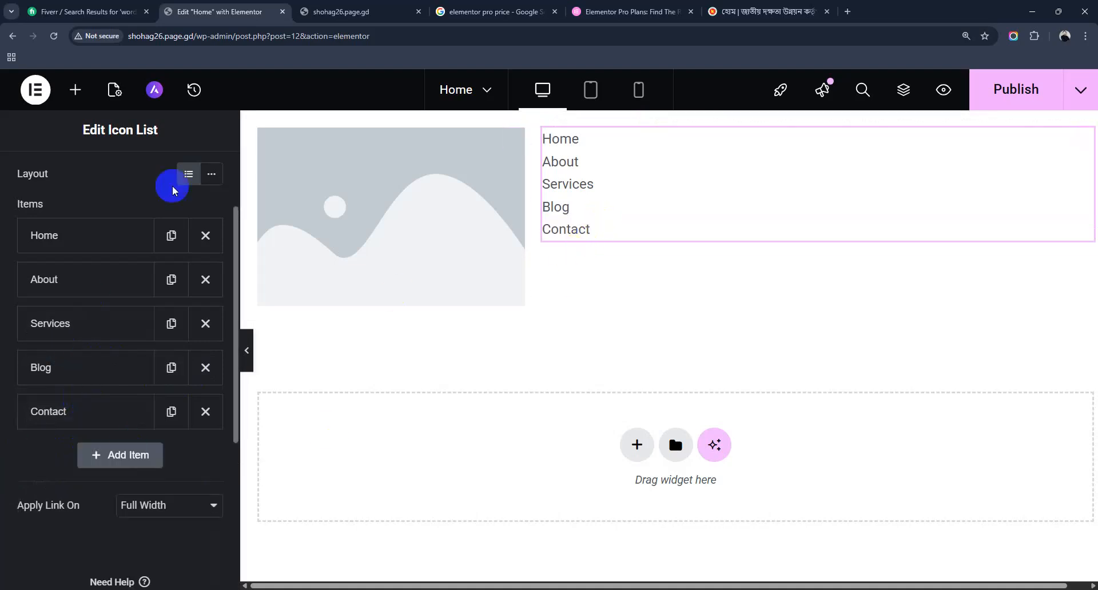
Set the Icon List's layout to inline and its alignment to center
left_click(210, 177)
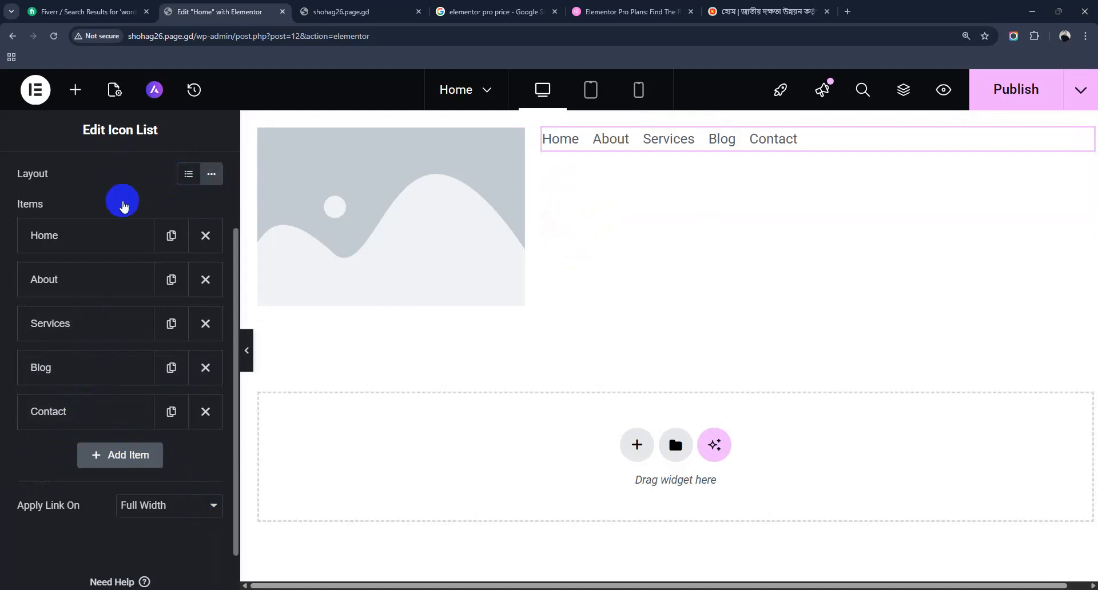
scroll(120, 200, "up", 2)
left_click(120, 198)
left_click(212, 329)
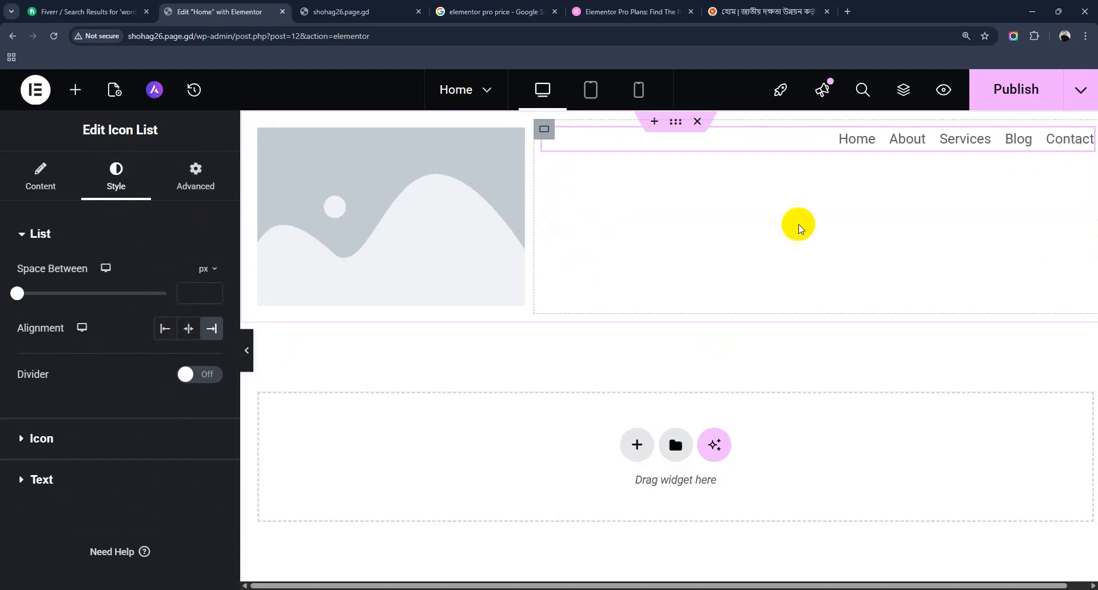
left_click(189, 329)
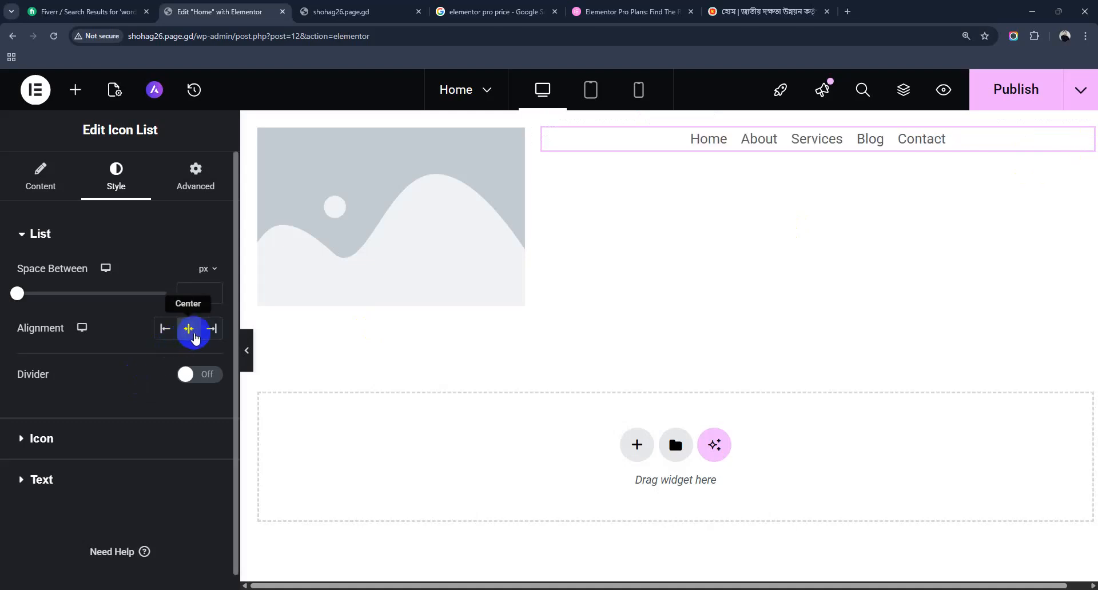
Start uploading a new picture for the Image widget and browse to the Downloads folder
left_click(426, 186)
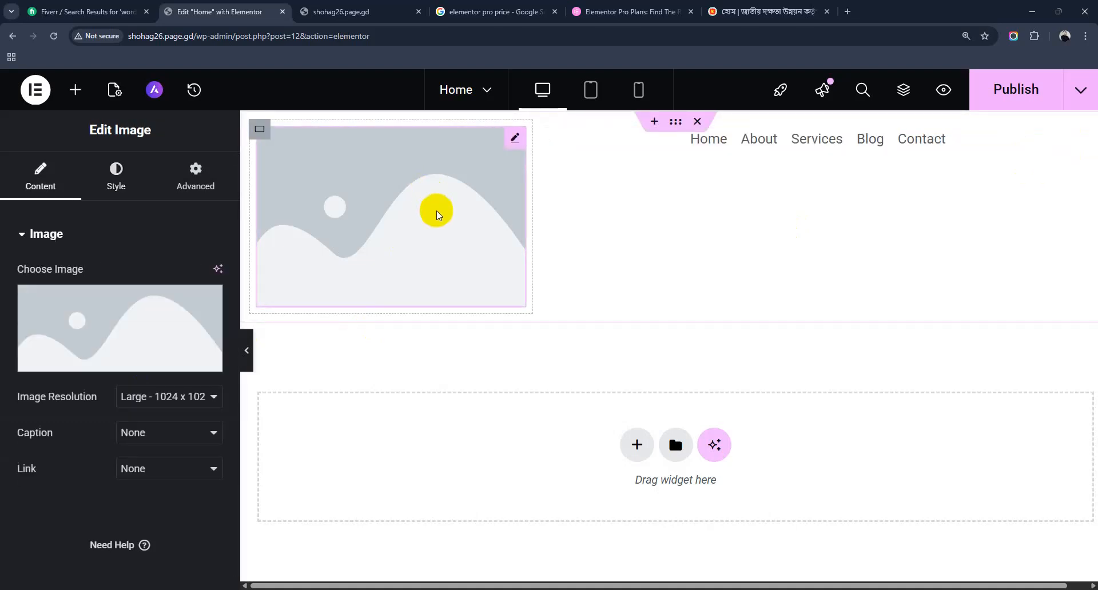
left_click(114, 360)
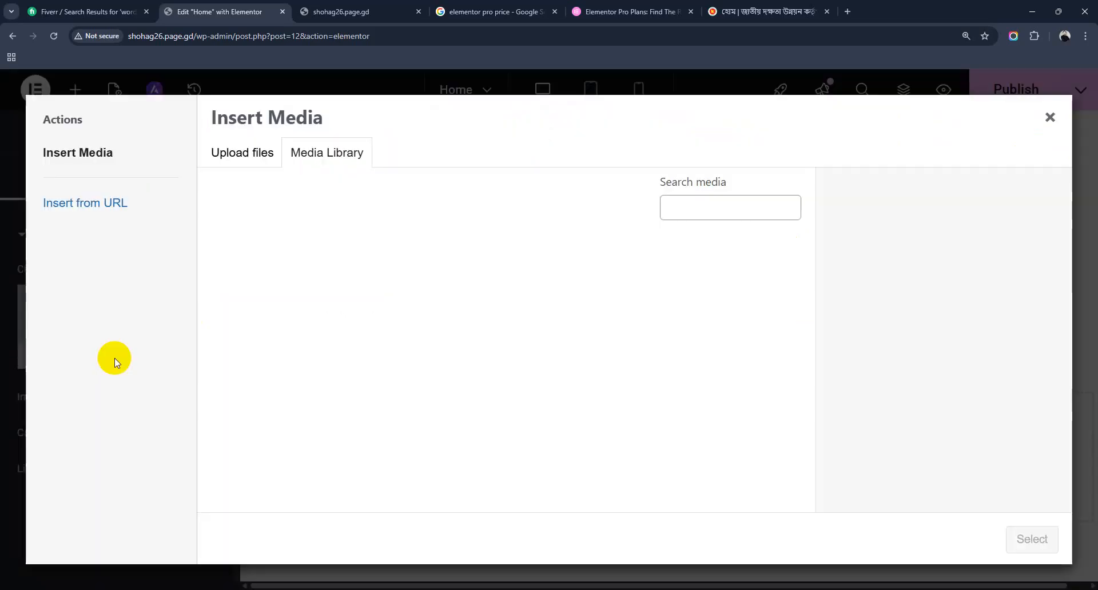
left_click(234, 152)
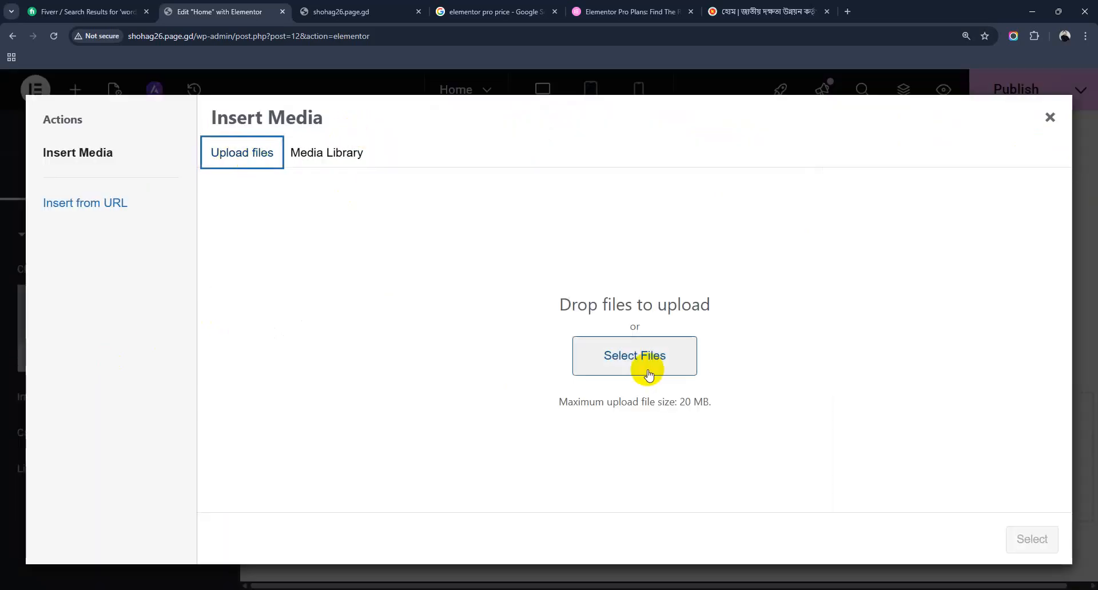
left_click(648, 367)
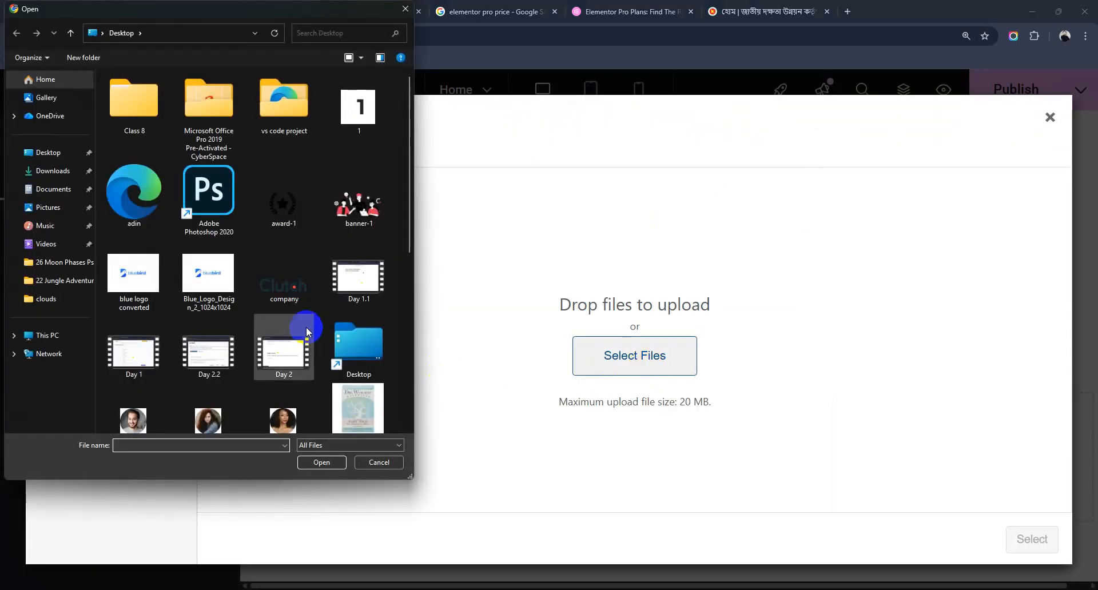
scroll(306, 327, "up", 5)
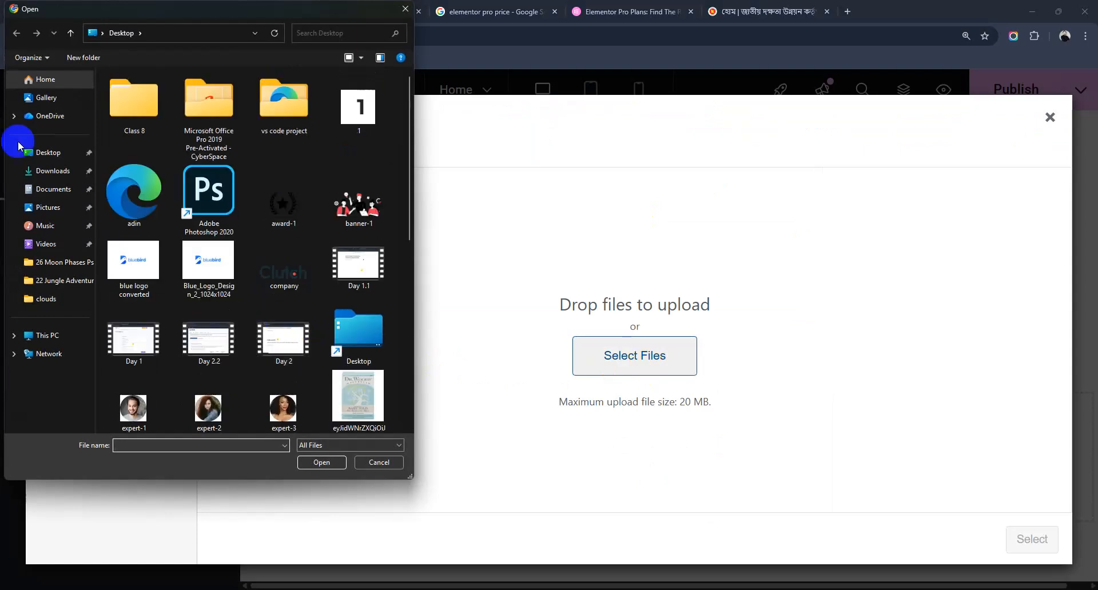
left_click(50, 187)
left_click(50, 171)
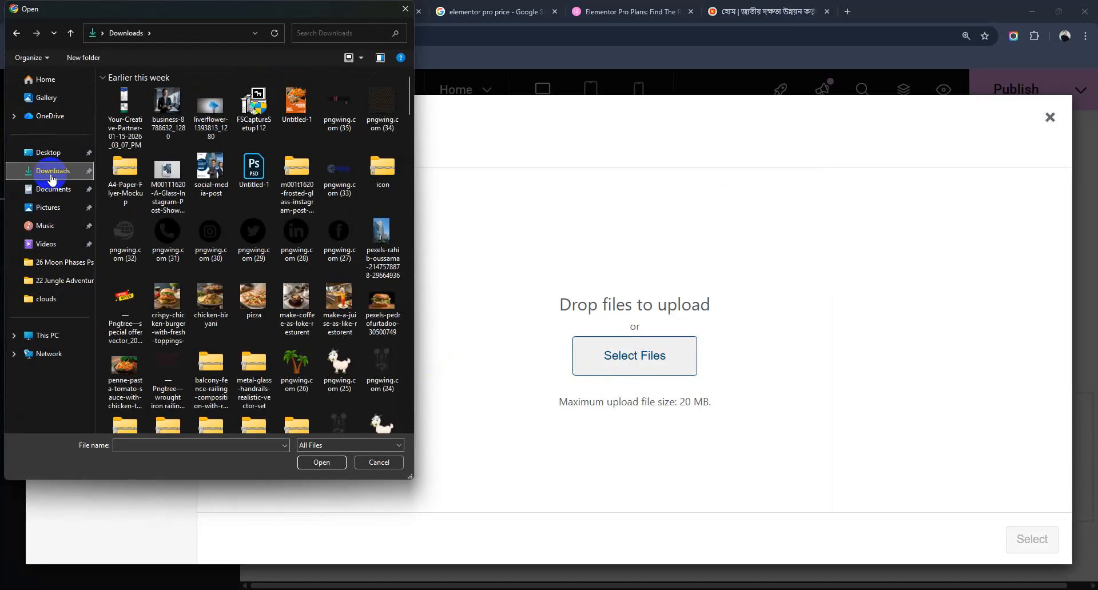
Upload the "red logo" file from Downloads and insert it into the Image widget
scroll(236, 235, "down", 5)
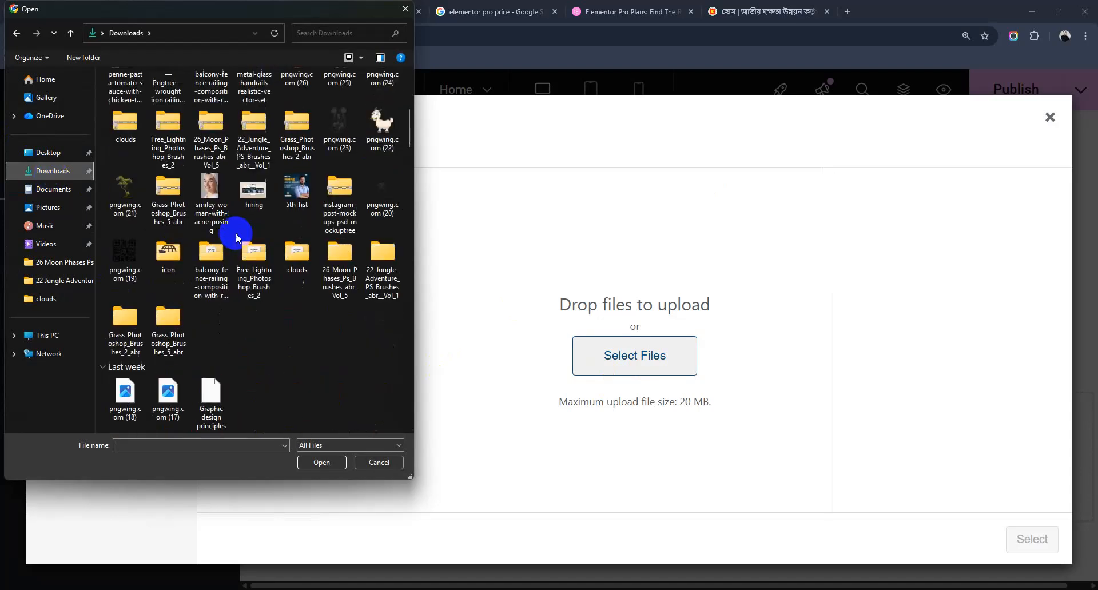
scroll(235, 232, "down", 15)
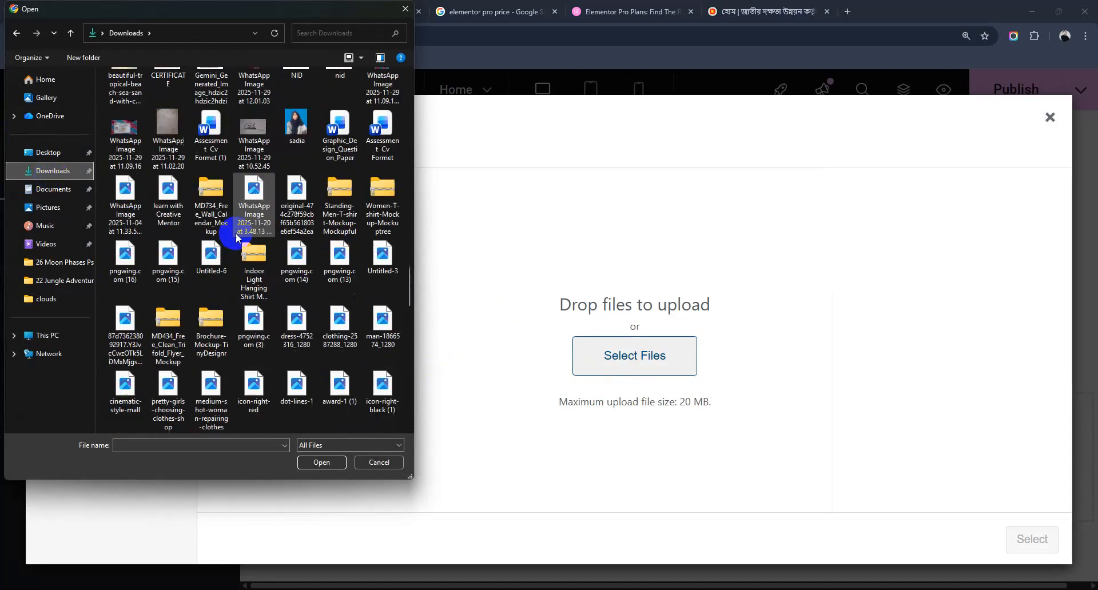
scroll(236, 232, "down", 10)
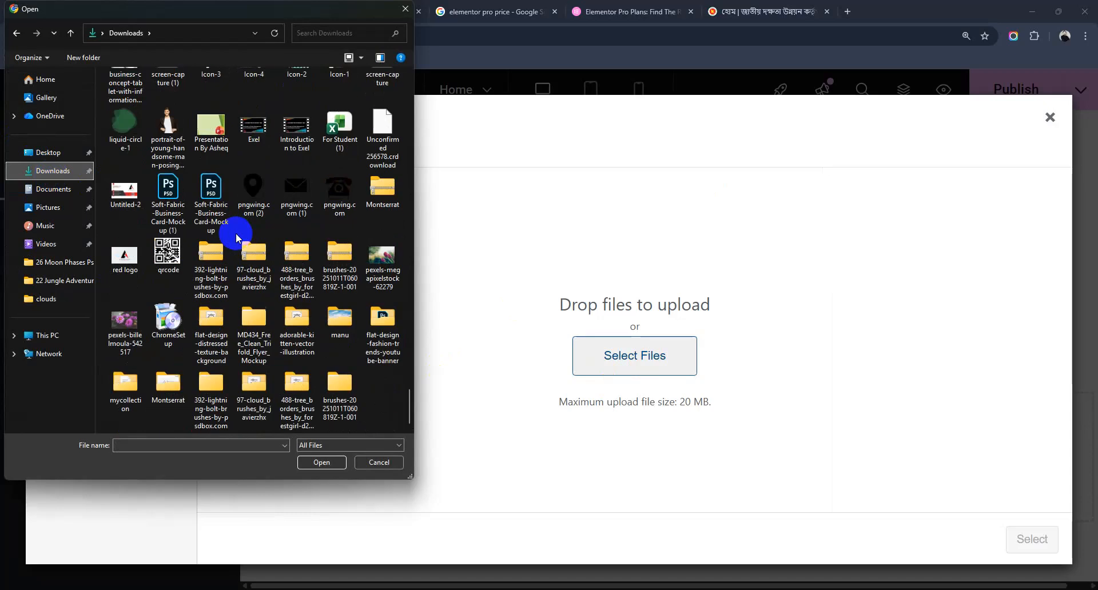
left_click(121, 257)
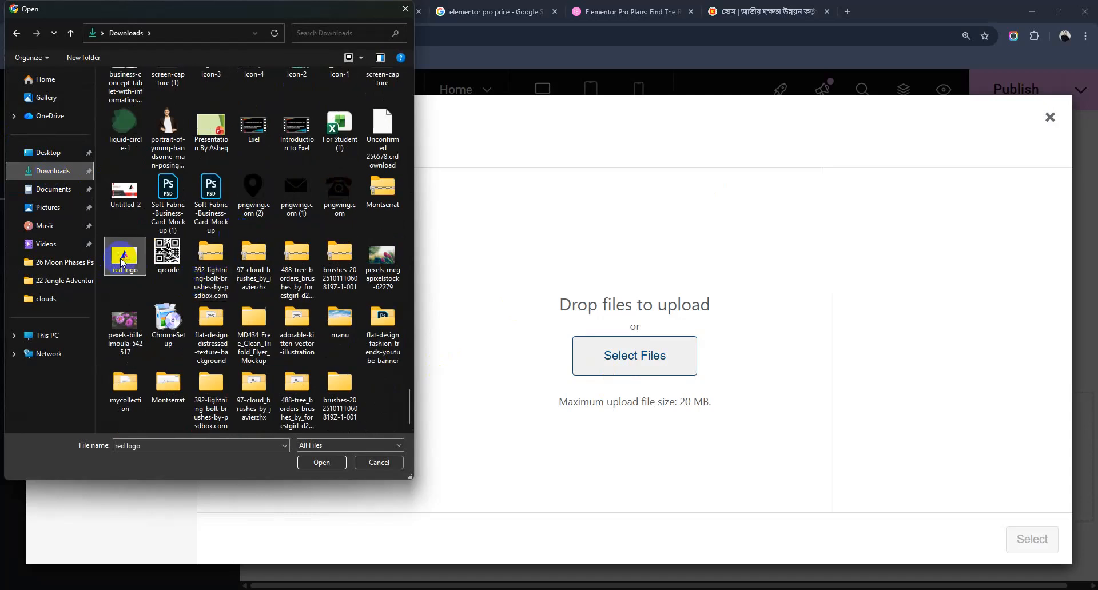
left_click(314, 461)
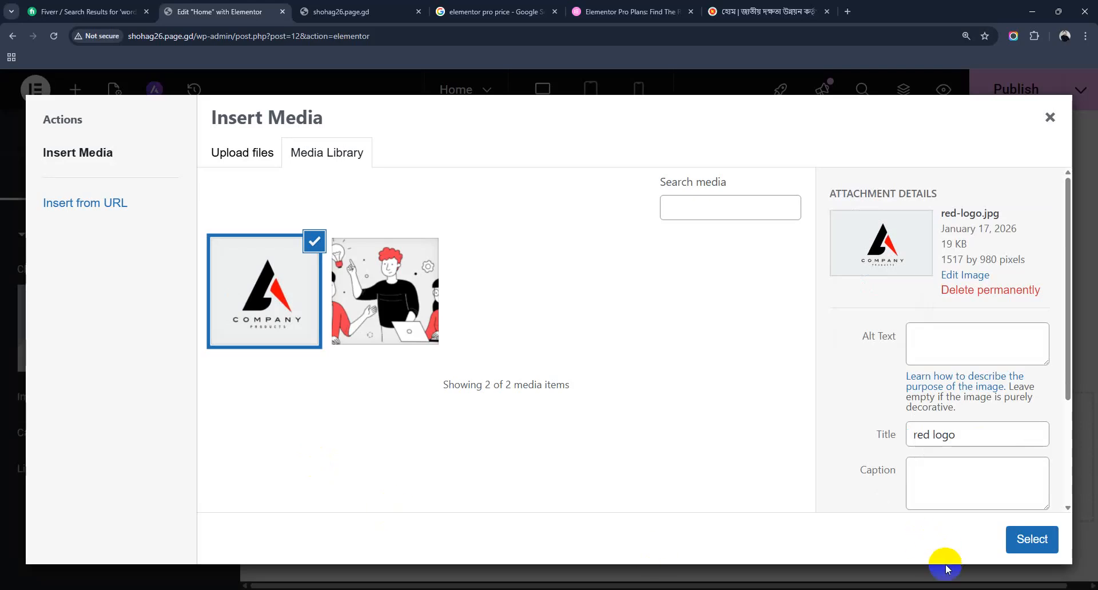
left_click(1035, 540)
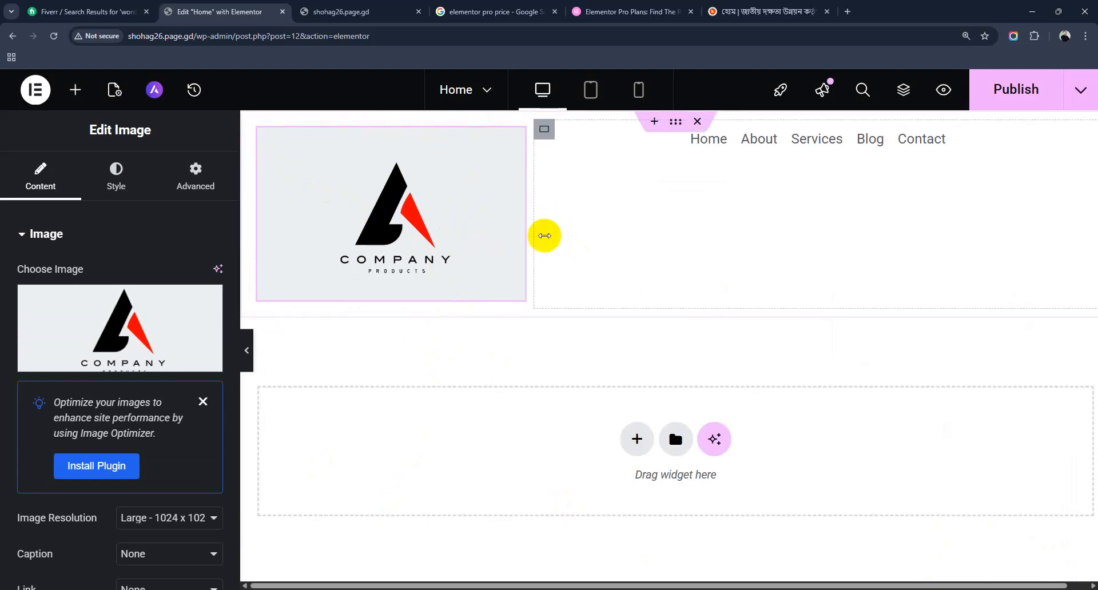
Remove the red logo from the Image widget
left_click(203, 298)
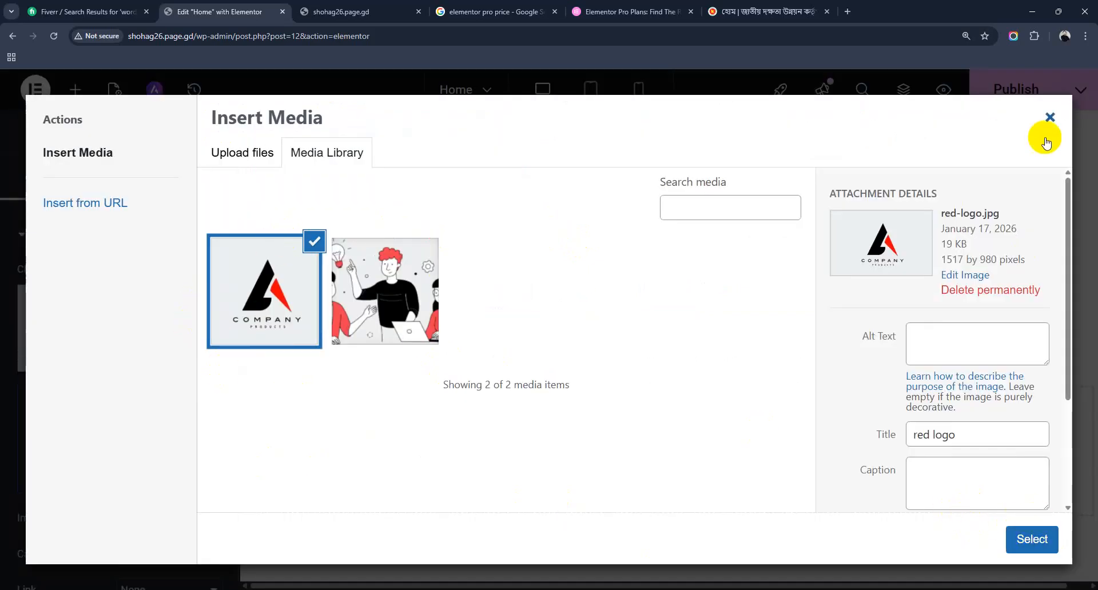
left_click(1049, 118)
left_click(208, 301)
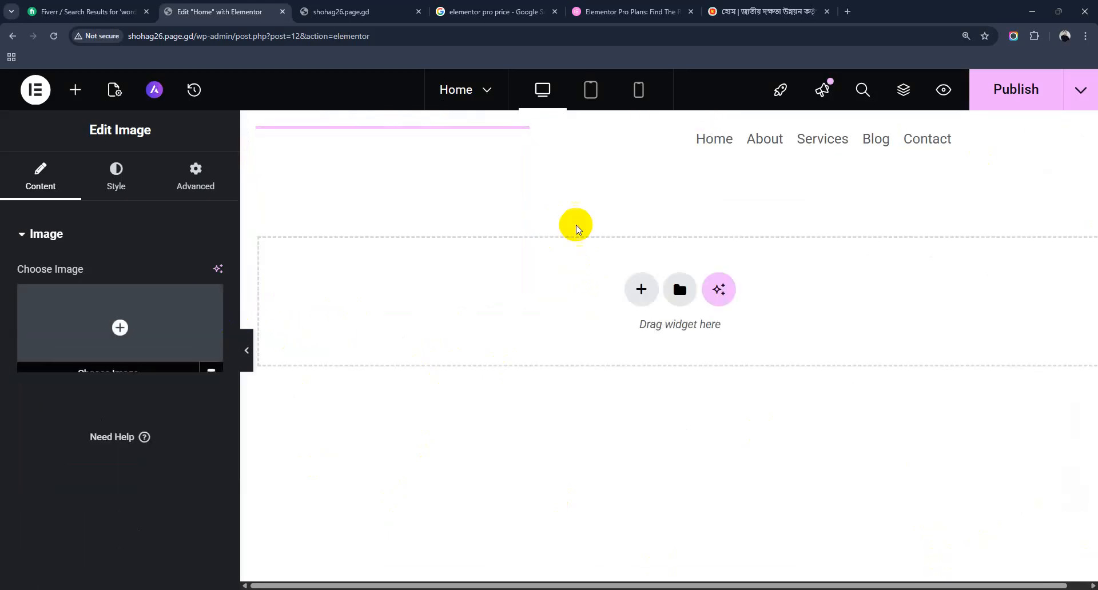
Search Google in a new browser tab for "blue color png logo" and show the image results
left_click(847, 11)
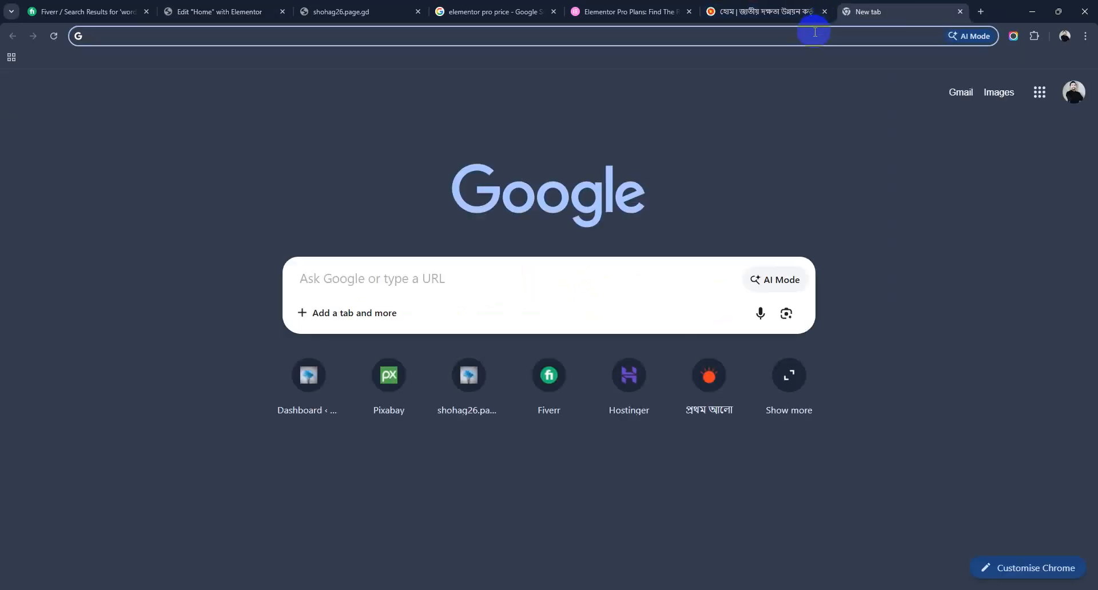
left_click(812, 36)
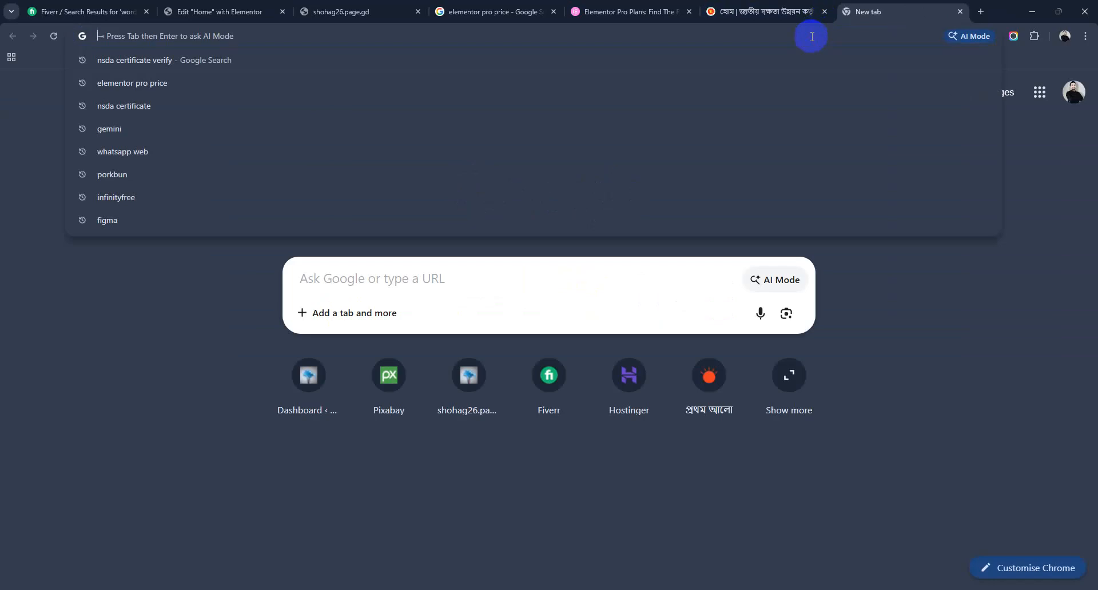
type("logo")
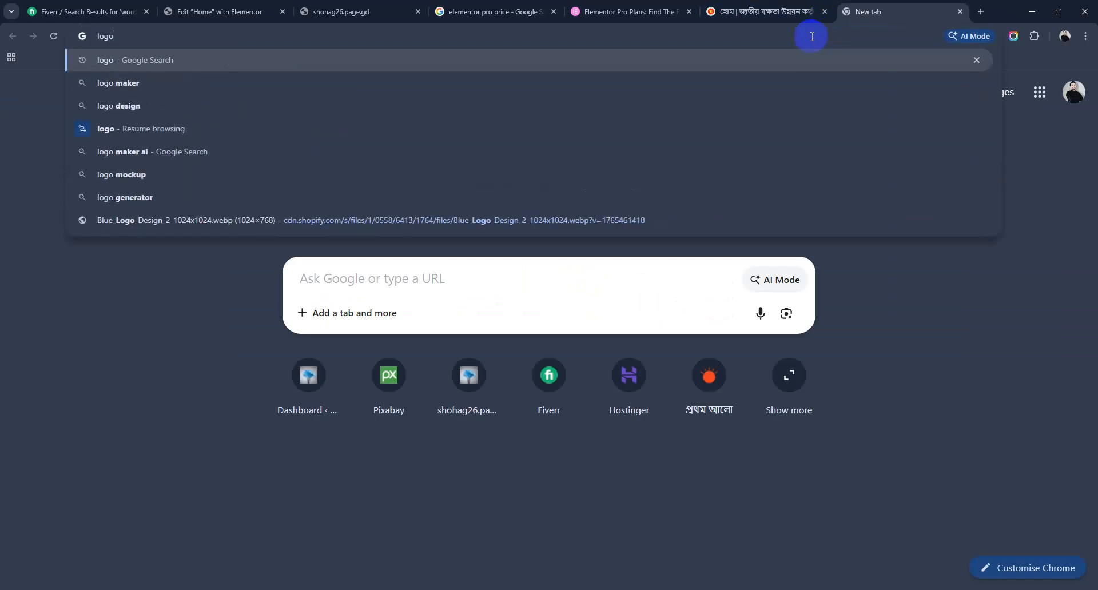
key("BackSpace")
key("BackSpace")
key("BackSpace")
key("BackSpace")
type("blue coilor")
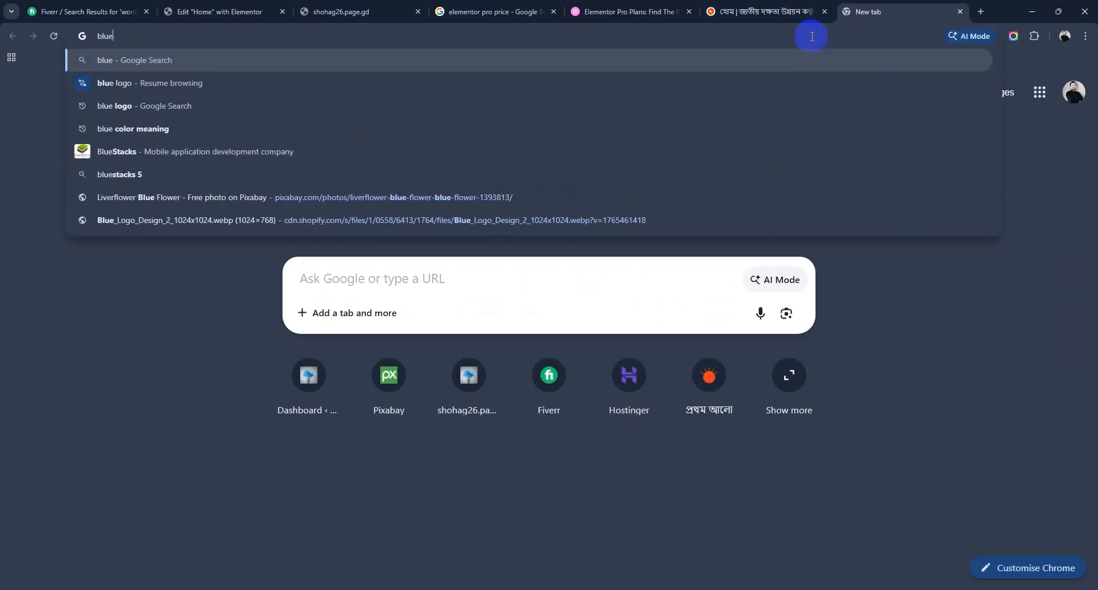
key("BackSpace")
key("BackSpace")
key("BackSpace")
key("BackSpace")
type("l")
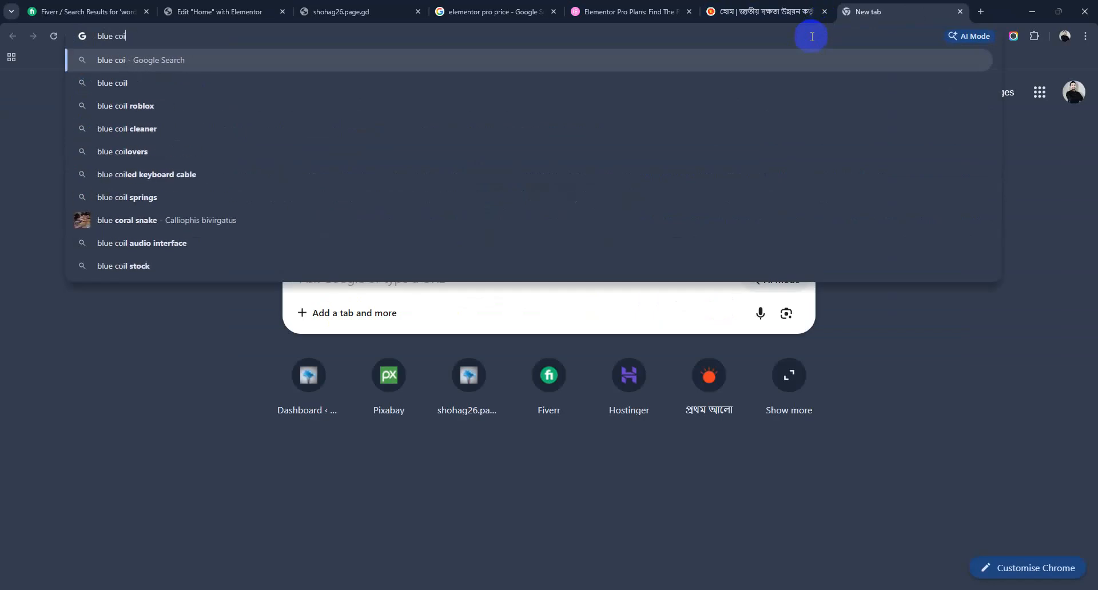
type("png logo")
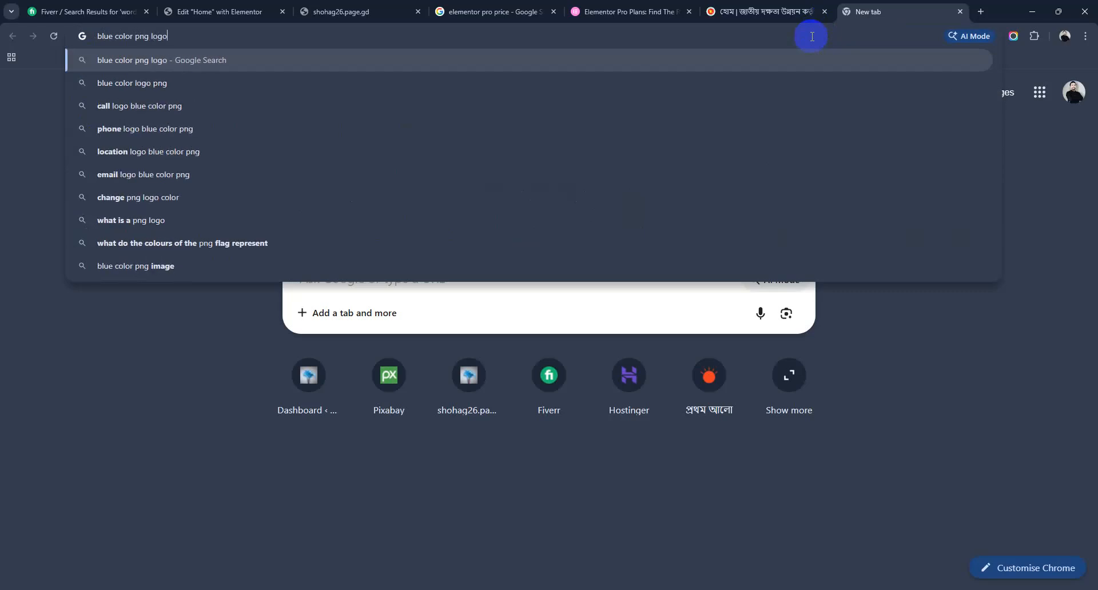
key("Return")
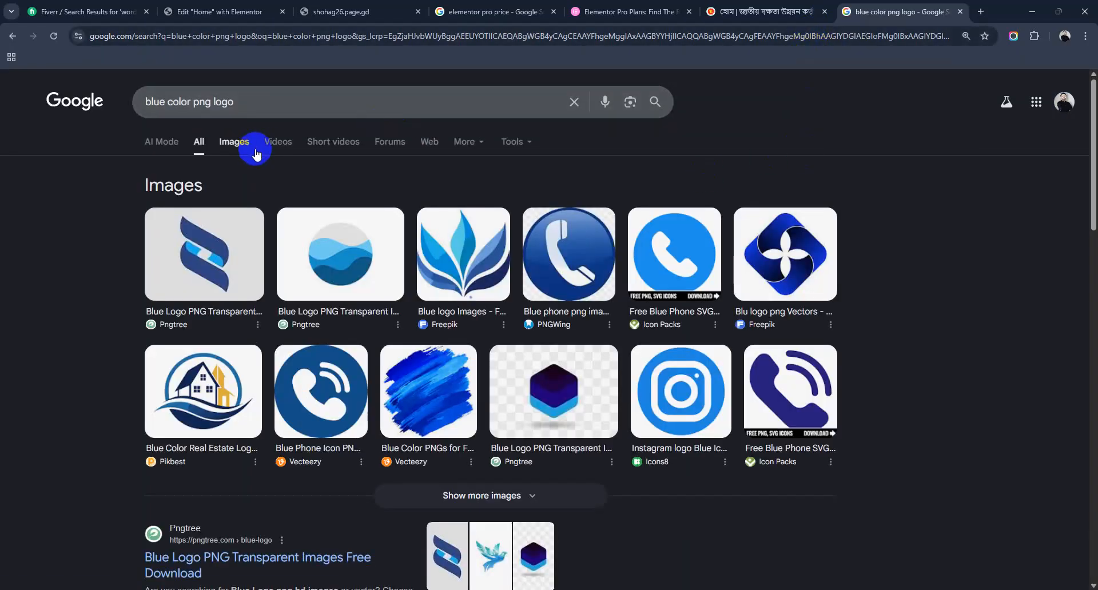
left_click(255, 152)
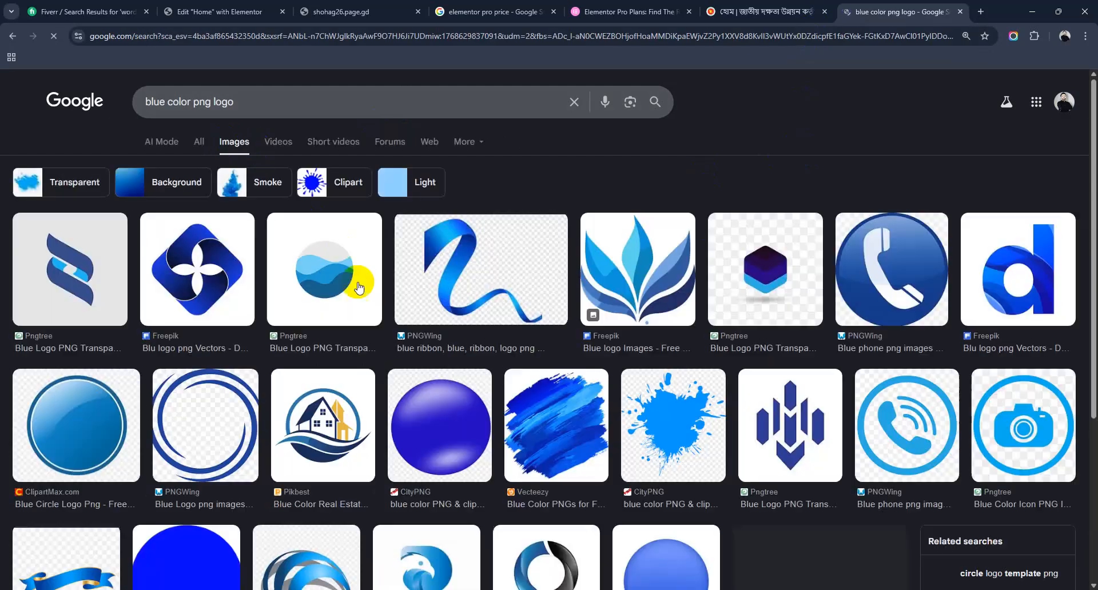
Browse the image results for a blue logo suitable for the page header
scroll(444, 342, "down", 10)
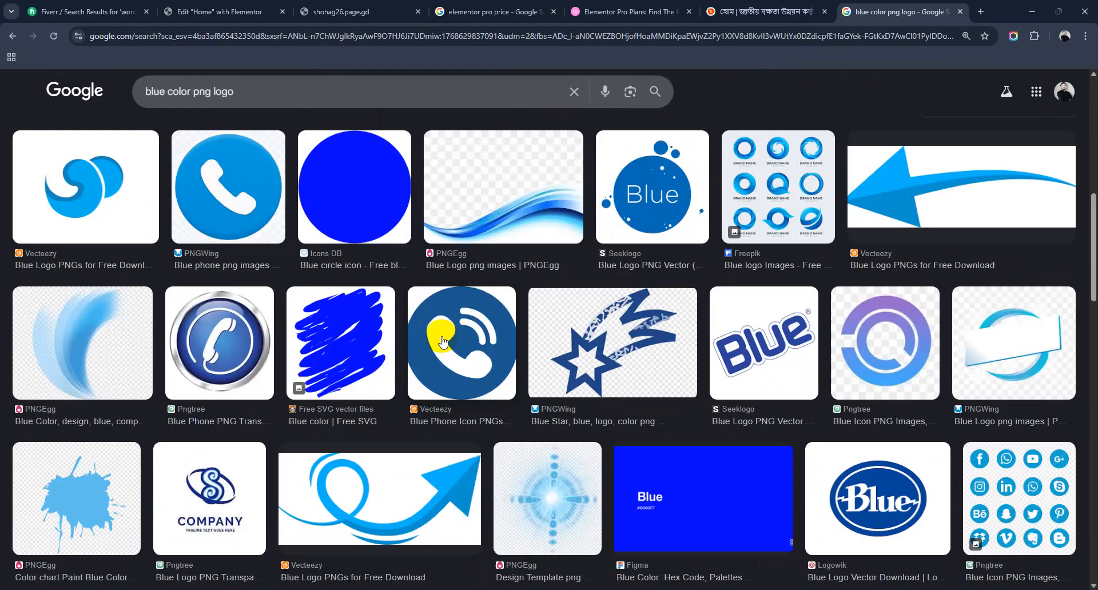
scroll(444, 342, "down", 8)
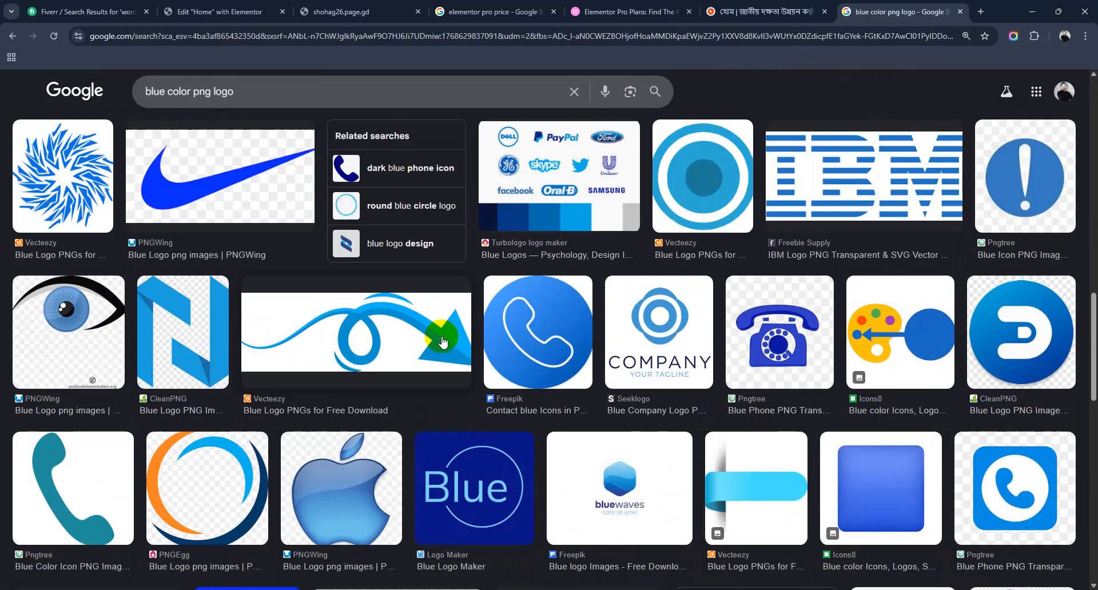
scroll(443, 342, "down", 4)
scroll(443, 341, "down", 3)
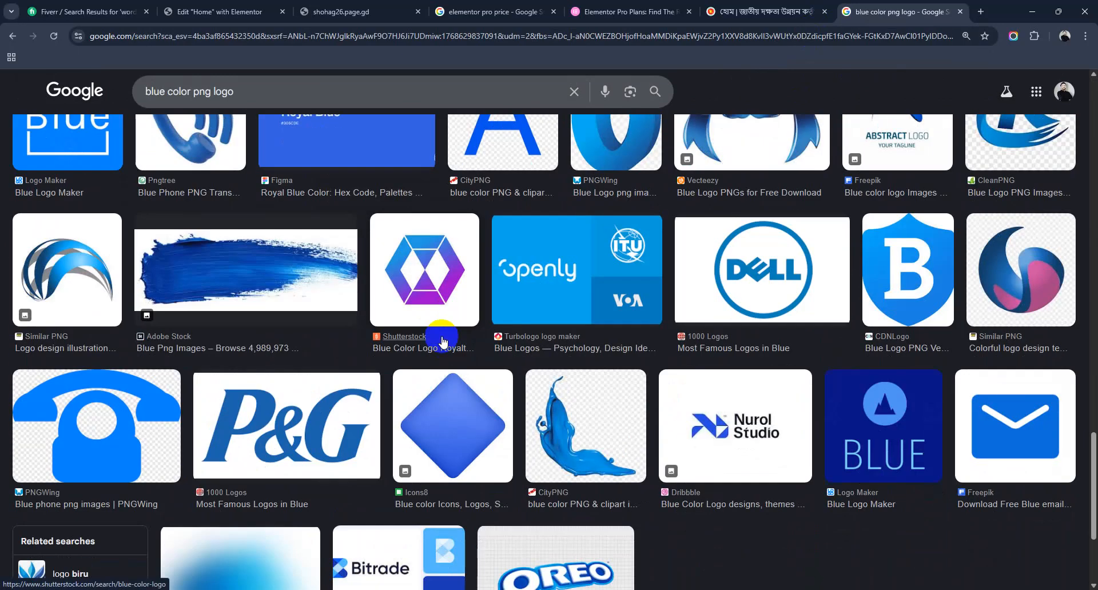
scroll(442, 342, "down", 8)
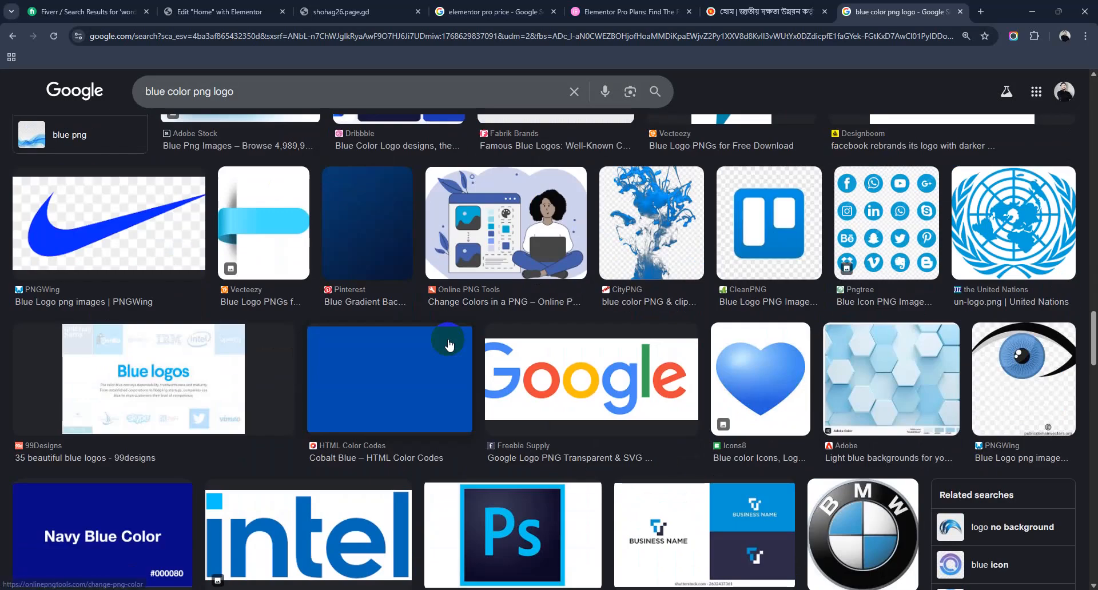
scroll(449, 344, "down", 10)
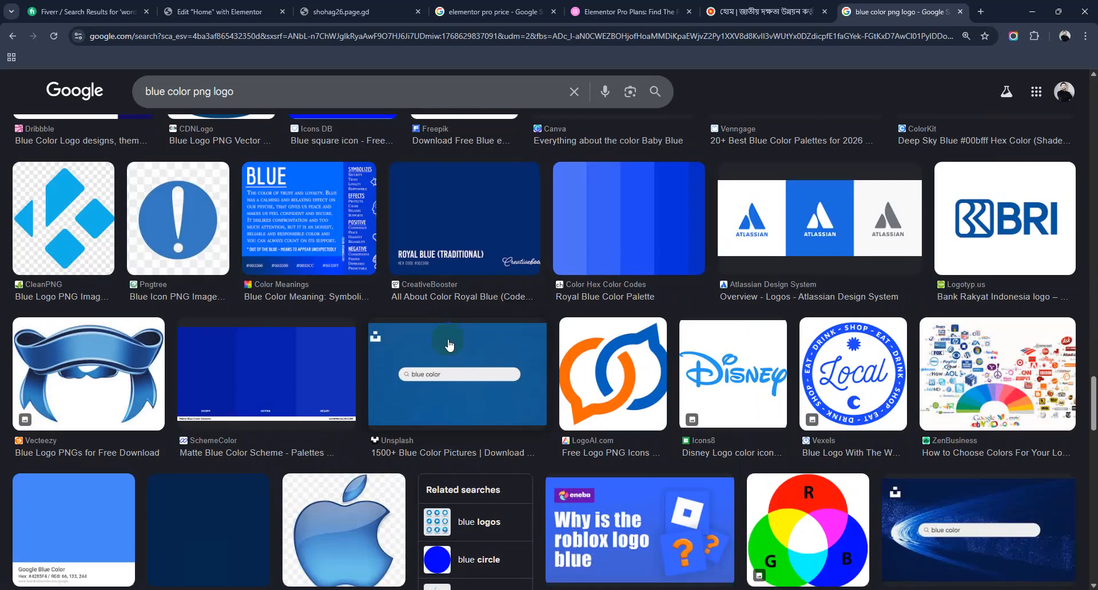
scroll(449, 343, "down", 10)
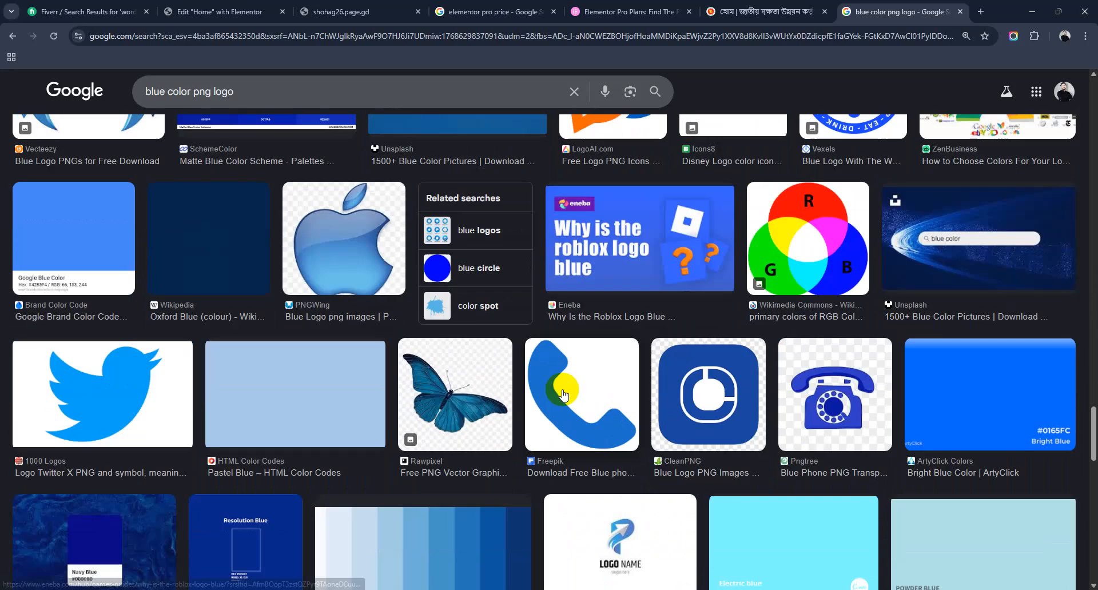
scroll(563, 394, "down", 9)
scroll(563, 395, "down", 6)
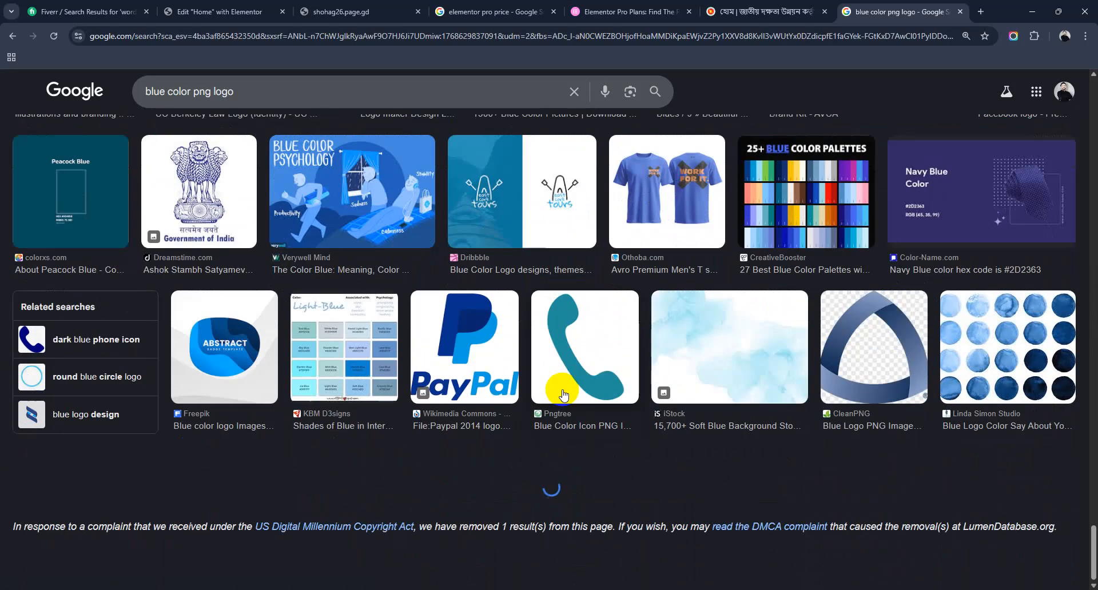
Search Google for "pngwing"
left_click(372, 35)
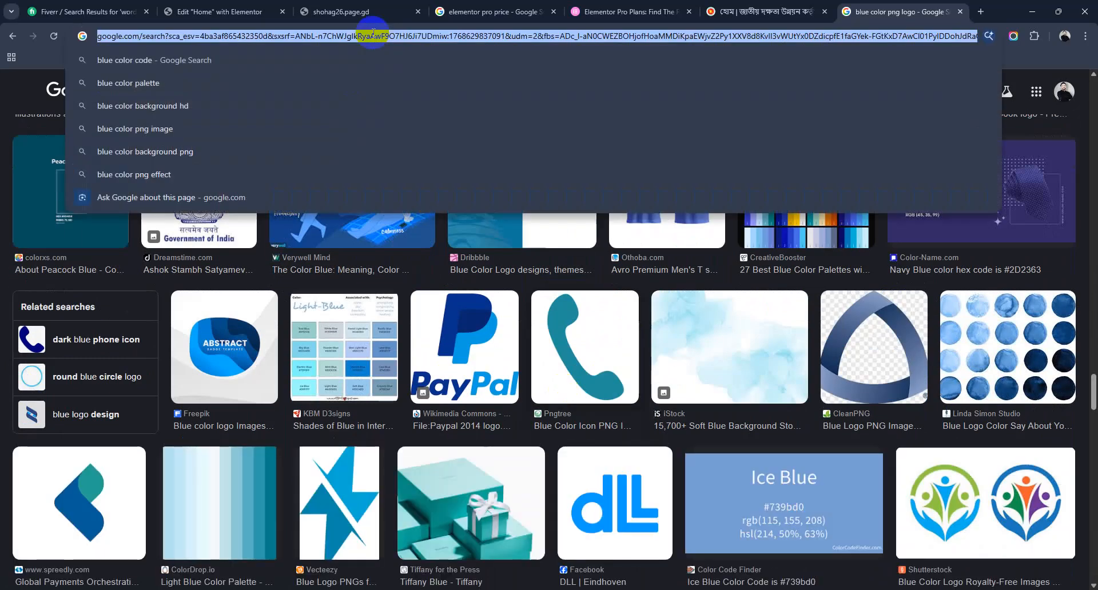
type("pngwing")
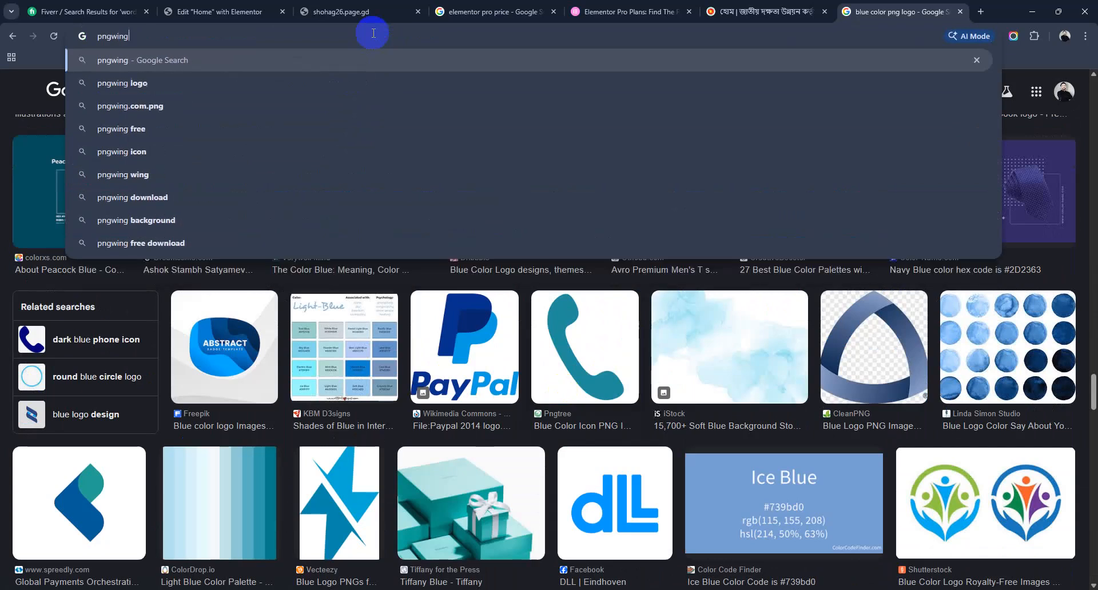
key("Return")
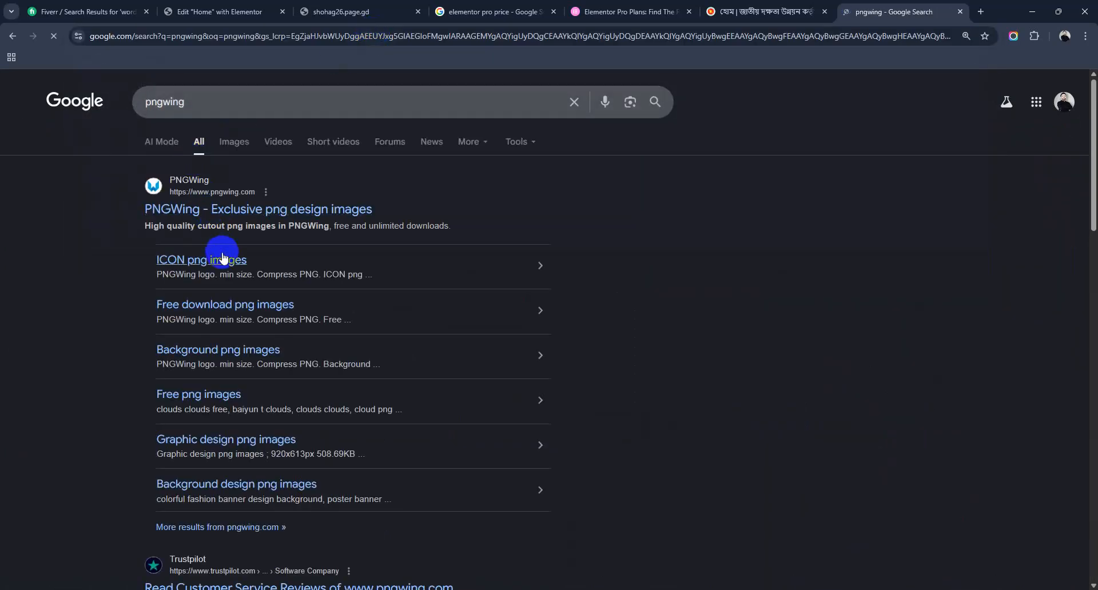
Open the PNGWing website from the search results and search it for "logo"
left_click(231, 212)
left_click(501, 225)
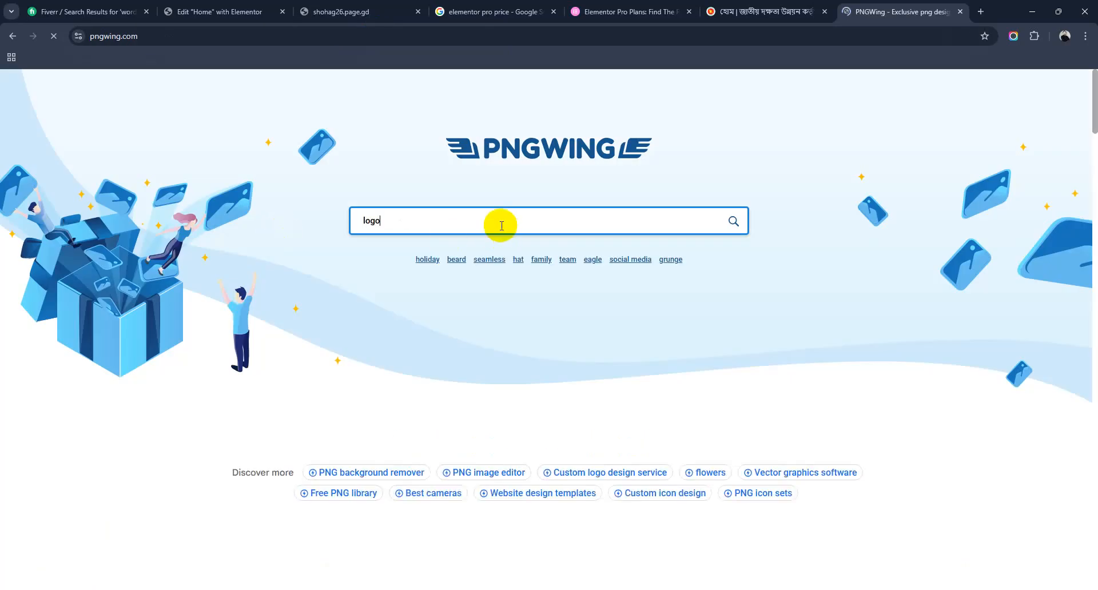
key("Return")
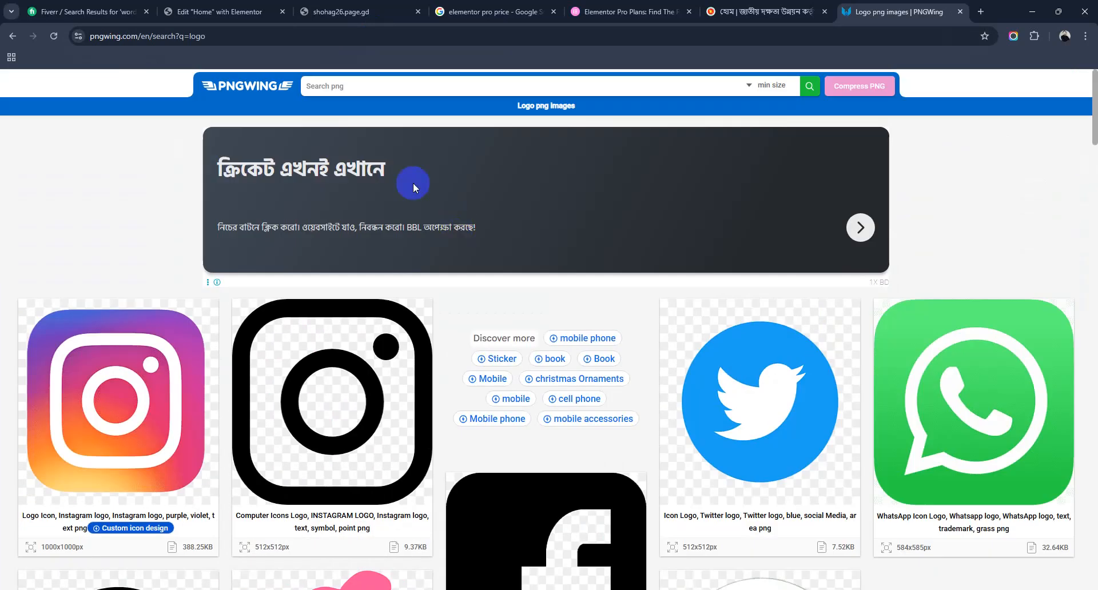
Browse the first page of PNGWing logo results and move on to page 2, dismissing the ad
scroll(504, 379, "down", 15)
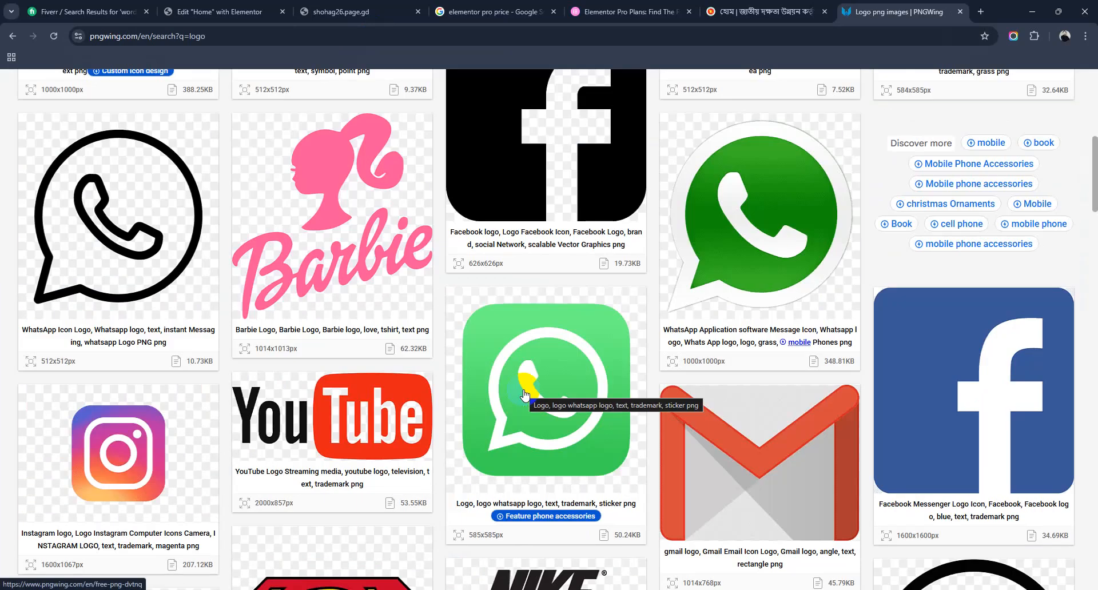
scroll(524, 394, "down", 15)
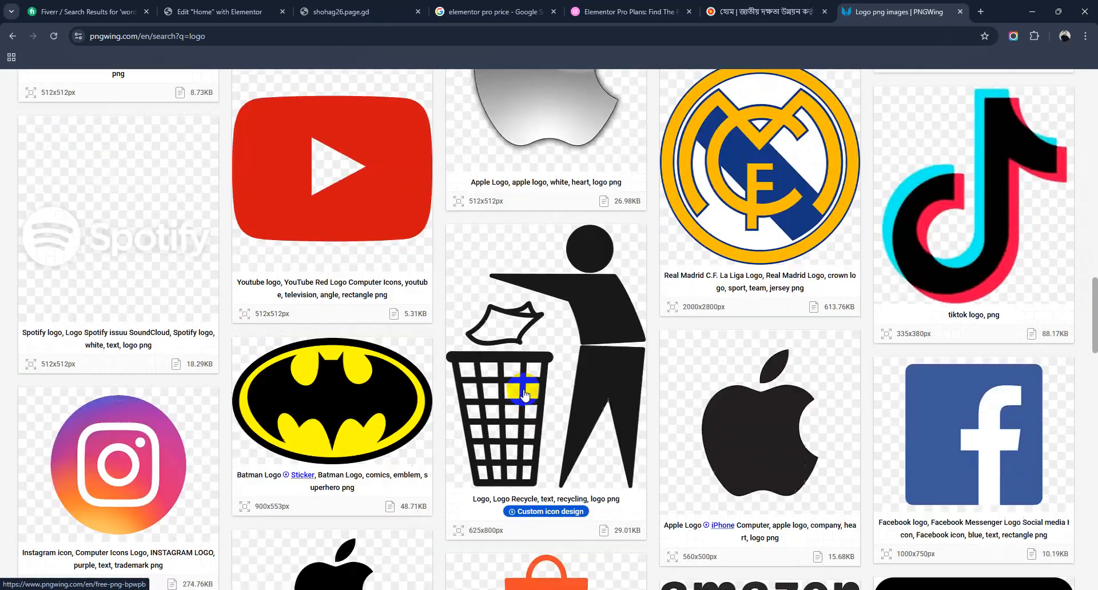
scroll(523, 394, "down", 15)
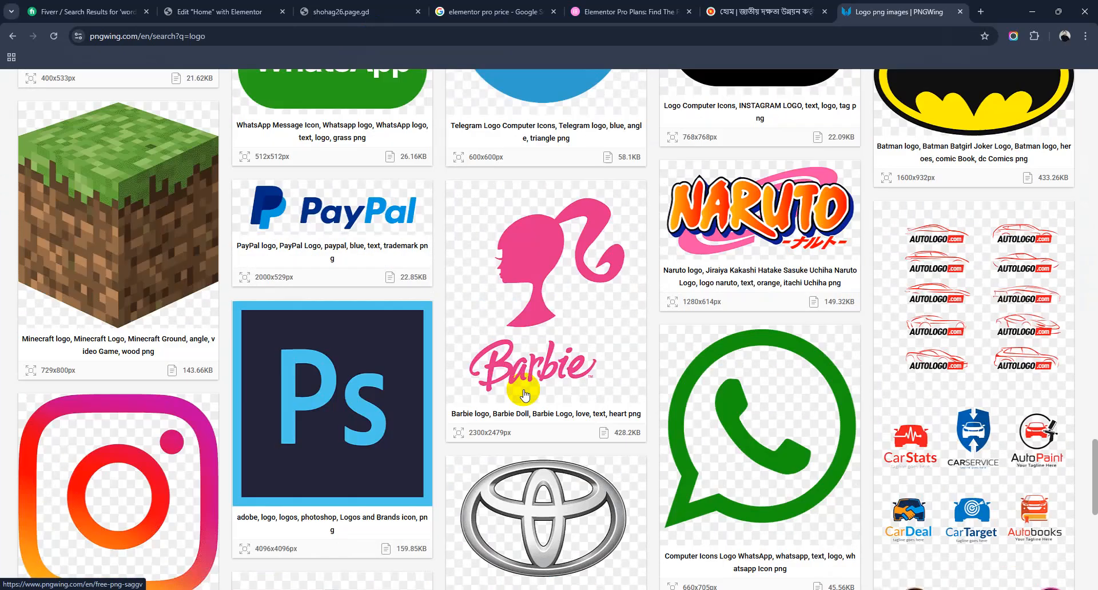
scroll(524, 390, "down", 7)
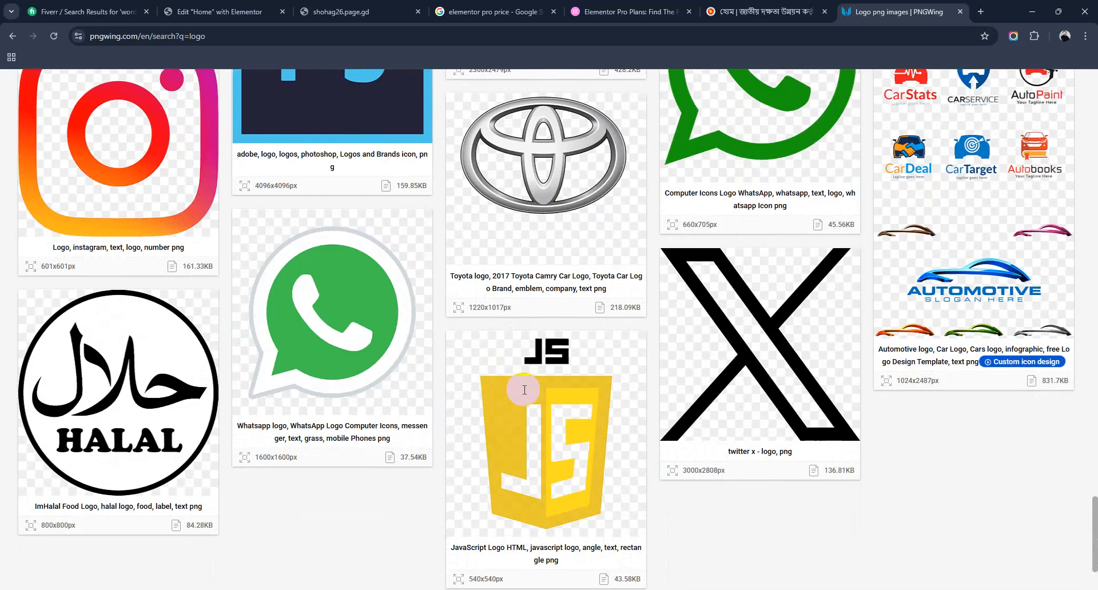
scroll(524, 391, "up", 3)
scroll(525, 395, "down", 3)
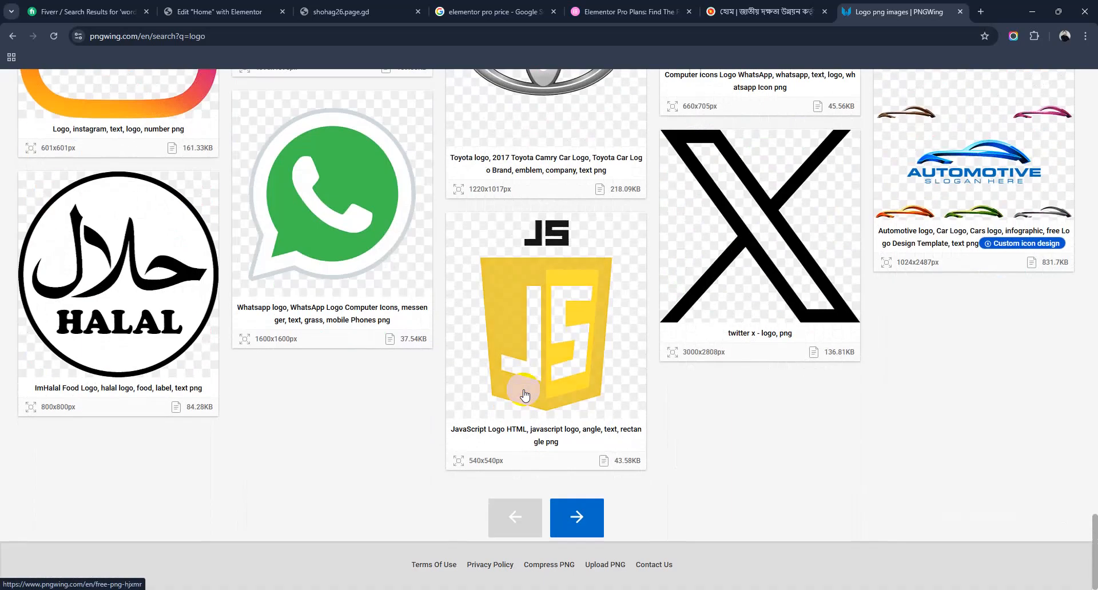
left_click(580, 518)
left_click(565, 372)
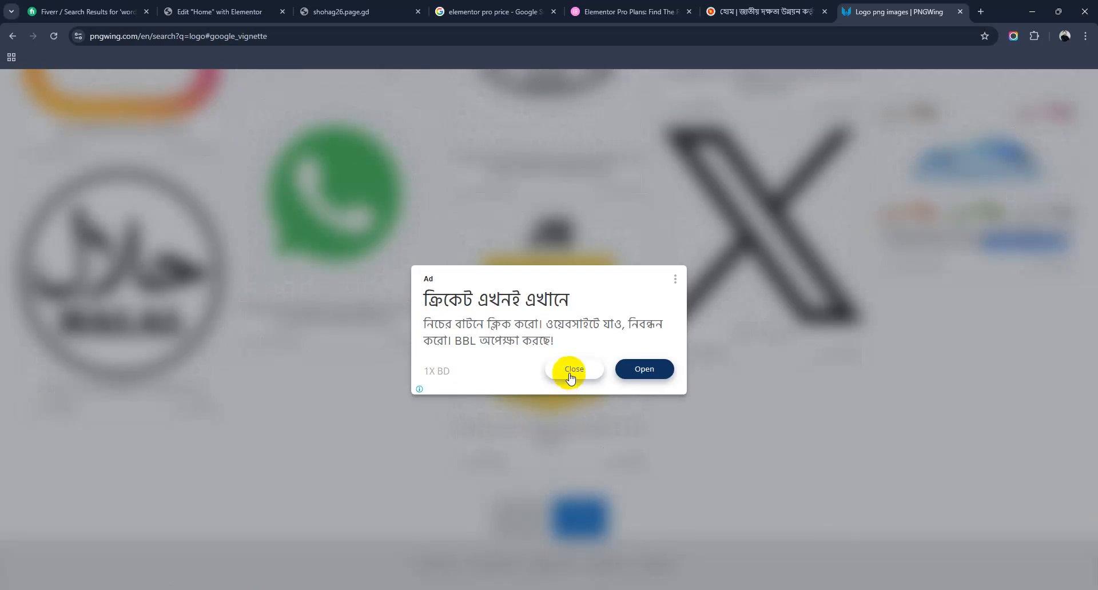
Find the Pokémon logo on the second results page and download its PNG file
scroll(490, 460, "down", 5)
scroll(489, 463, "down", 11)
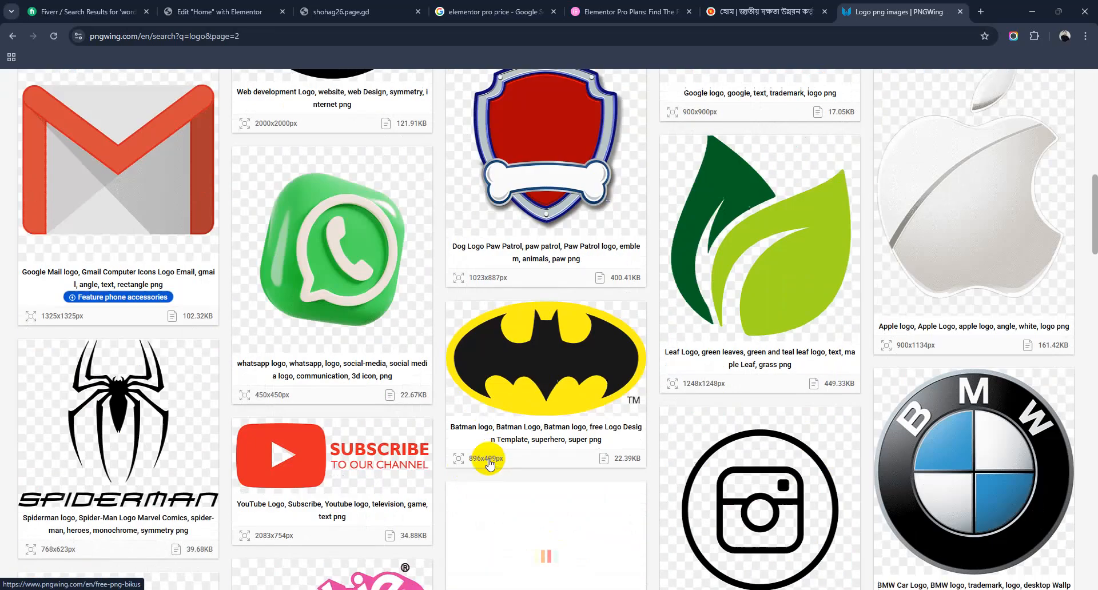
scroll(489, 463, "down", 5)
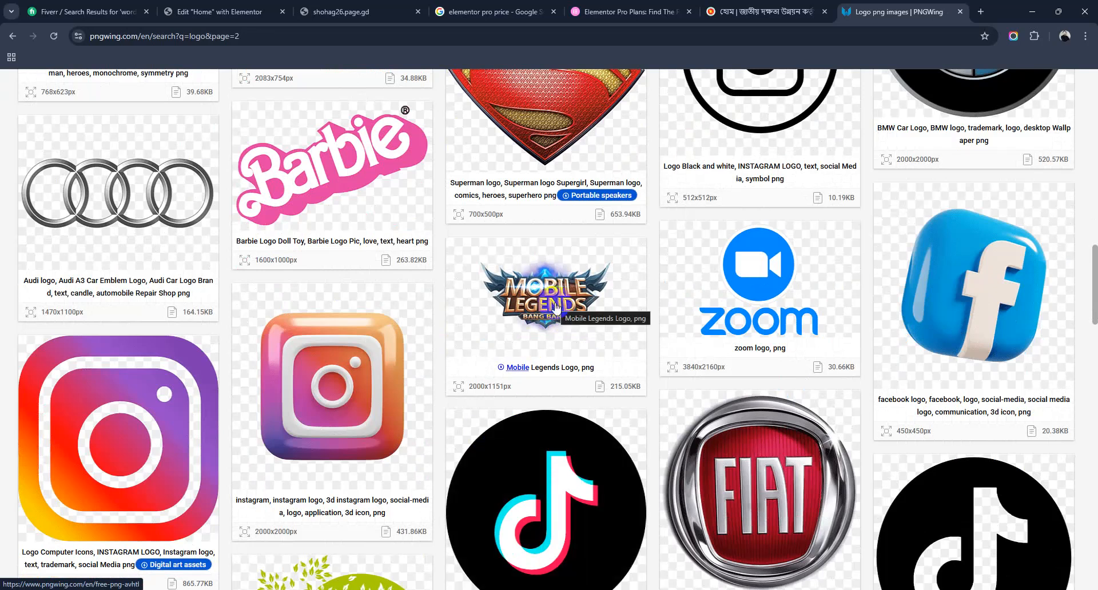
scroll(557, 312, "down", 6)
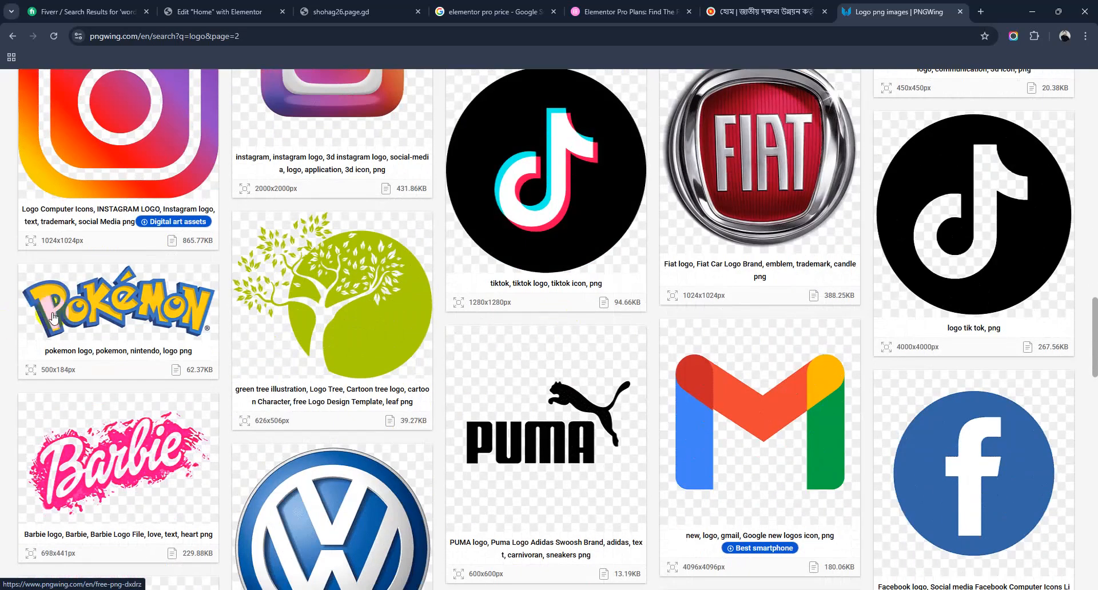
left_click(152, 319)
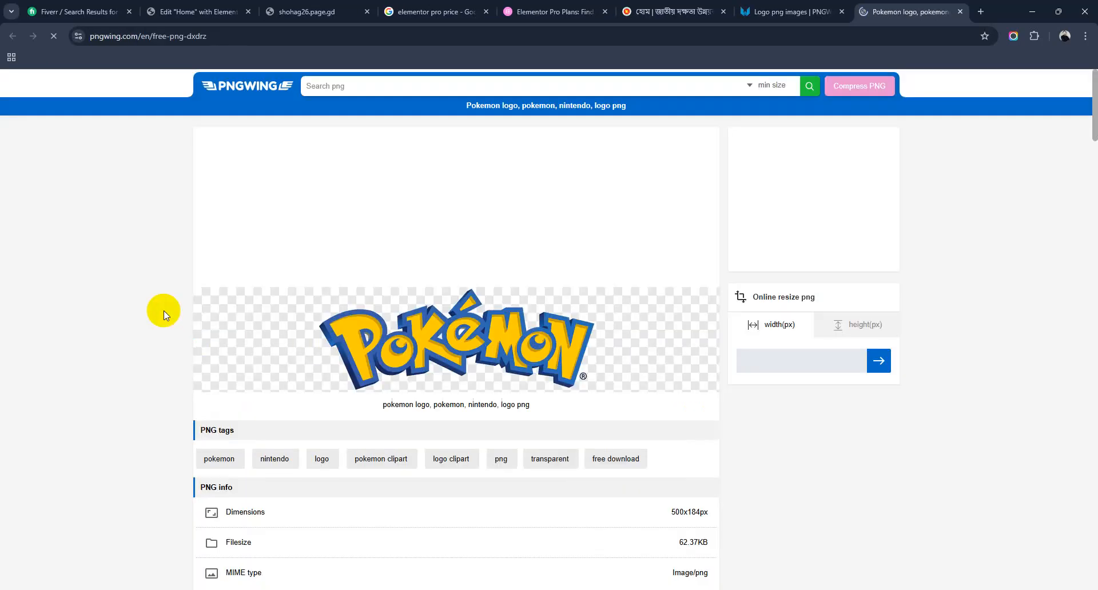
scroll(636, 362, "down", 3)
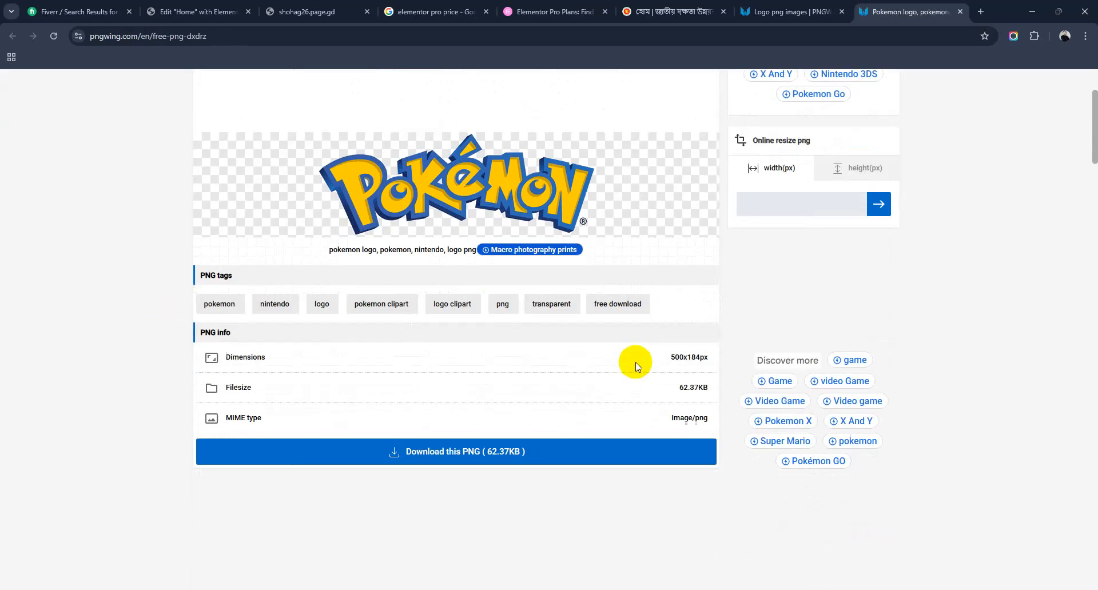
left_click(447, 438)
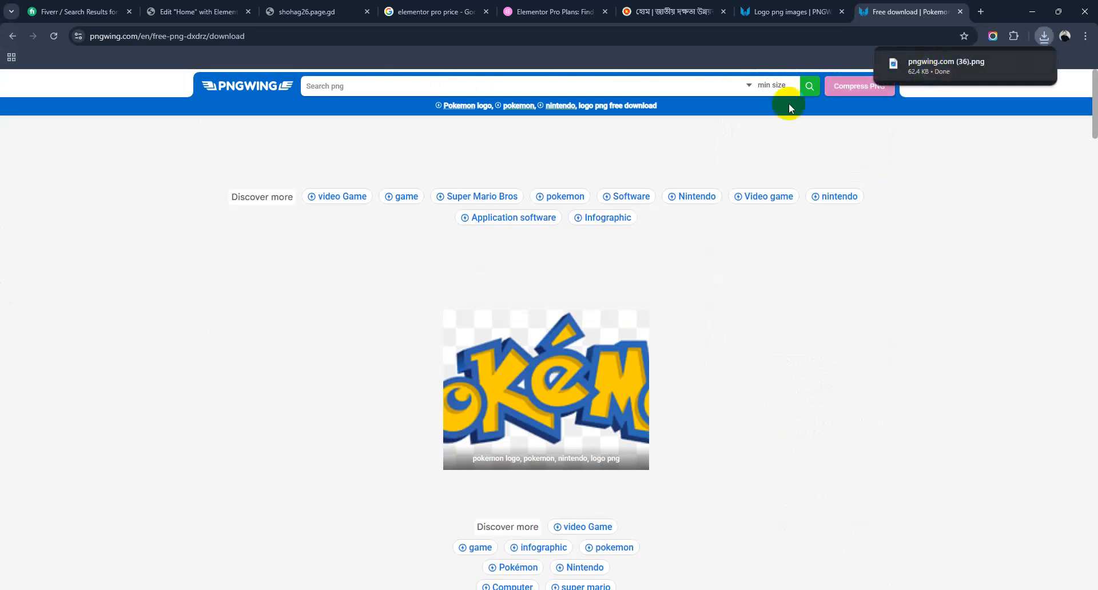
Return to the Elementor editor, upload the downloaded pngwing.com (36).png and insert it into the Image widget
left_click(183, 7)
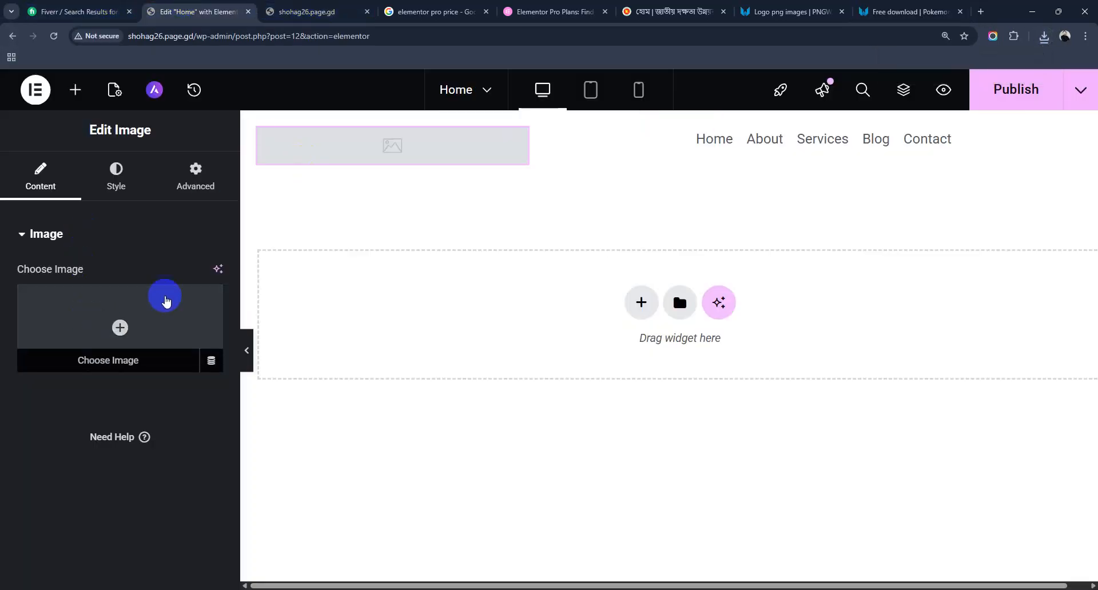
left_click(119, 327)
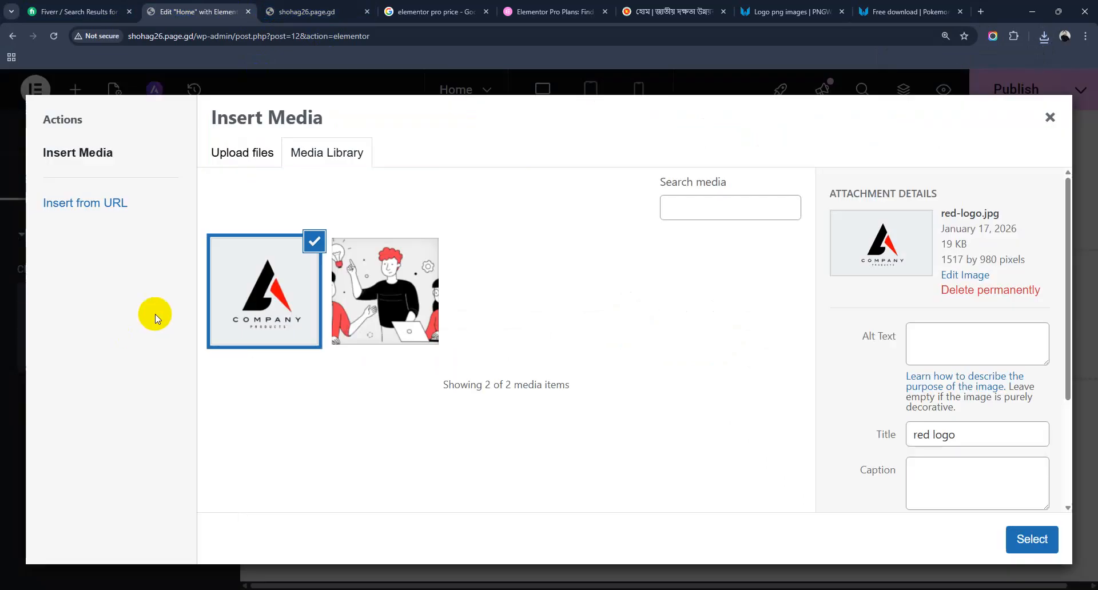
left_click(252, 150)
left_click(625, 363)
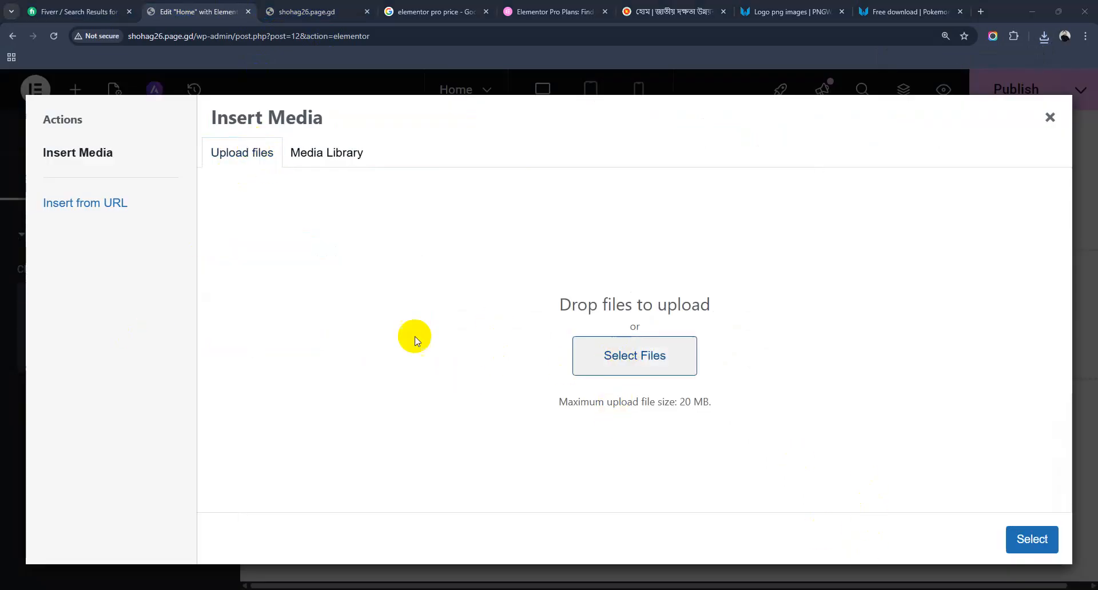
left_click(124, 114)
left_click(319, 464)
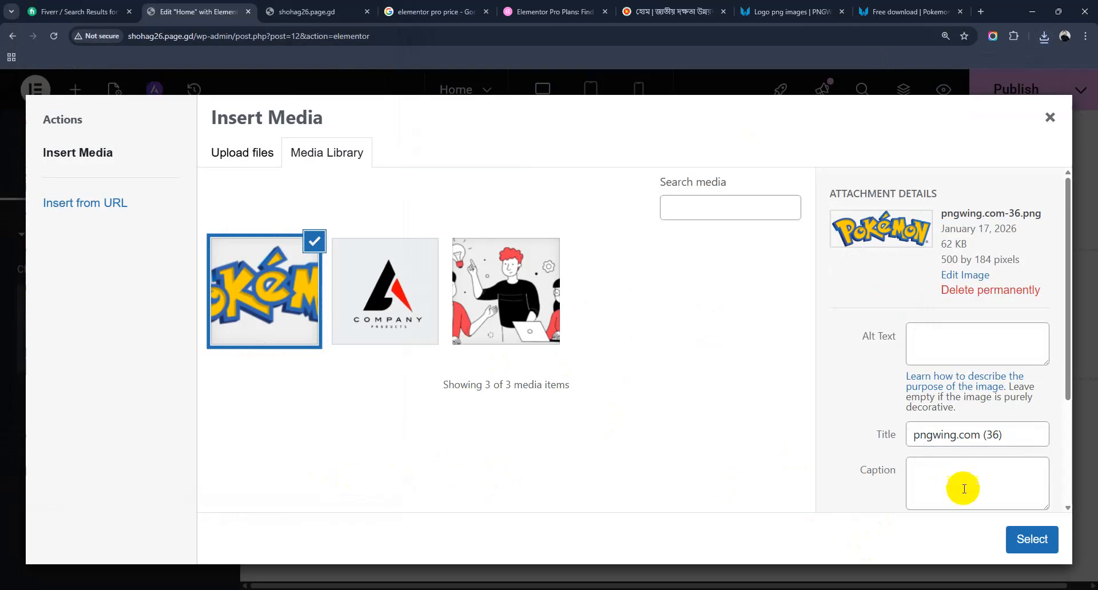
left_click(1033, 539)
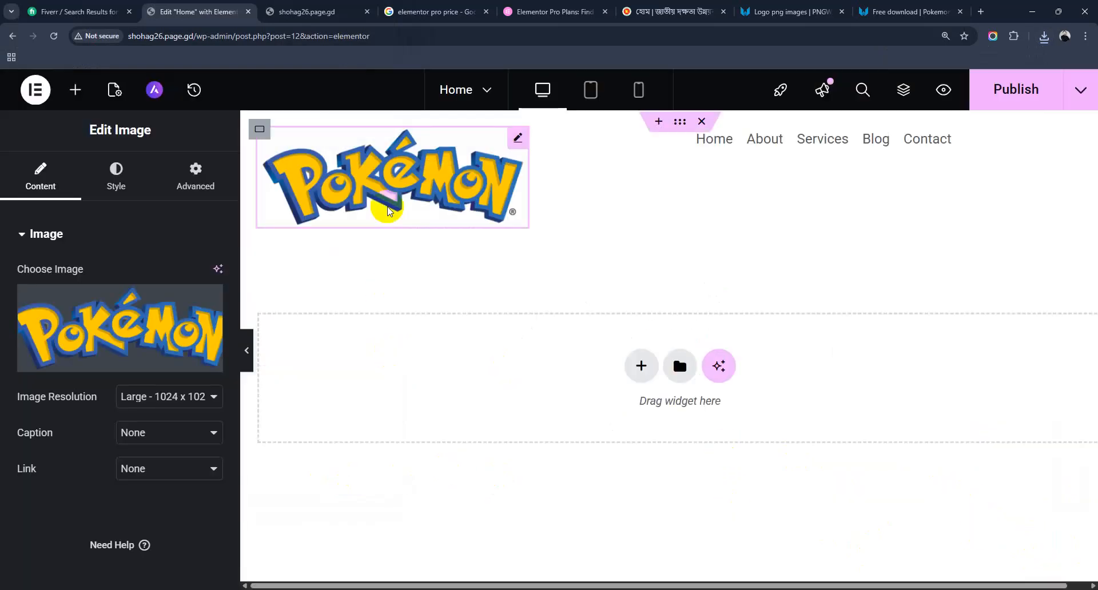
Set the logo's image resolution to Full
scroll(147, 443, "down", 2)
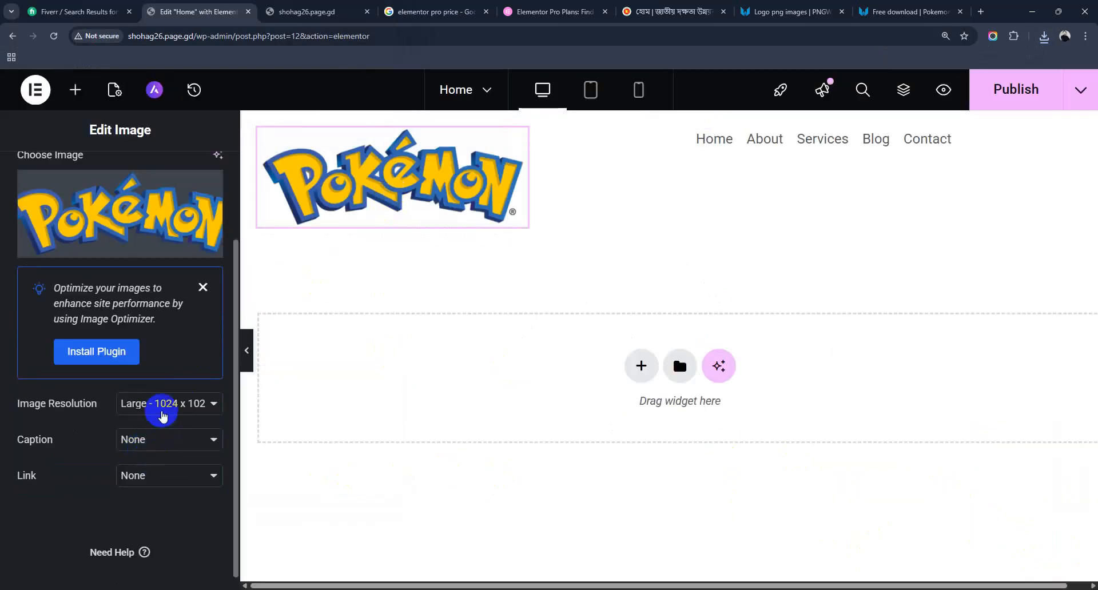
left_click(162, 409)
left_click(155, 509)
left_click(161, 406)
left_click(142, 527)
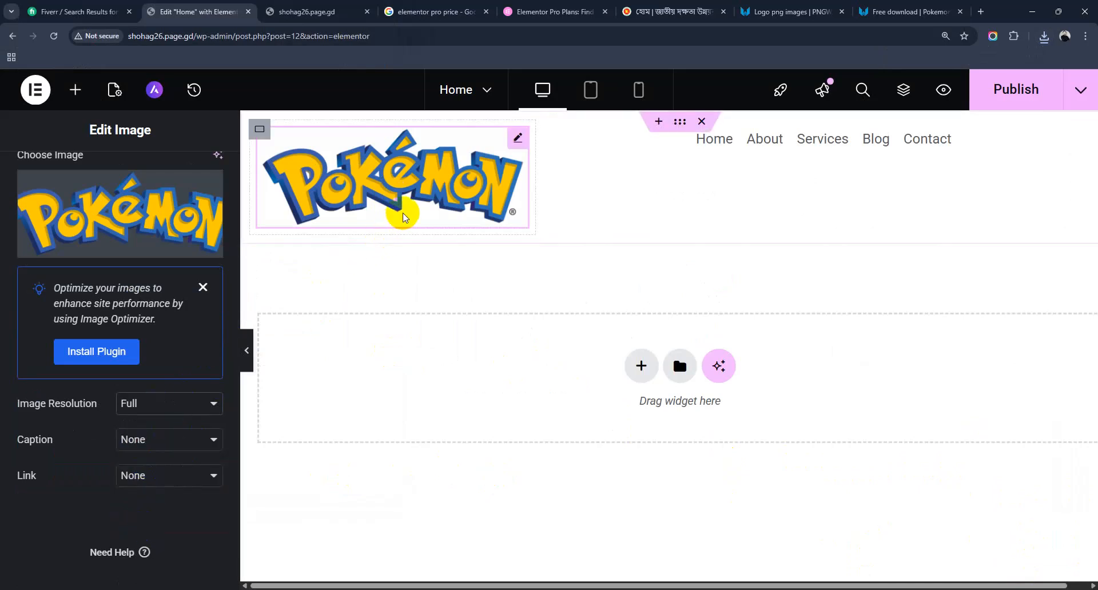
Set the logo image's opacity to 1 and its max width to 32%
scroll(118, 217, "up", 2)
left_click(116, 186)
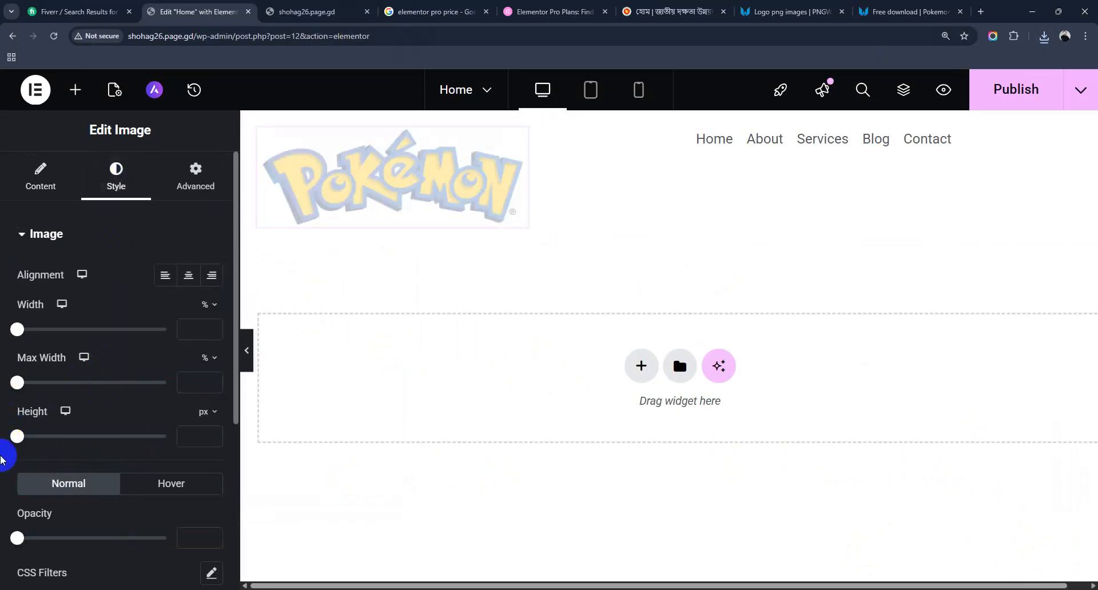
scroll(60, 500, "down", 1)
left_click_drag(18, 481, 180, 490)
scroll(119, 501, "down", 4)
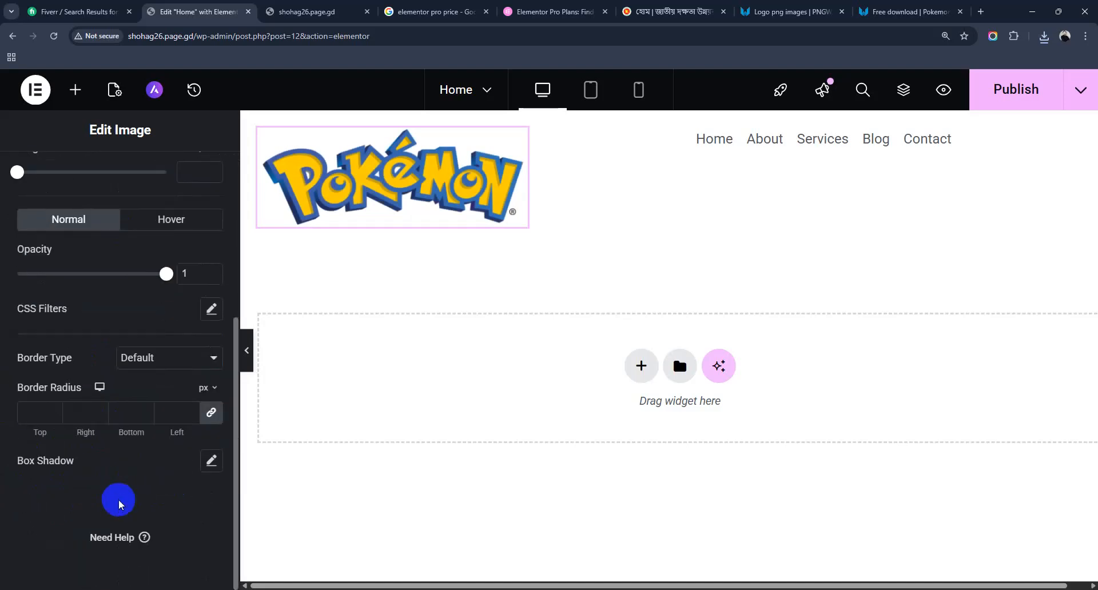
scroll(119, 503, "up", 5)
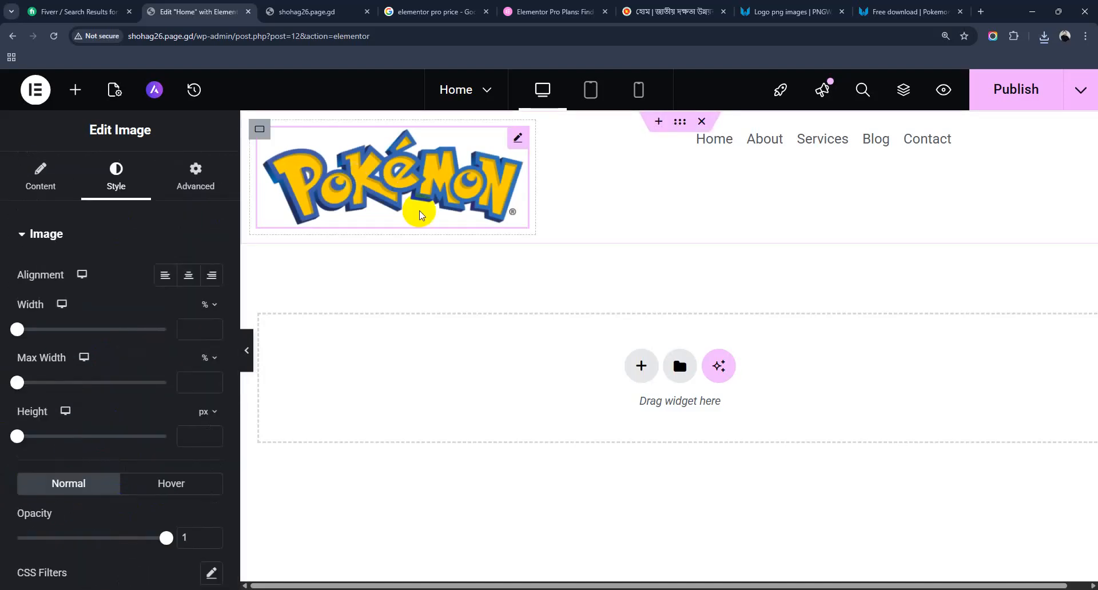
left_click_drag(17, 382, 64, 397)
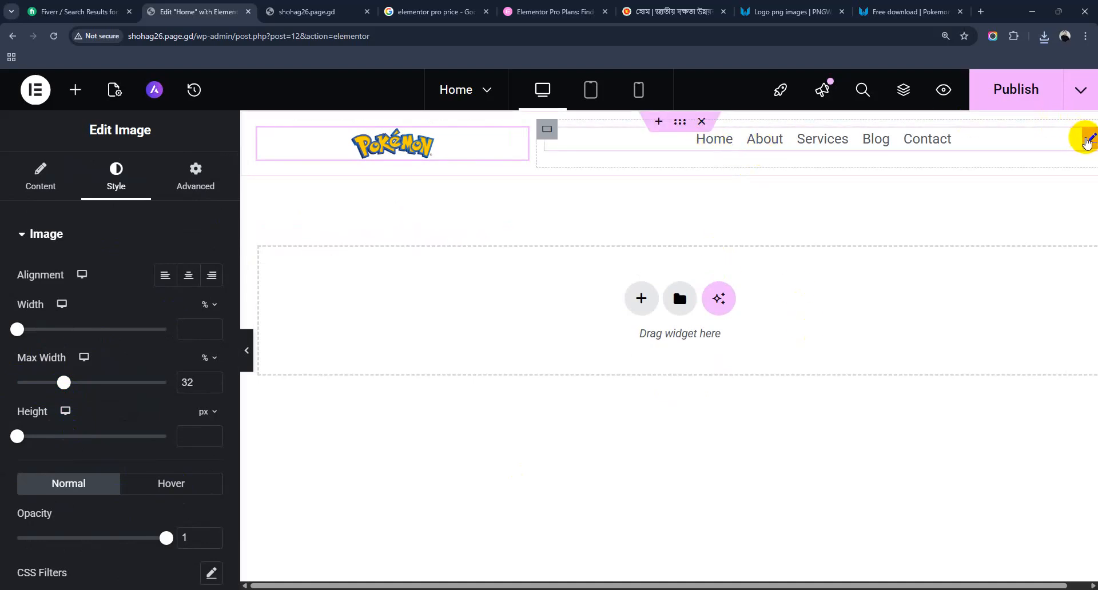
Set the Icon List menu's size to Shrink and its order to End
left_click(1080, 136)
scroll(157, 411, "down", 1)
scroll(151, 400, "up", 1)
left_click(177, 182)
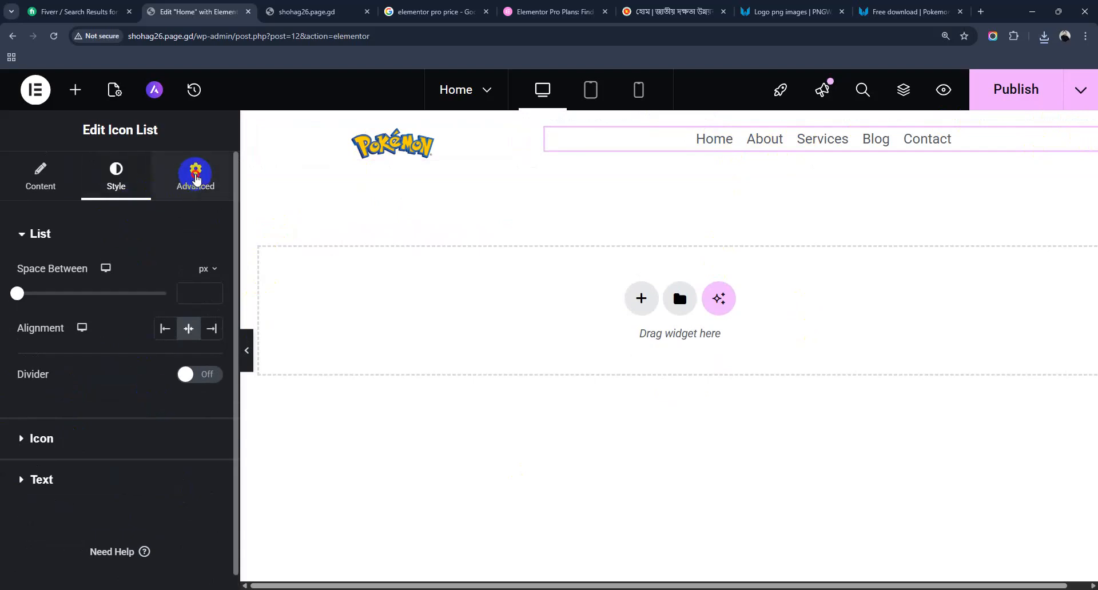
scroll(146, 437, "down", 6)
scroll(146, 437, "up", 4)
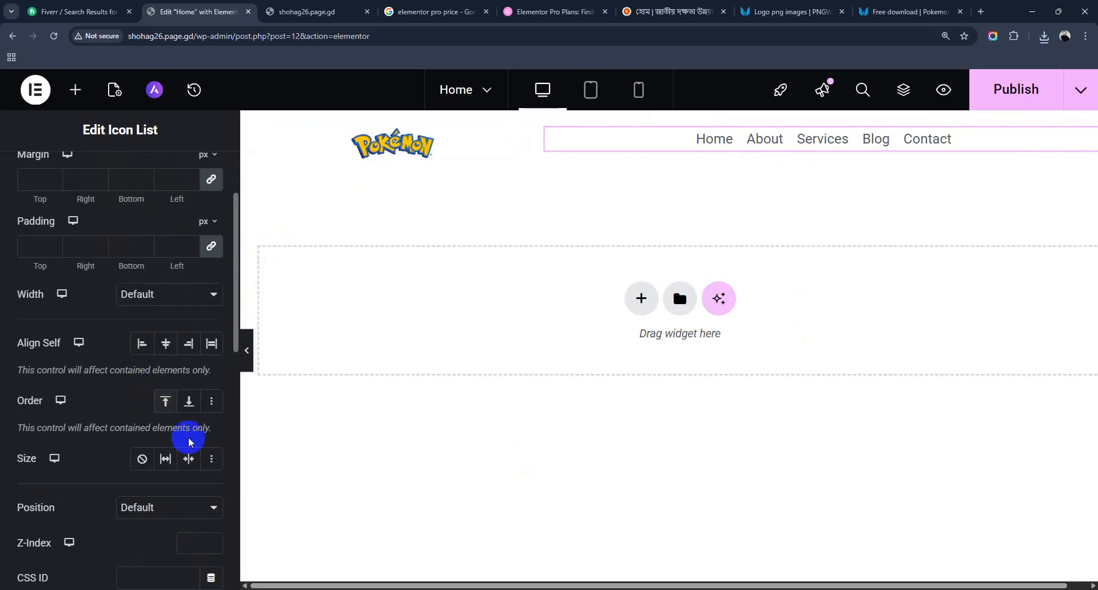
left_click(192, 460)
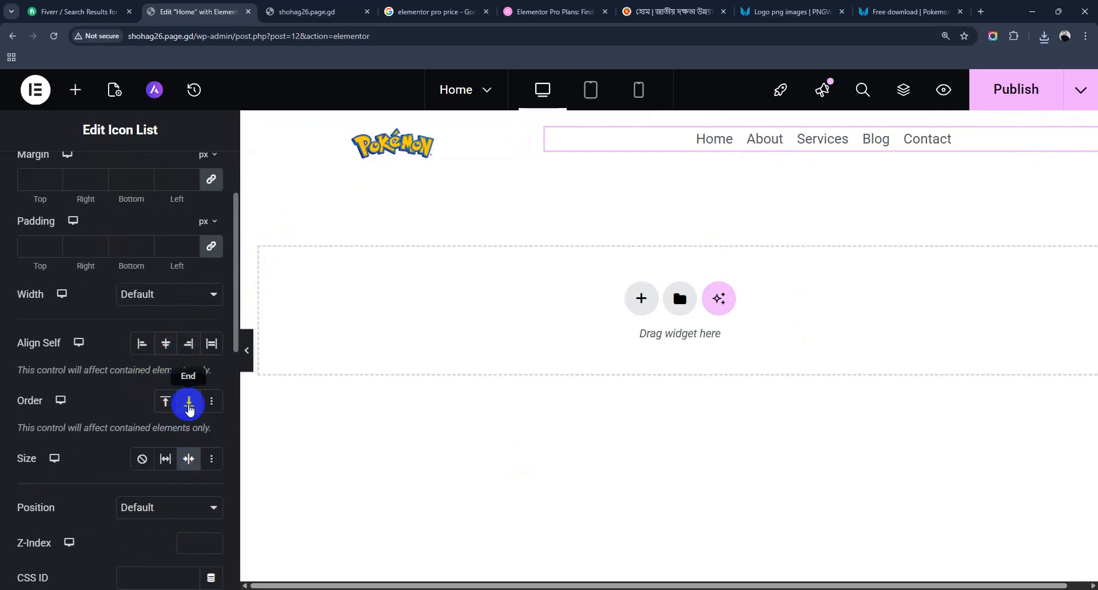
left_click(189, 402)
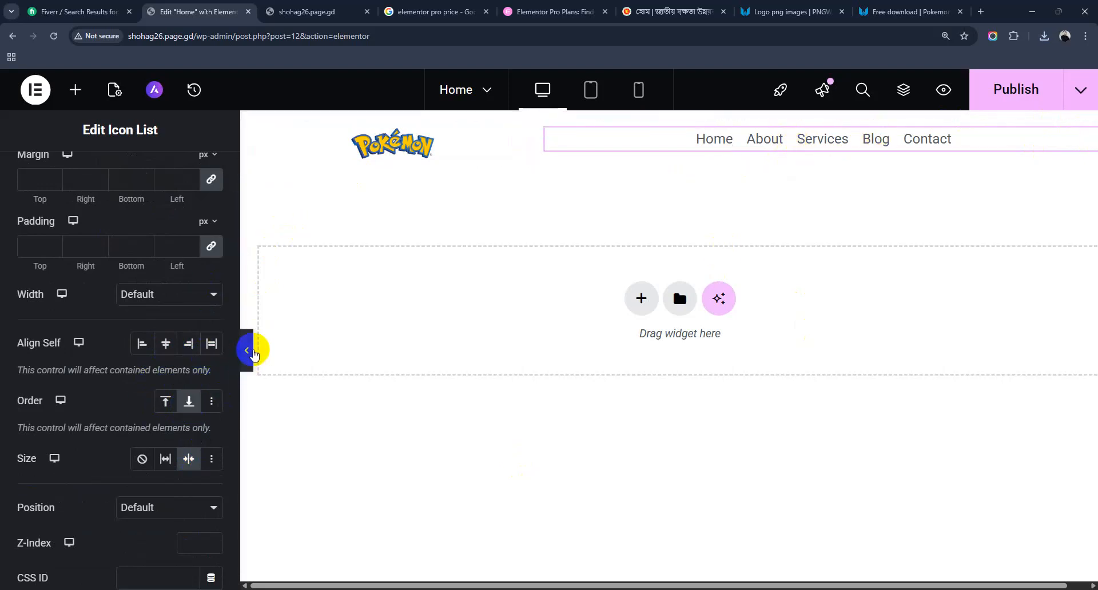
Preview the header row with the editing panel hidden, check the live site's tab, and return to editing
left_click(250, 350)
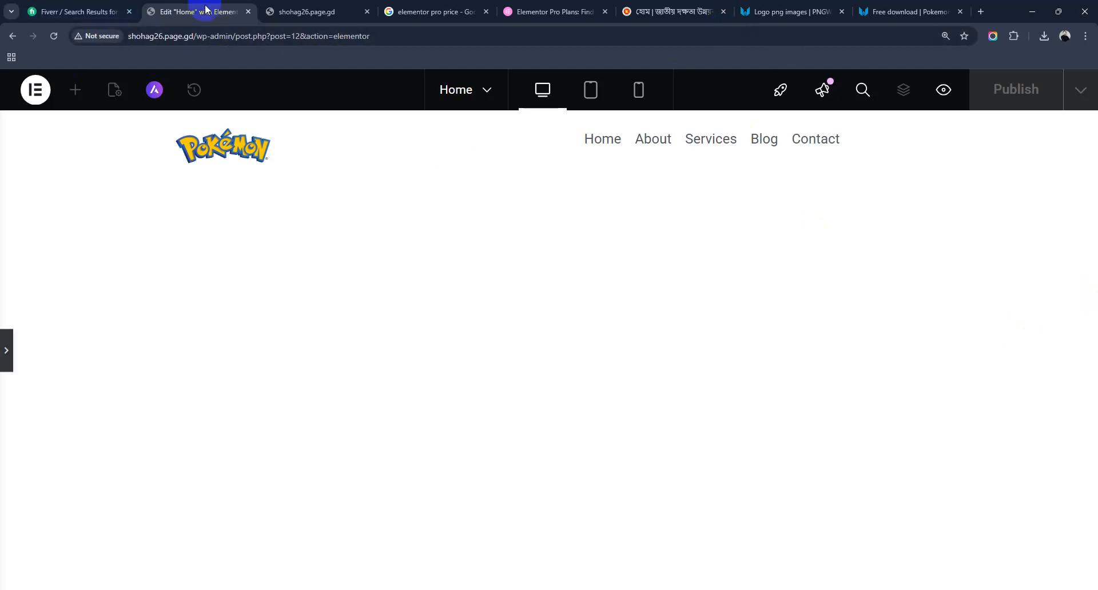
left_click(359, 17)
left_click(134, 122)
left_click(197, 12)
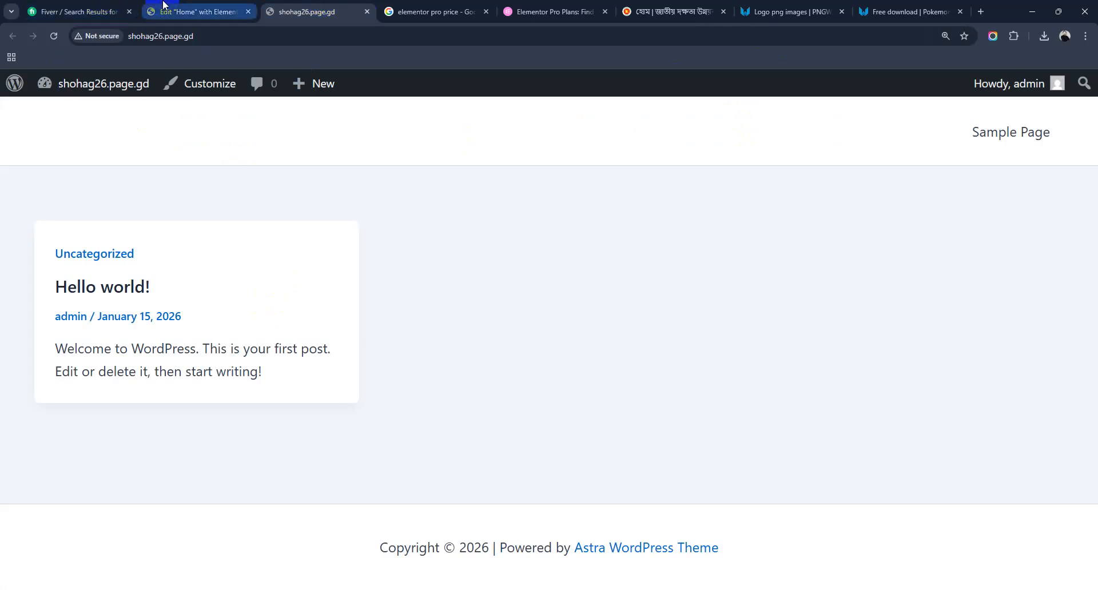
left_click(6, 346)
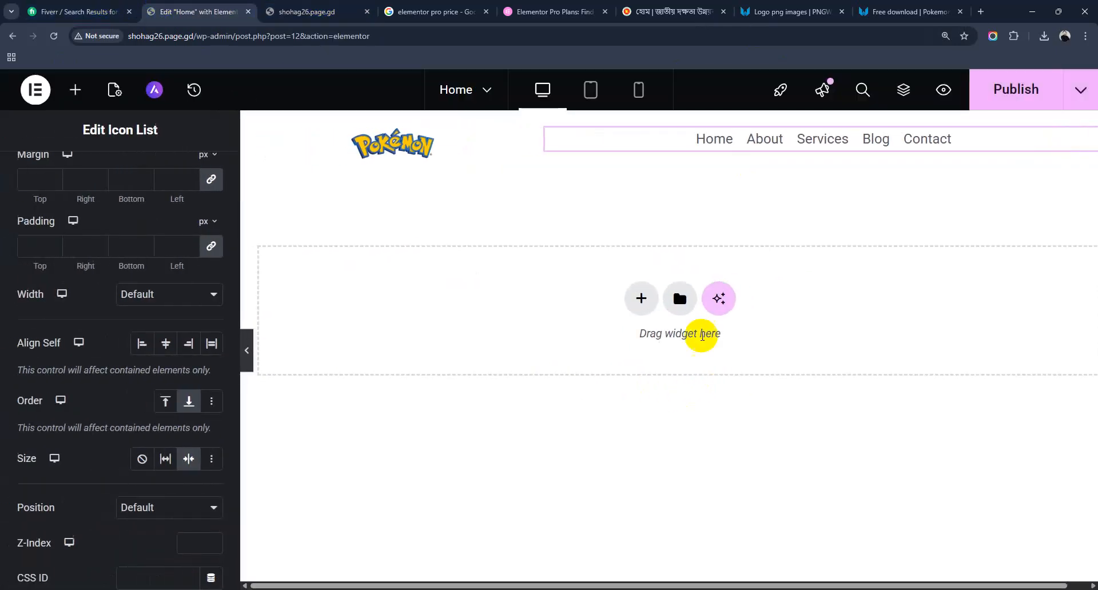
Add a single-column container with vertical direction below the header row
left_click(642, 303)
left_click(625, 351)
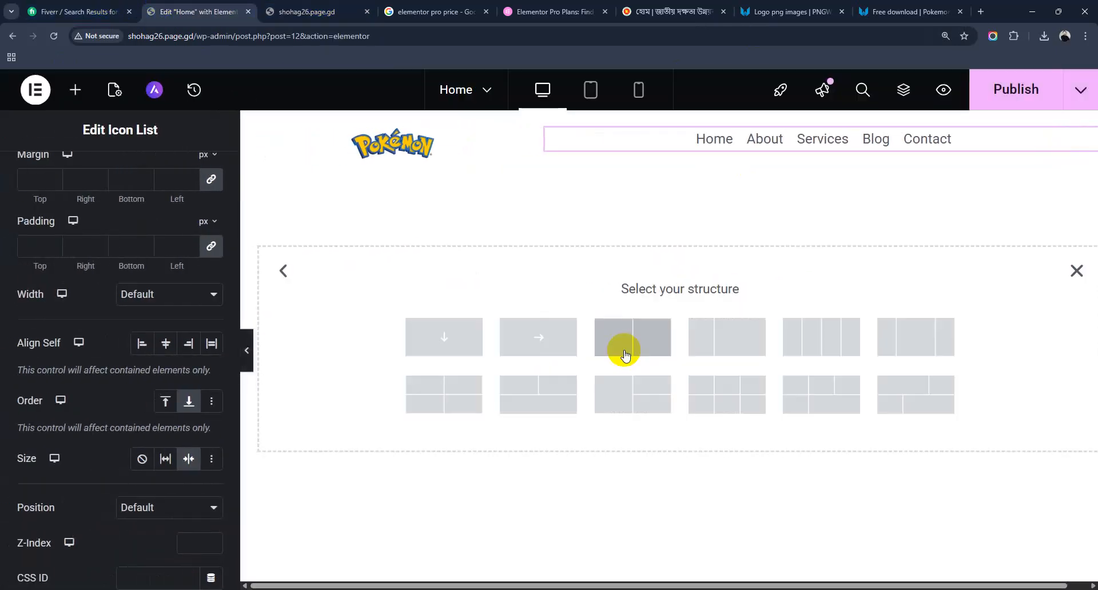
left_click(442, 344)
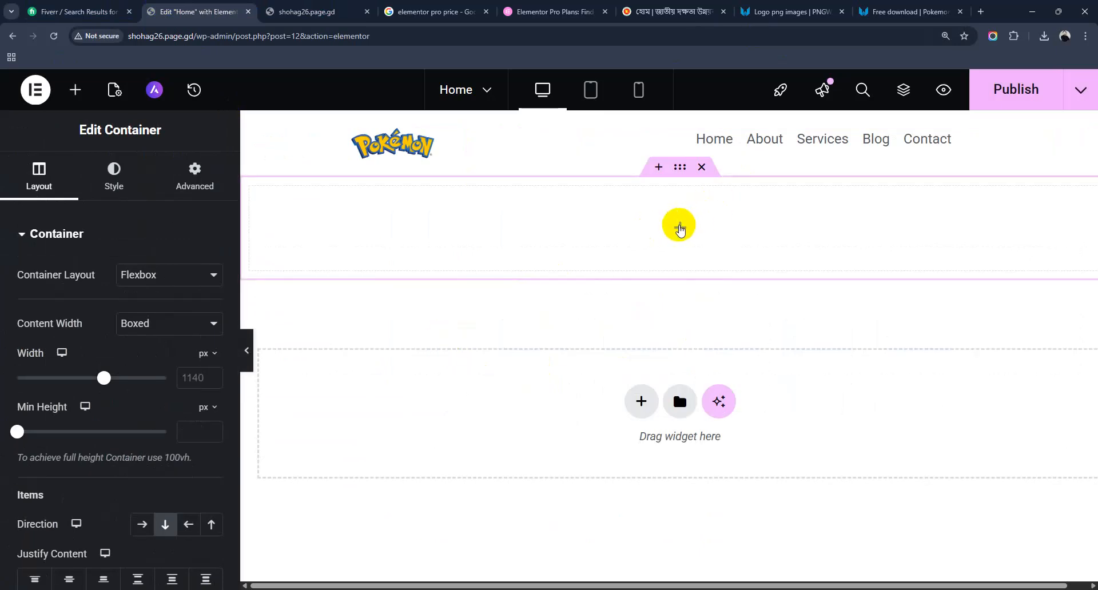
Add an Image Carousel widget to the empty container below the header row
left_click(677, 226)
left_click(128, 214)
type("car")
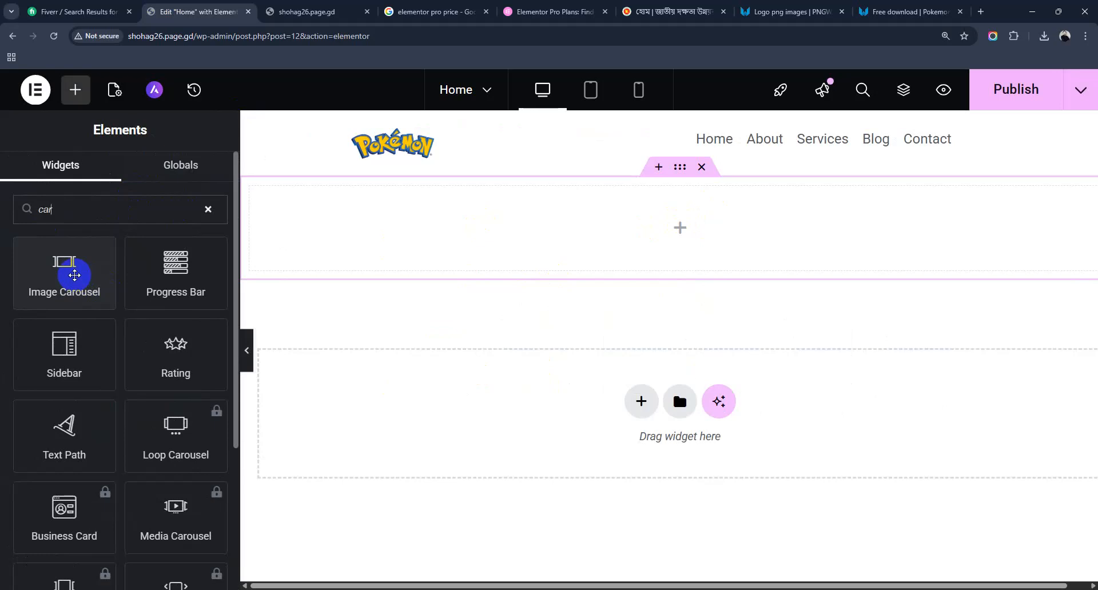
left_click_drag(74, 275, 657, 238)
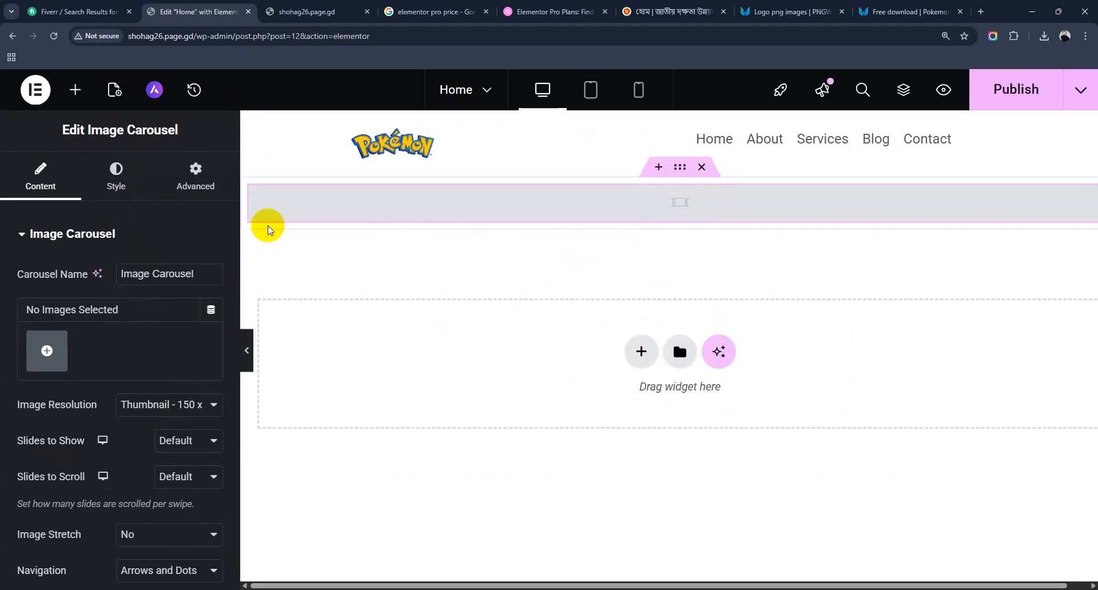
left_click(47, 351)
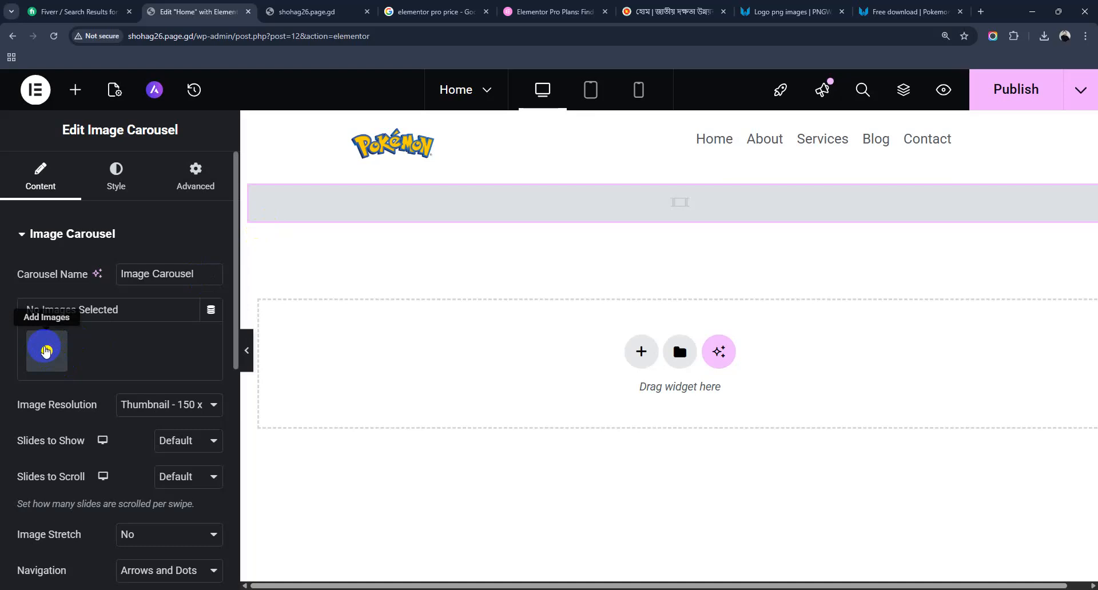
left_click(980, 12)
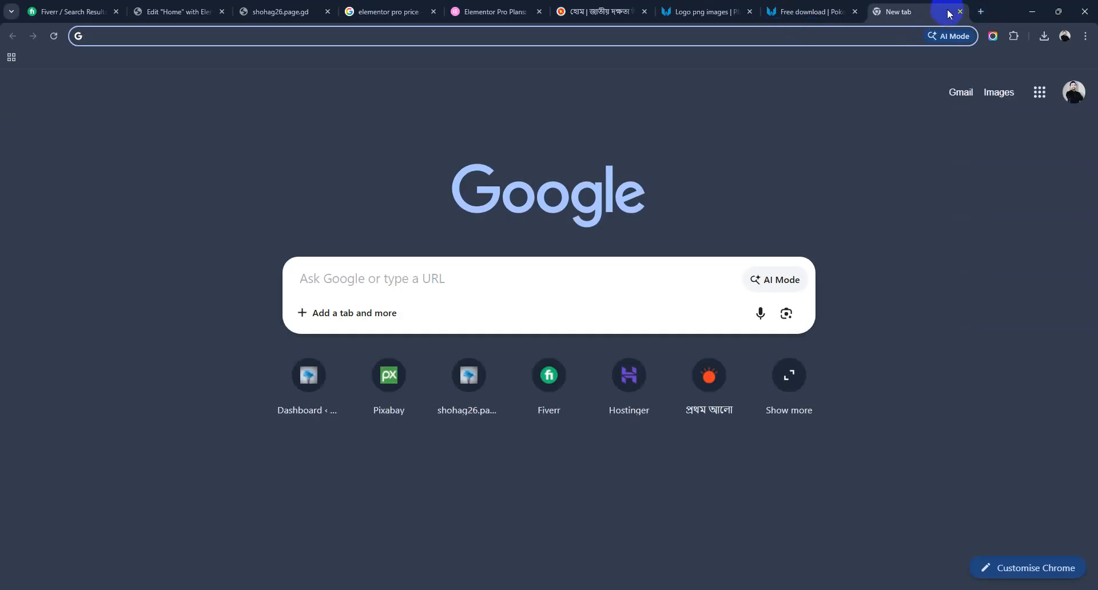
left_click(960, 11)
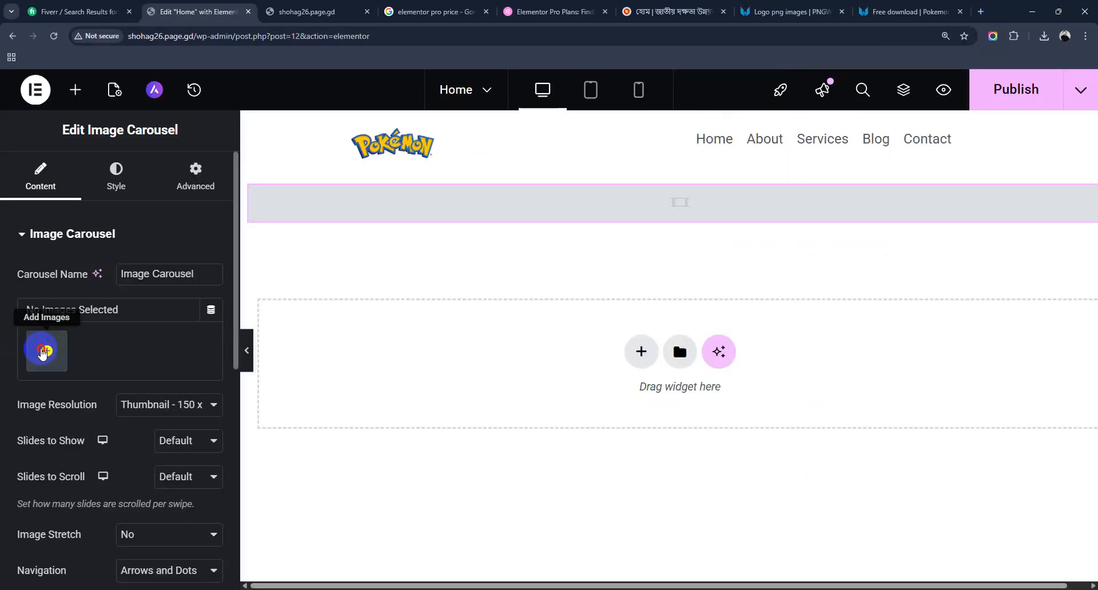
Upload the crispy chicken burger, chicken biryani, pizza, coffee and juice images from the Downloads folder for the carousel
left_click(42, 353)
left_click(255, 152)
left_click(583, 360)
left_click(168, 200)
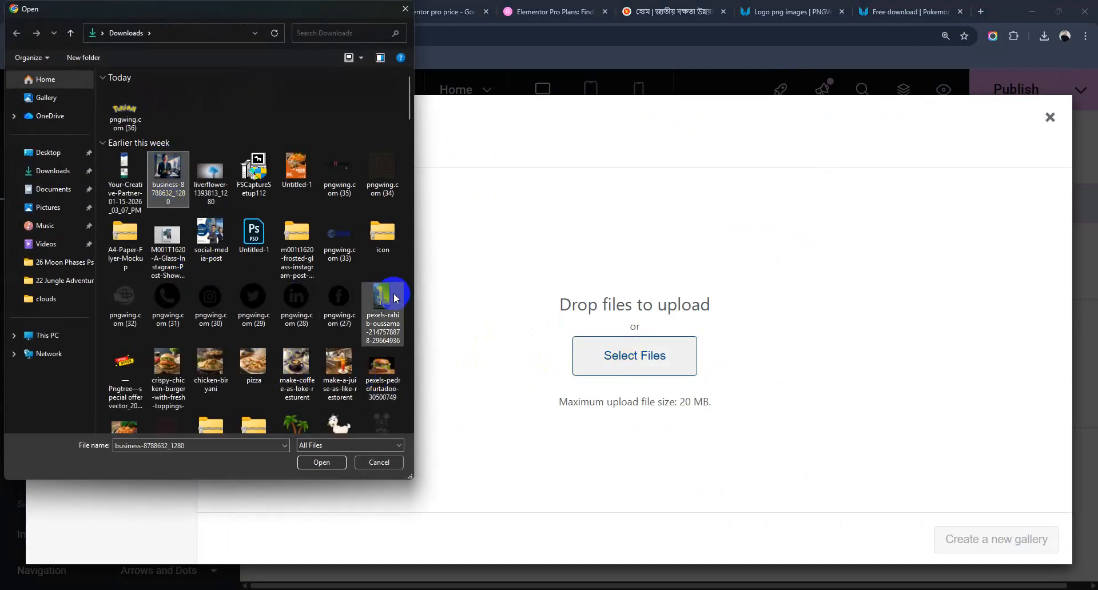
left_click(167, 368)
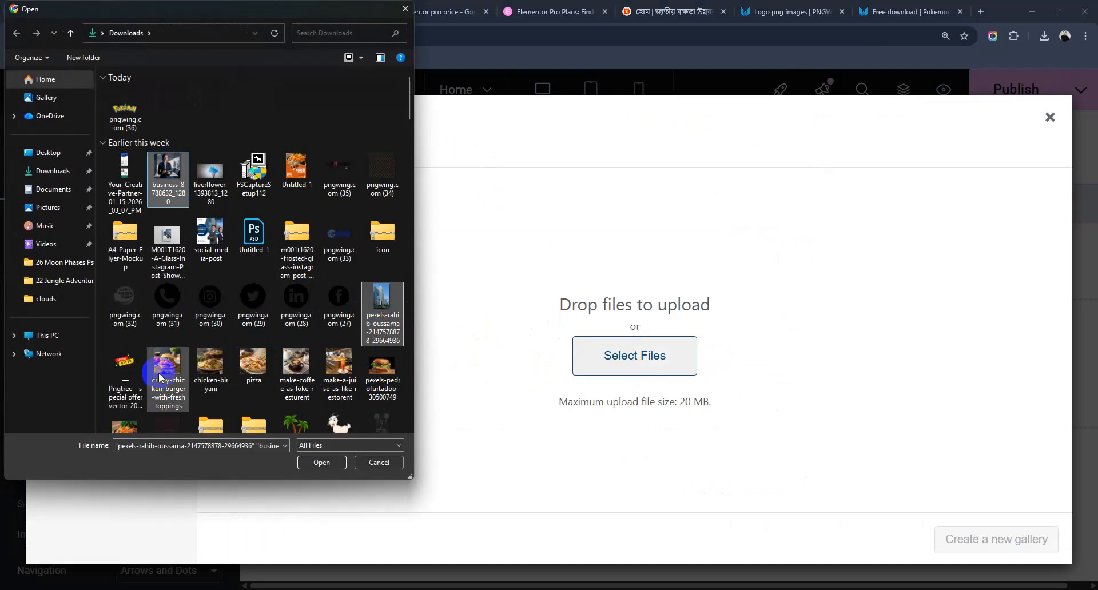
left_click(212, 369, "ctrl")
left_click(253, 366, "ctrl")
left_click(294, 367, "ctrl")
left_click(331, 372, "ctrl")
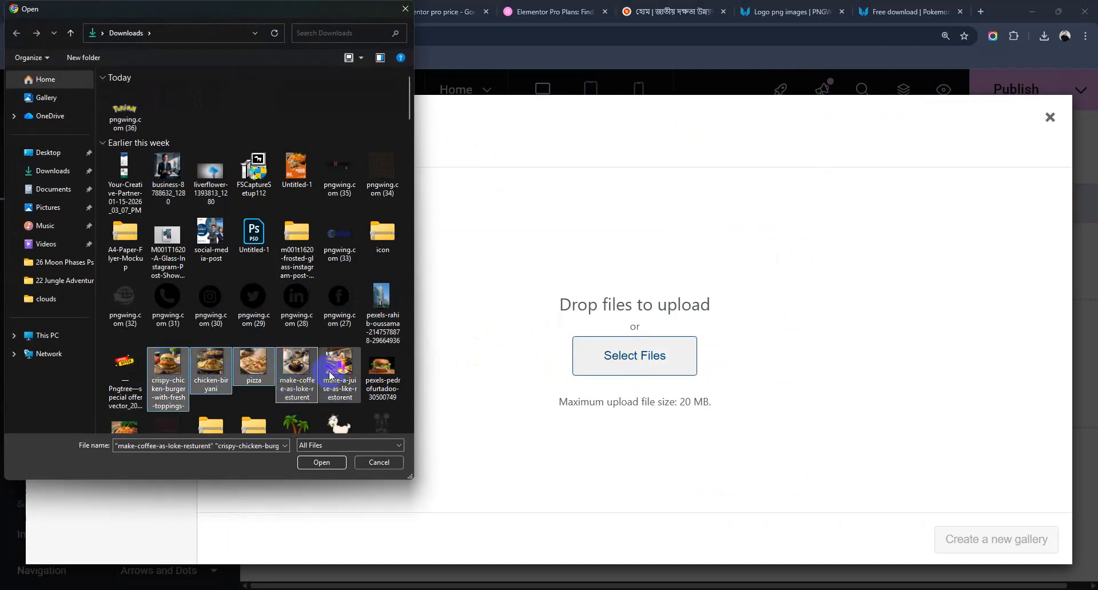
left_click(323, 463)
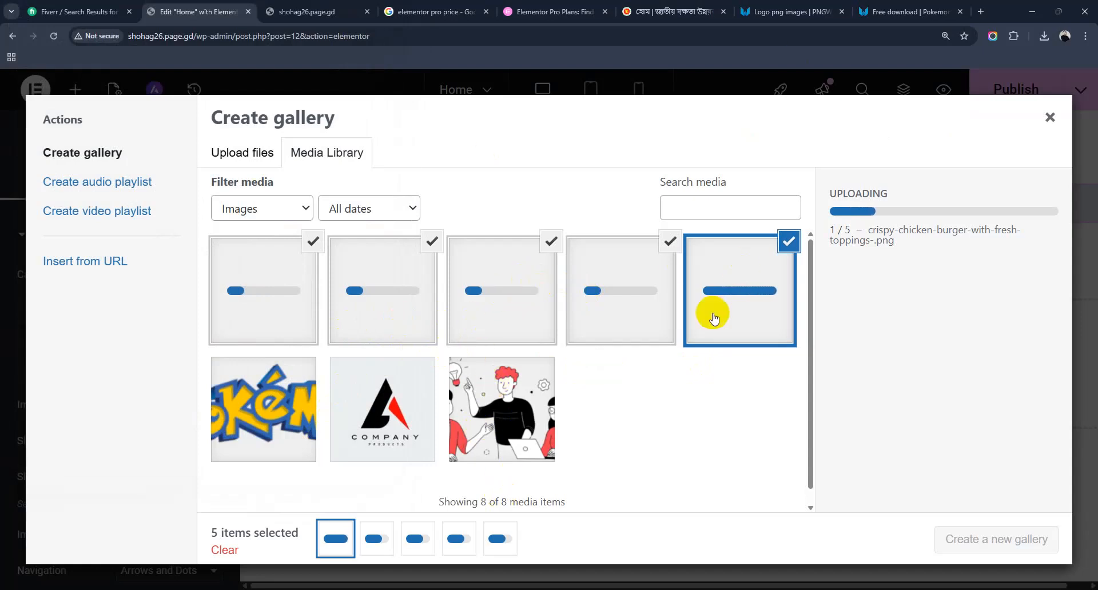
Create a gallery from the five uploaded food and drink images and insert it into the Image Carousel
scroll(708, 312, "down", 1)
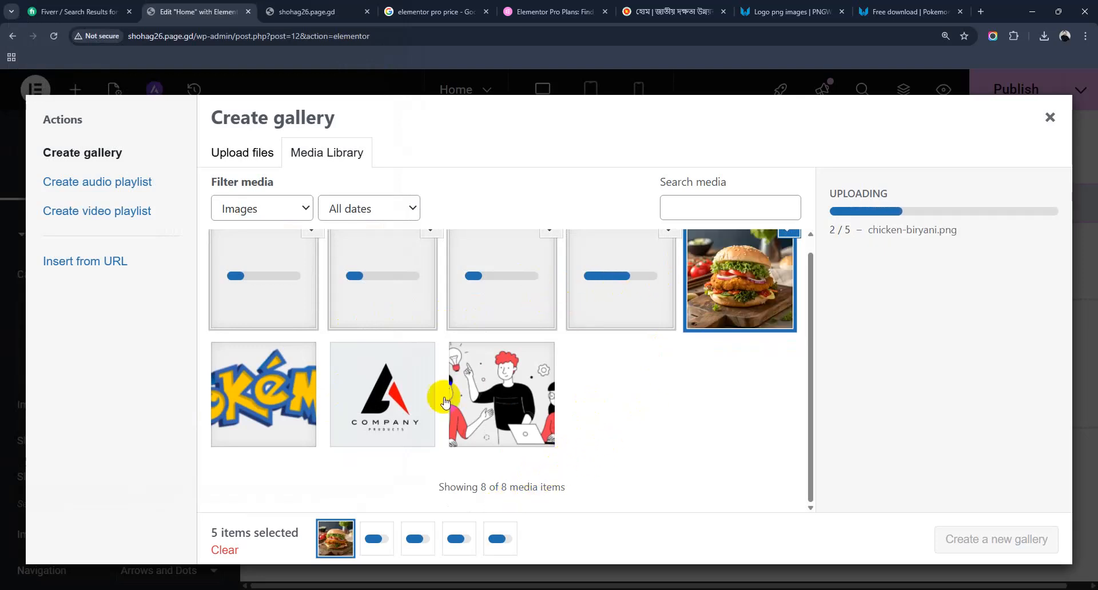
scroll(452, 392, "up", 1)
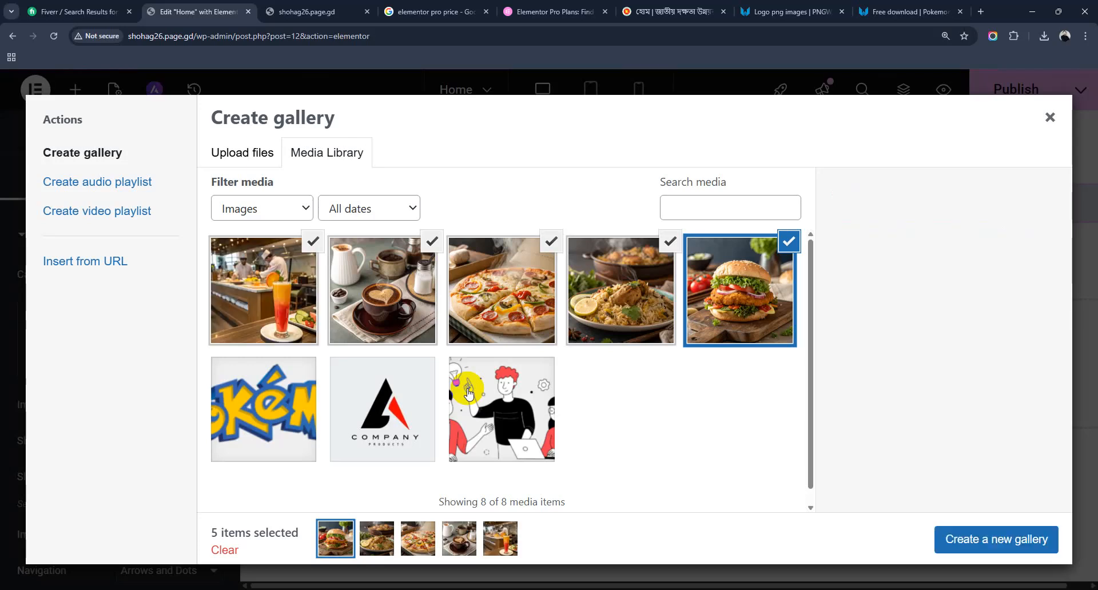
left_click(1009, 542)
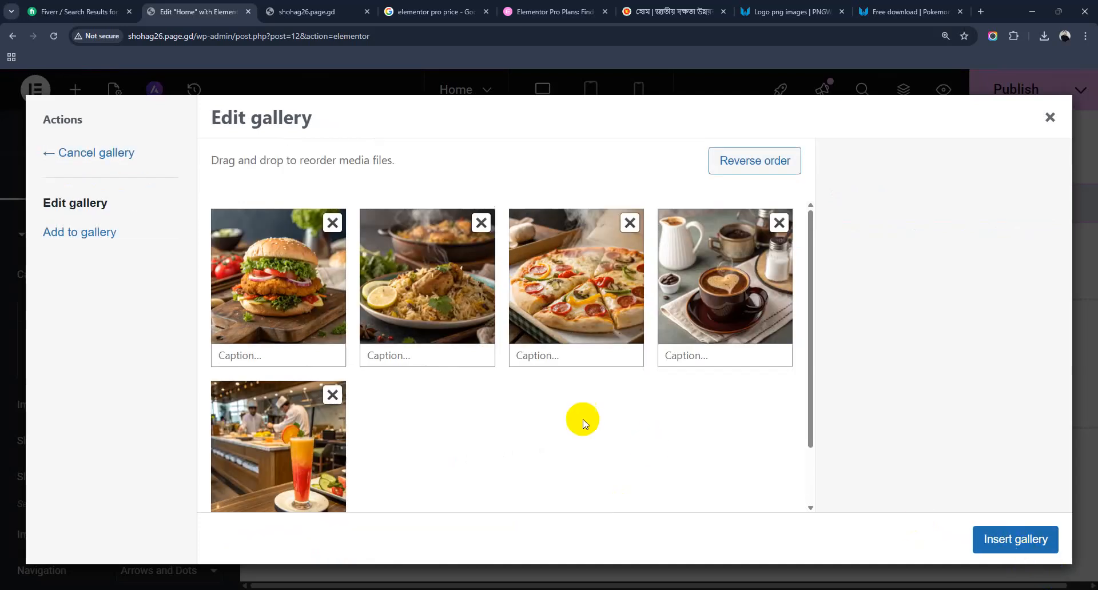
left_click(999, 546)
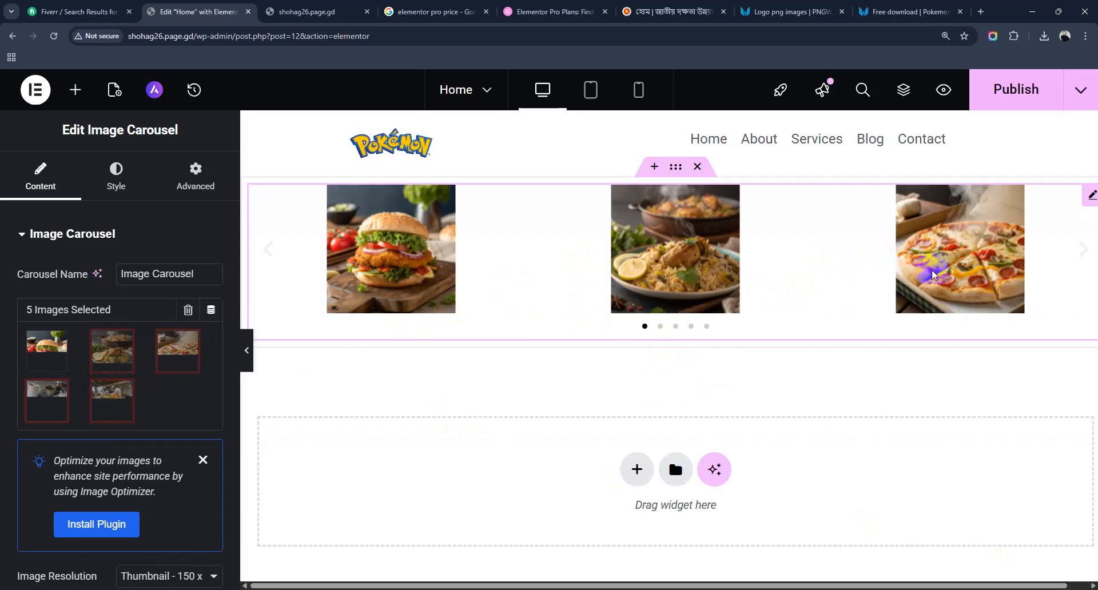
Step through the carousel's slides on the canvas up to the last one
left_click(662, 326)
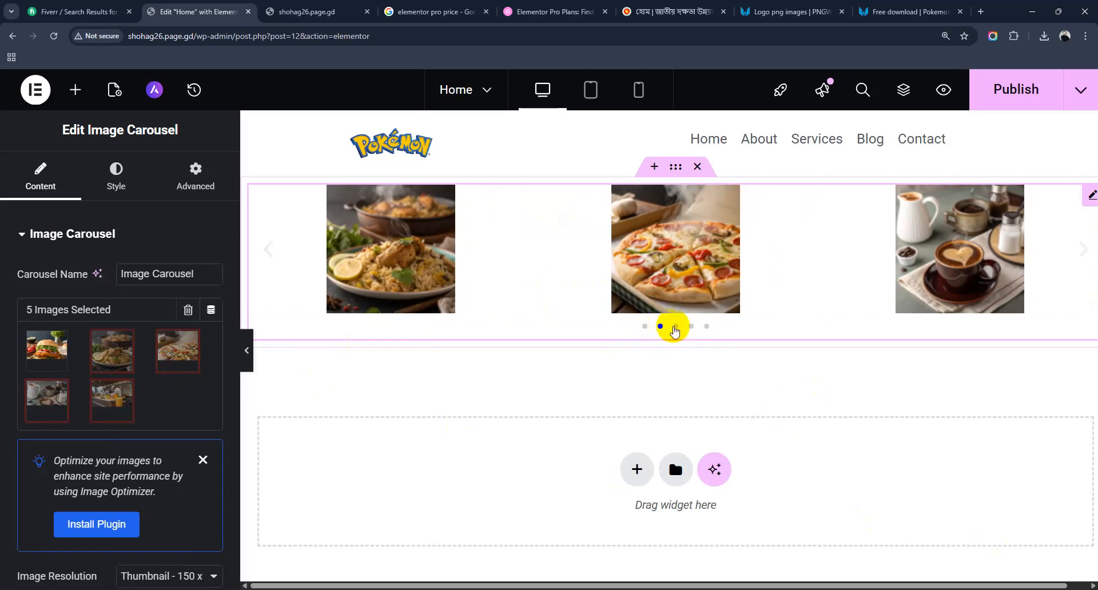
left_click(675, 326)
left_click(690, 326)
left_click(706, 326)
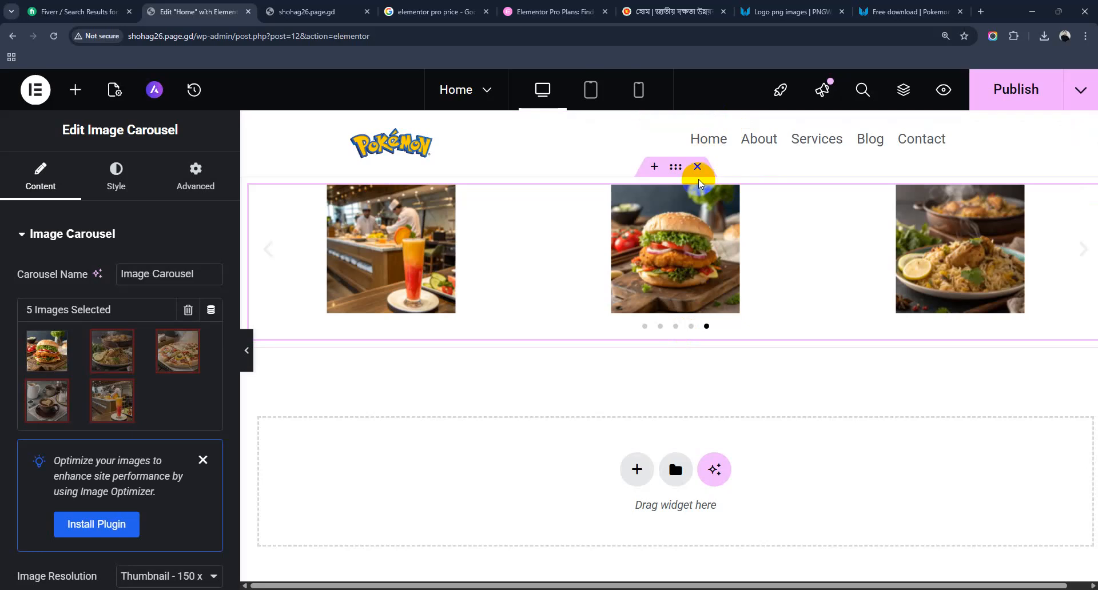
Delete the Image Carousel widget from the container and publish the page
right_click(1082, 196)
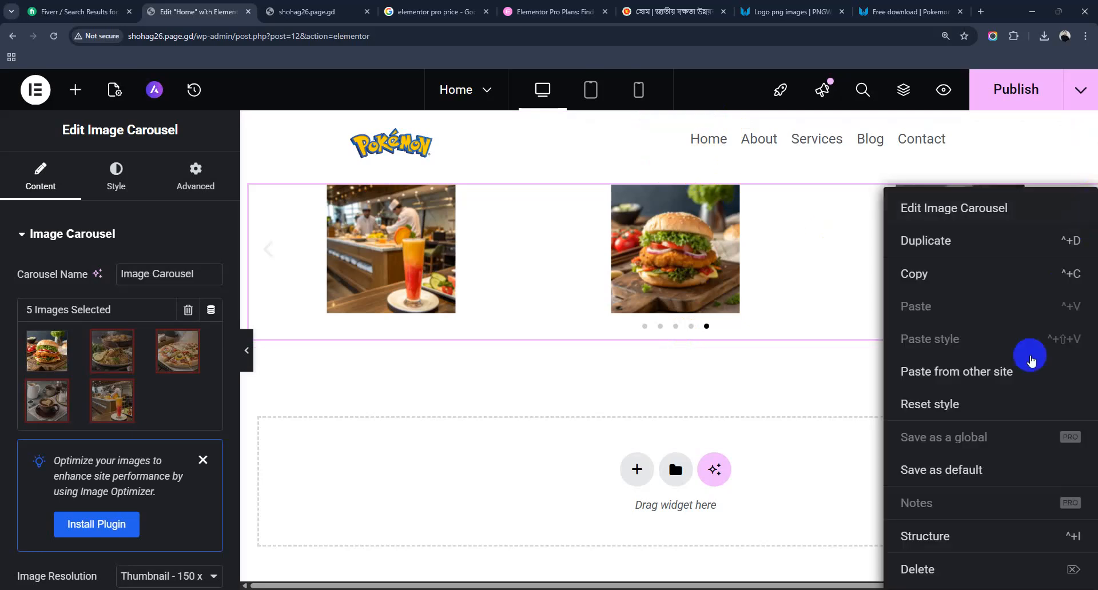
left_click(918, 568)
left_click(1033, 91)
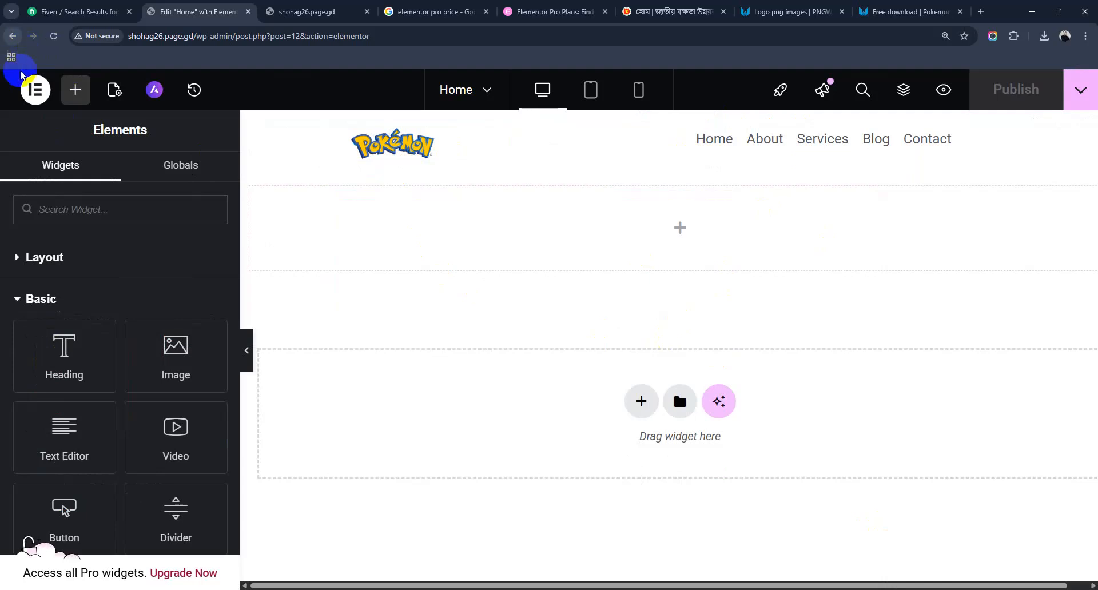
Exit the page editor to the WordPress dashboard and open the page for adding plugins
left_click(36, 89)
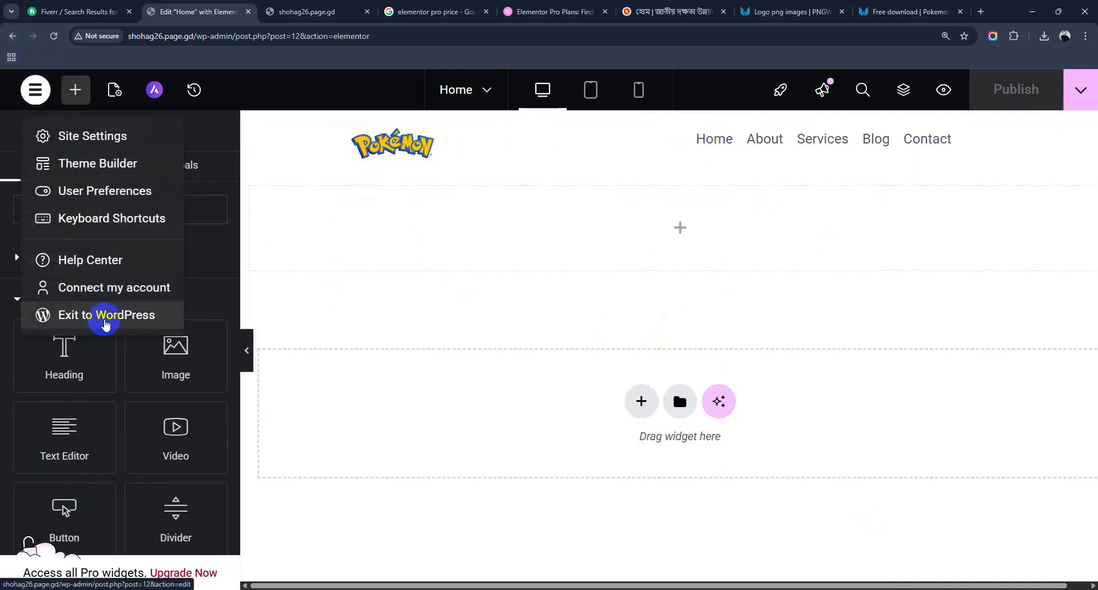
left_click(107, 324)
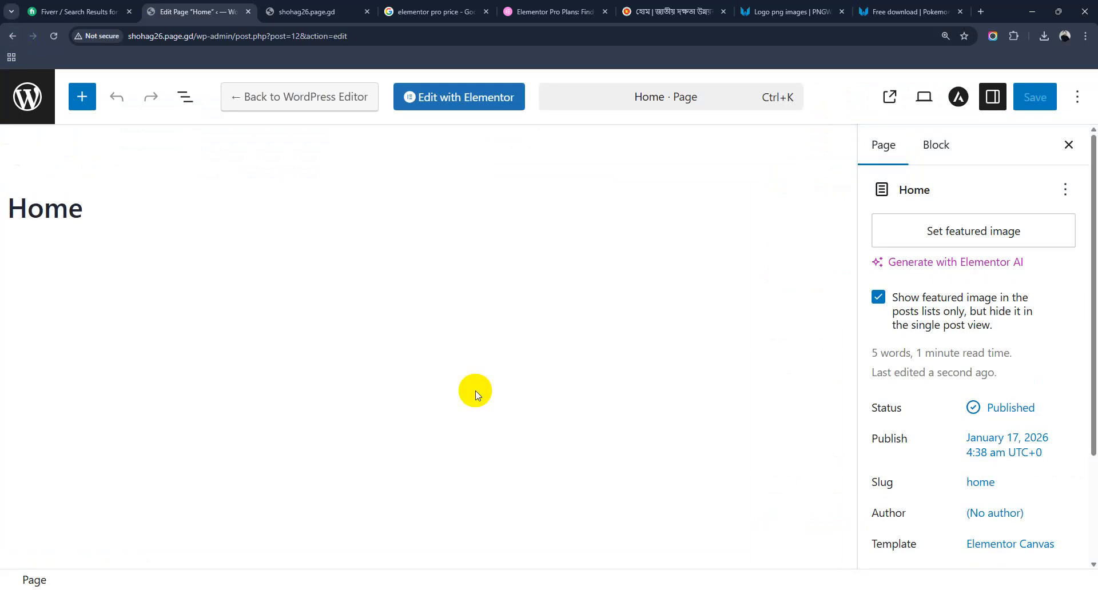
left_click(24, 104)
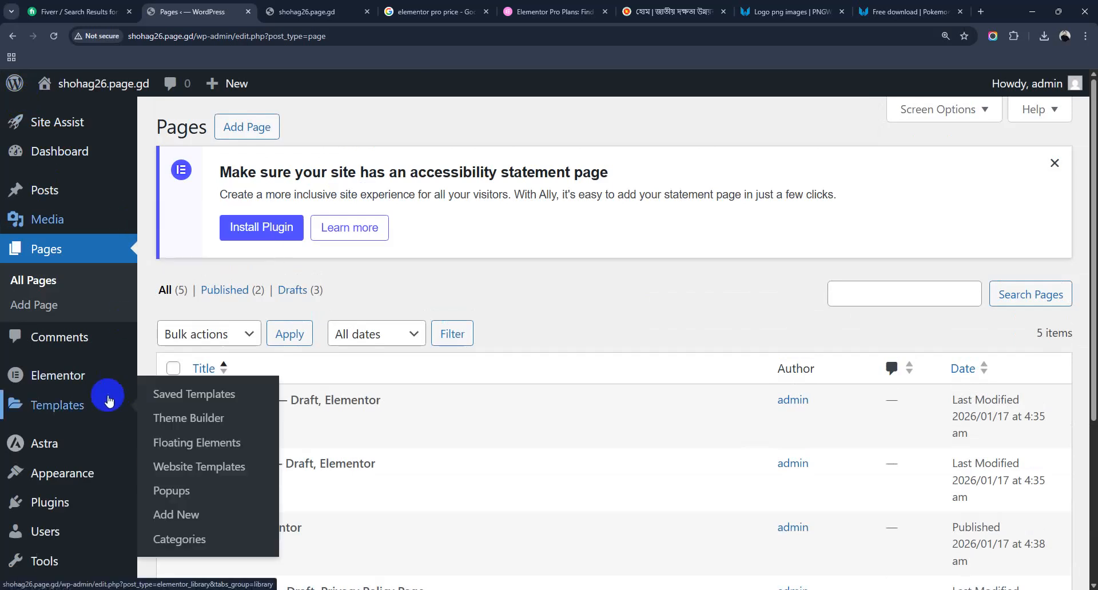
scroll(73, 372, "down", 3)
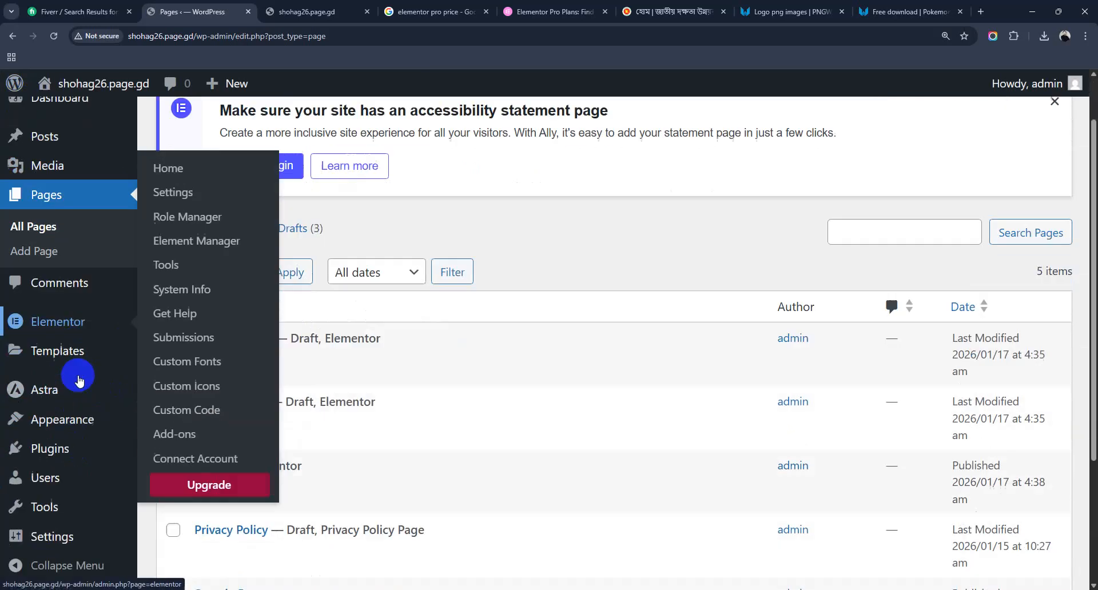
mouse_move(73, 451)
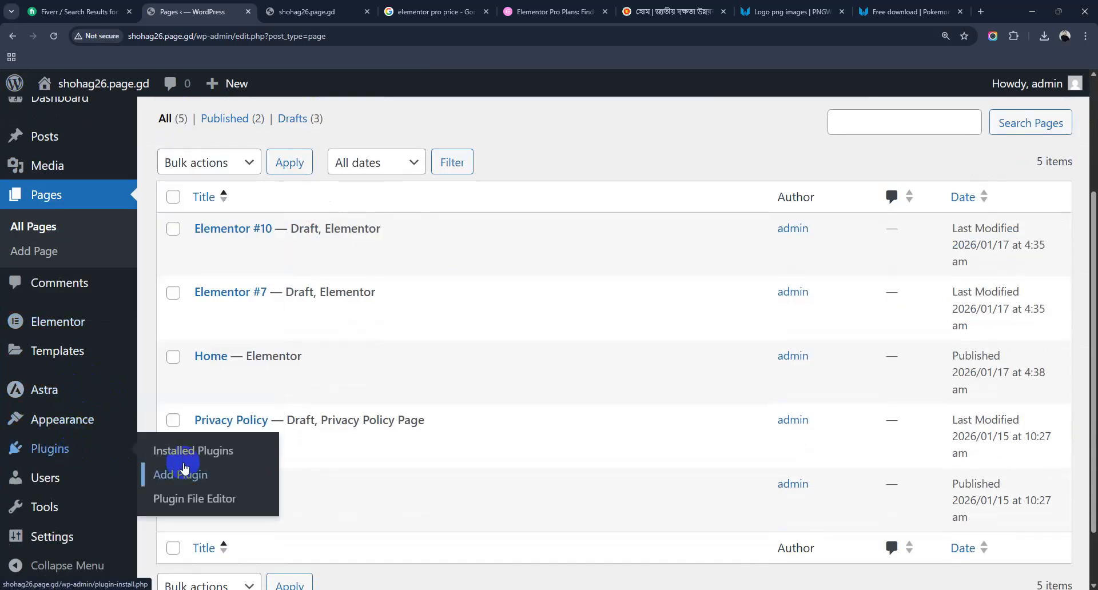
left_click(197, 476)
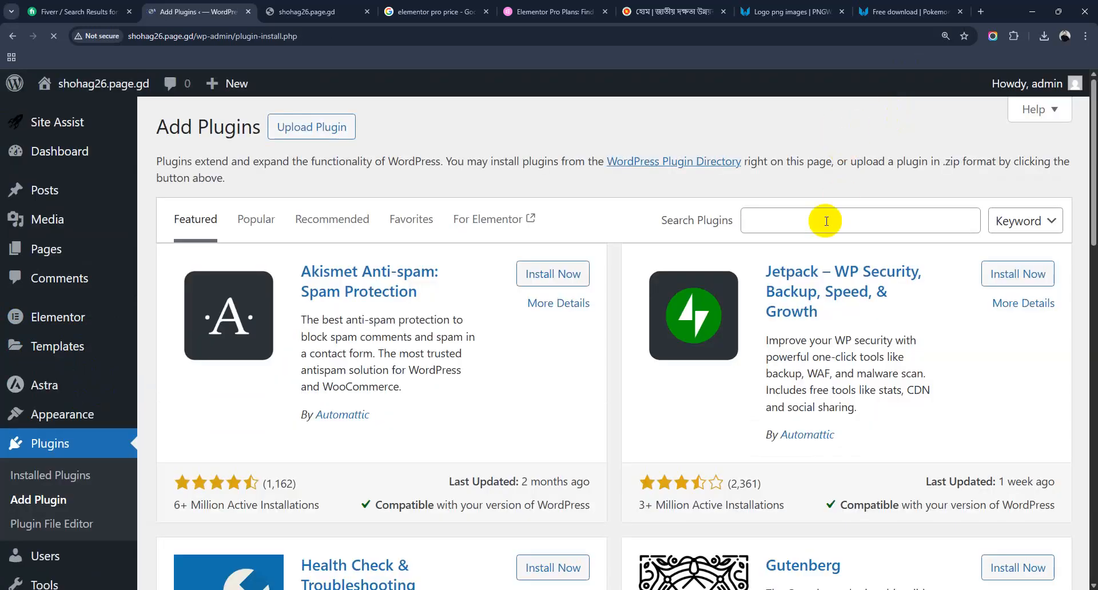
Search the plugin directory for "slider" and browse the available slider plugins
left_click(826, 221)
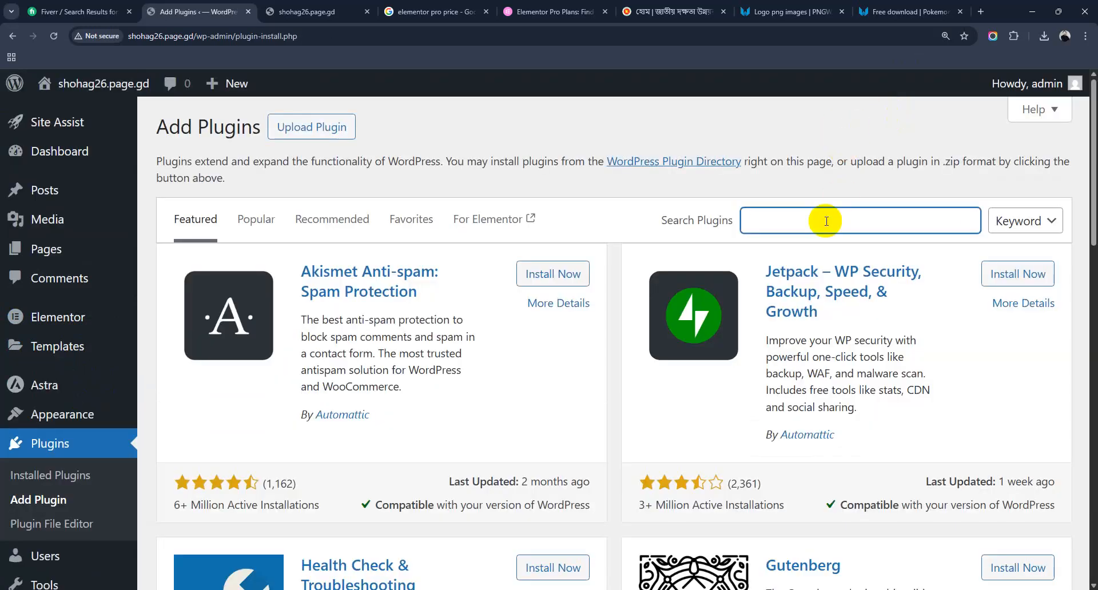
key("Return")
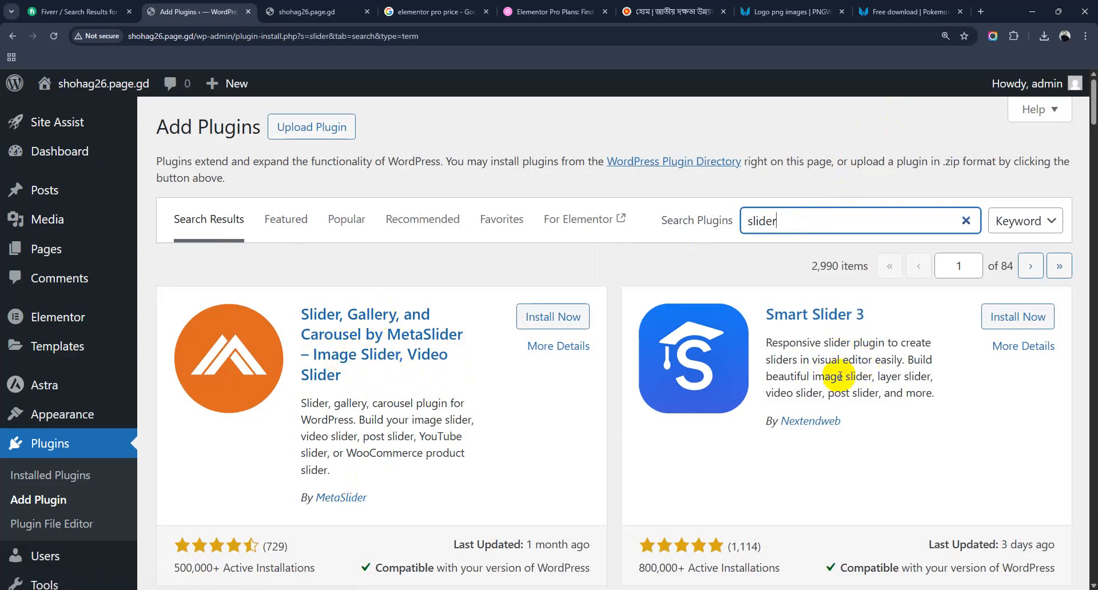
scroll(841, 376, "down", 6)
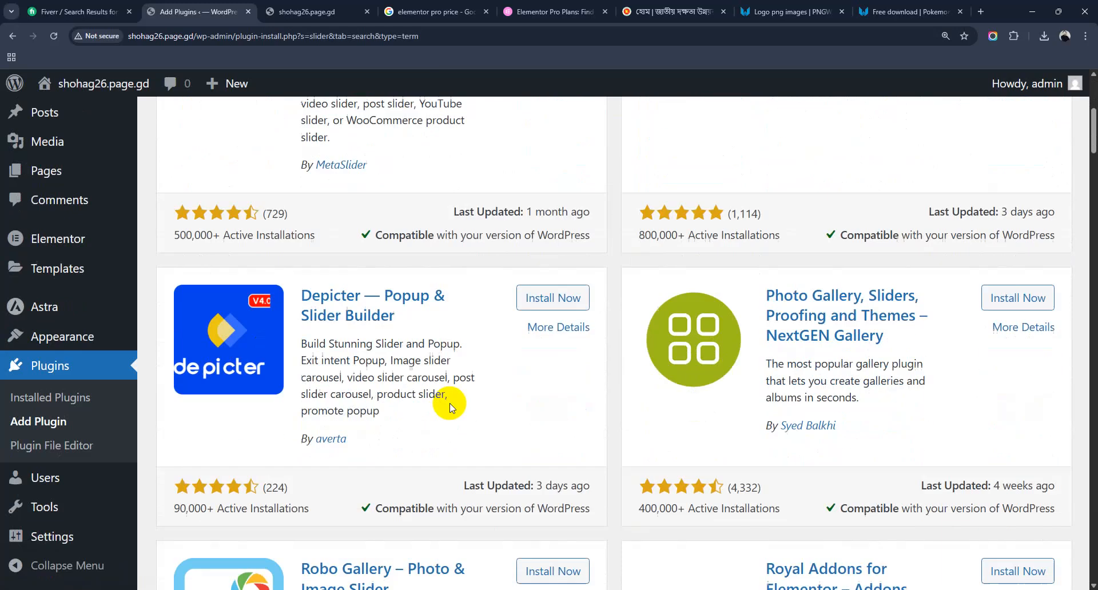
Review the slider plugin search results, then install and activate the Smart Slider 3 plugin
scroll(458, 397, "down", 6)
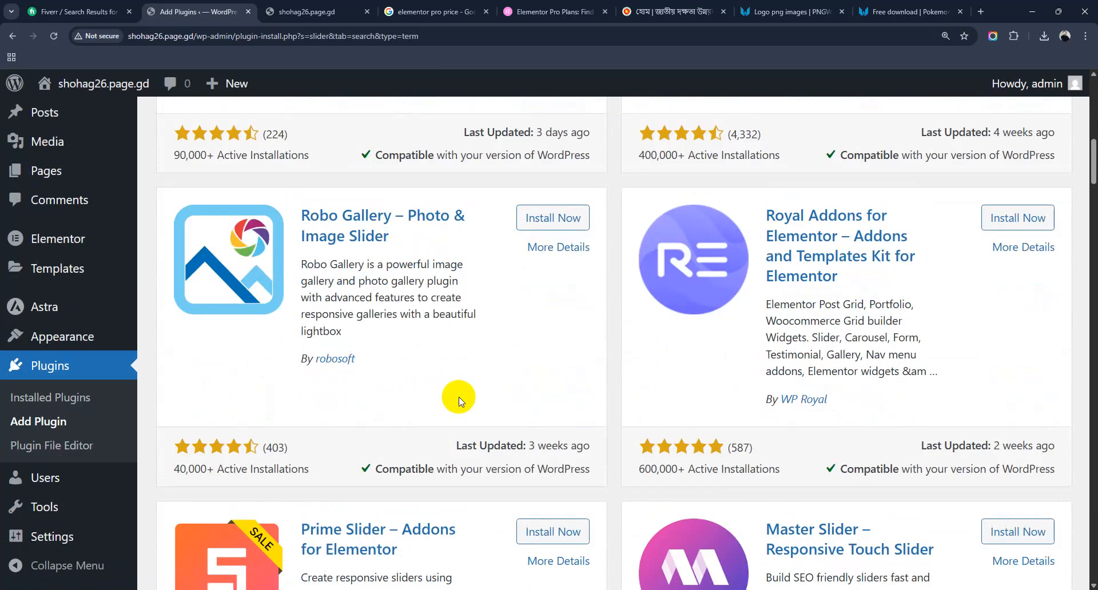
scroll(458, 397, "up", 6)
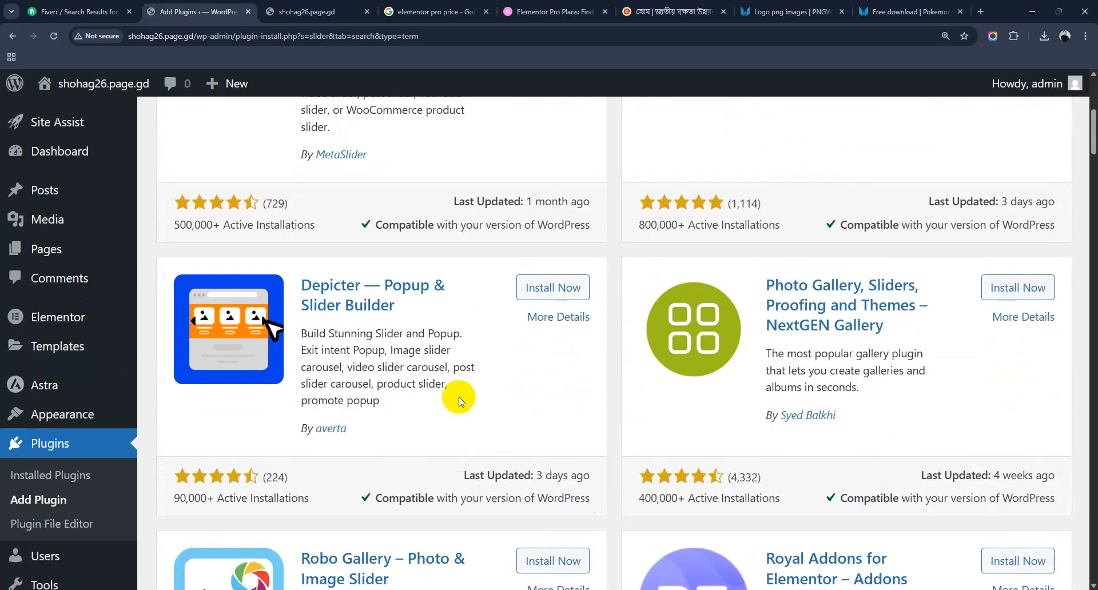
scroll(458, 397, "up", 5)
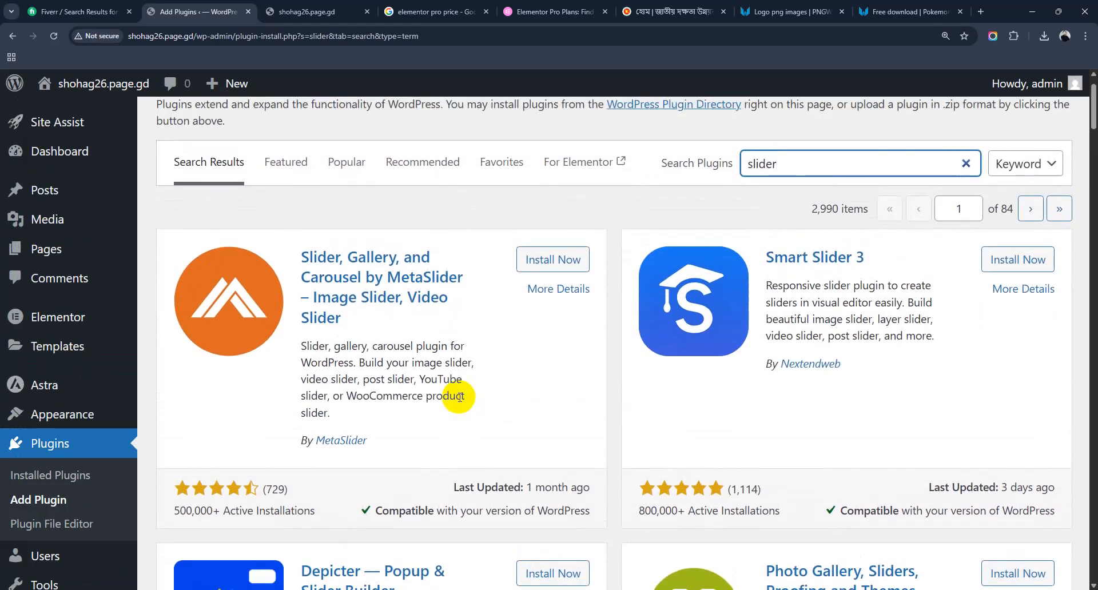
scroll(459, 397, "up", 1)
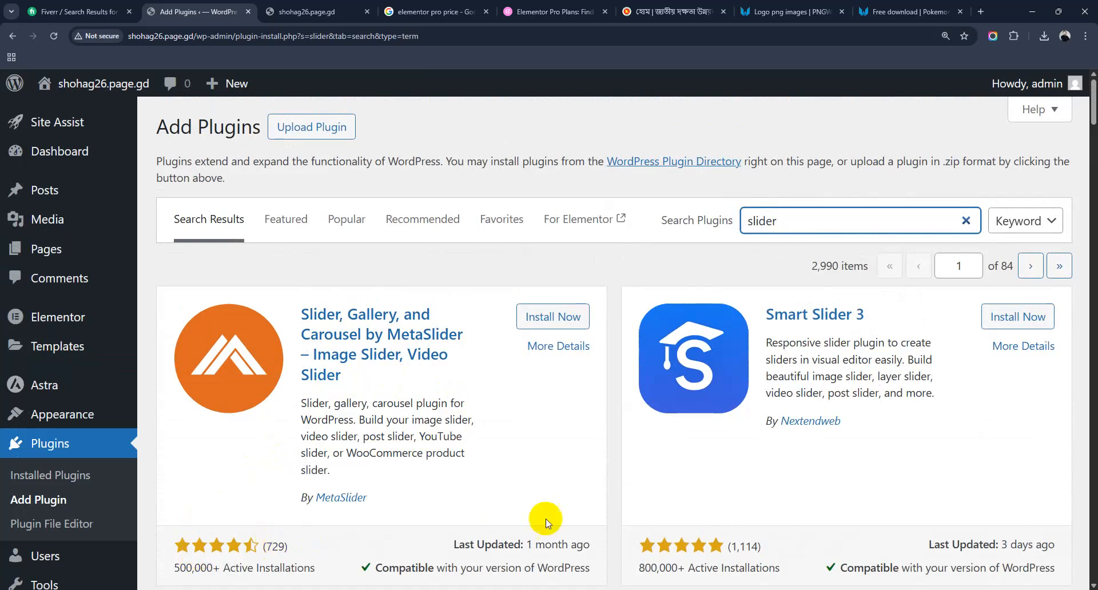
scroll(546, 518, "down", 1)
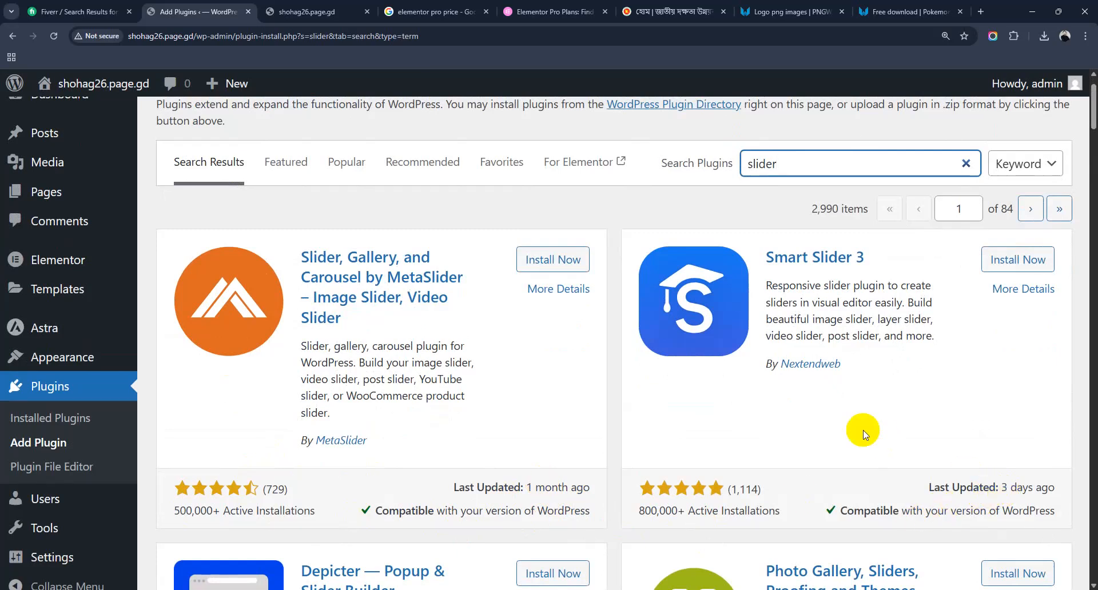
left_click(1037, 264)
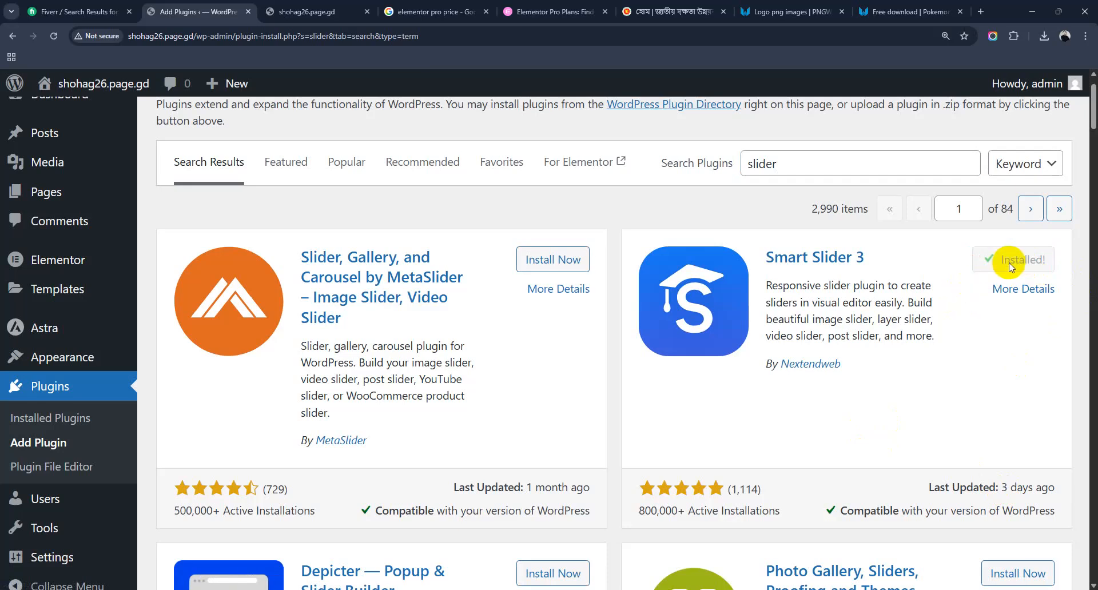
left_click(1018, 262)
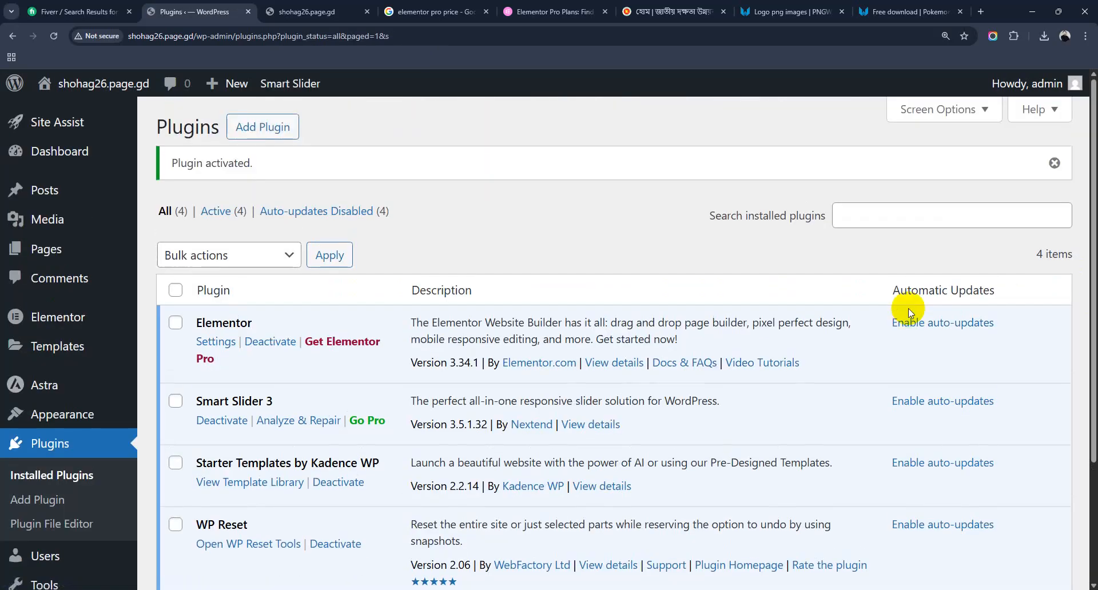
Open the Smart Slider plugin's dashboard and dismiss its welcome screen so it does not show again
scroll(18, 377, "down", 3)
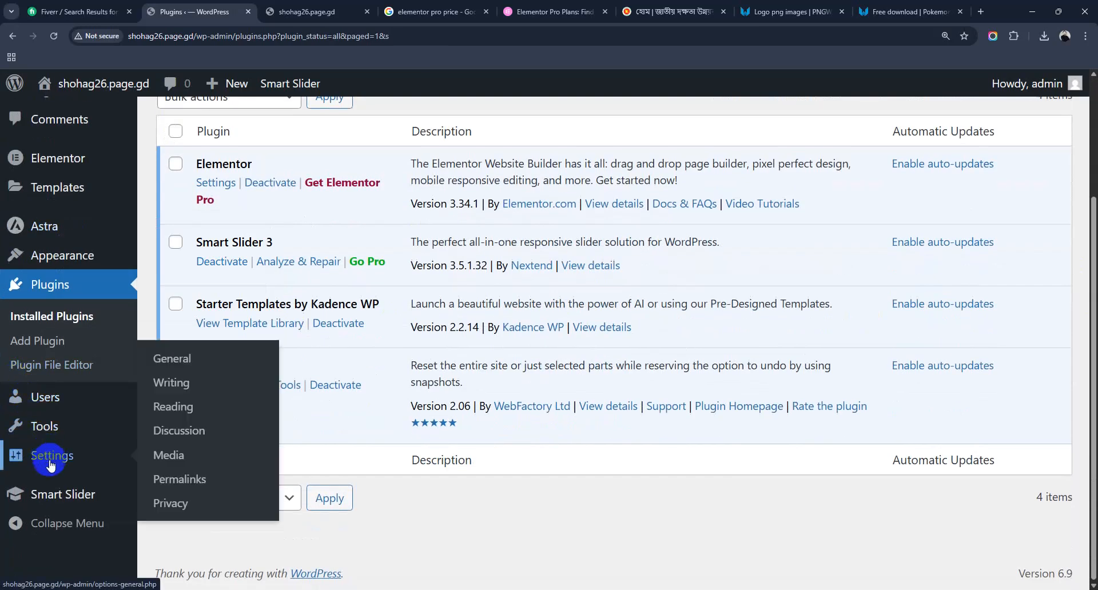
mouse_move(62, 499)
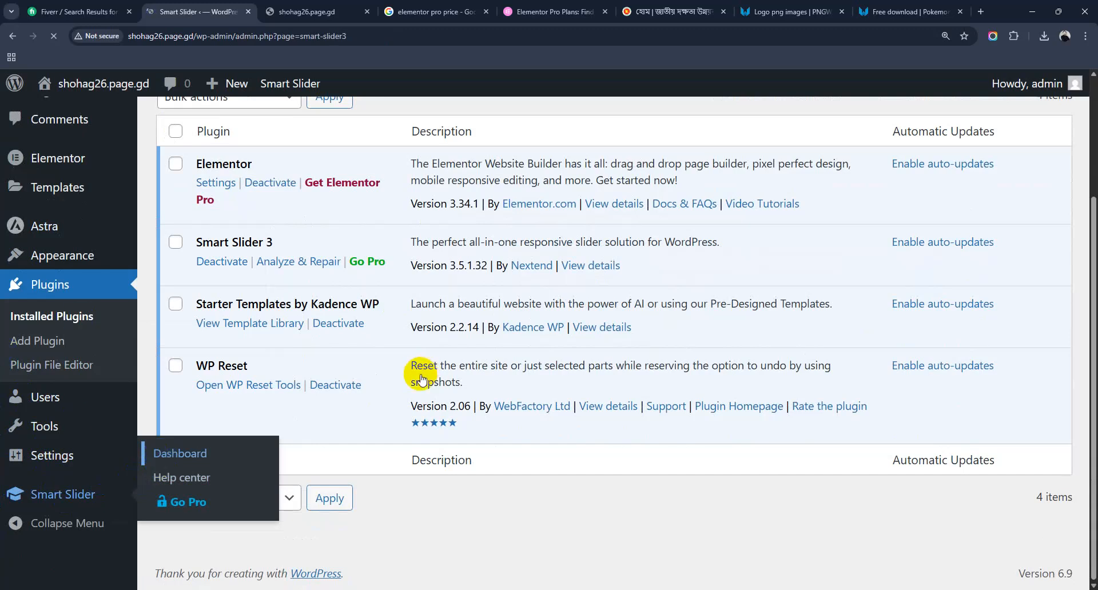
scroll(577, 355, "down", 1)
scroll(544, 297, "up", 2)
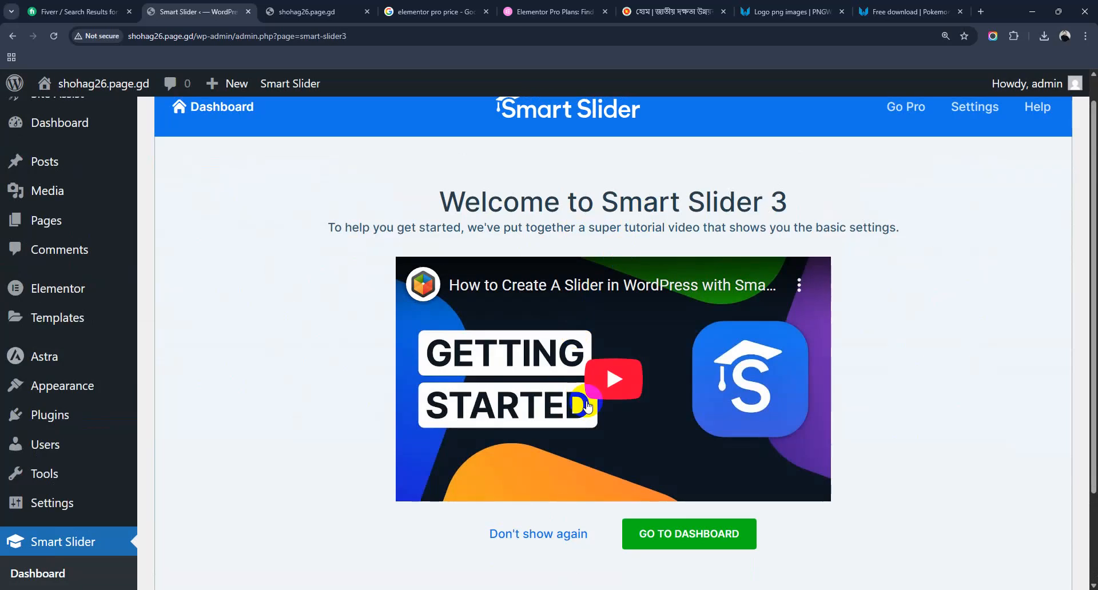
scroll(587, 405, "down", 2)
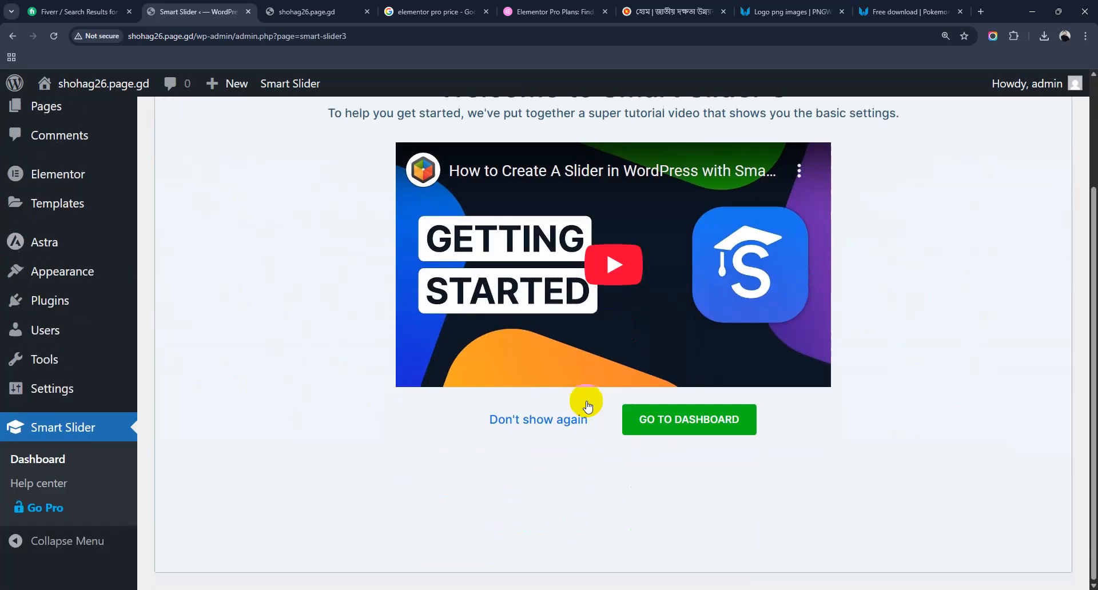
left_click(554, 421)
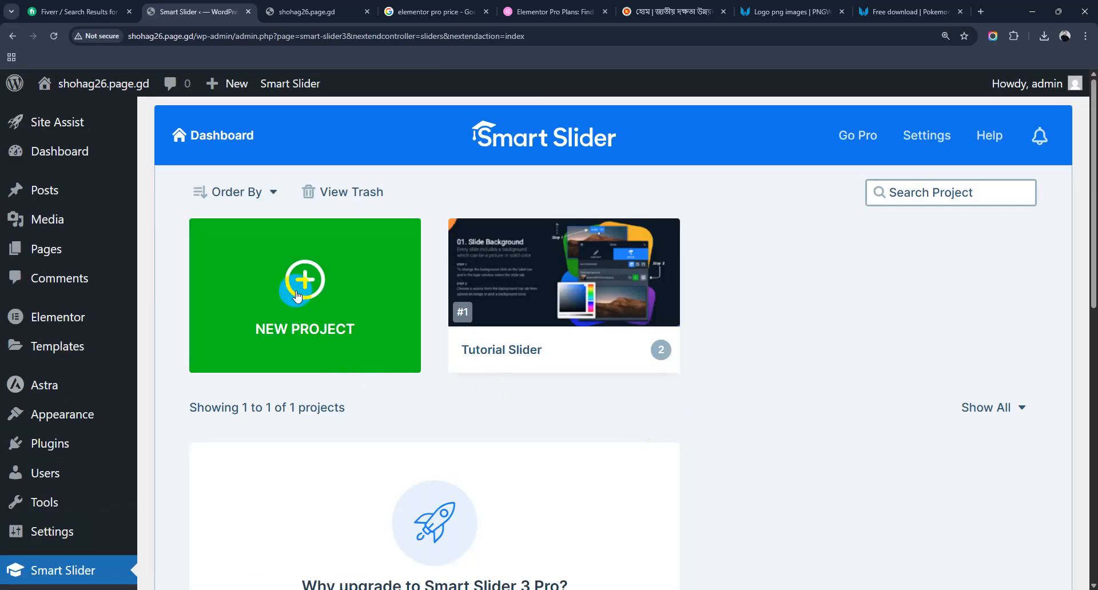
Start a new project from a template and browse the available templates in the library
scroll(314, 286, "down", 10)
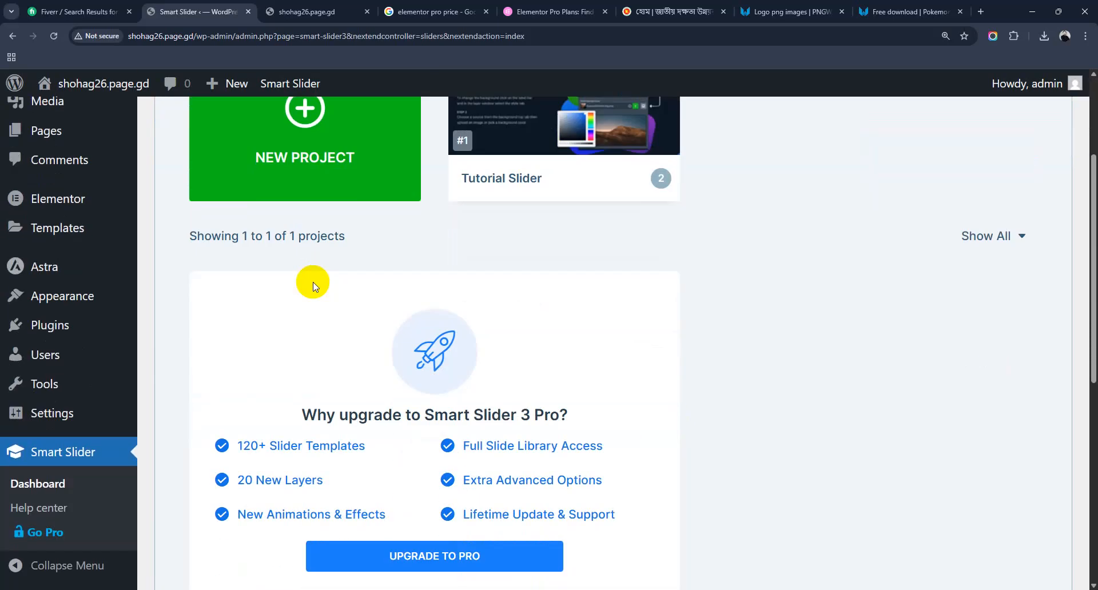
scroll(317, 289, "up", 4)
scroll(316, 286, "down", 4)
scroll(314, 284, "up", 10)
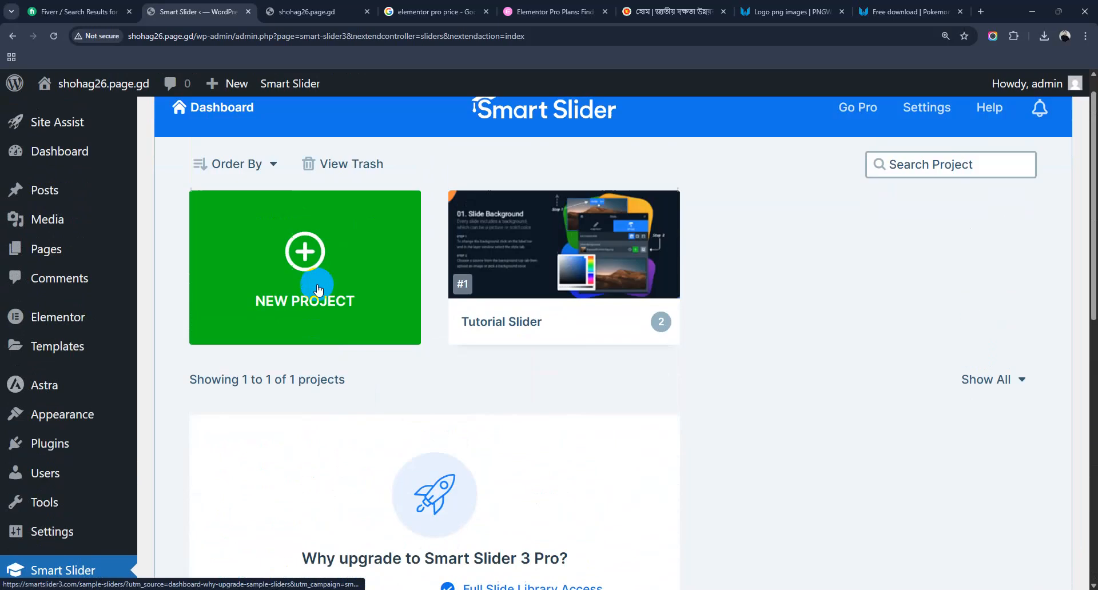
left_click(312, 280)
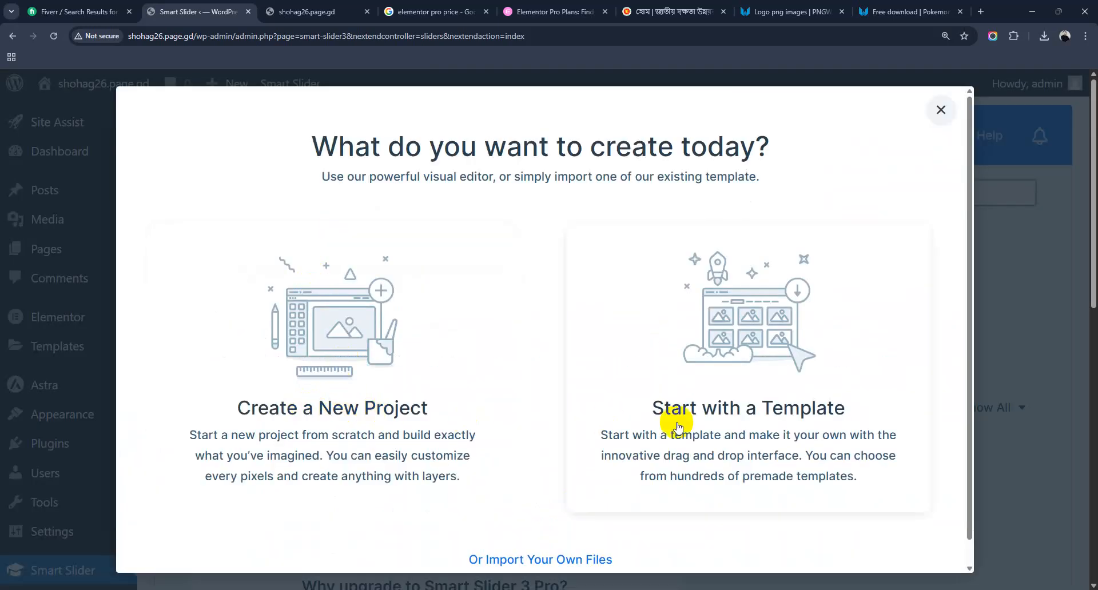
left_click(676, 400)
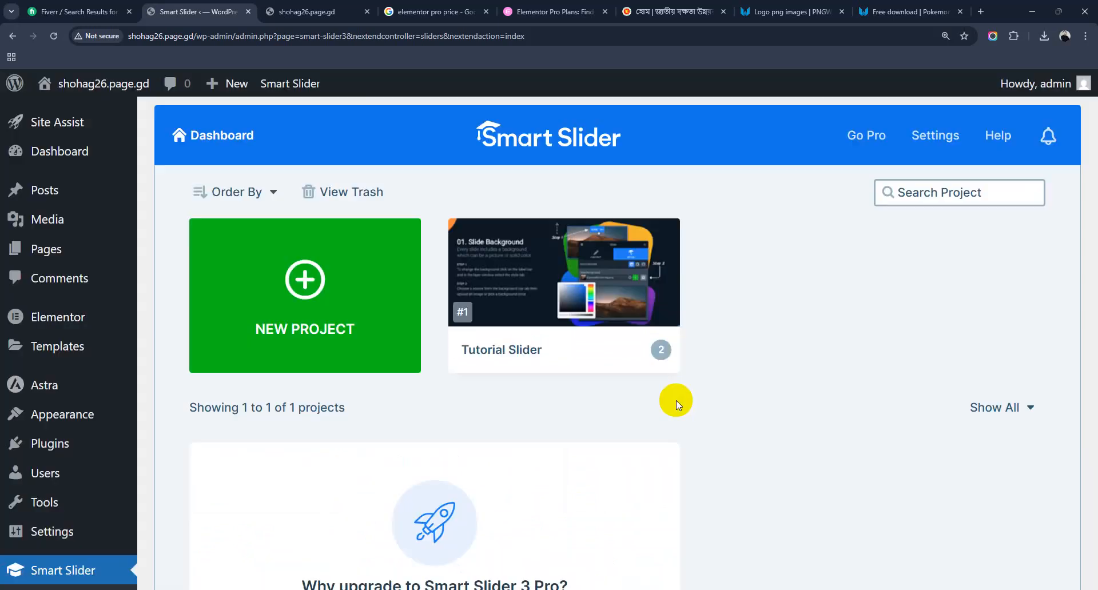
scroll(564, 413, "down", 6)
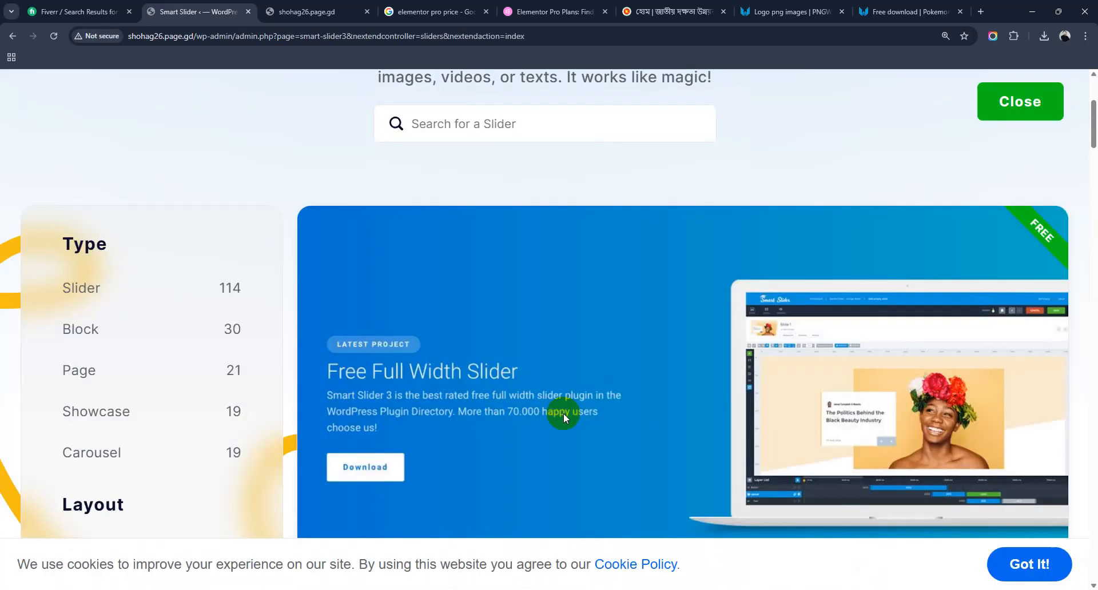
scroll(563, 414, "down", 12)
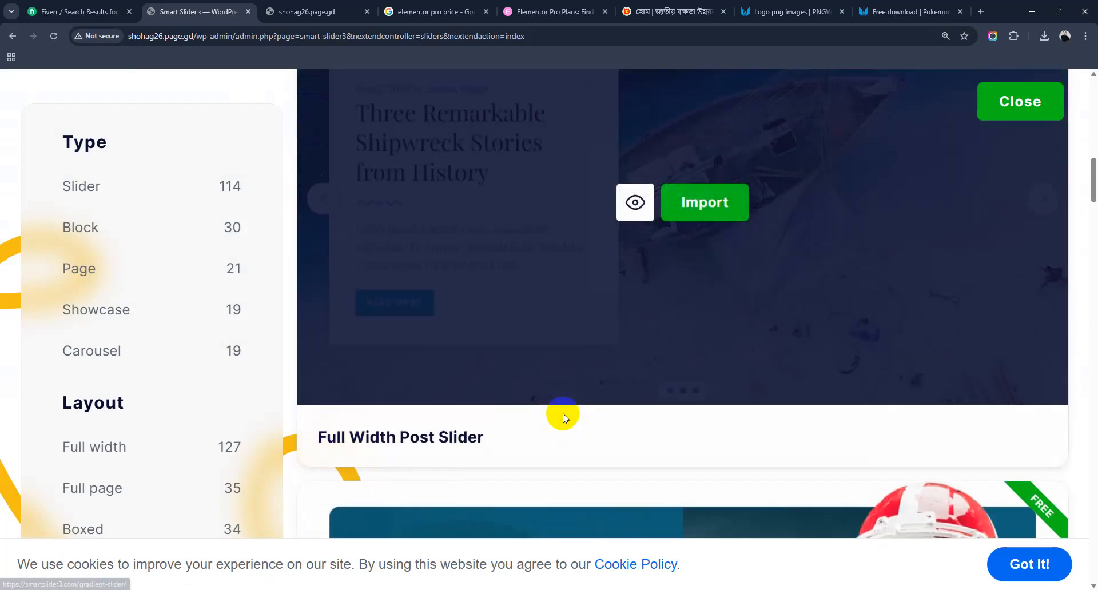
scroll(563, 412, "down", 4)
scroll(562, 414, "down", 13)
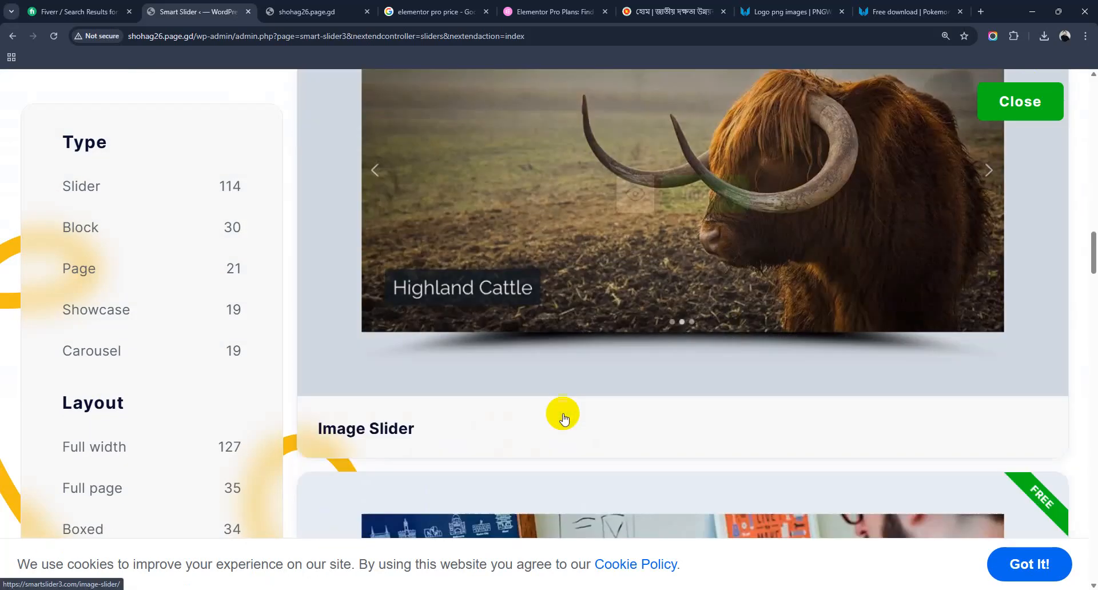
scroll(562, 414, "down", 7)
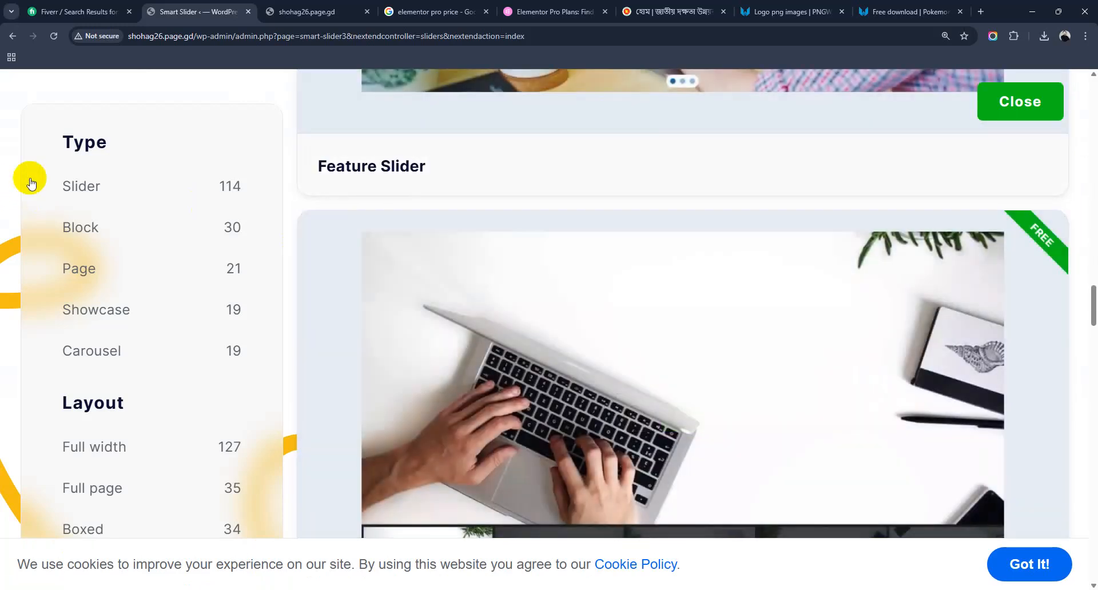
Filter the template library by the Slider type, check which templates are Pro only, and close the library
left_click(92, 188)
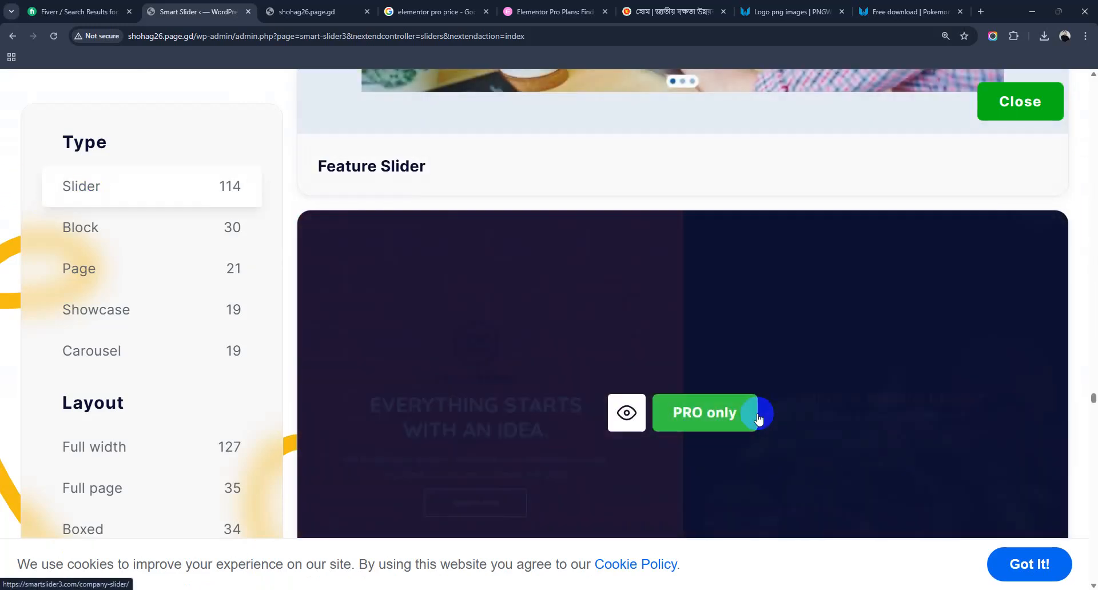
scroll(757, 413, "down", 10)
scroll(757, 413, "down", 8)
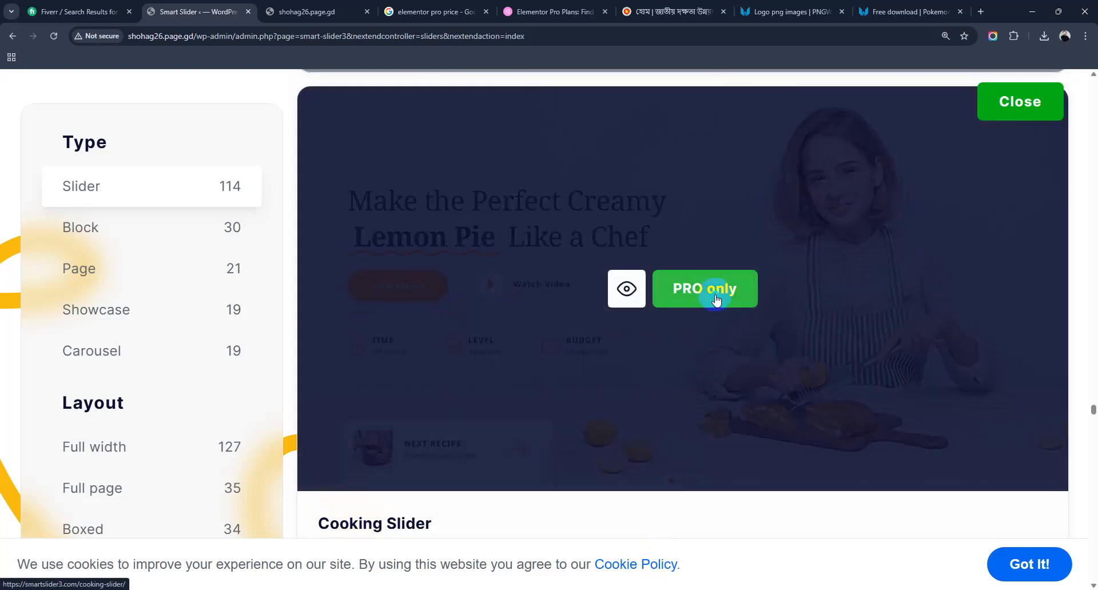
right_click(715, 294)
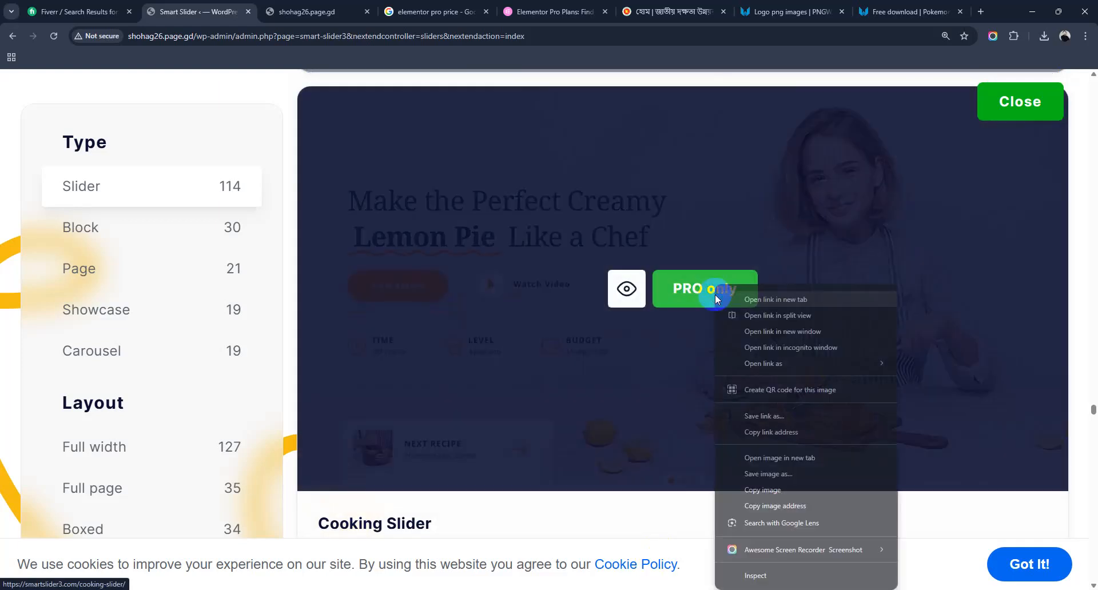
scroll(616, 383, "down", 7)
scroll(748, 366, "down", 7)
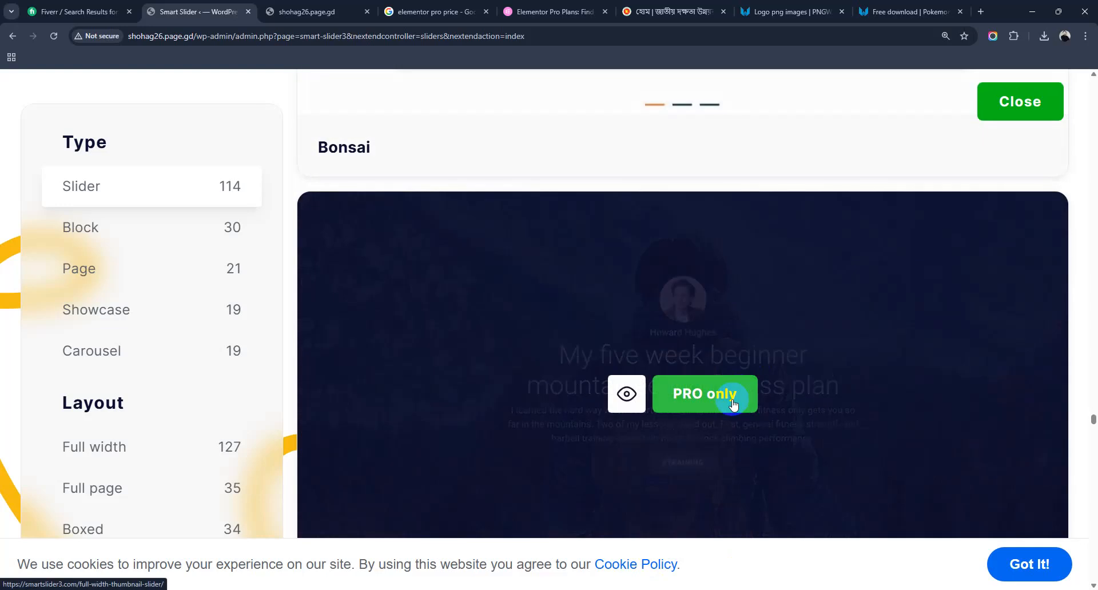
scroll(732, 400, "down", 10)
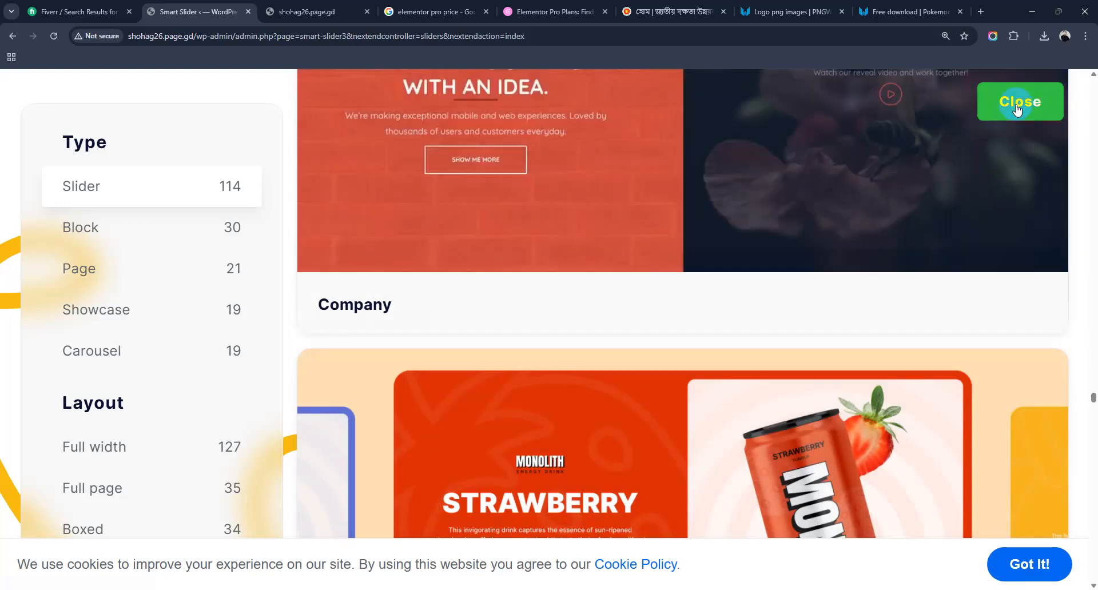
left_click(1018, 102)
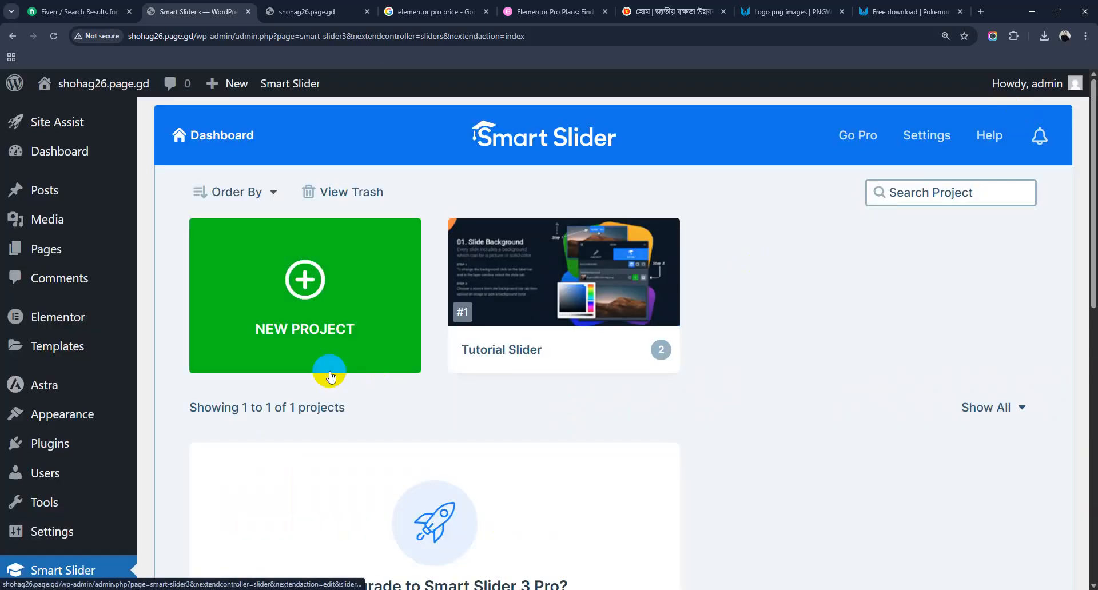
Create a new project from scratch with project type Slider and slider type Simple
left_click(311, 307)
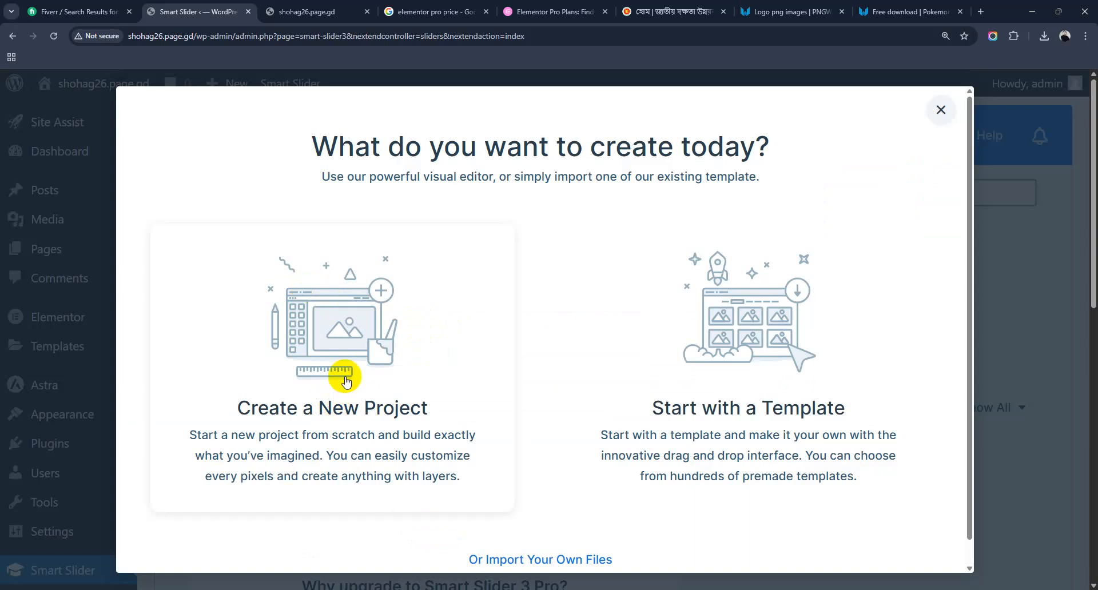
left_click(346, 382)
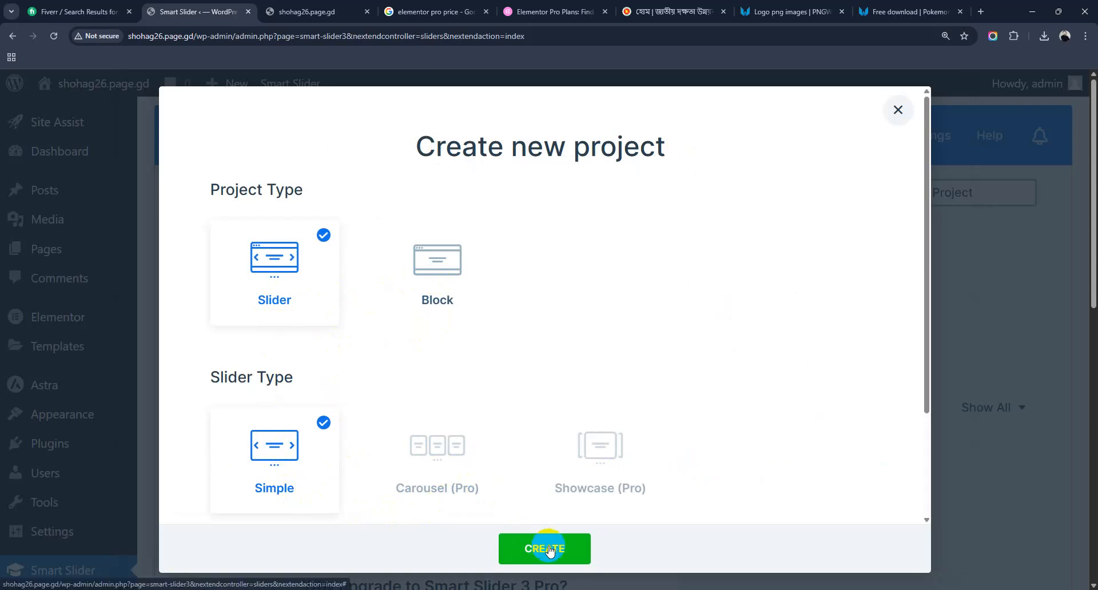
left_click(528, 536)
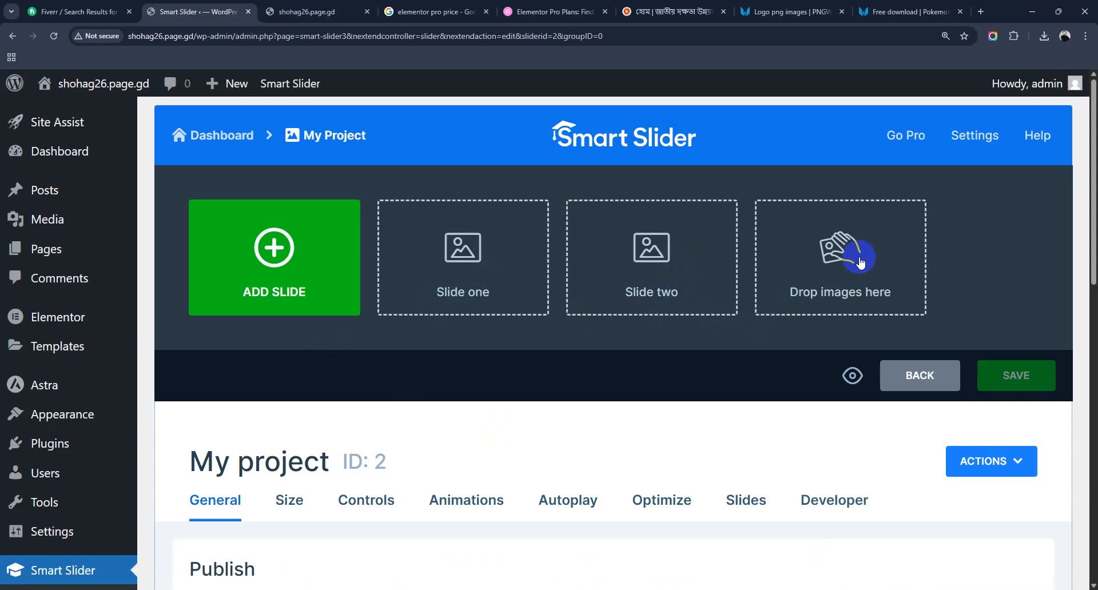
Examine the new project's General settings, including its publishing, name, alias and slider design options
scroll(635, 284, "down", 3)
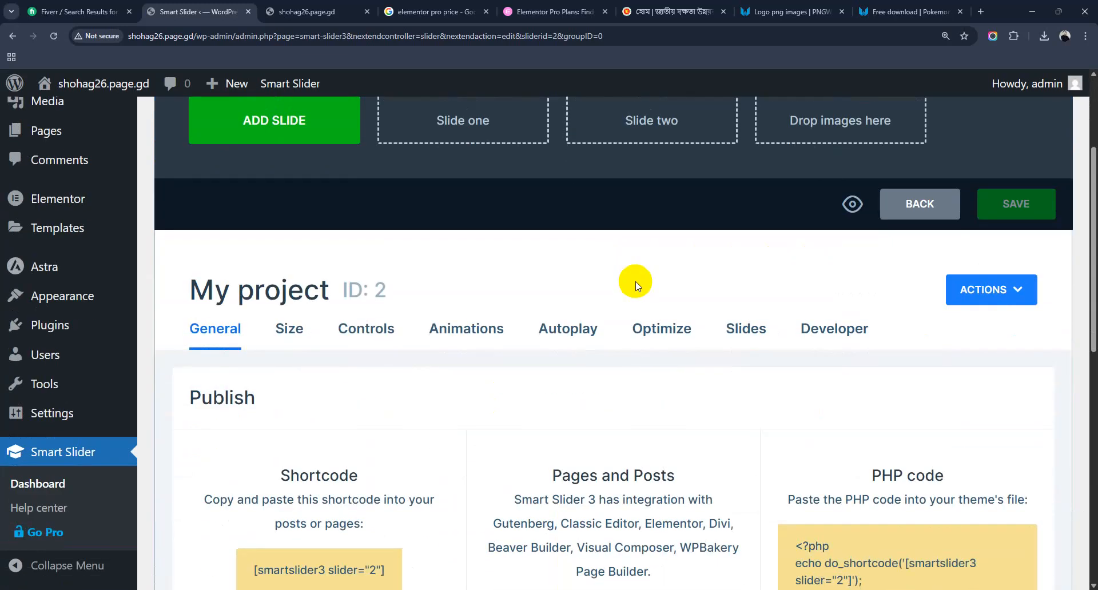
scroll(635, 281, "down", 4)
scroll(362, 382, "down", 5)
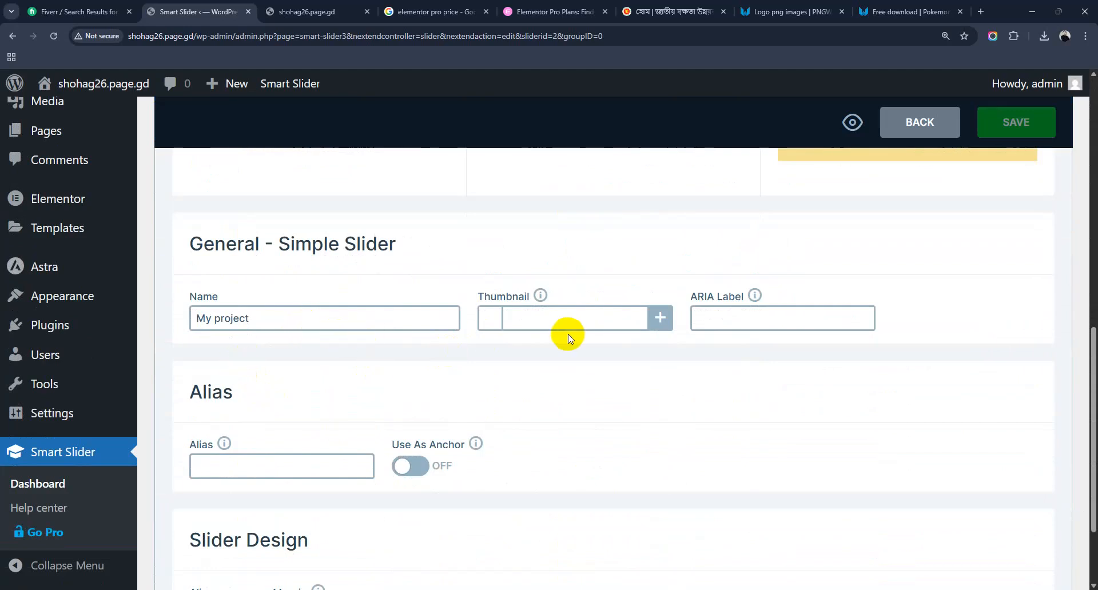
scroll(568, 334, "down", 2)
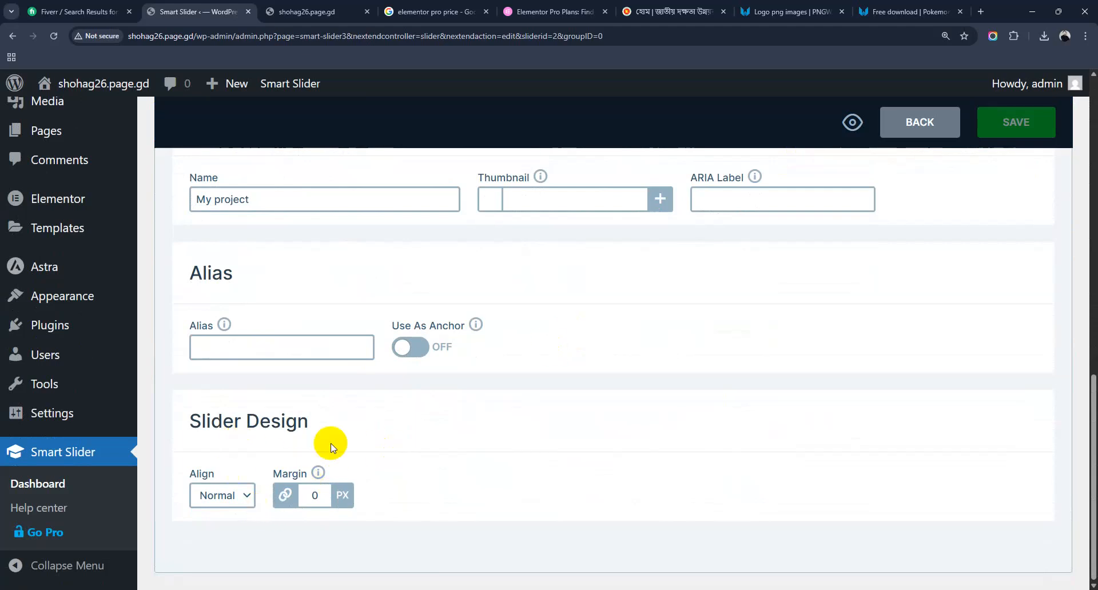
scroll(348, 449, "up", 7)
scroll(380, 455, "up", 3)
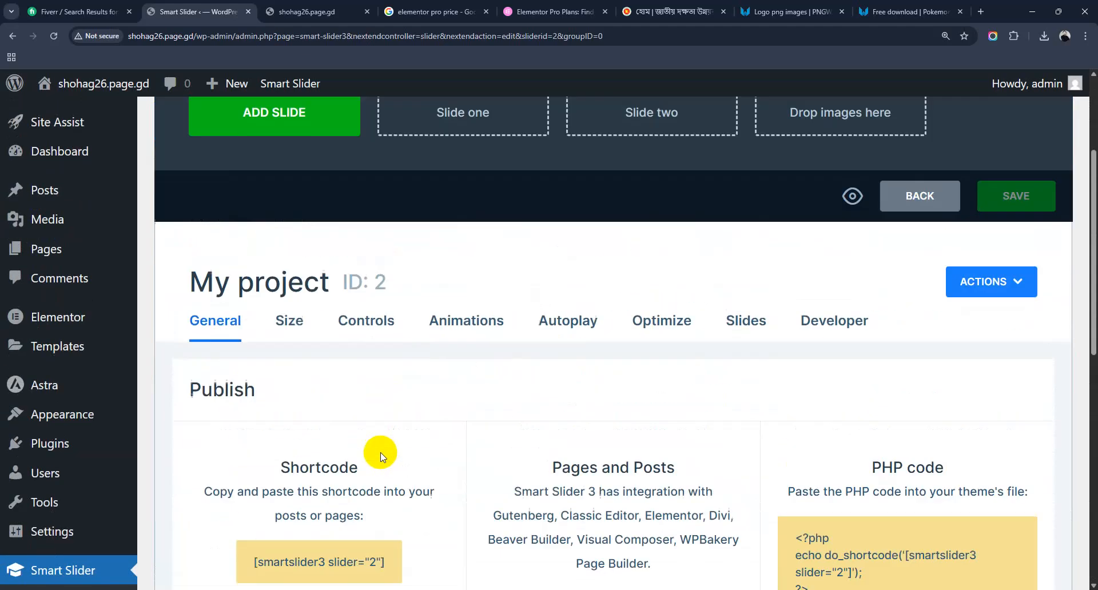
Examine the project's Size settings, covering slider dimensions, breakpoints and layout
left_click(290, 331)
scroll(351, 397, "down", 1)
scroll(352, 397, "down", 2)
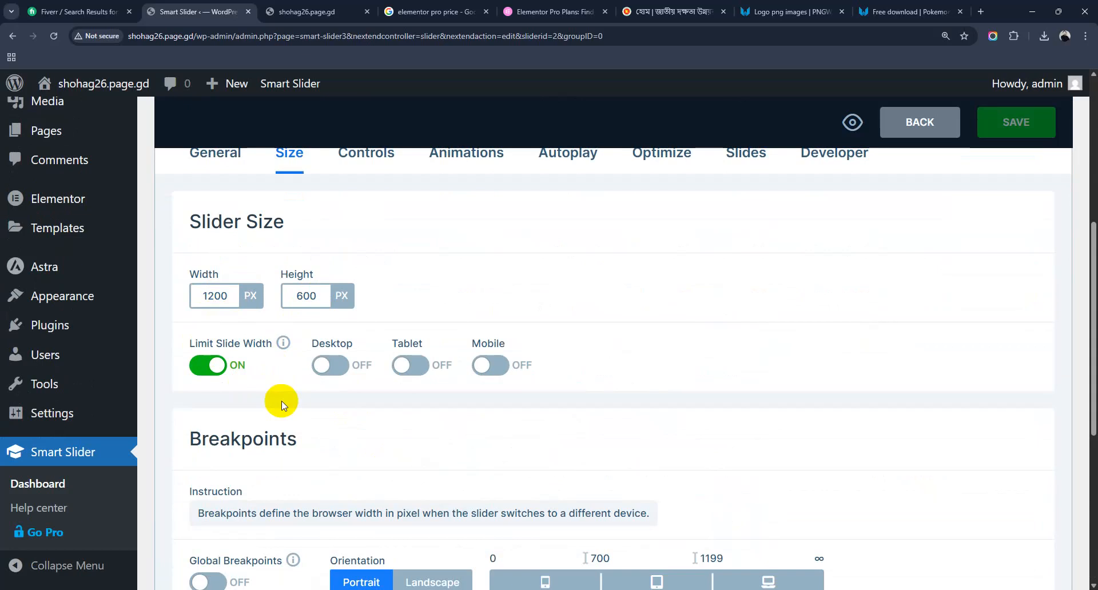
scroll(281, 405, "down", 2)
scroll(281, 401, "down", 4)
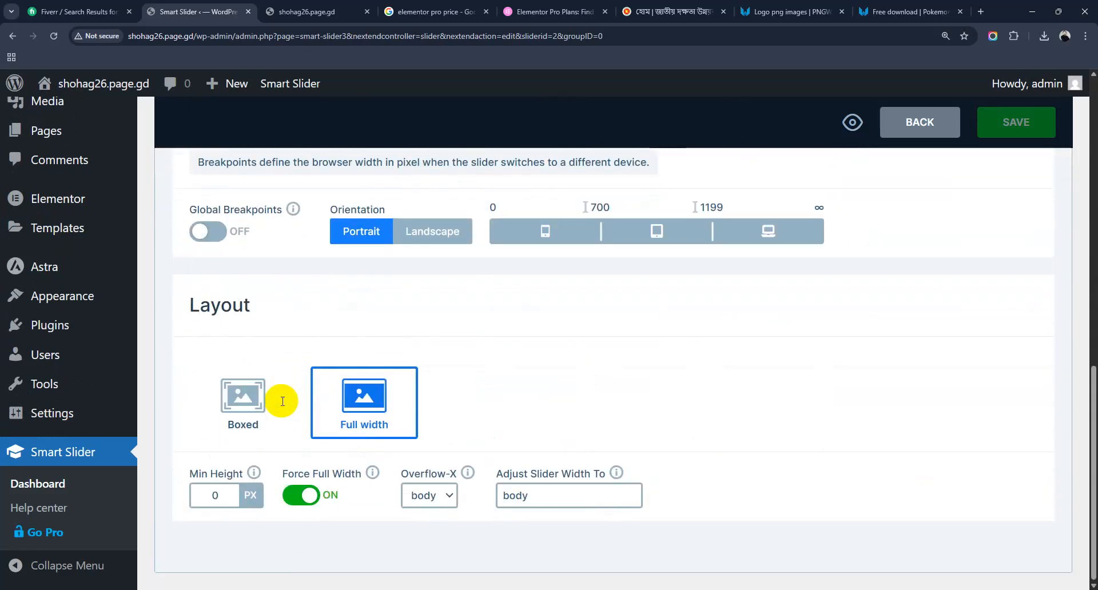
Leave the slider settings and open the Pixabay website in the browser tab showing the PNGWing Pokemon logo page
scroll(282, 405, "up", 10)
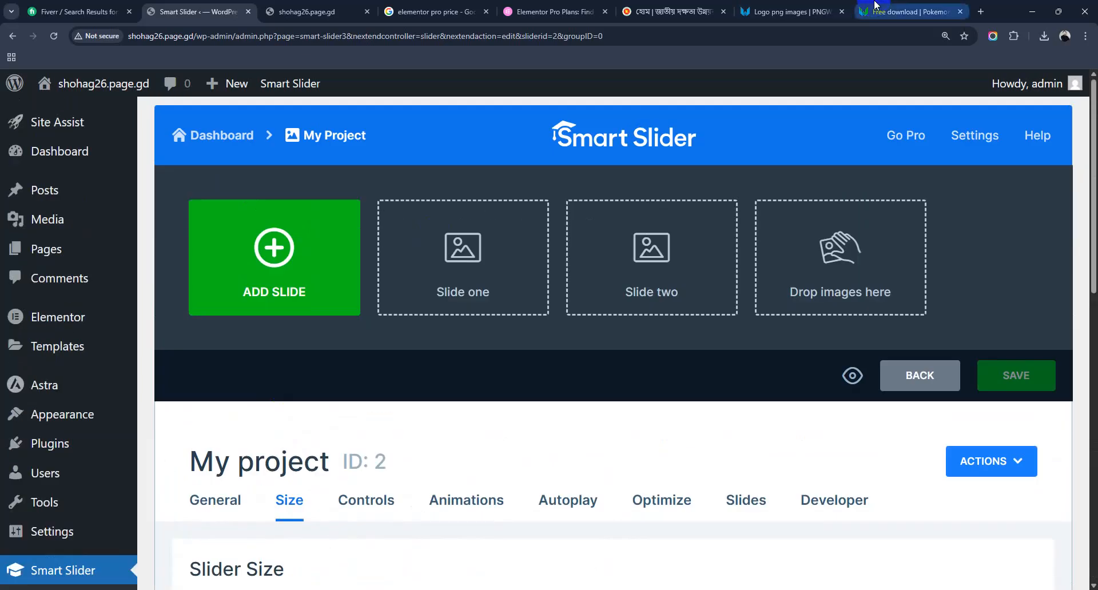
left_click(910, 11)
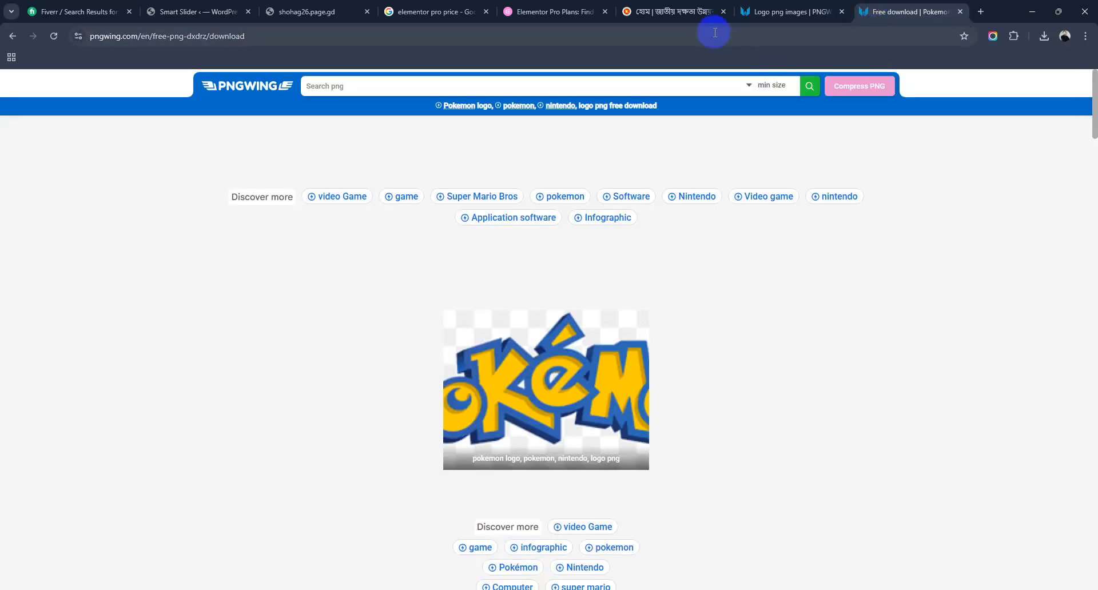
left_click(715, 33)
type("pixabay")
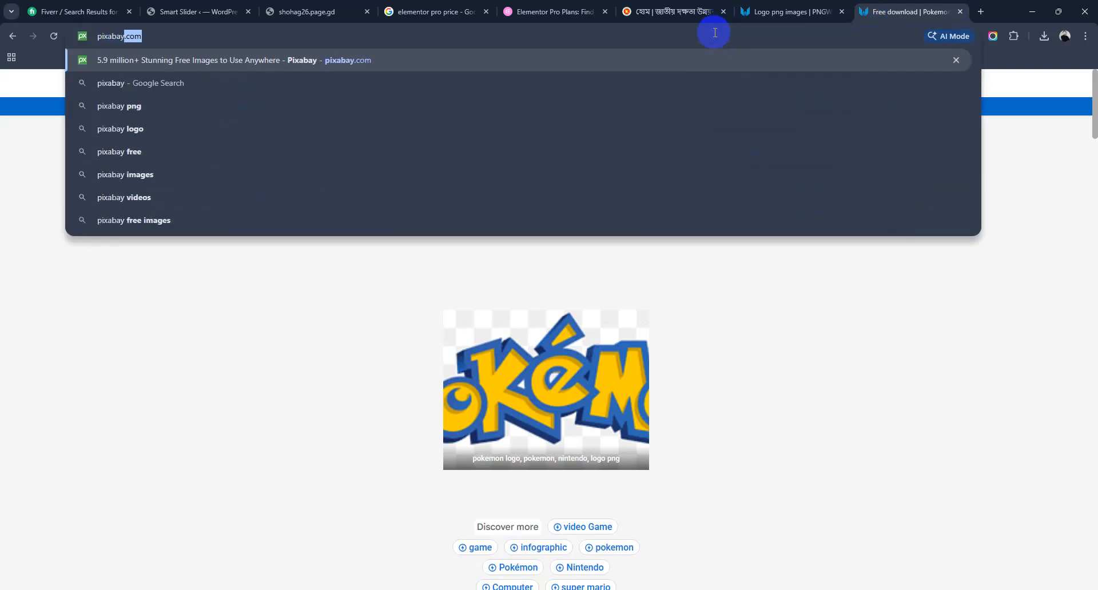
key("Return")
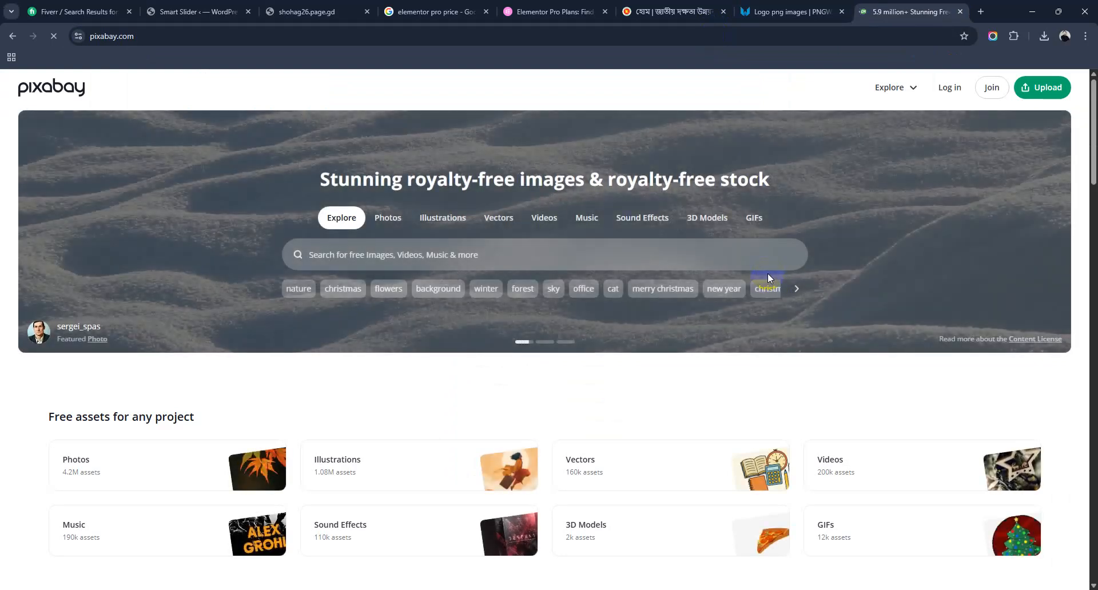
Search Pixabay for "scenario" images and browse to the royalty-free results
left_click(549, 253)
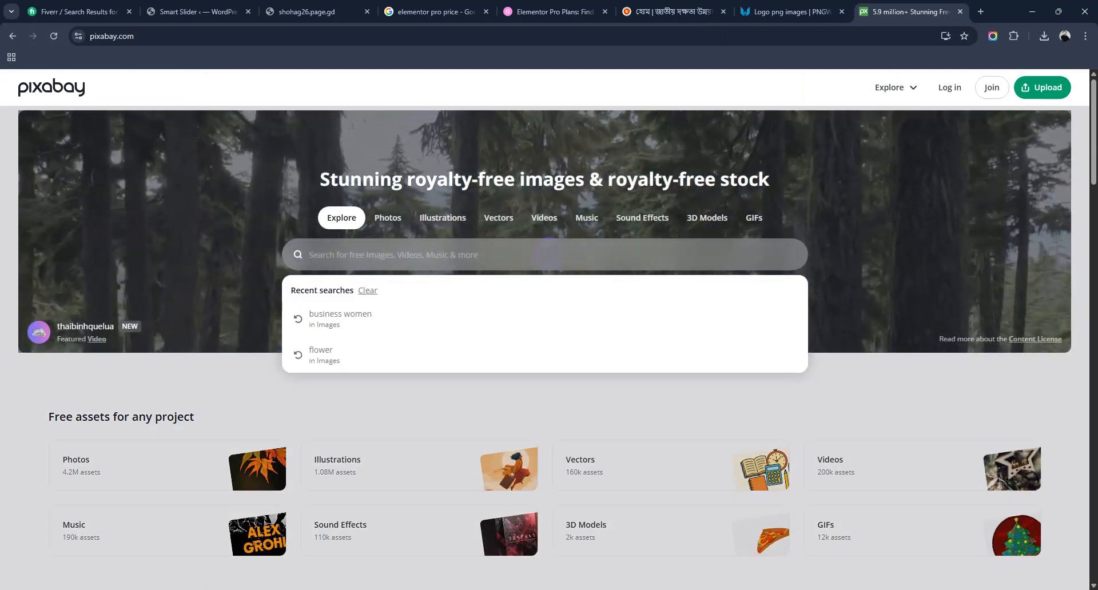
type("scenario")
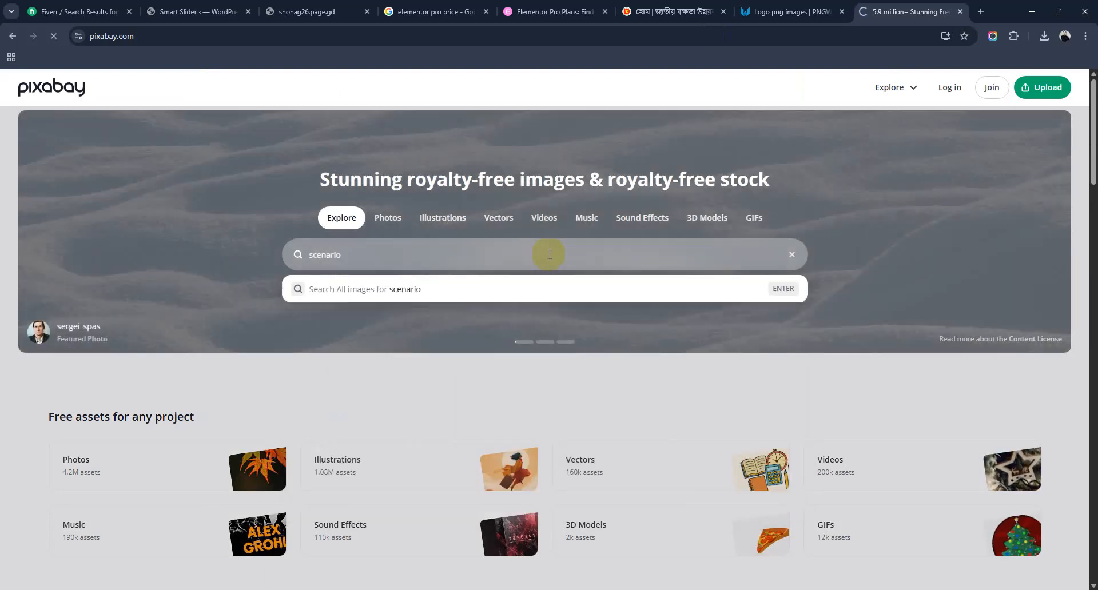
key("Return")
left_click(616, 385)
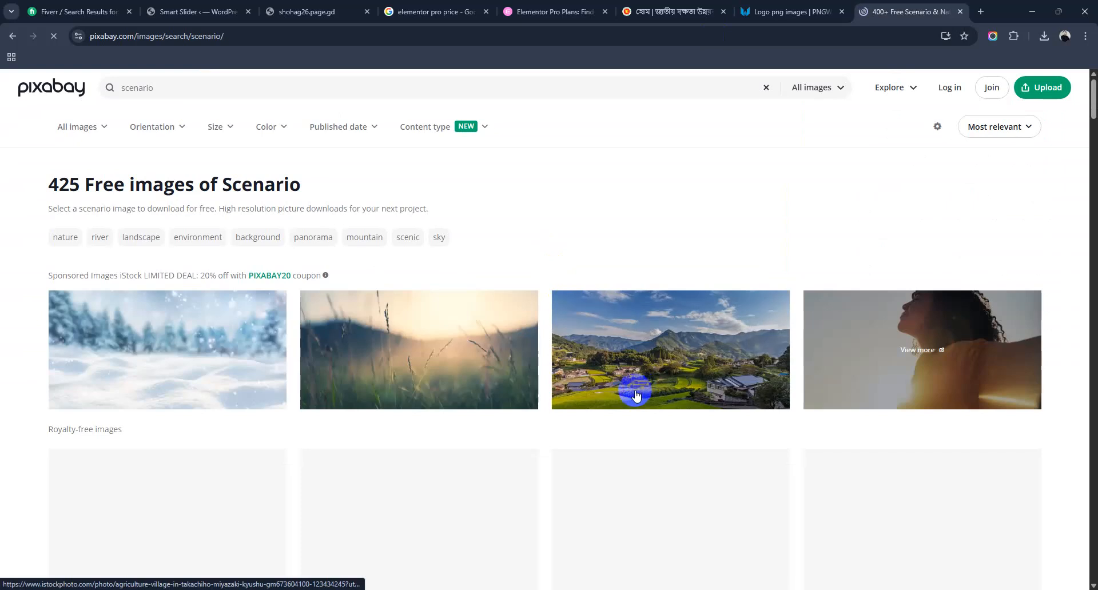
scroll(629, 387, "down", 4)
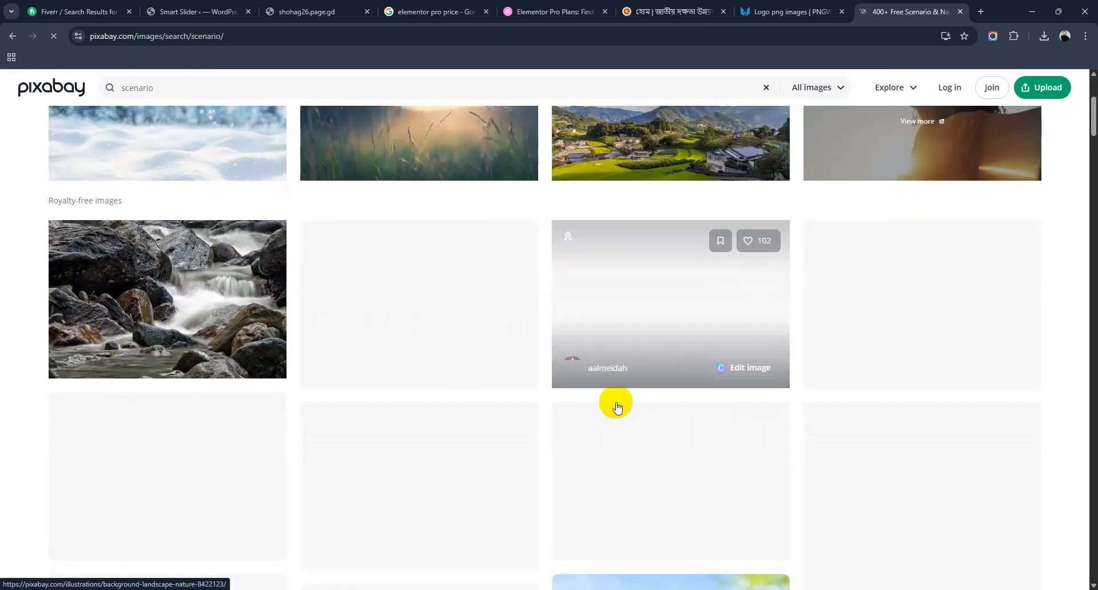
Download the river rocks photo at 1280 × 853 and dismiss the sign-in and thank-you pop-ups
left_click(179, 321)
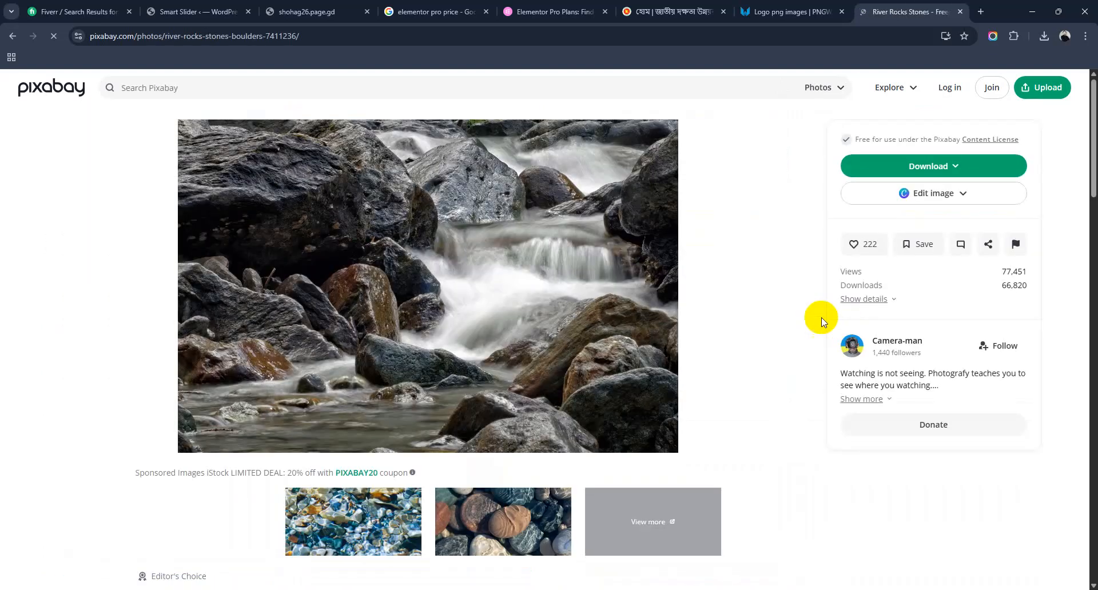
left_click(913, 172)
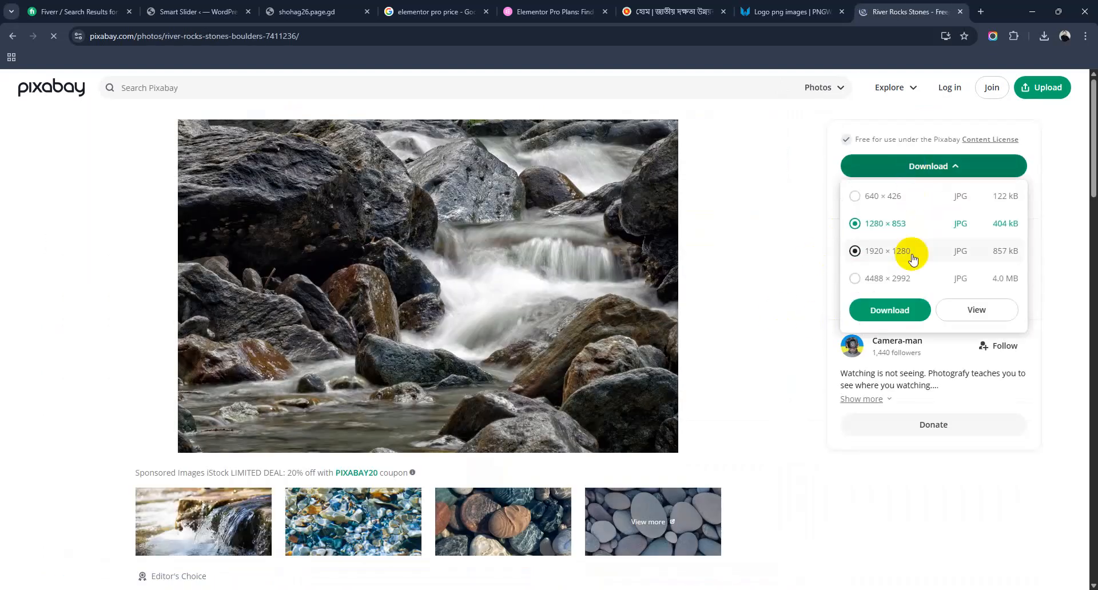
left_click(907, 312)
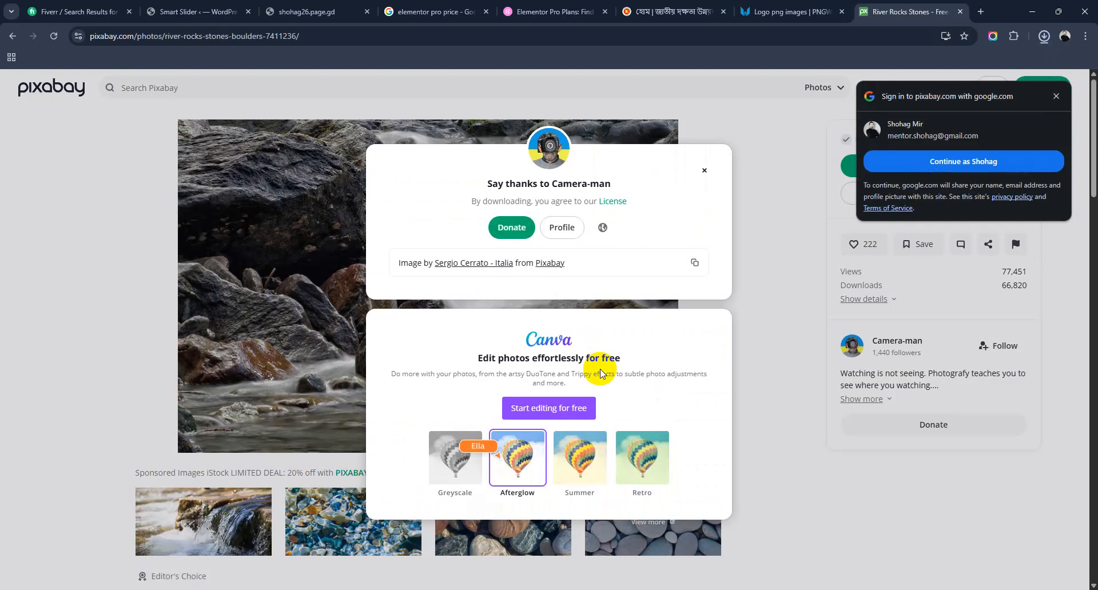
left_click(1056, 100)
scroll(535, 355, "down", 6)
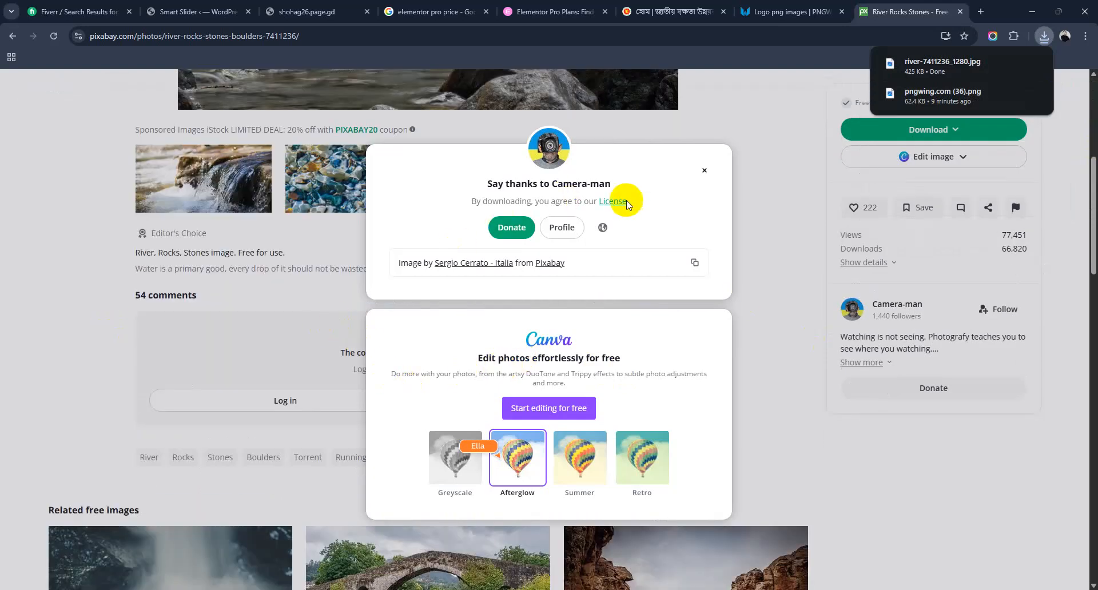
left_click(706, 171)
Download the related stone Roman bridge landscape photo at 1280 × 853 and close the thank-you pop-up
scroll(453, 412, "down", 4)
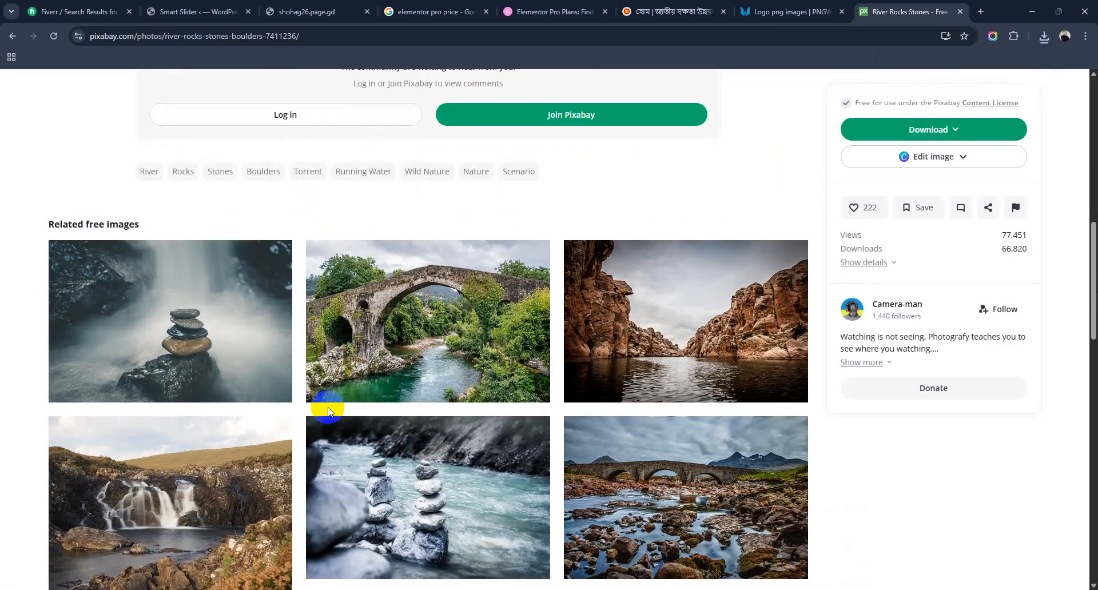
left_click(451, 349)
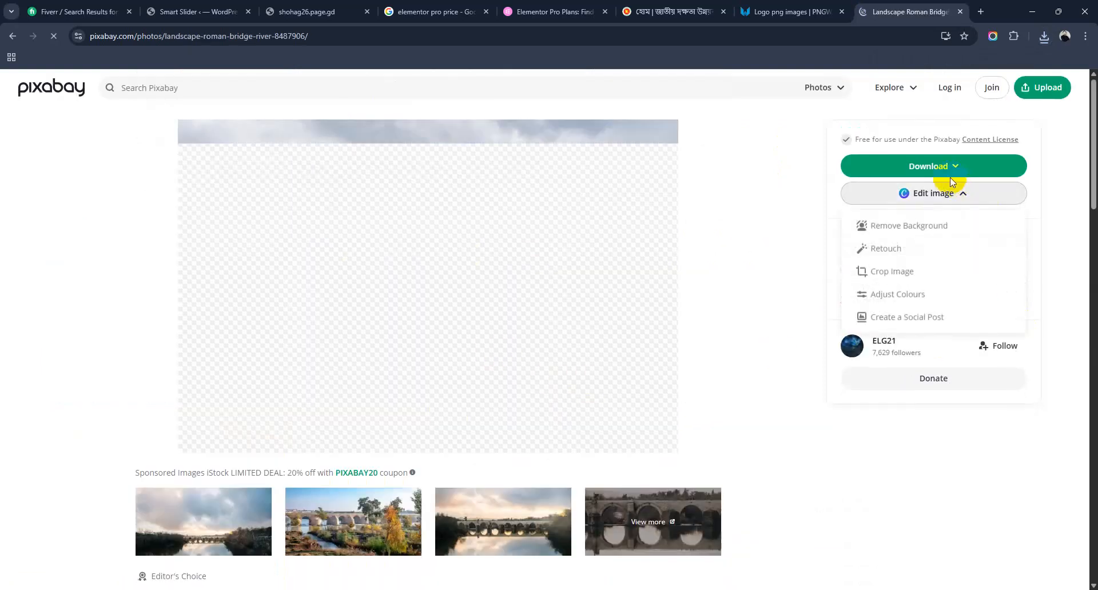
left_click(943, 171)
left_click(893, 310)
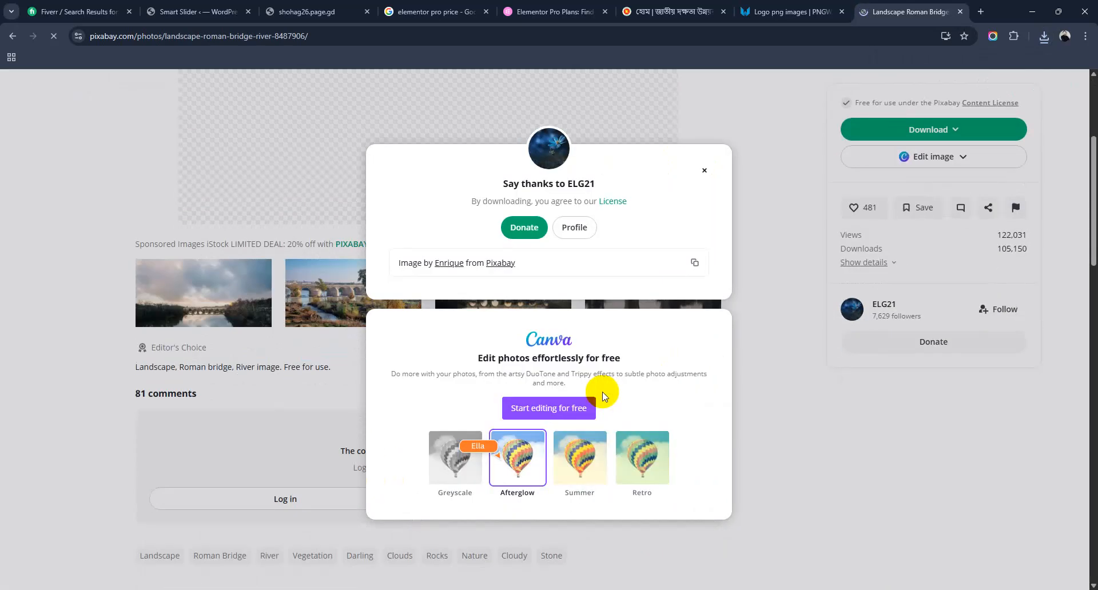
left_click(705, 170)
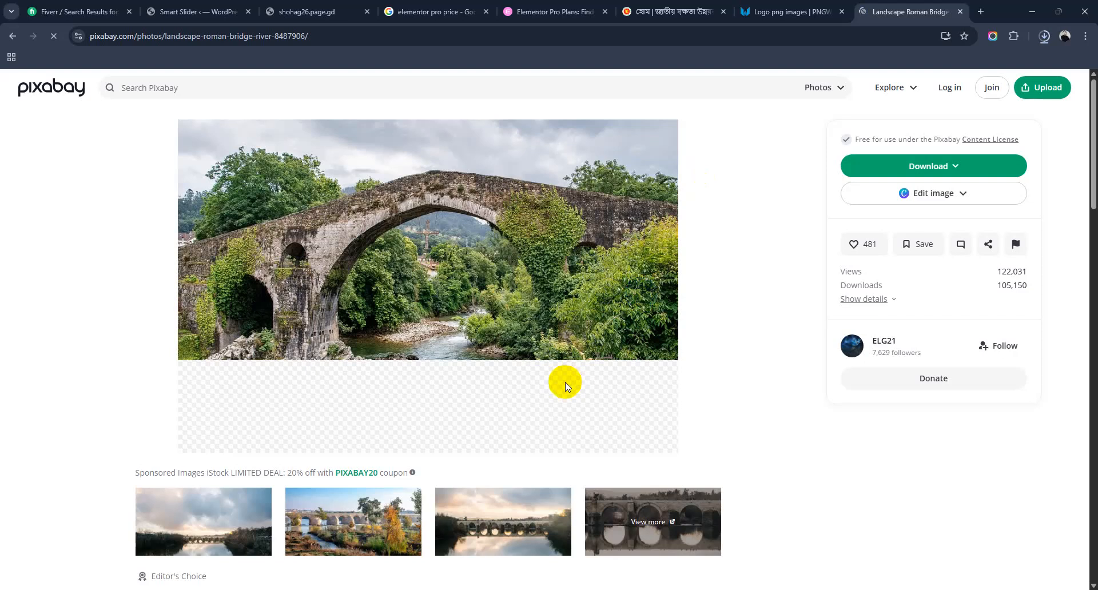
Download the related photo of the bridge with houses under a cloudy blue sky at 1280 × 853, and close the pop-up
scroll(544, 315, "down", 5)
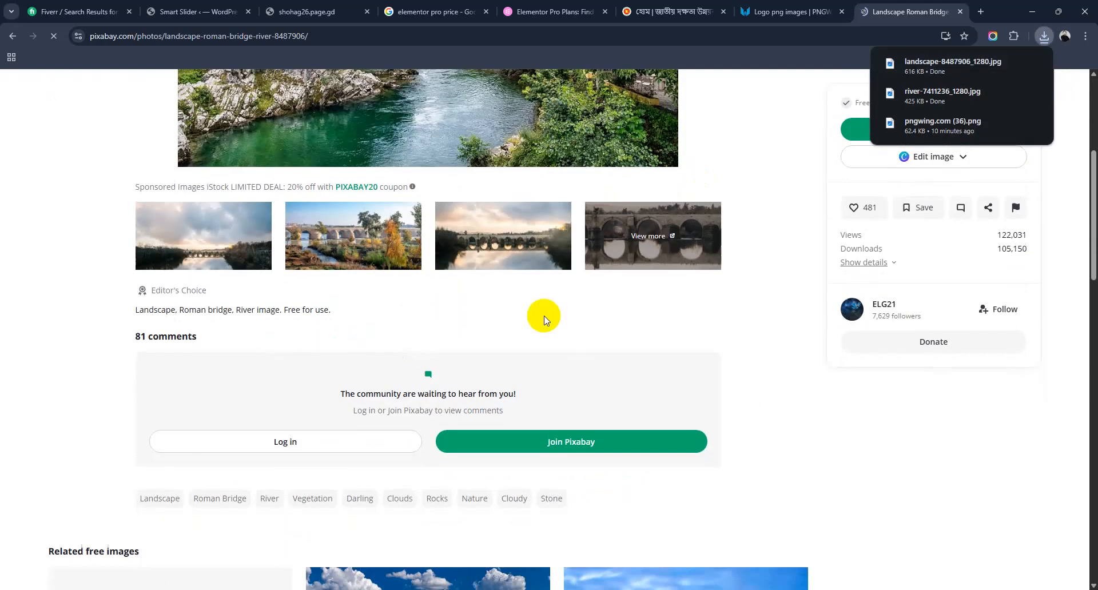
scroll(532, 326, "down", 6)
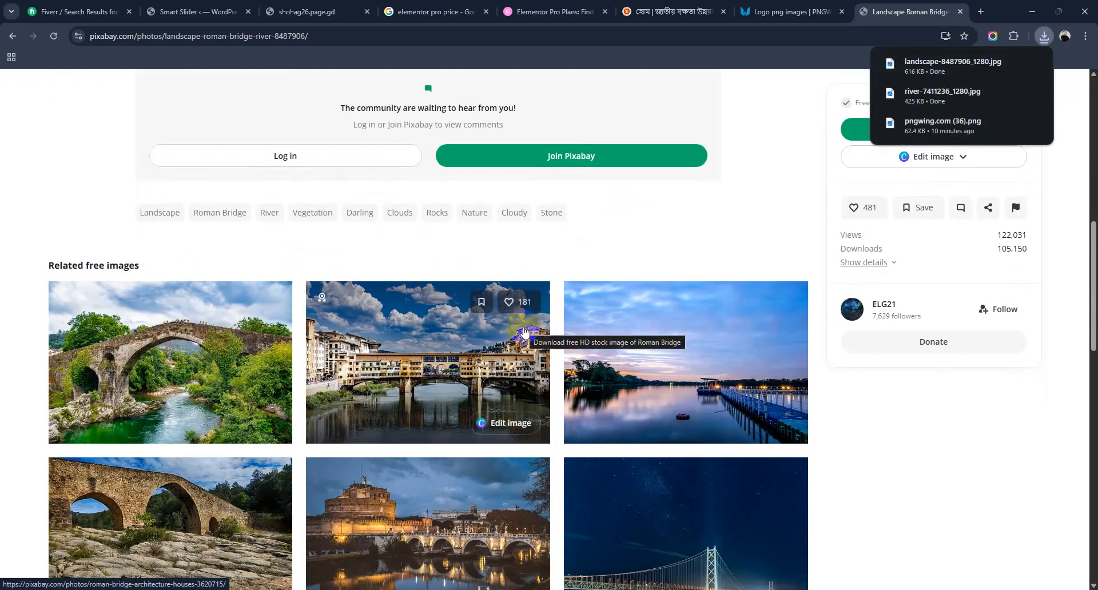
left_click(447, 375)
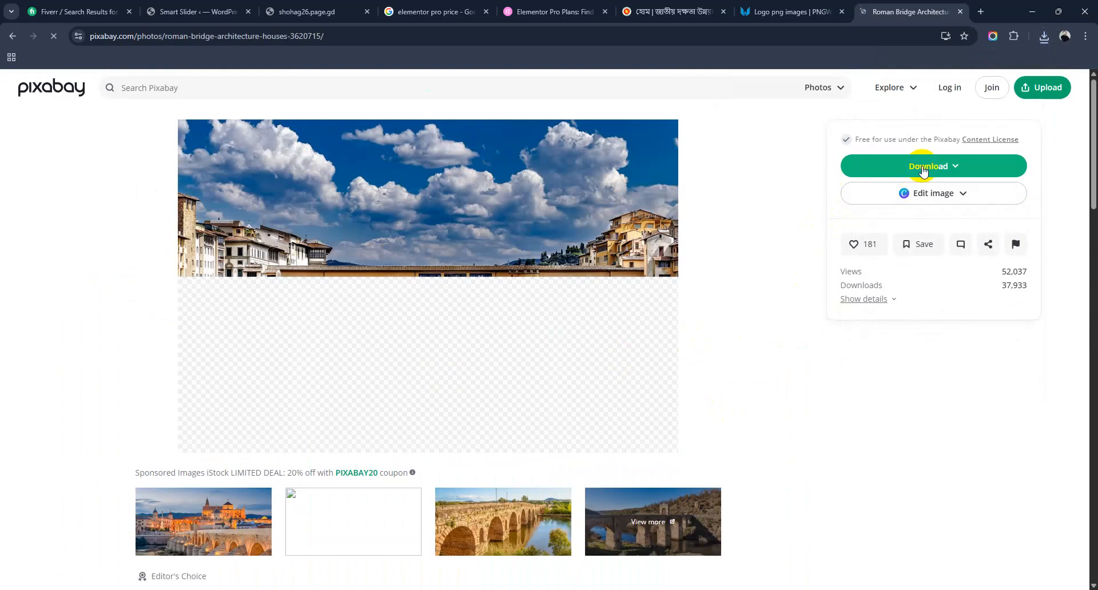
left_click(922, 171)
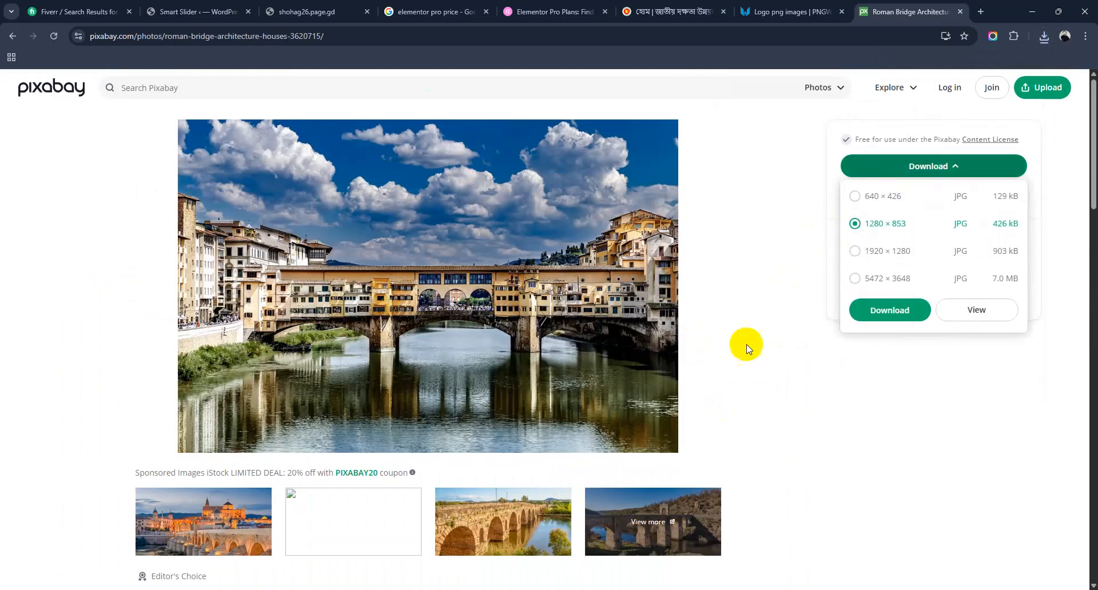
left_click(896, 314)
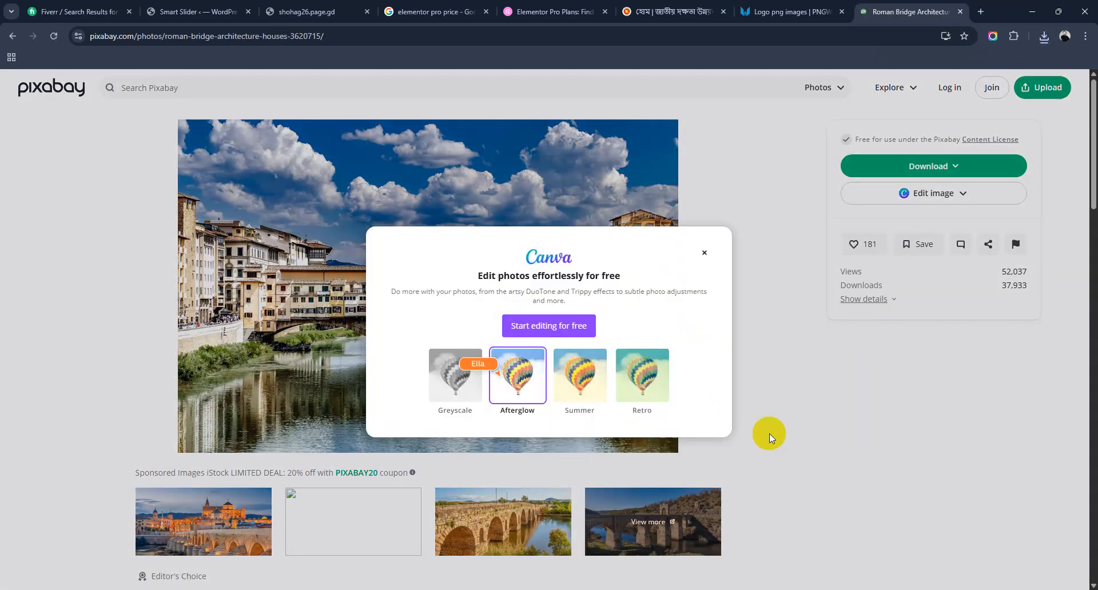
left_click(704, 253)
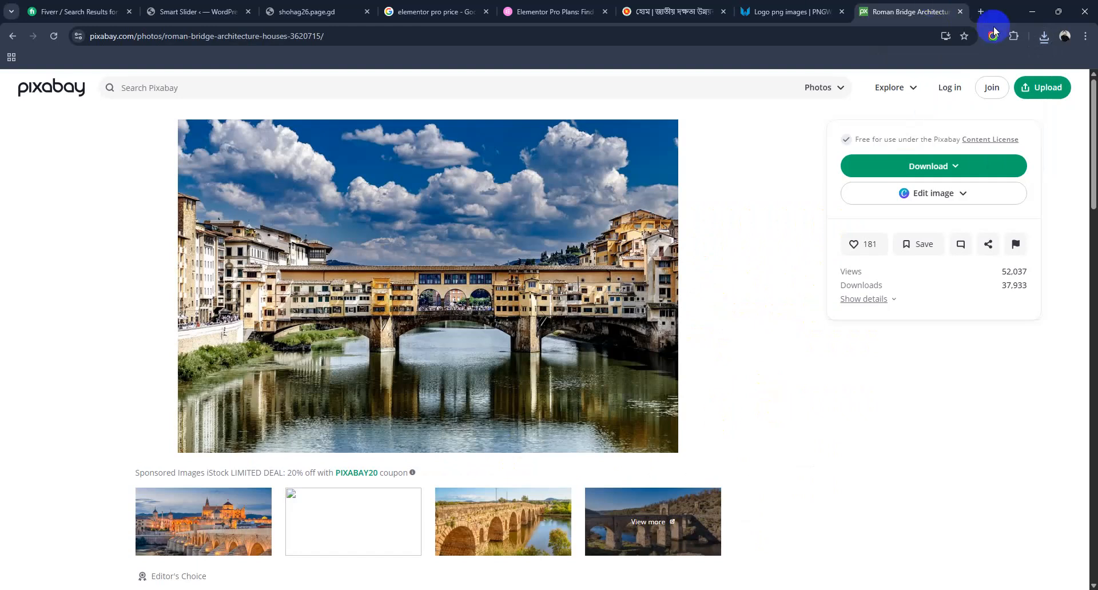
Show the latest download in its folder and select the roman, landscape and river images together
left_click(1044, 38)
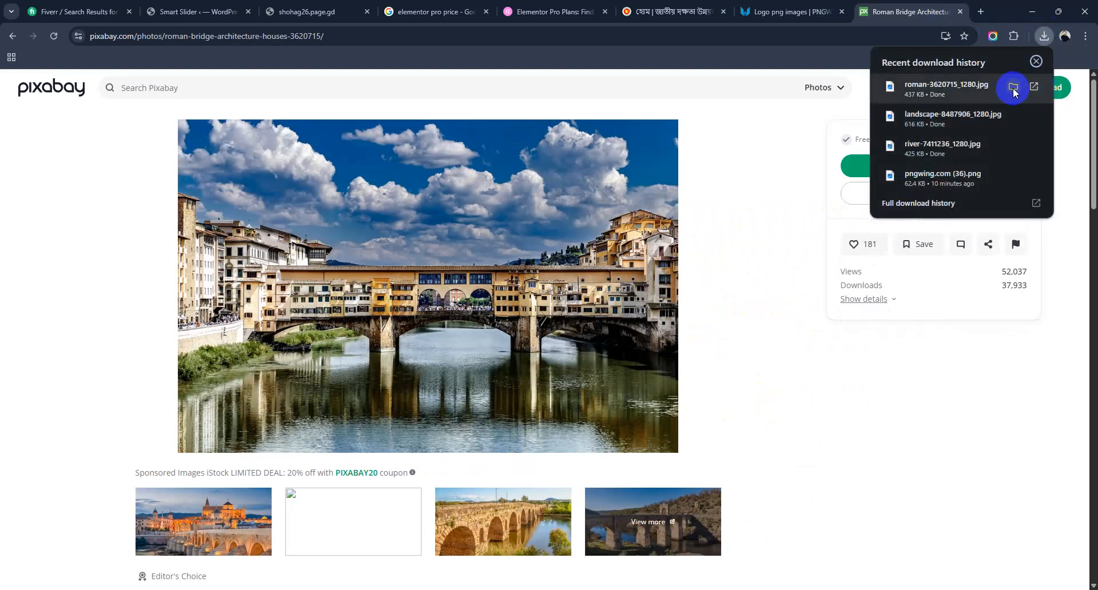
left_click(1013, 89)
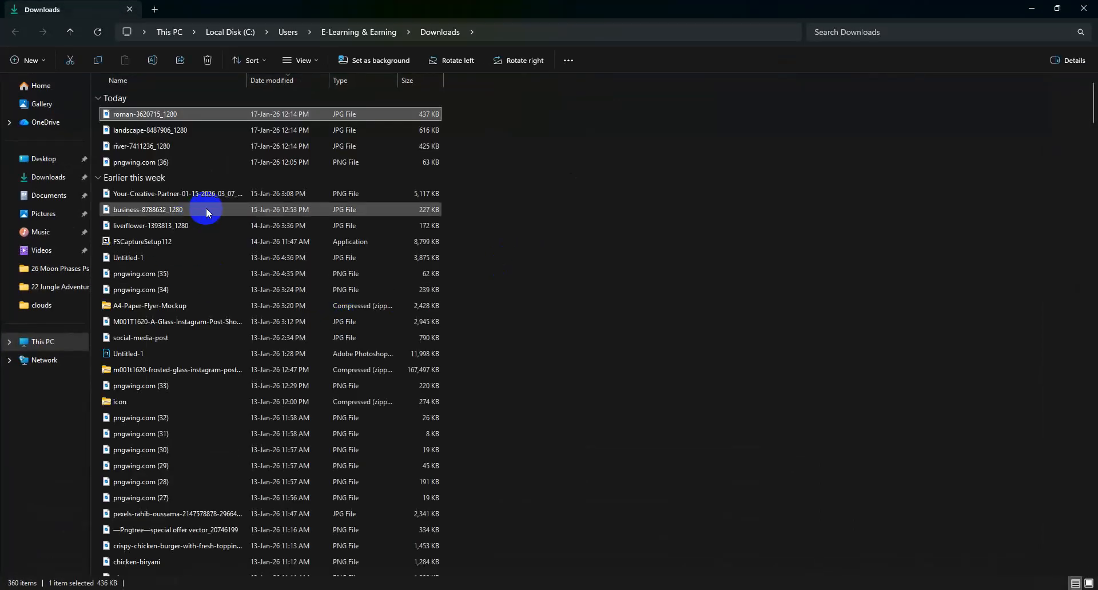
left_click(139, 146, "shift")
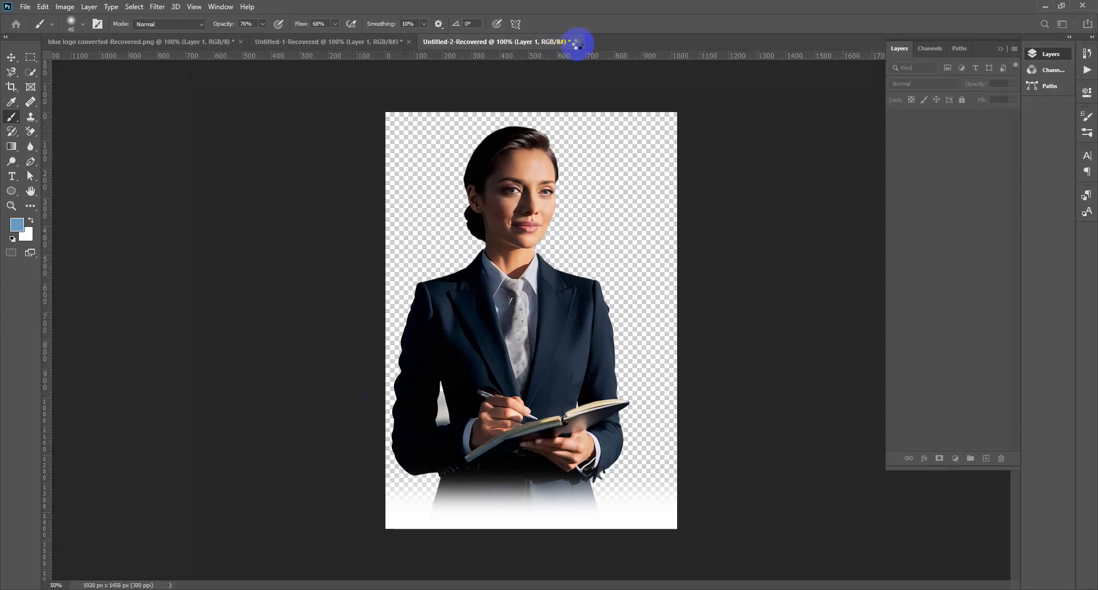
Switch to Photoshop, close all recovered documents without saving, and open the three downloaded photos as separate documents
left_click(569, 46)
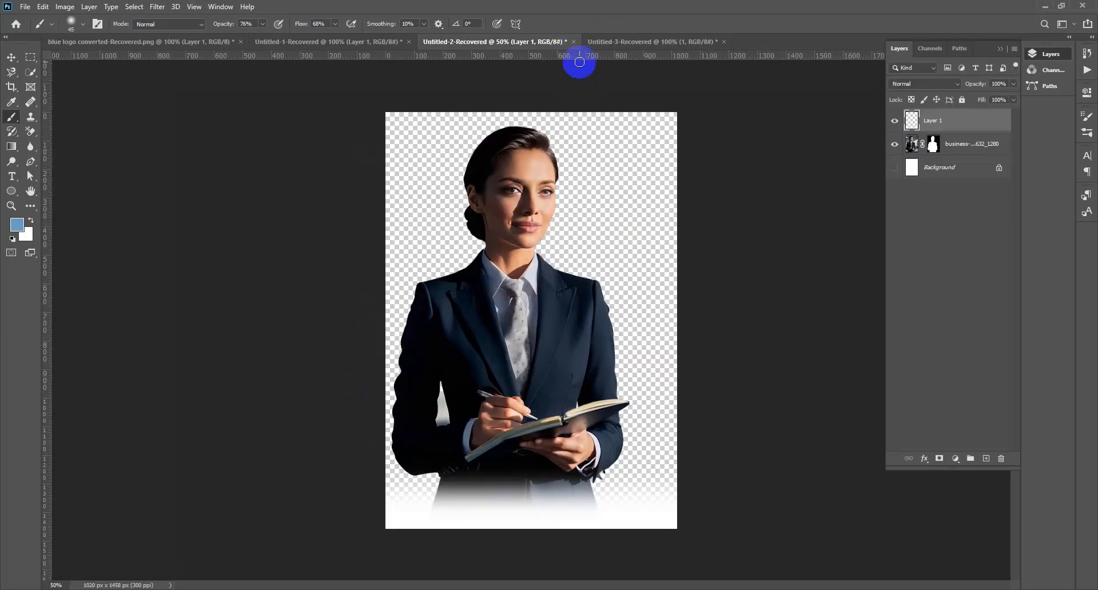
right_click(767, 41)
left_click(803, 73)
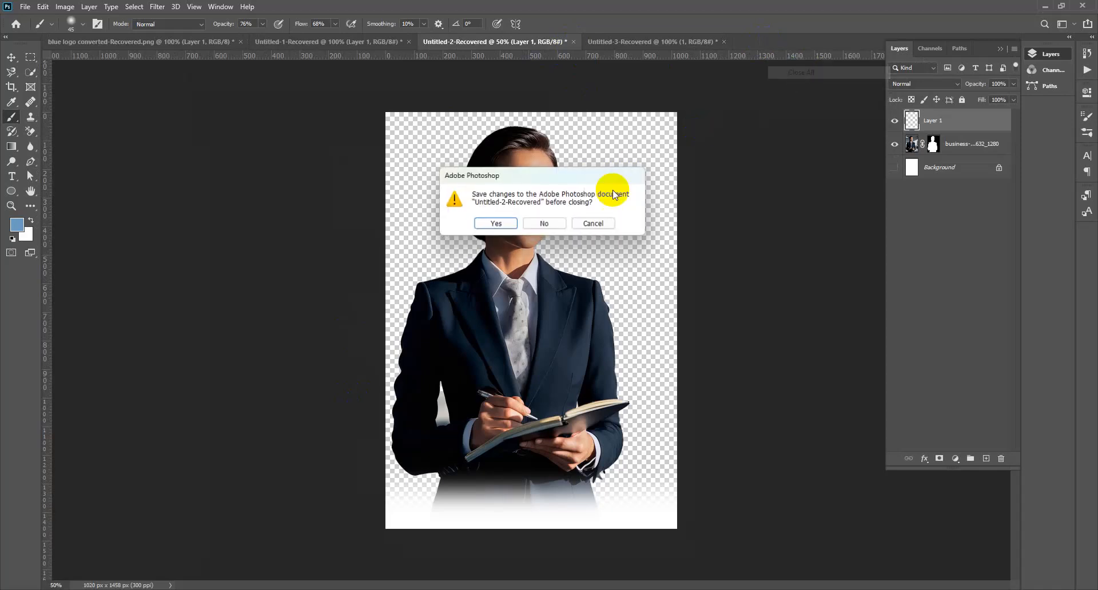
left_click(550, 225)
left_click(548, 224)
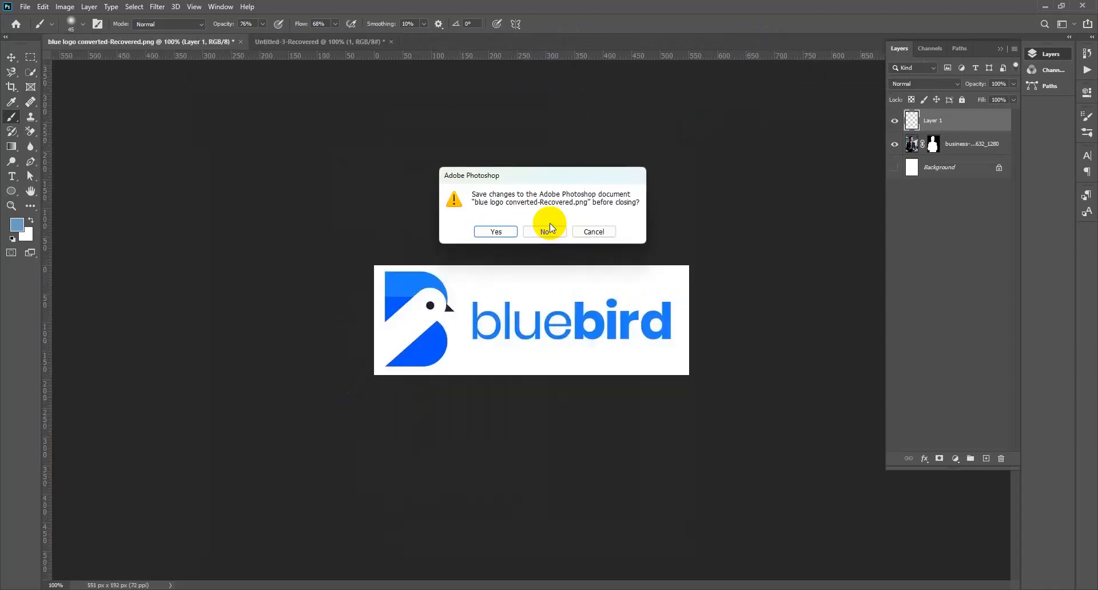
left_click(550, 227)
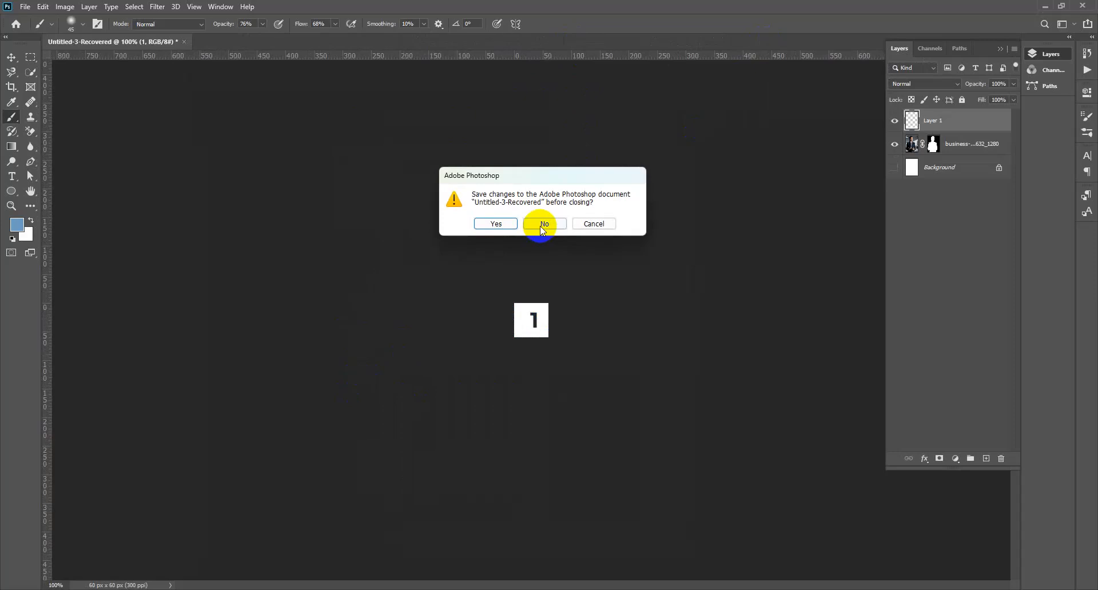
left_click(540, 229)
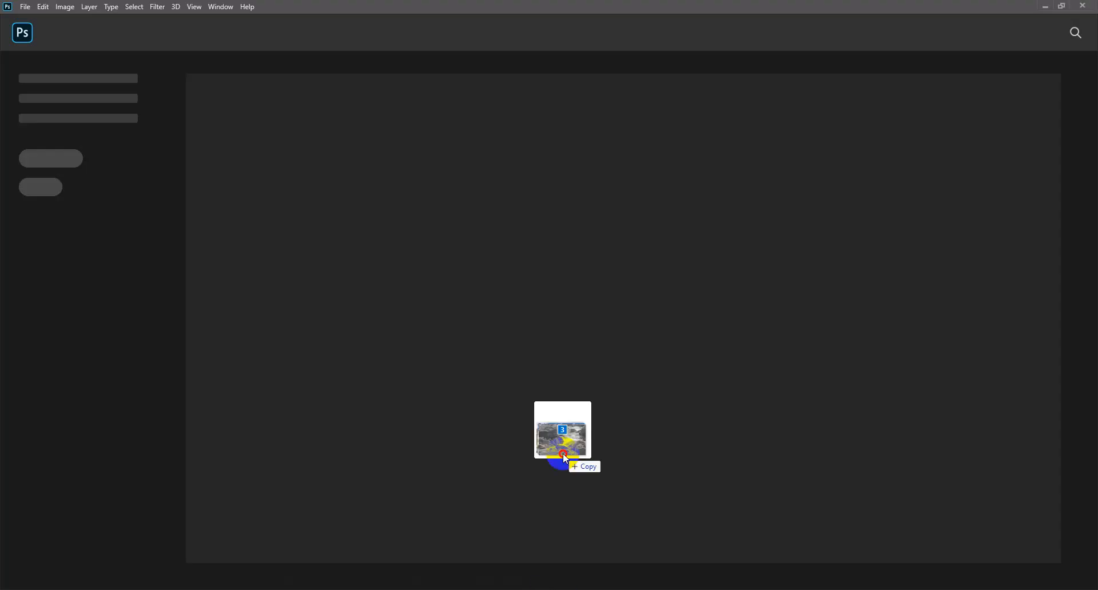
left_click_drag(561, 458, 564, 235)
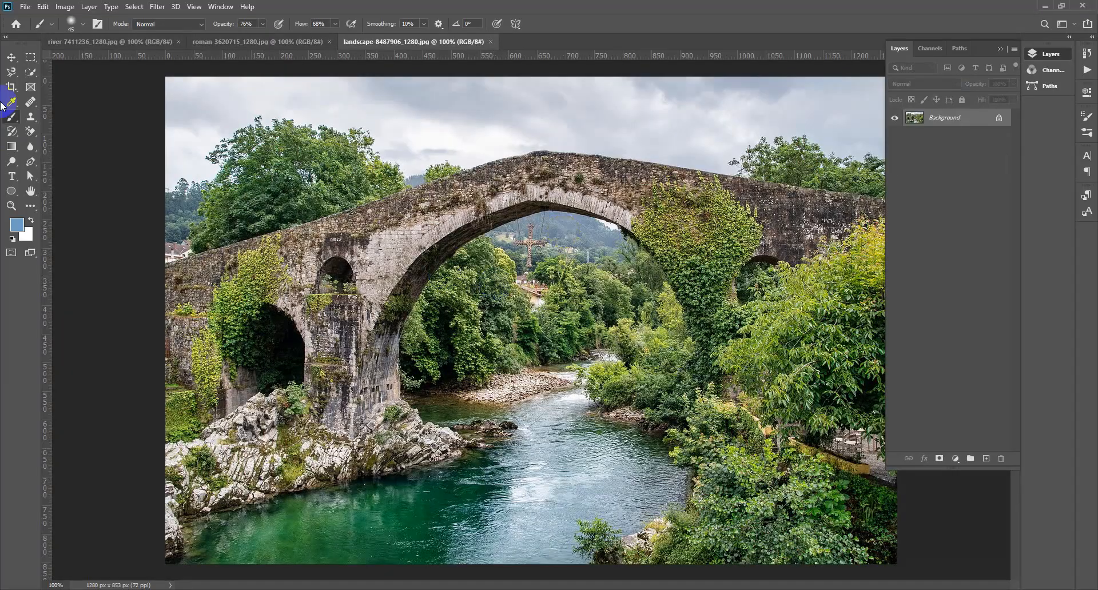
Crop the landscape bridge photo to 1200 px × 600 px using the W x H x Resolution crop setting, leaving the resolution empty
left_click(12, 88)
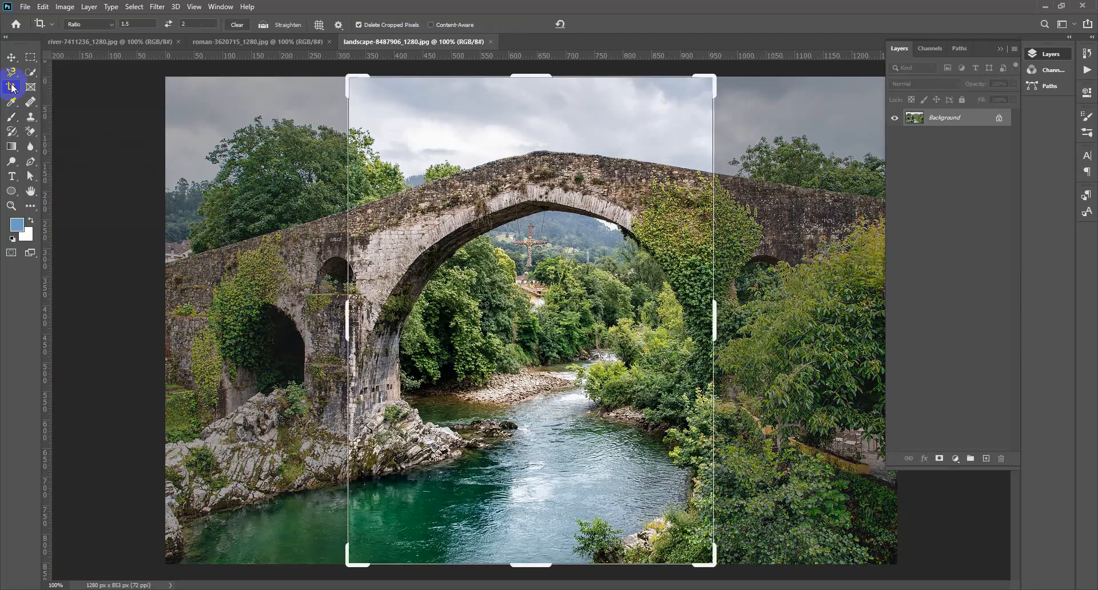
left_click(103, 26)
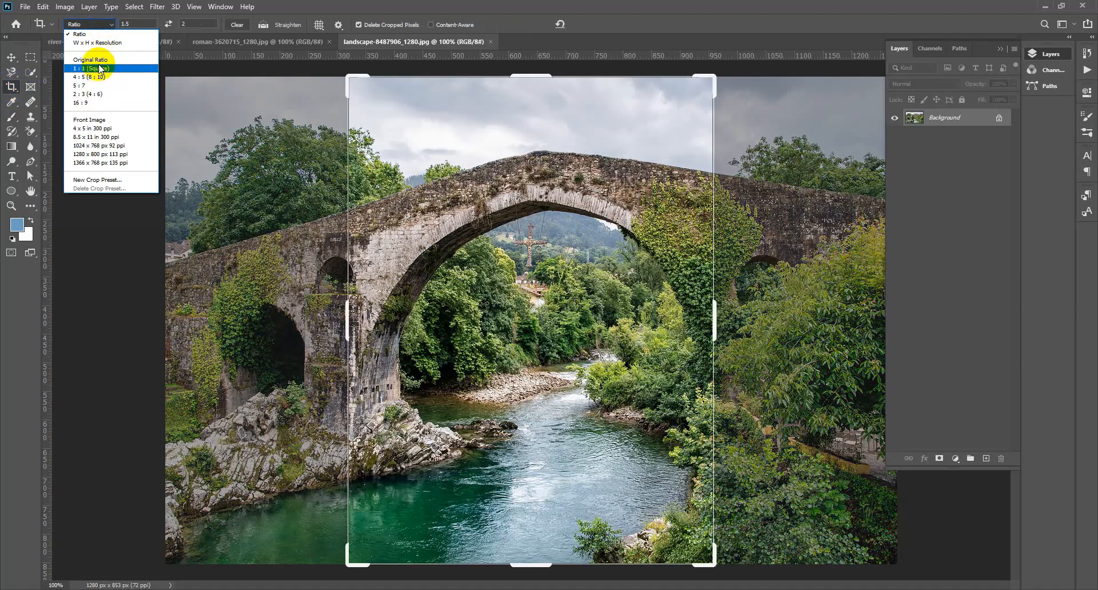
left_click(103, 42)
left_click(133, 25)
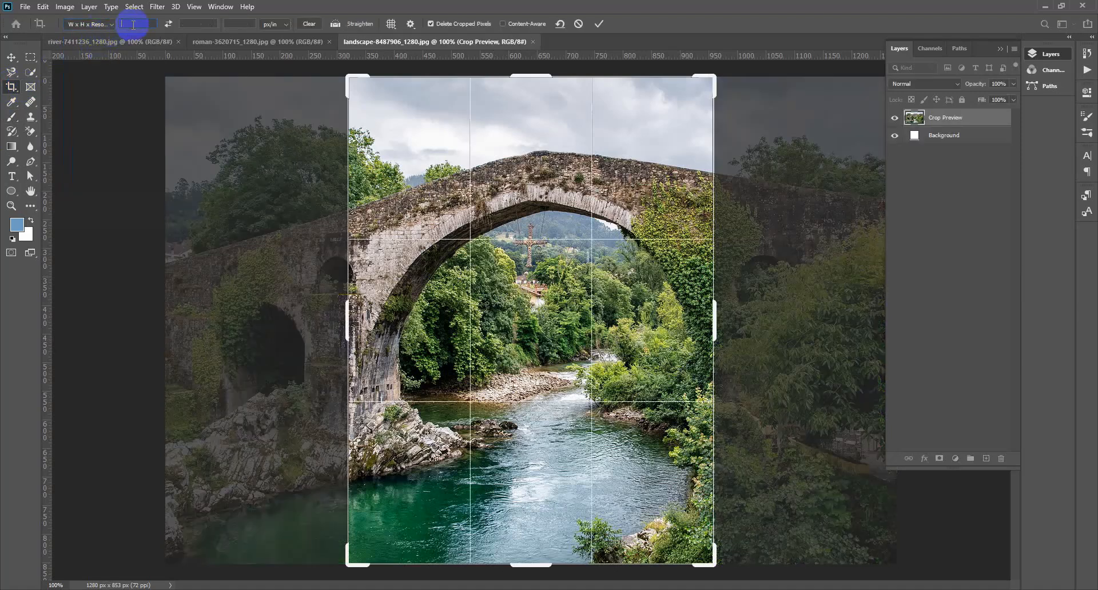
type("1200")
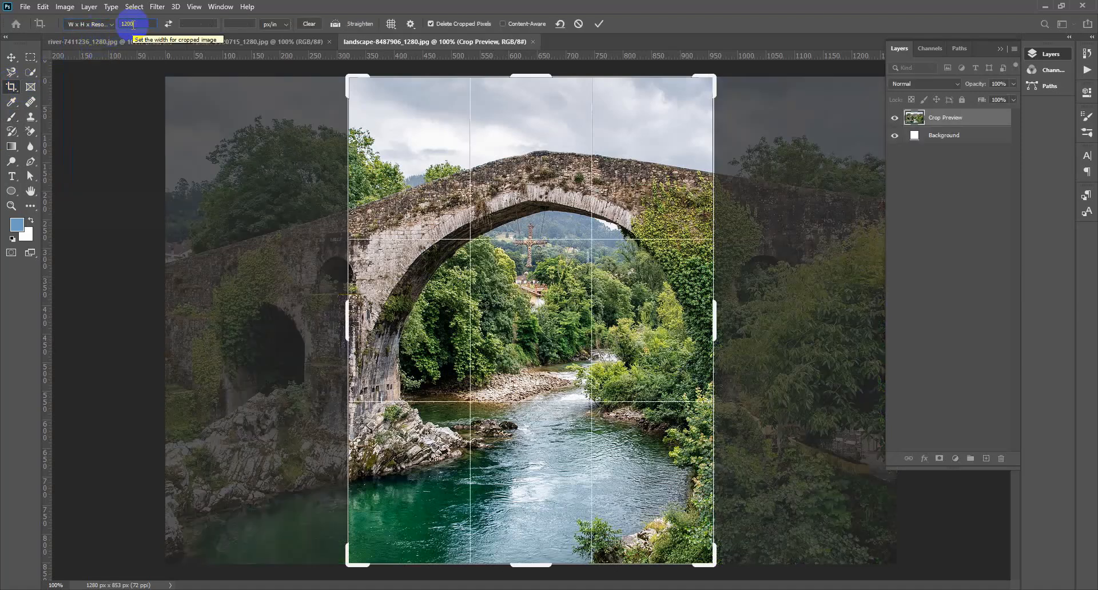
type(" px")
key("Tab")
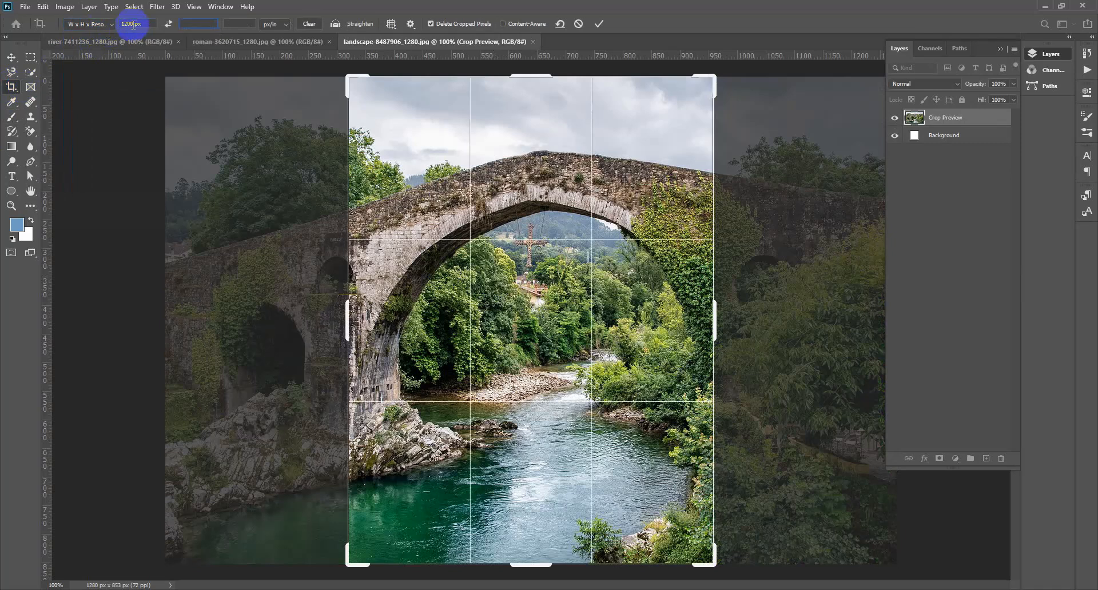
type("600")
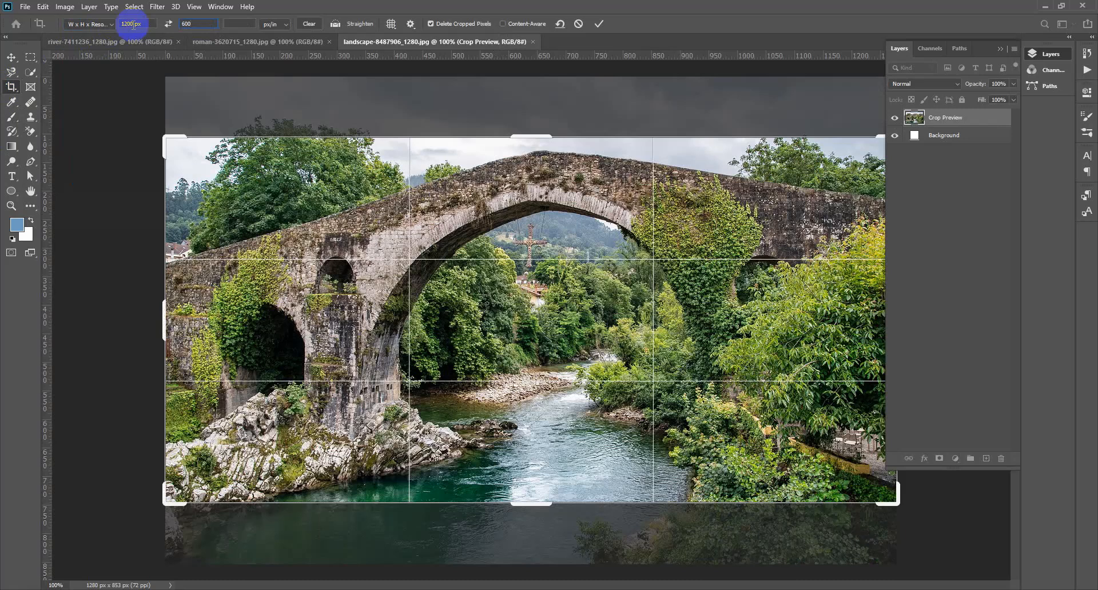
left_click(240, 23)
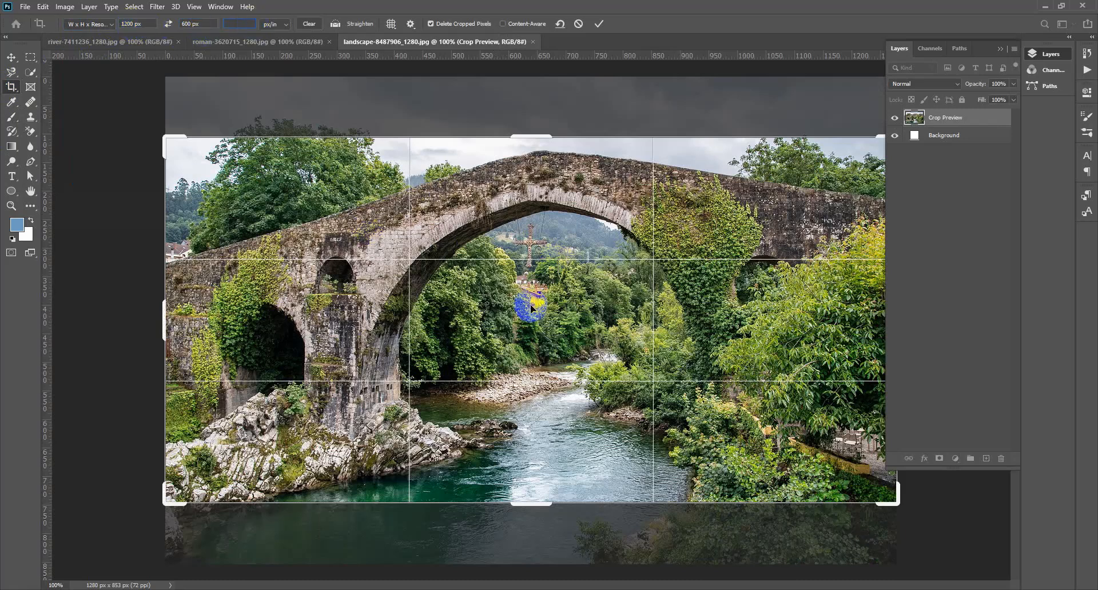
left_click(599, 23)
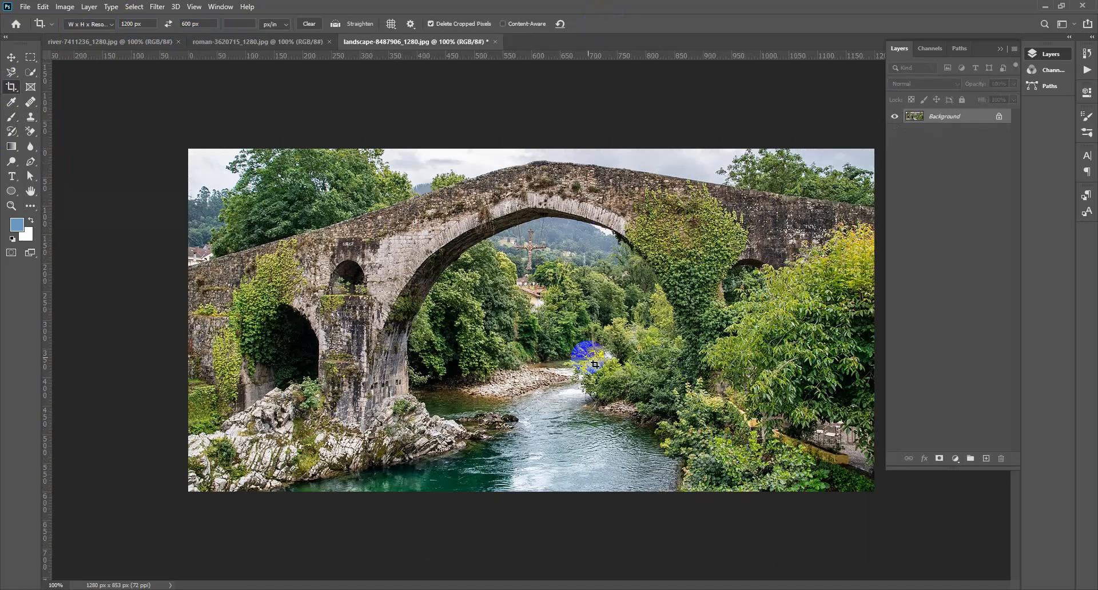
Start saving the cropped landscape photo as a JPEG named 1 on the Desktop, and decline replacing the existing 1.jpg
left_click(25, 6)
left_click(80, 145)
left_click(176, 354)
left_click(422, 315)
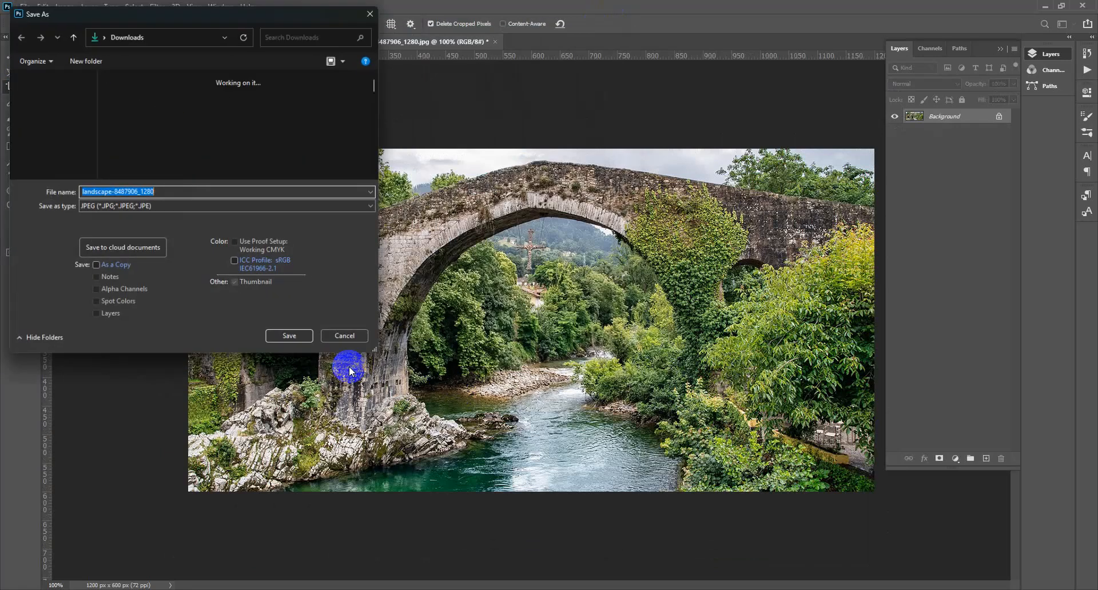
type("1")
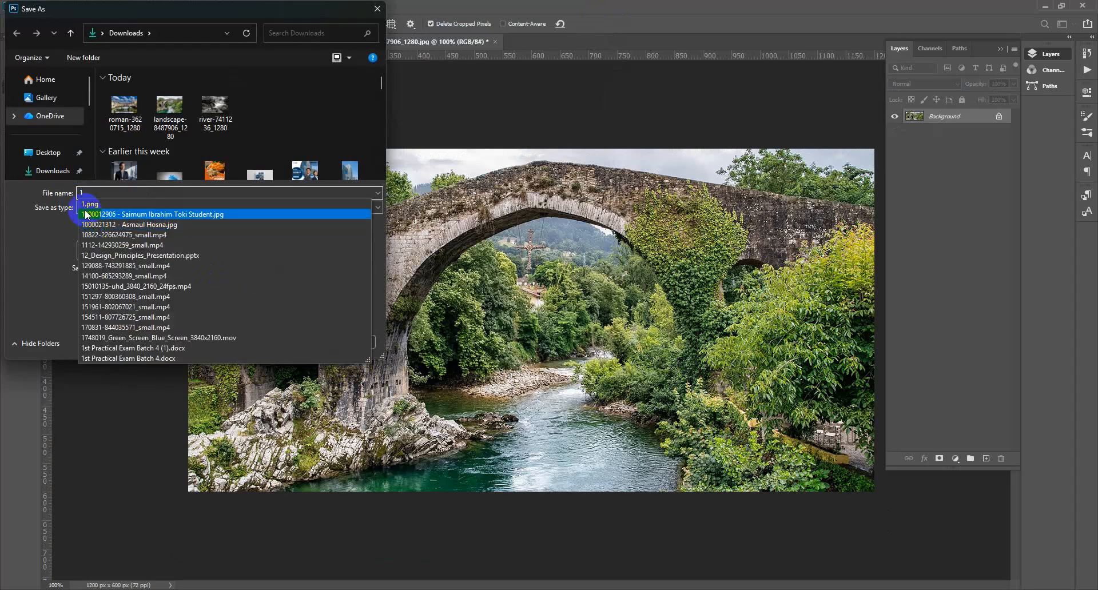
left_click(157, 17)
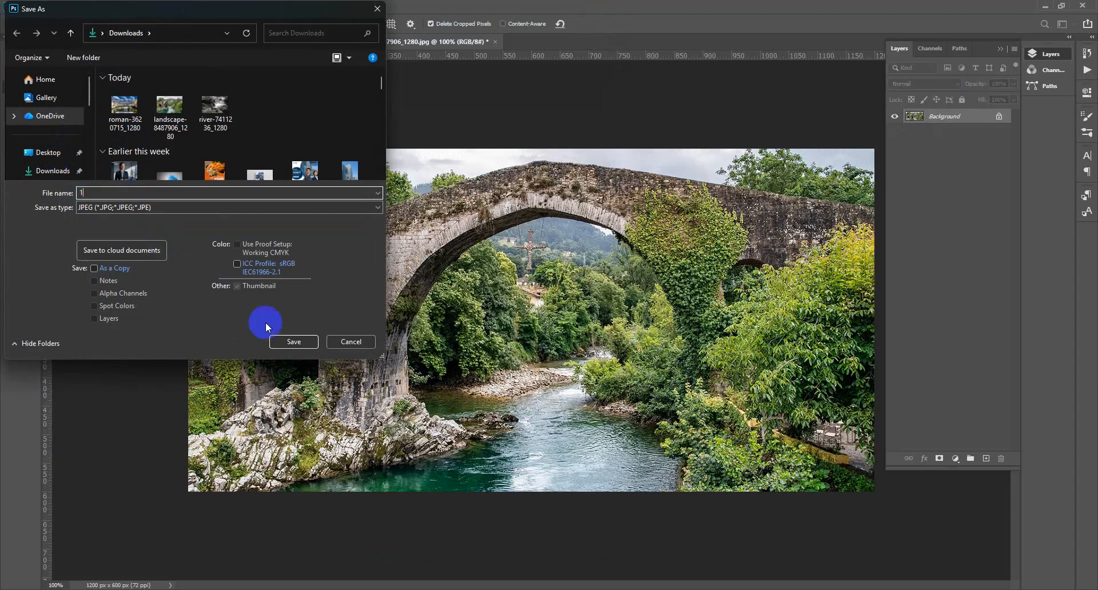
left_click(46, 153)
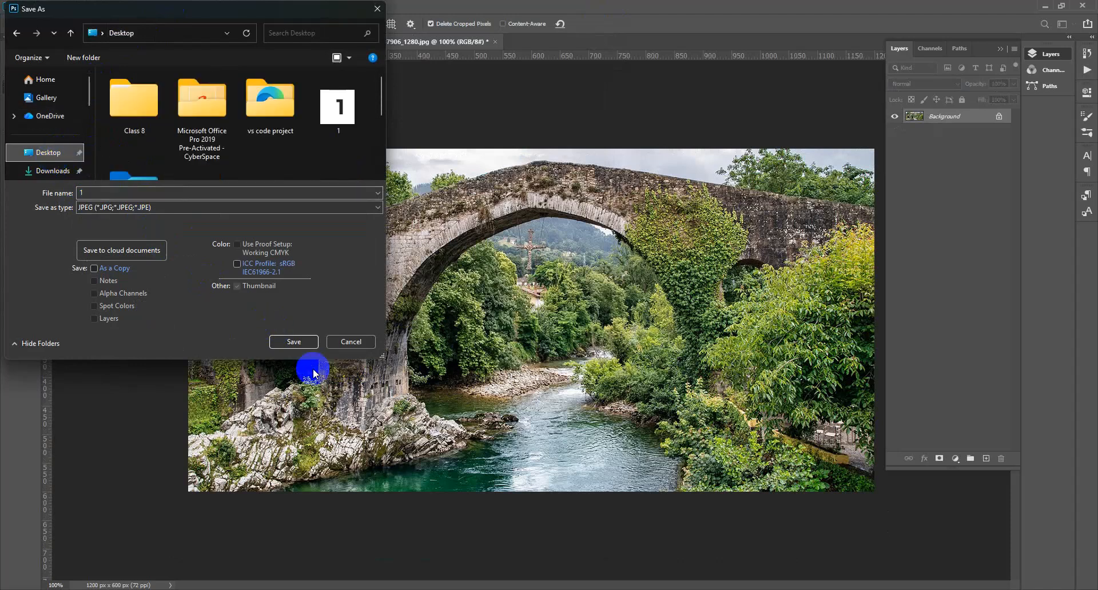
left_click(293, 341)
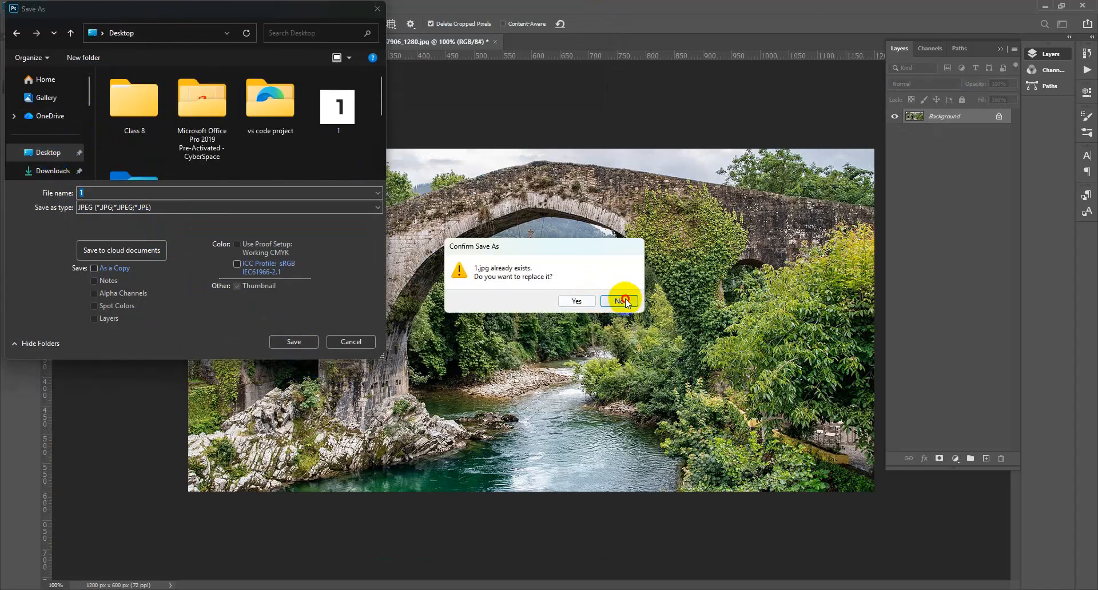
left_click(619, 302)
key("Return")
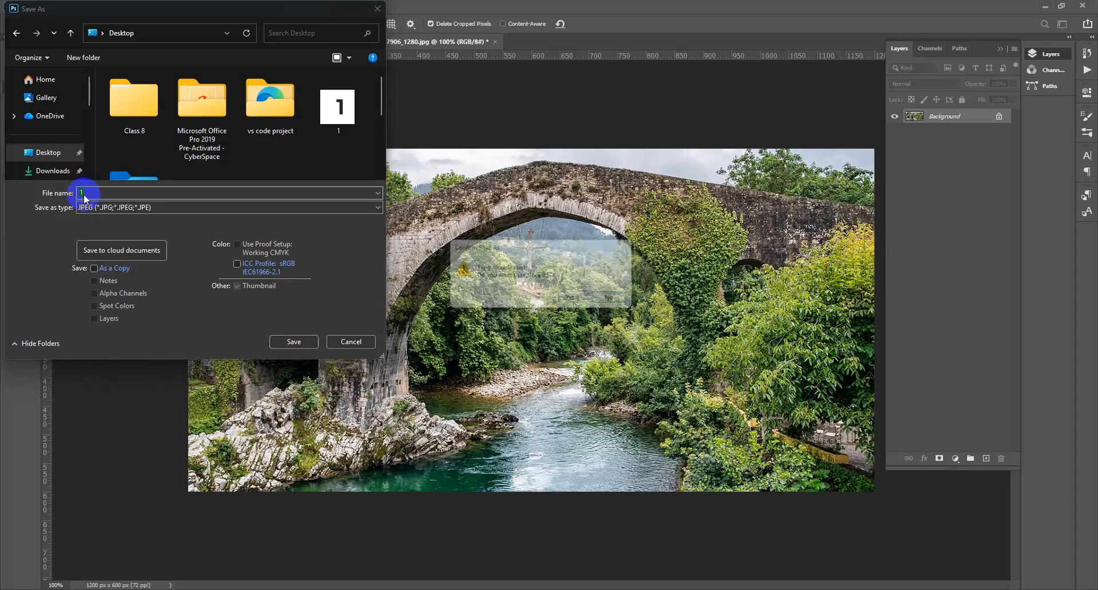
key("Escape")
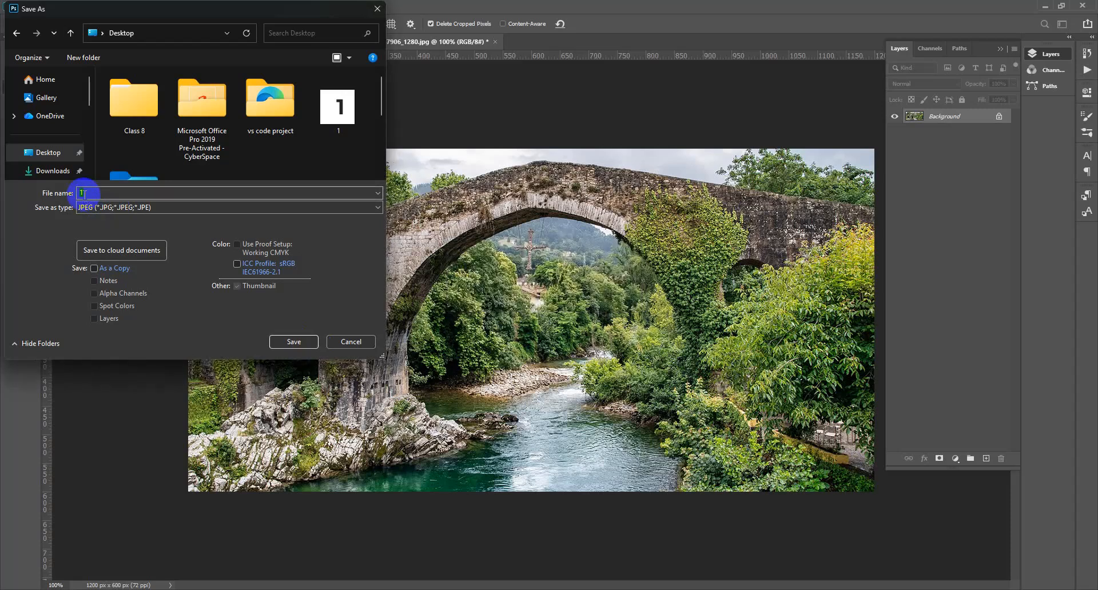
Save the cropped landscape photo on the Desktop as JPEG Slider 1 at maximum quality 12, and close its document
type("S")
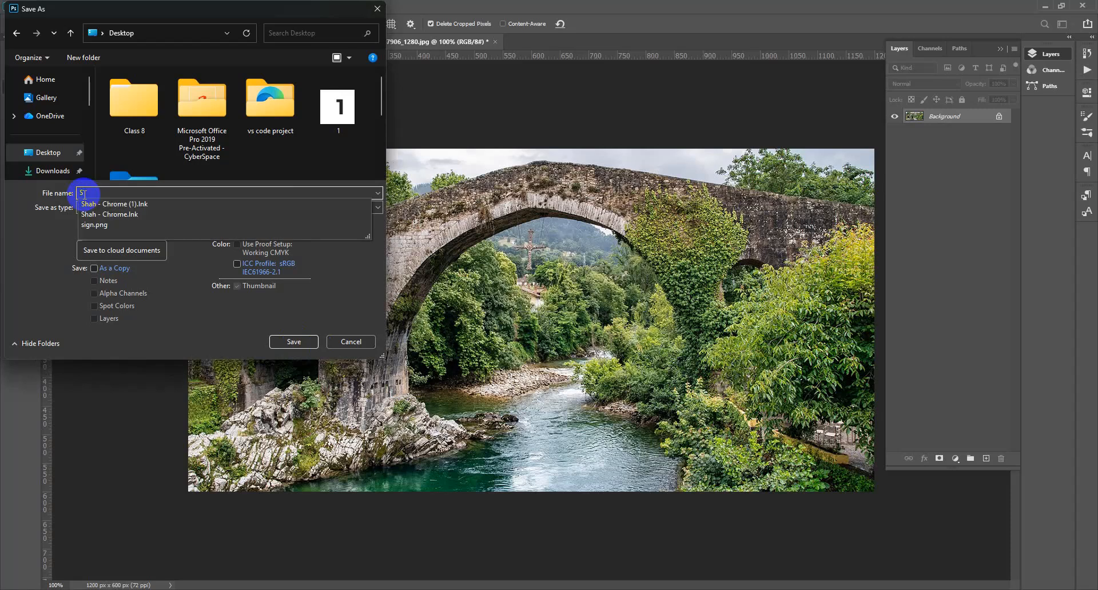
type("lider 1")
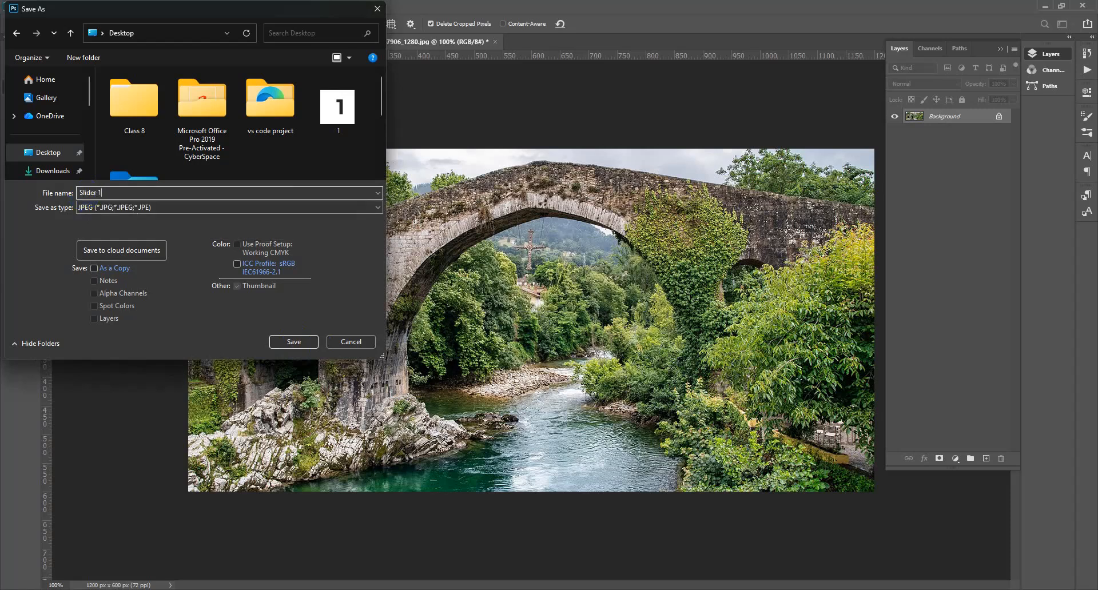
left_click(293, 341)
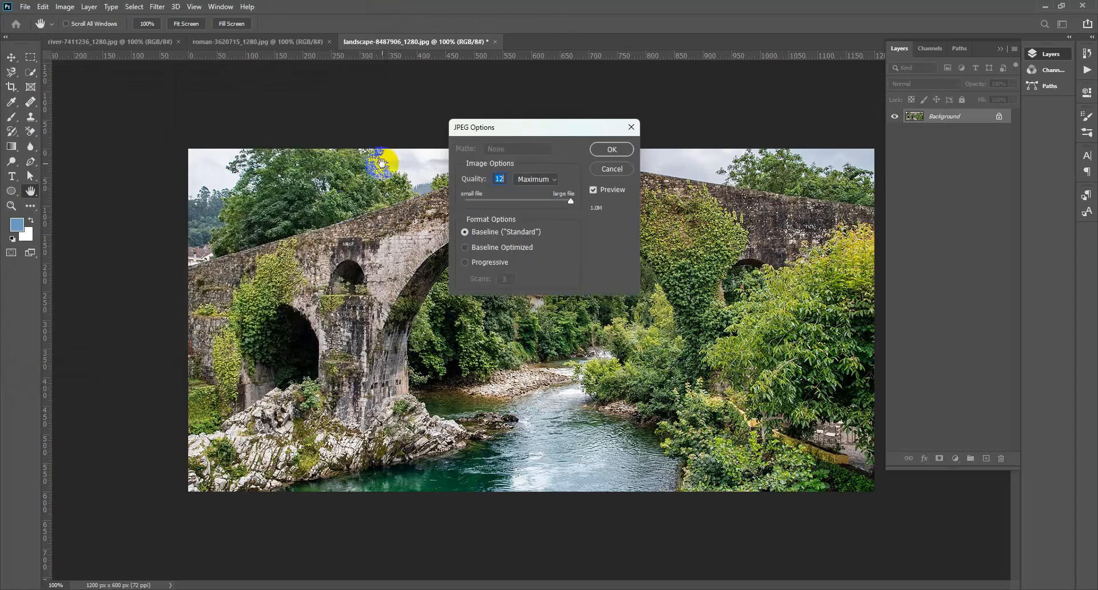
left_click(602, 152)
key("c")
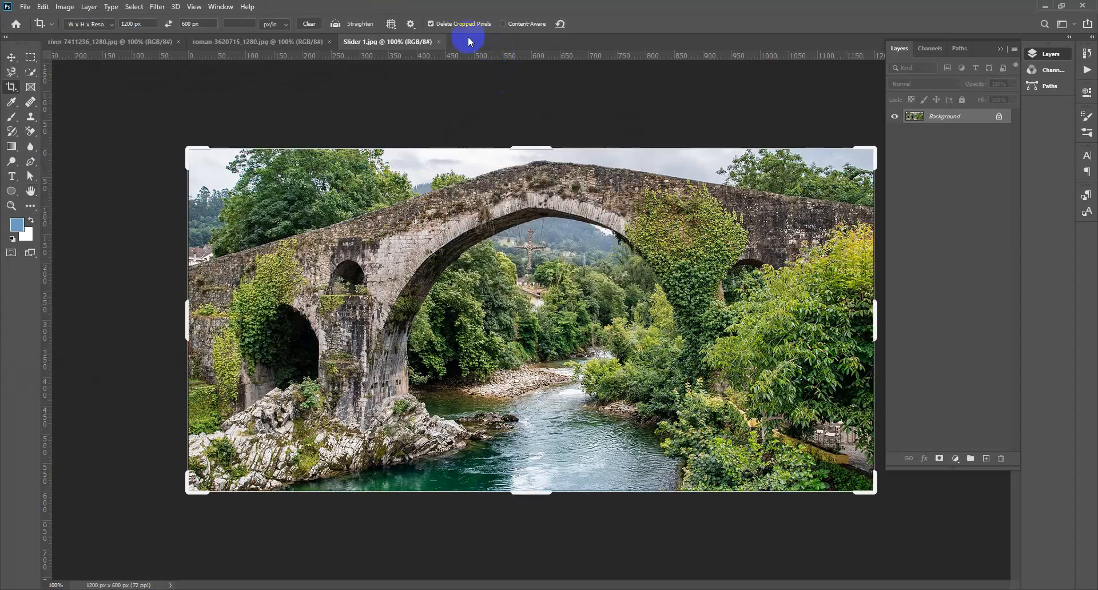
left_click(439, 42)
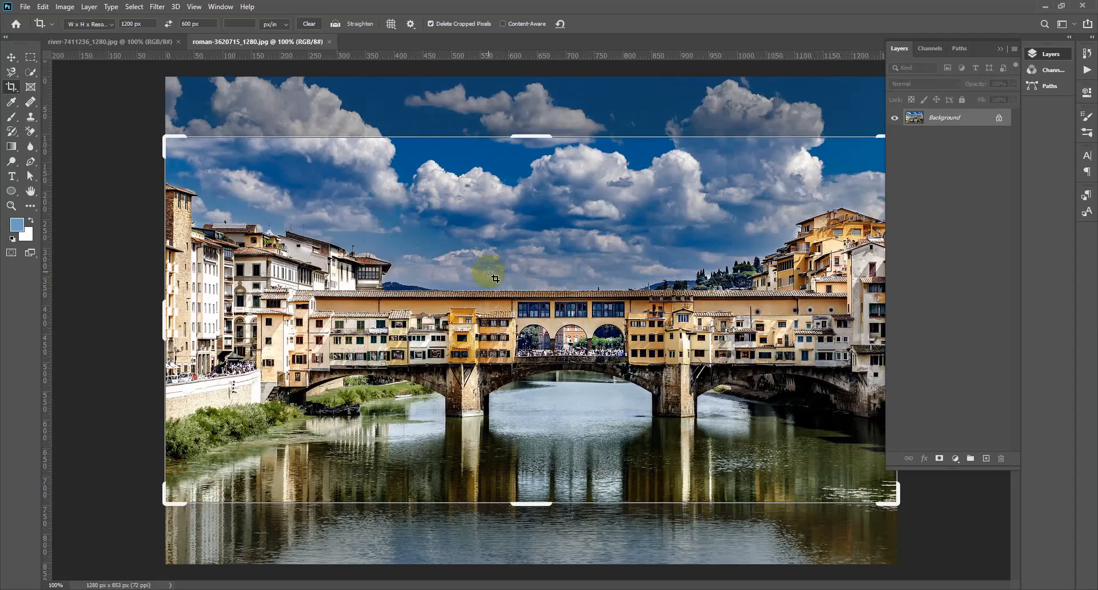
Save the photo of the bridge with houses as JPEG Slider 2 in Downloads, accepting the JPEG options
left_click(26, 8)
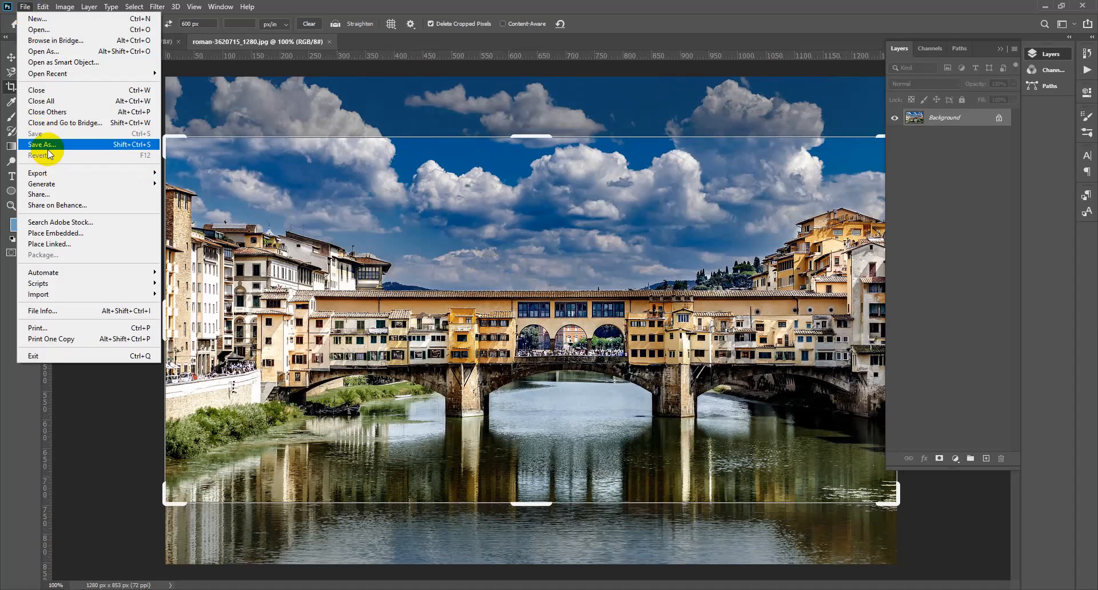
left_click(48, 150)
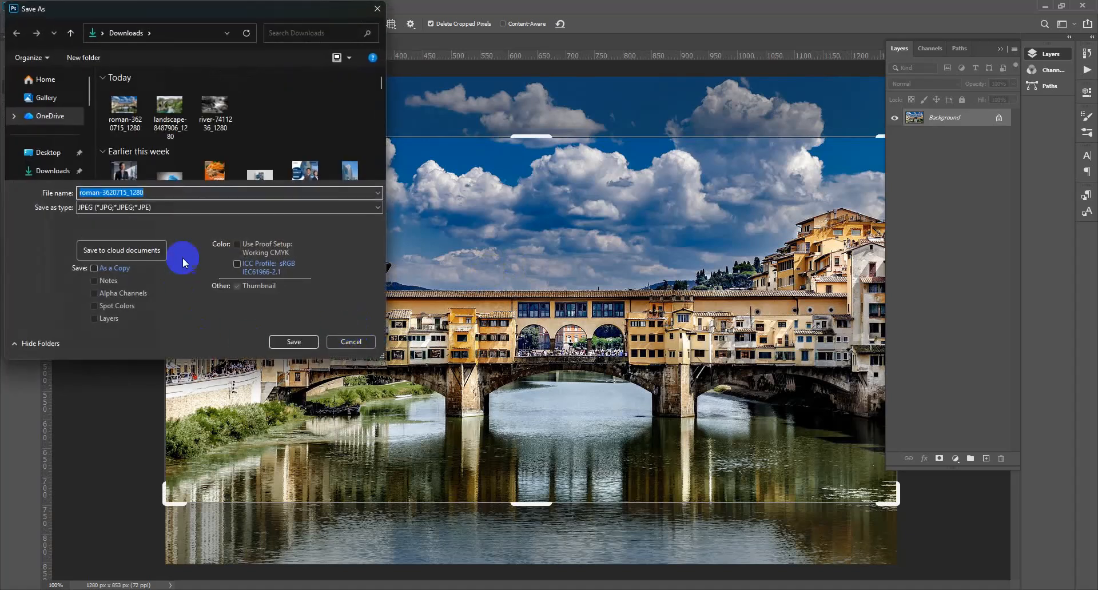
type("Slider")
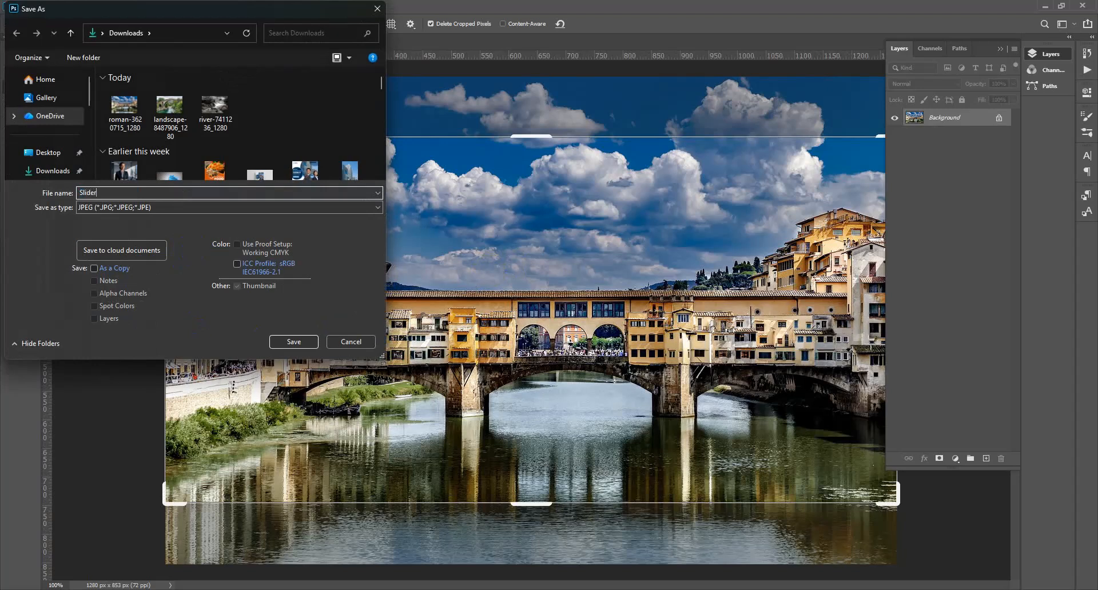
type(" 2")
left_click(297, 344)
left_click(612, 149)
key("c")
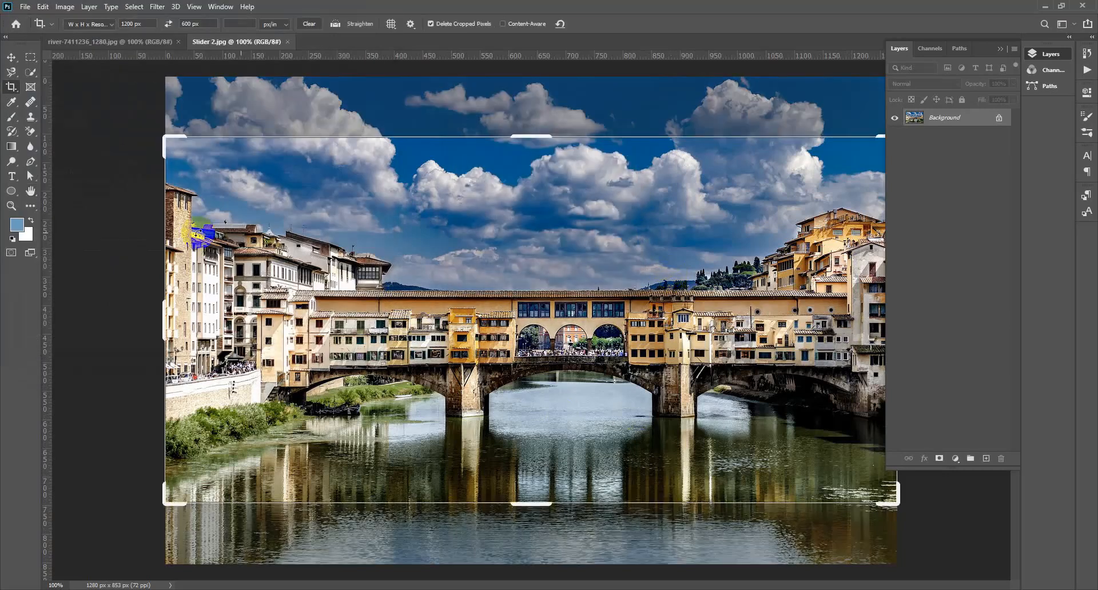
Save the rocky river photo as JPEG Slider 3 in Downloads at maximum quality 12
left_click(128, 40)
left_click(24, 7)
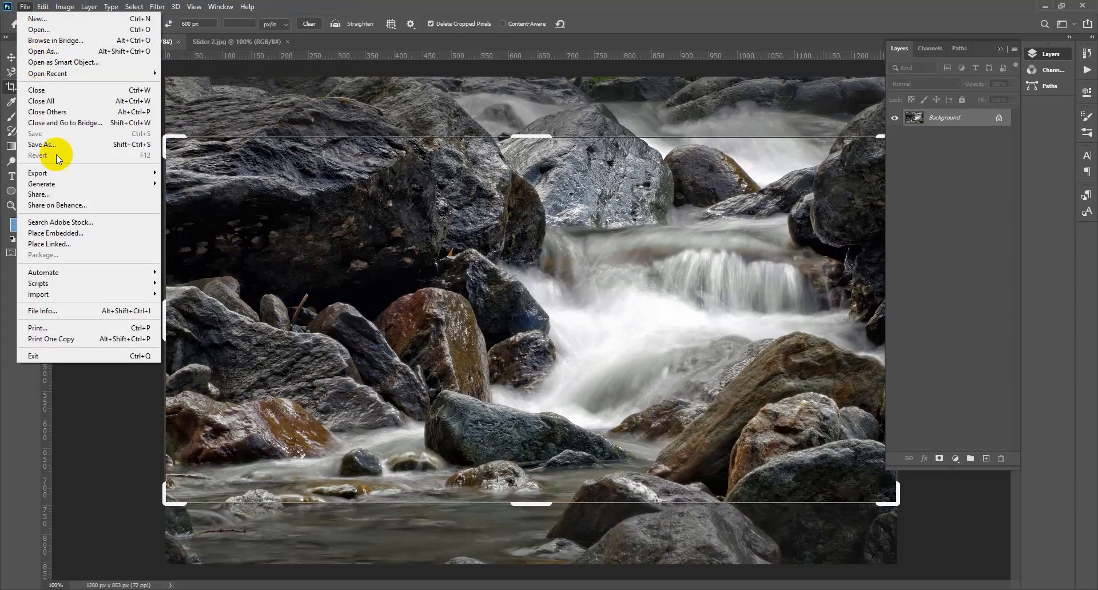
left_click(54, 139)
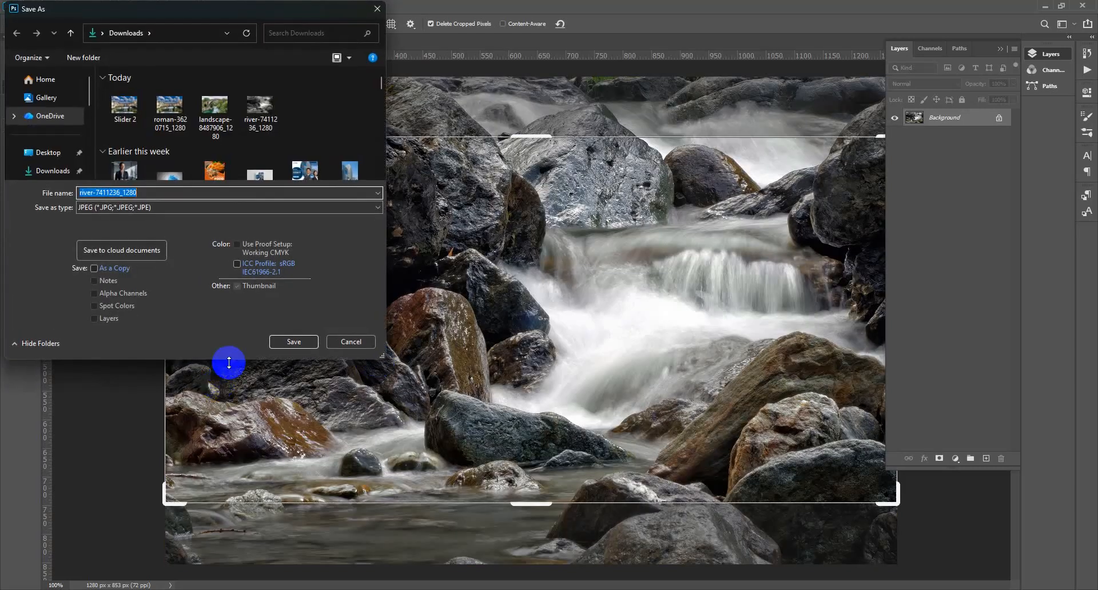
type("Slider 3")
left_click(302, 346)
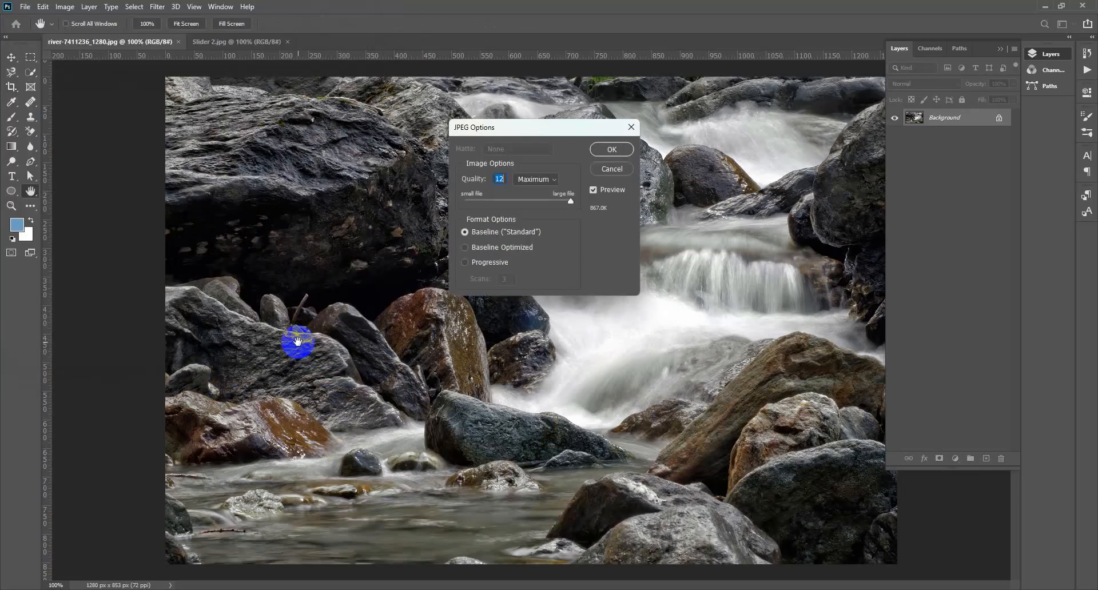
left_click(611, 150)
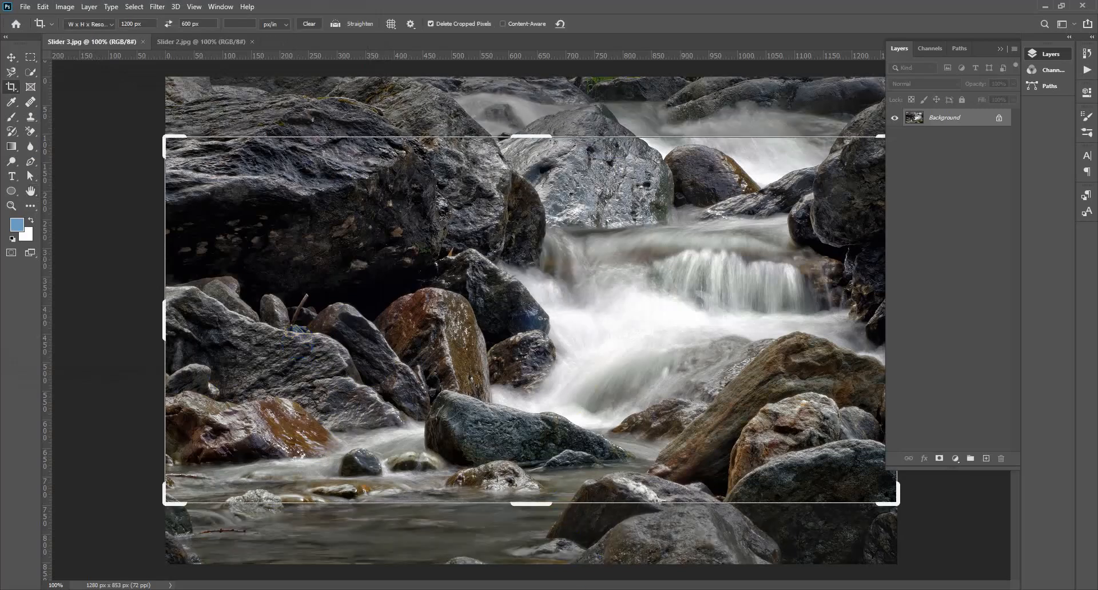
Switch to the Smart Slider project in the browser and examine its Size settings and its Controls settings for the arrows
key("alt+Tab")
left_click(167, 9)
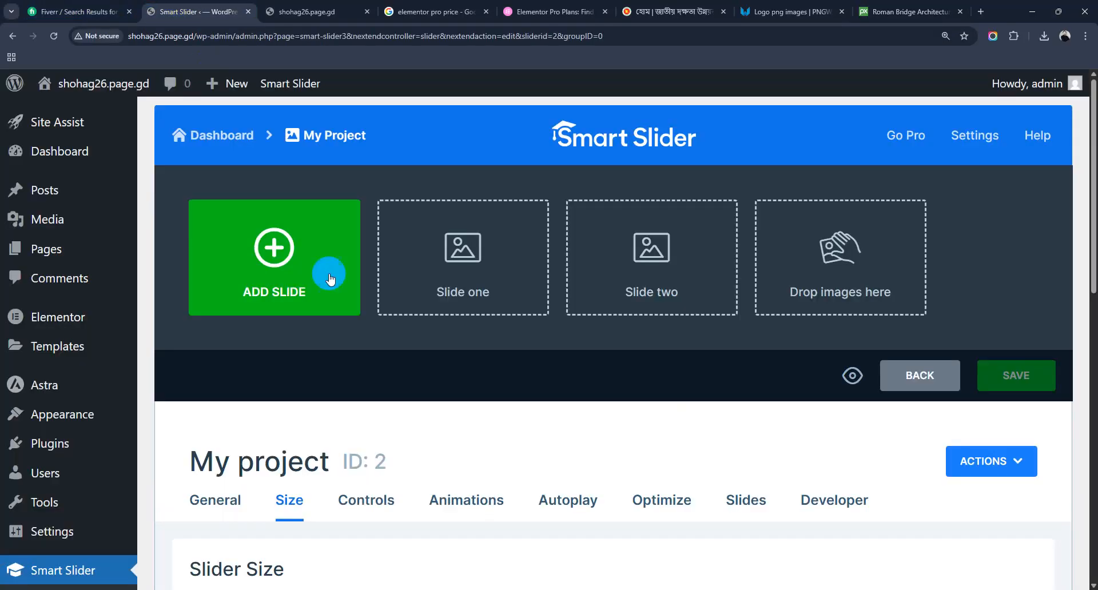
scroll(355, 410, "down", 3)
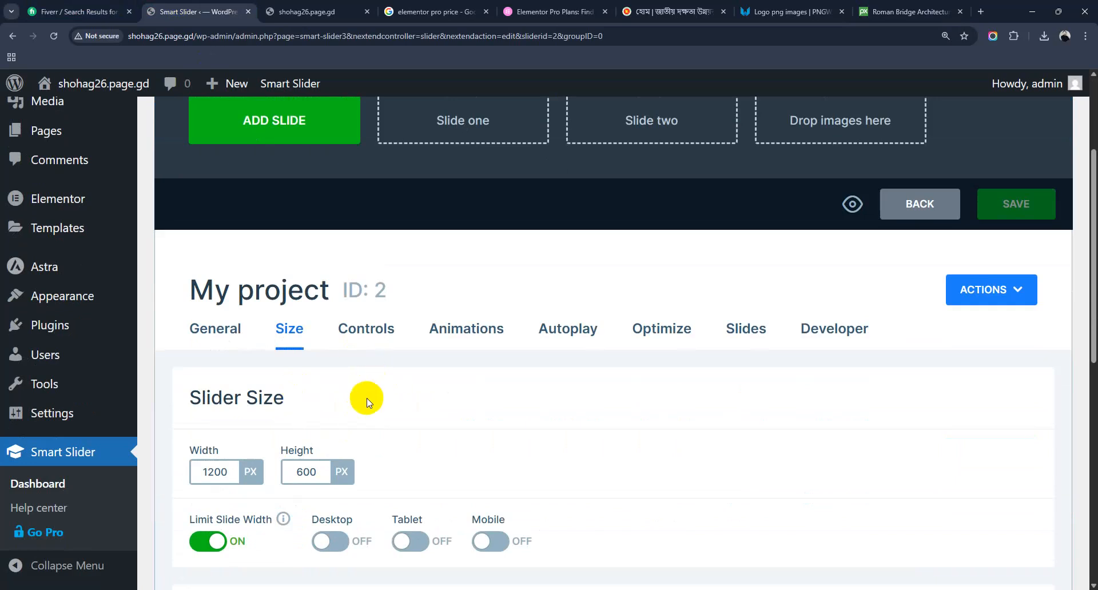
scroll(377, 388, "down", 3)
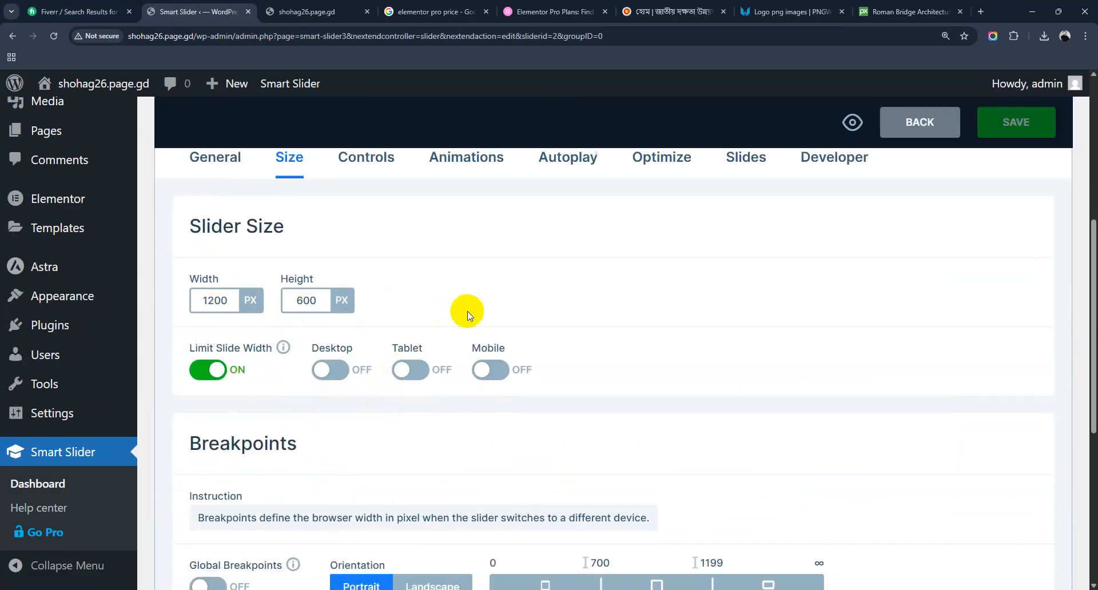
scroll(468, 316, "up", 4)
left_click(378, 385)
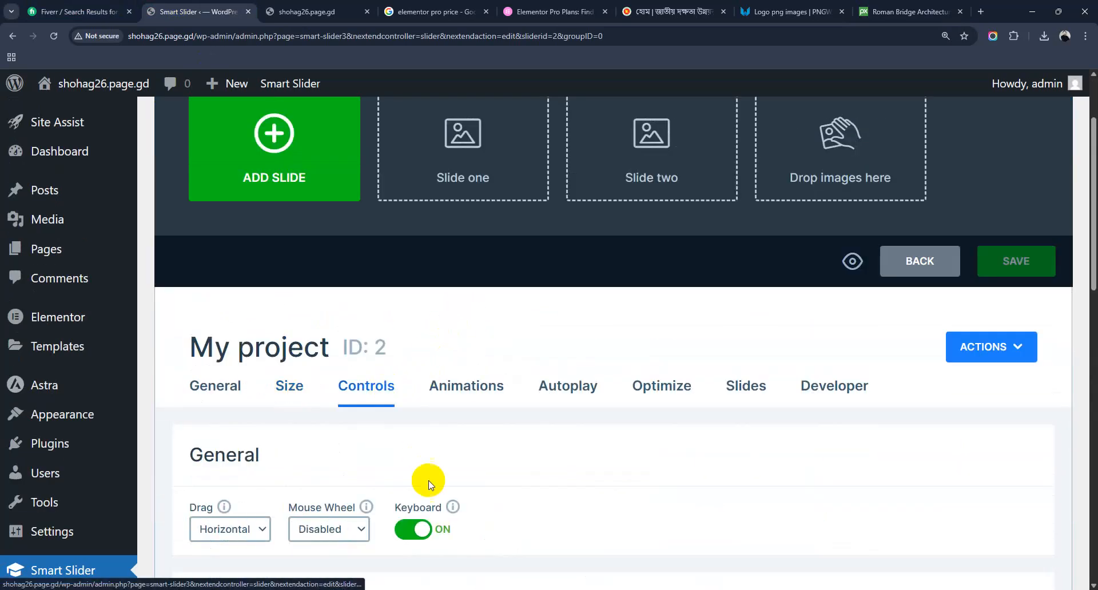
scroll(430, 485, "down", 3)
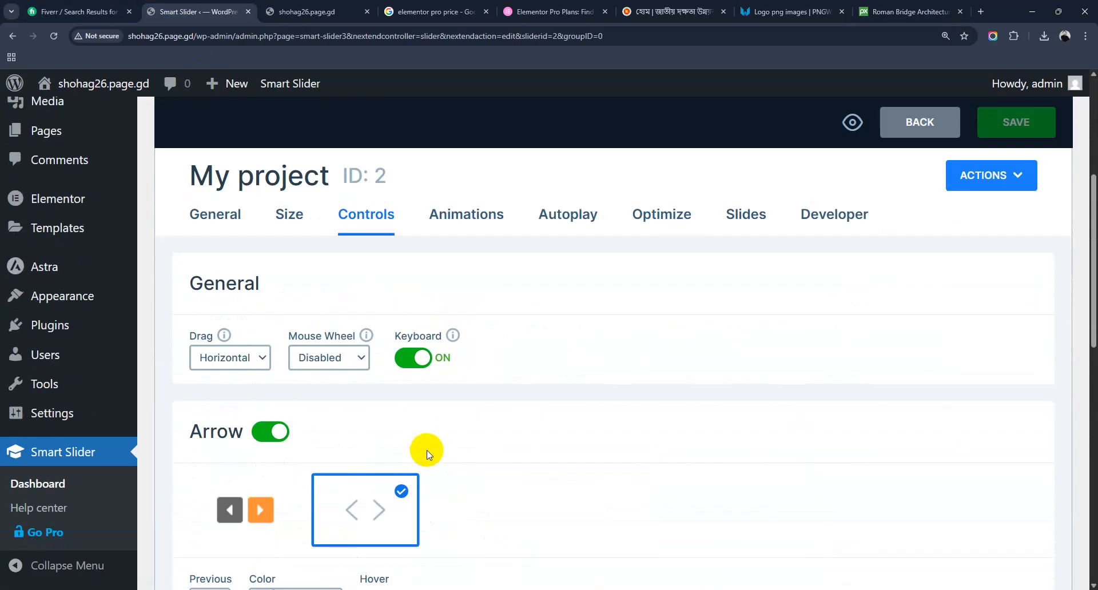
scroll(413, 455, "down", 1)
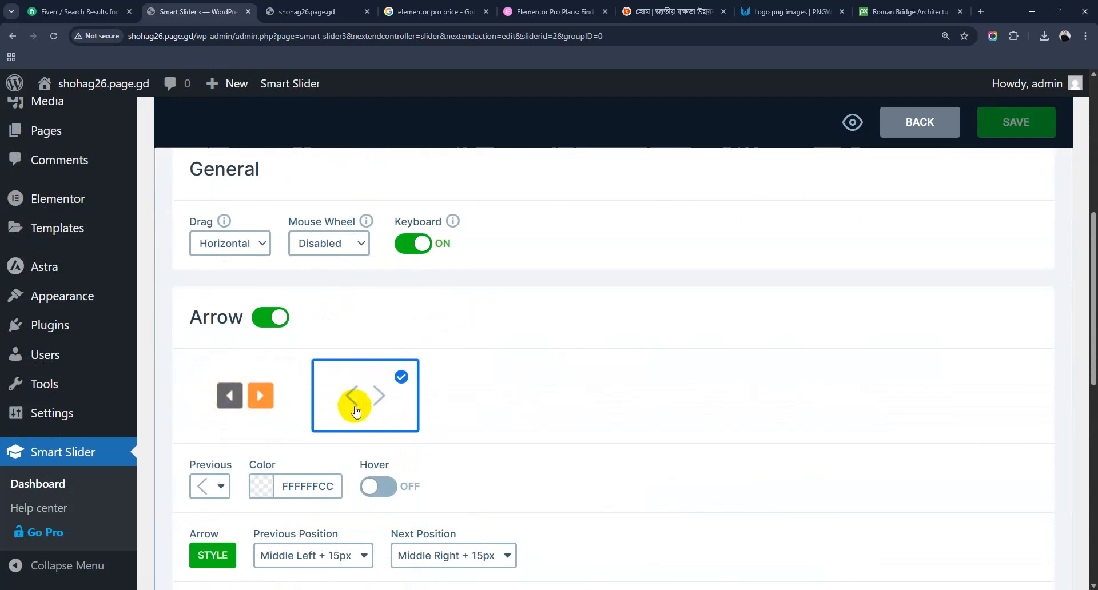
scroll(355, 410, "down", 5)
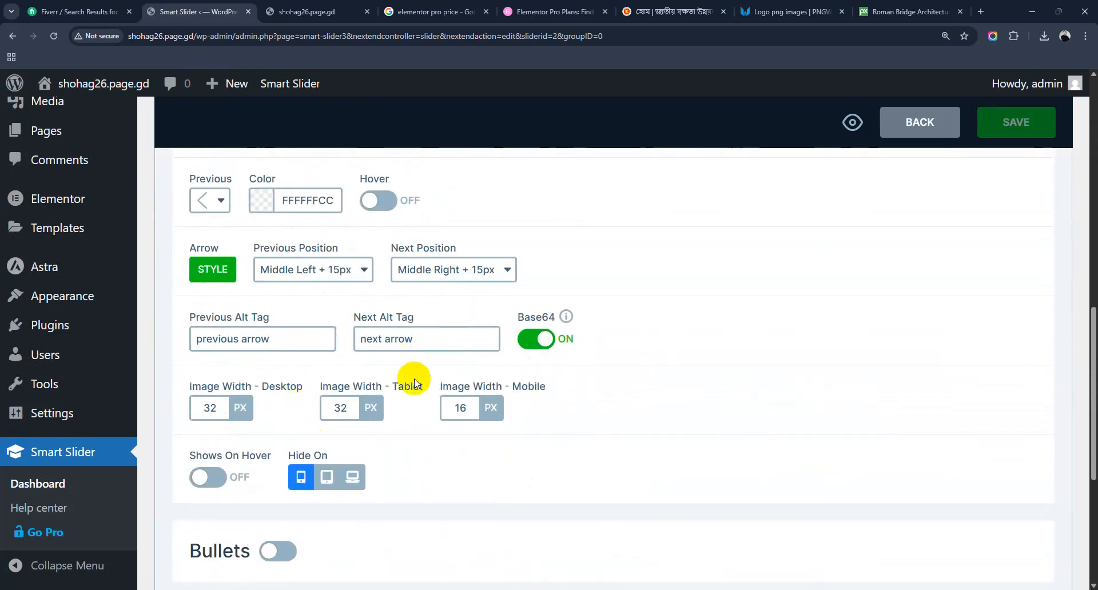
Check the slider's Controls and Animations settings, and turn on Autoplay
scroll(414, 385, "up", 8)
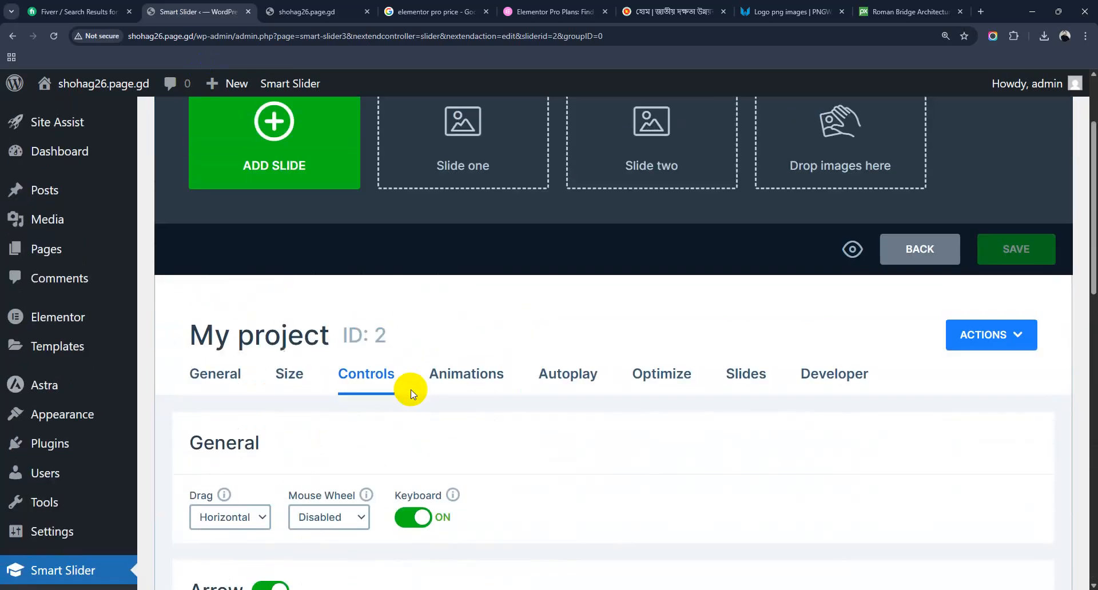
scroll(410, 389, "up", 1)
scroll(415, 392, "down", 2)
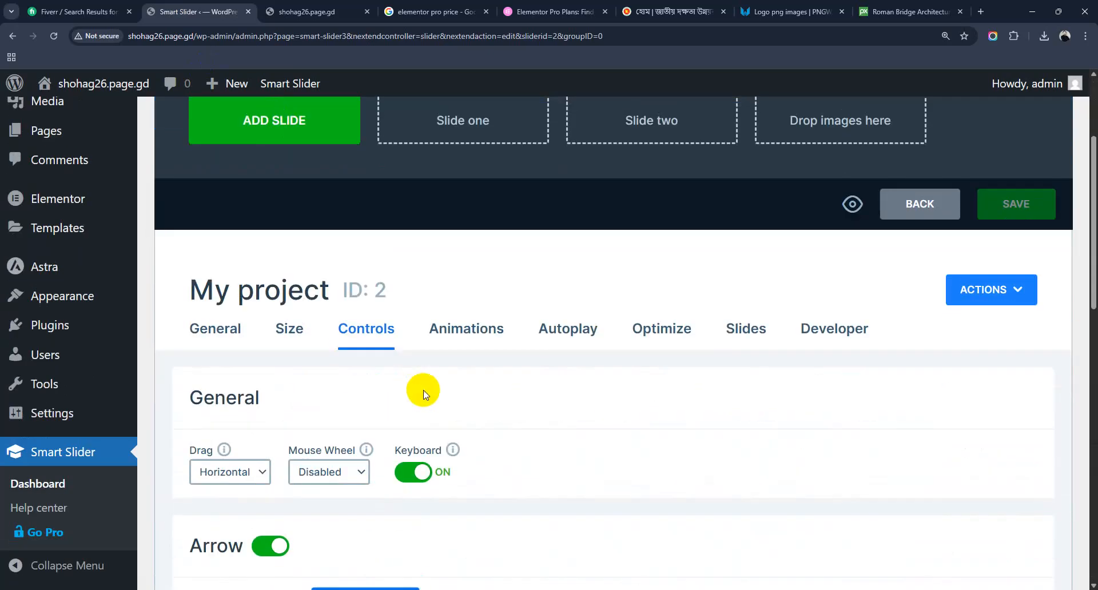
left_click(484, 336)
scroll(276, 368, "down", 3)
scroll(555, 393, "up", 3)
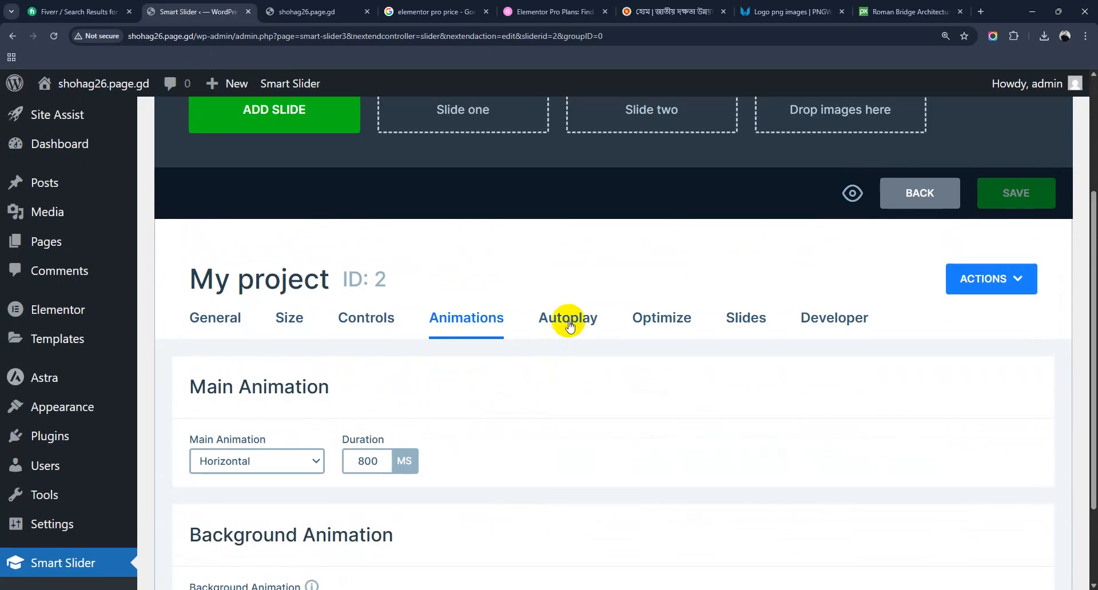
left_click(568, 320)
left_click(308, 387)
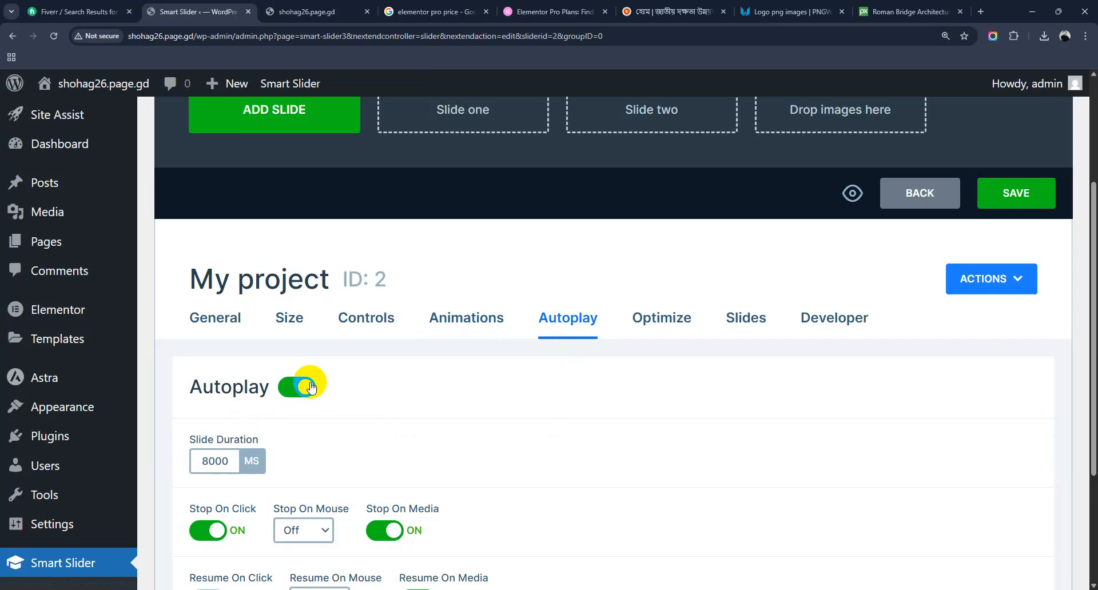
Examine the slider's Slides, Optimize and Developer settings
left_click(763, 319)
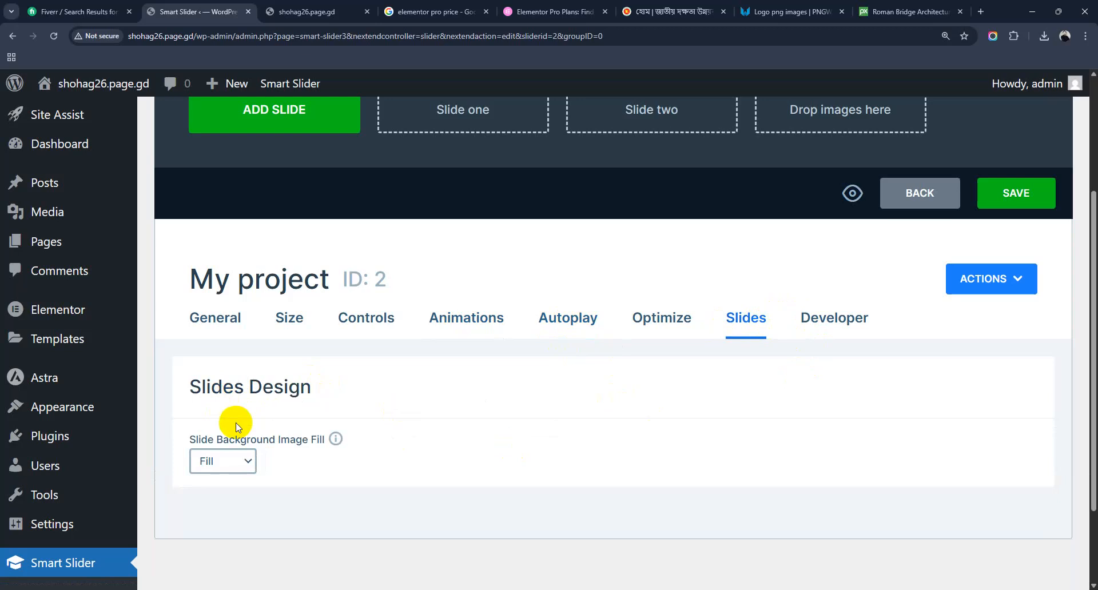
left_click(655, 318)
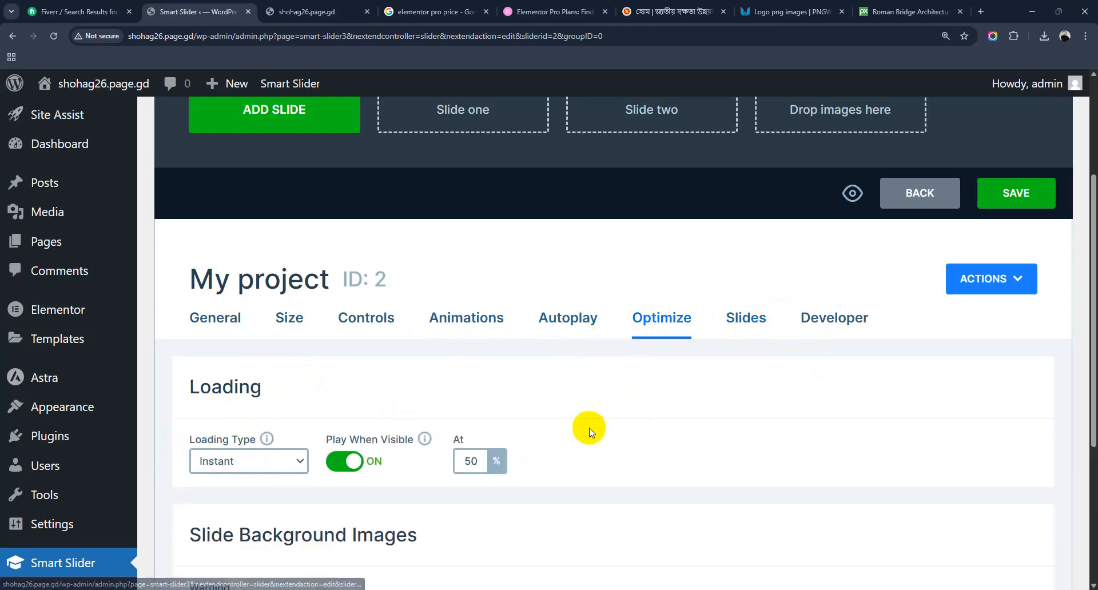
left_click(849, 323)
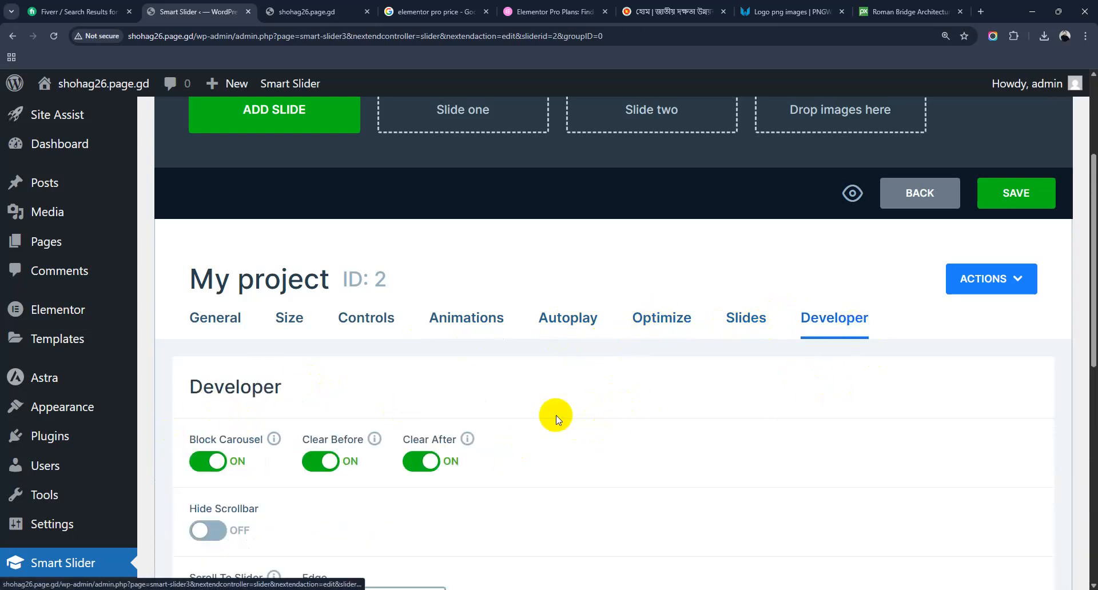
scroll(556, 419, "down", 5)
scroll(561, 392, "up", 8)
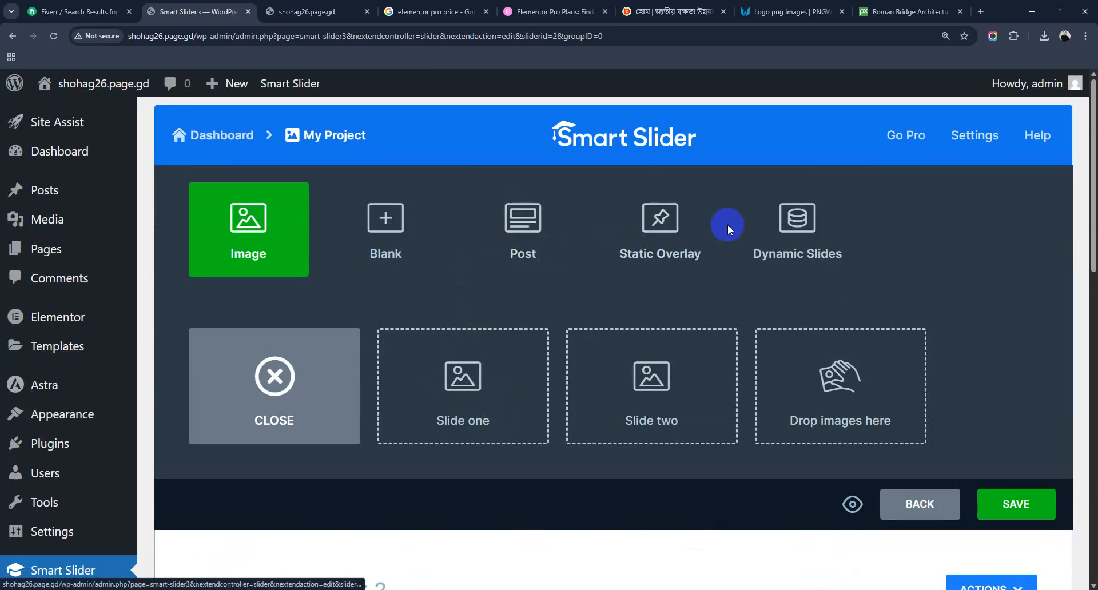
scroll(726, 226, "down", 2)
scroll(586, 297, "up", 3)
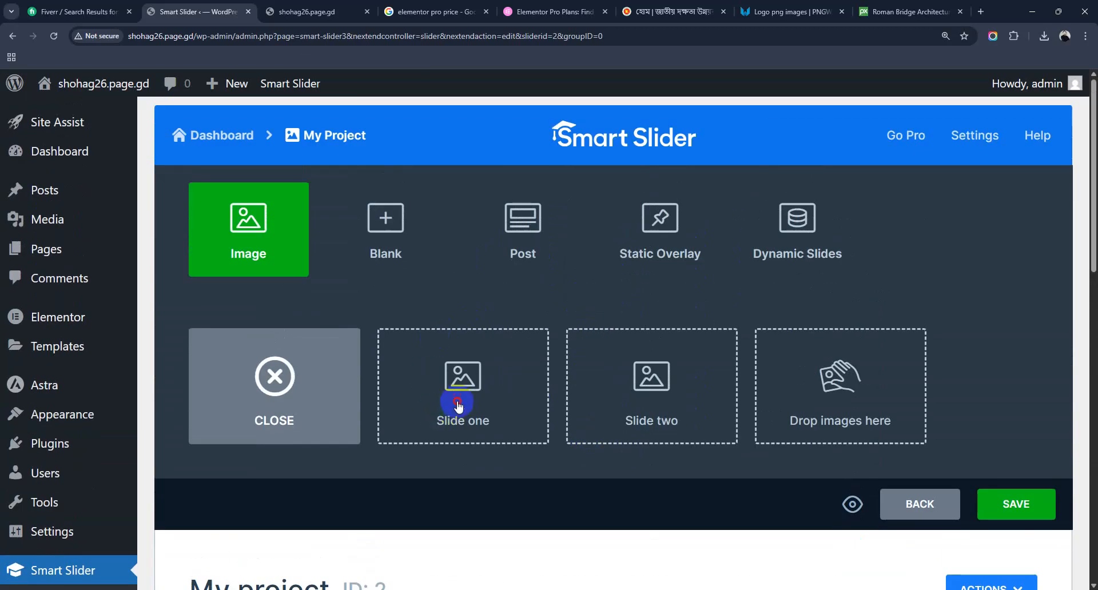
Start adding an image slide and bring up the file chooser for uploading its picture
left_click(456, 400)
left_click(474, 284)
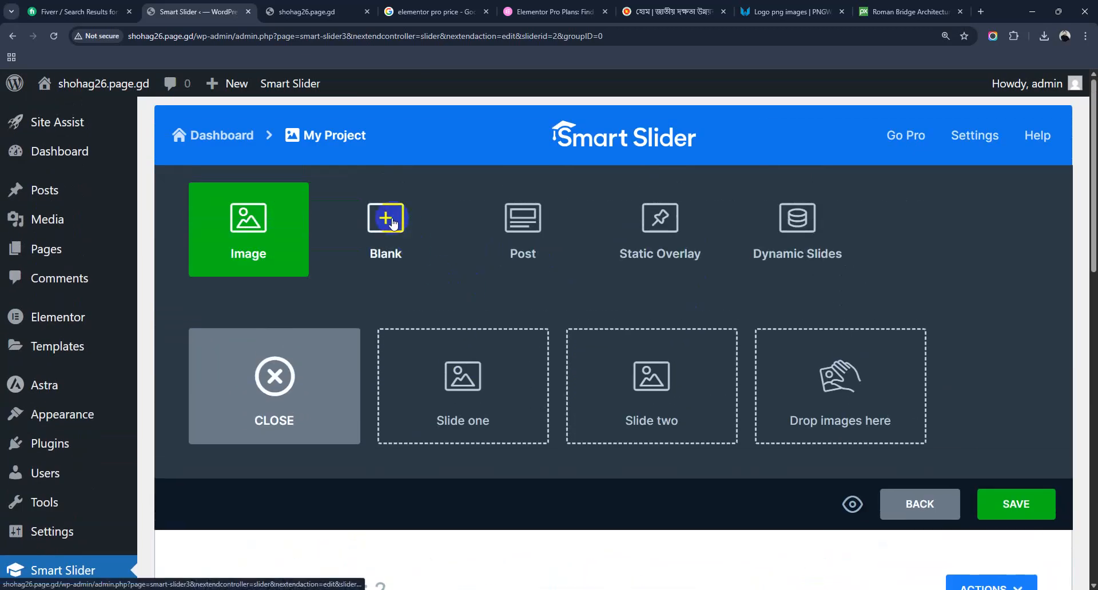
left_click(229, 256)
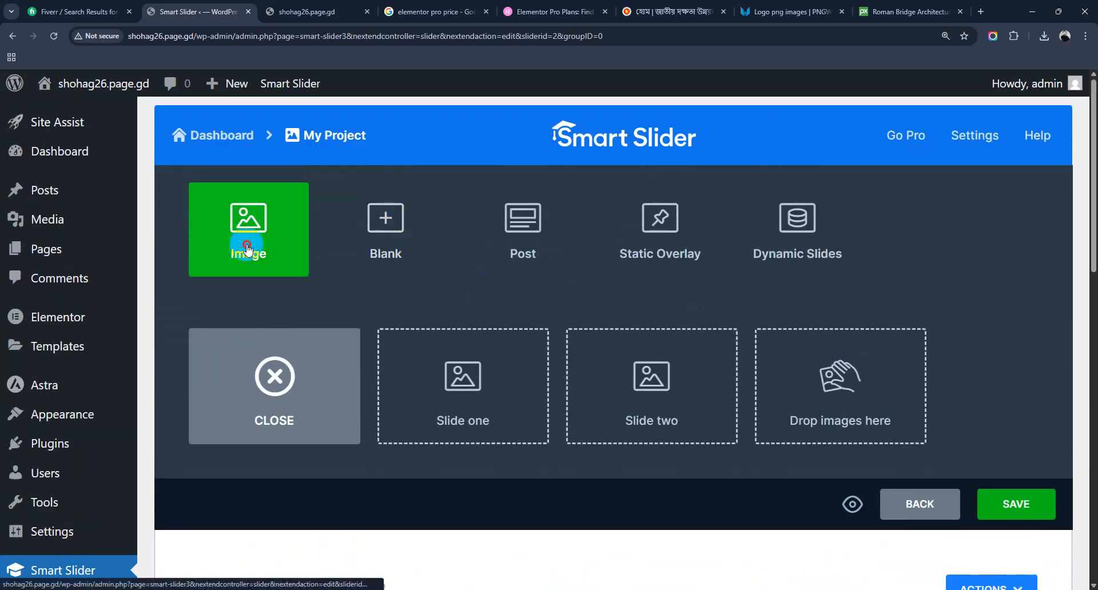
left_click(247, 249)
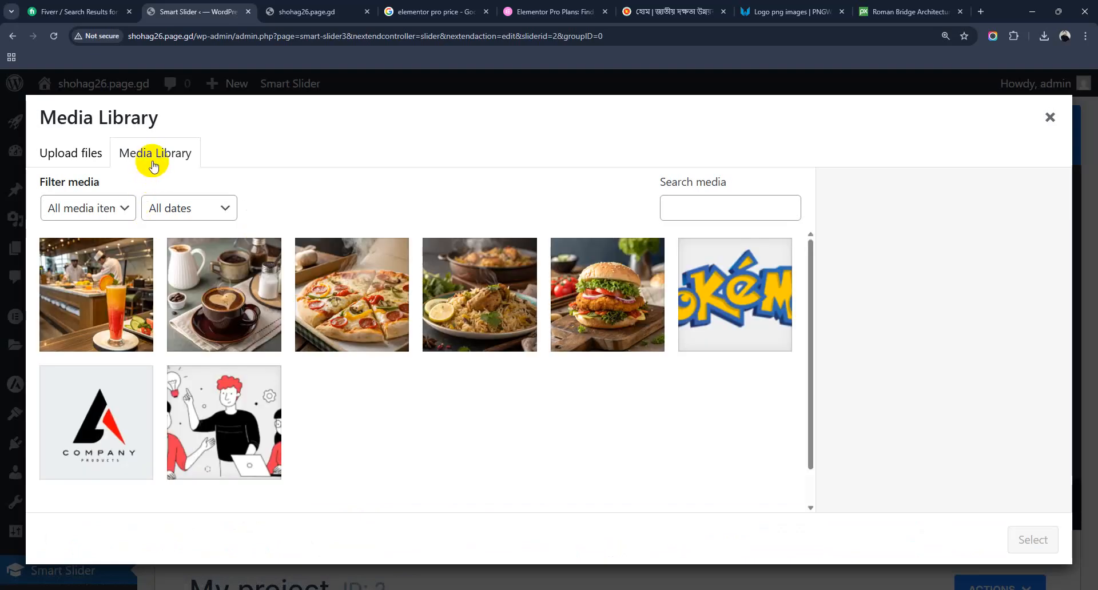
left_click(85, 152)
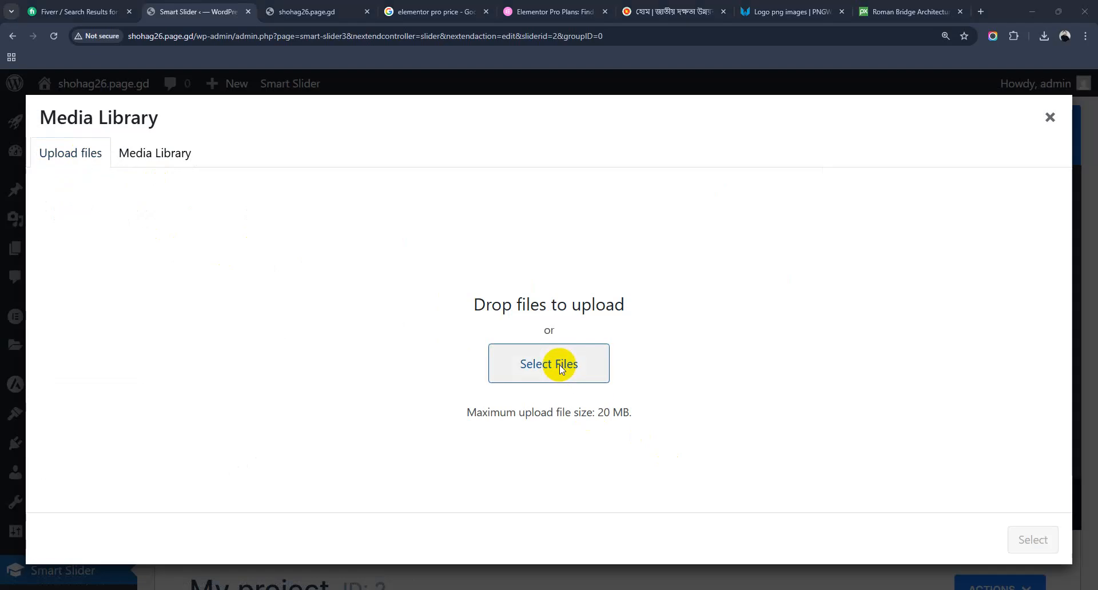
left_click(559, 364)
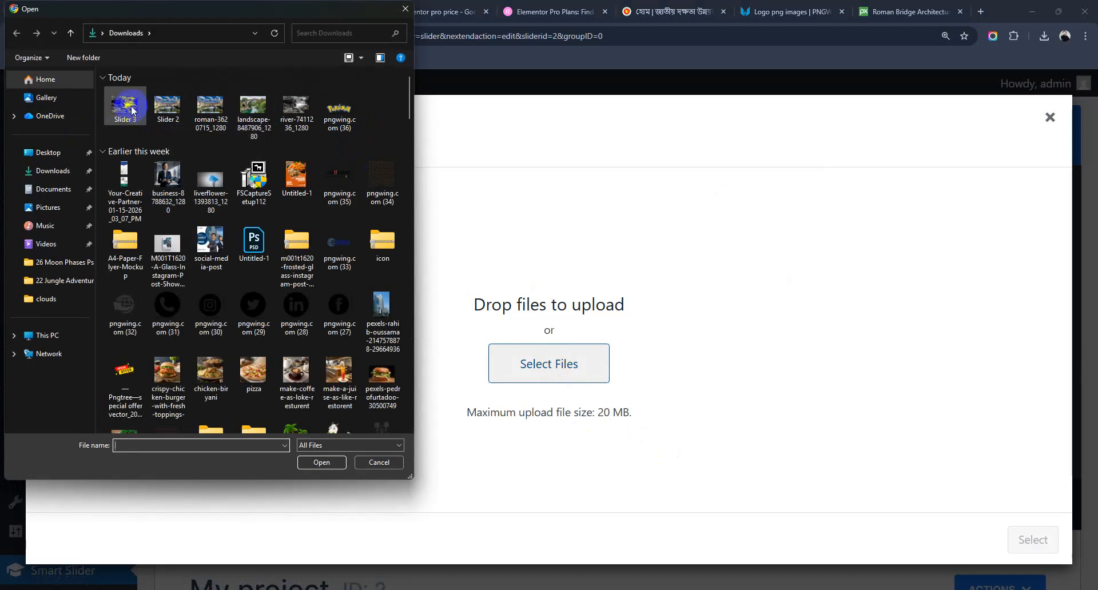
Upload Slider 1 from the Desktop and insert it as the first slide
left_click(168, 106)
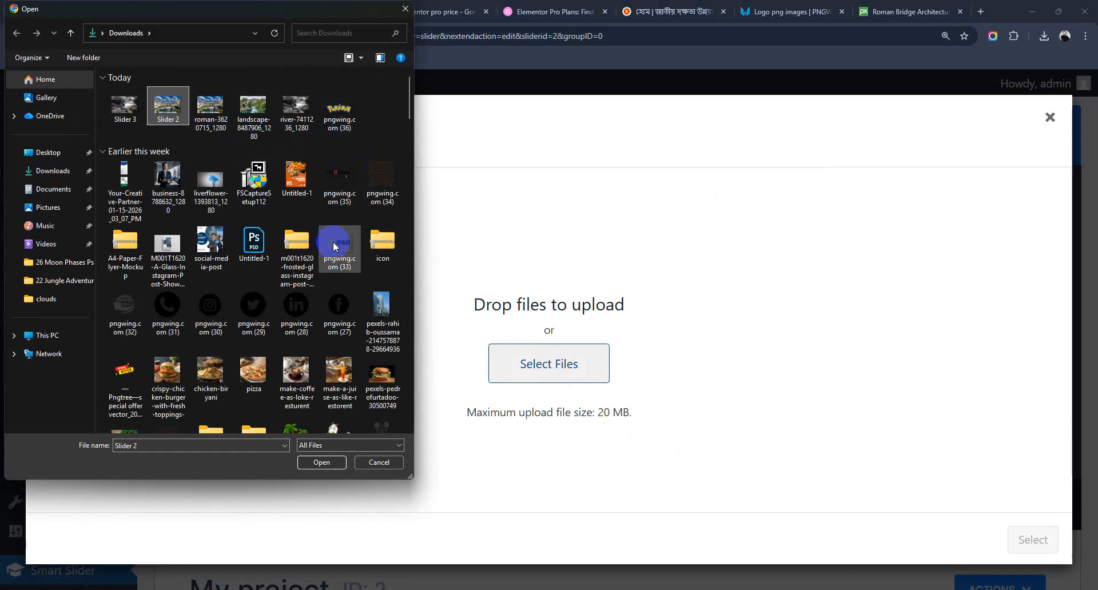
left_click(51, 152)
scroll(269, 253, "down", 5)
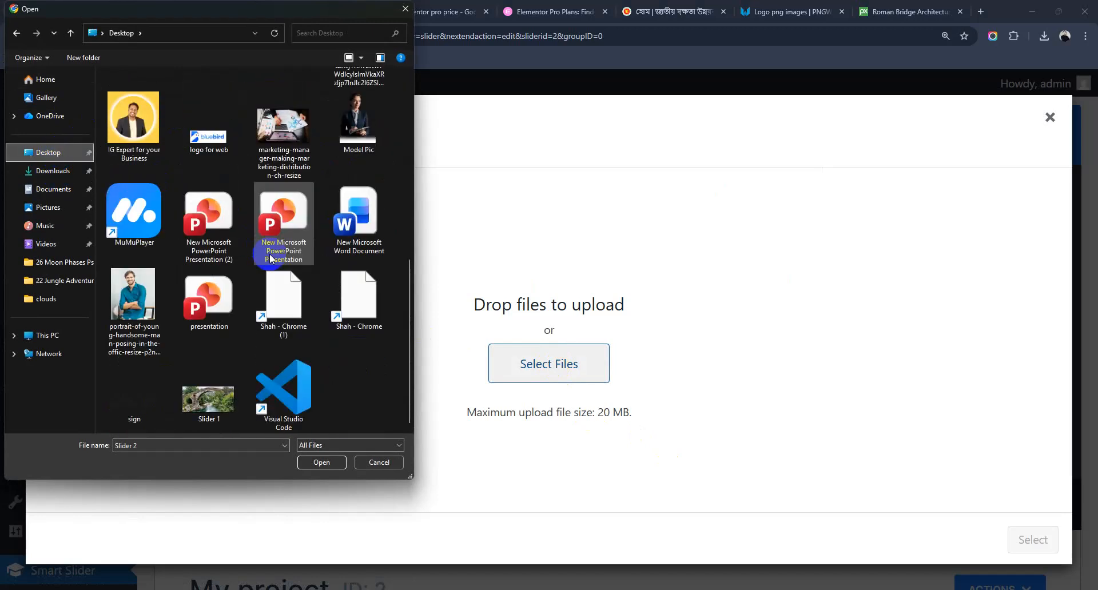
left_click(218, 401)
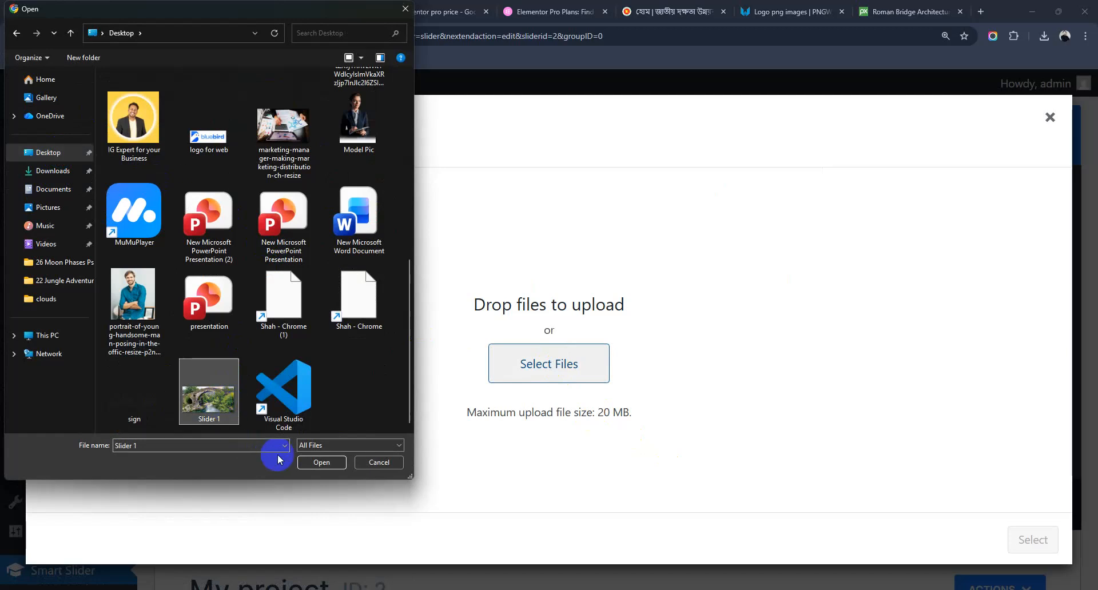
left_click(315, 469)
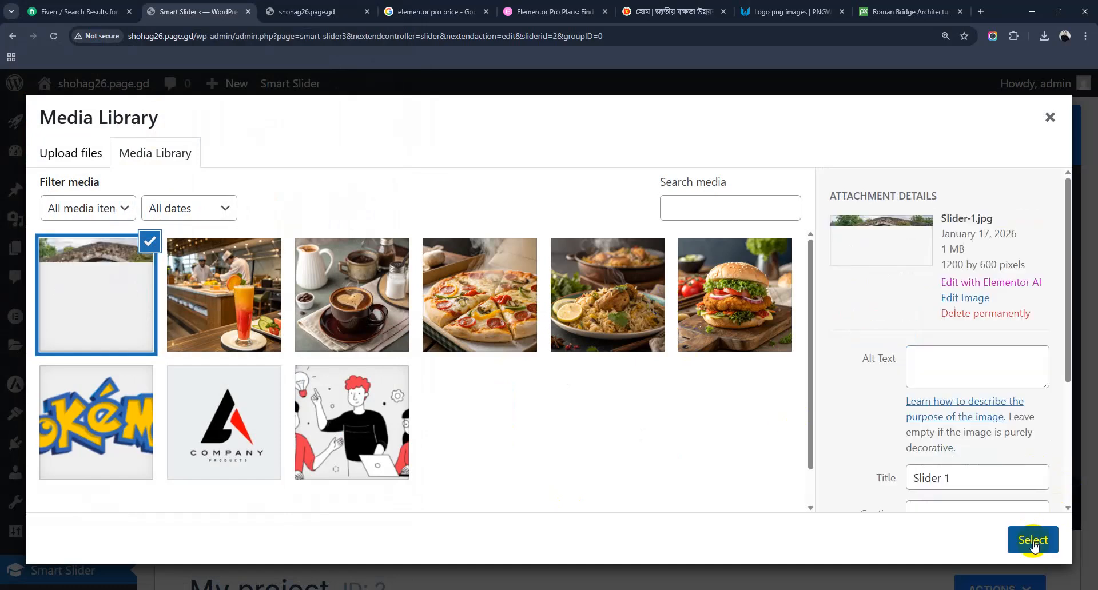
left_click(1032, 540)
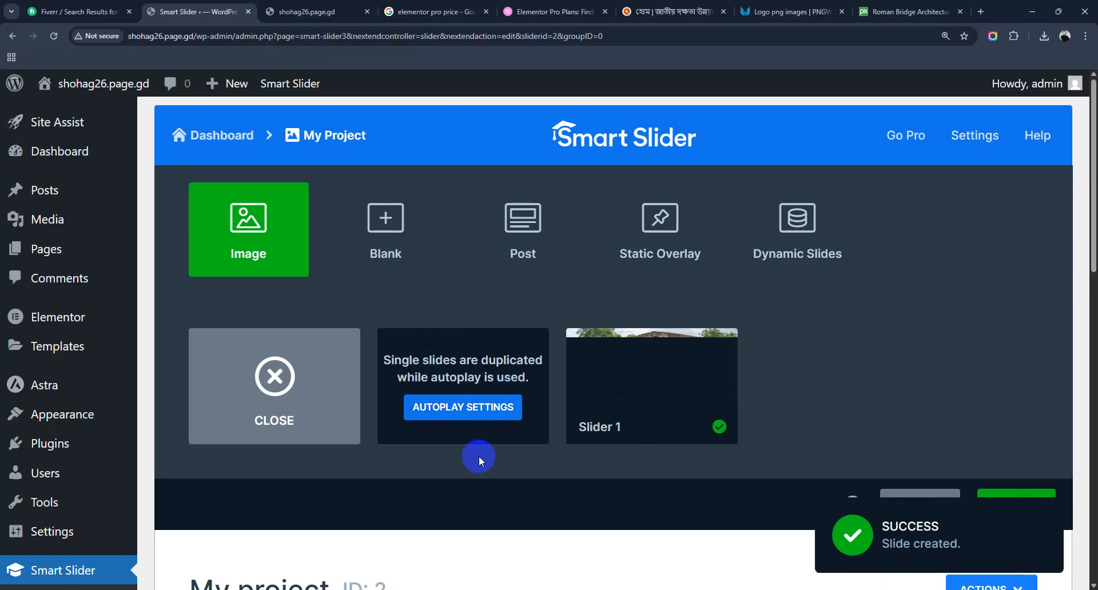
Save the slider project with the Slider 1 slide
mouse_move(718, 424)
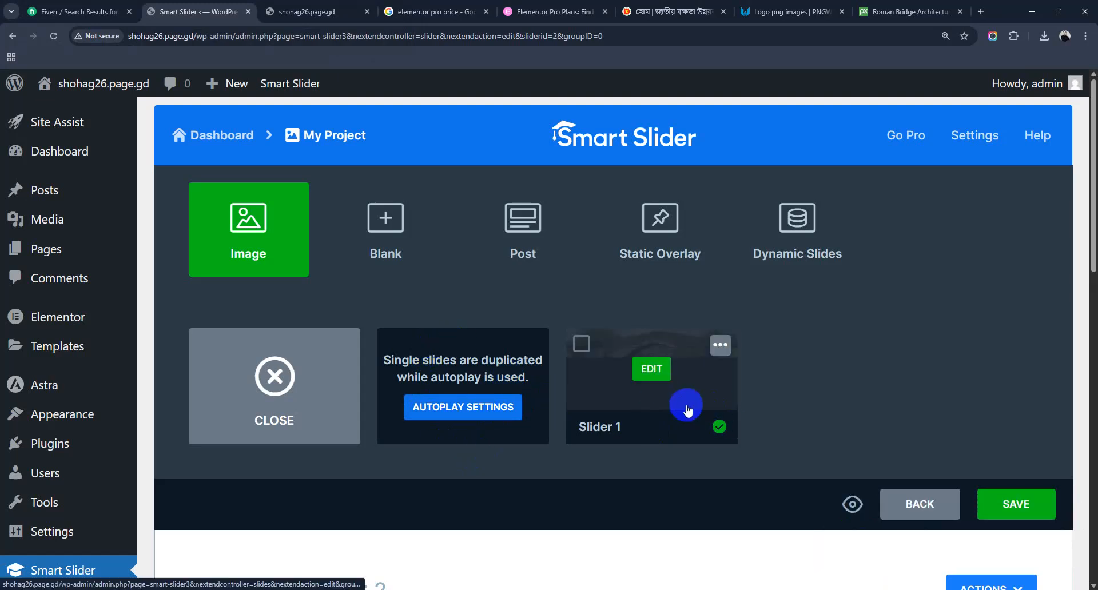
scroll(686, 403, "down", 2)
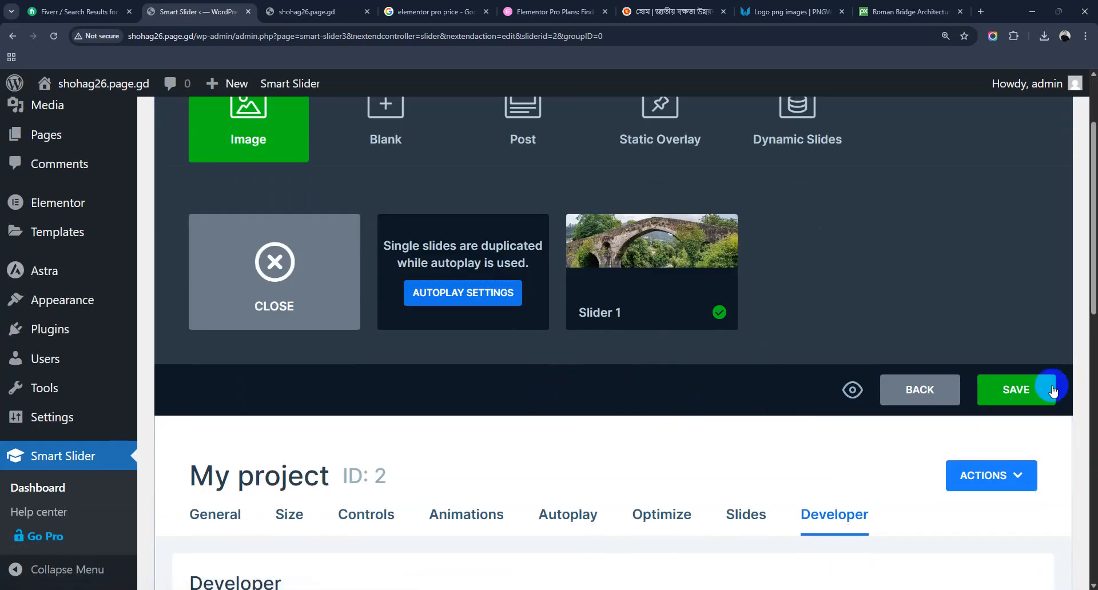
left_click(1028, 393)
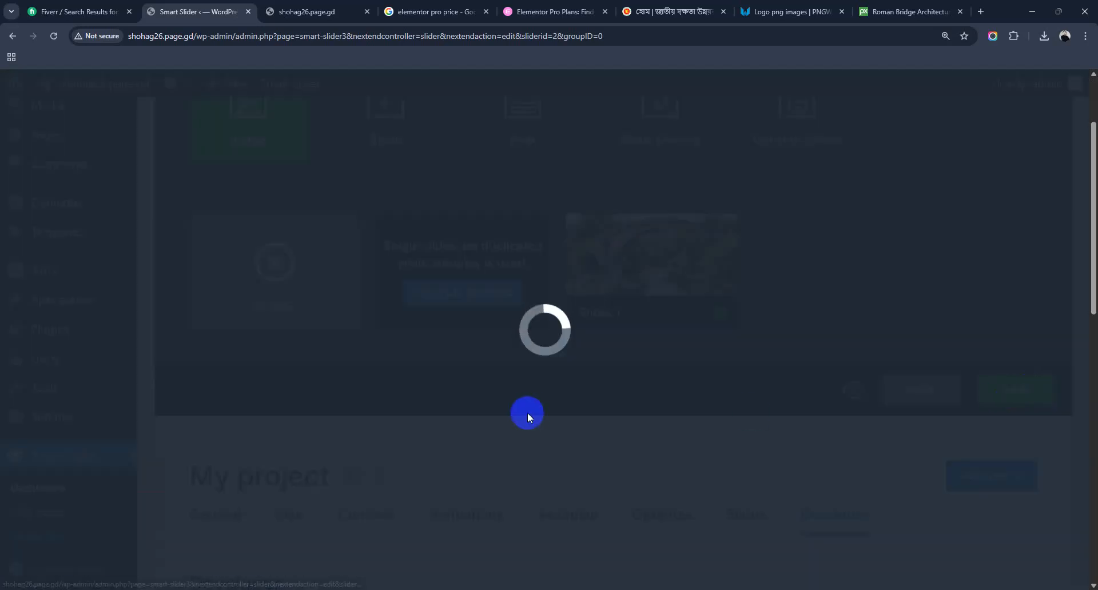
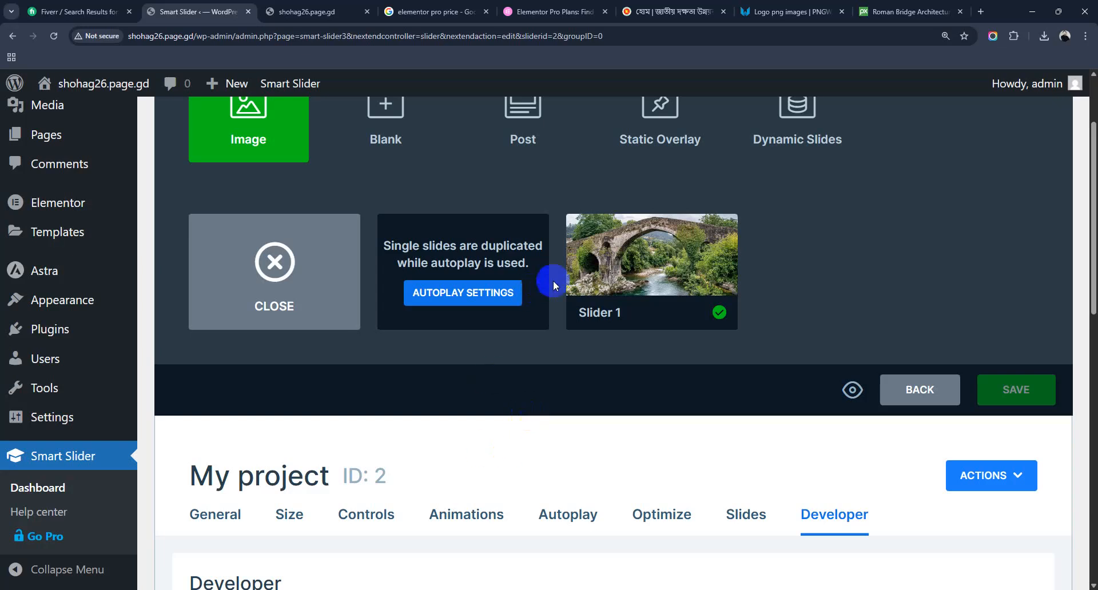
mouse_move(657, 297)
scroll(648, 312, "up", 2)
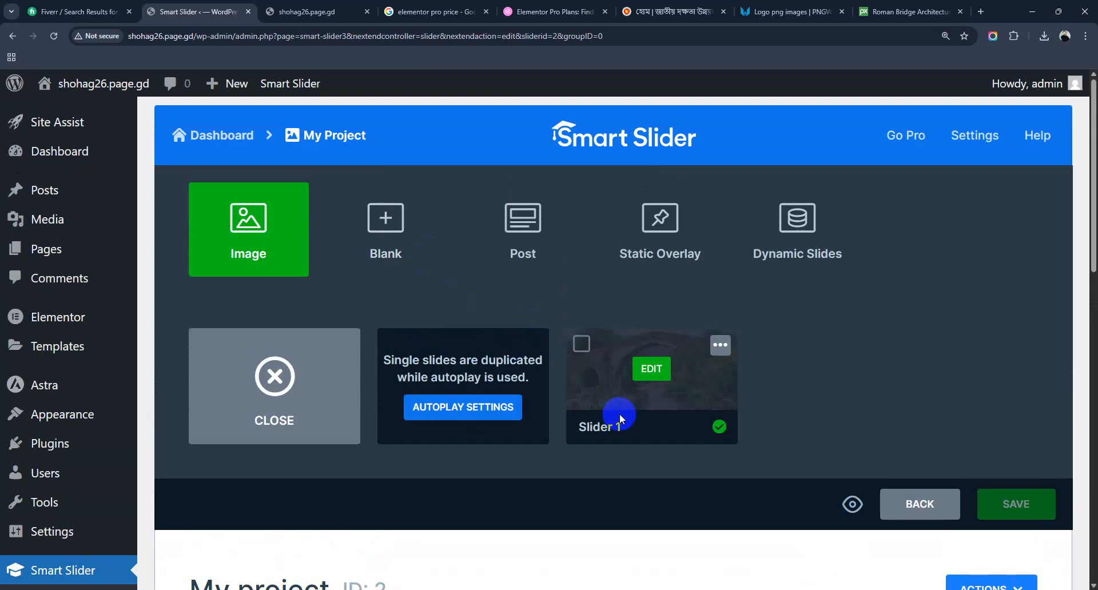
scroll(619, 413, "down", 2)
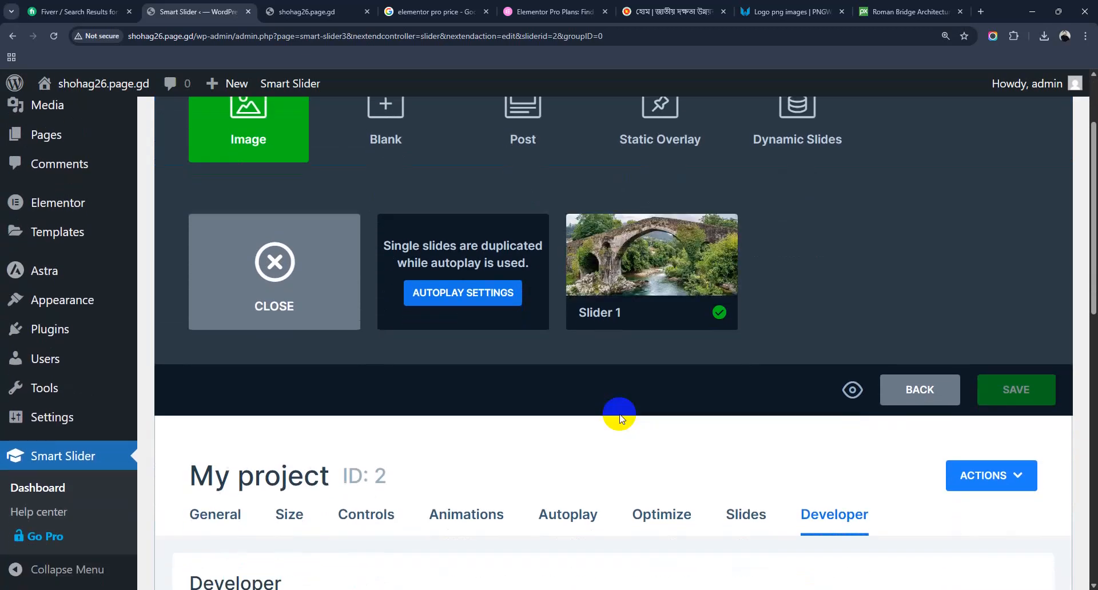
scroll(622, 417, "down", 4)
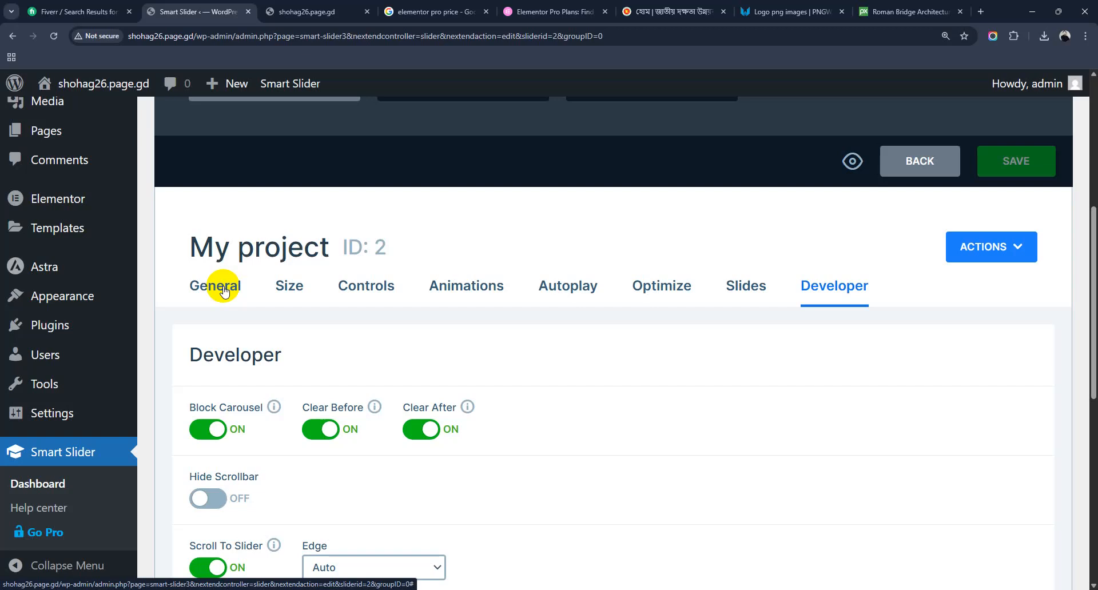
scroll(223, 286, "up", 5)
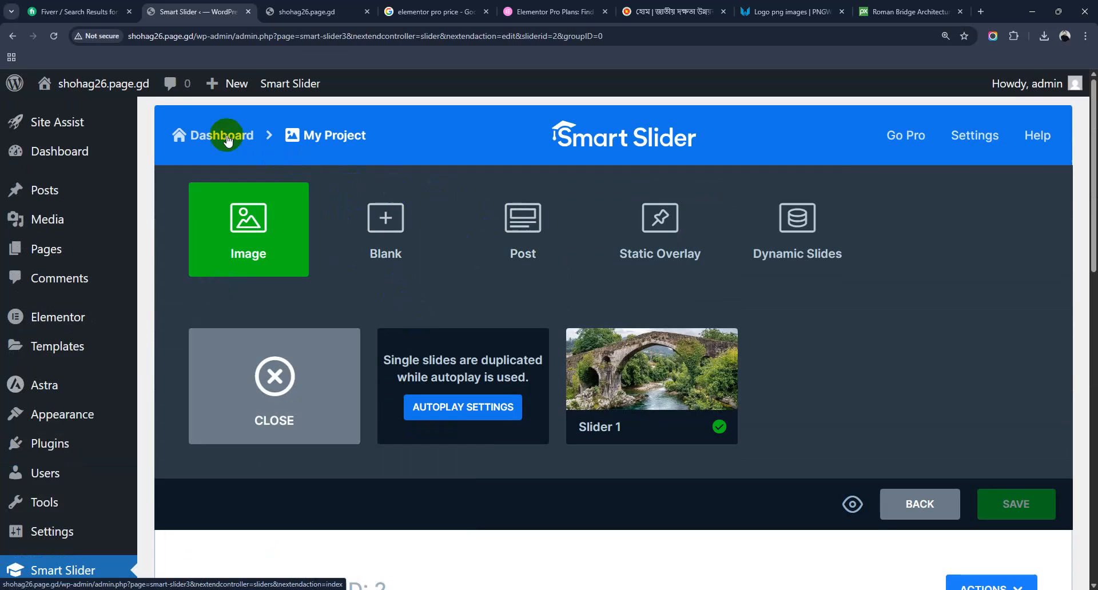
Save the slider project once more and close the slide type choices
left_click(290, 424)
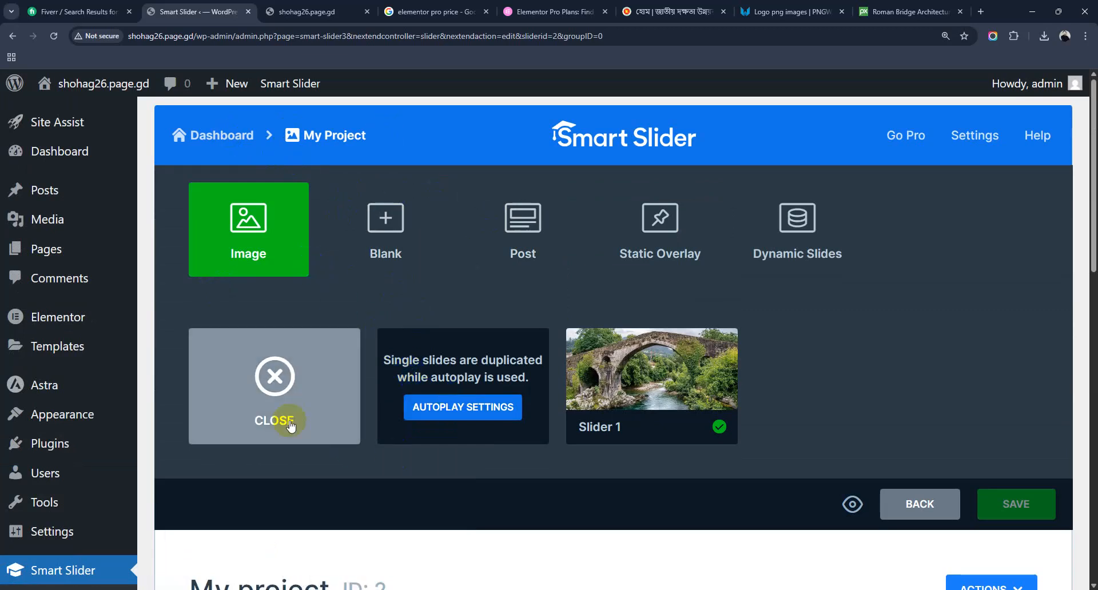
left_click(1013, 503)
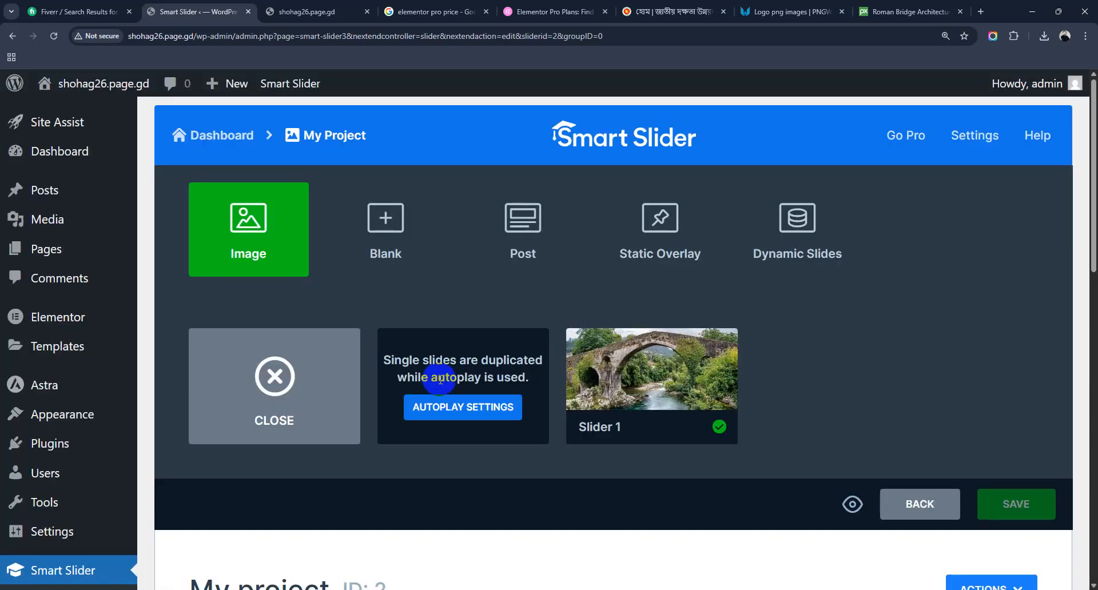
scroll(243, 309, "down", 2)
left_click(243, 308)
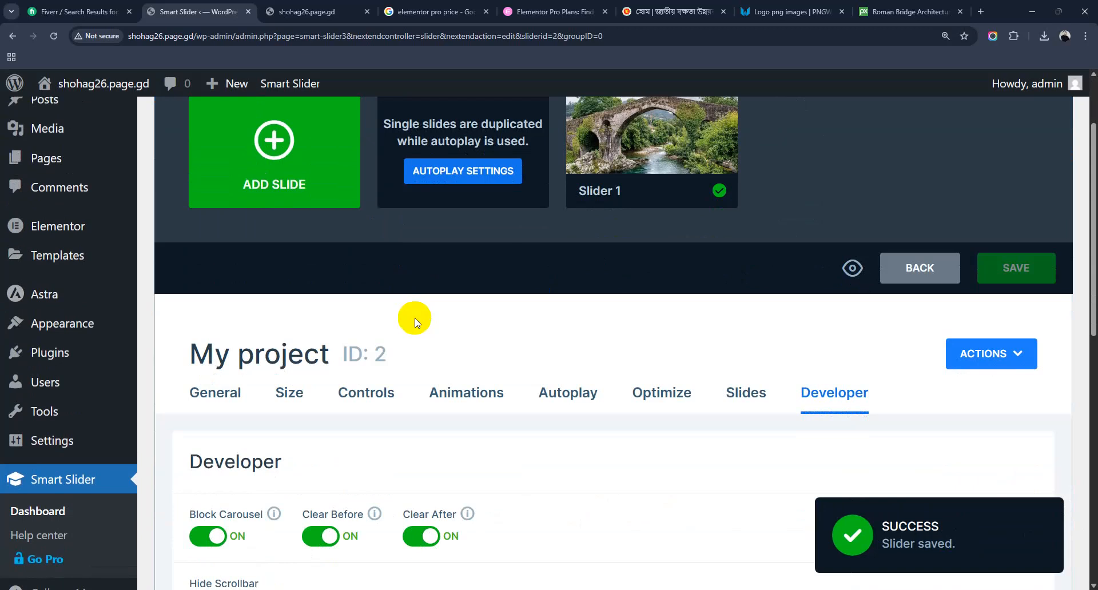
scroll(400, 318, "up", 2)
Upload Slider 2 from the Downloads folder as a new image slide and close the slide type choices
left_click(294, 252)
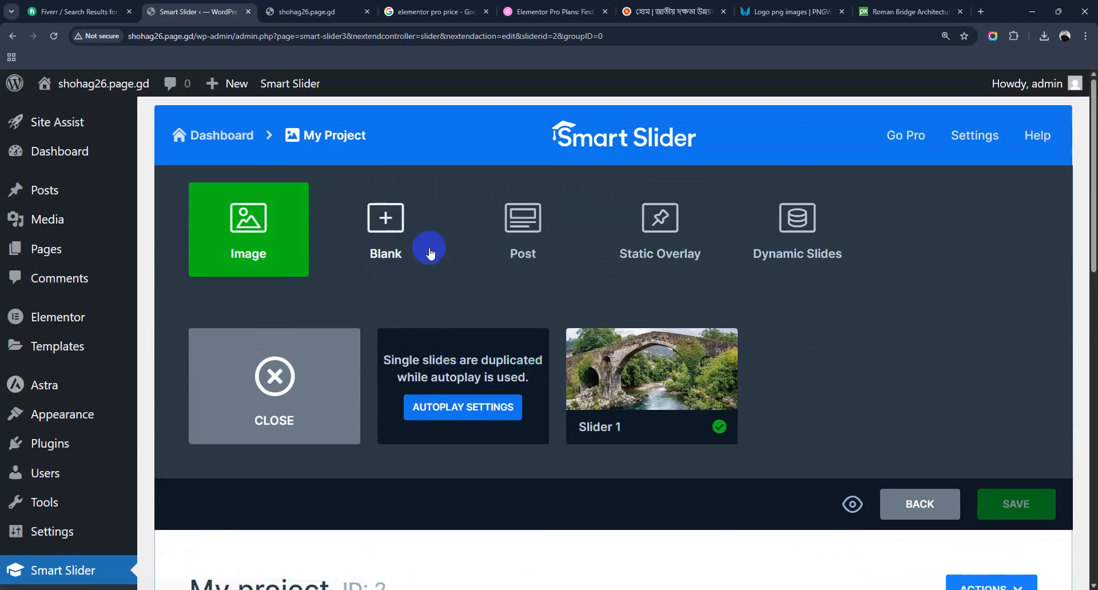
left_click(243, 223)
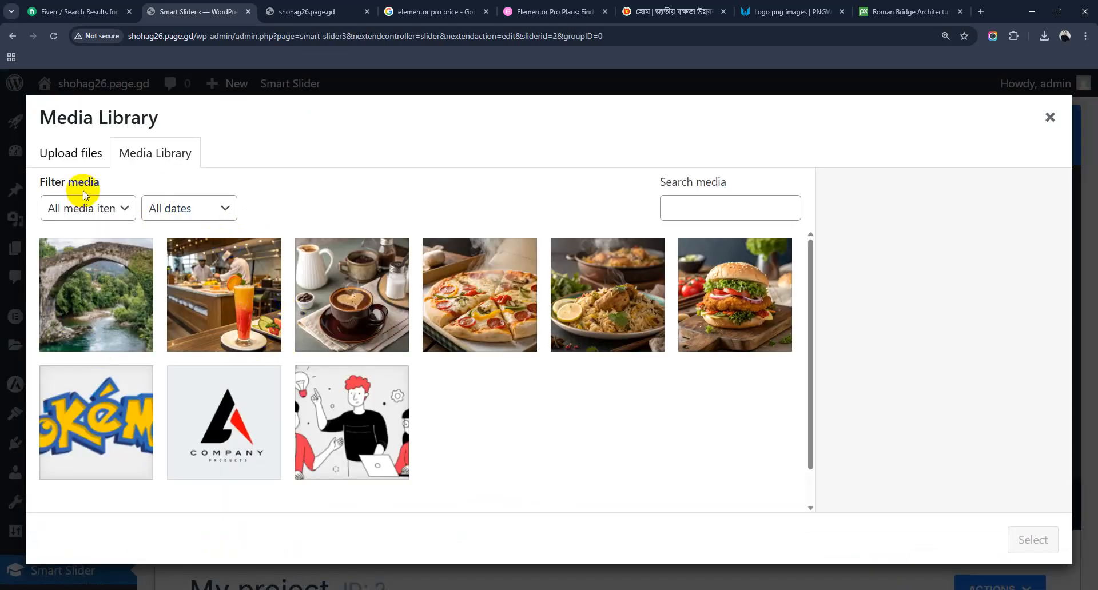
left_click(86, 151)
left_click(530, 377)
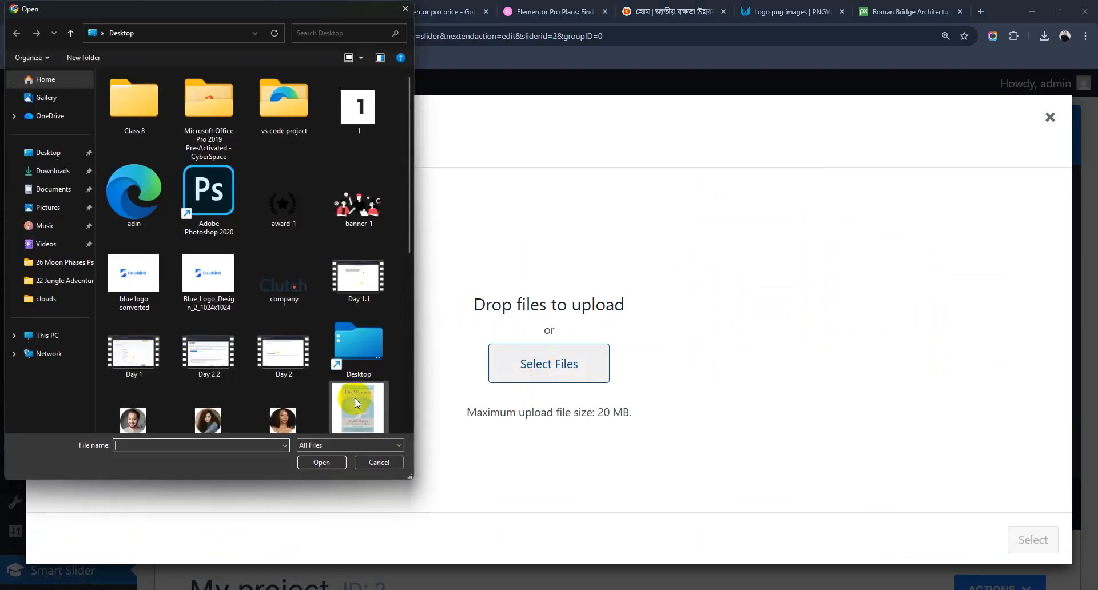
left_click(54, 171)
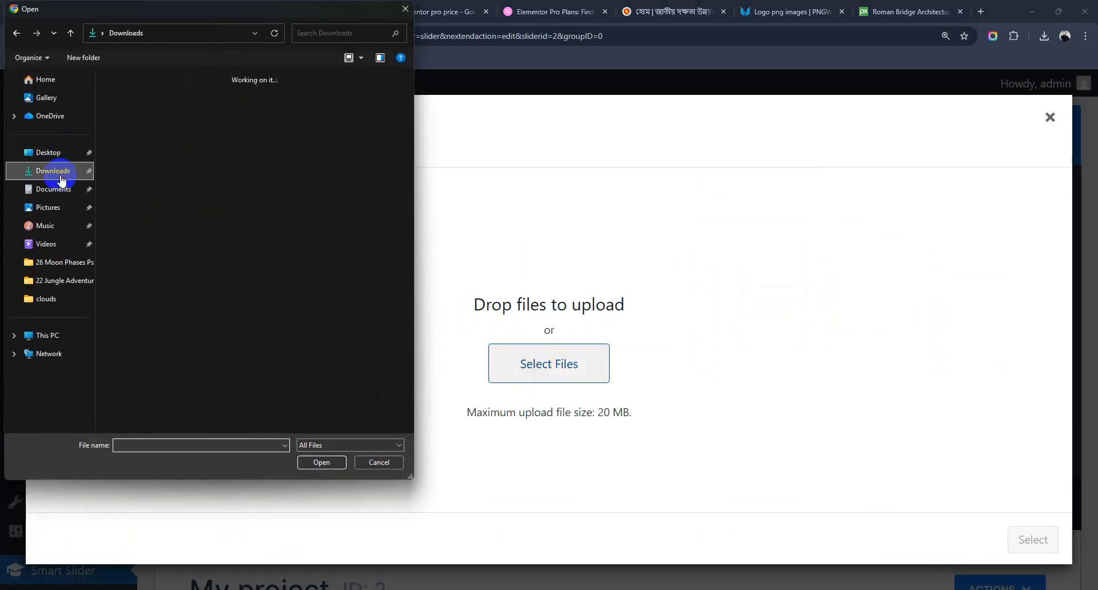
left_click(181, 111)
left_click(321, 462)
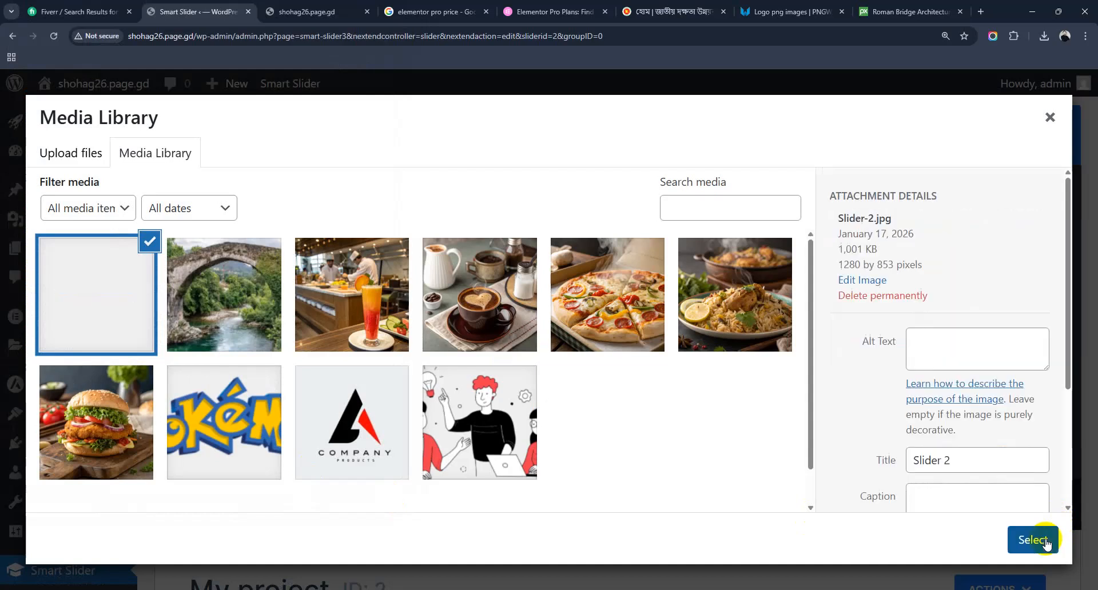
left_click(1042, 544)
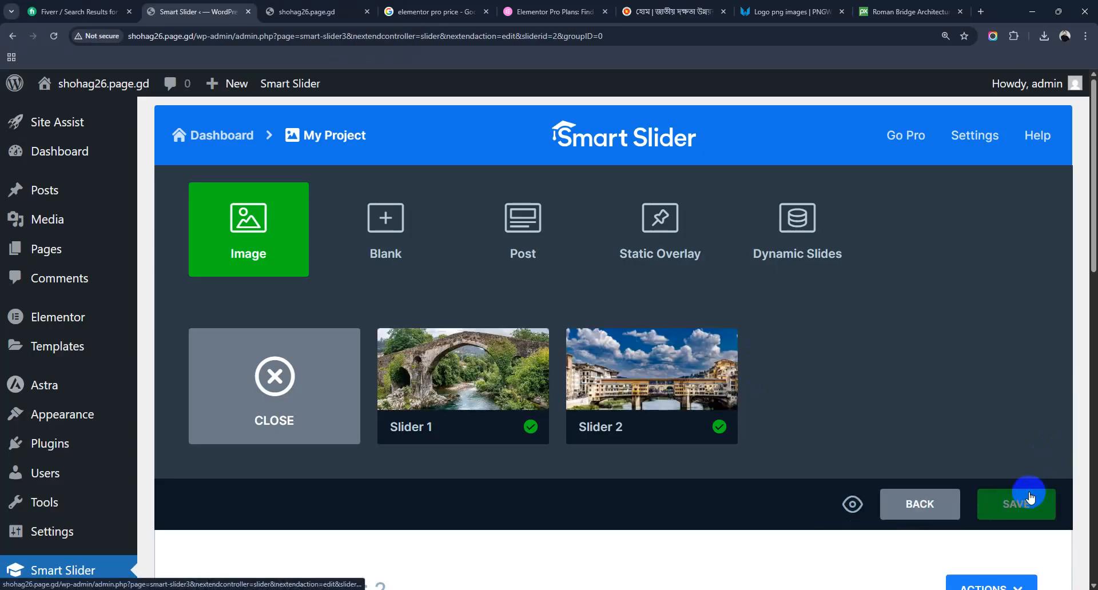
left_click(281, 401)
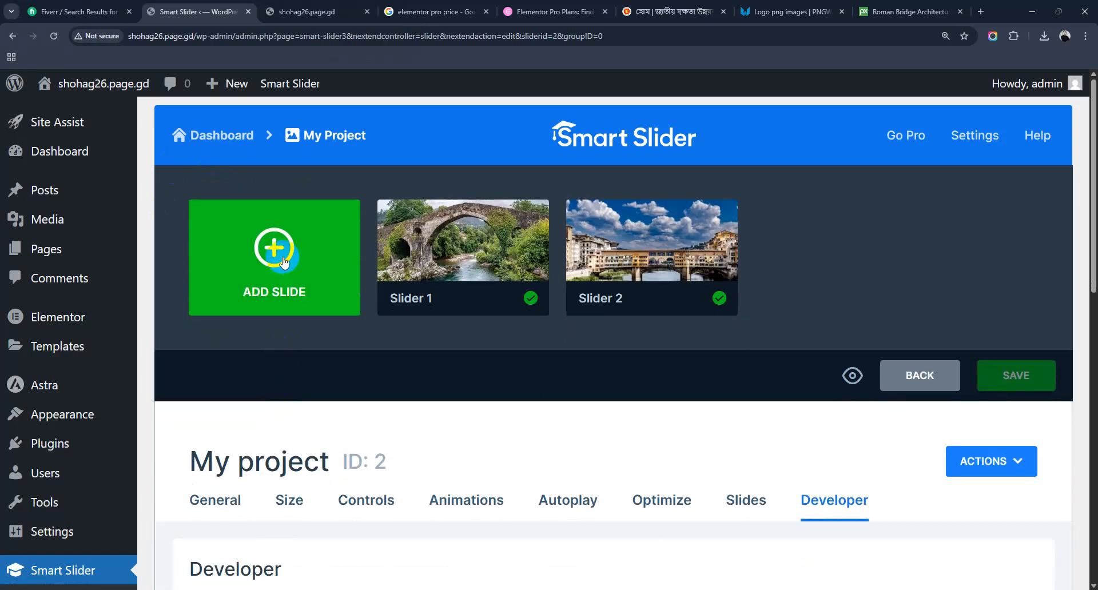
Add another image slide by uploading Slider 3 from the Downloads folder and inserting it
left_click(284, 261)
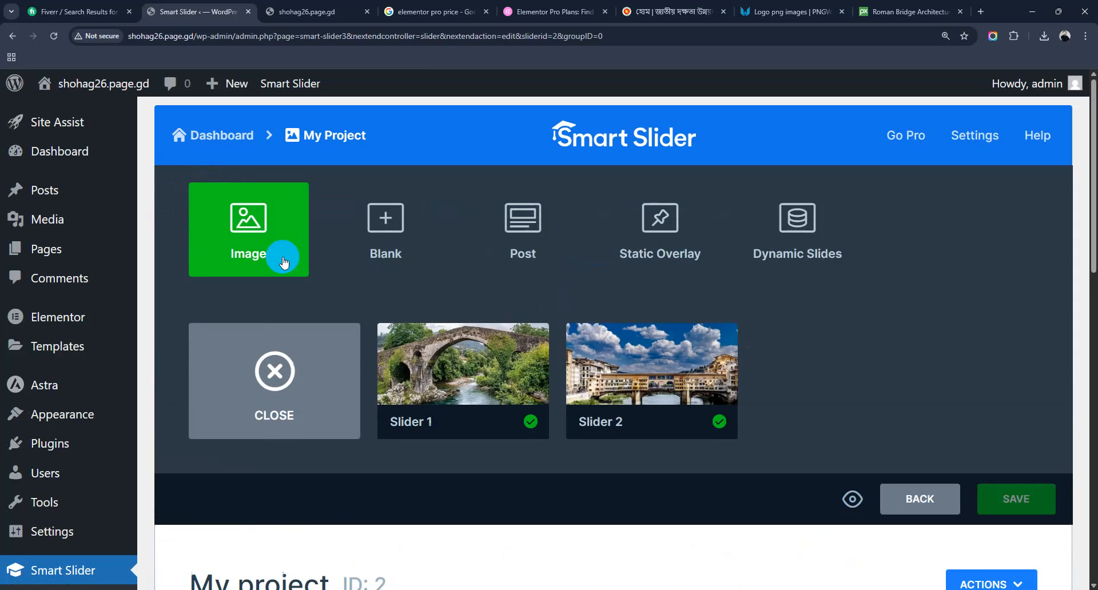
left_click(265, 229)
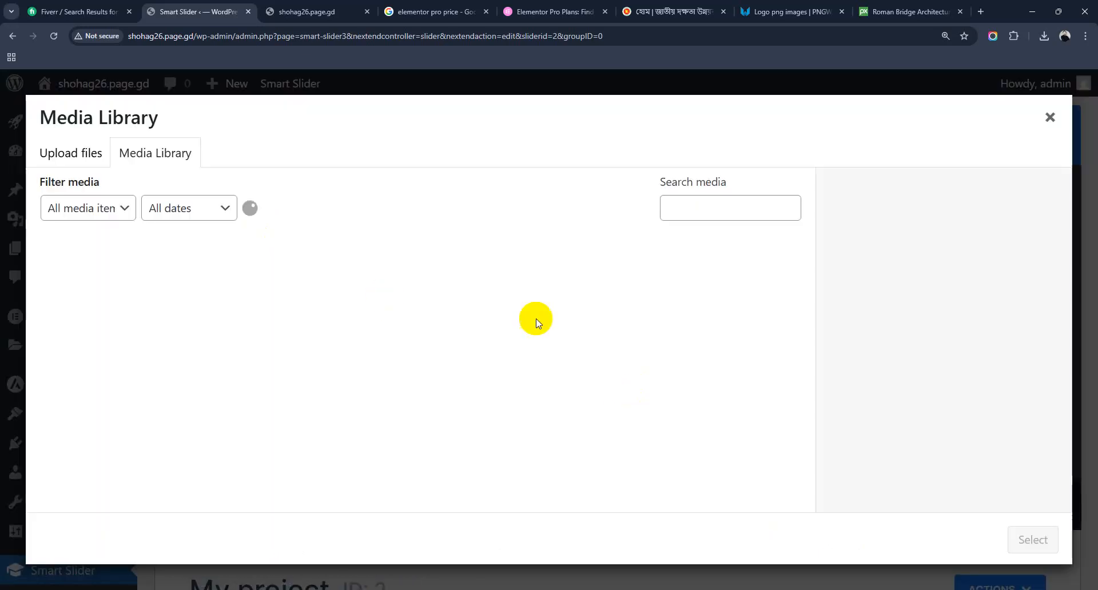
left_click(80, 153)
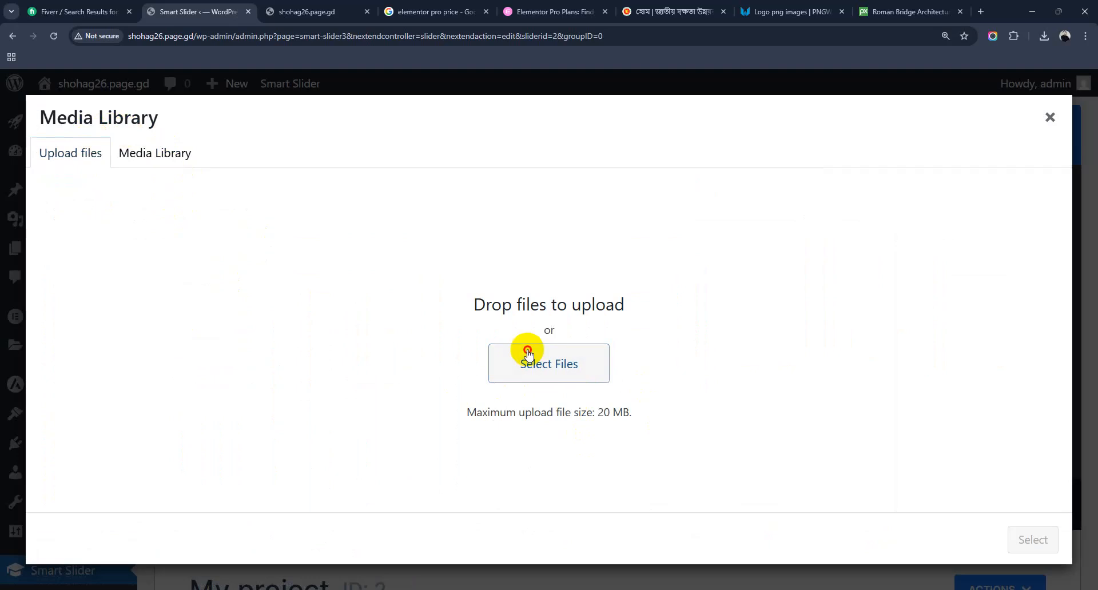
left_click(527, 351)
left_click(124, 106)
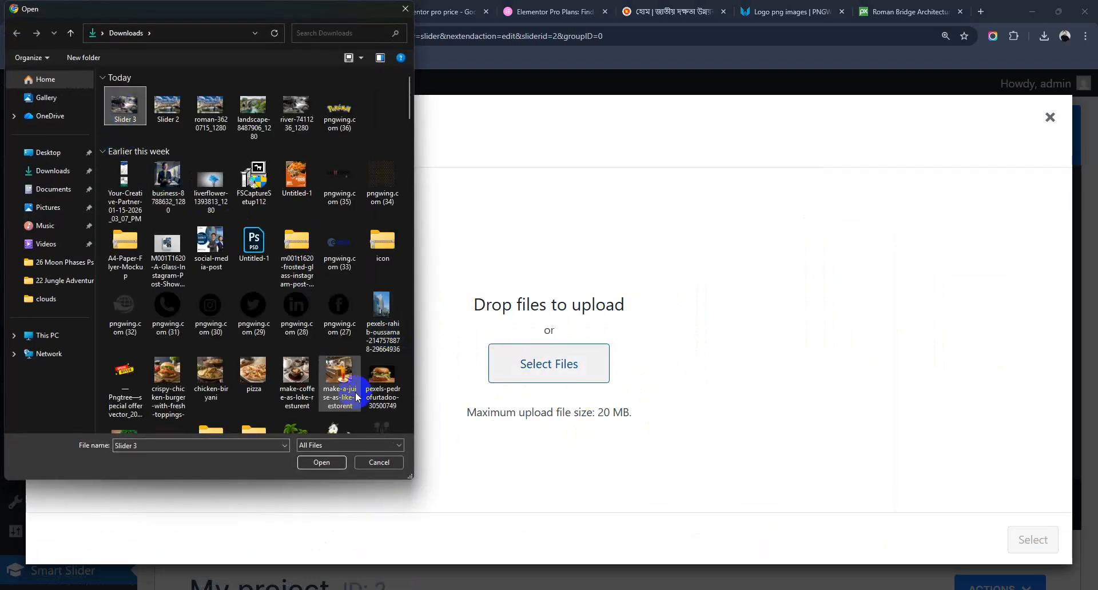
left_click(322, 462)
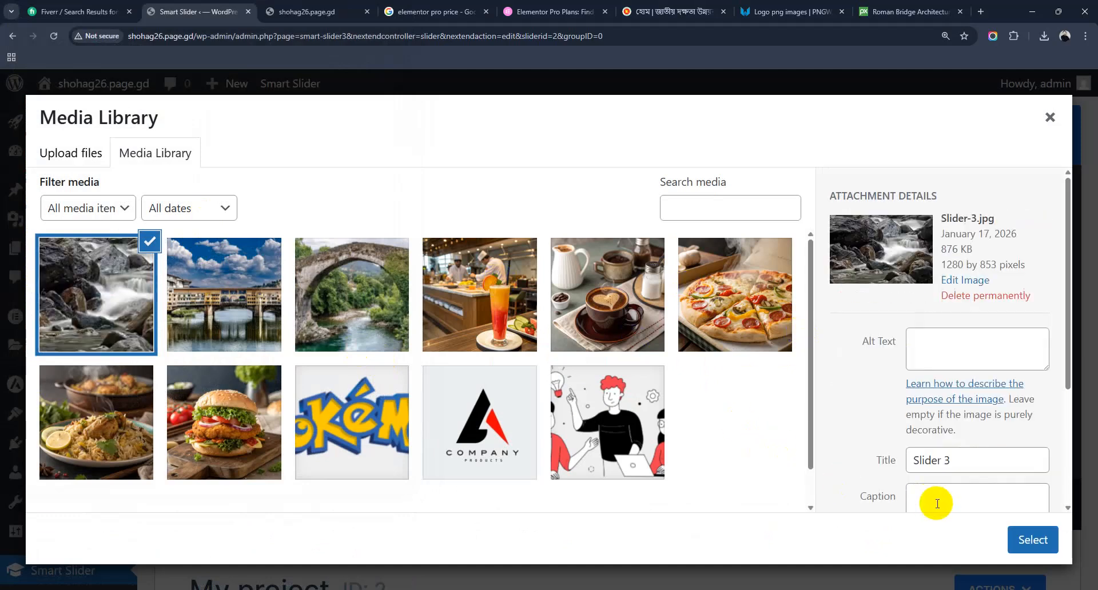
left_click(1032, 539)
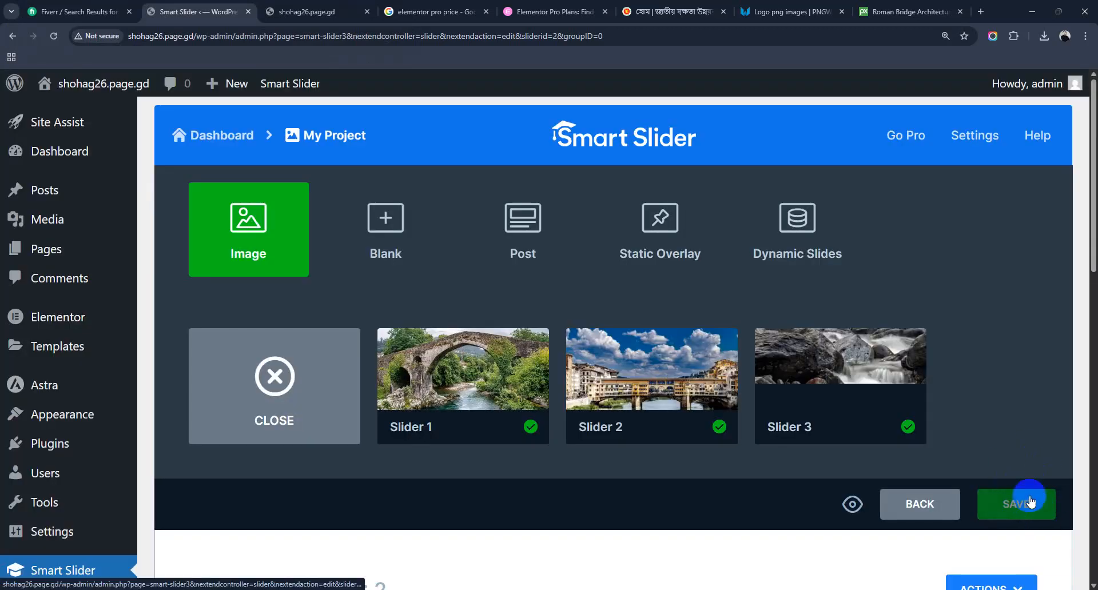
Save the slider project with the Slider 1, Slider 2 and Slider 3 slides
scroll(1006, 429, "down", 4)
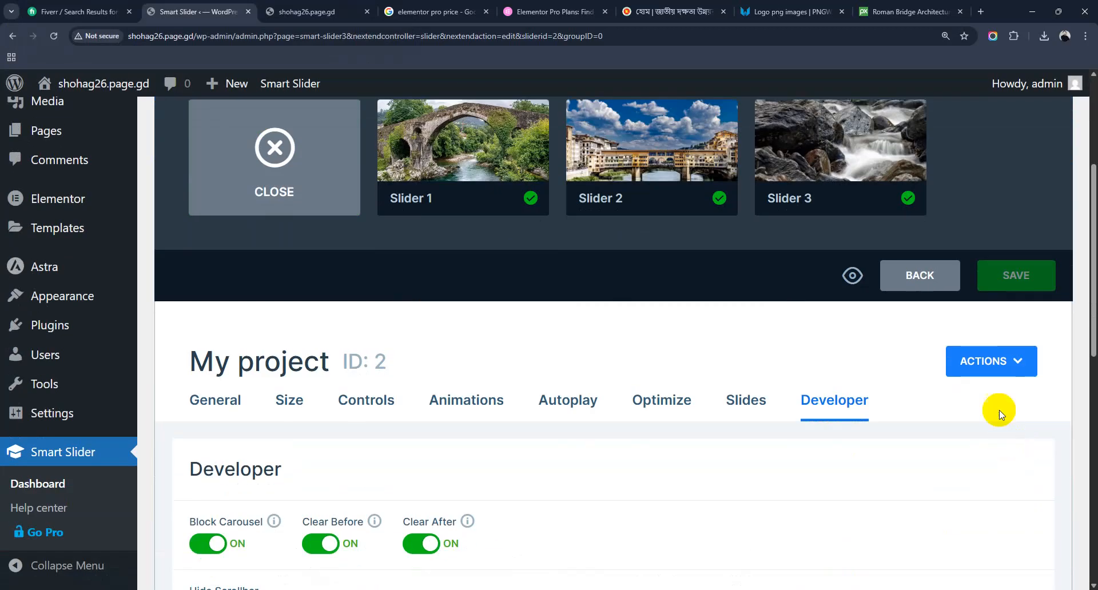
left_click(1009, 273)
scroll(652, 403, "down", 5)
scroll(651, 403, "down", 6)
scroll(649, 400, "up", 10)
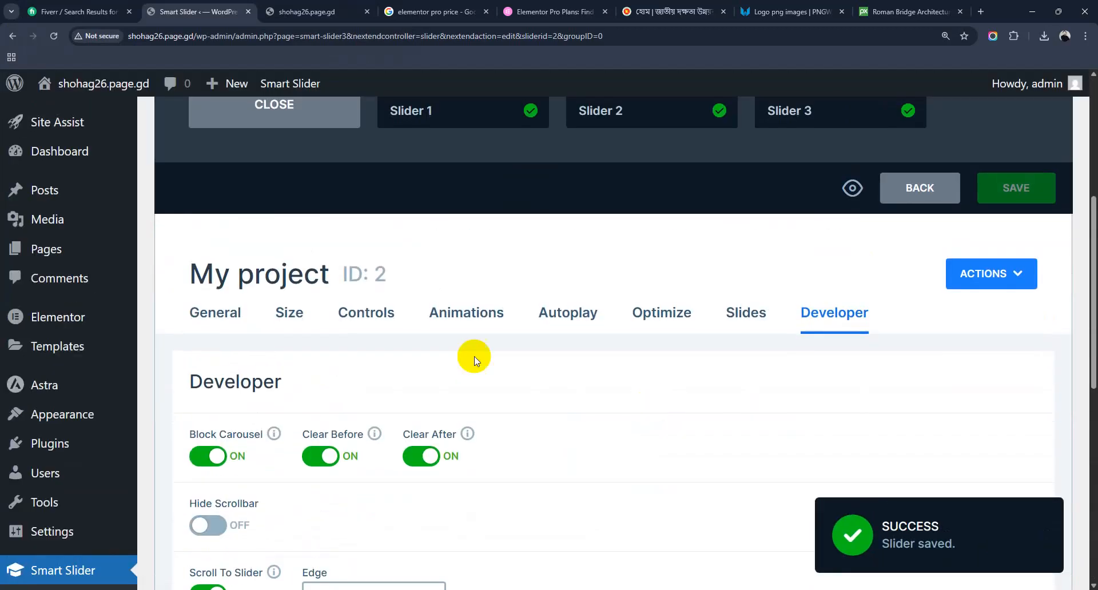
Show the project's General settings and select the publishing shortcode [smartslider3 slider="2"]
left_click(226, 307)
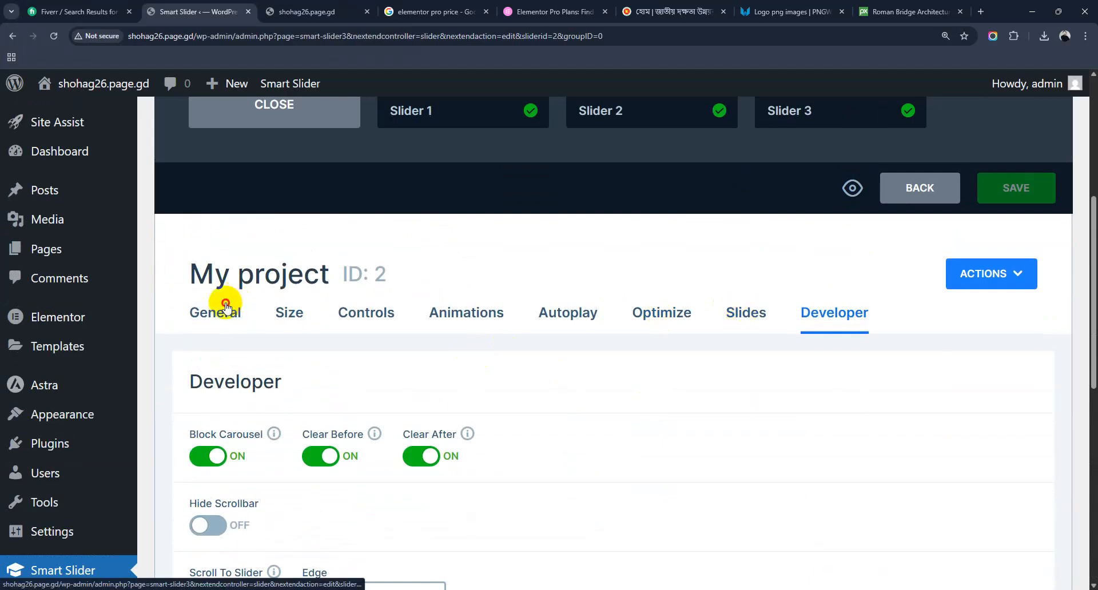
scroll(451, 427, "down", 4)
scroll(450, 425, "up", 2)
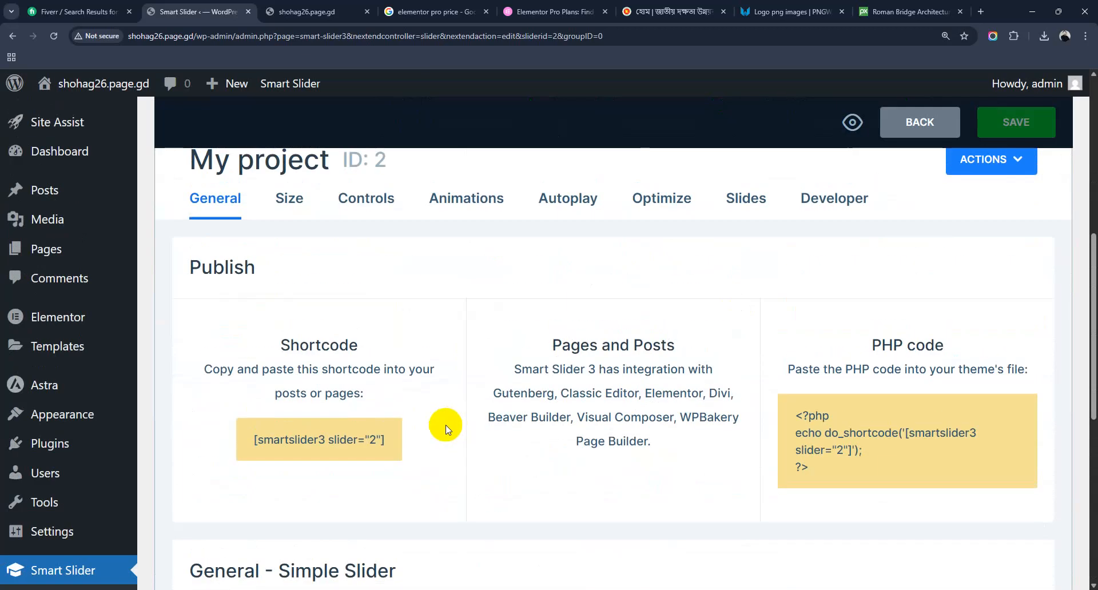
left_click(298, 442)
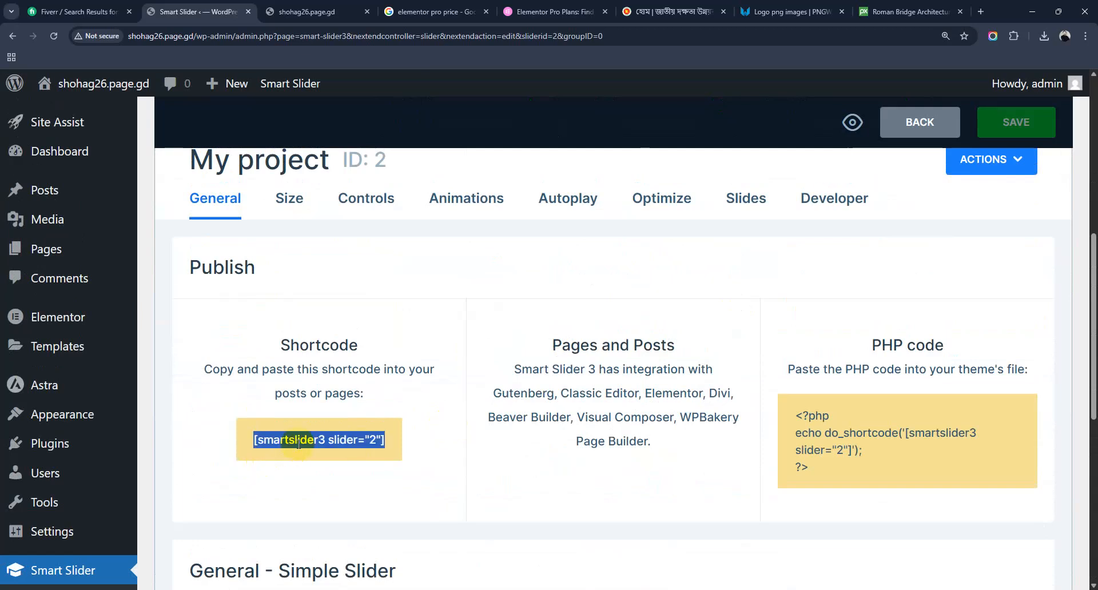
scroll(298, 443, "down", 1)
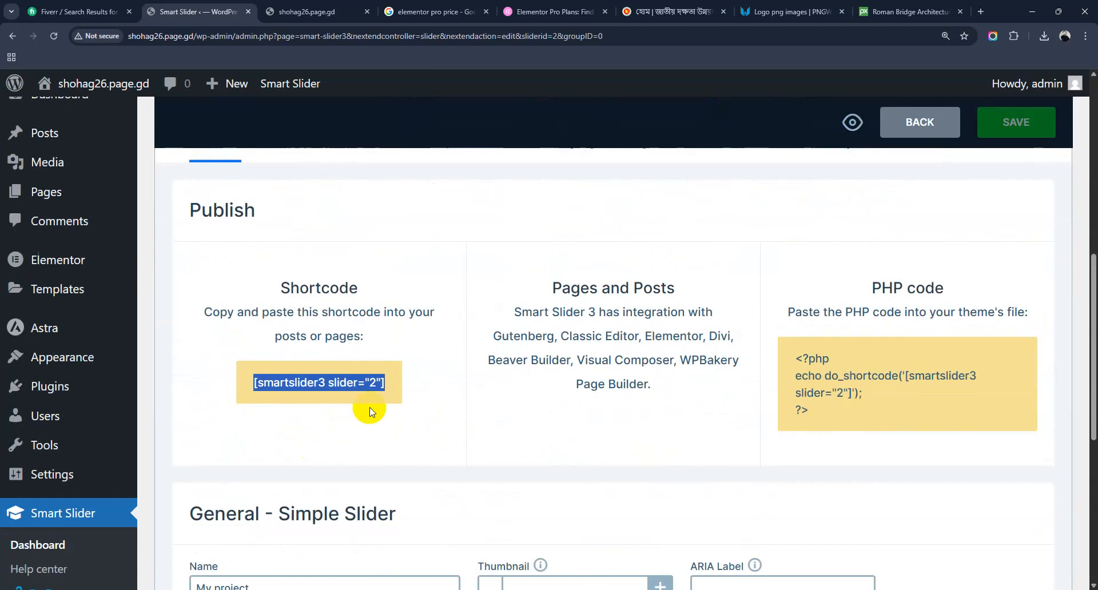
scroll(369, 411, "down", 5)
scroll(370, 410, "up", 4)
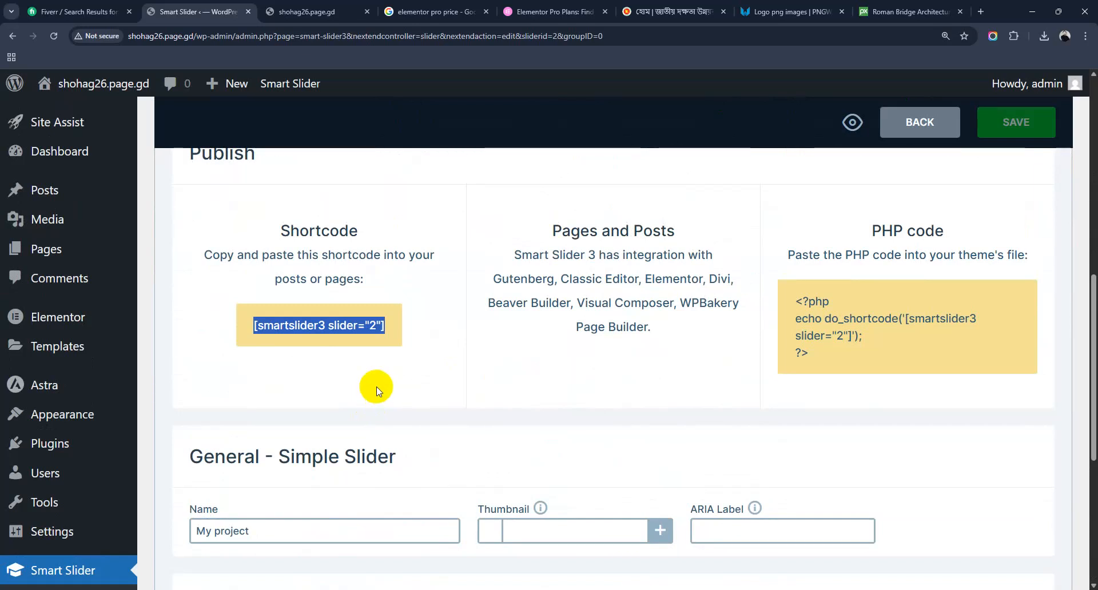
scroll(371, 400, "down", 5)
scroll(376, 391, "up", 10)
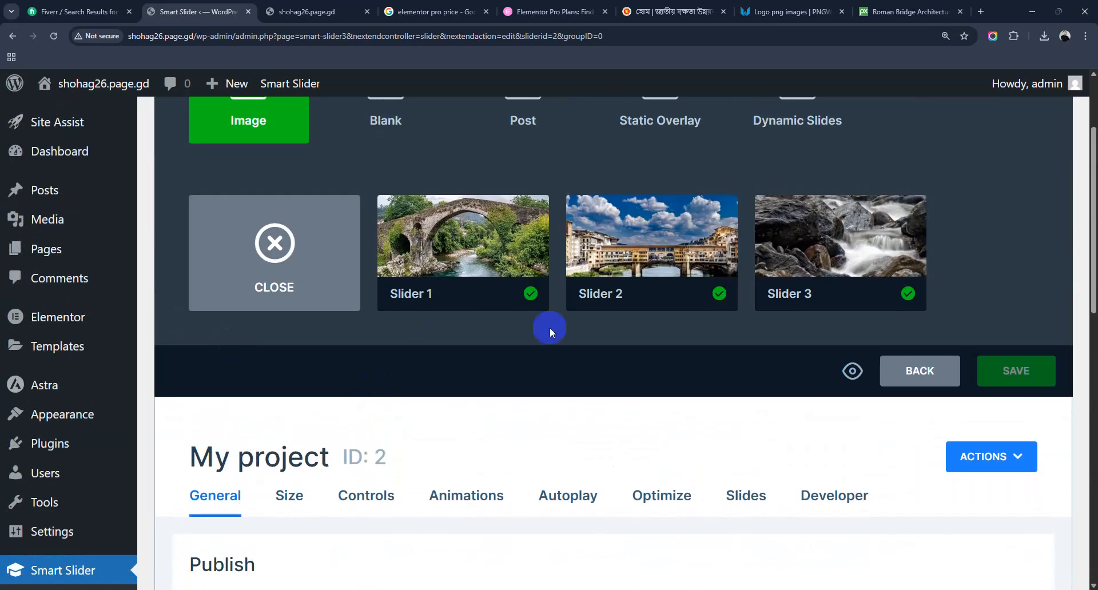
scroll(363, 482, "up", 2)
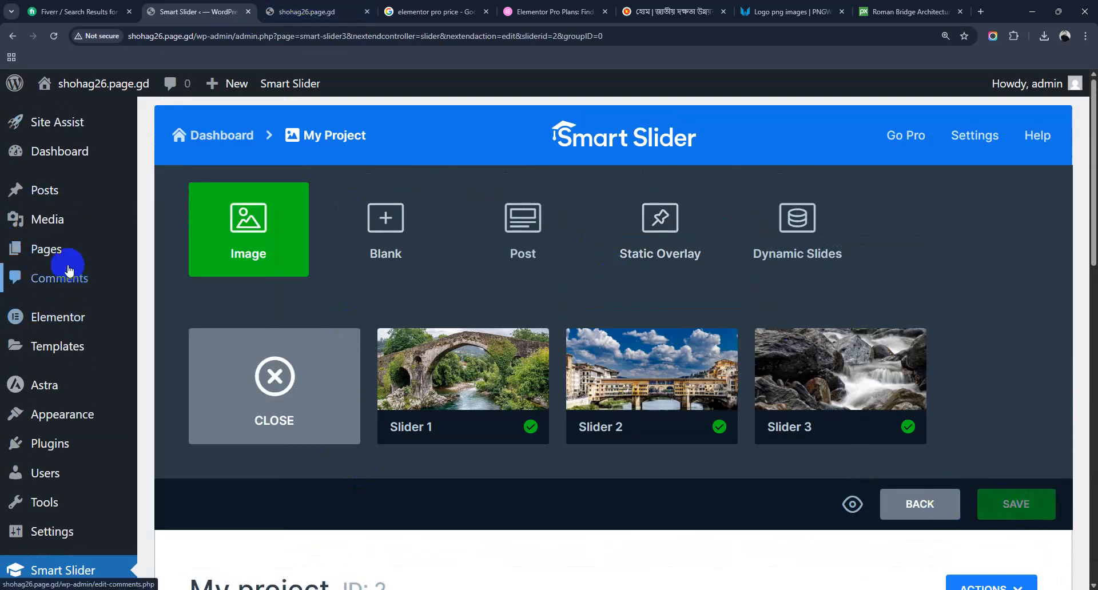
Bring up the site's page list in a new tab and open the Home page for editing with Elementor
mouse_move(118, 255)
left_click(171, 259, "ctrl")
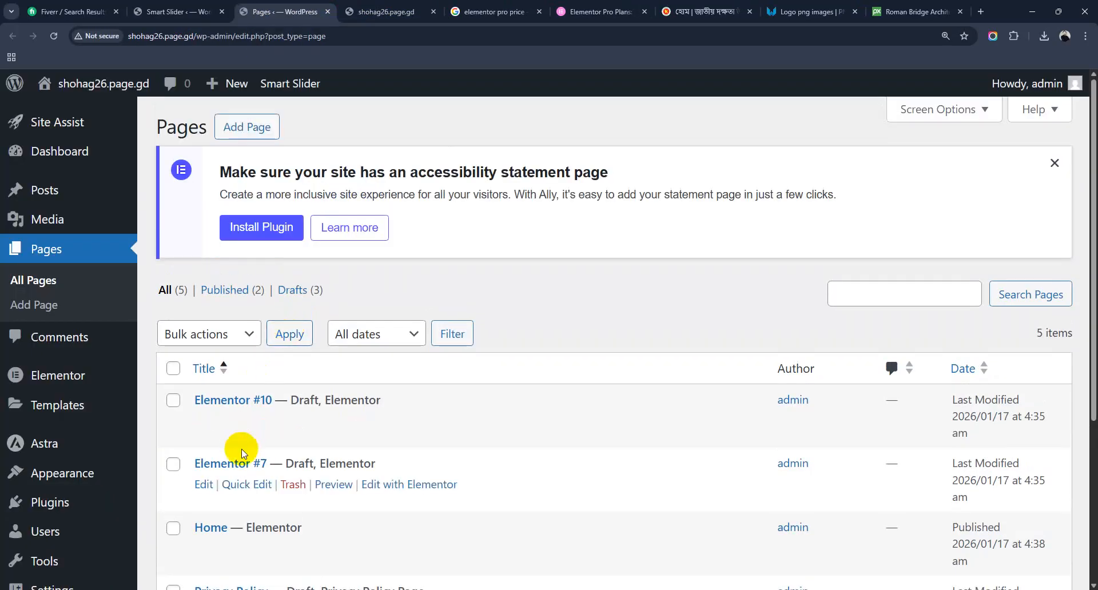
scroll(241, 448, "down", 2)
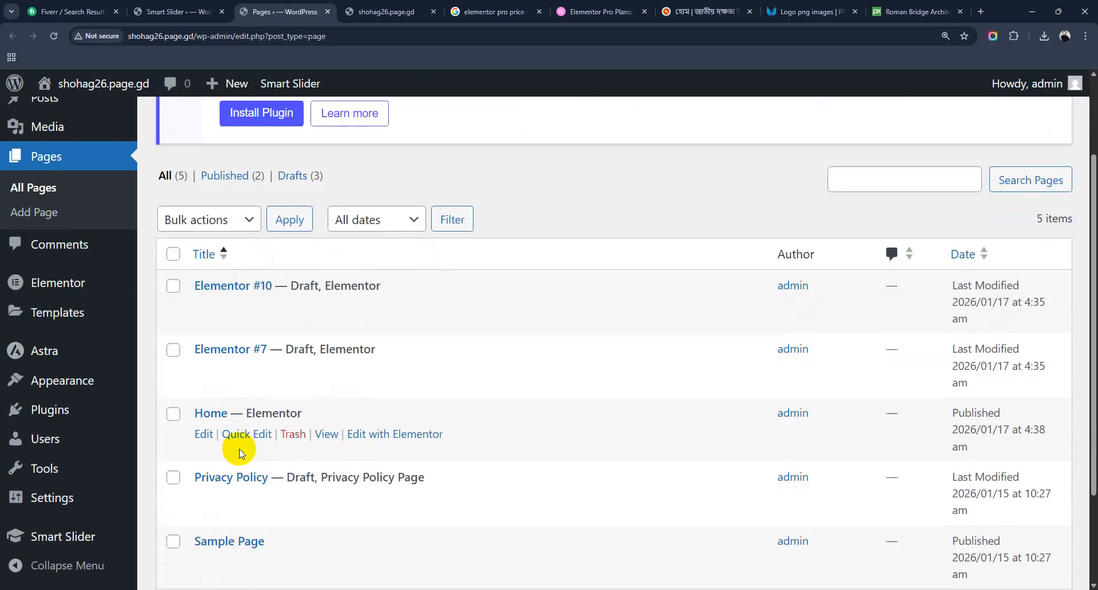
left_click(403, 439)
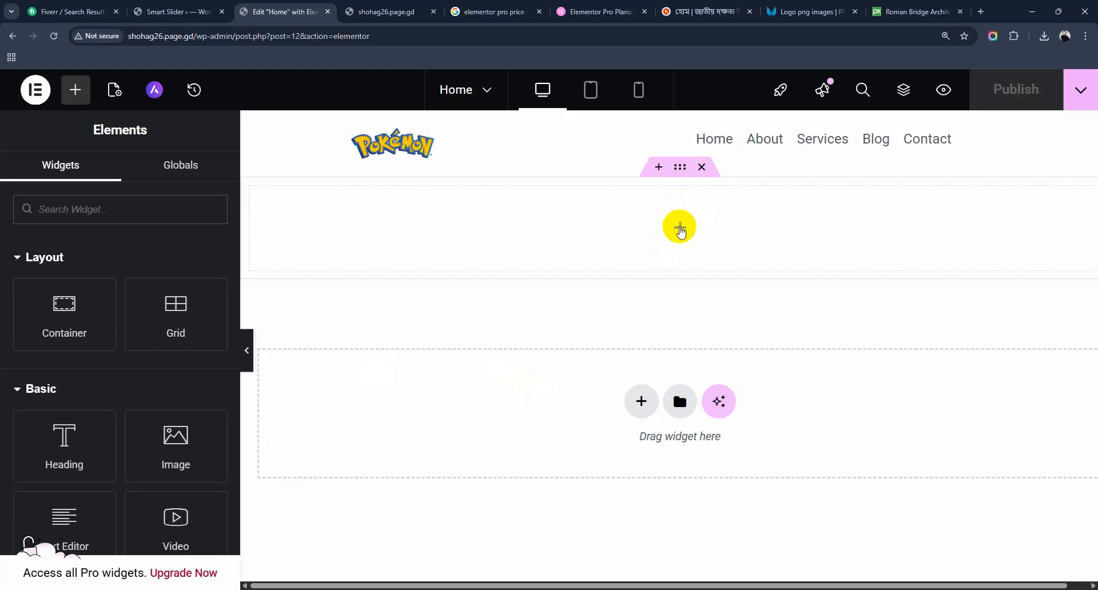
Look through the available Elementor widgets, including the locked Pro ones, for one that can hold the slider
scroll(172, 343, "down", 3)
scroll(165, 351, "down", 8)
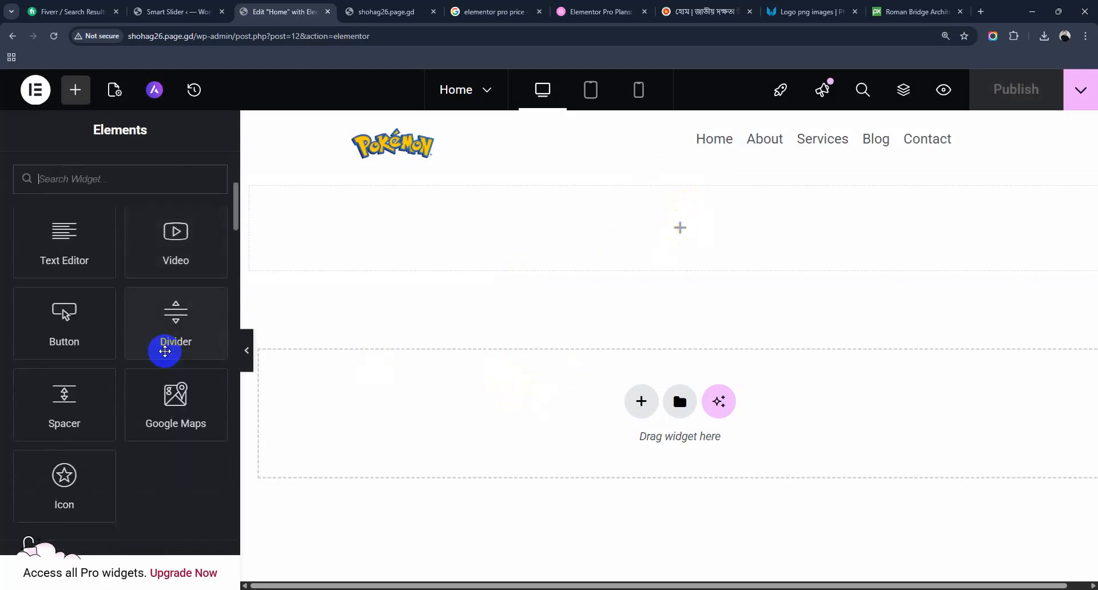
scroll(166, 357, "down", 1)
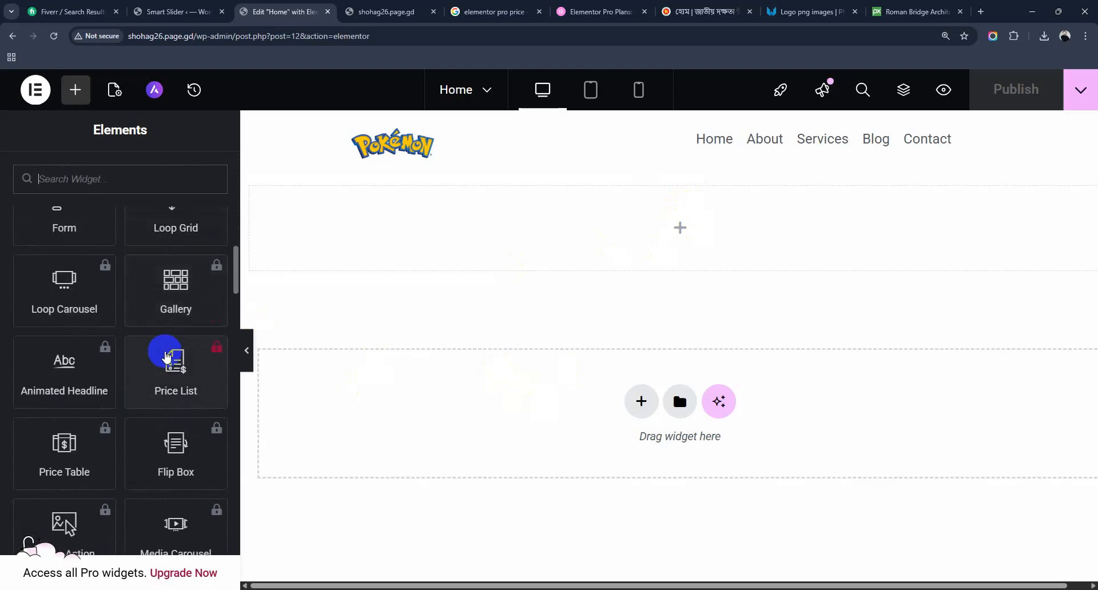
scroll(166, 357, "down", 5)
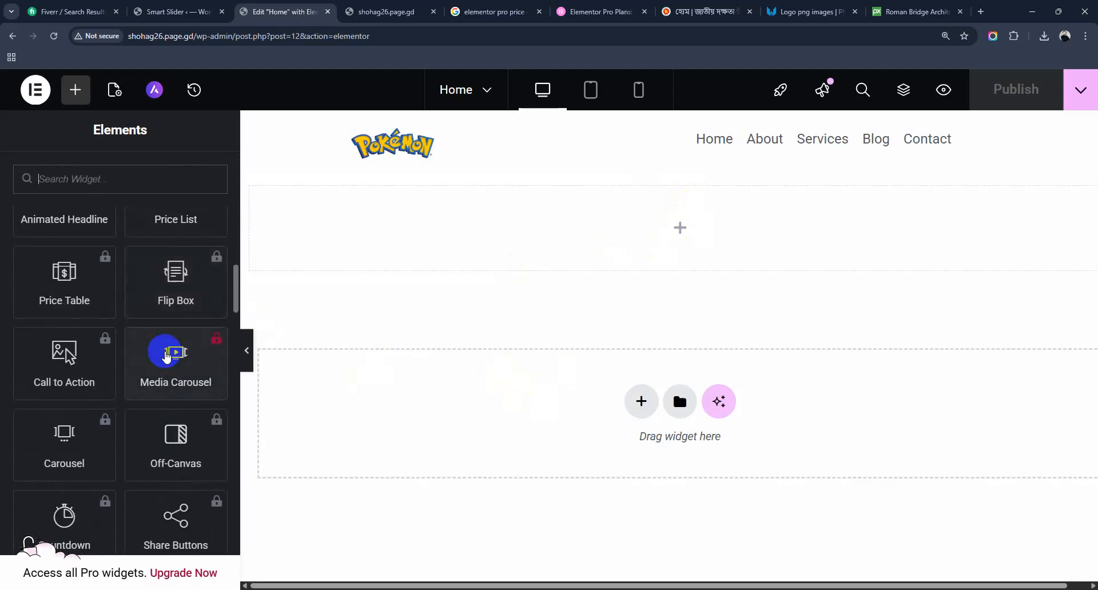
scroll(165, 357, "down", 2)
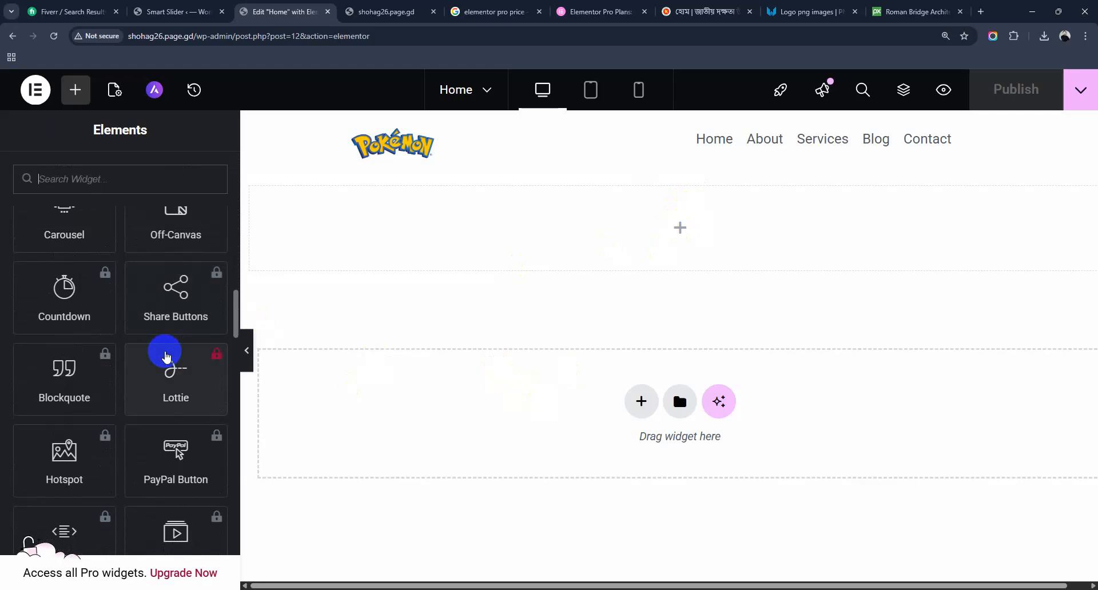
scroll(166, 357, "down", 3)
scroll(166, 357, "down", 3)
scroll(165, 357, "up", 13)
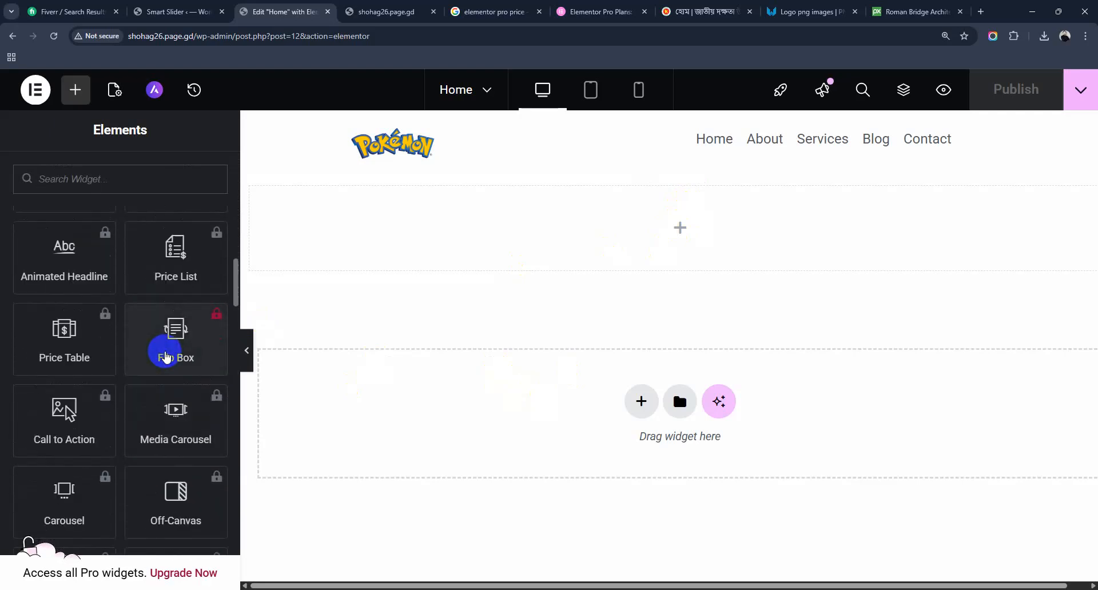
scroll(166, 357, "up", 1)
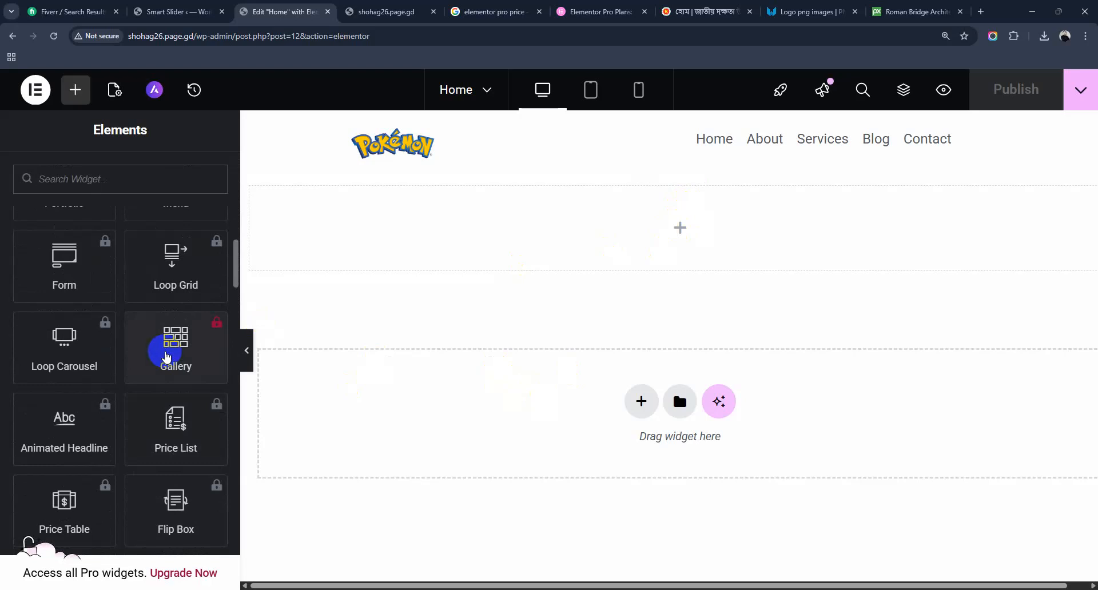
scroll(166, 357, "up", 3)
scroll(166, 357, "up", 10)
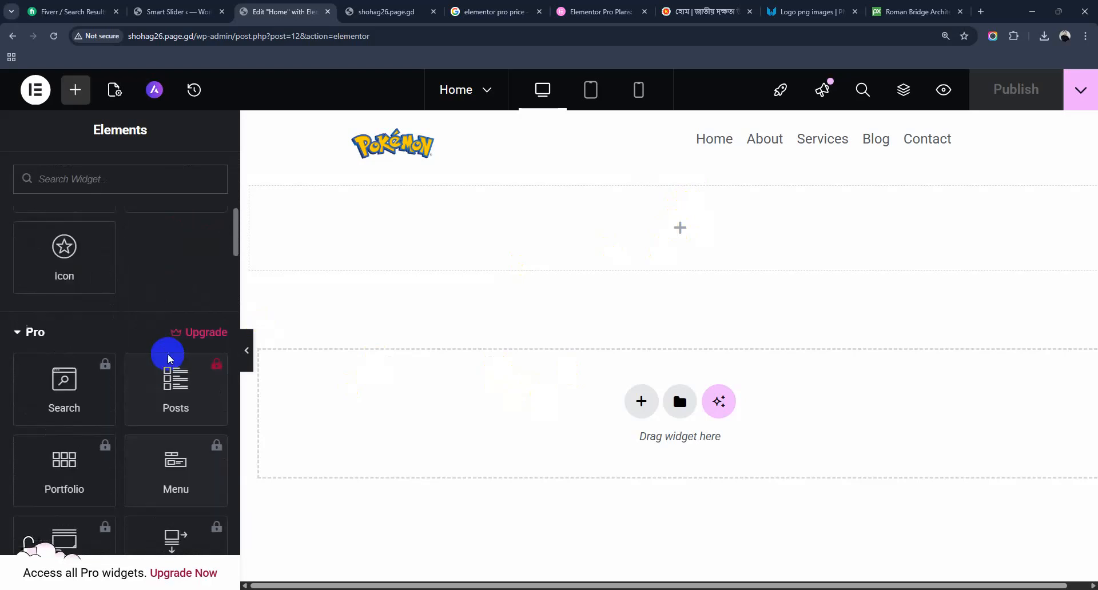
scroll(168, 354, "up", 2)
Search the Elementor widgets for "short" and for "html", and clear the search
left_click(131, 210)
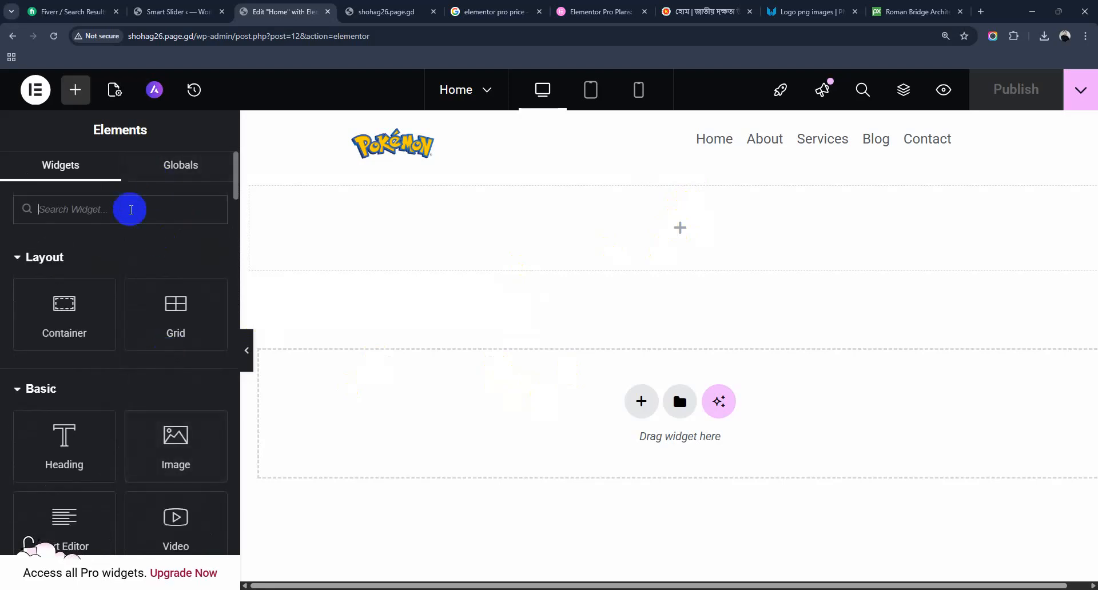
type("short")
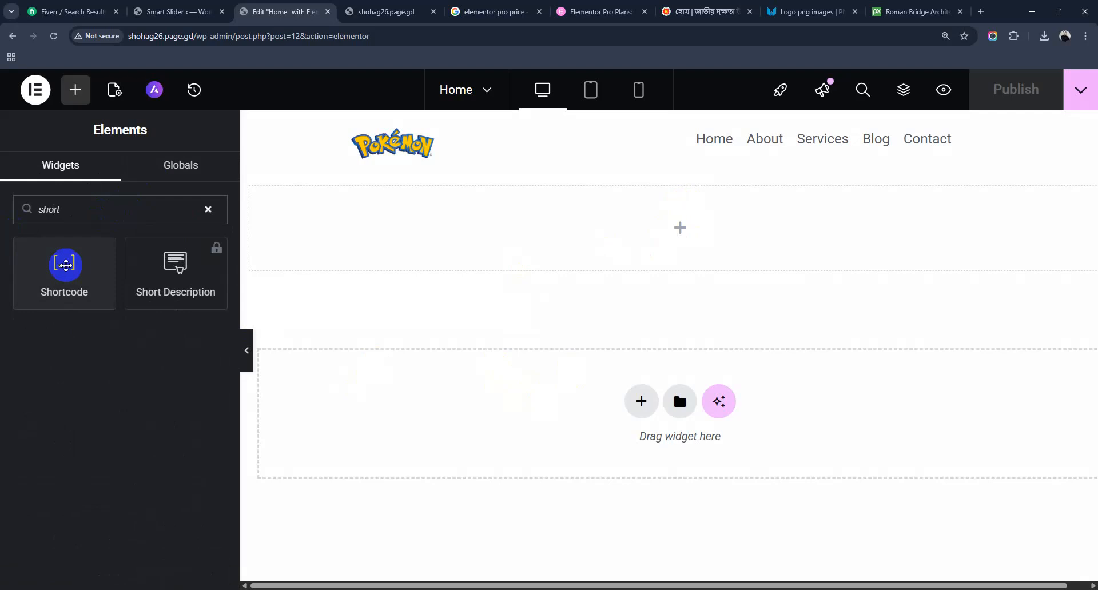
key("BackSpace")
key("BackSpace")
key("BackSpace")
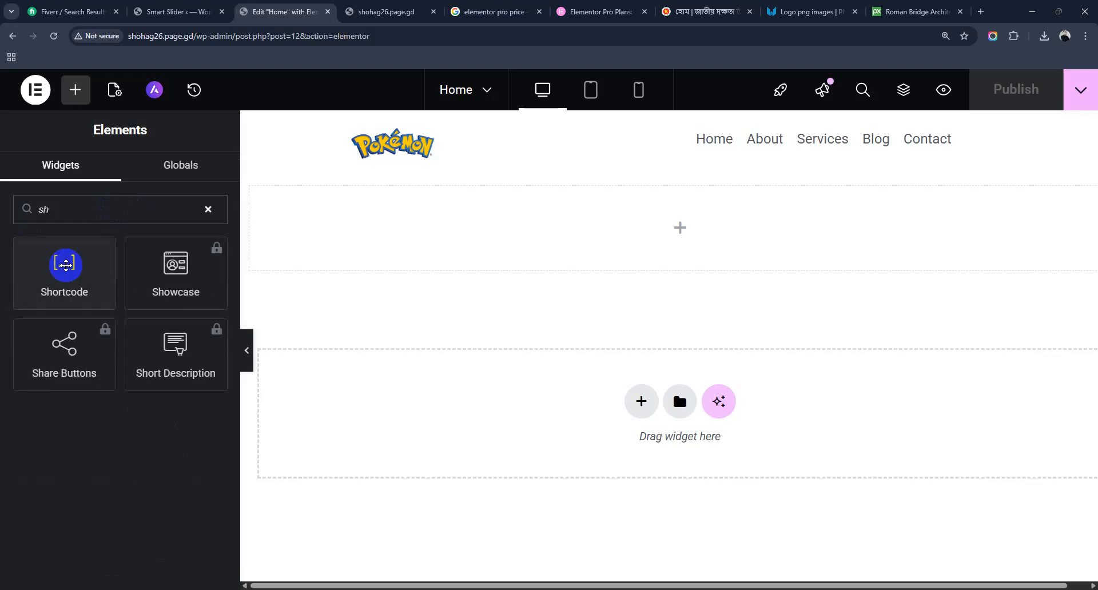
type("tm")
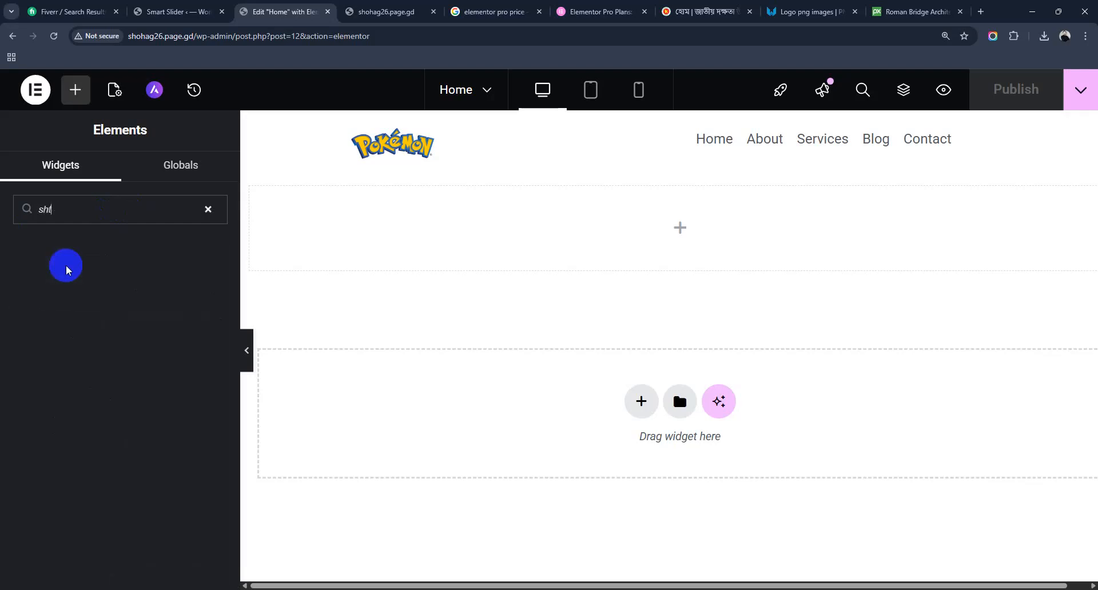
key("BackSpace")
key("BackSpace")
key("BackSpace")
type("html")
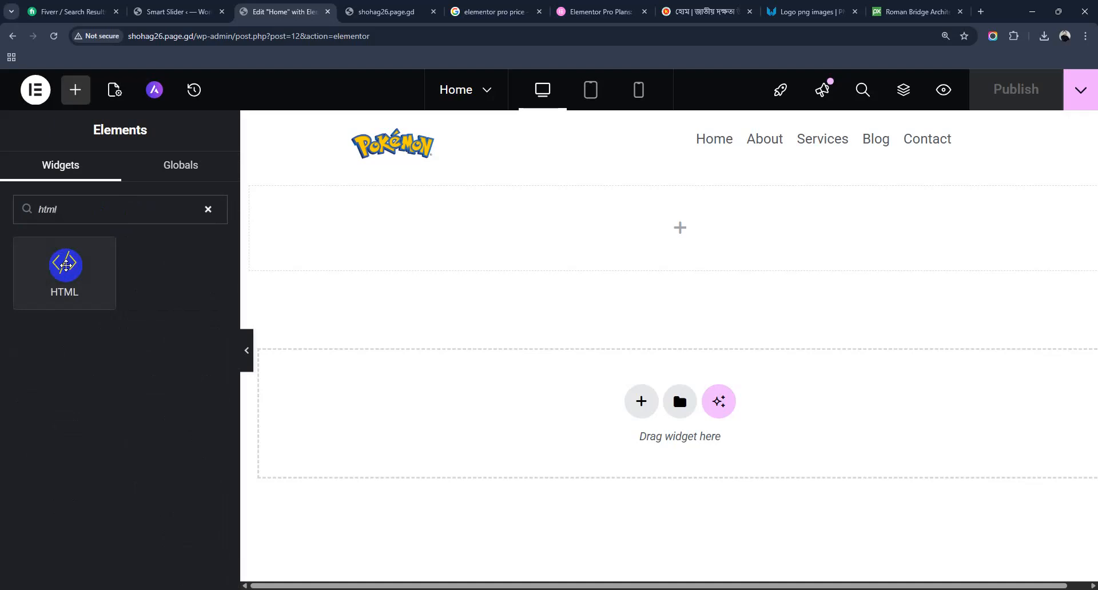
left_click(66, 265)
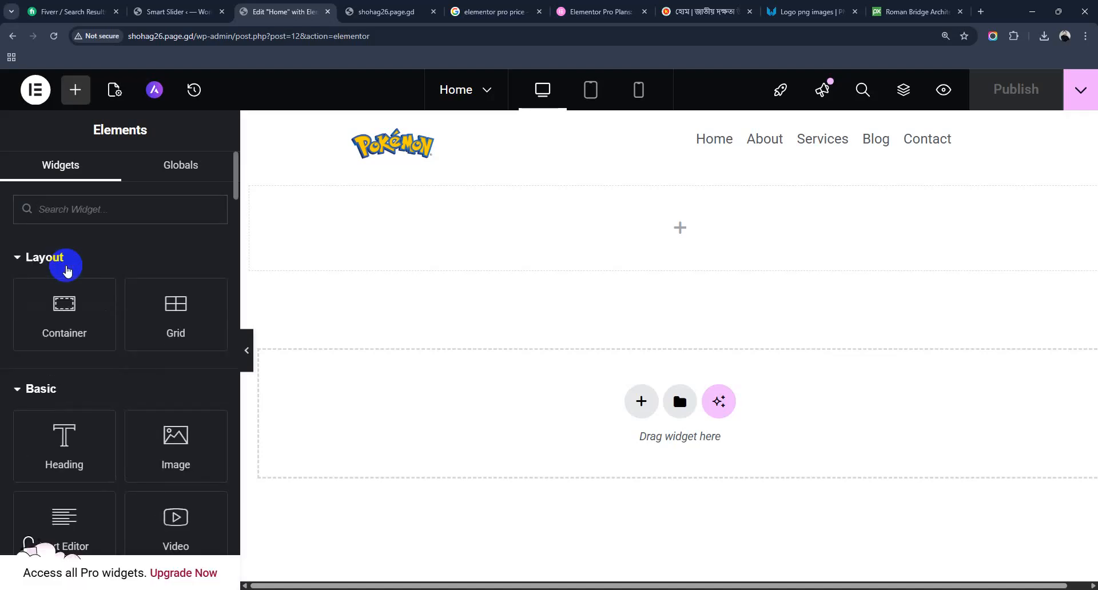
Place a Shortcode widget in the empty container below the header, set it to [smartslider3 slider="2"], and publish the Home page
type("sh")
left_click_drag(44, 284, 615, 232)
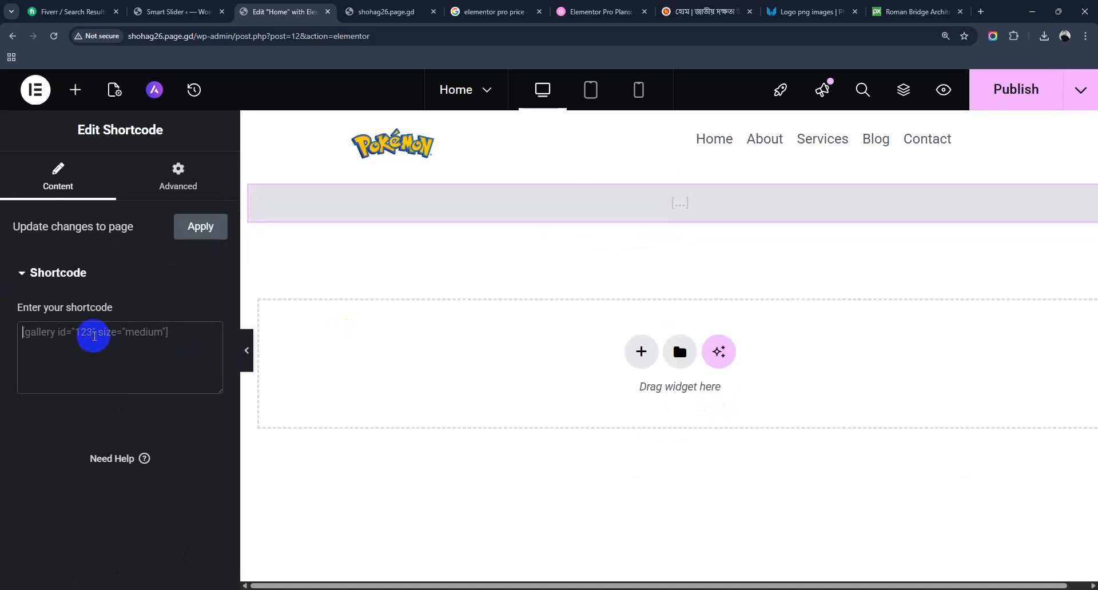
type("[smartslider3 slider=\"2\"]")
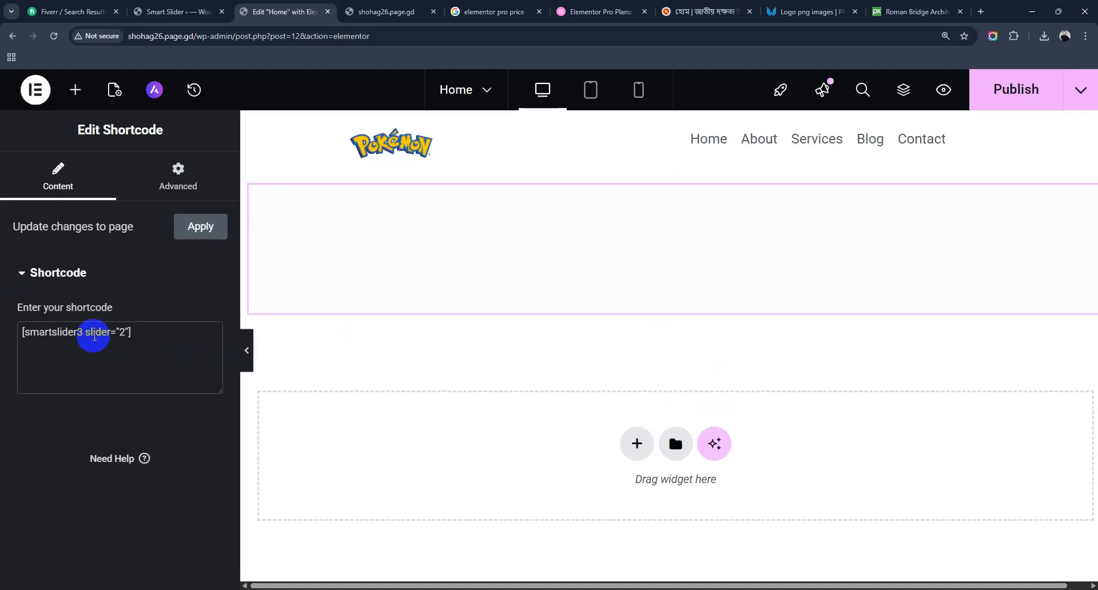
scroll(718, 458, "down", 5)
scroll(721, 456, "up", 5)
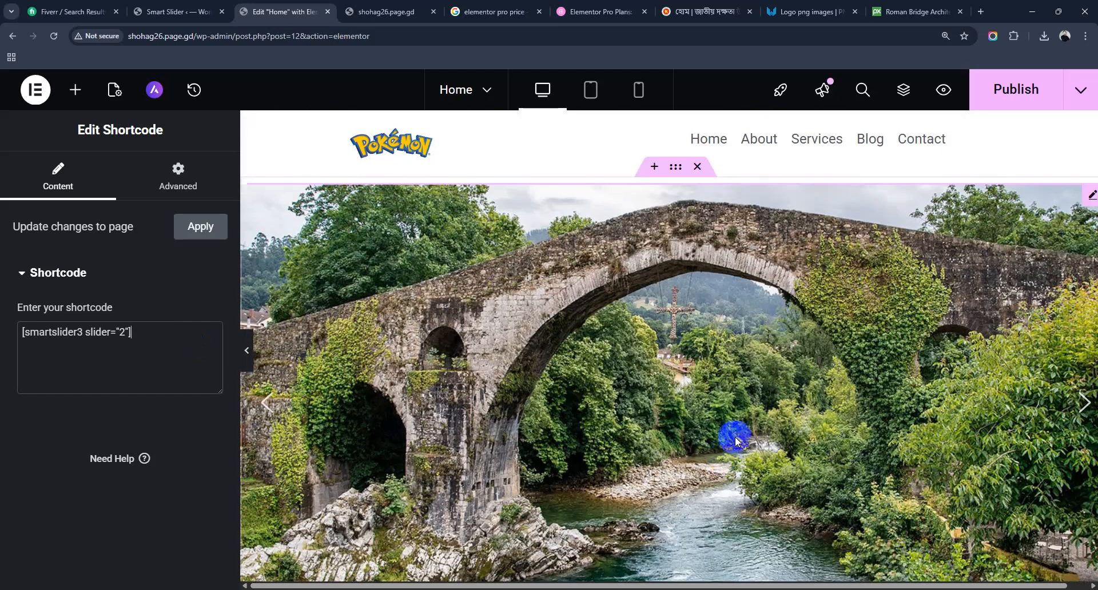
left_click(1015, 85)
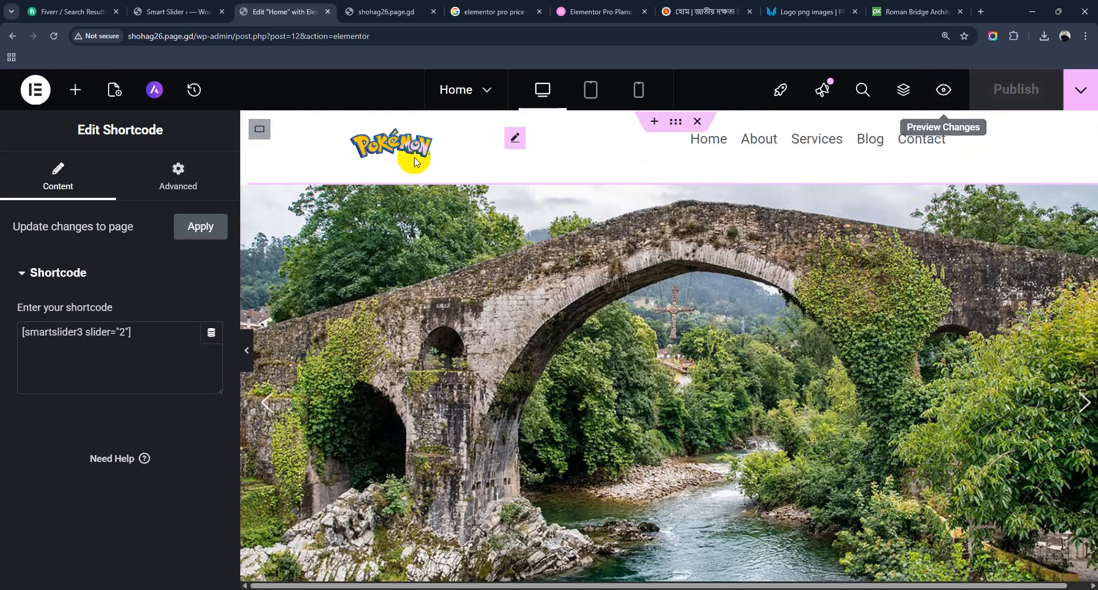
From the Smart Slider tab, bring up the site's page list and view the live Home page
left_click(175, 11)
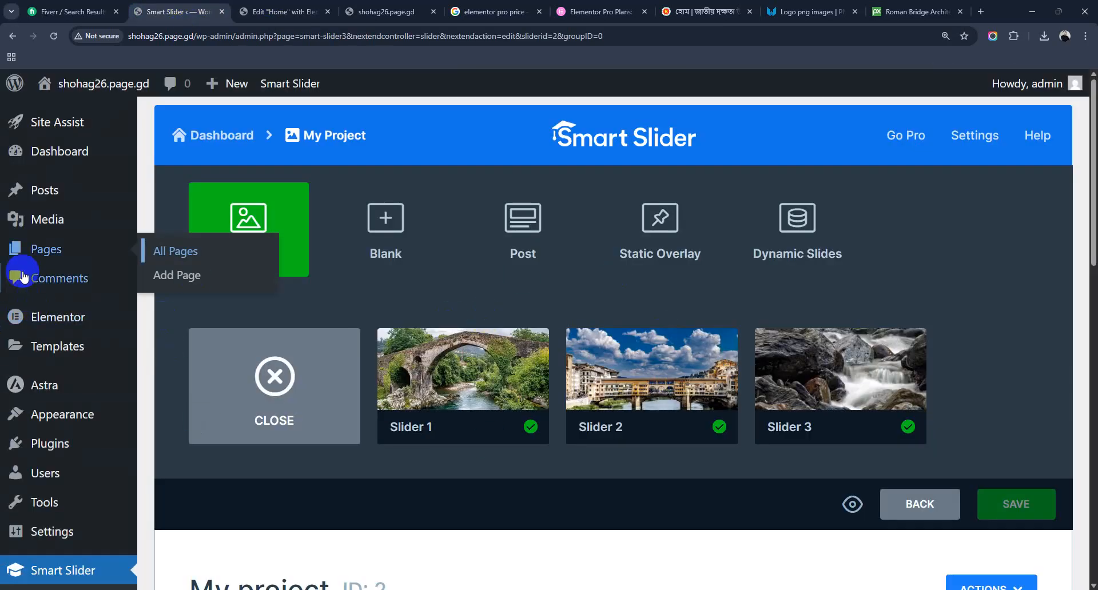
left_click(169, 277)
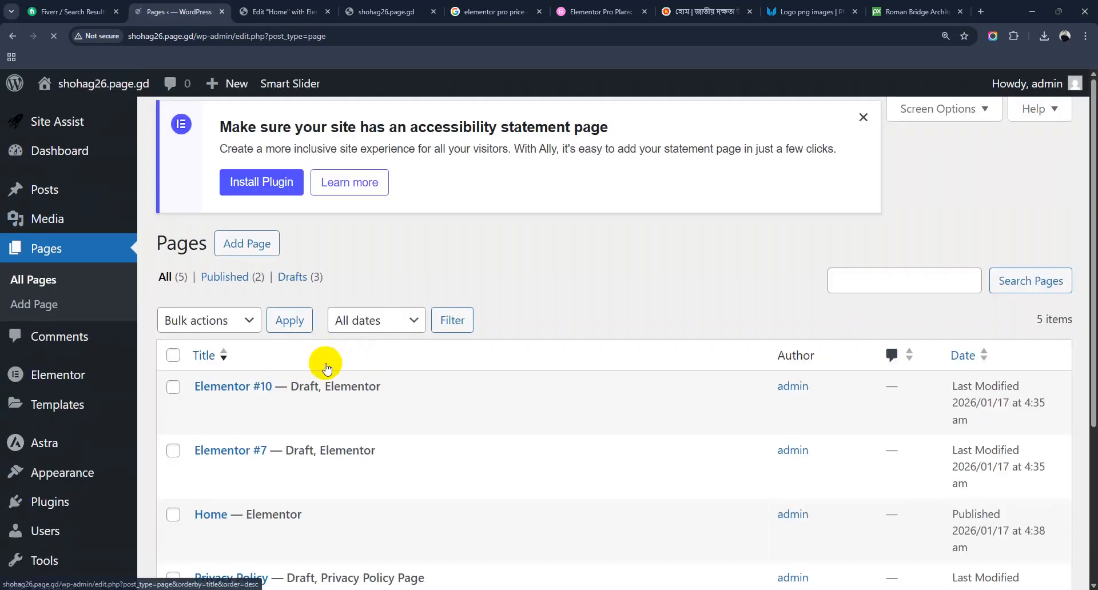
scroll(237, 429, "down", 2)
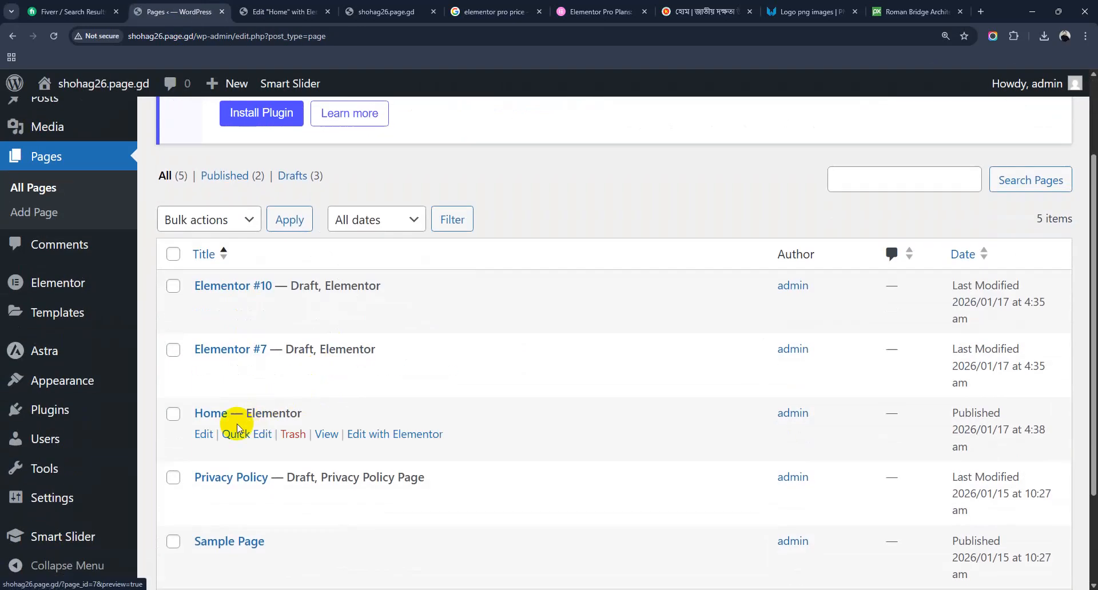
left_click(334, 439)
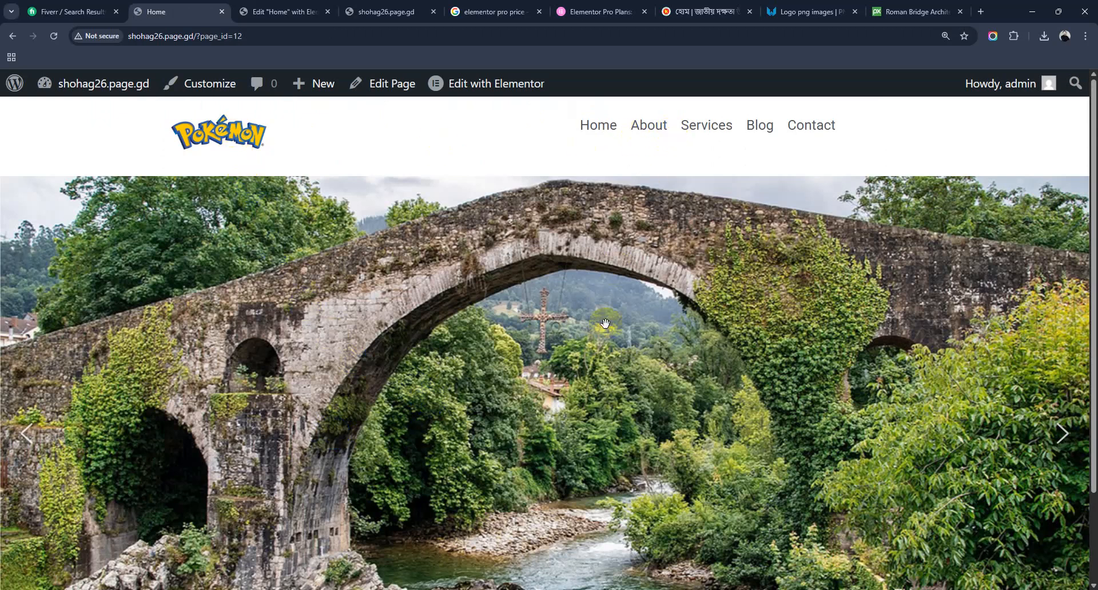
Check the slider on the live Home page by advancing through all three slides
scroll(605, 326, "down", 2)
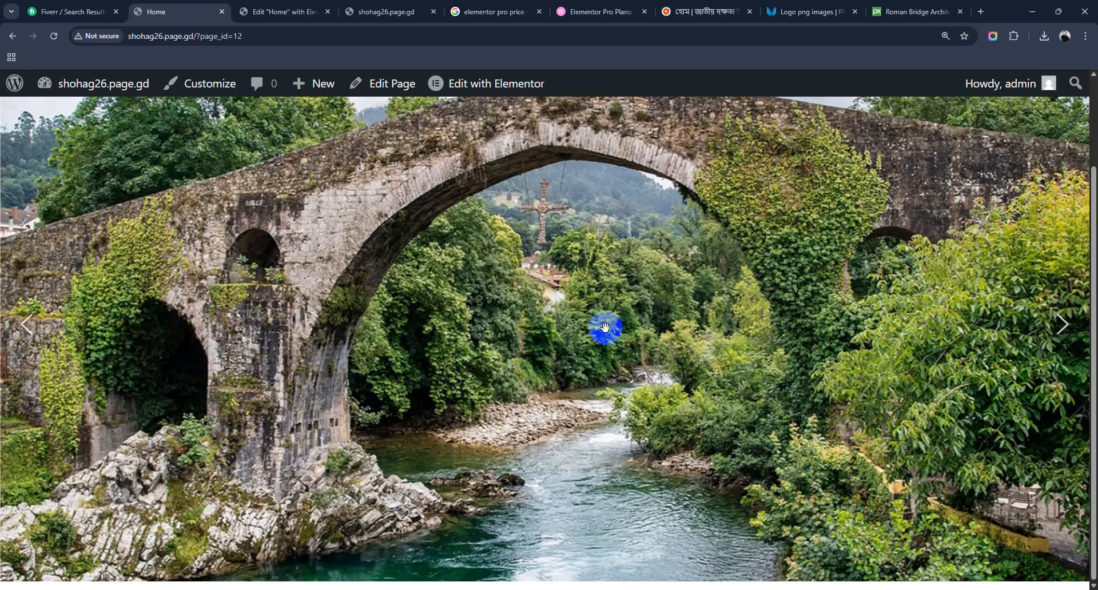
scroll(1065, 330, "up", 1)
left_click(1065, 330)
left_click(1063, 331)
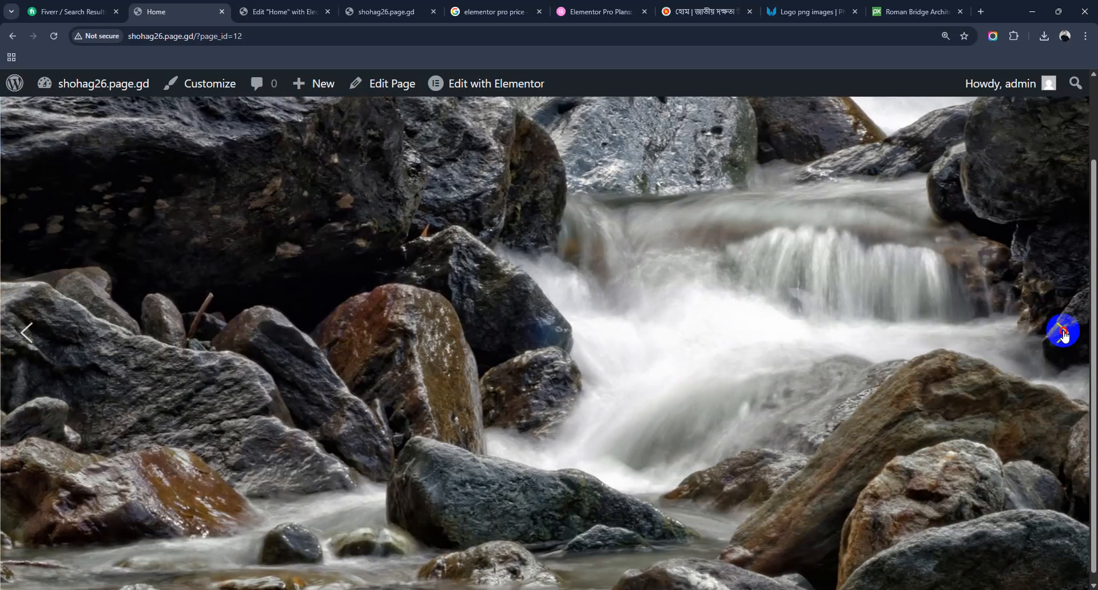
left_click(1063, 332)
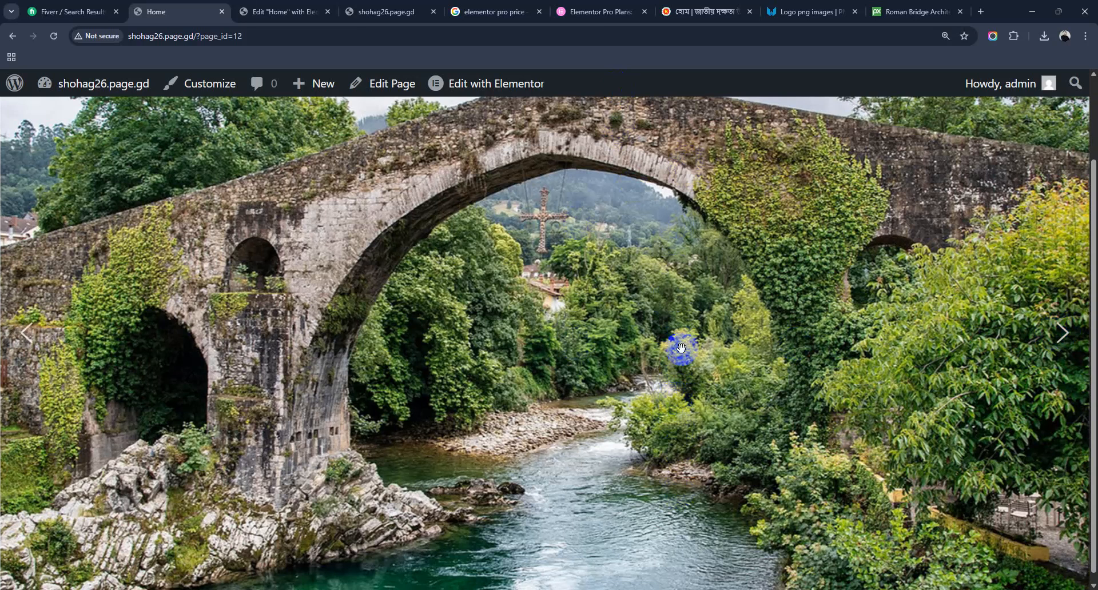
scroll(681, 348, "up", 2)
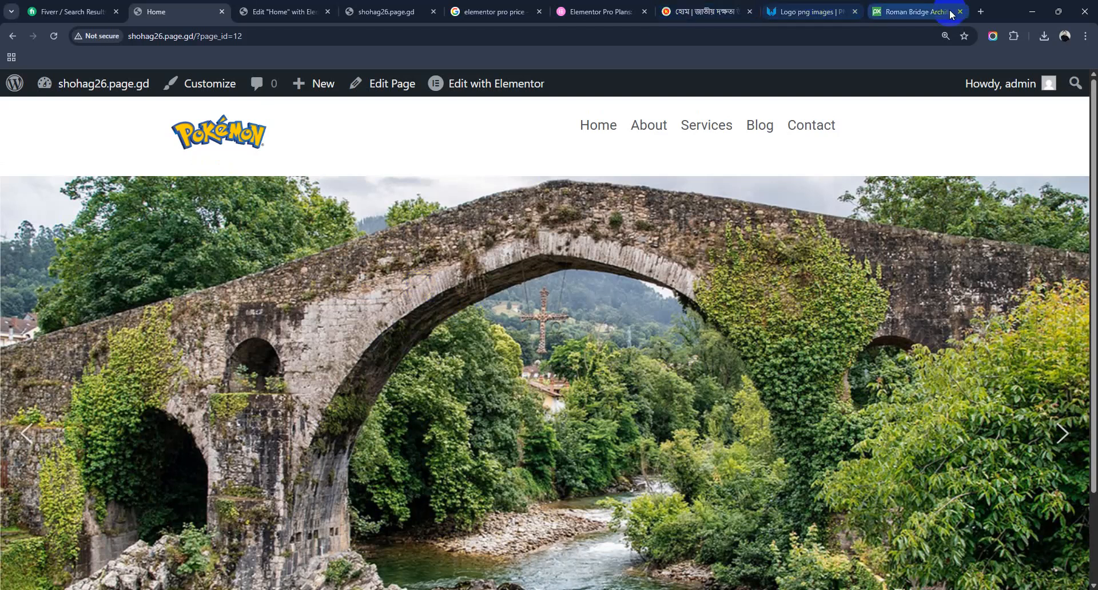
Go to daraz.com.bd in the browser tab that holds the Pixabay bridge photo
left_click(932, 12)
left_click(772, 38)
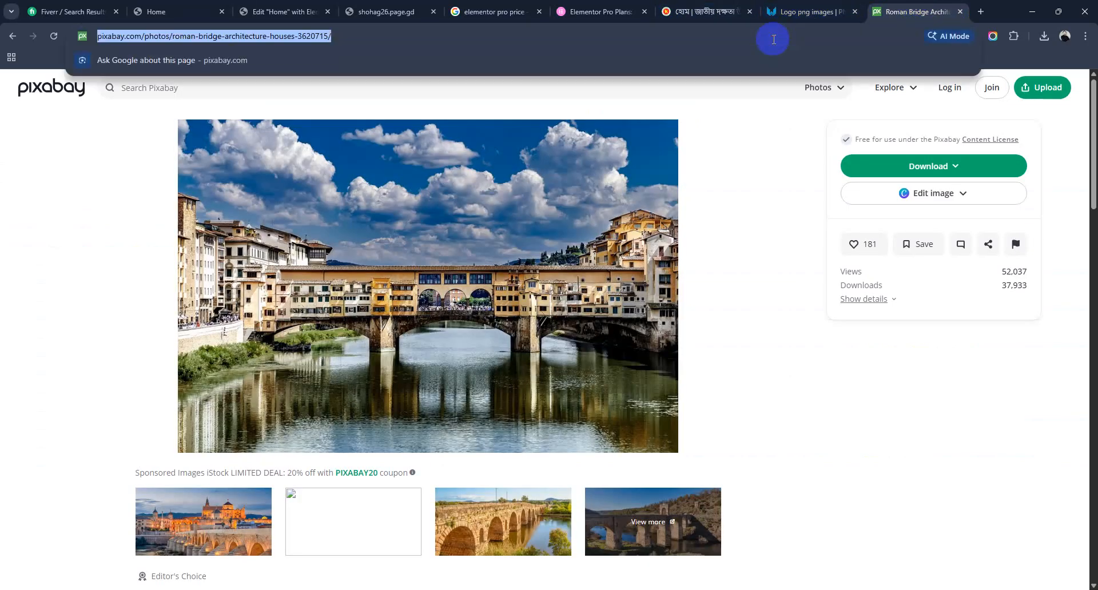
type("daraz.com.bd")
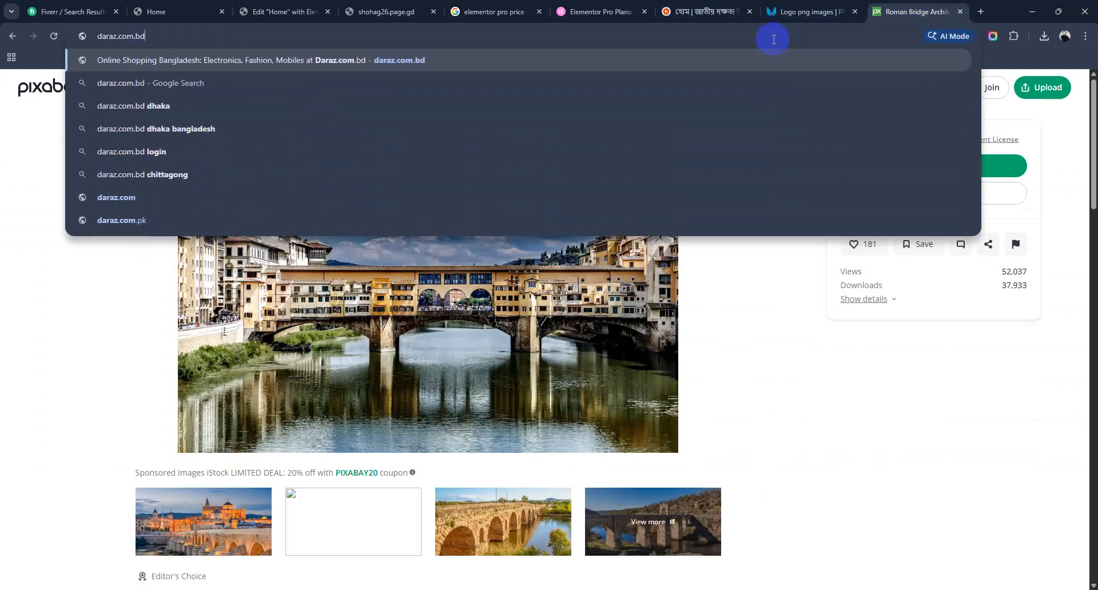
key("Return")
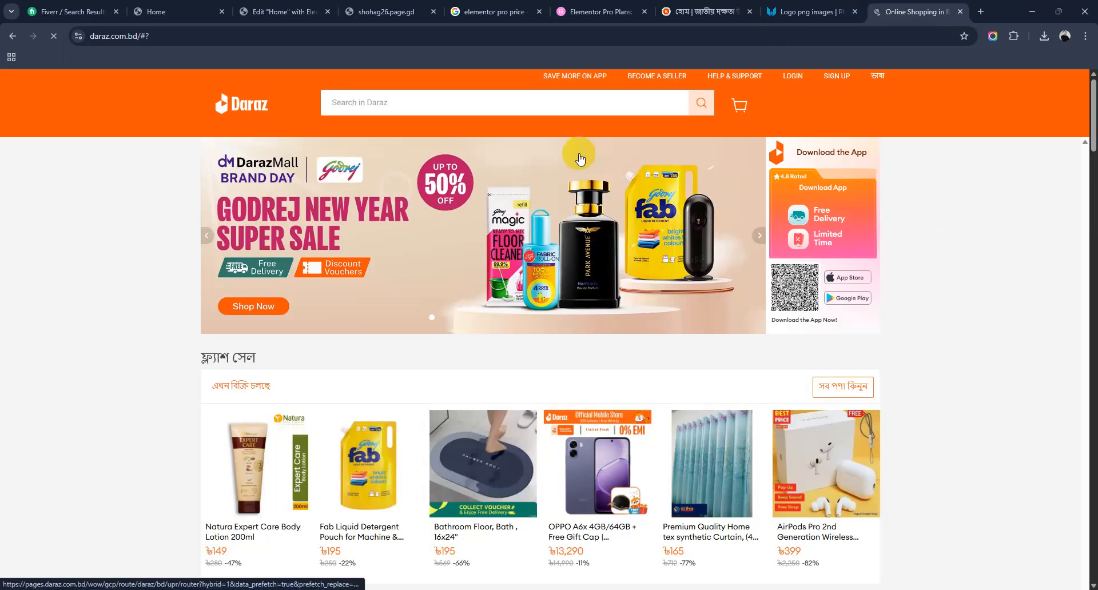
Open the Godrej New Year Super Sale banner image in its own tab, save it to Downloads as daraz1, and close that tab
right_click(546, 171)
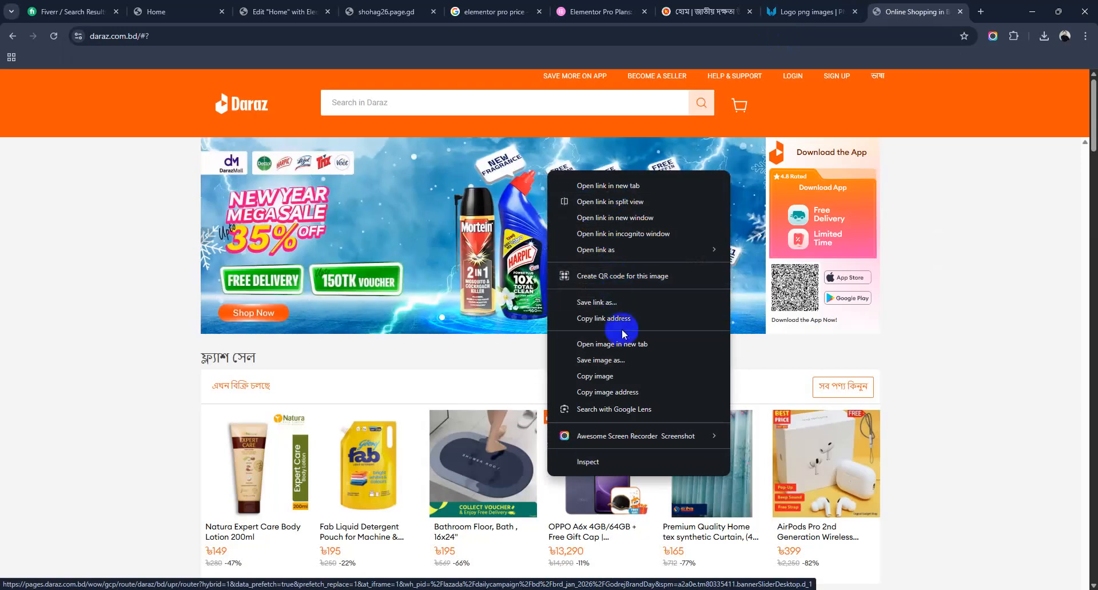
left_click(622, 345)
left_click(929, 11)
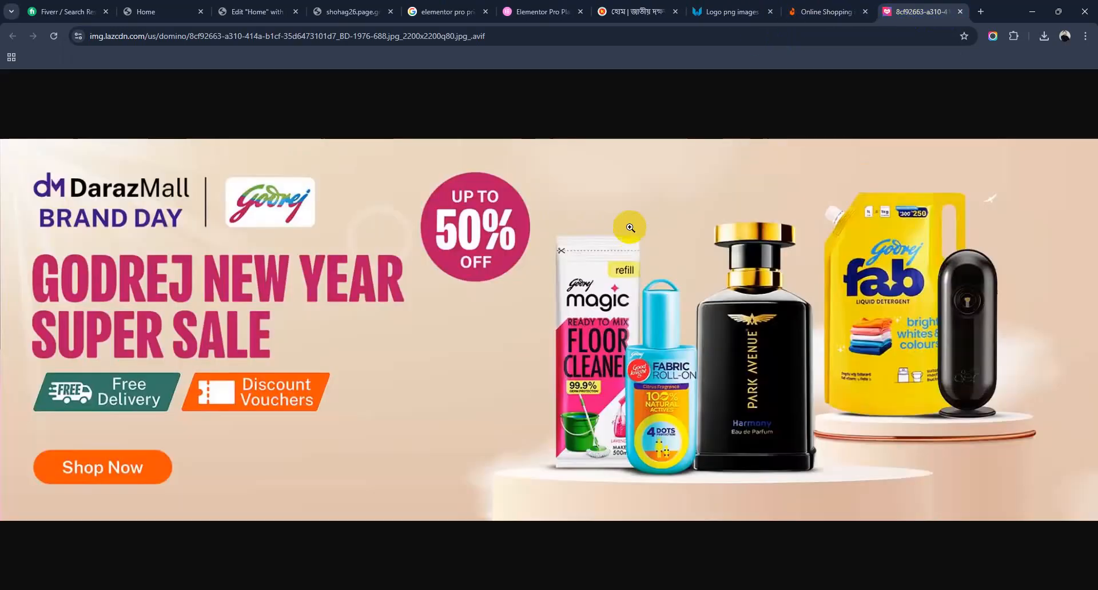
right_click(681, 216)
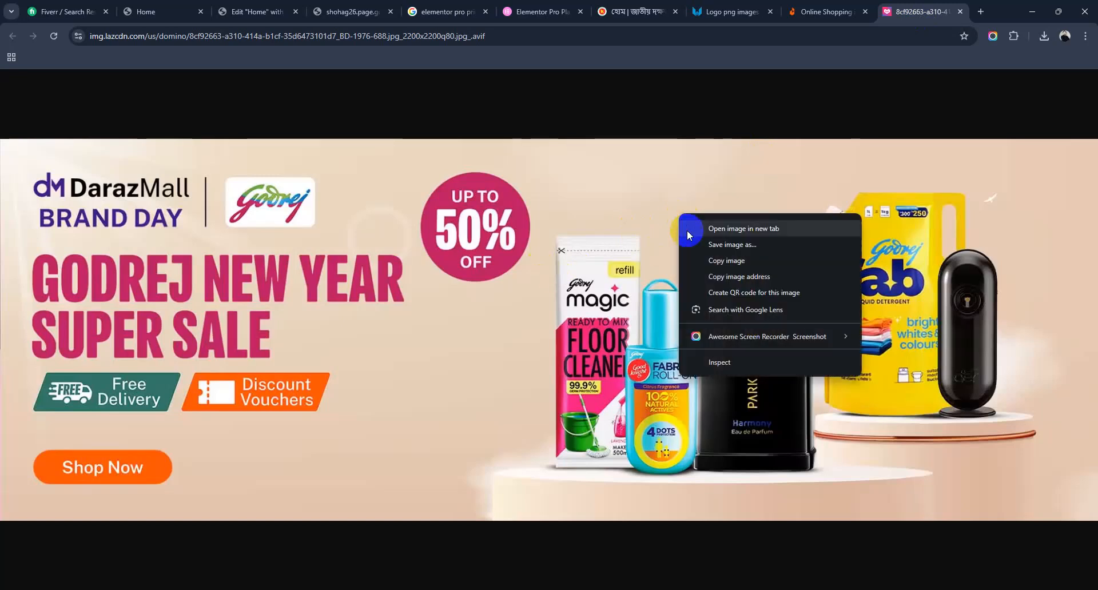
left_click(722, 245)
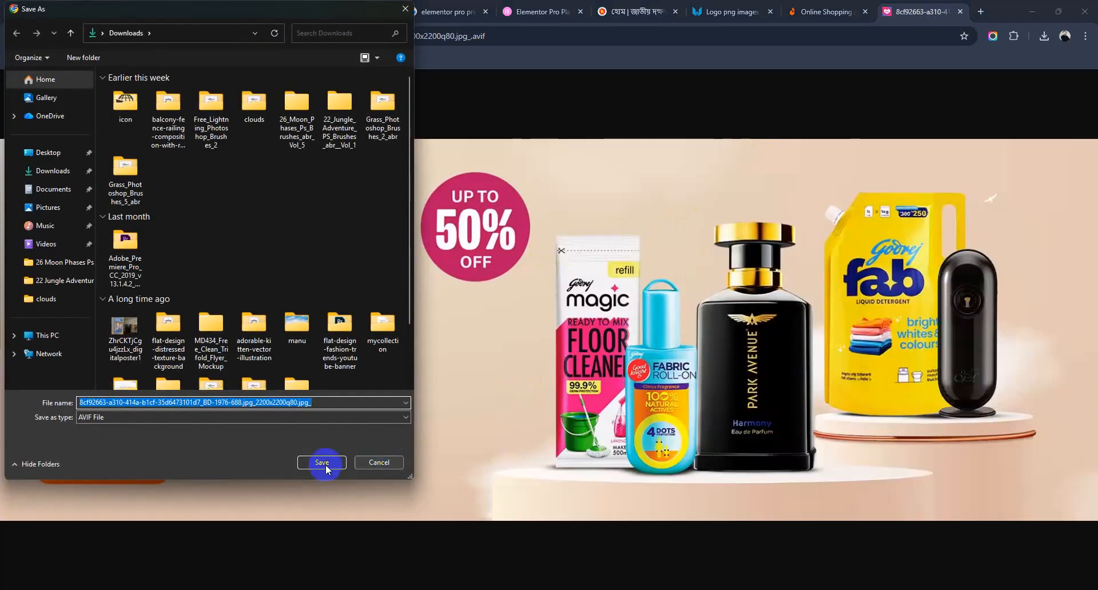
type("daraz1")
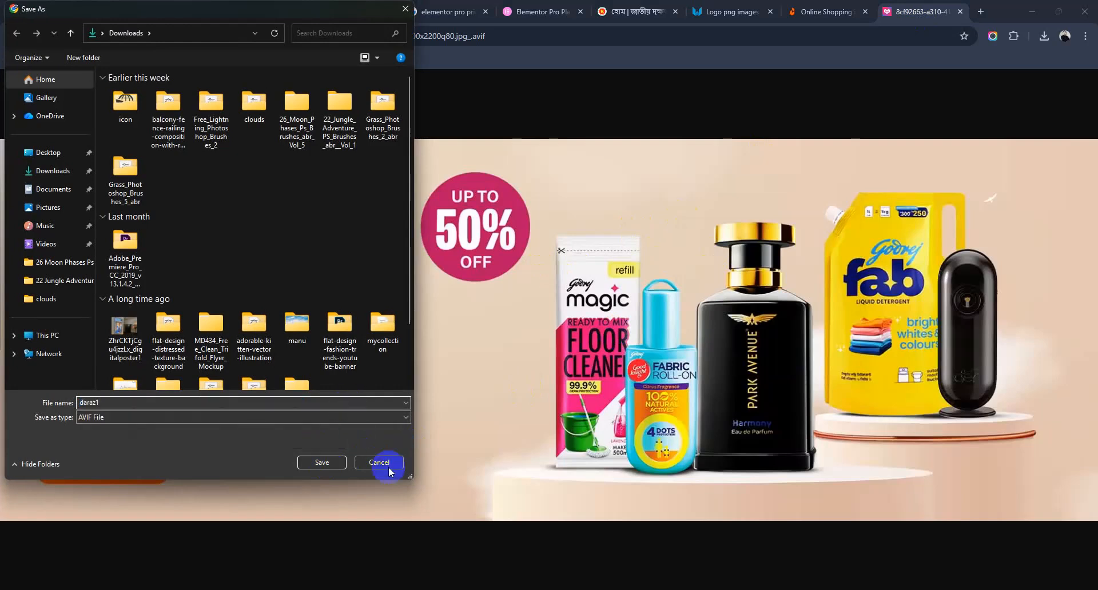
left_click(302, 459)
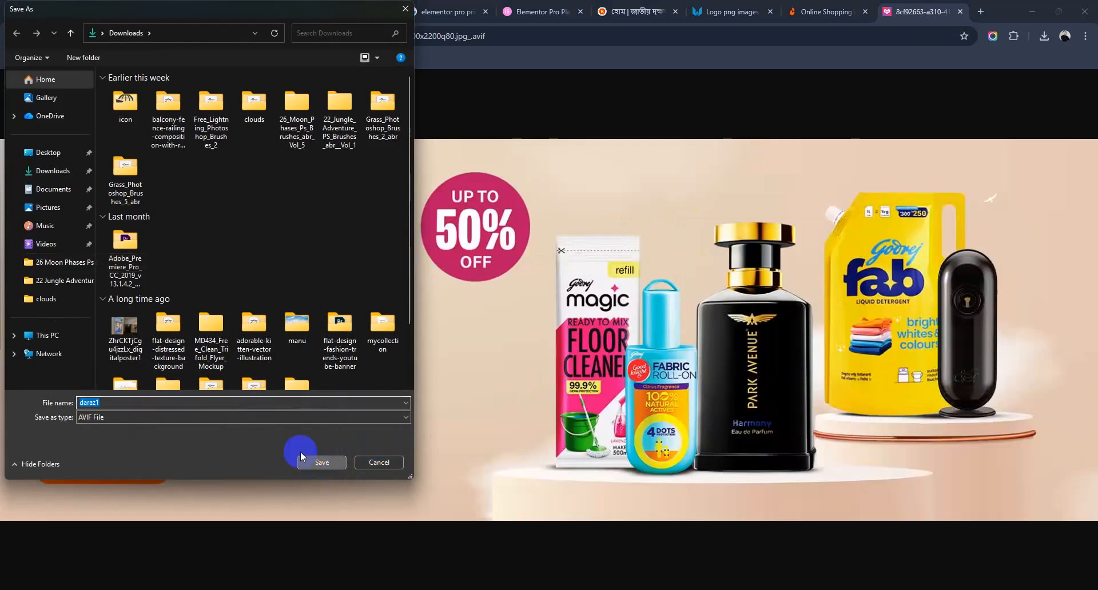
left_click(959, 12)
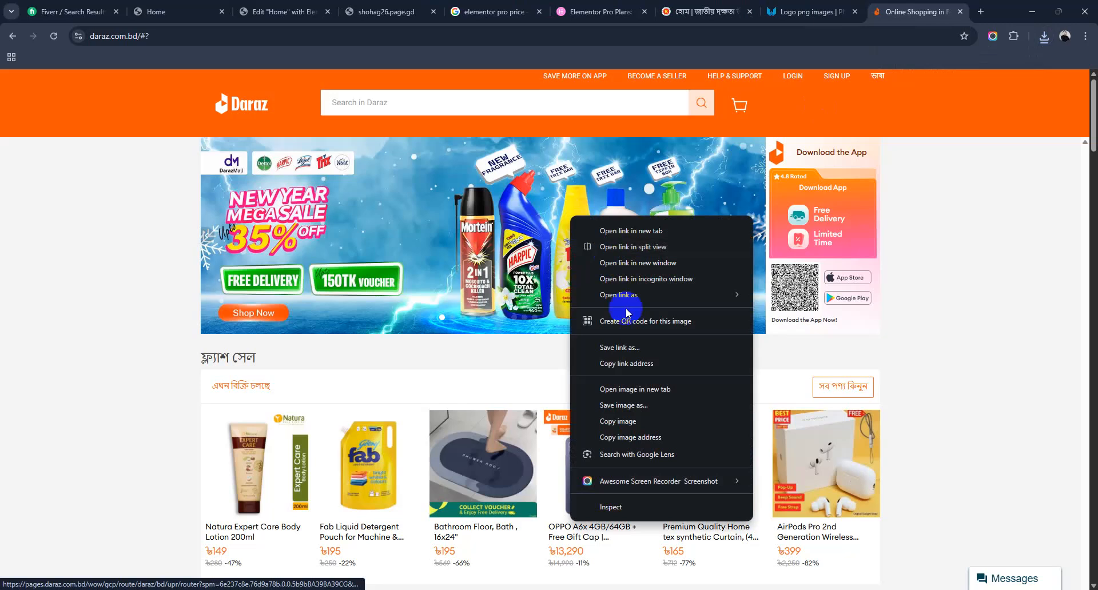
Open the New Year Mega Sale banner image in its own tab, save it to Downloads as daraz2, and close that tab
left_click(629, 389)
key("ctrl+Tab")
right_click(495, 256)
left_click(558, 292)
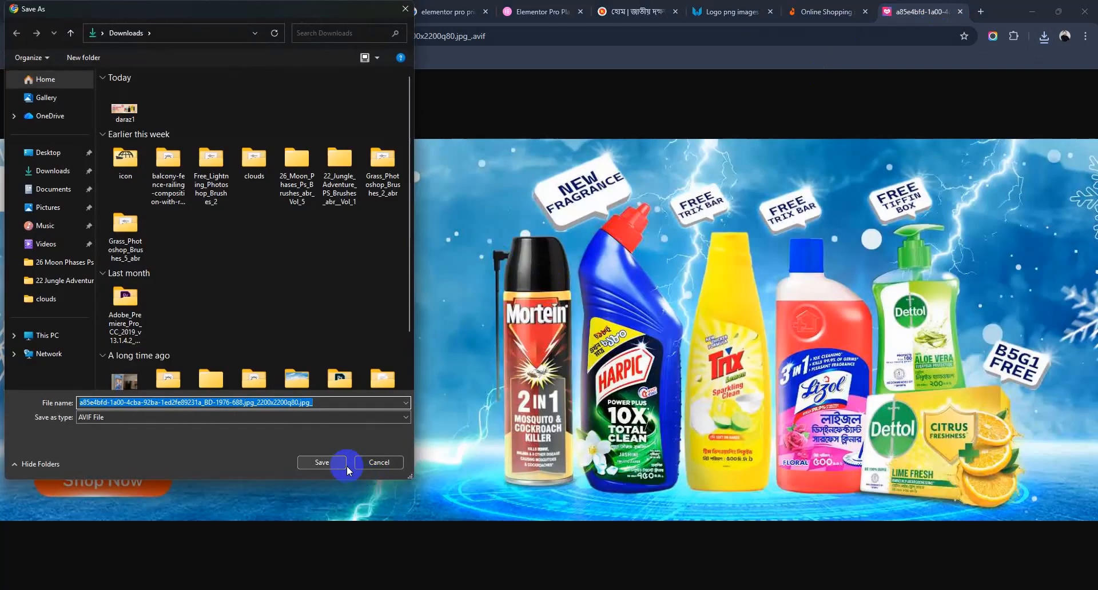
type("daraz2")
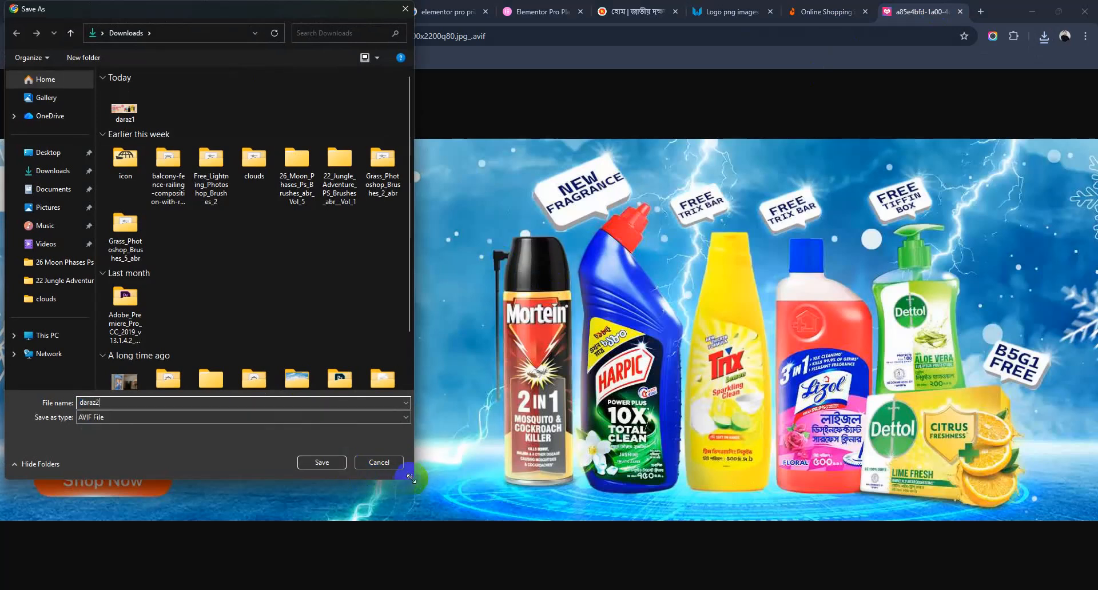
left_click(318, 462)
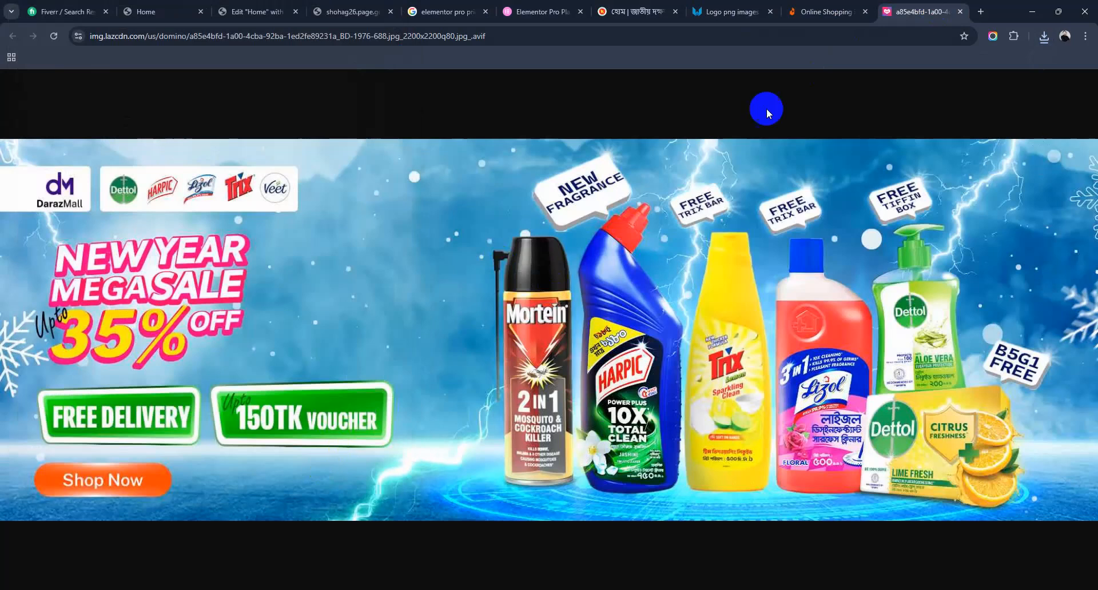
left_click(960, 11)
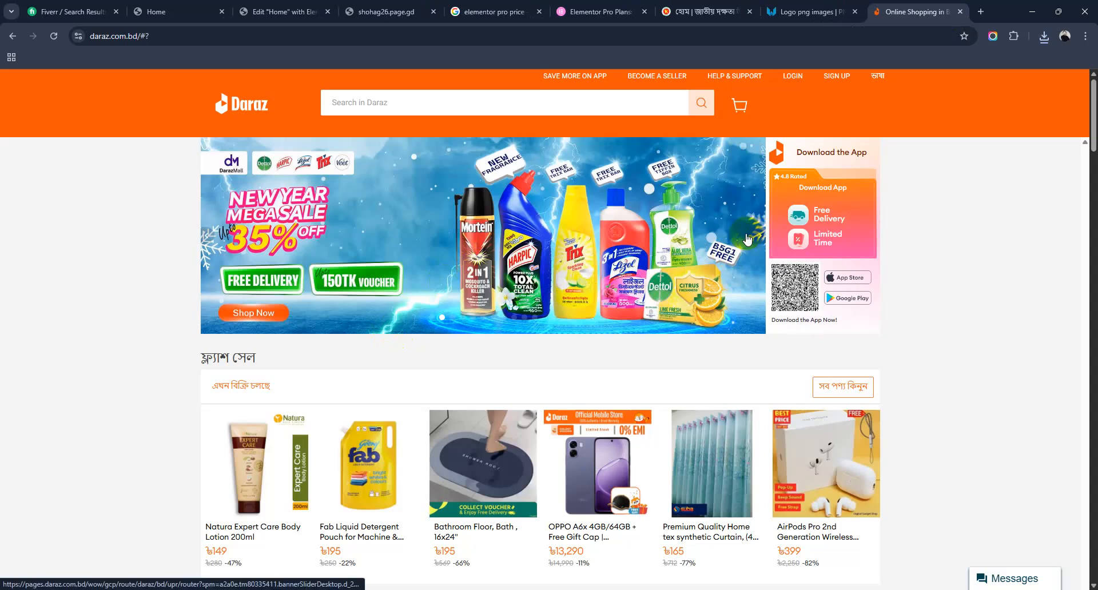
Open the Flash Sale banner image in its own tab and save it to Downloads as daraz3
left_click(700, 258)
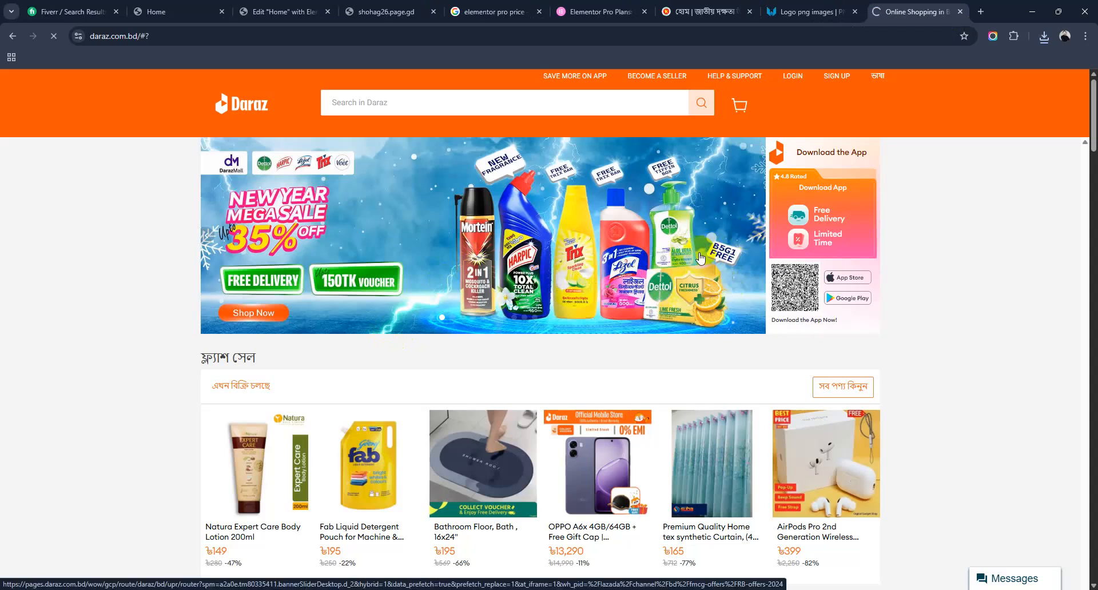
left_click(12, 36)
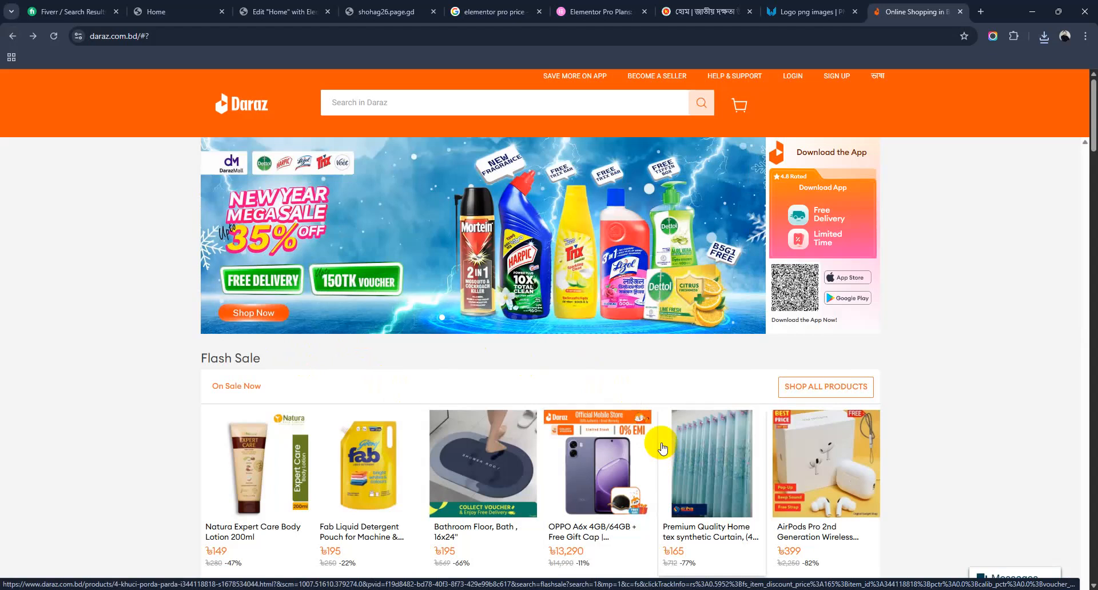
right_click(526, 211)
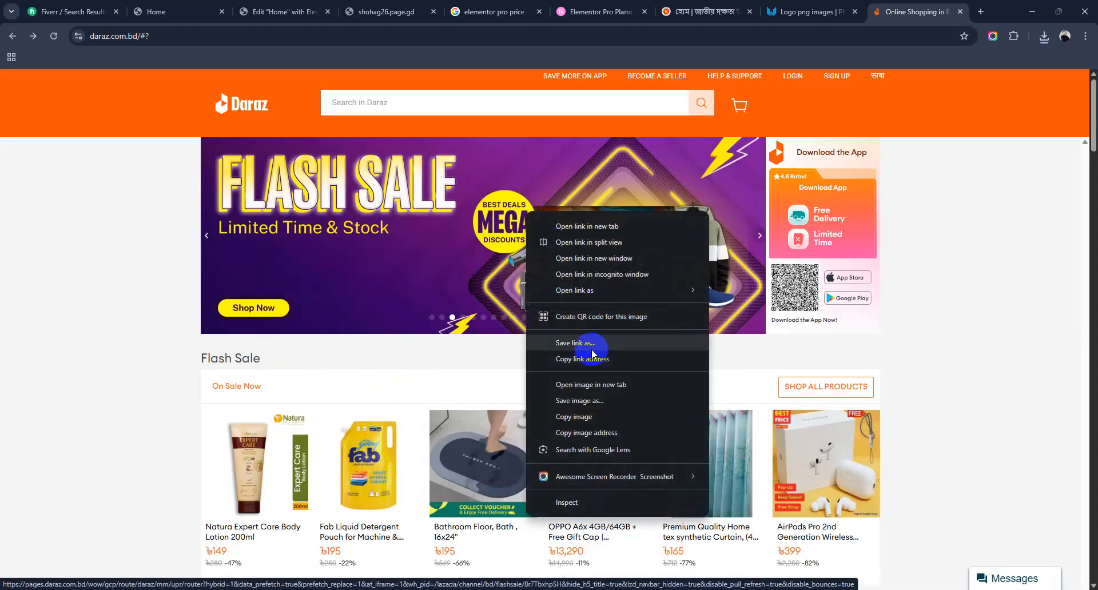
left_click(588, 384)
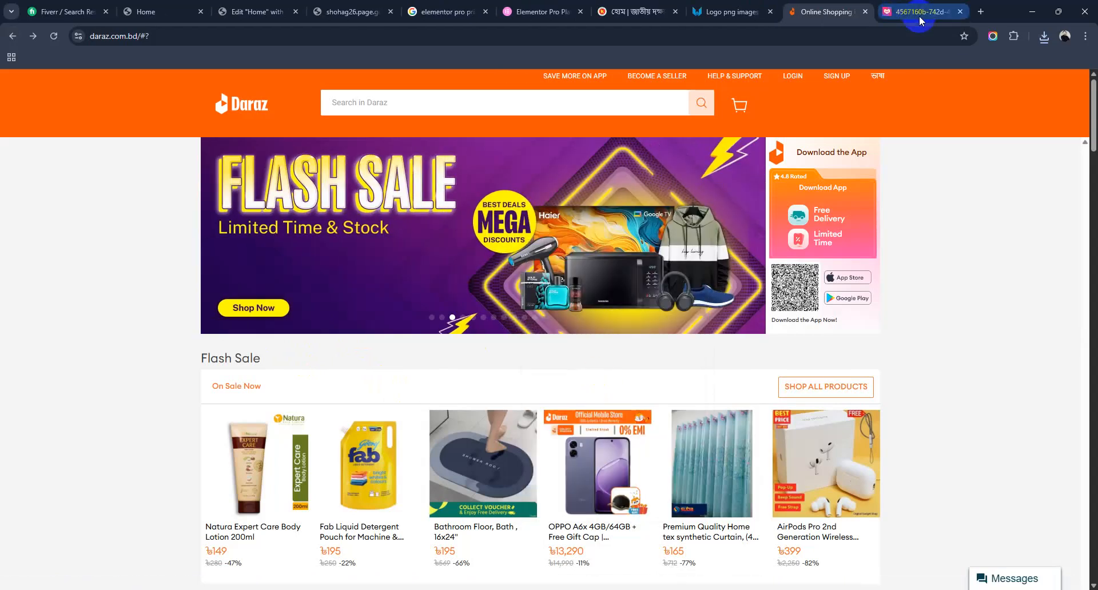
left_click(919, 21)
right_click(538, 190)
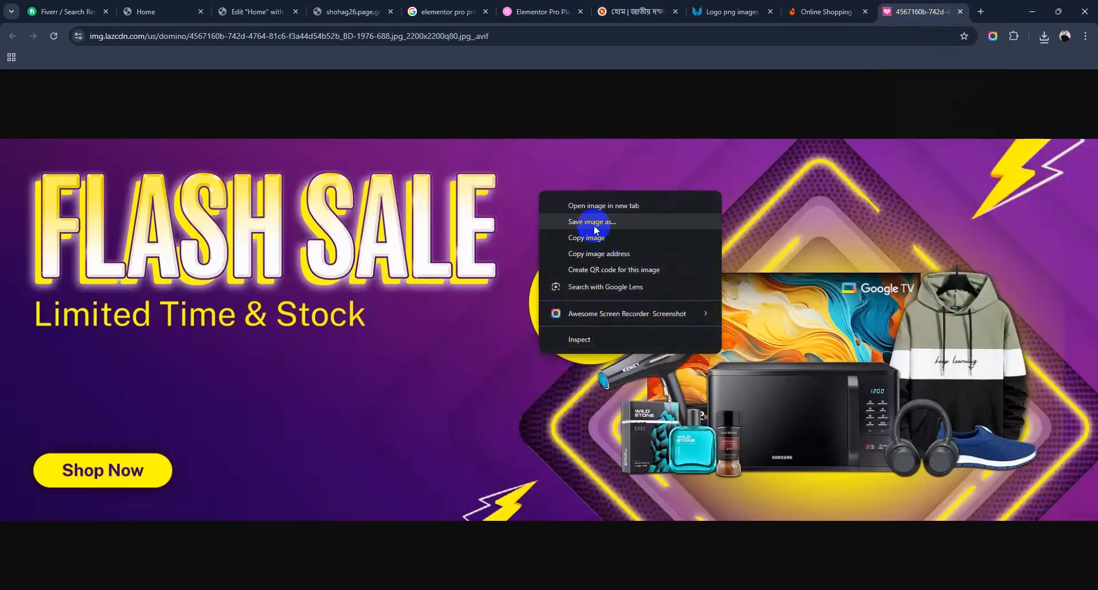
left_click(595, 223)
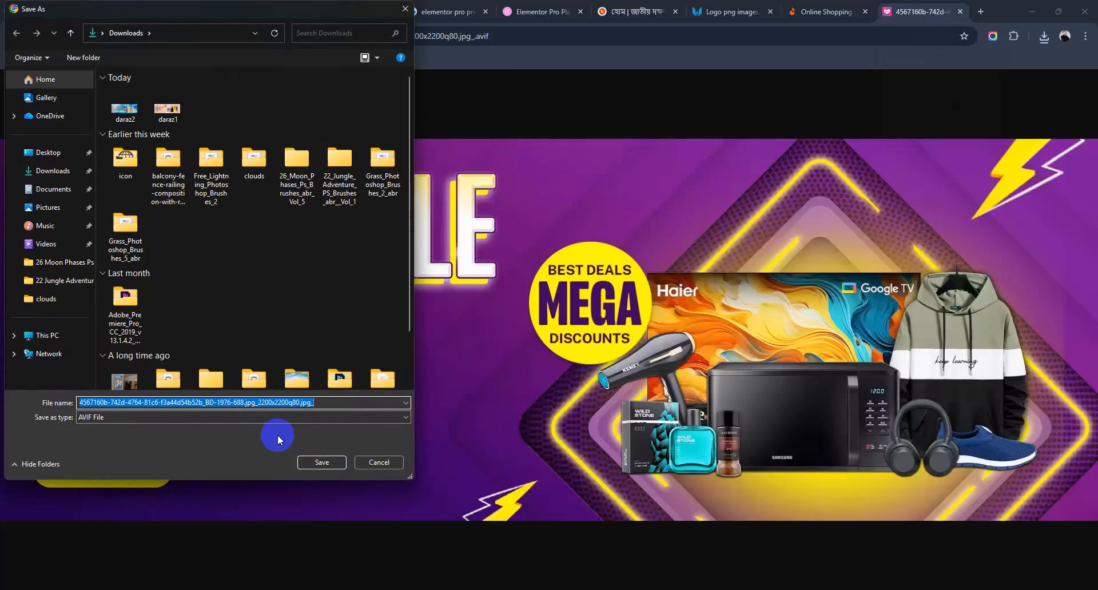
type("daraz3")
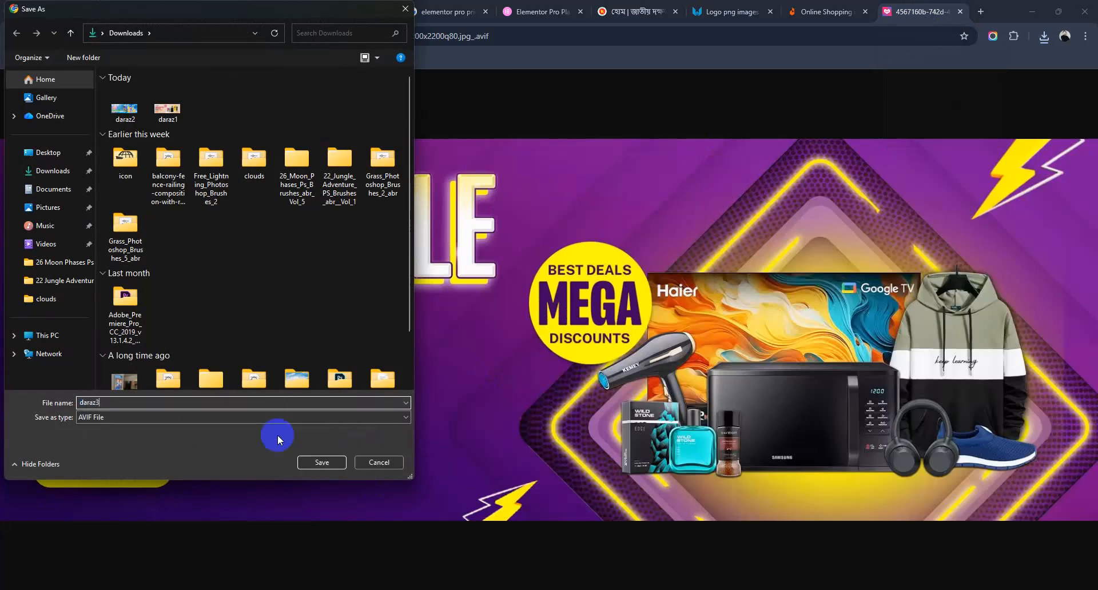
left_click(310, 463)
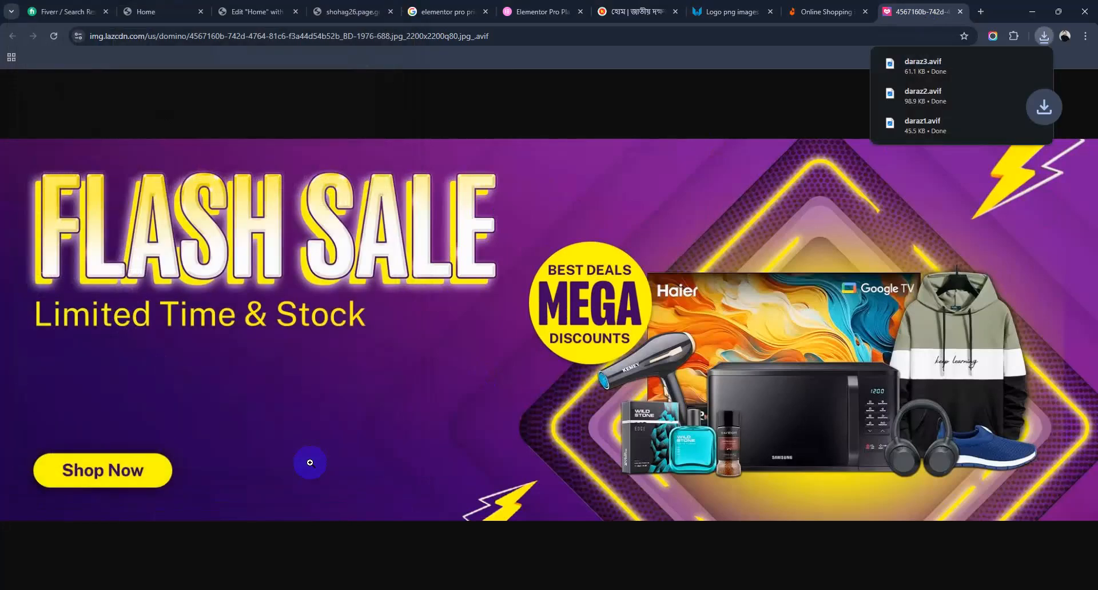
Return to the WordPress site's dashboard and open Slider 1 of My project in Smart Slider for editing
left_click(178, 19)
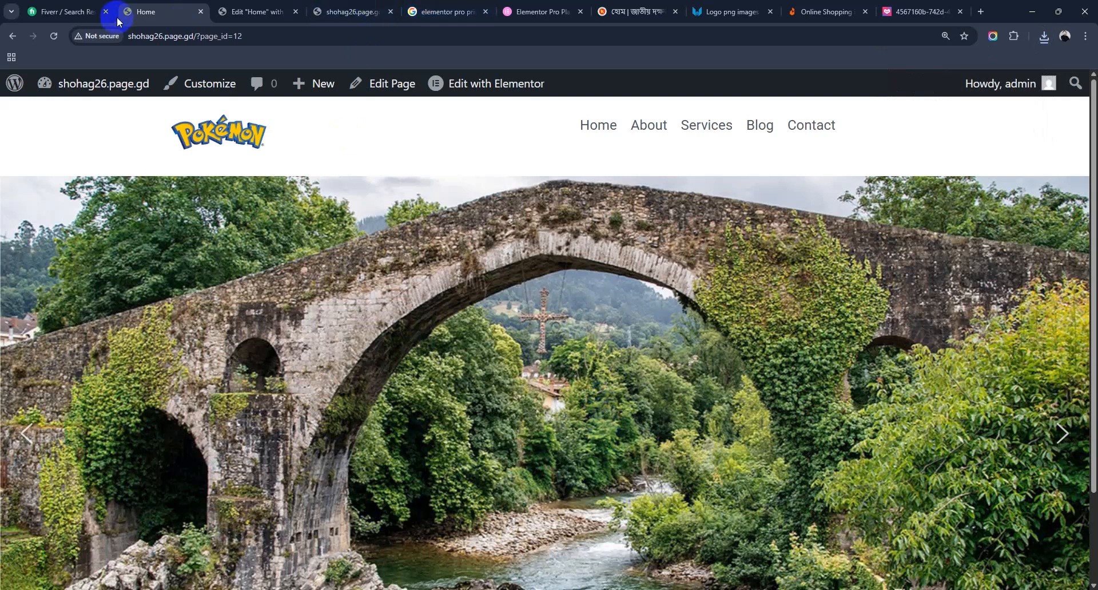
mouse_move(93, 82)
left_click(80, 114)
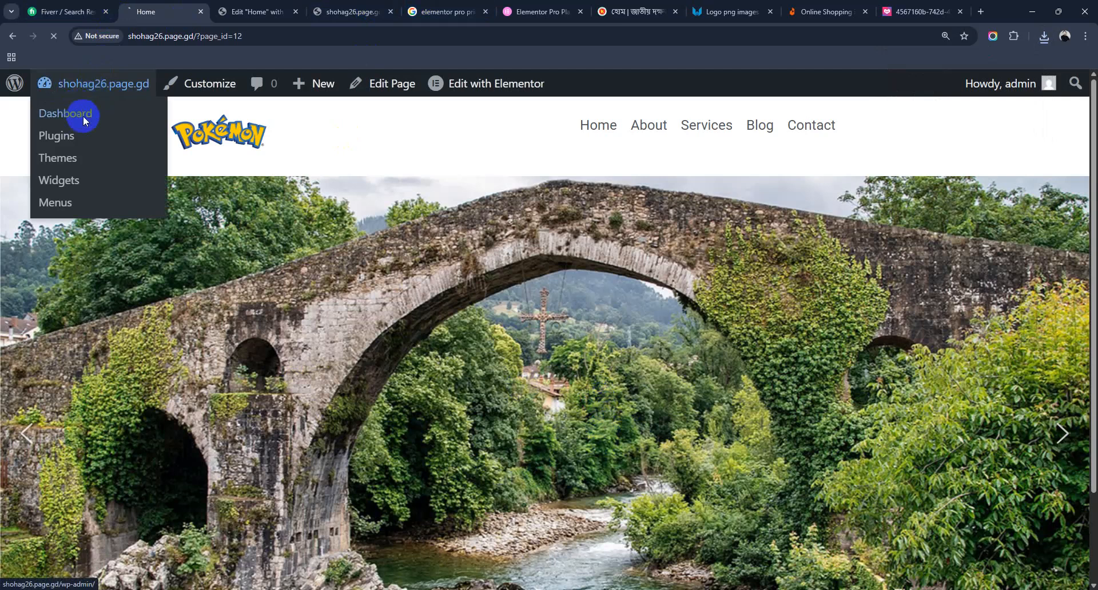
left_click(193, 254)
left_click(187, 370)
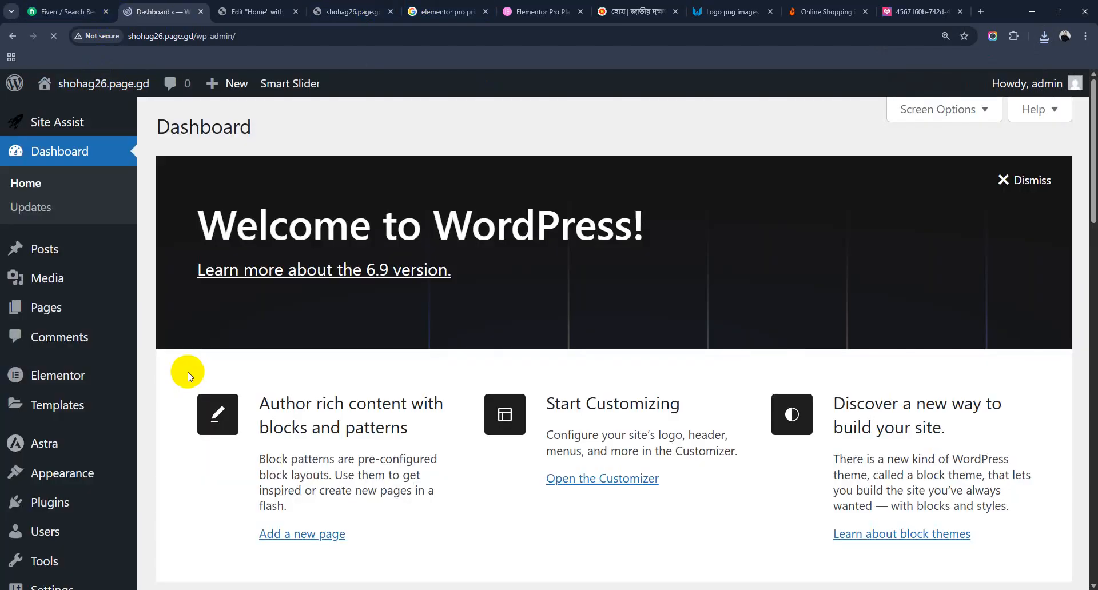
scroll(143, 447, "down", 10)
mouse_move(78, 544)
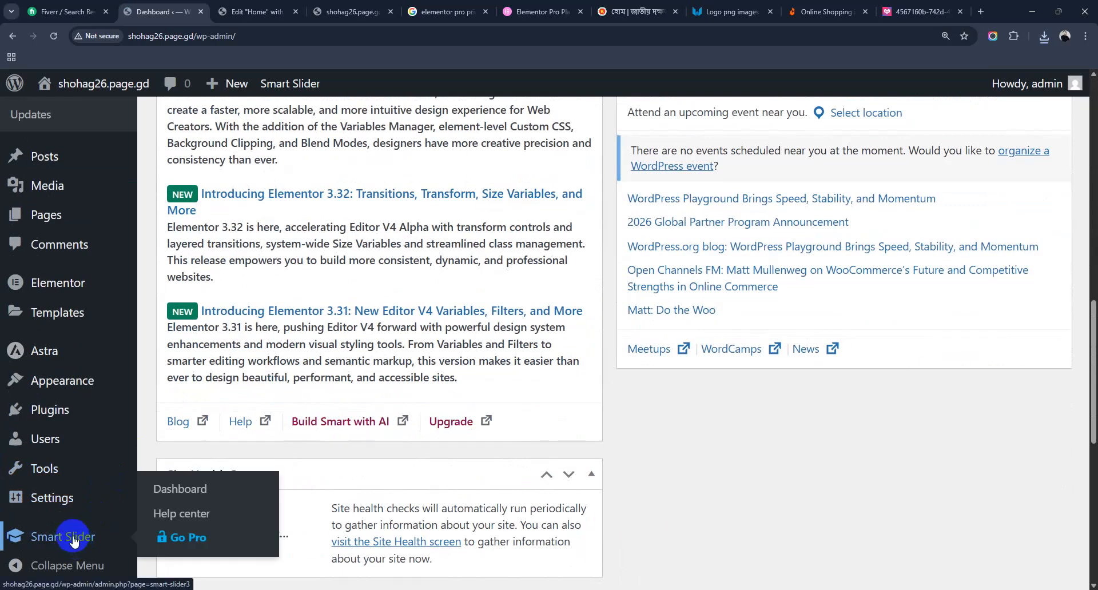
left_click(73, 539)
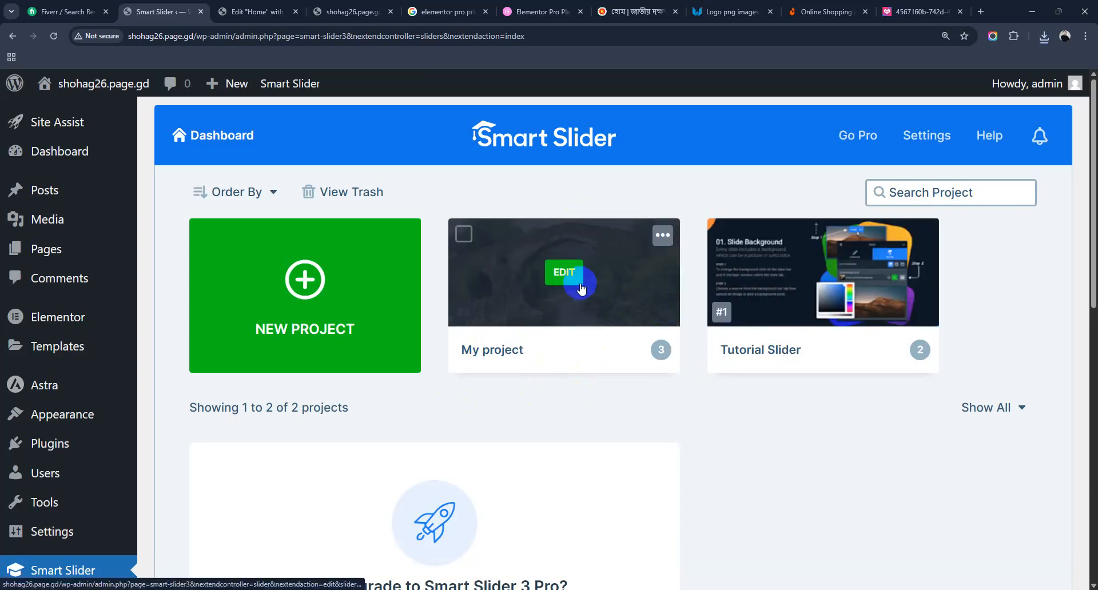
left_click(565, 273)
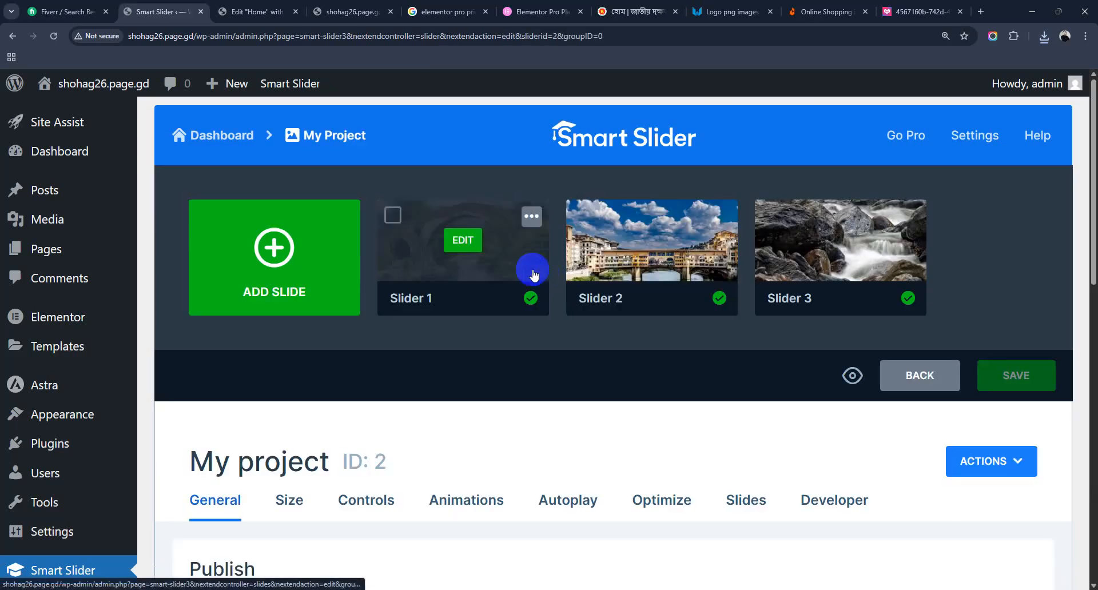
left_click(460, 244)
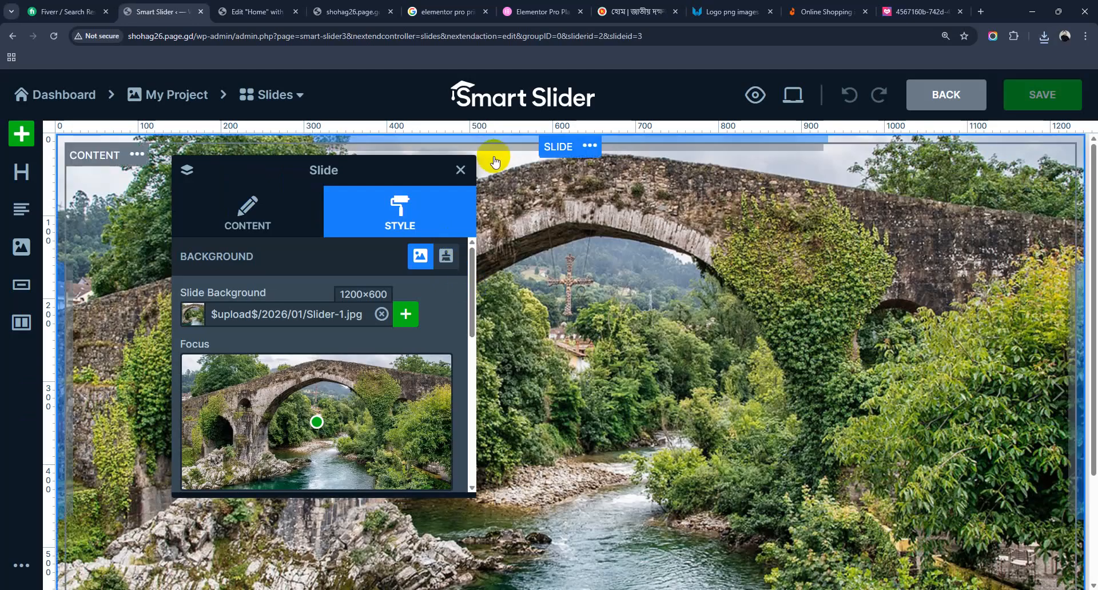
scroll(379, 409, "down", 5)
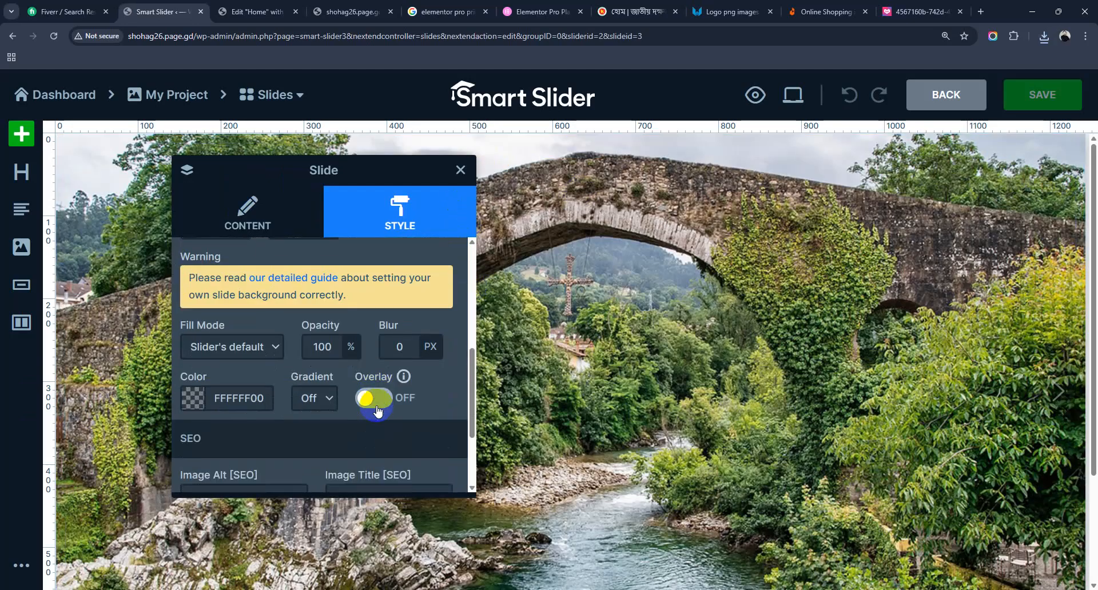
scroll(378, 410, "down", 2)
scroll(377, 409, "up", 7)
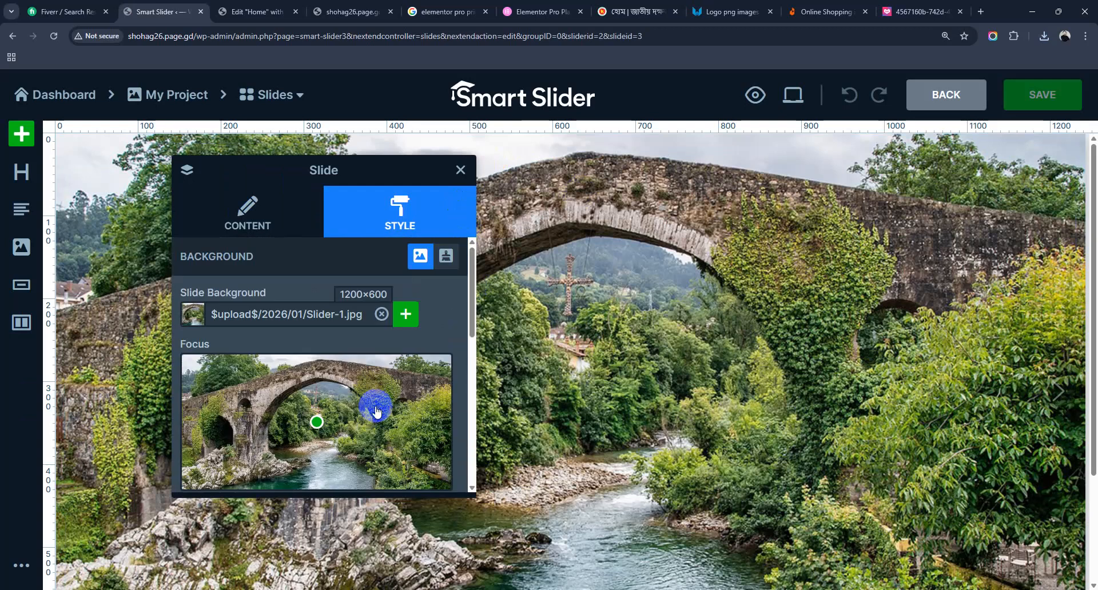
left_click(773, 286)
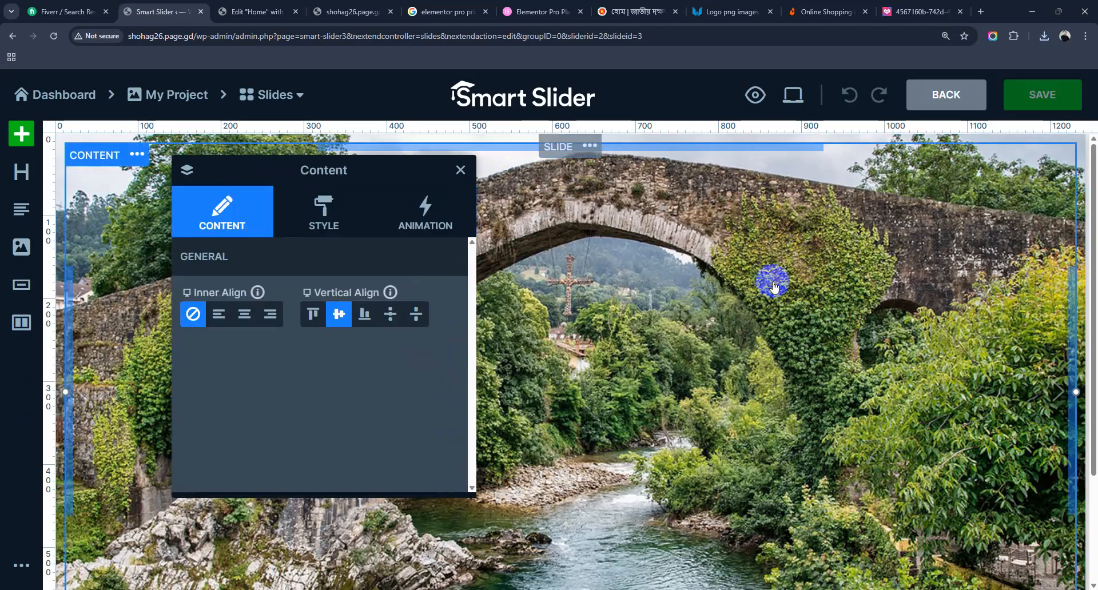
left_click(22, 245)
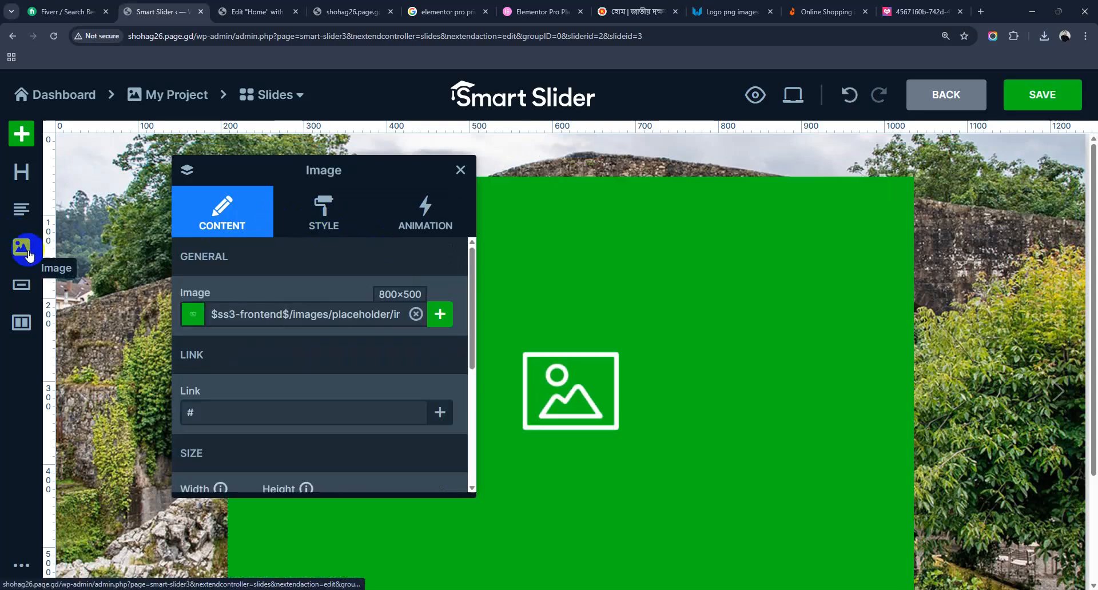
left_click(461, 170)
left_click(858, 233)
key("Delete")
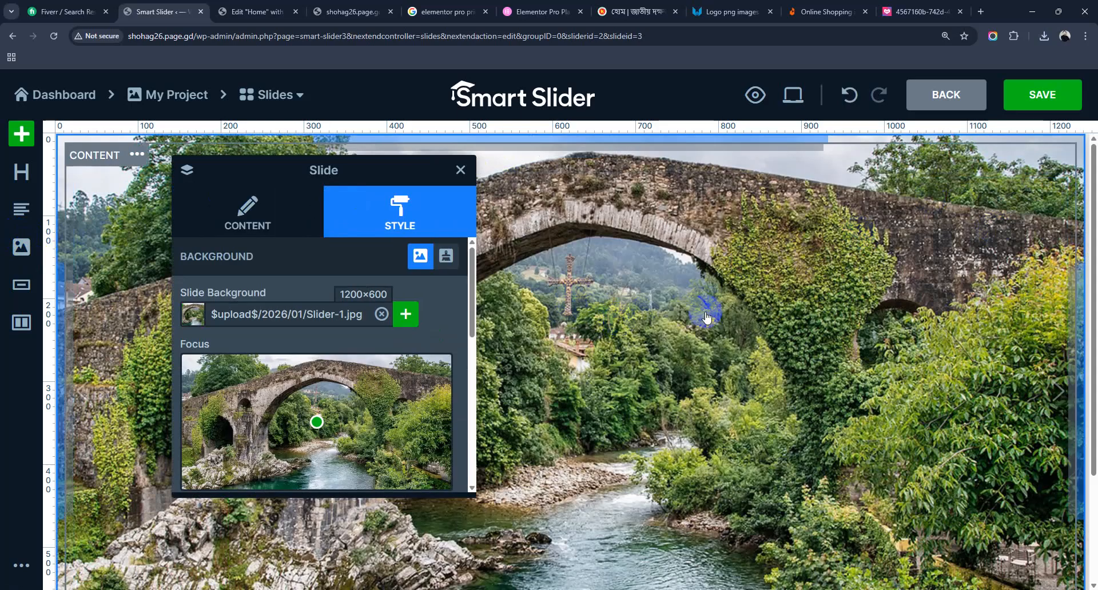
Clear Slider 1's background image and upload daraz1, daraz2 and daraz3 from Downloads to the media library
left_click(382, 315)
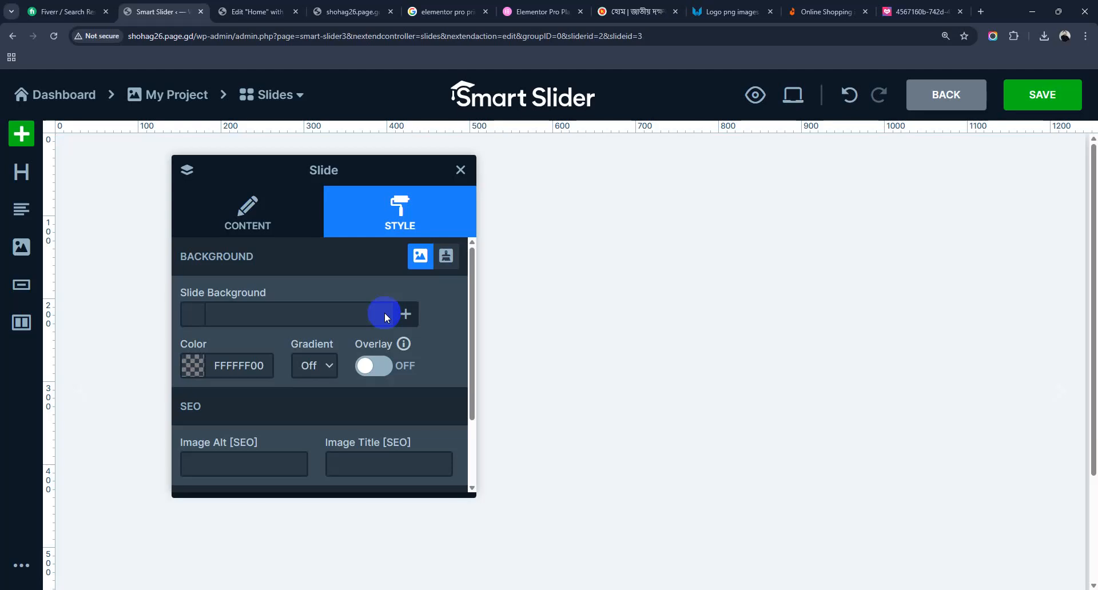
left_click(407, 316)
left_click(77, 150)
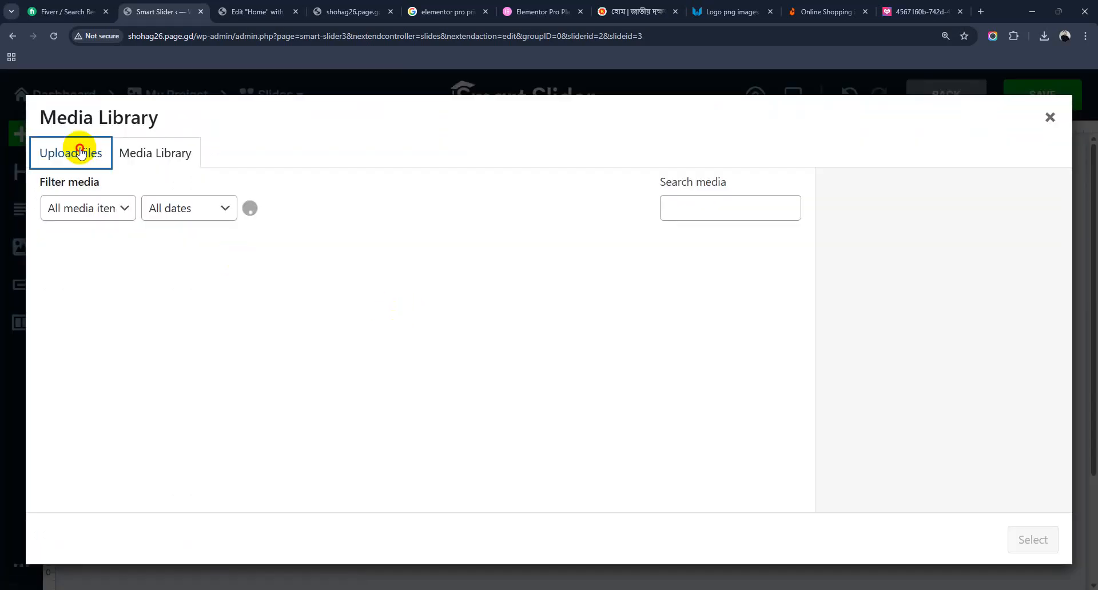
left_click(343, 308)
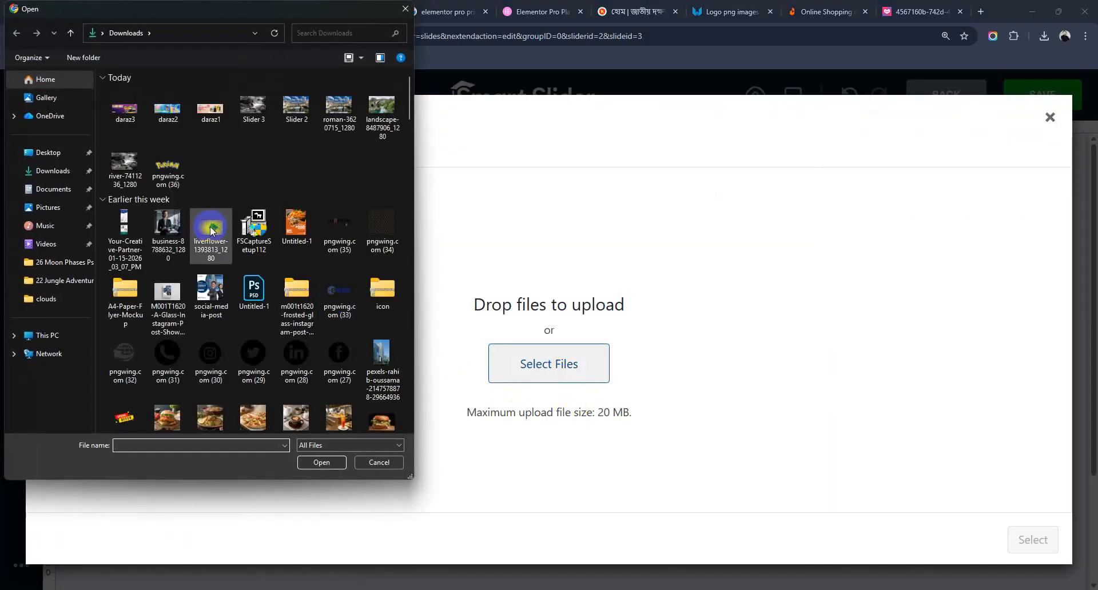
left_click(211, 119)
left_click(167, 110, "ctrl")
left_click(125, 110, "ctrl")
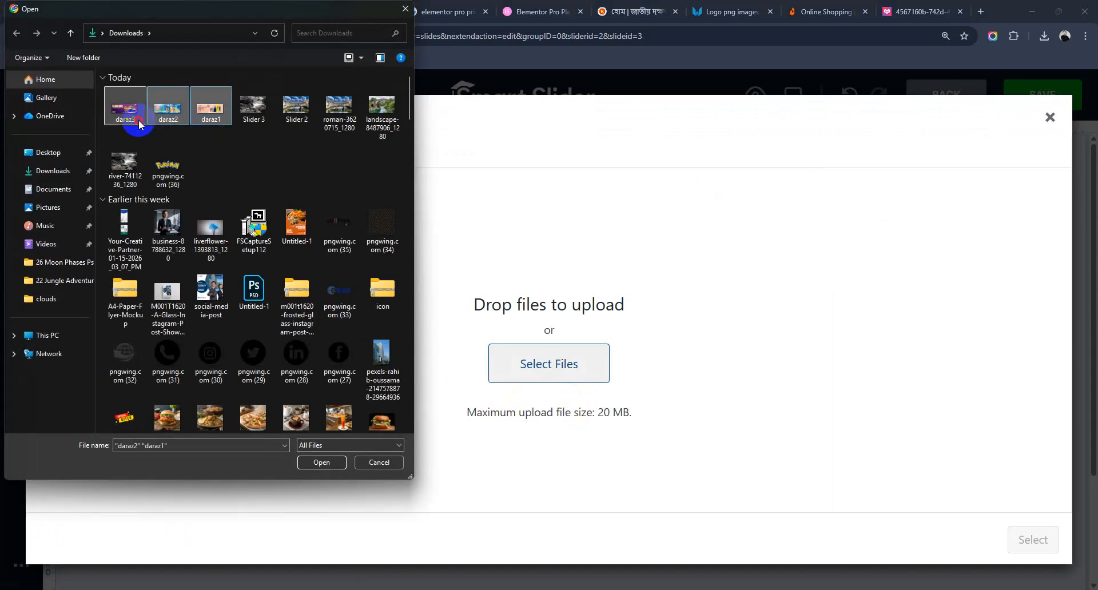
left_click(334, 465)
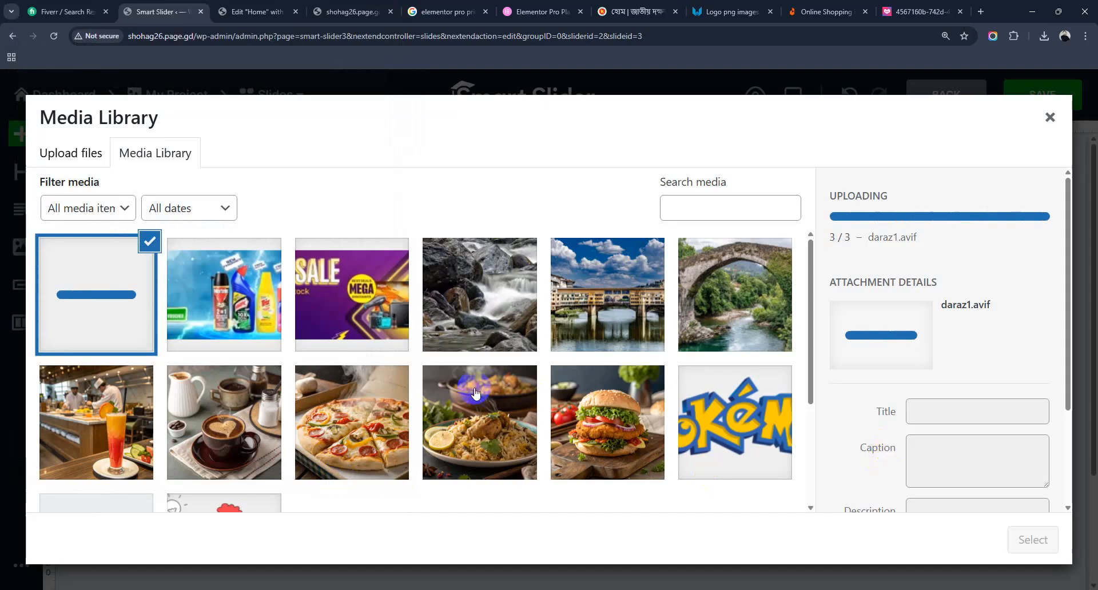
Try to set the uploaded daraz3 image as the background of Slider 1
left_click(347, 290)
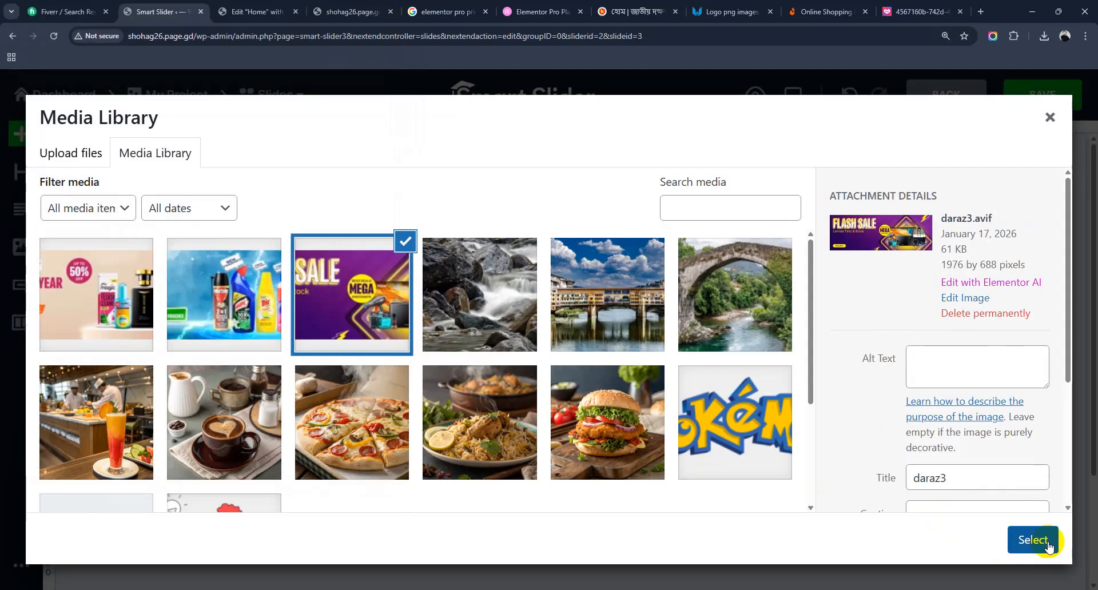
left_click(1044, 544)
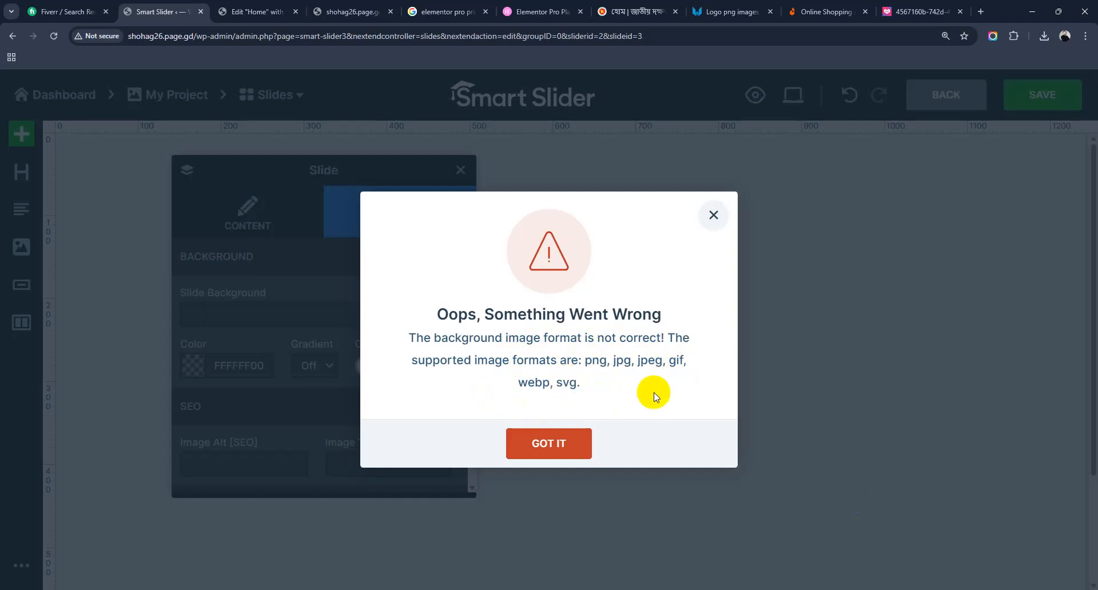
left_click(714, 215)
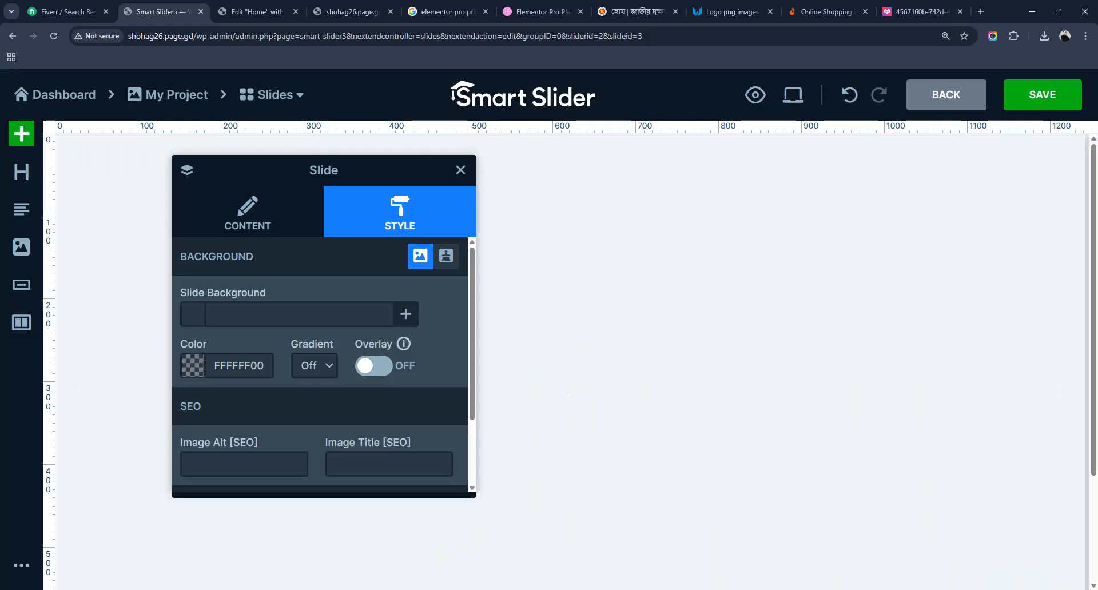
Switch to File Explorer and open the daraz1 image from the Downloads folder in Paint
key("alt+Tab")
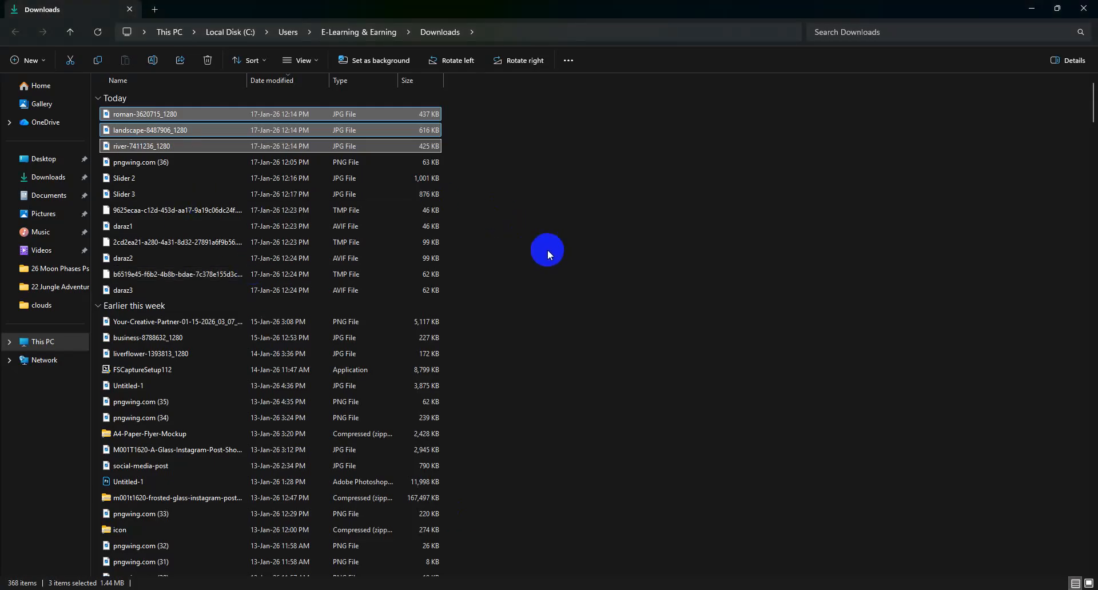
left_click(46, 177)
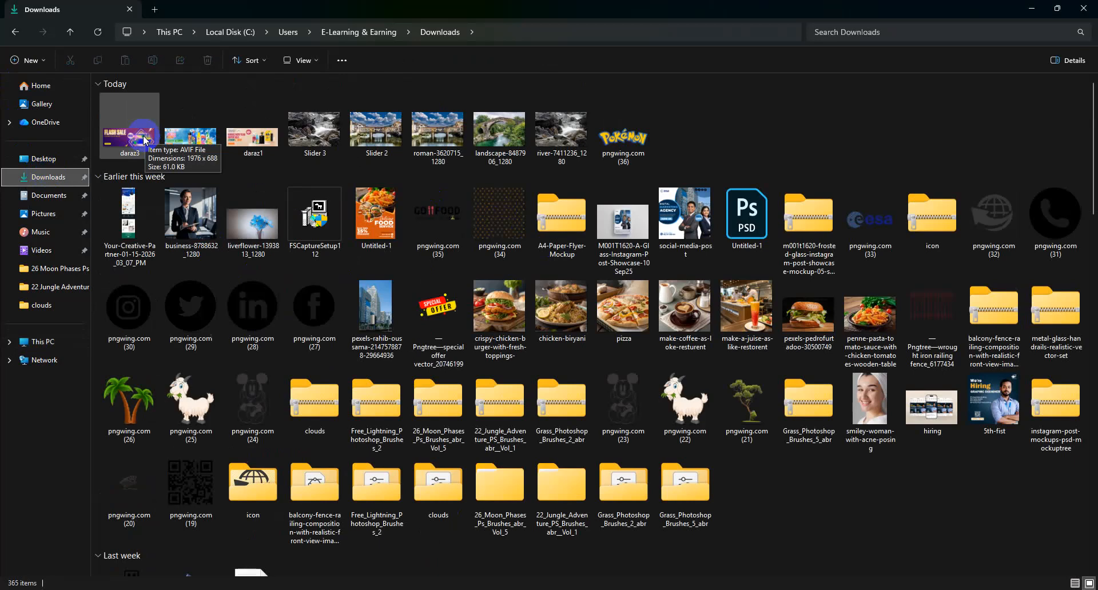
left_click(248, 146)
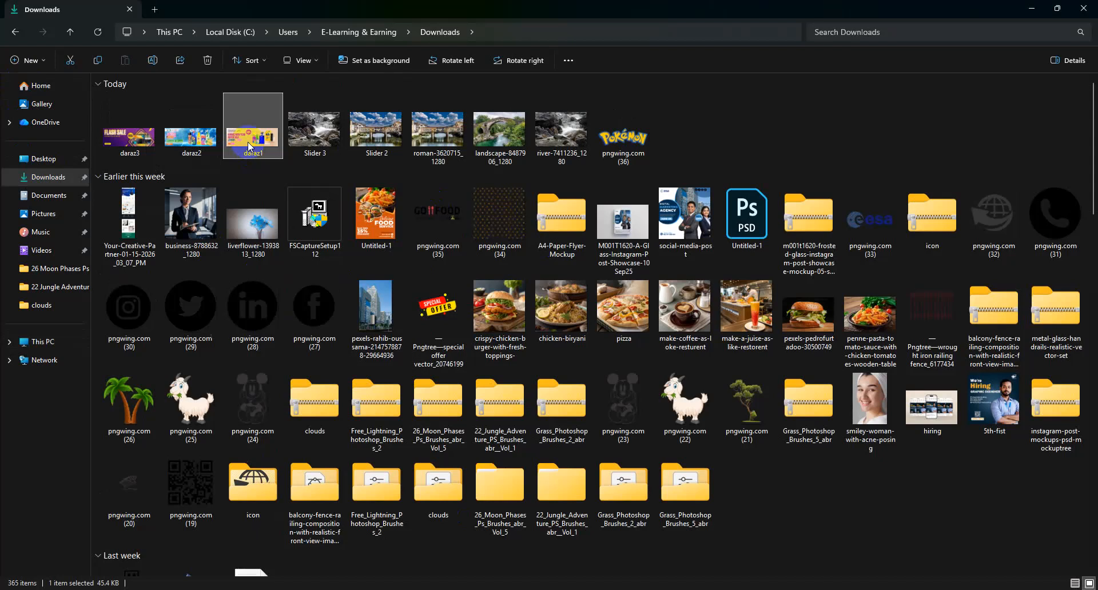
right_click(248, 142)
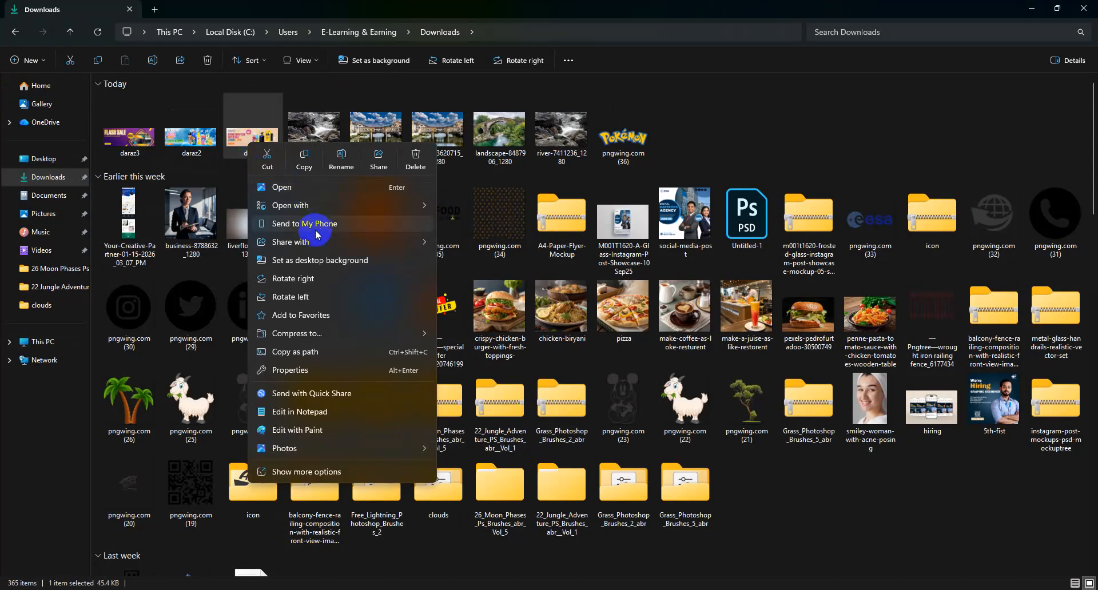
mouse_move(319, 206)
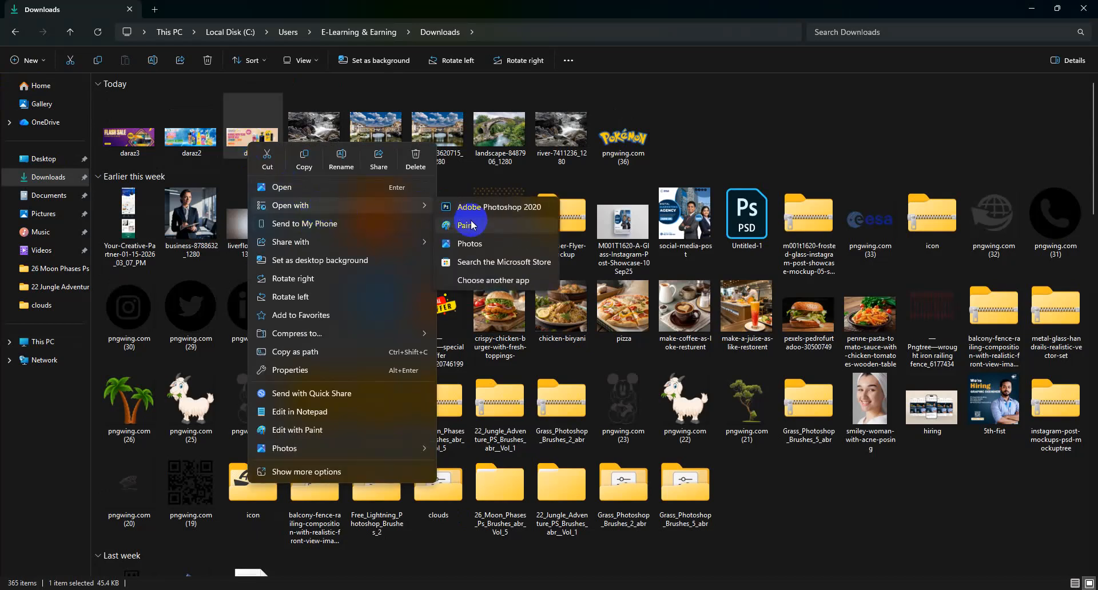
left_click(470, 225)
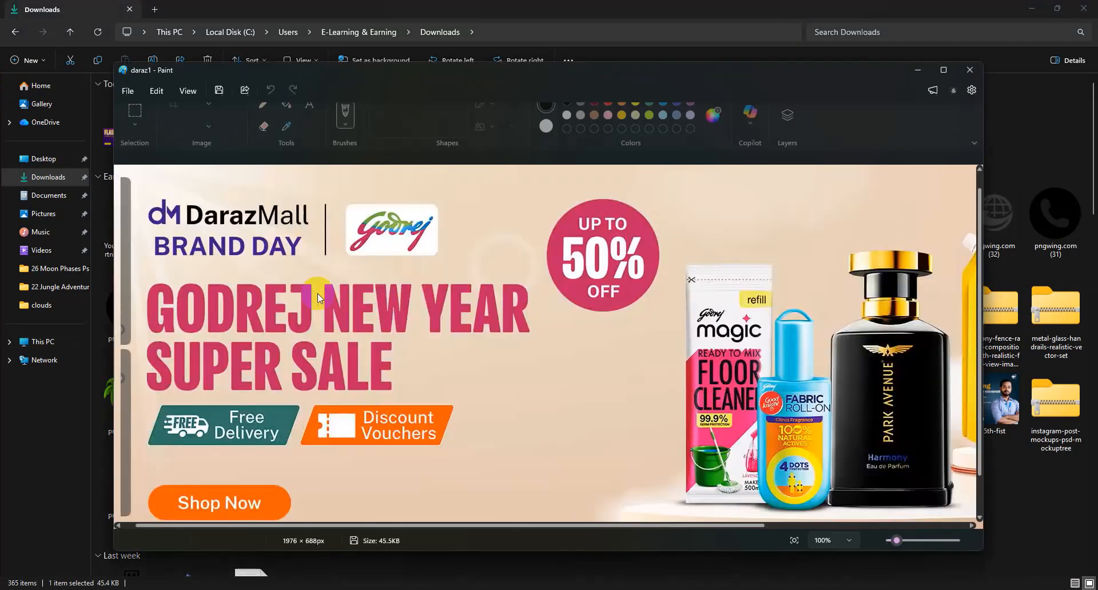
Save daraz1 as a PNG picture on the Desktop and close Paint
left_click(127, 91)
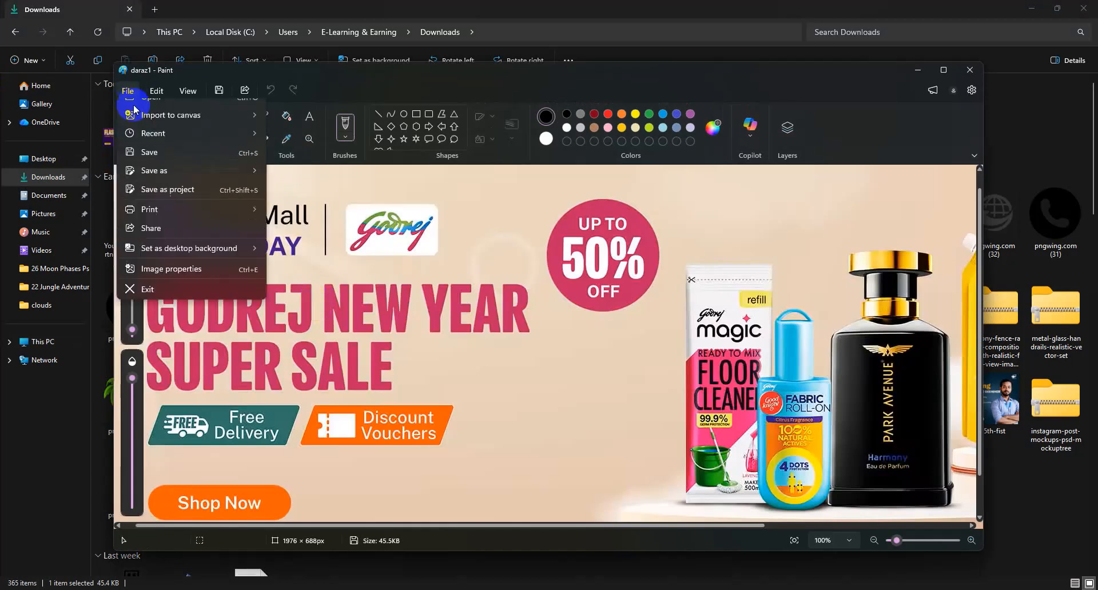
mouse_move(168, 211)
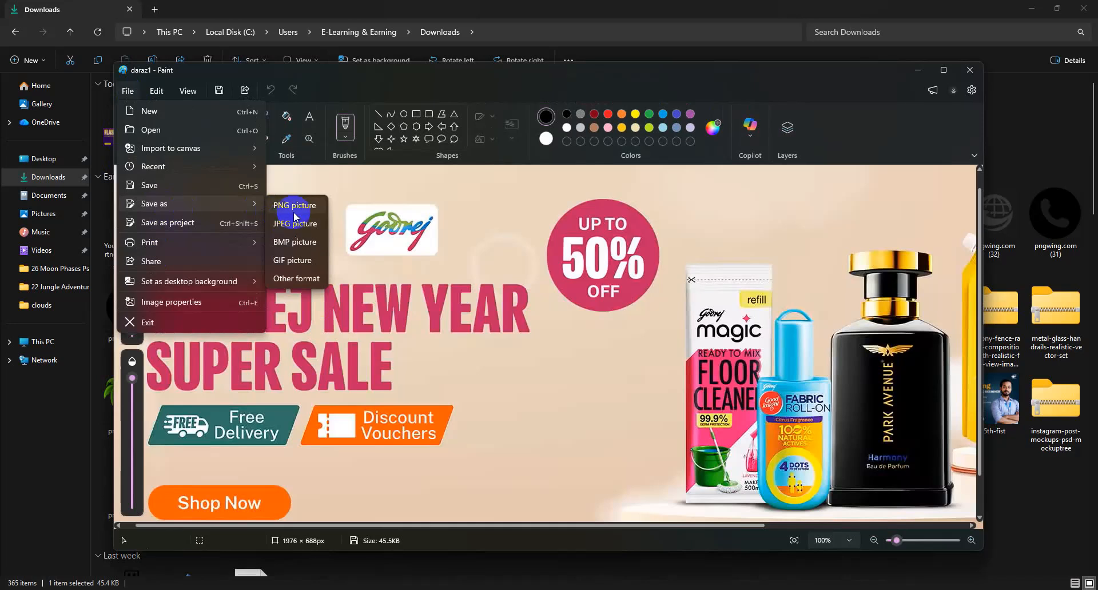
left_click(296, 207)
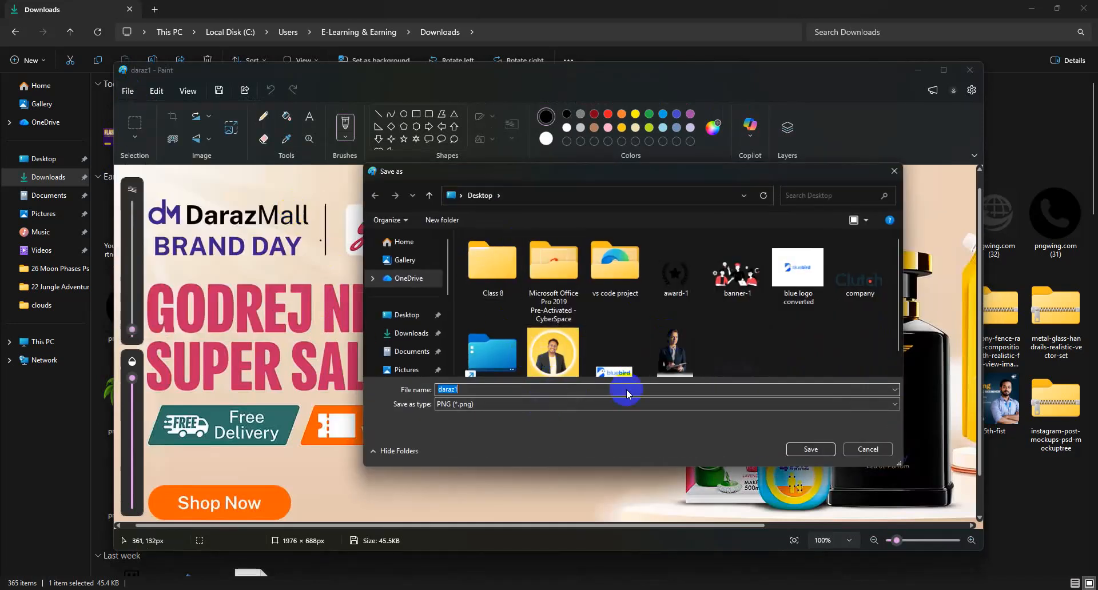
left_click(820, 449)
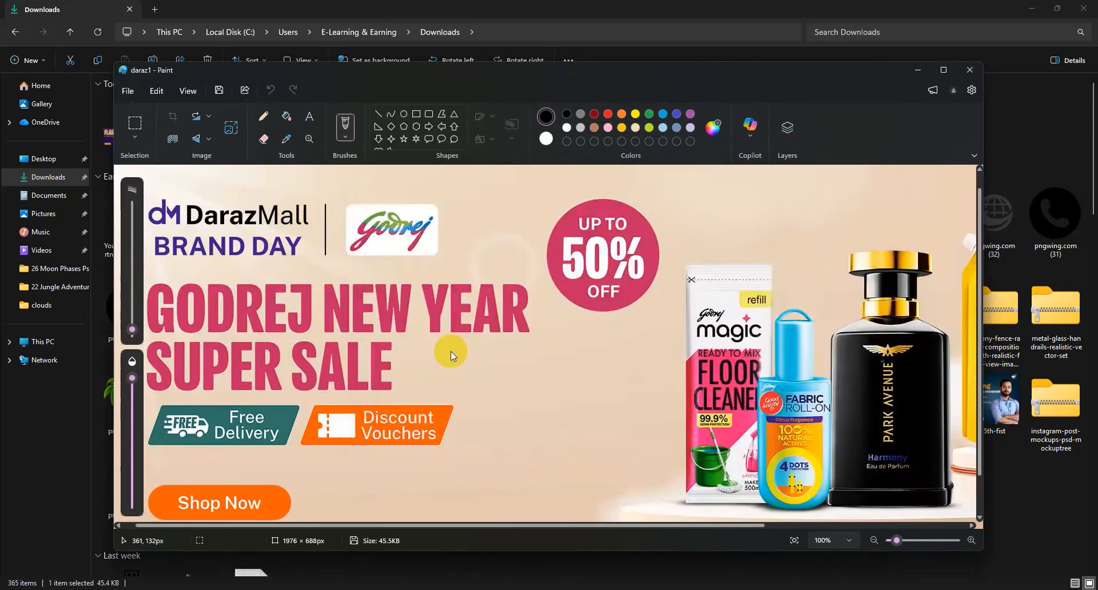
left_click(969, 69)
Open daraz2 from Downloads in Paint, save it to the Desktop as the PNG "daraz 2", and close Paint
left_click(193, 143)
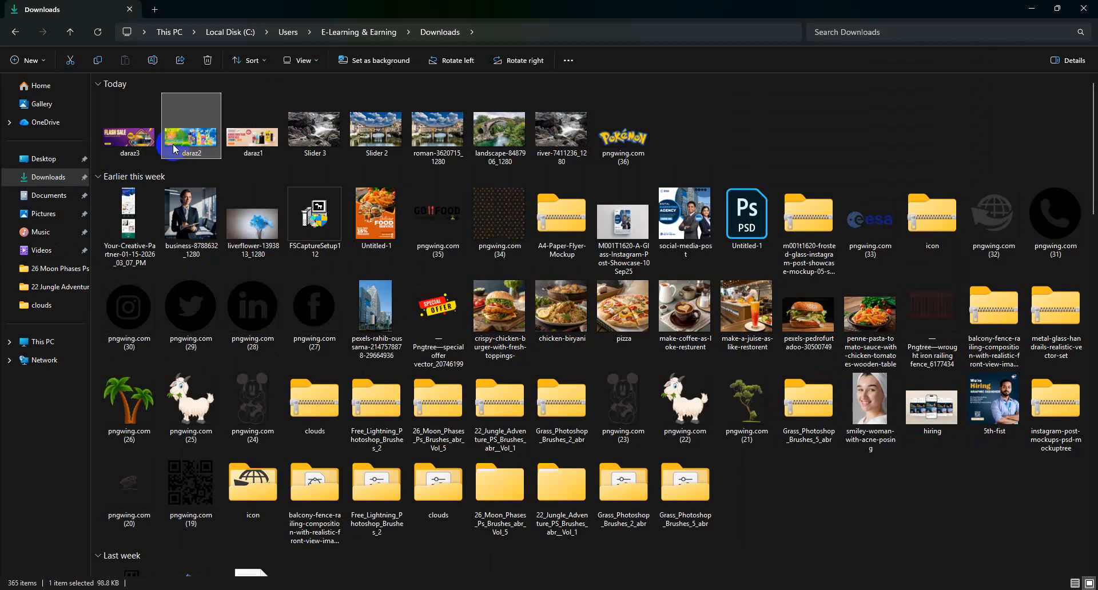
right_click(210, 161)
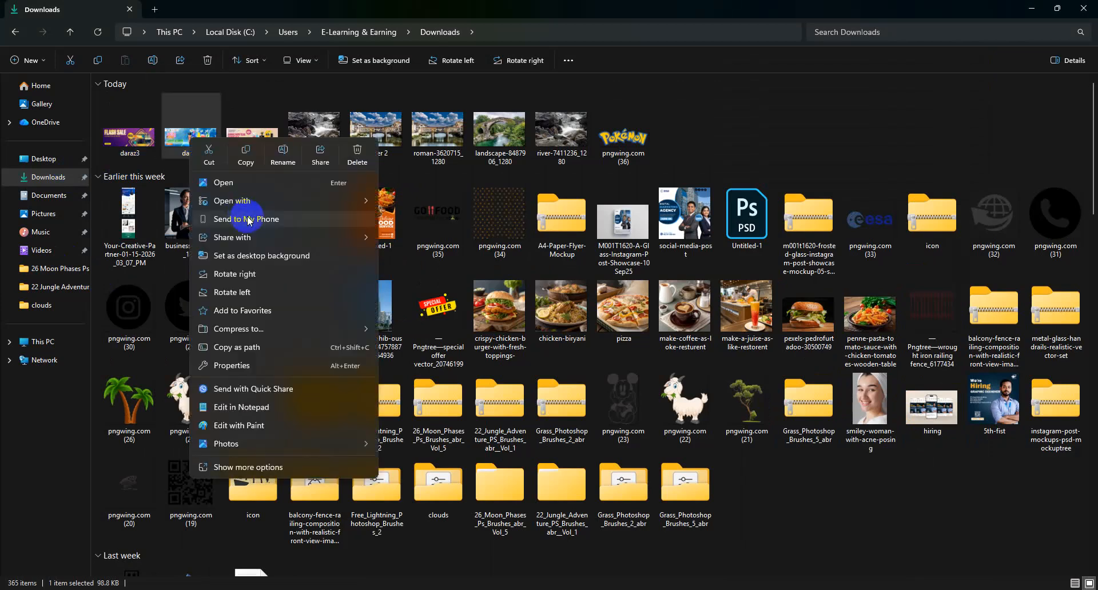
mouse_move(249, 235)
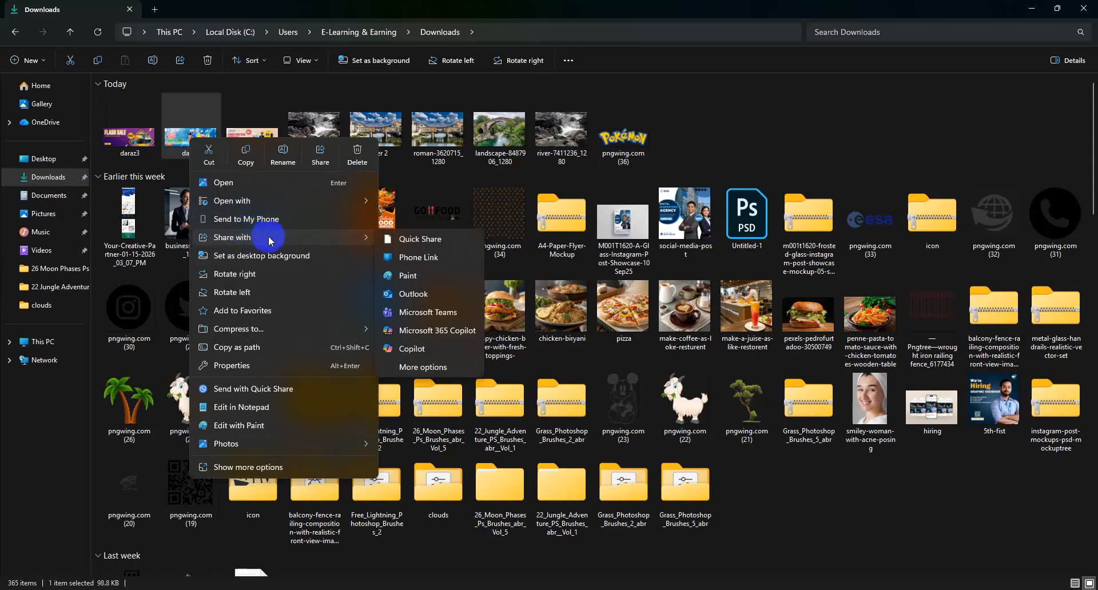
left_click(412, 275)
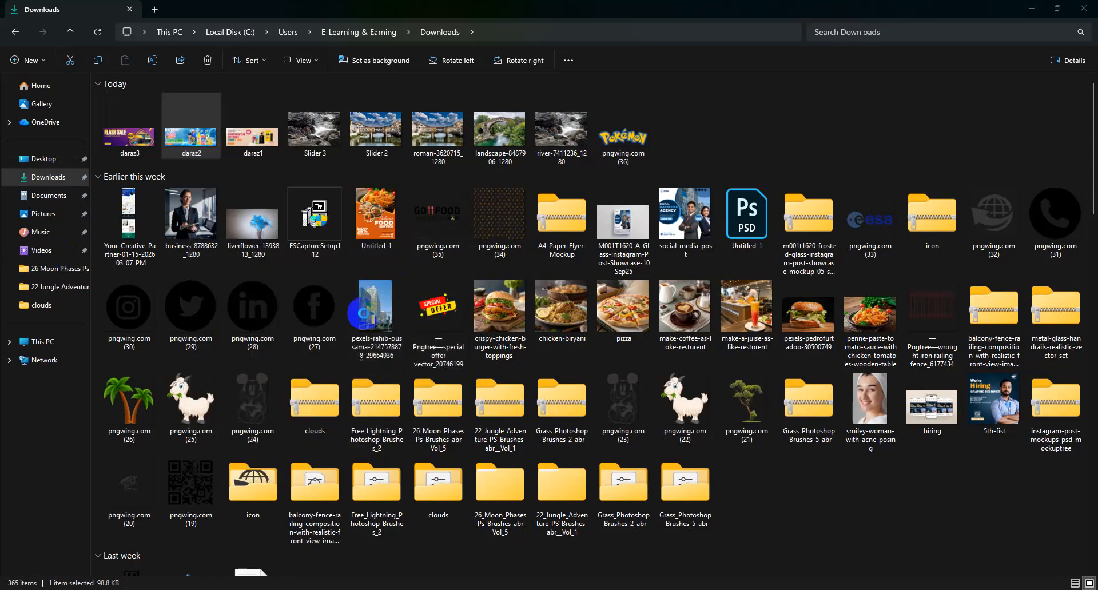
left_click(128, 90)
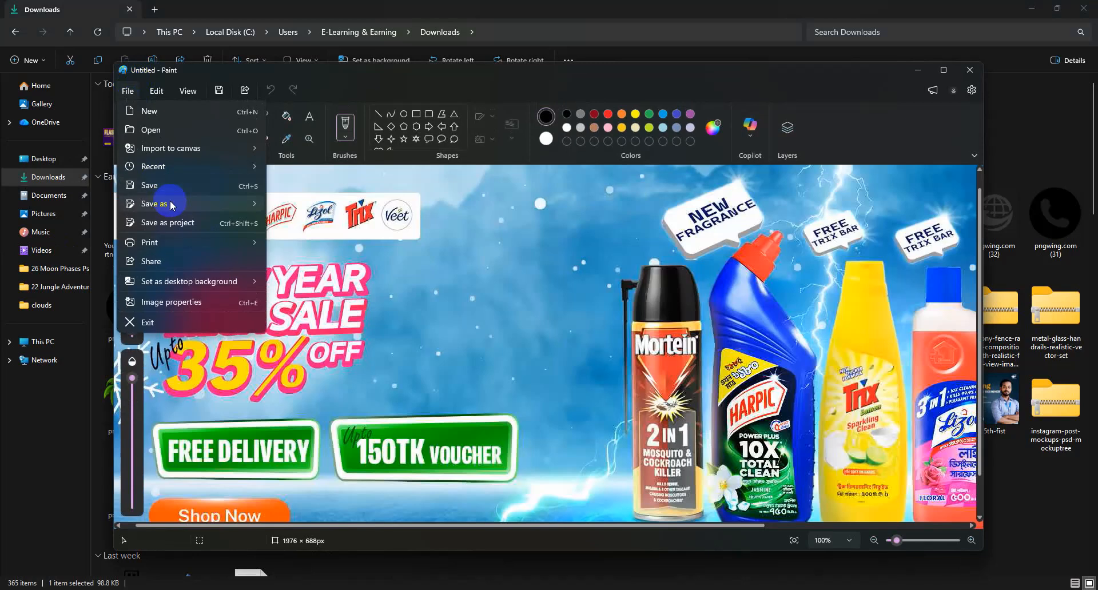
left_click(173, 204)
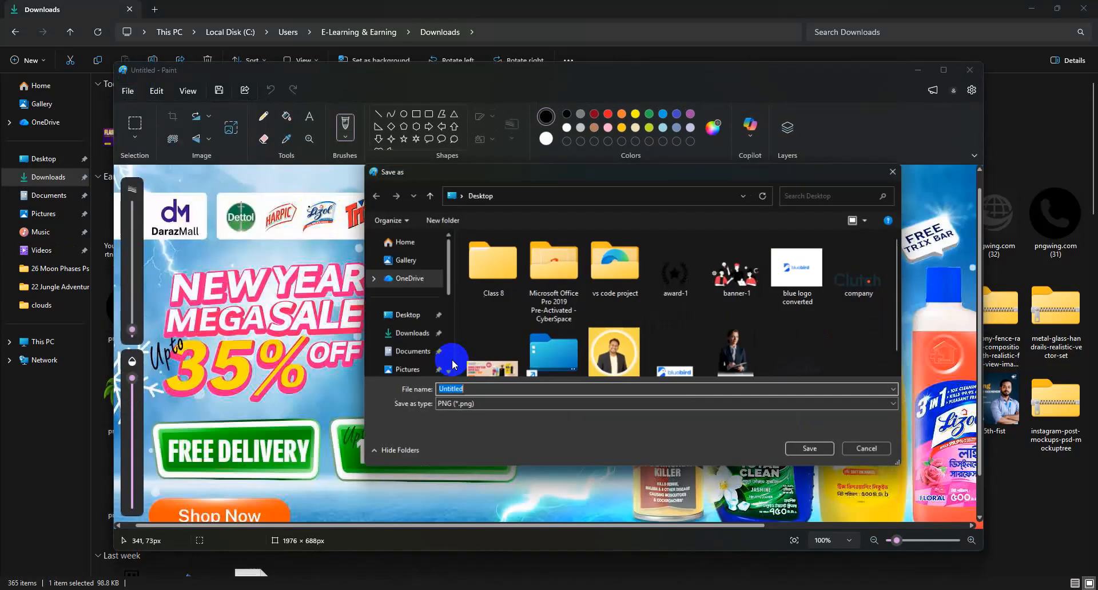
type("daraz 2")
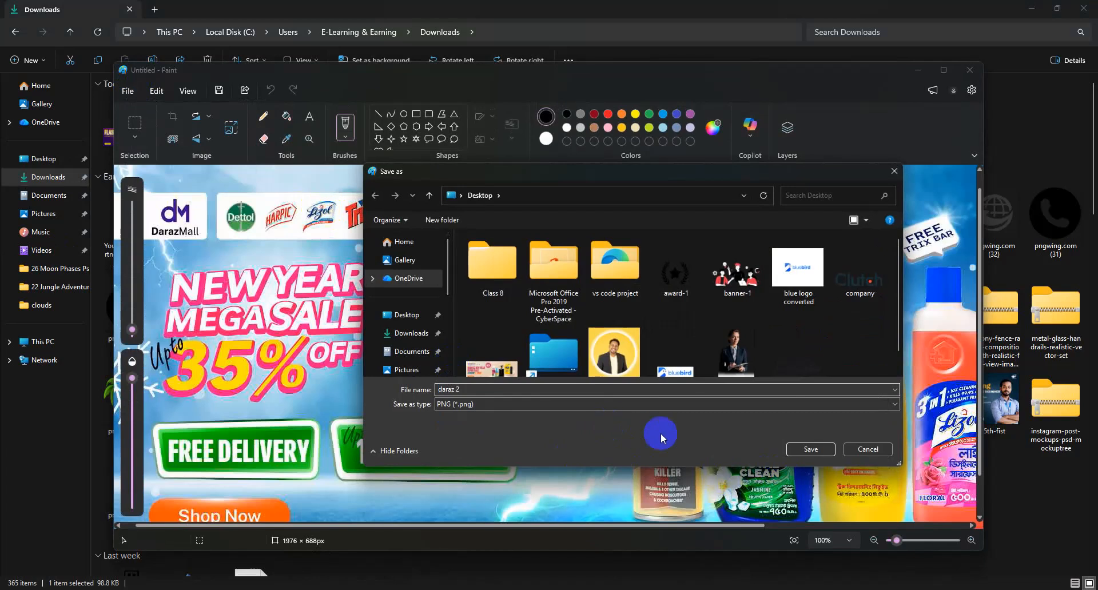
left_click(810, 448)
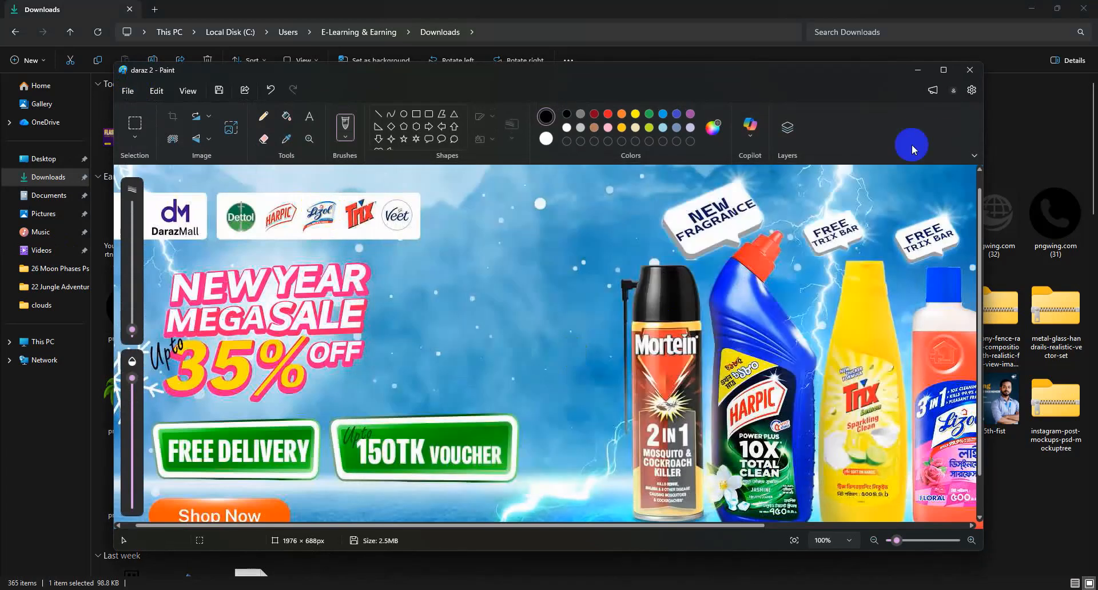
left_click(969, 69)
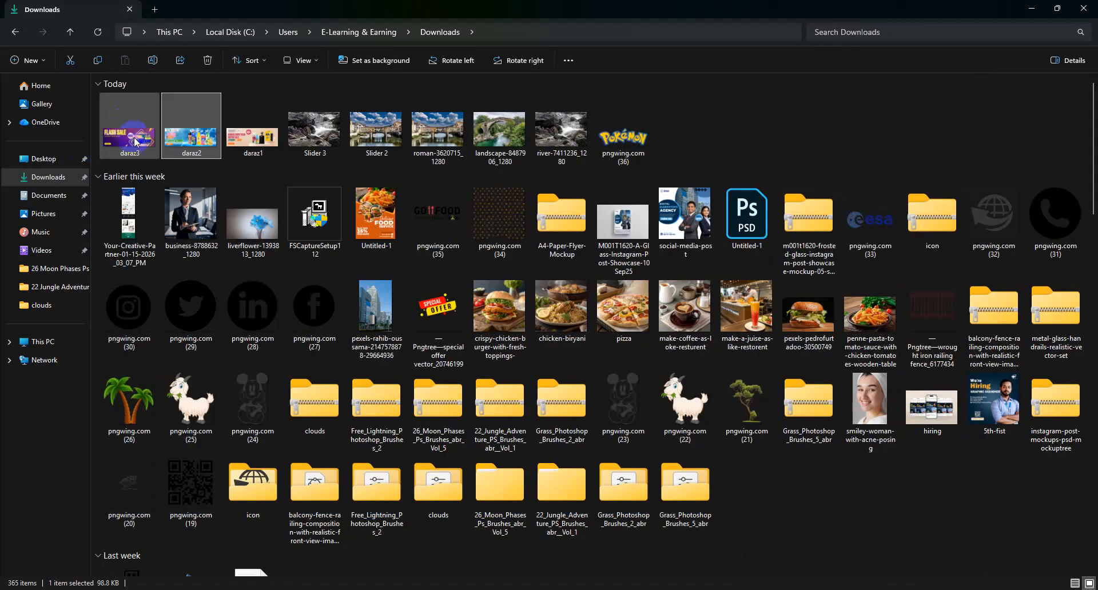
Open daraz3 from Downloads in Paint, save it to the Desktop as a PNG picture, and close Paint
left_click(136, 143)
right_click(124, 147)
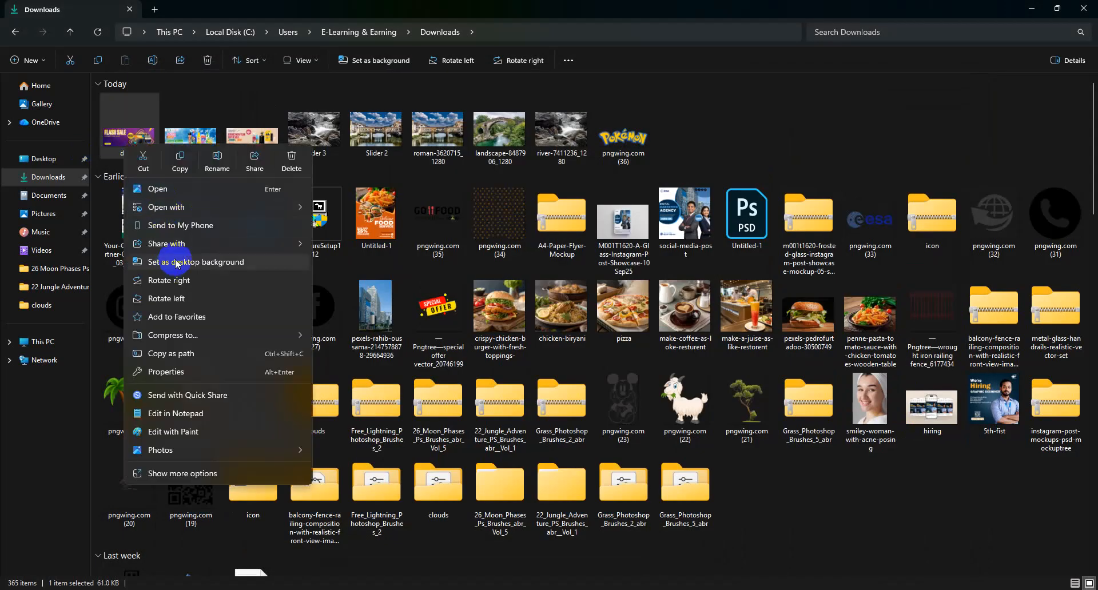
mouse_move(238, 210)
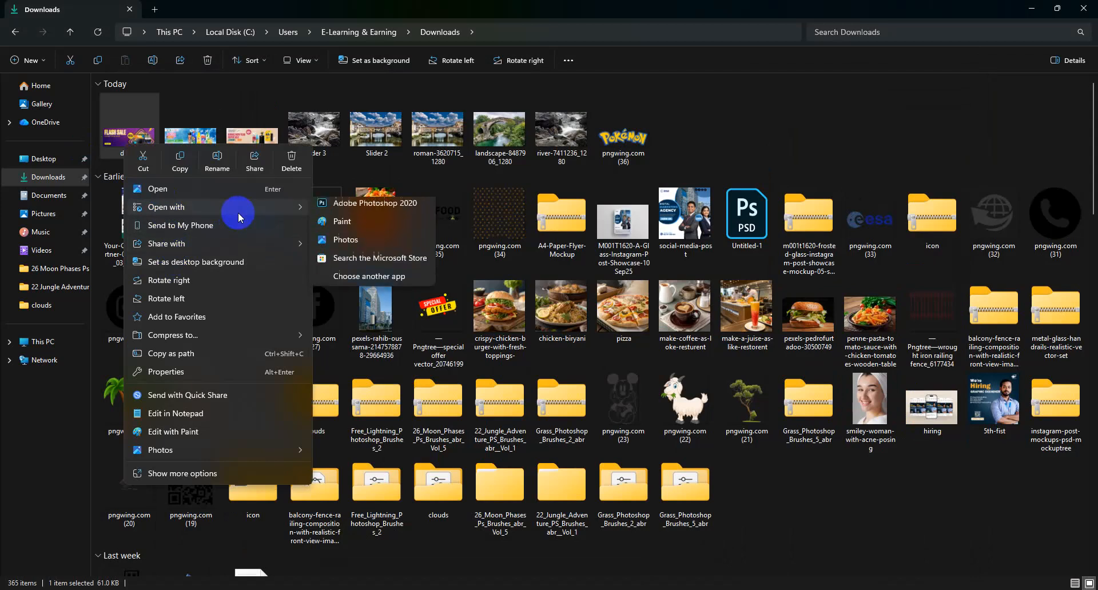
left_click(346, 226)
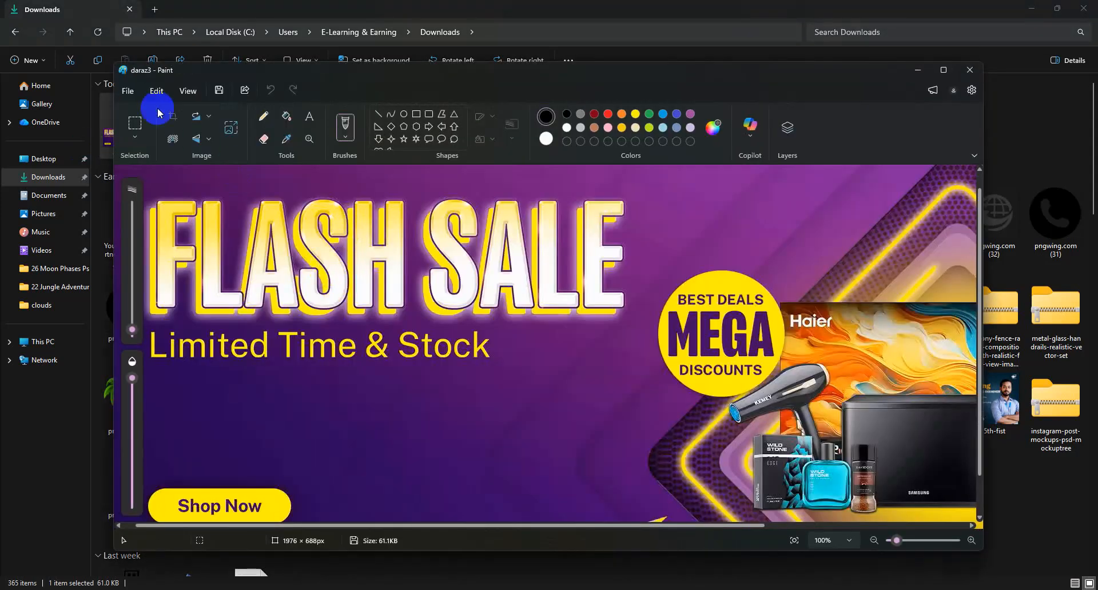
left_click(128, 91)
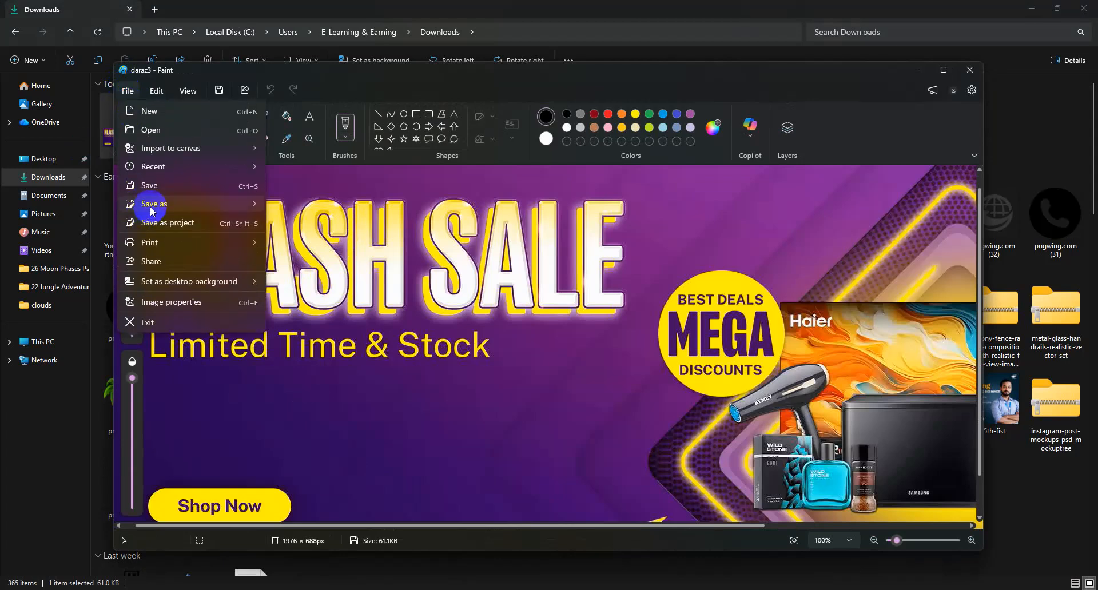
mouse_move(150, 205)
left_click(290, 205)
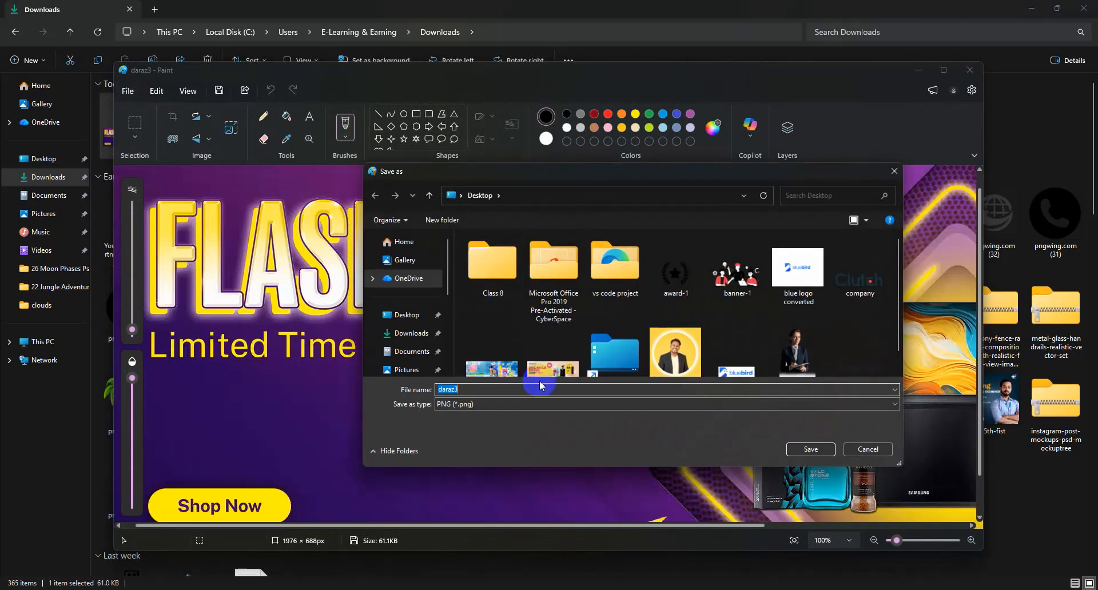
left_click(812, 449)
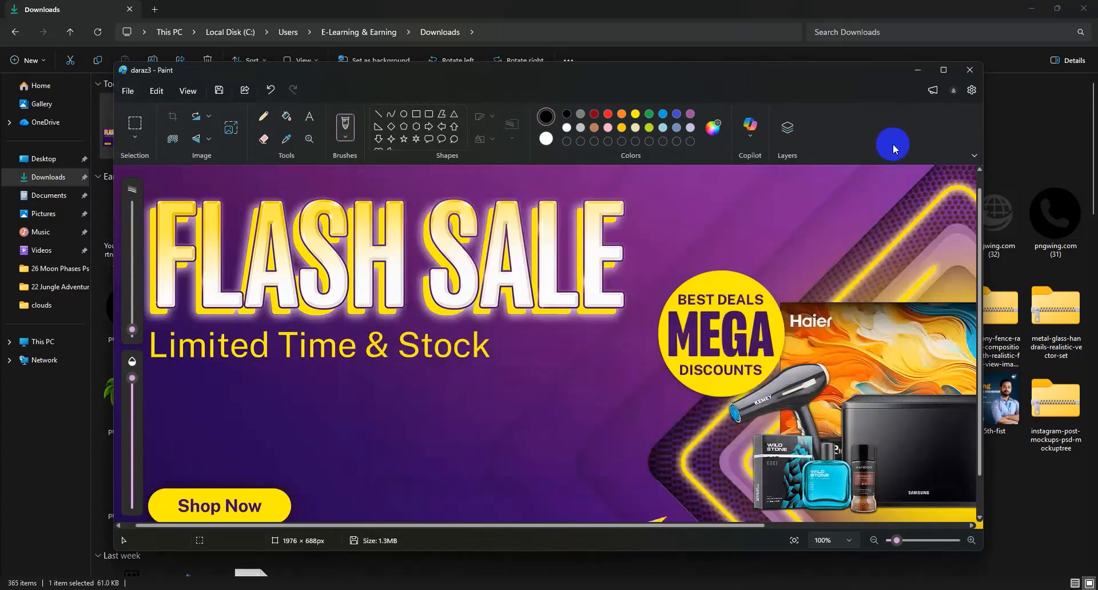
left_click(969, 69)
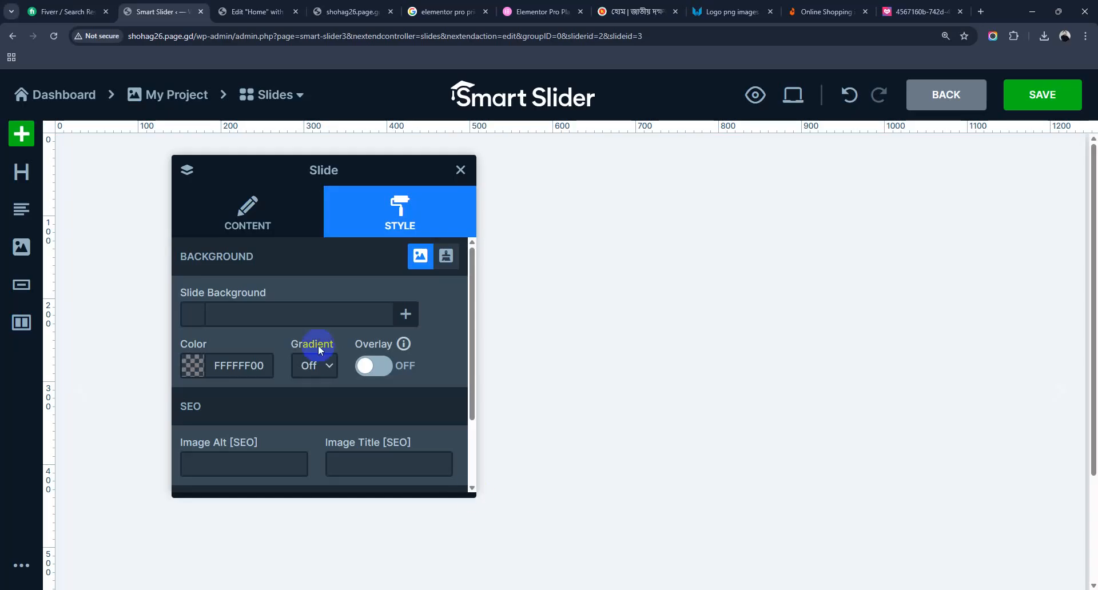
From Slider 1's slide background setting, upload the PNG files daraz1, daraz 2 and daraz3 from the Desktop to the media library
left_click(368, 213)
left_click(426, 258)
left_click(393, 315)
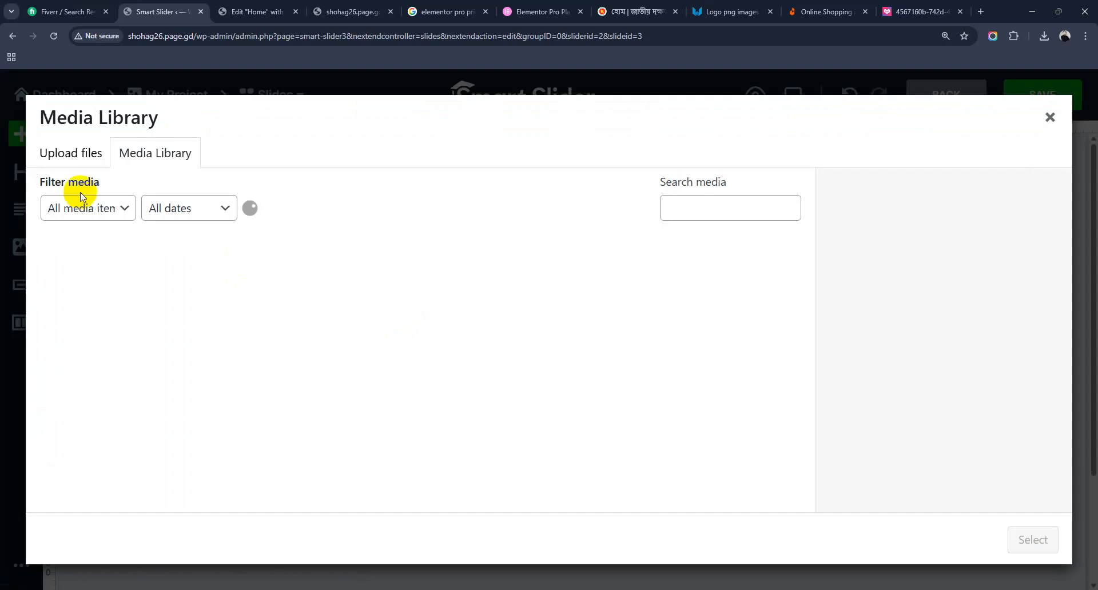
left_click(67, 156)
left_click(553, 365)
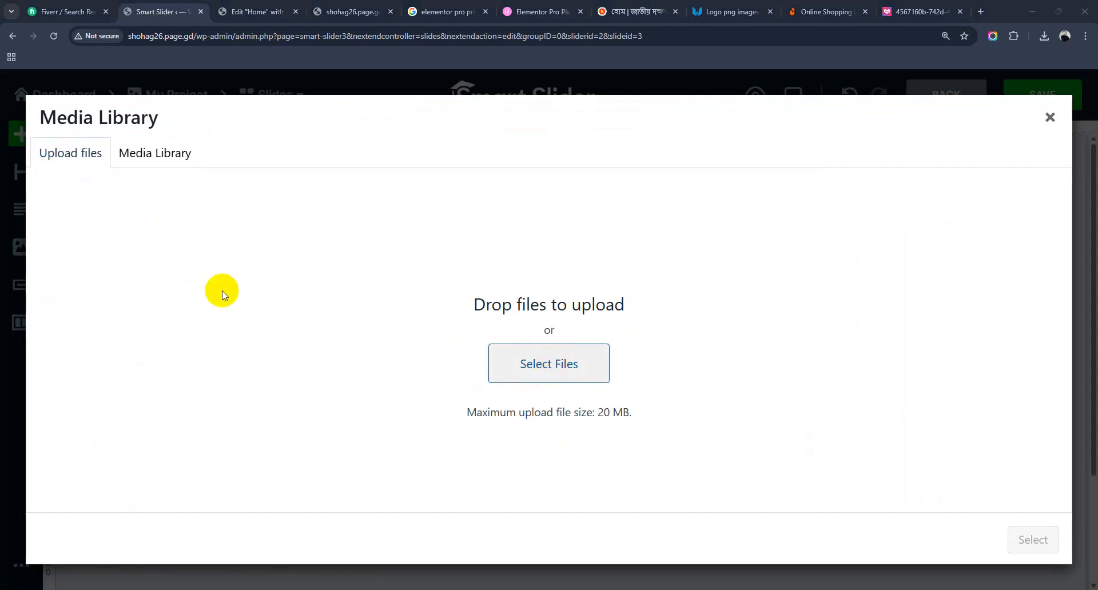
left_click(52, 153)
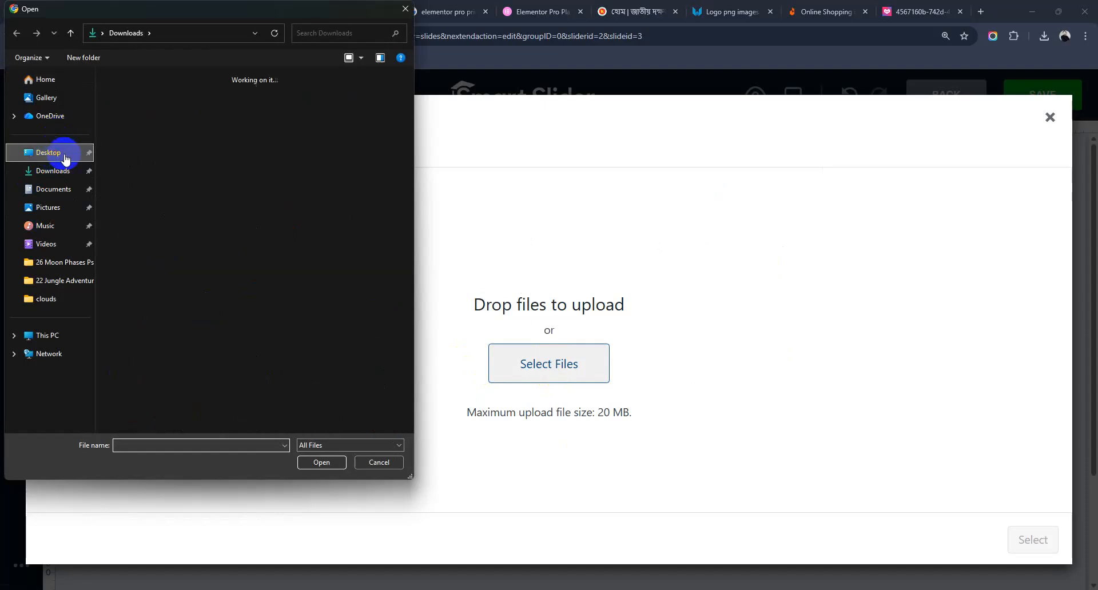
left_click(336, 298)
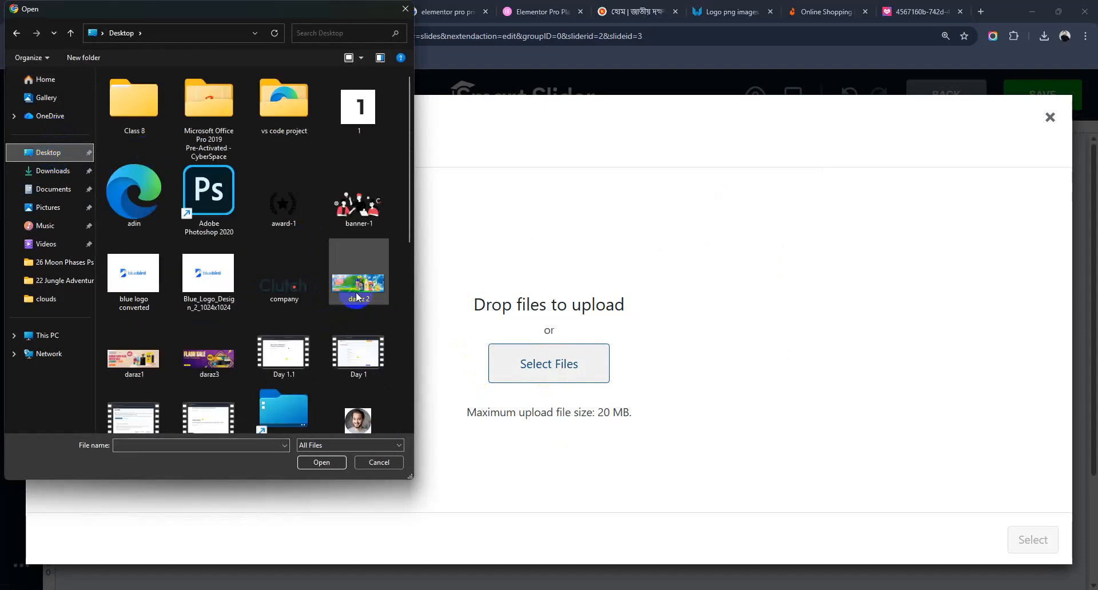
left_click(232, 352, "ctrl")
left_click(114, 379, "ctrl")
left_click(321, 462)
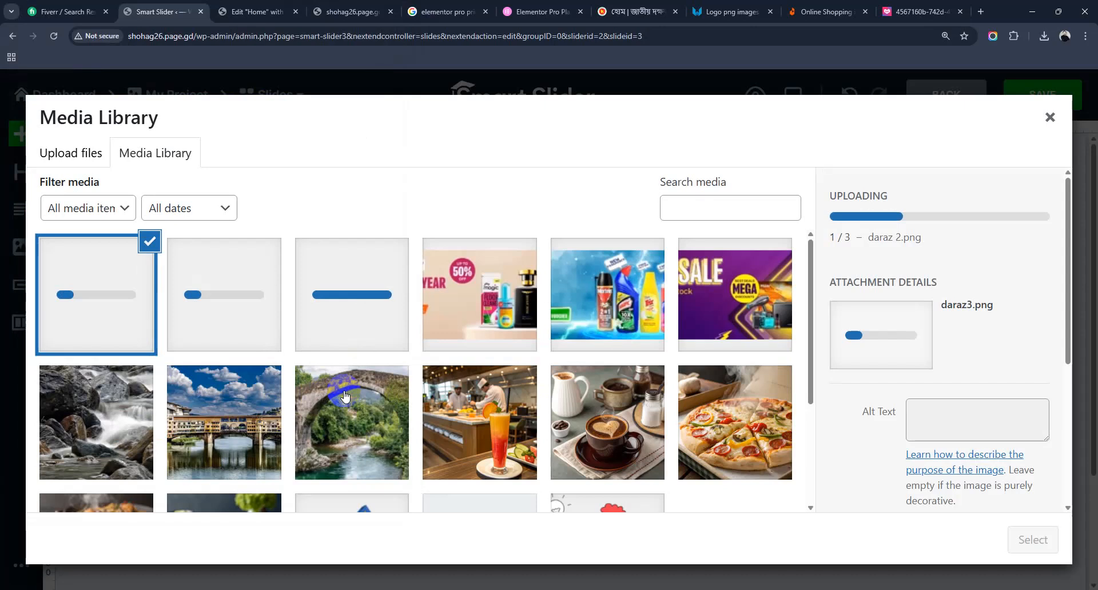
Set Slider 1's slide background to the uploaded daraz1.png and save the slide
left_click(407, 344)
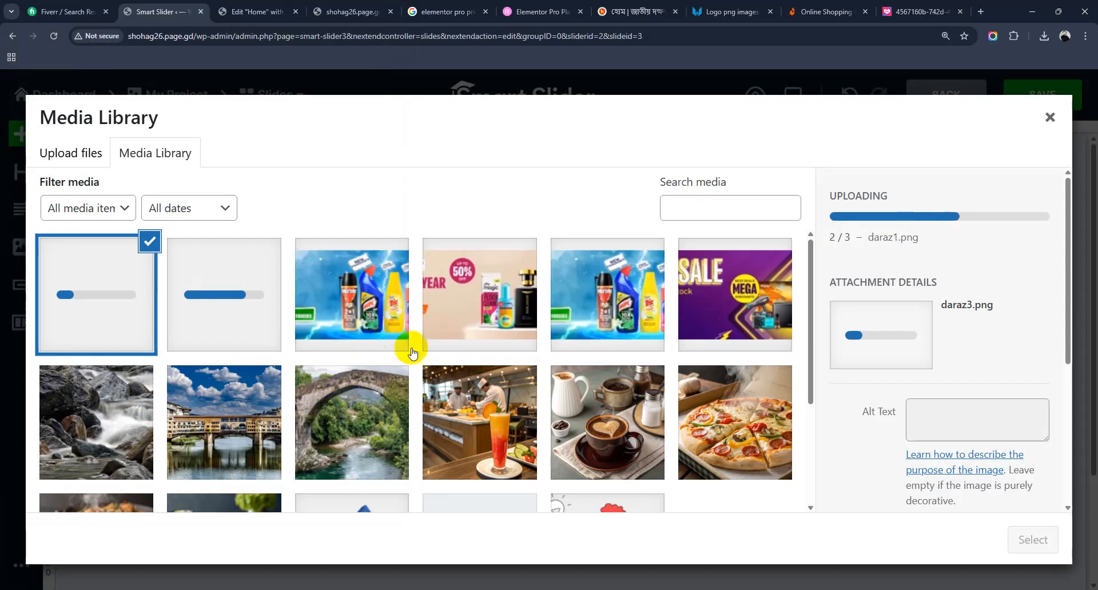
left_click(1033, 539)
left_click(208, 328)
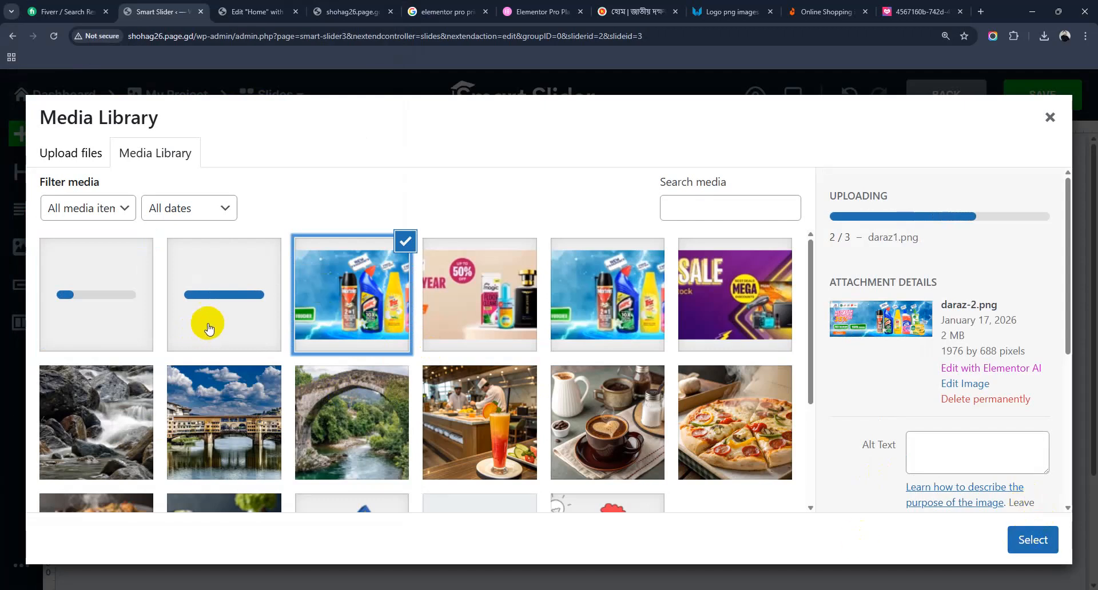
left_click(209, 327)
left_click(108, 326)
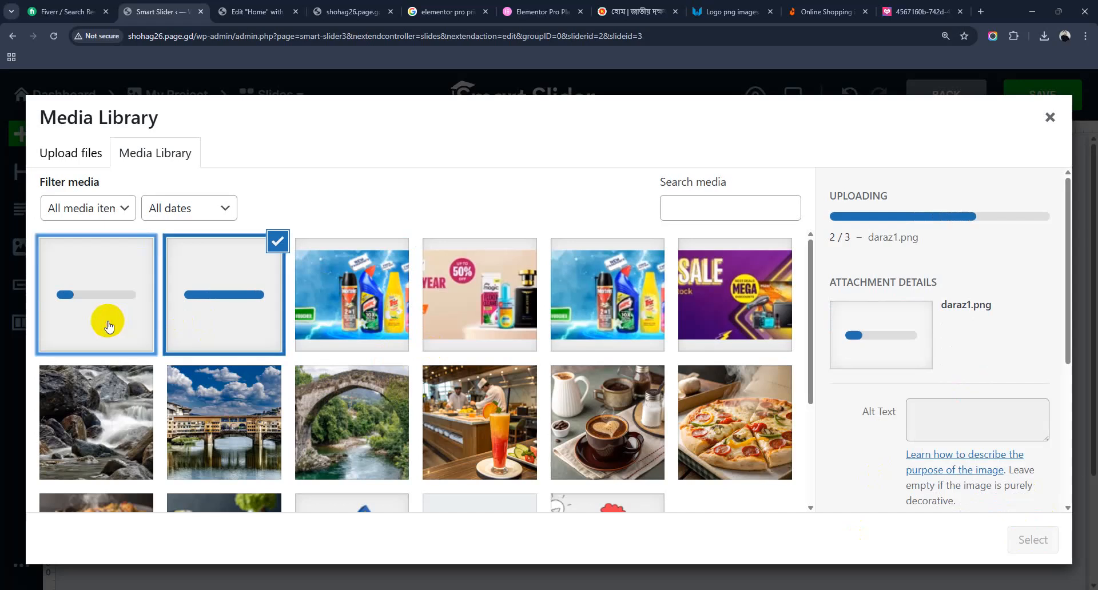
left_click(210, 304)
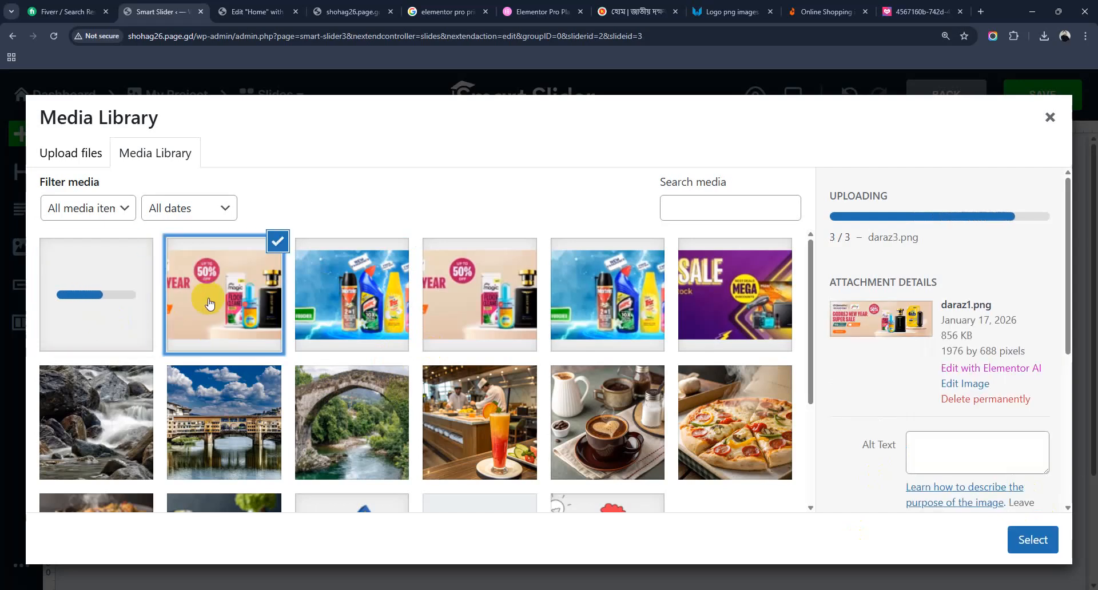
left_click(1051, 548)
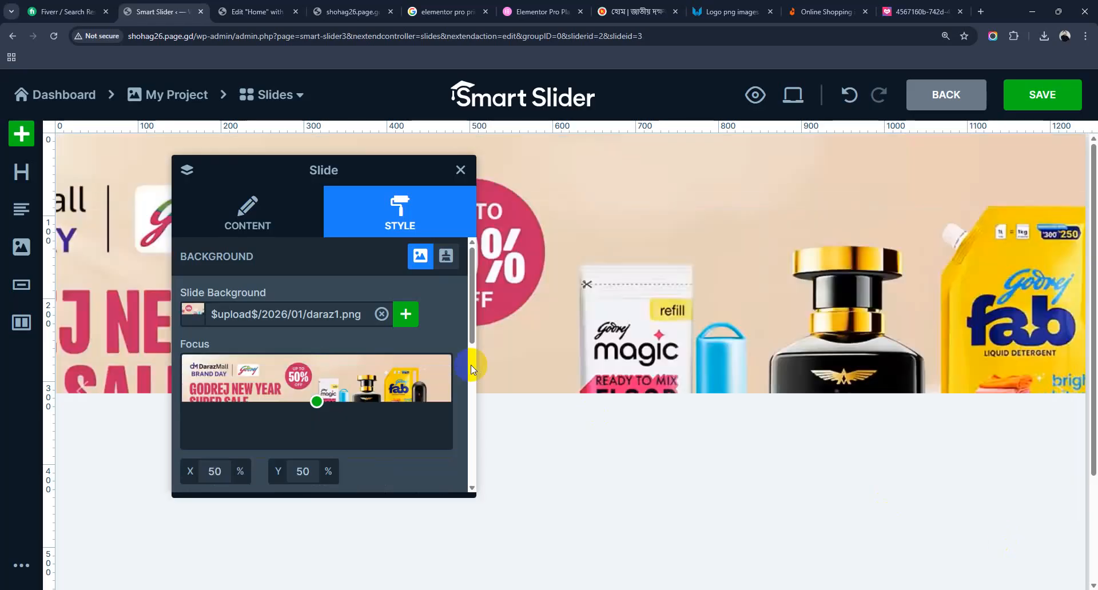
scroll(790, 356, "down", 2)
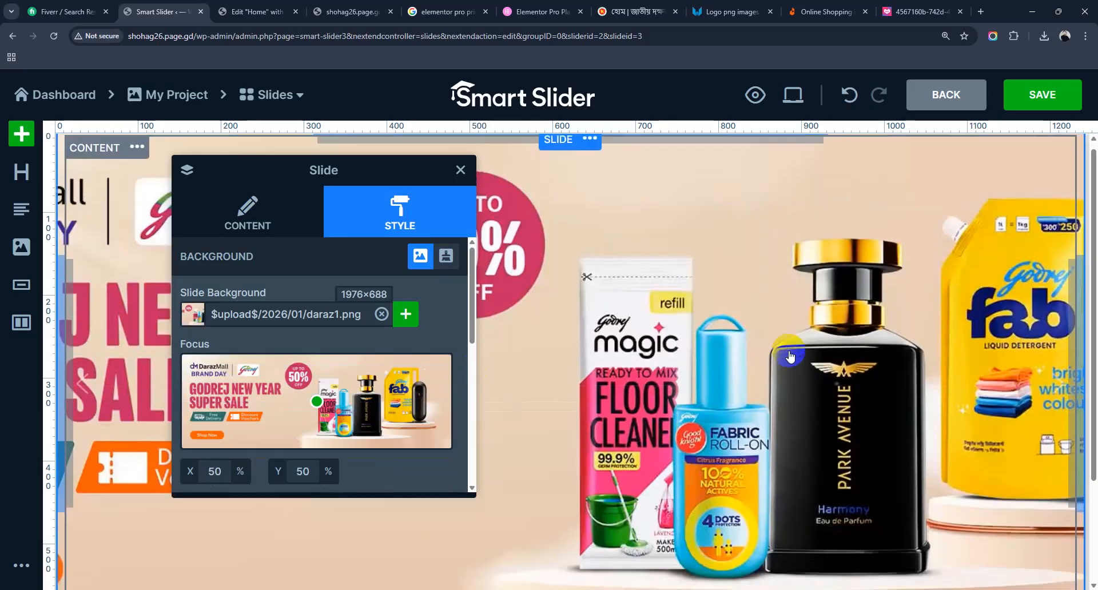
scroll(790, 355, "up", 2)
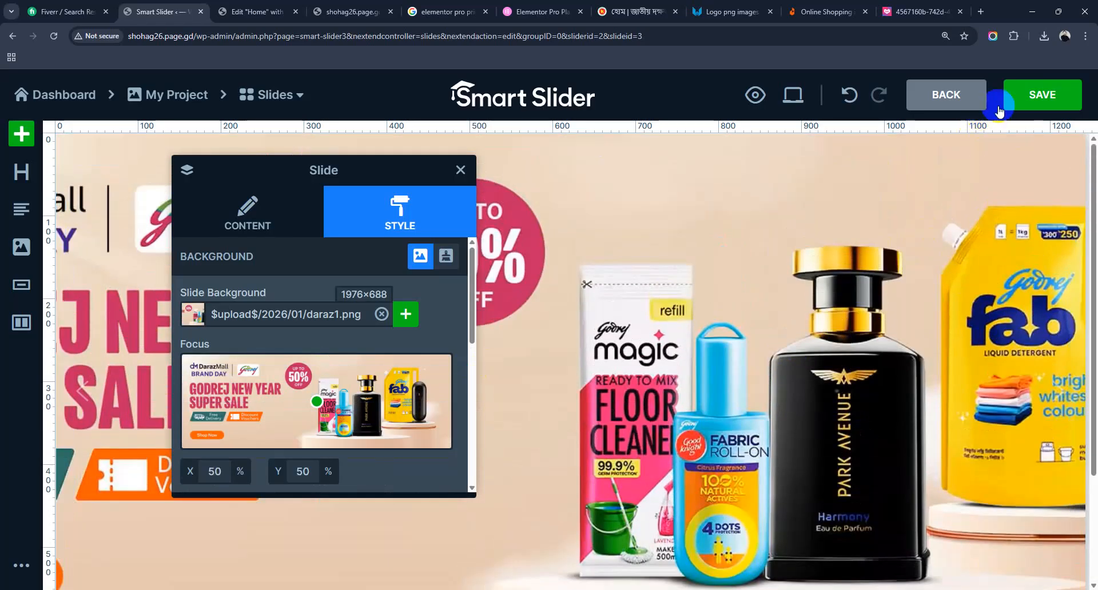
left_click(1056, 95)
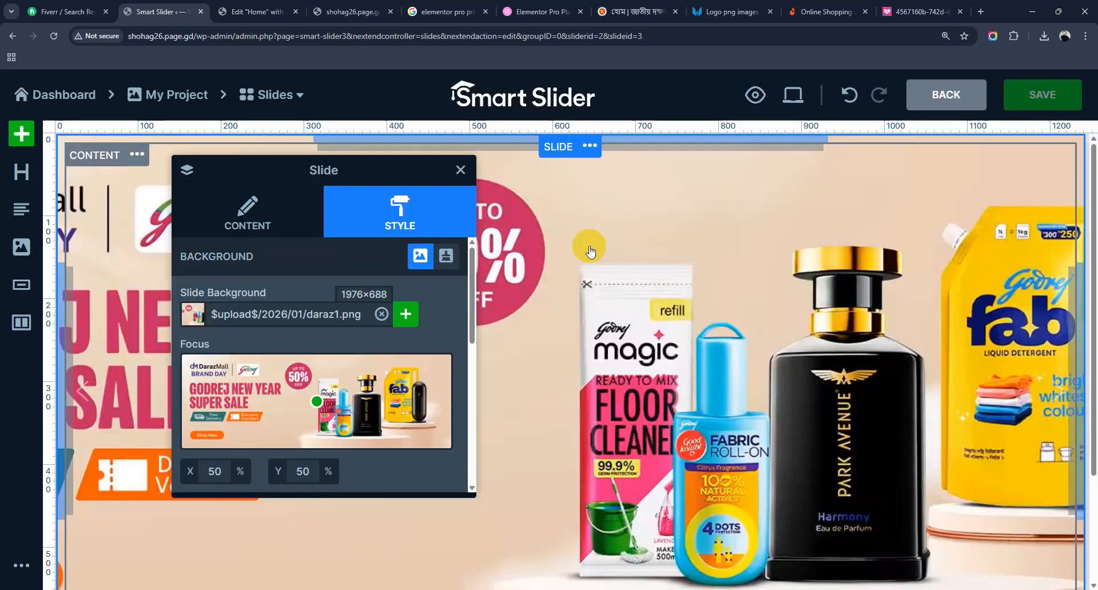
Reload the live site and open its Home page to check the slider
left_click(353, 12)
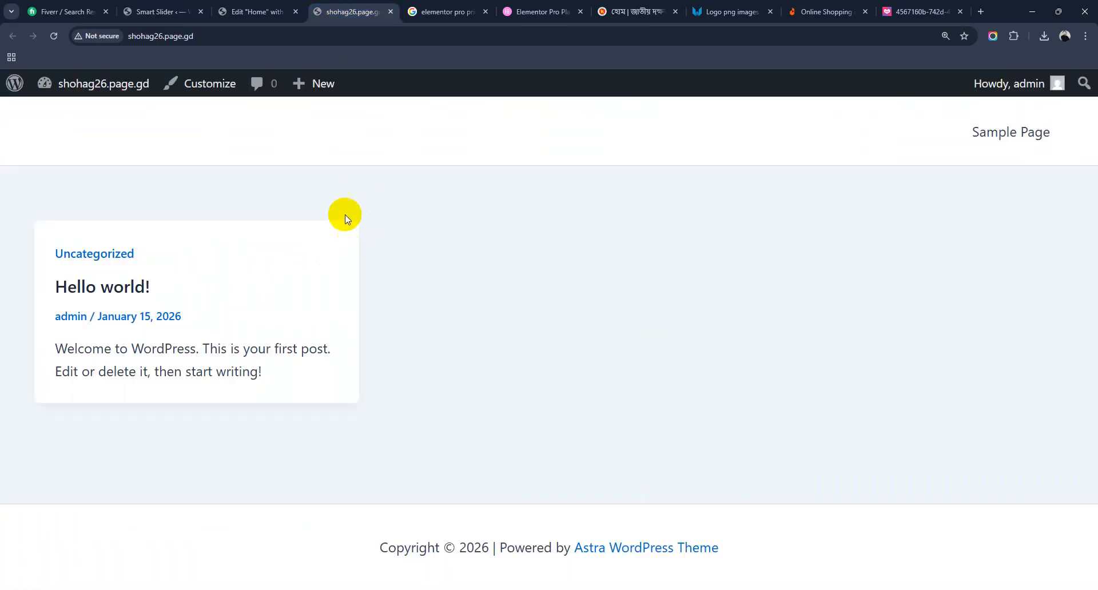
left_click(249, 12)
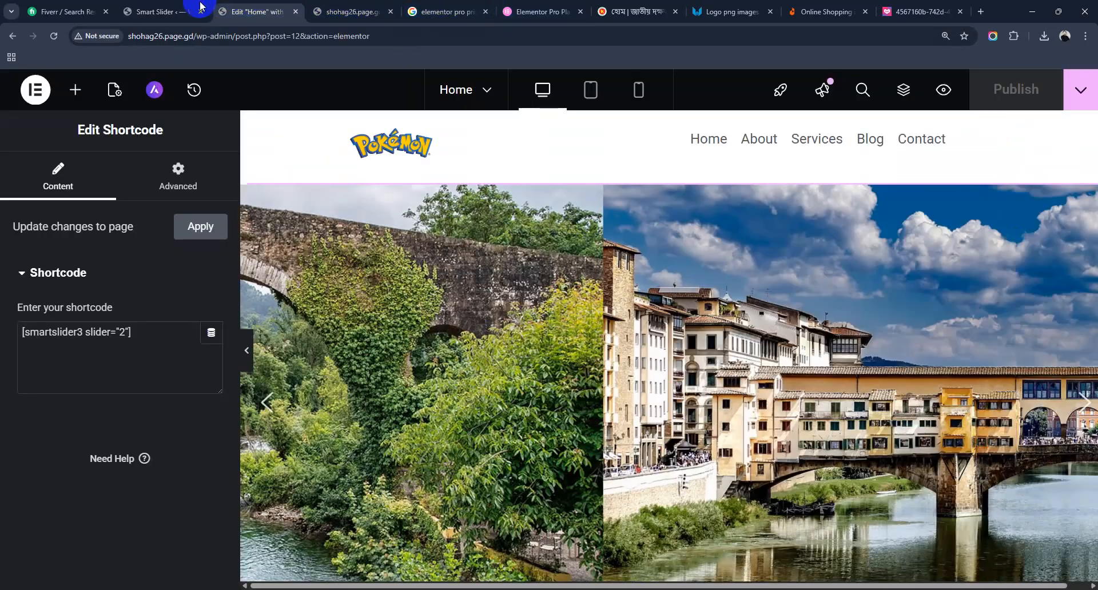
left_click(200, 7)
left_click(338, 12)
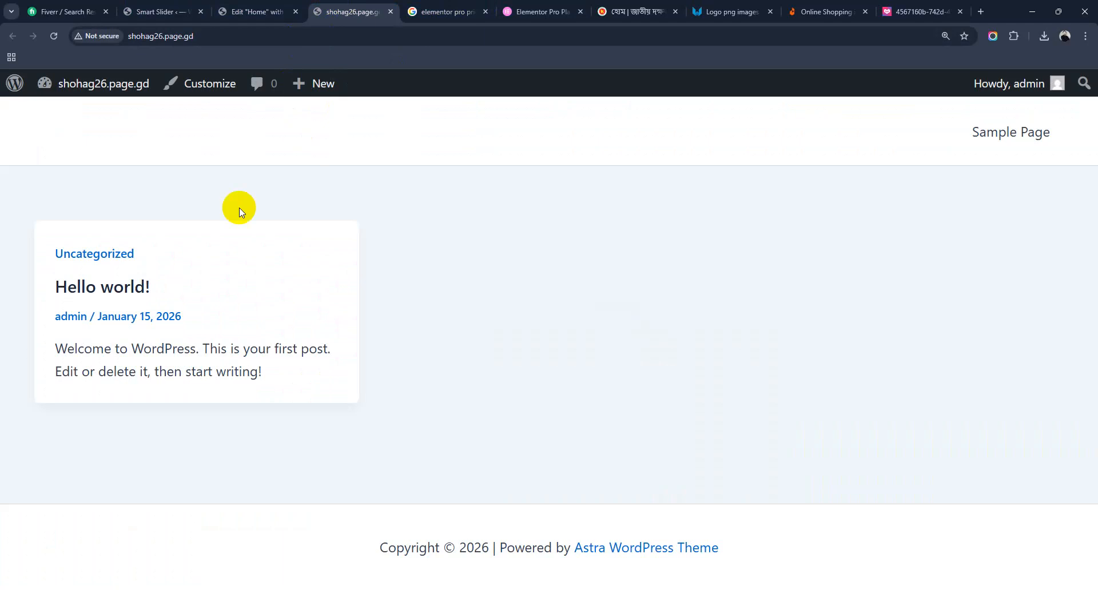
left_click(54, 36)
left_click(926, 128)
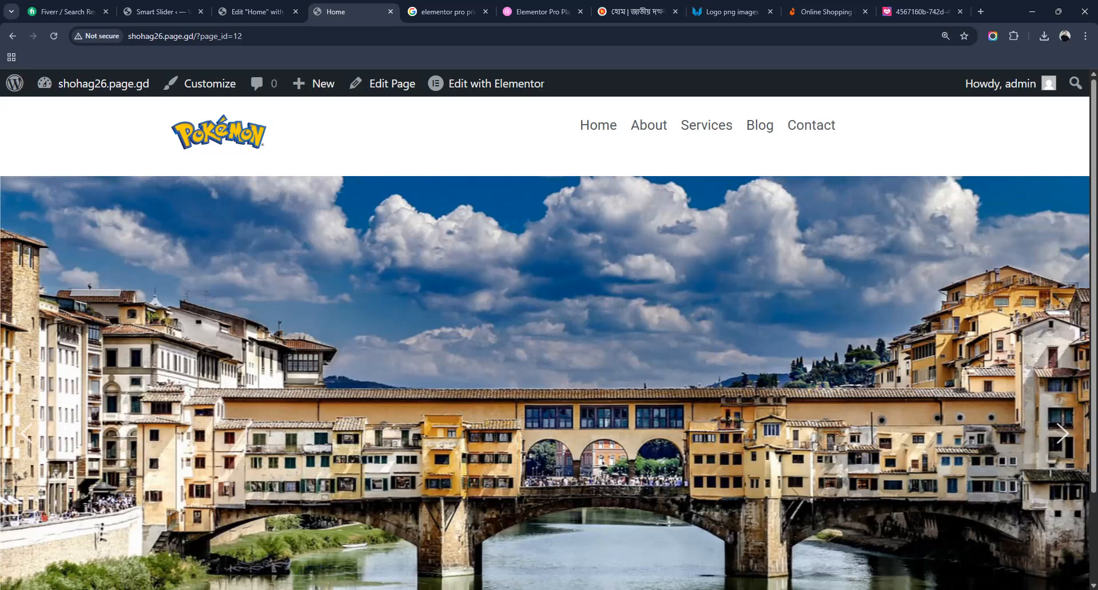
In File Explorer, examine the image dimensions of daraz1 on the Desktop in its detailed file properties, and return to the browser
key("alt+Tab")
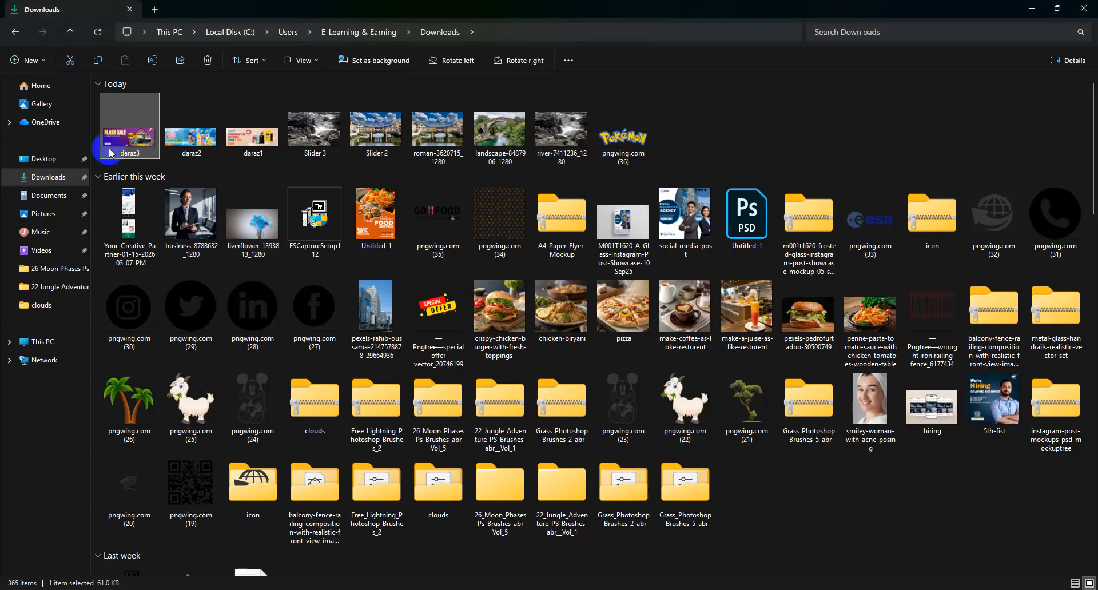
left_click(46, 160)
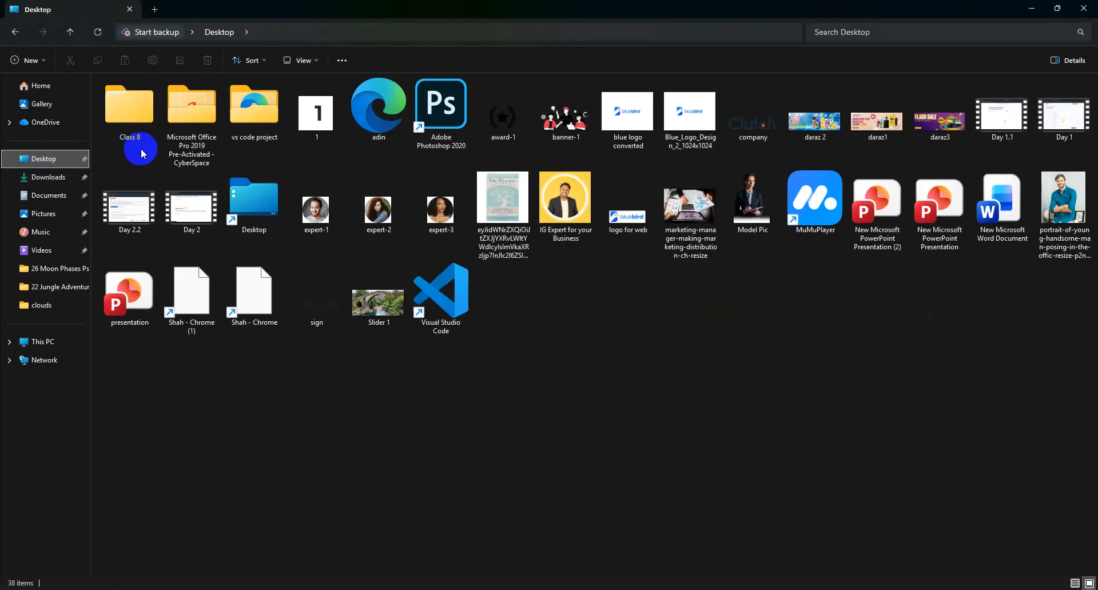
left_click(879, 131)
right_click(879, 131)
mouse_move(909, 472)
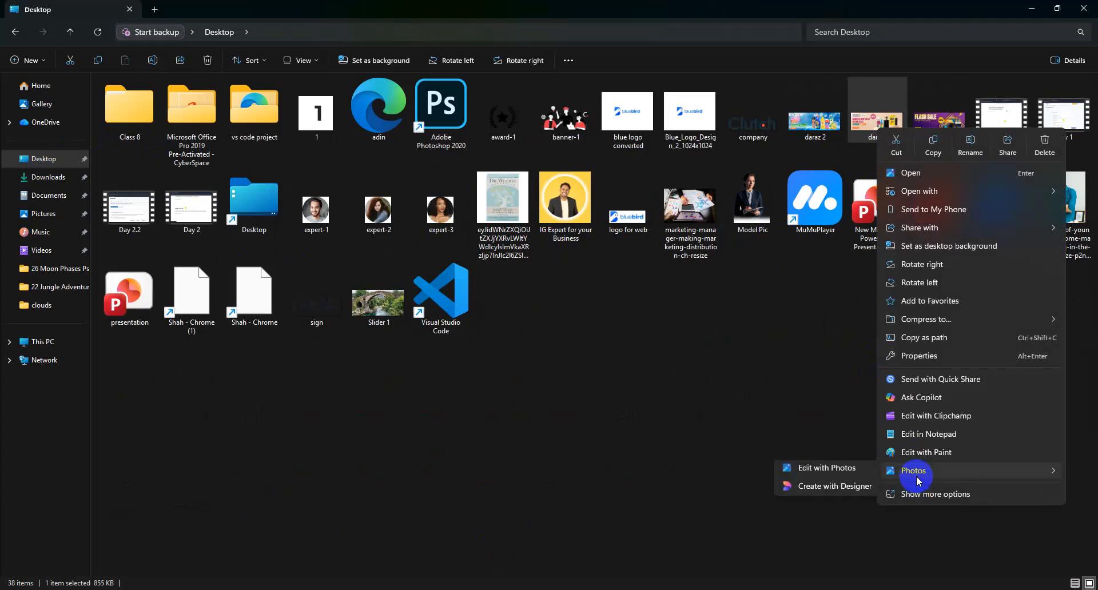
left_click(929, 493)
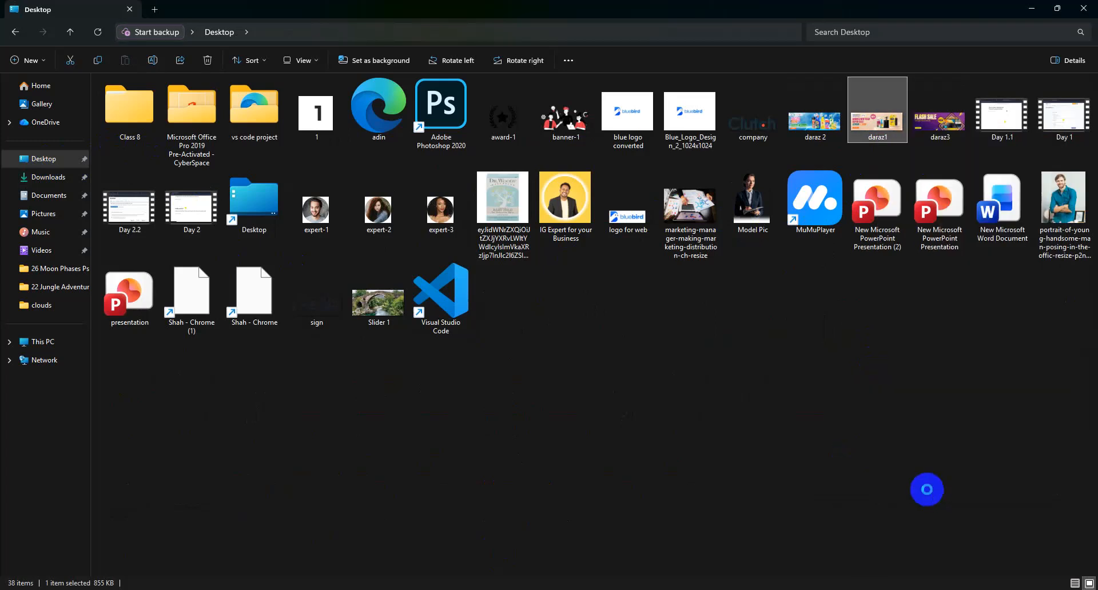
left_click(913, 522)
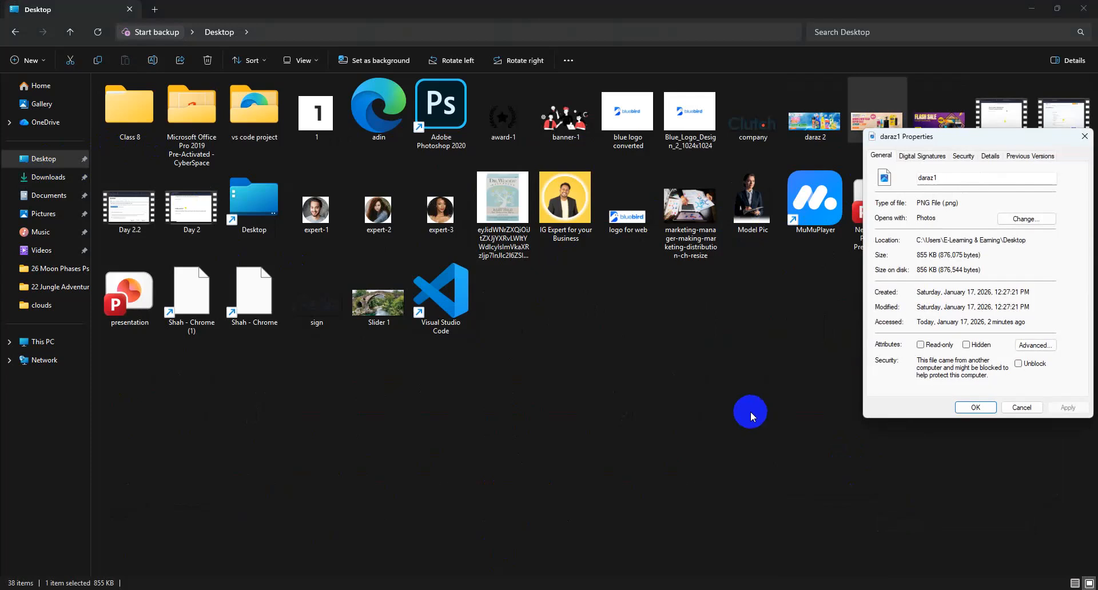
left_click(990, 156)
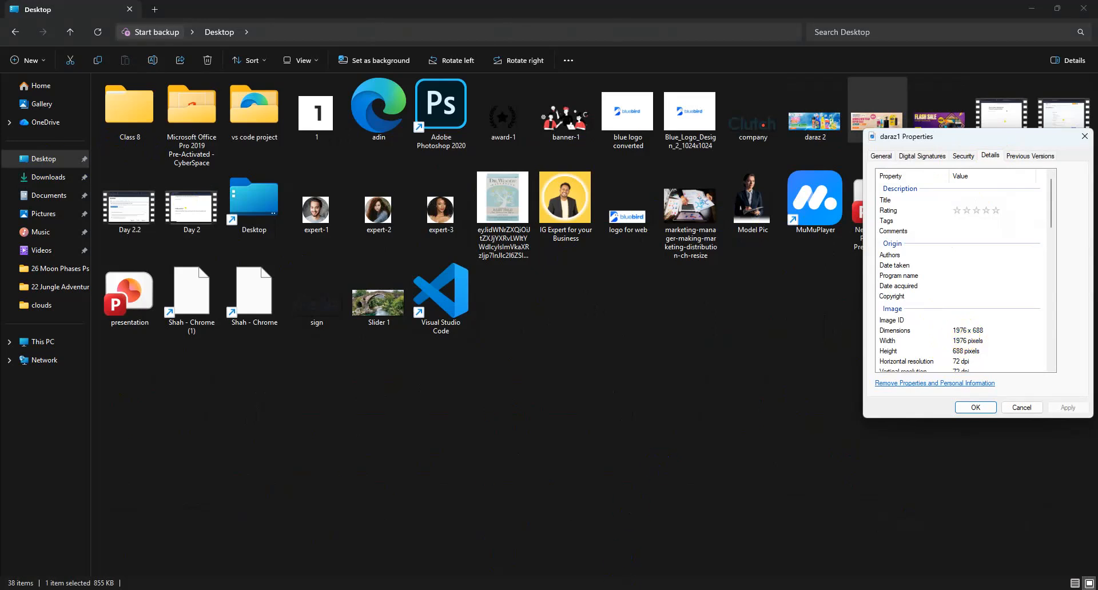
left_click(701, 538)
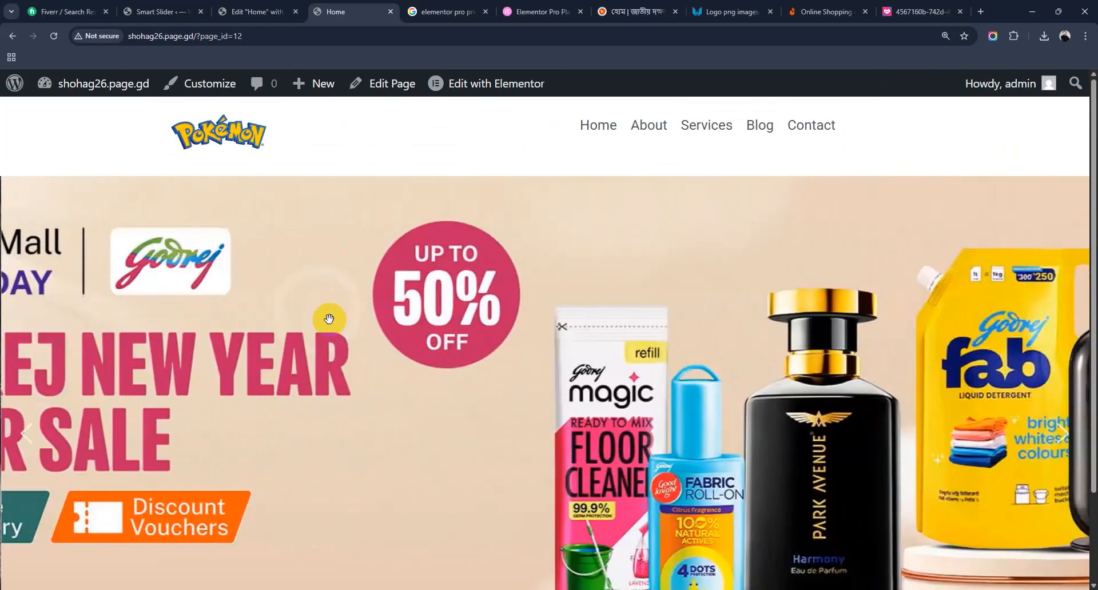
Return to My Project in Smart Slider, replace Slider 2's slide background with daraz-2.png, and save the slide
left_click(189, 4)
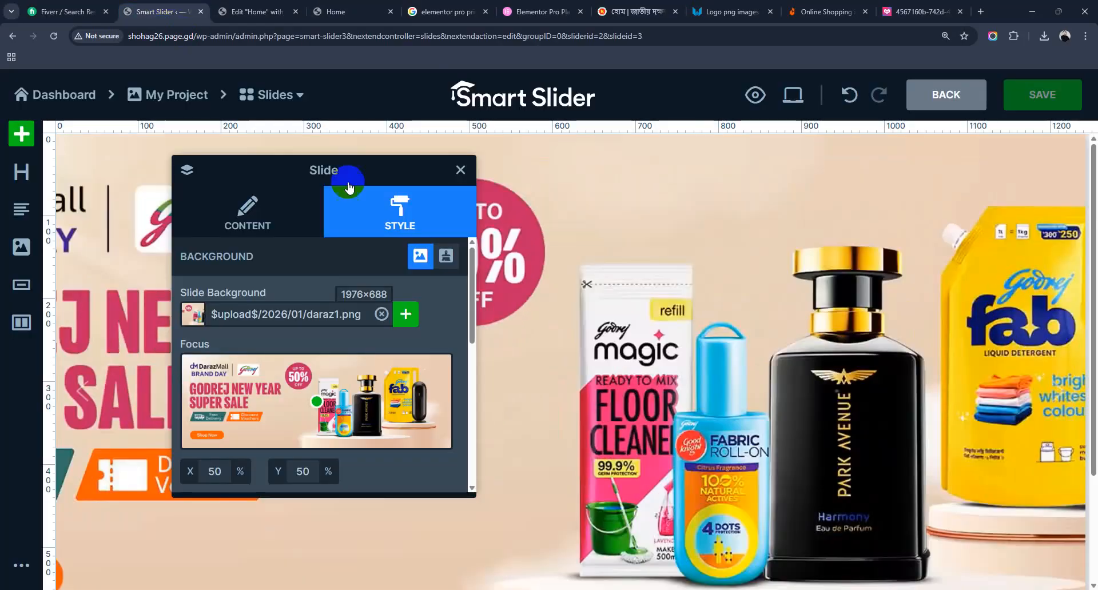
left_click(460, 170)
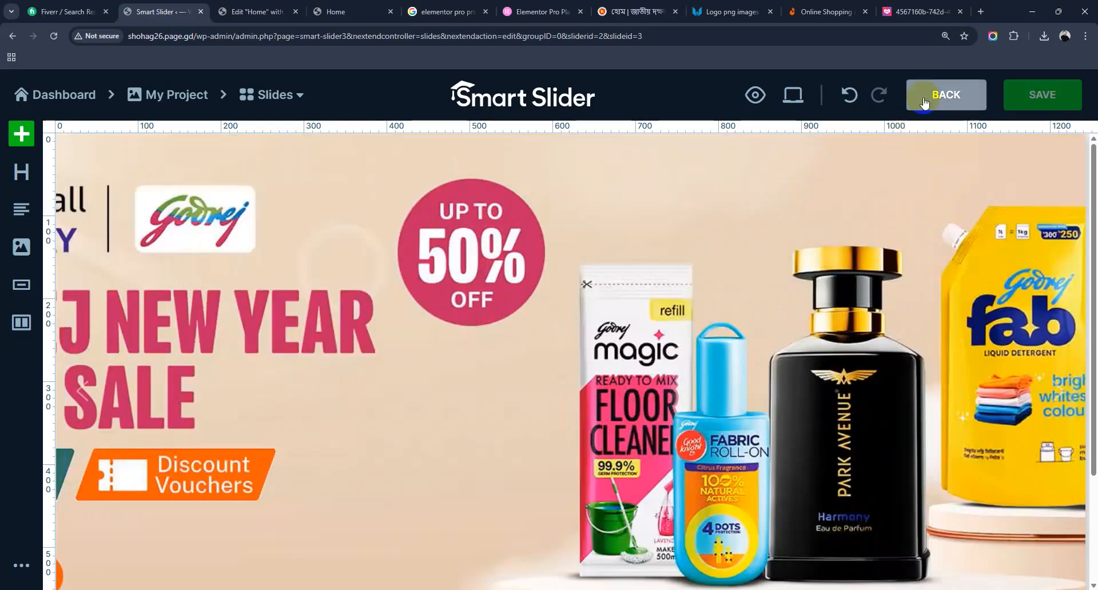
left_click(946, 95)
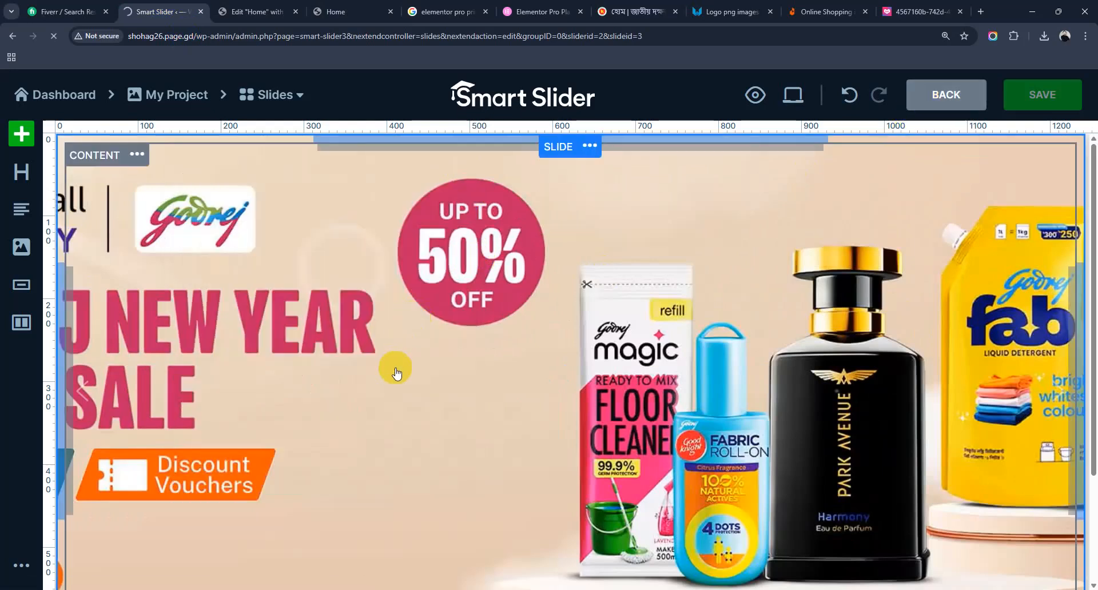
scroll(421, 396, "down", 2)
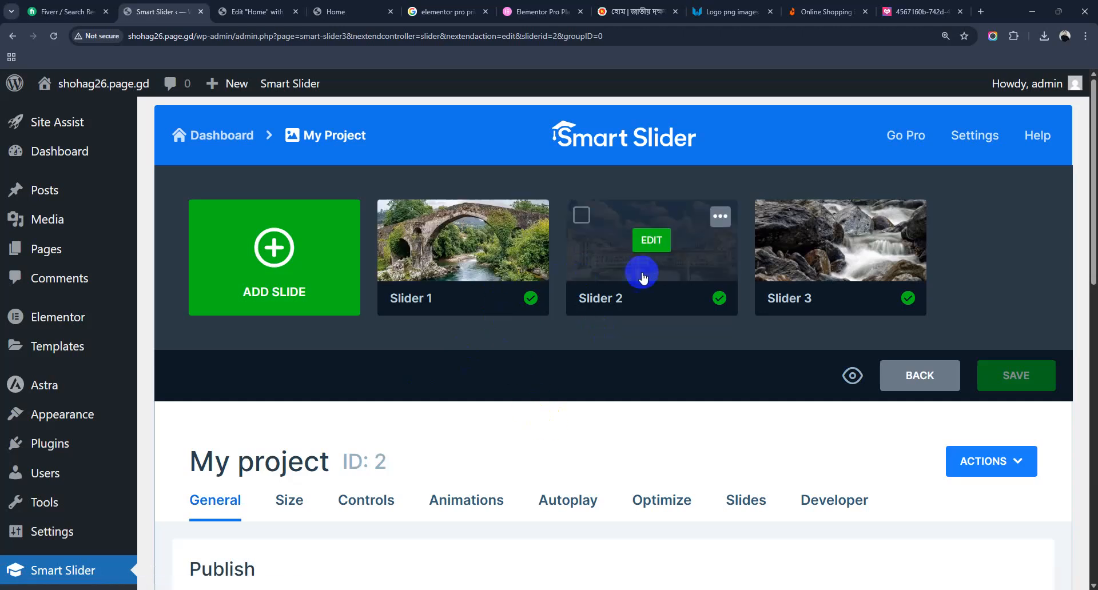
left_click(664, 242)
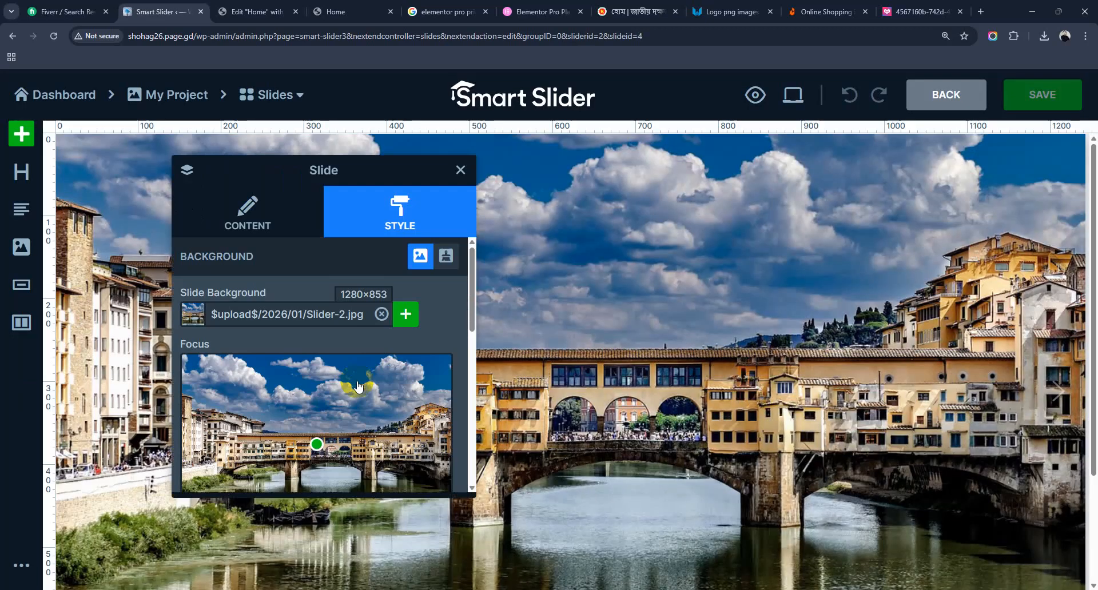
left_click(381, 314)
left_click(395, 314)
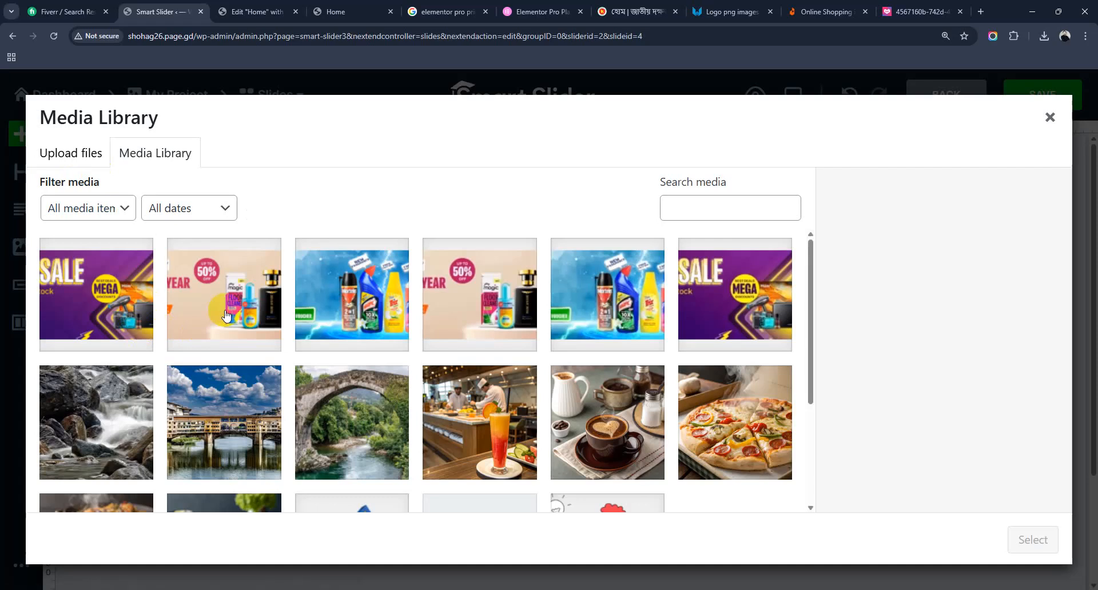
left_click(372, 309)
left_click(1017, 538)
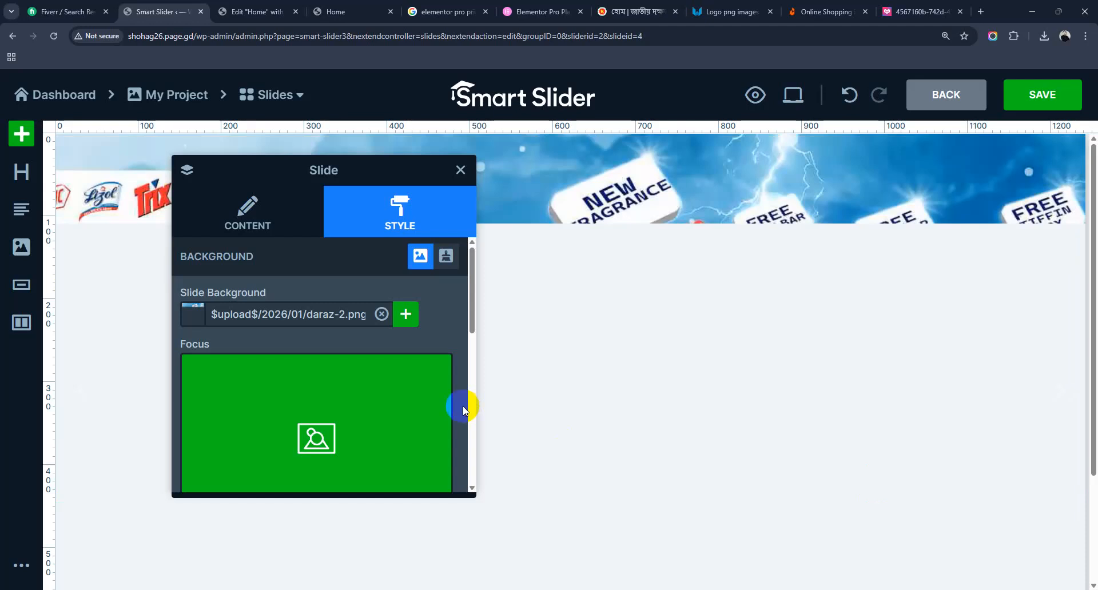
left_click(1059, 102)
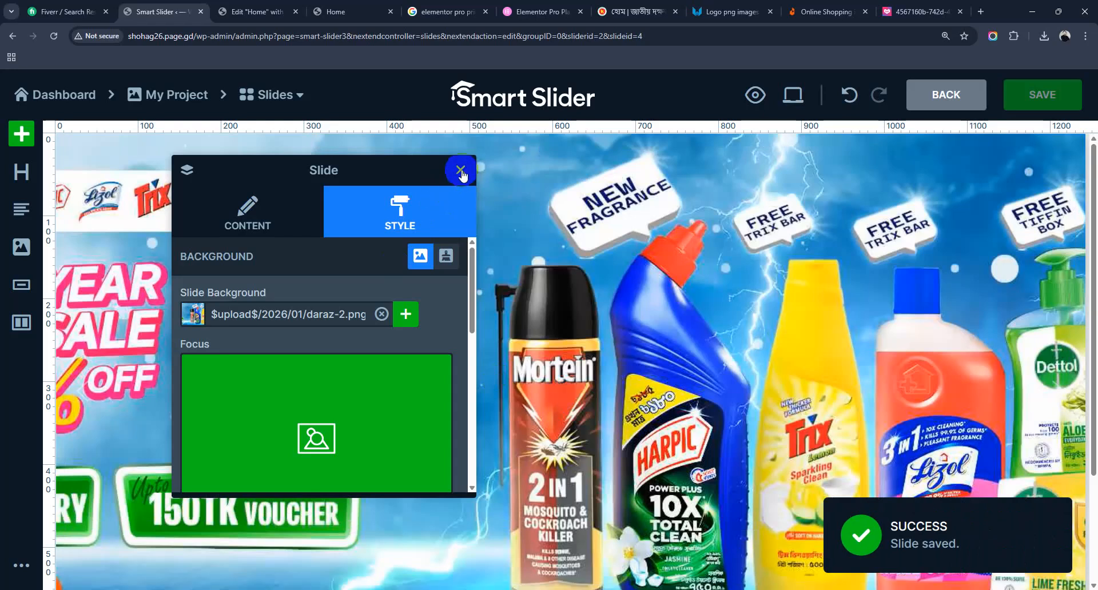
left_click(459, 170)
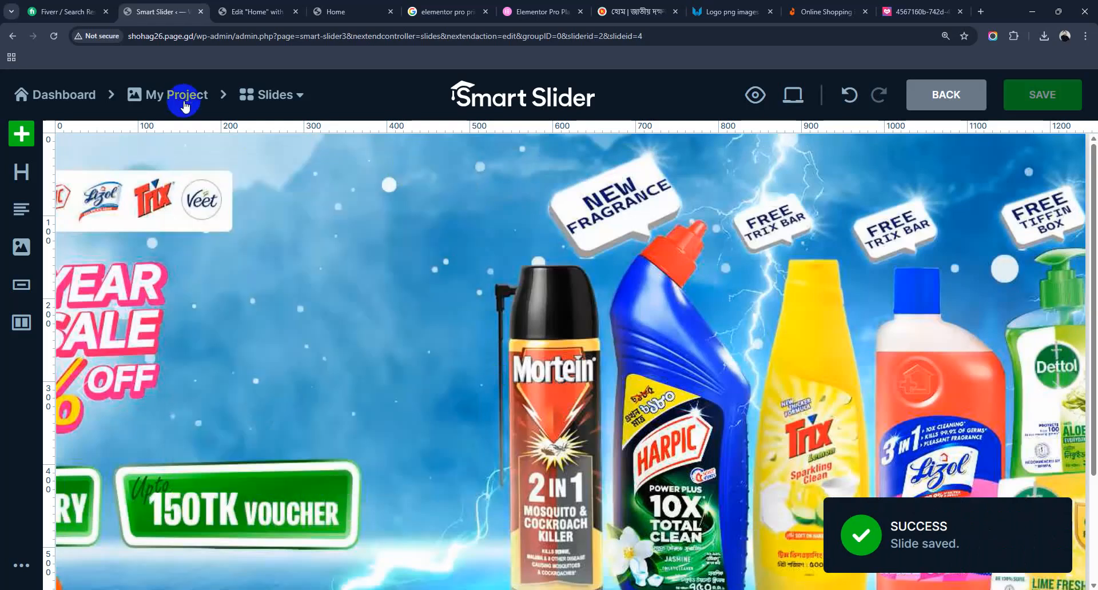
Open Slider 3 from My Project, replace its slide background with daraz3.png, and save the slide
left_click(185, 106)
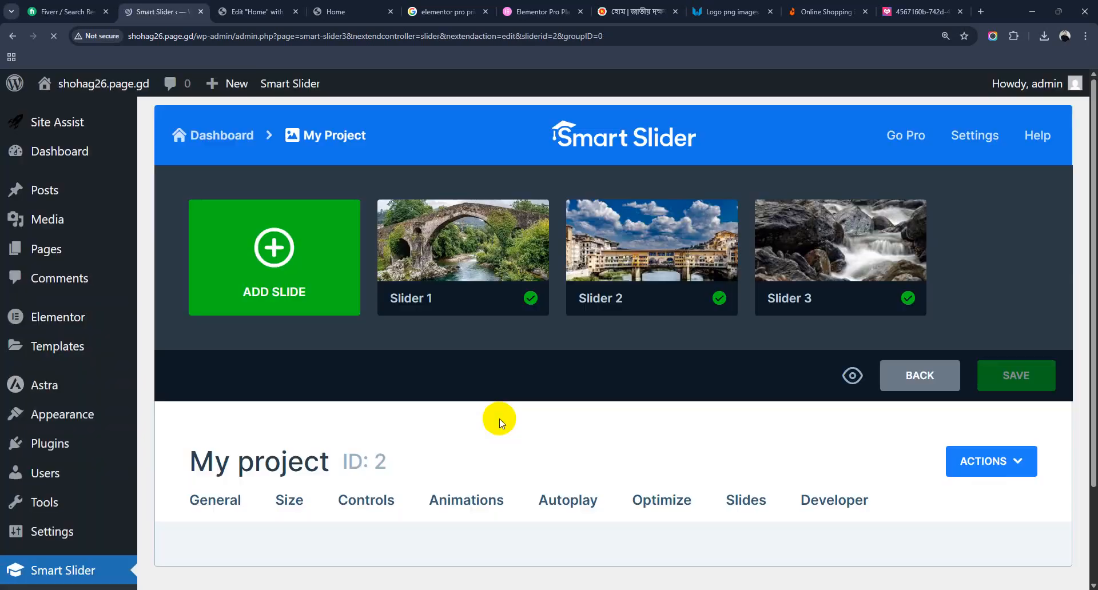
left_click(842, 250)
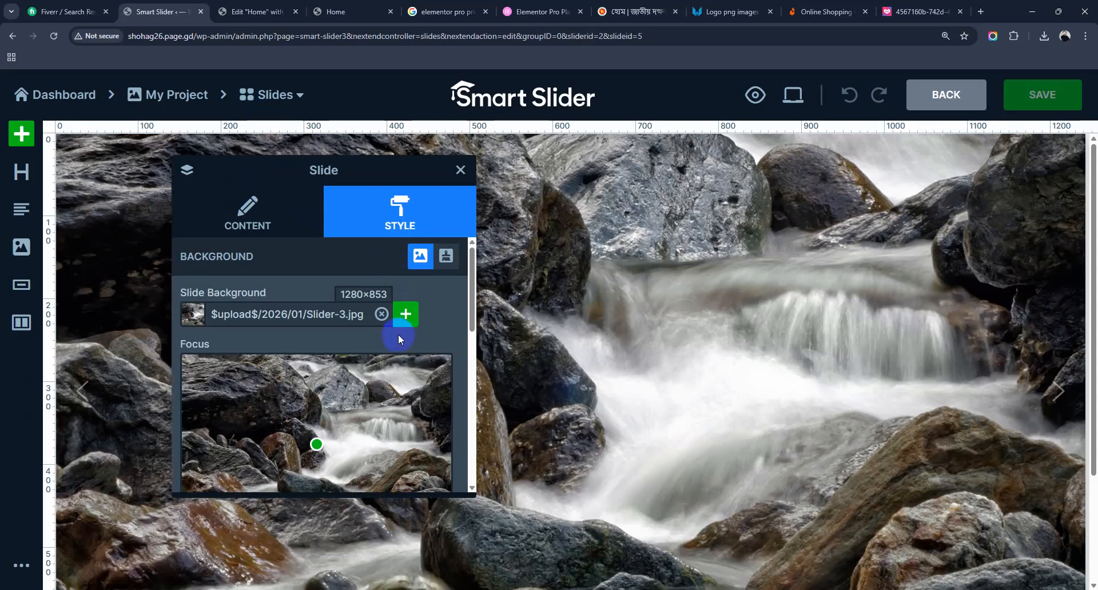
left_click(382, 314)
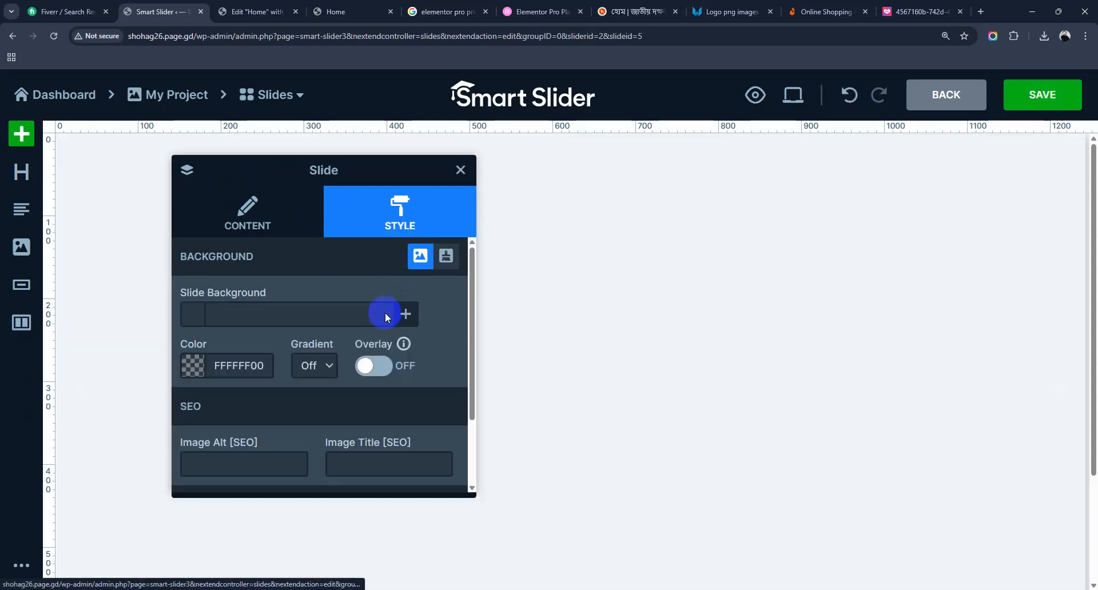
left_click(401, 316)
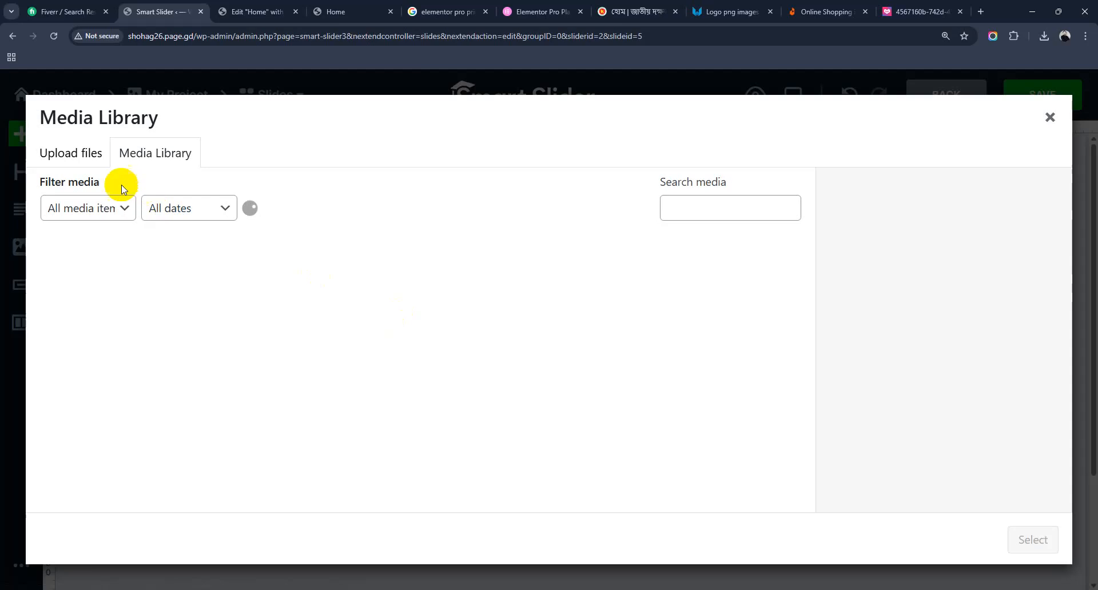
left_click(101, 285)
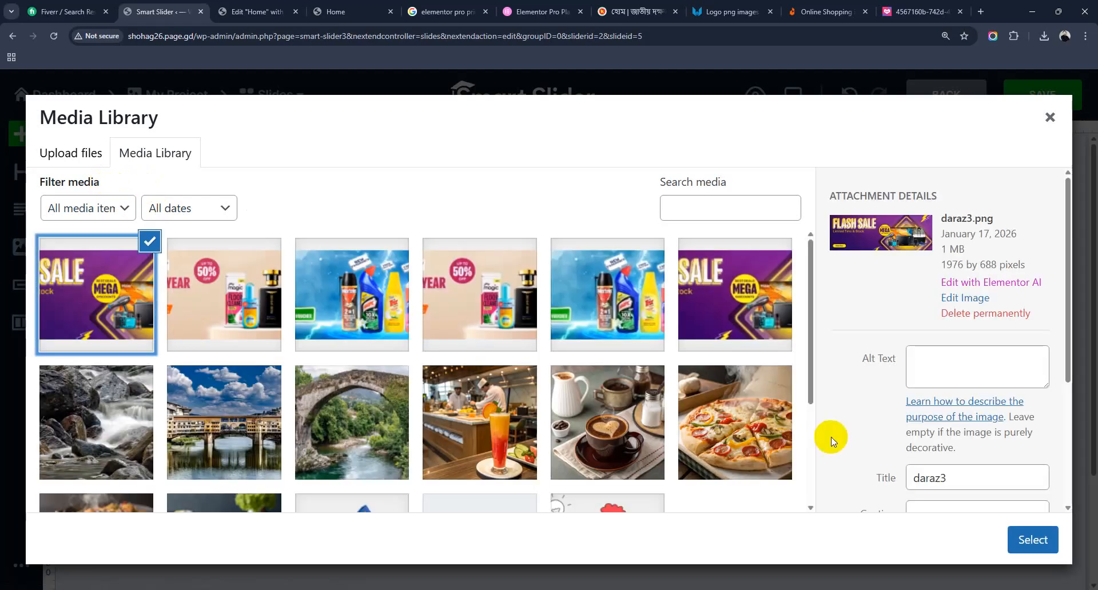
left_click(1040, 539)
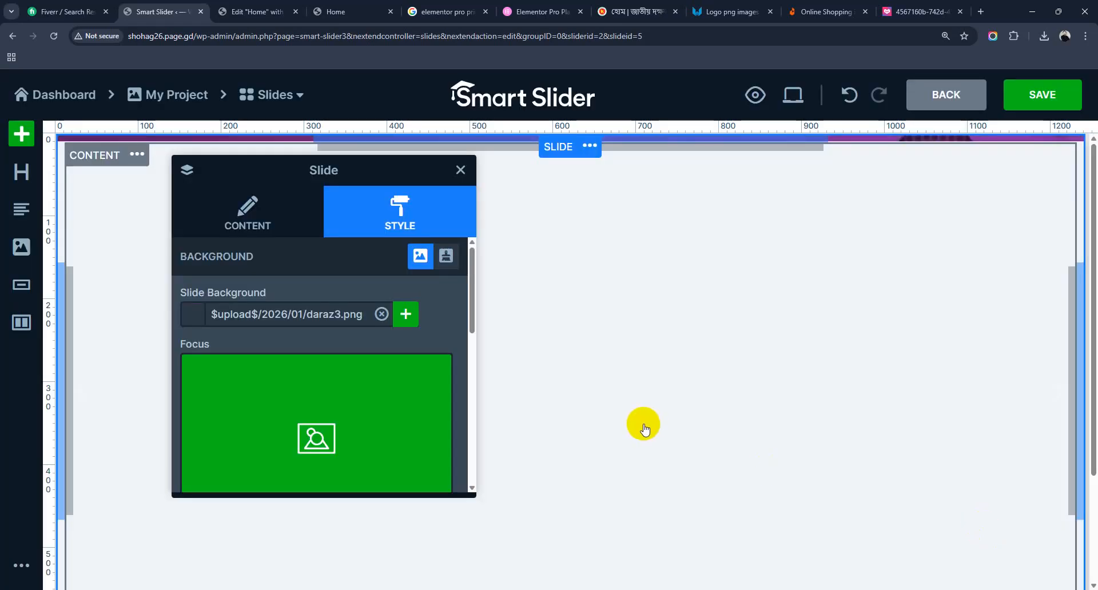
left_click(1026, 96)
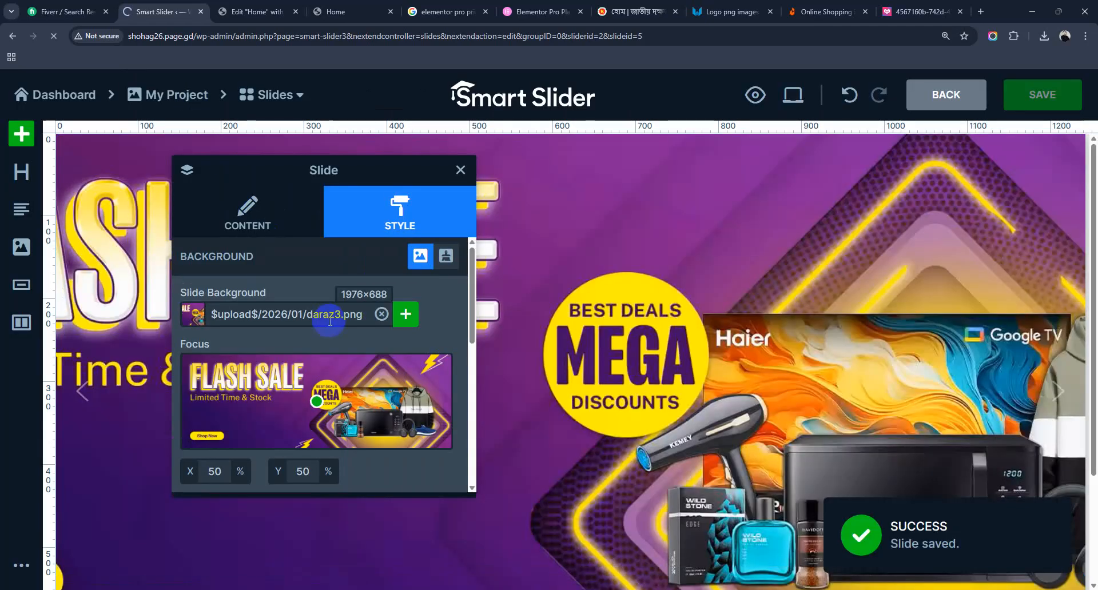
Reload the live Home page and go through all the slider's slides to check the new banners
left_click(346, 11)
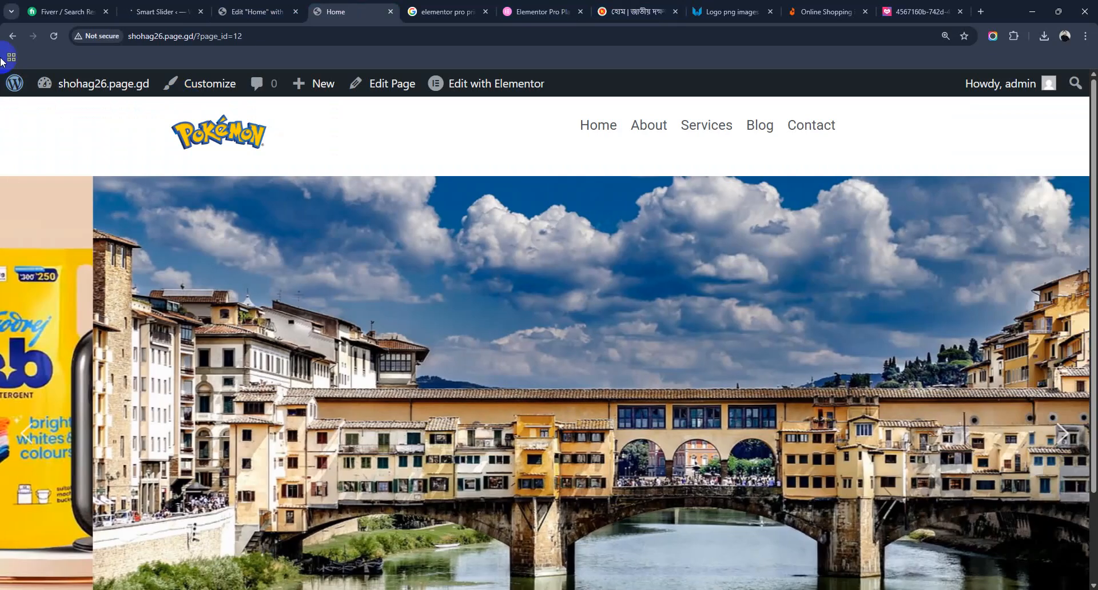
left_click(53, 36)
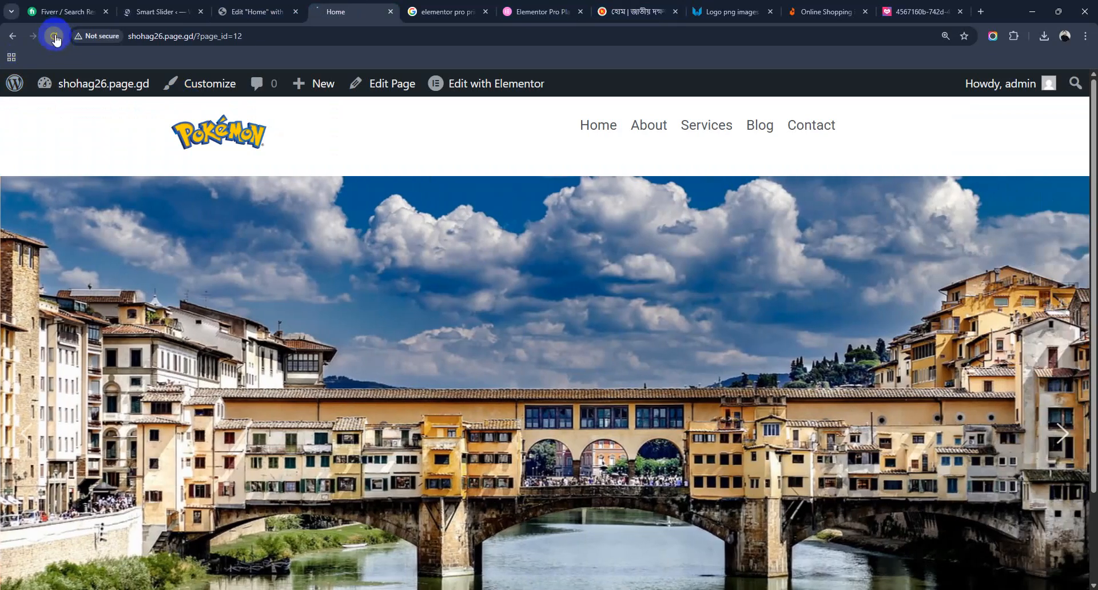
left_click(376, 307)
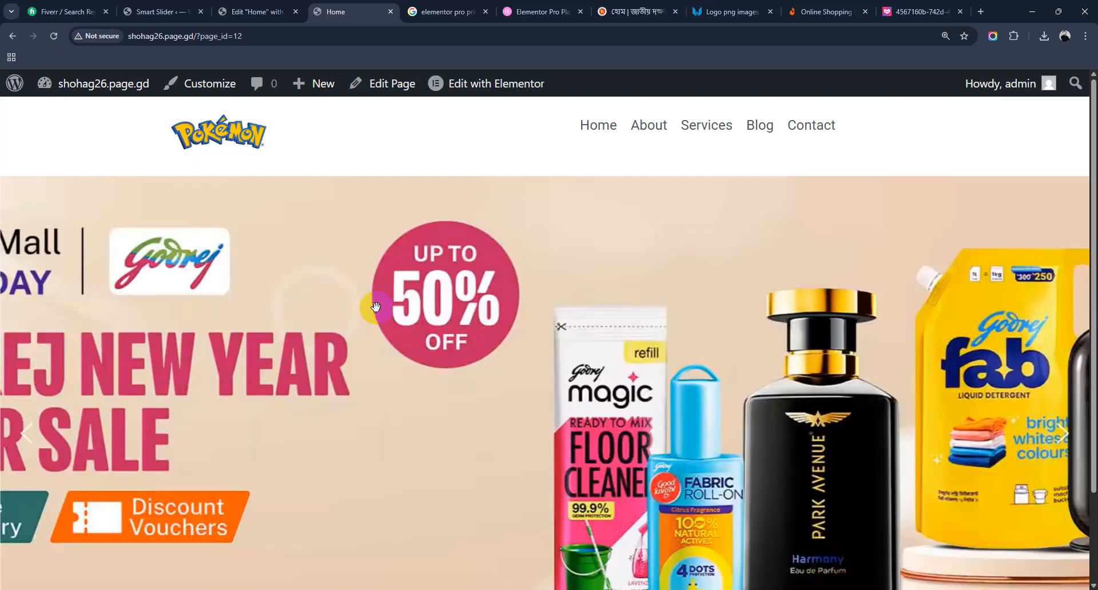
left_click(1063, 426)
scroll(1063, 425, "down", 2)
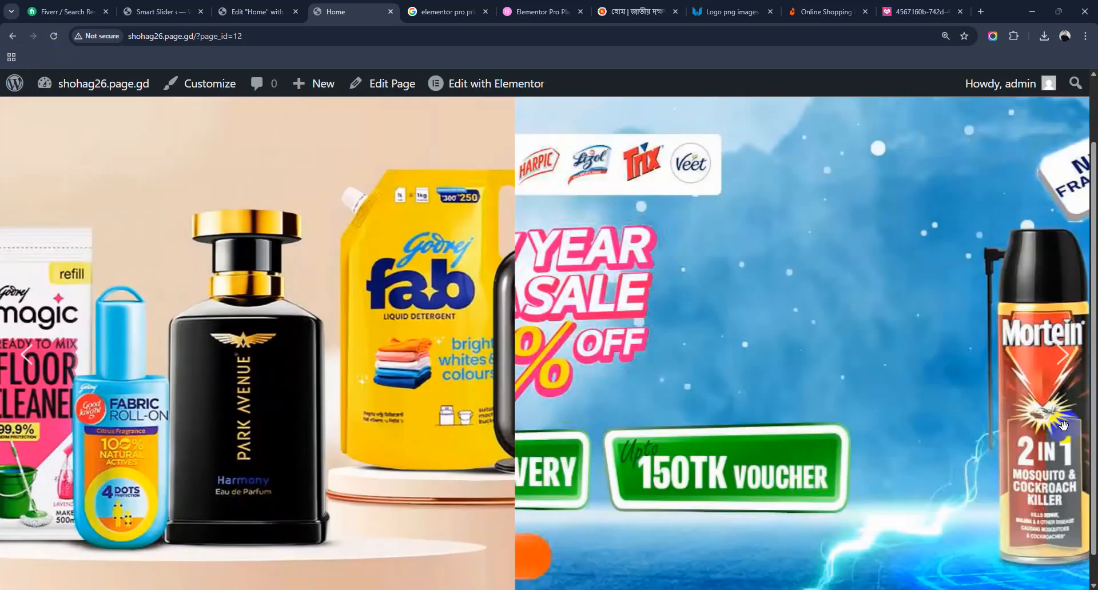
left_click_drag(857, 366, 421, 350)
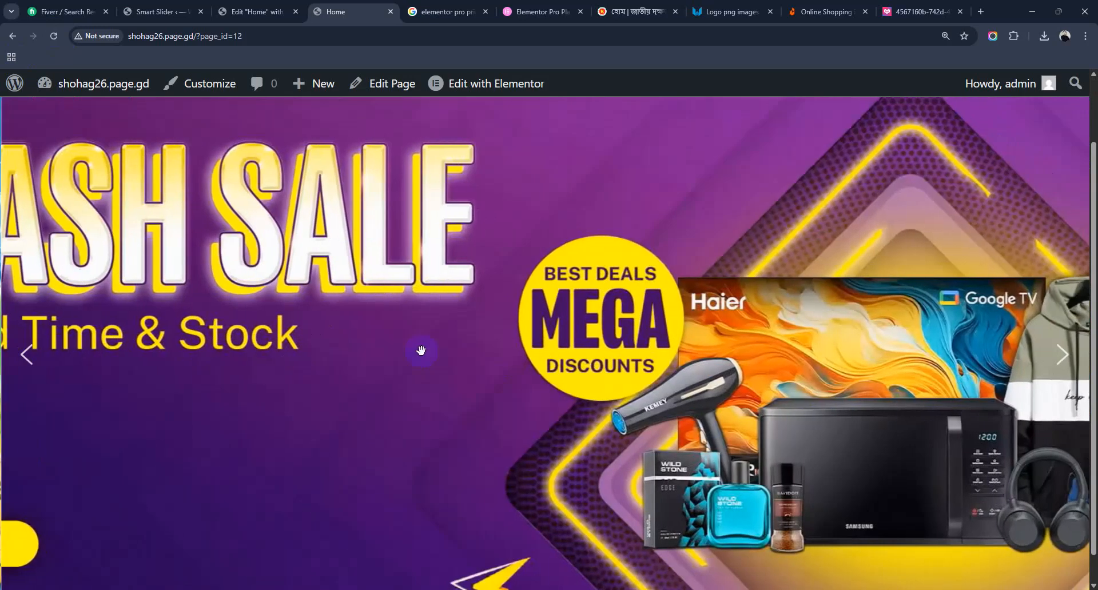
In My Project's slider size settings, set the width to 1976 px, checking it against daraz1's file properties
left_click(151, 12)
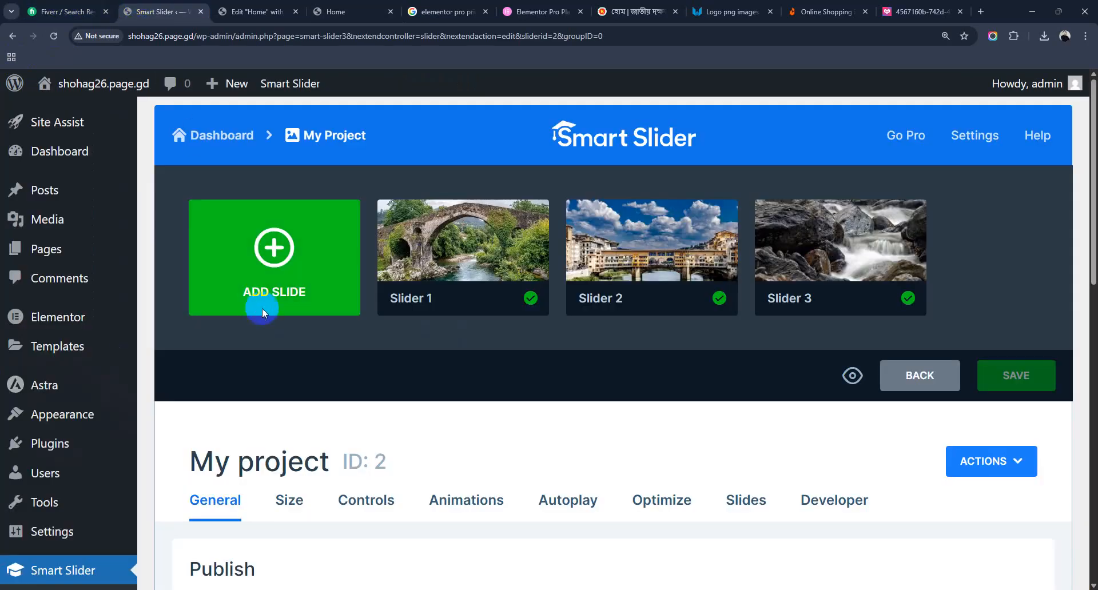
scroll(400, 409, "down", 10)
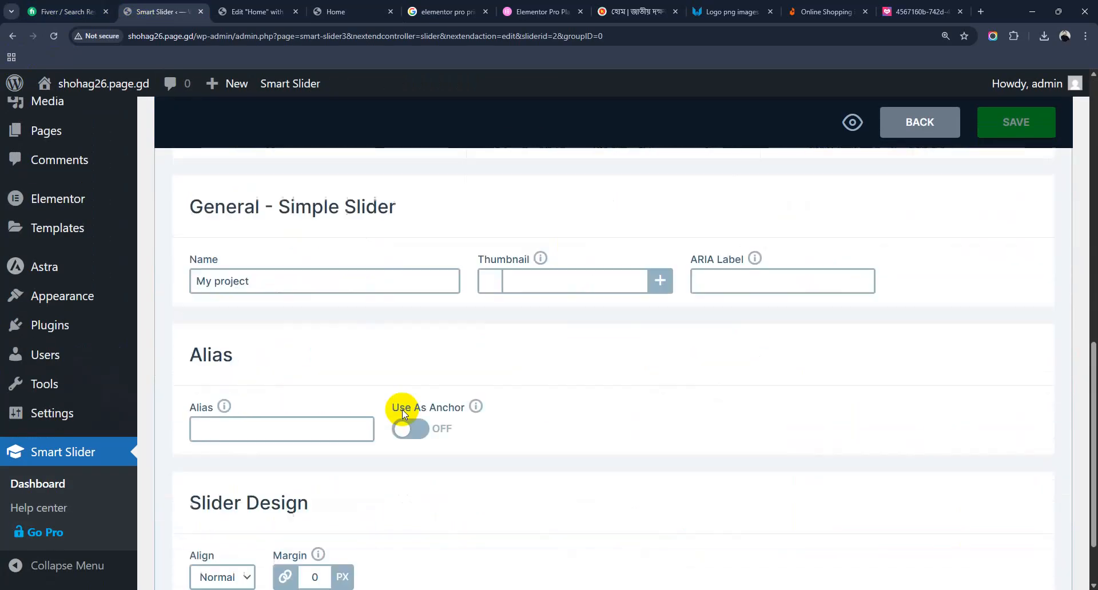
scroll(402, 410, "up", 8)
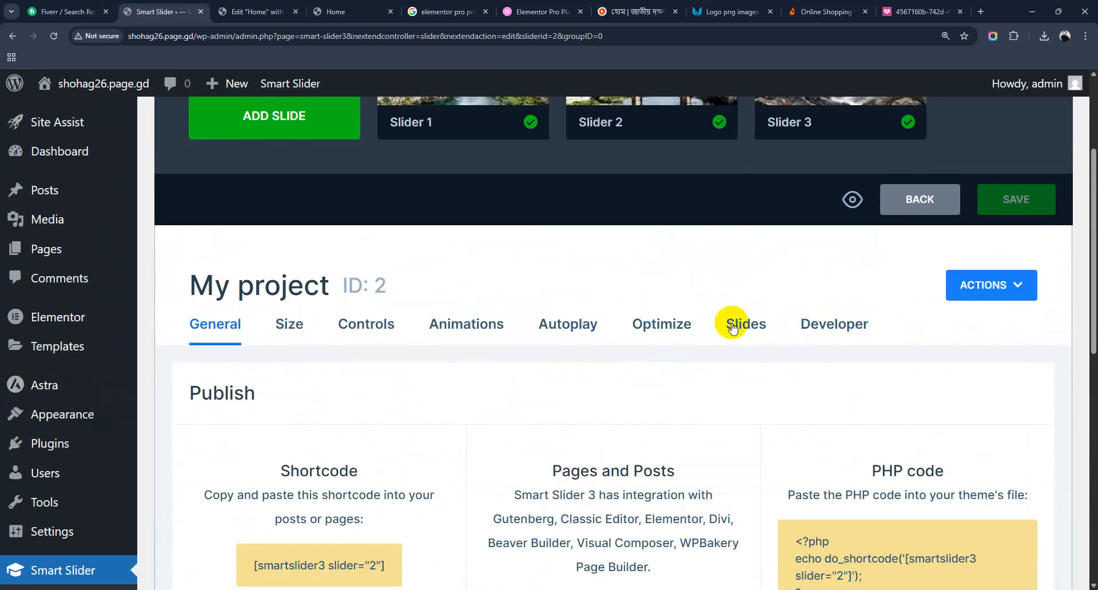
left_click(293, 327)
scroll(290, 392, "down", 3)
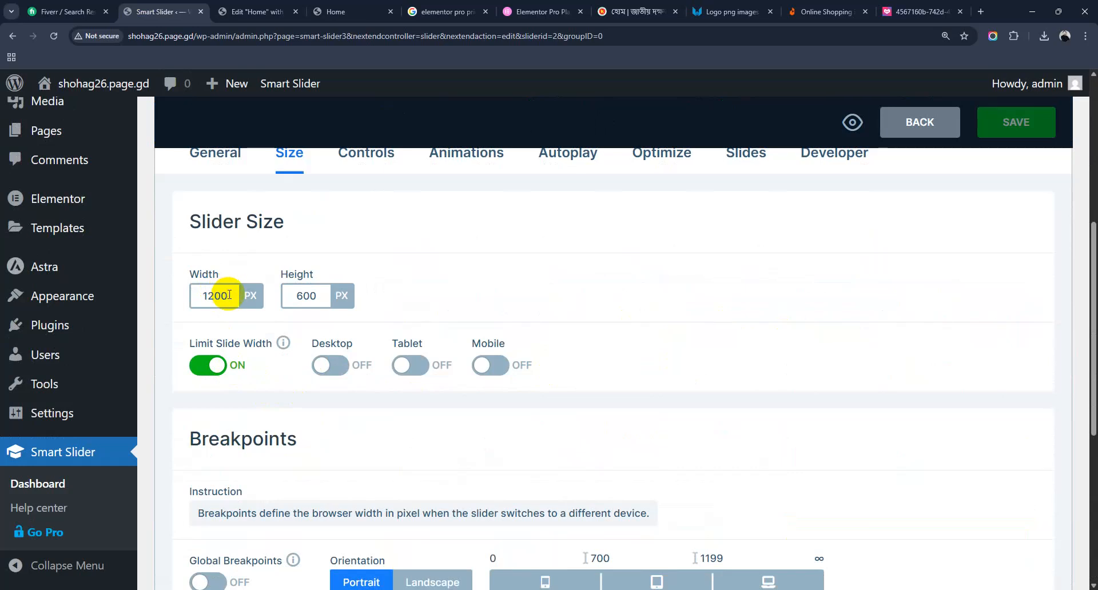
left_click_drag(230, 295, 185, 299)
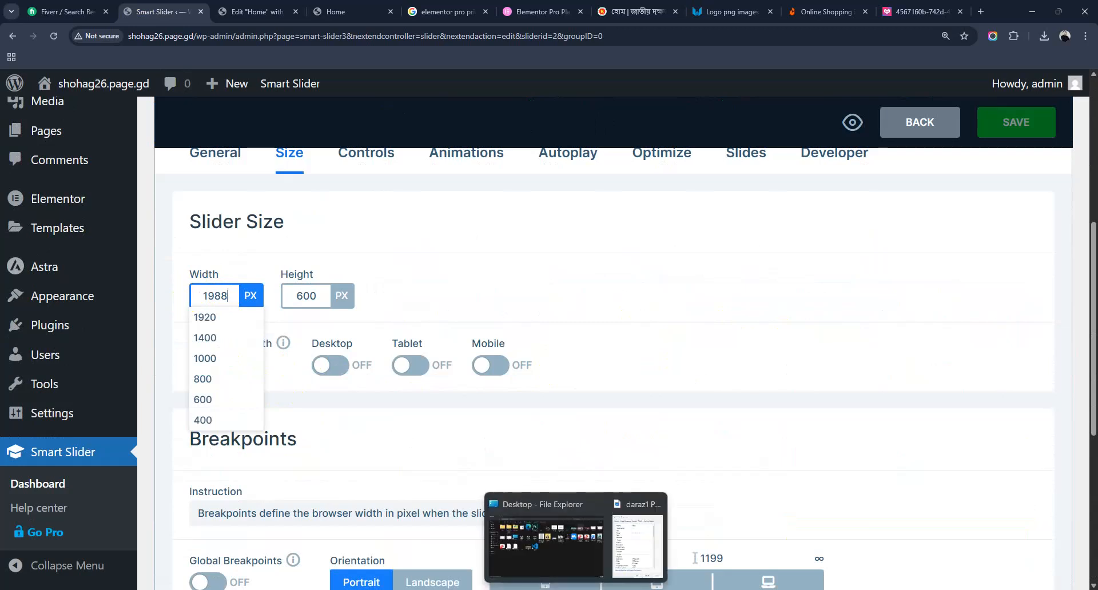
left_click(661, 543)
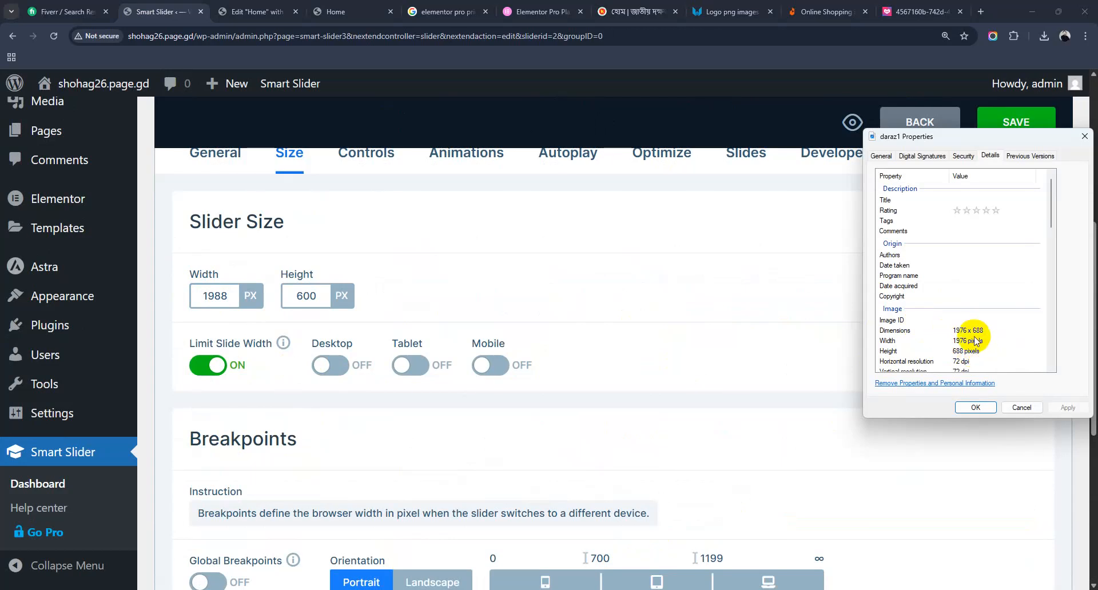
left_click(220, 293)
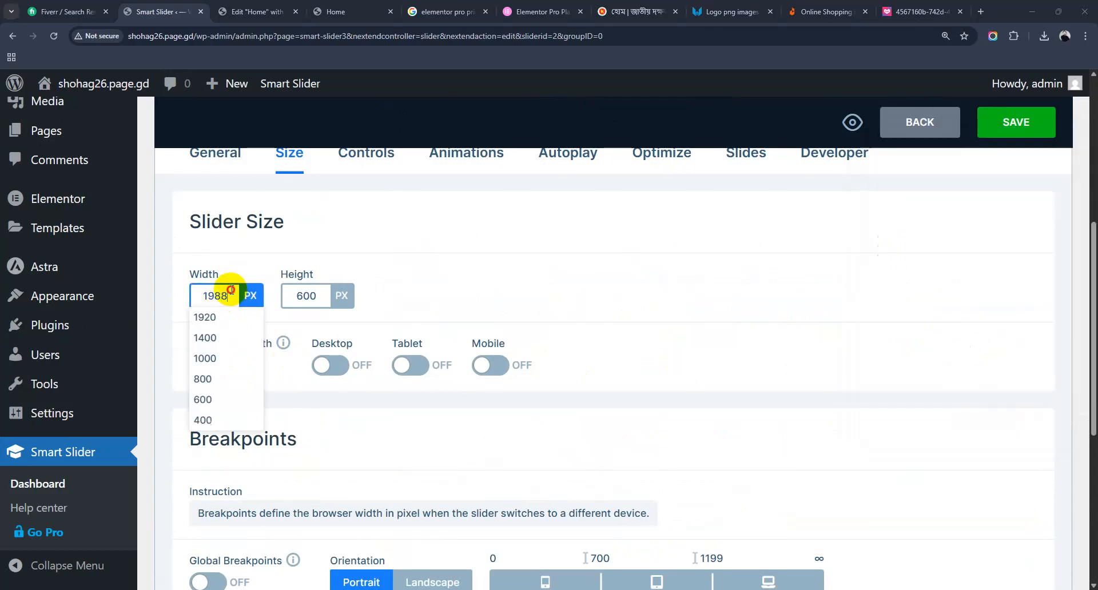
left_click_drag(224, 295, 214, 296)
type("76")
Set the slider height to 688 px and save the slider
left_click_drag(321, 295, 304, 295)
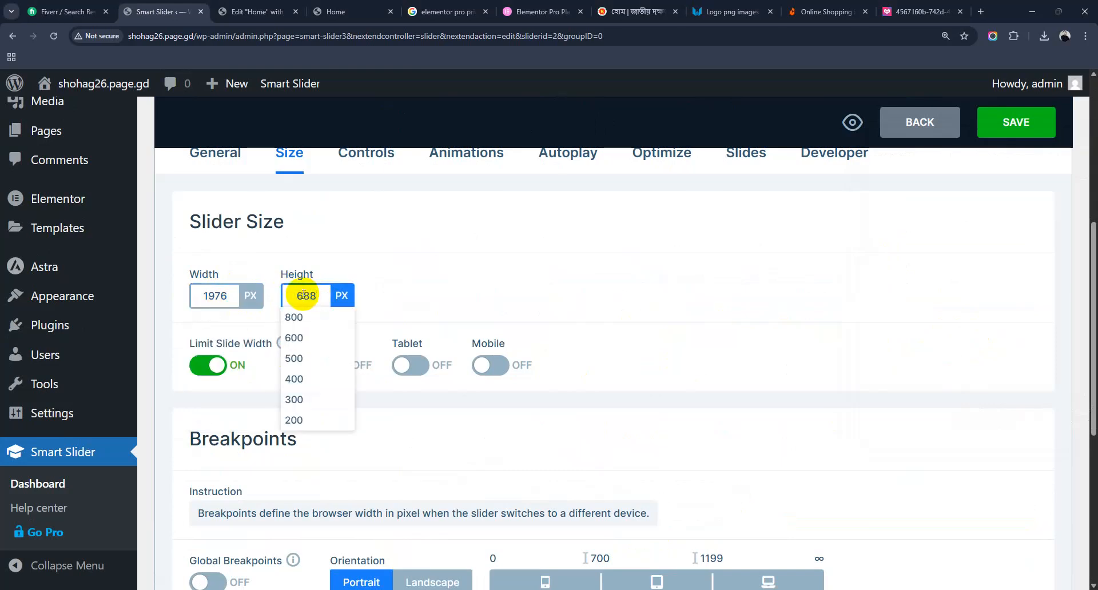
type("88")
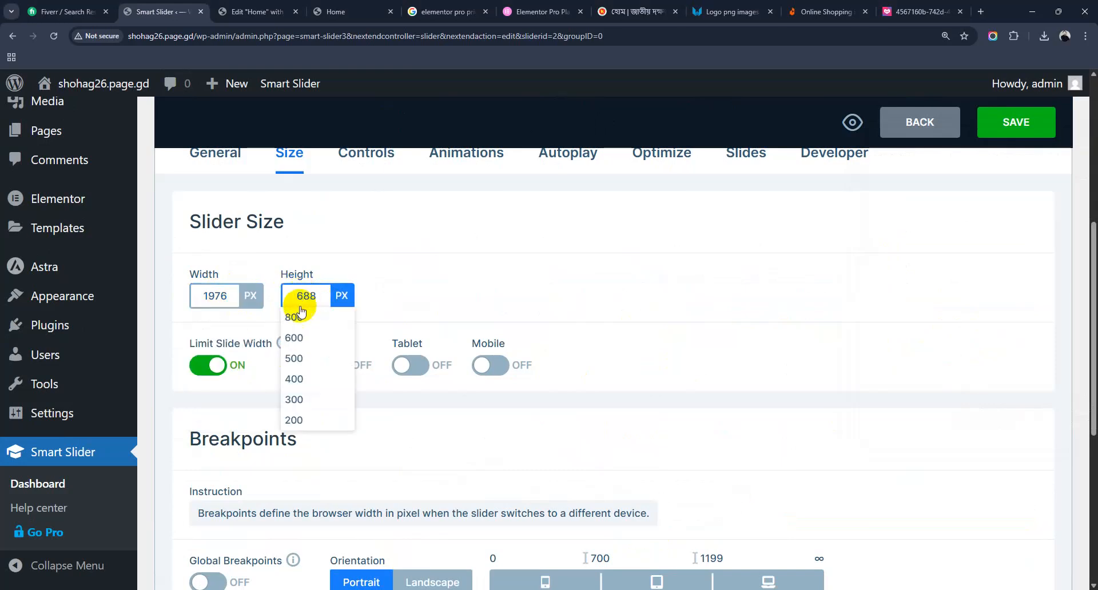
left_click(722, 252)
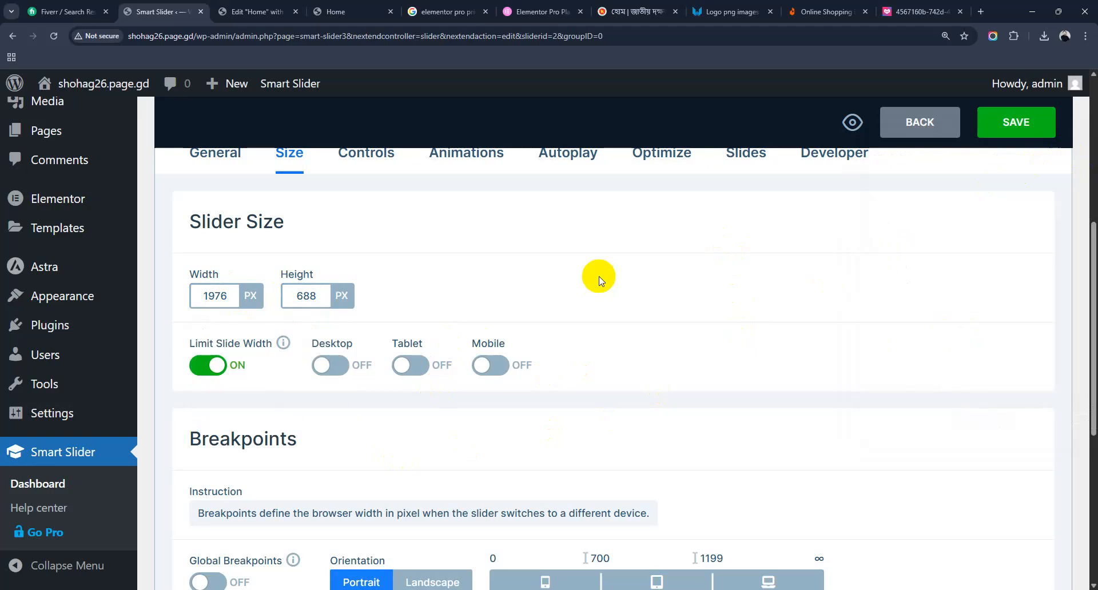
left_click(1015, 123)
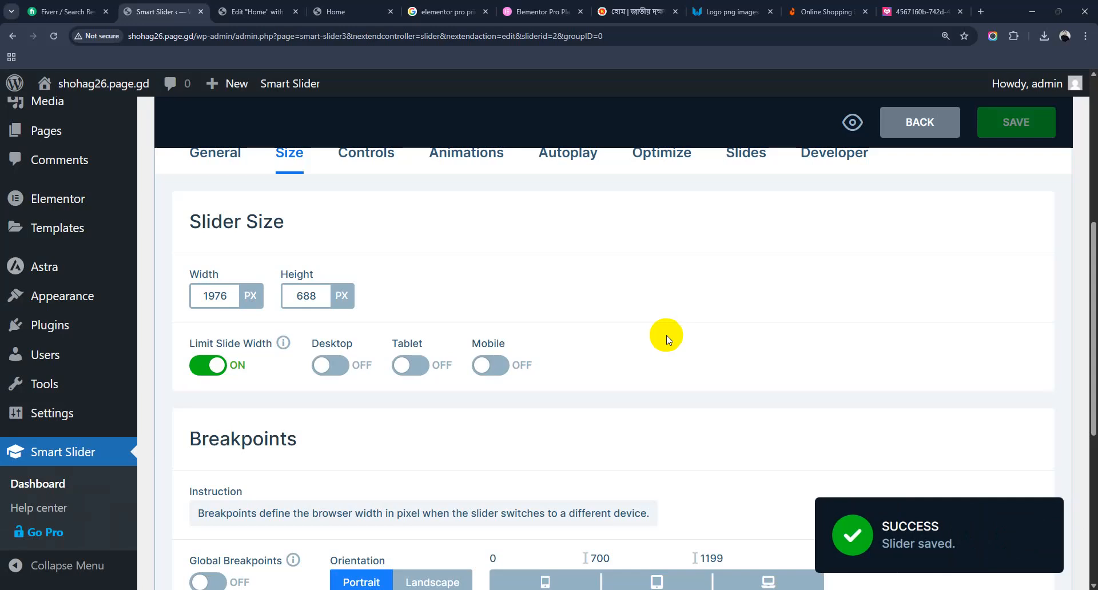
Return to the live Home page and reload it to check the resized slider
left_click(337, 11)
left_click(54, 35)
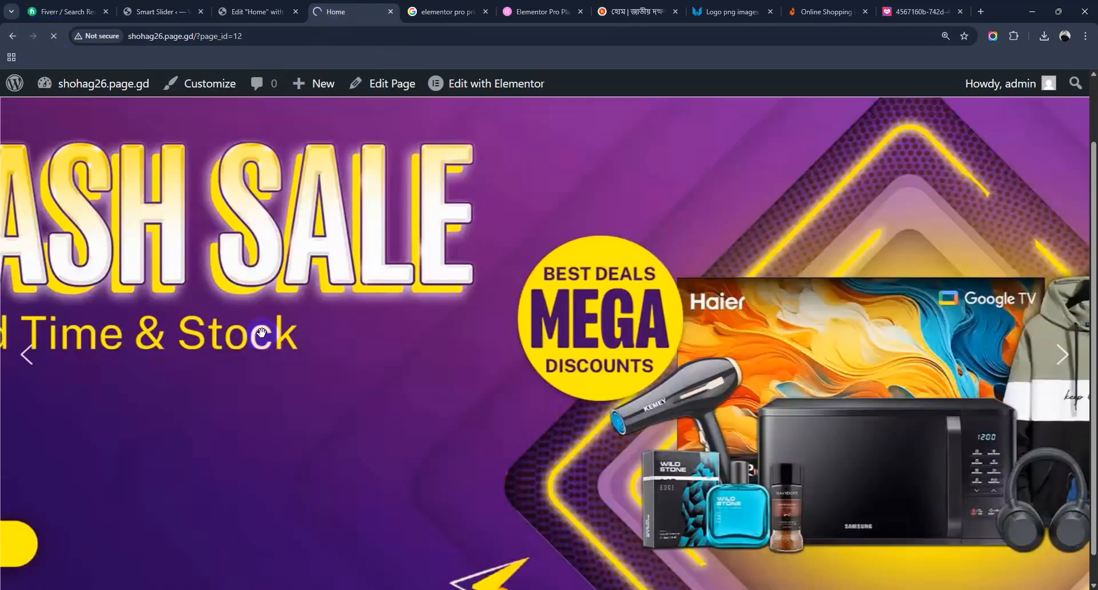